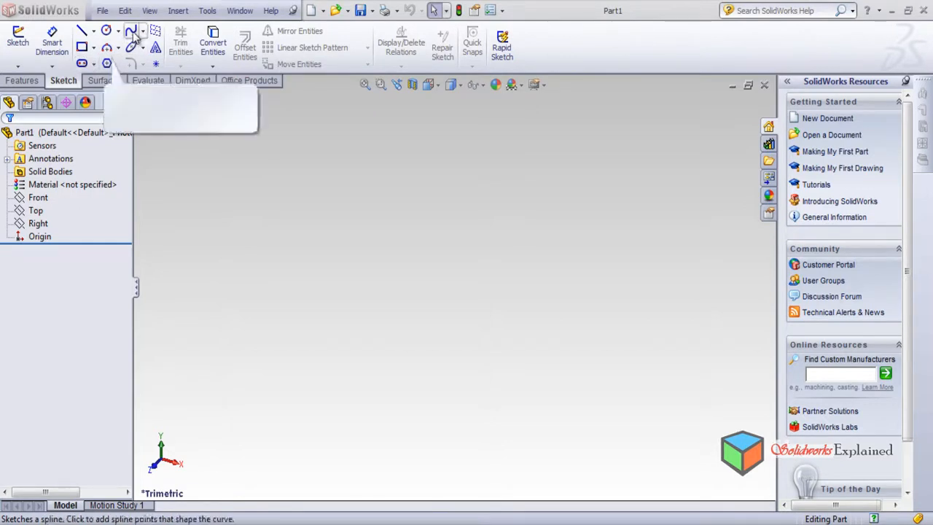
click(207, 11)
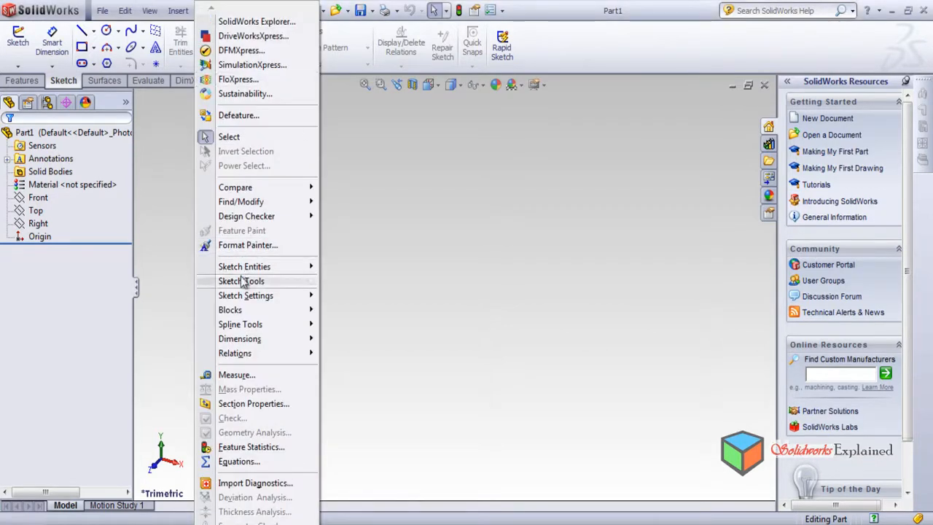
mouse_move(243, 282)
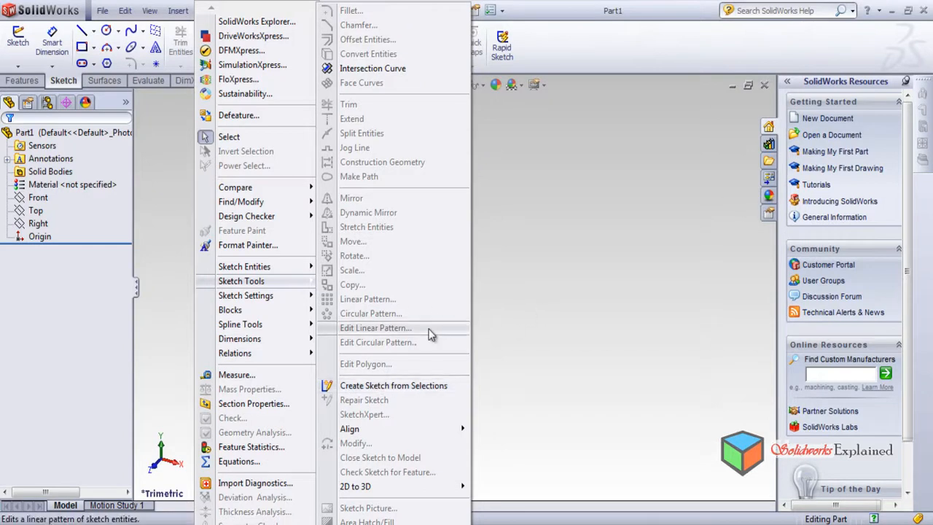
click(576, 334)
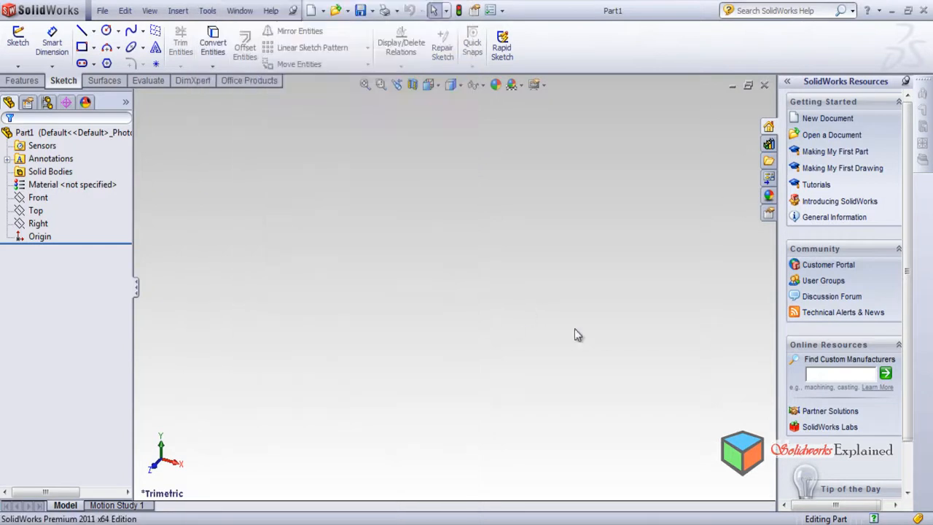
click(81, 47)
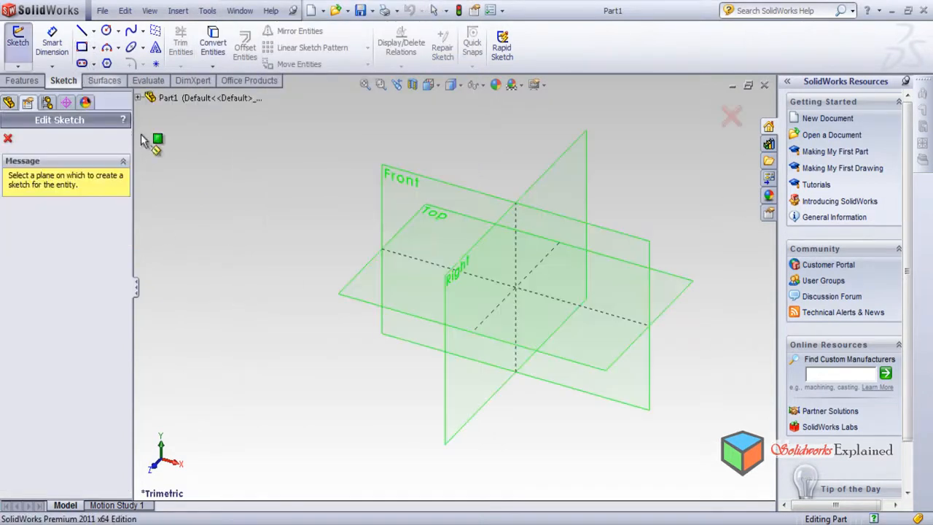
click(399, 212)
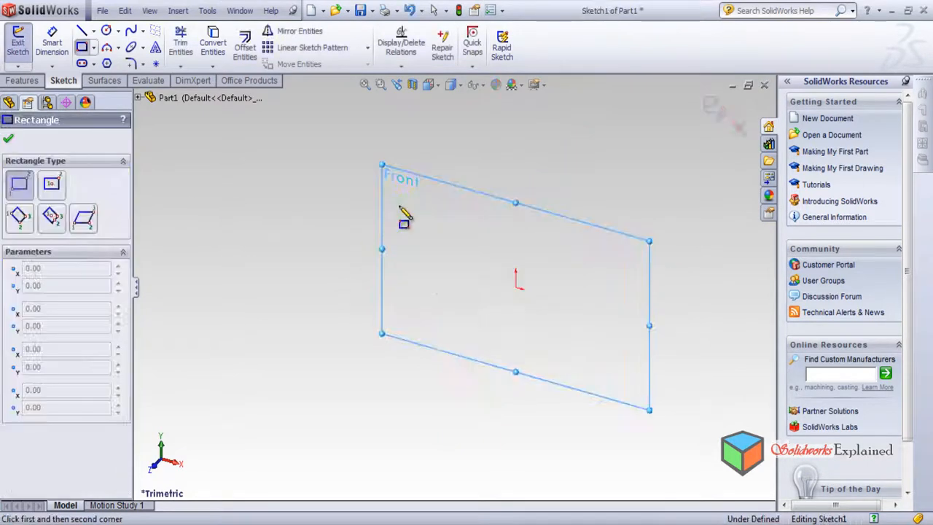
click(8, 137)
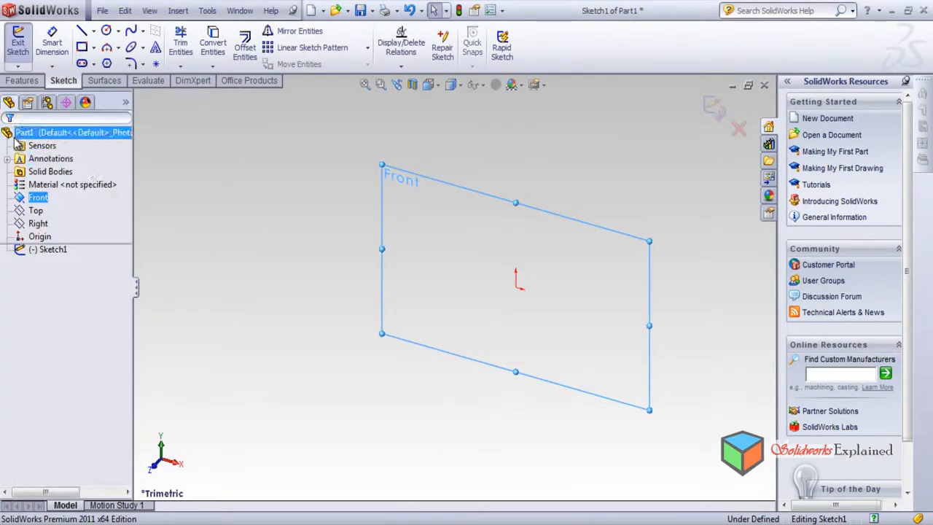
click(38, 198)
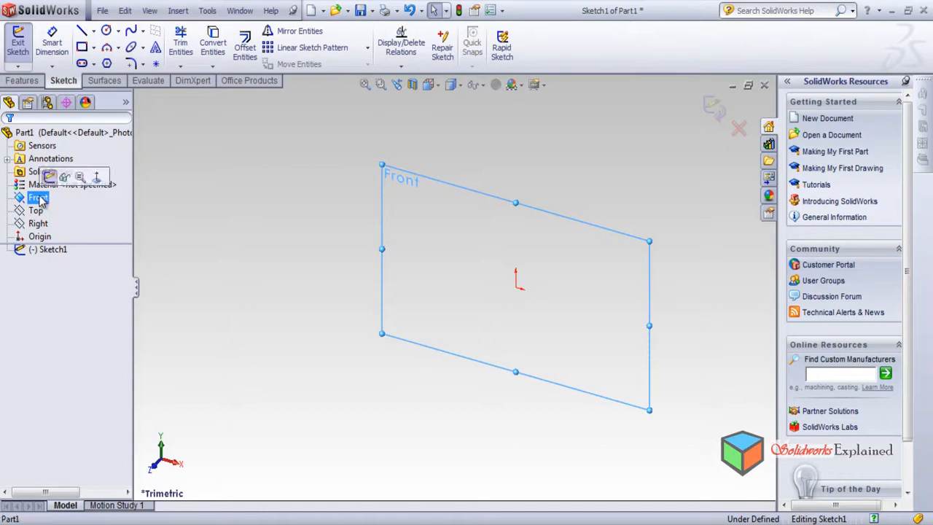
click(48, 175)
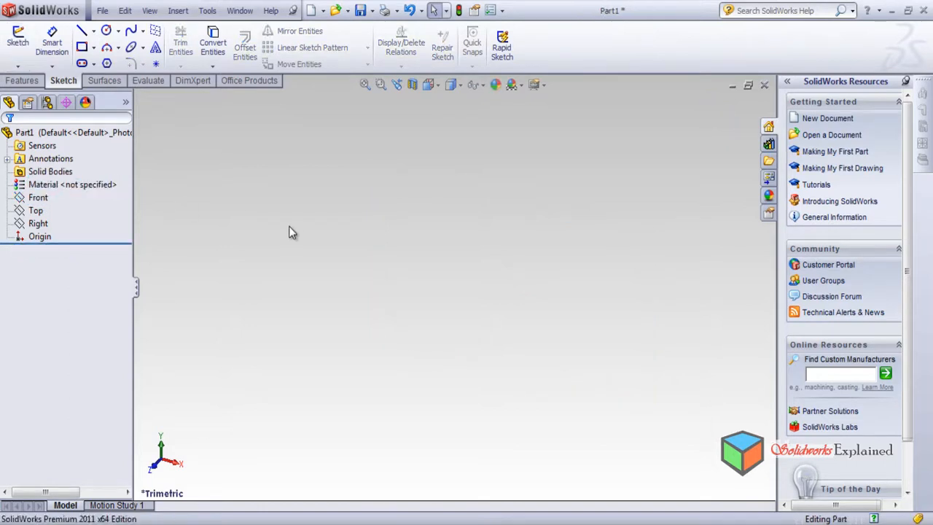
Start a new sketch on the Front plane and orient the view normal to that plane.
click(81, 48)
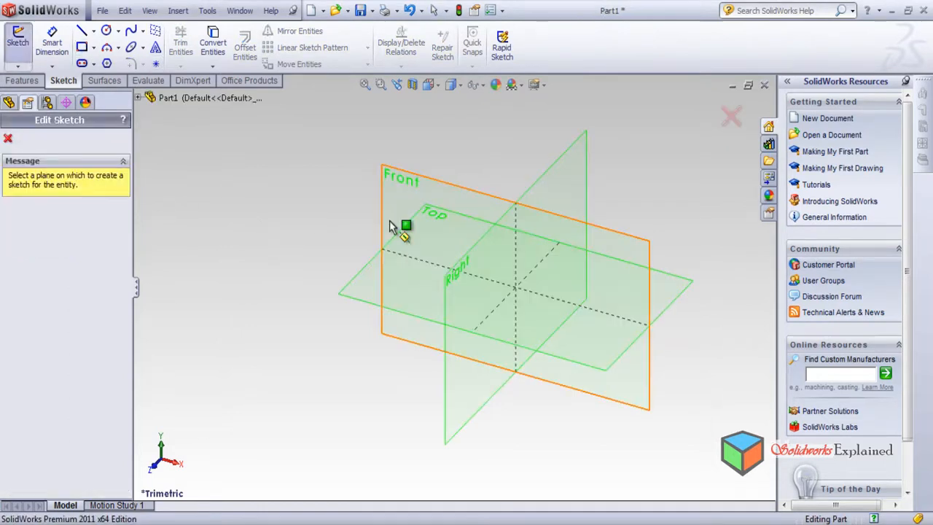
click(387, 168)
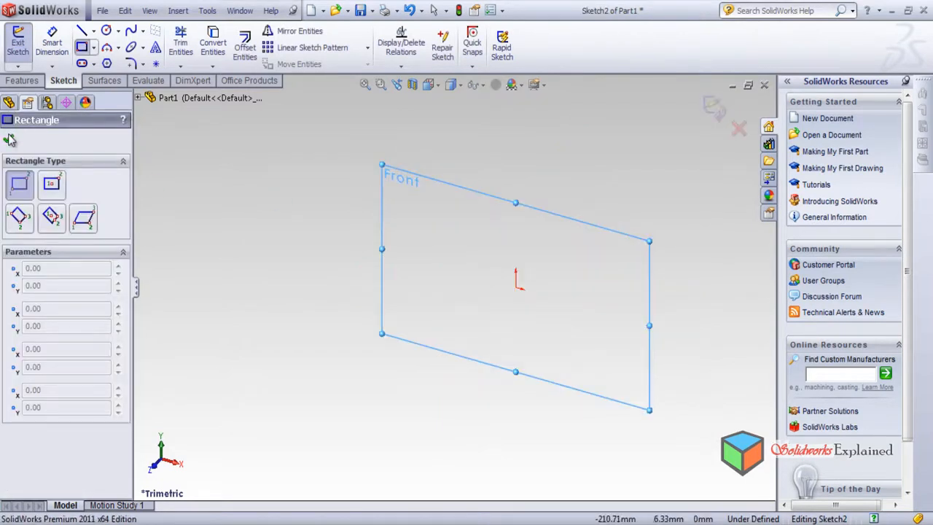
click(10, 140)
right_click(38, 199)
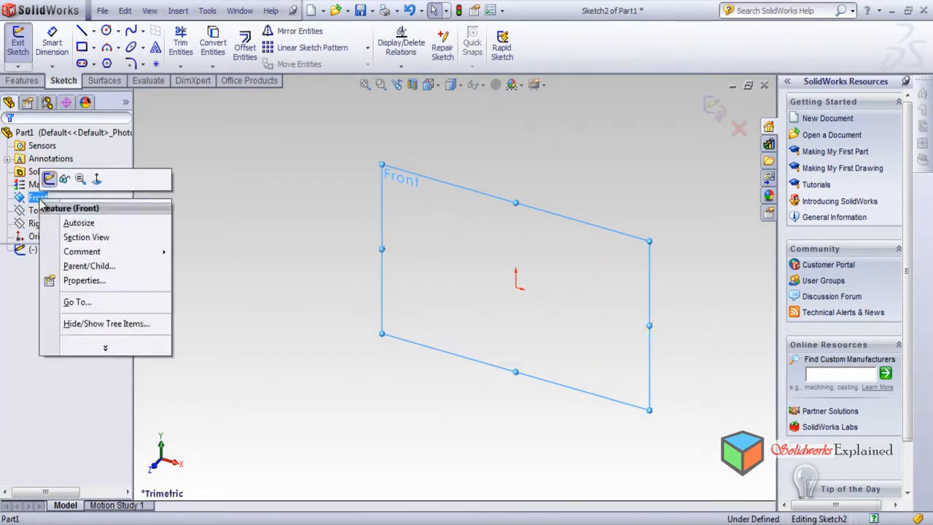
click(96, 179)
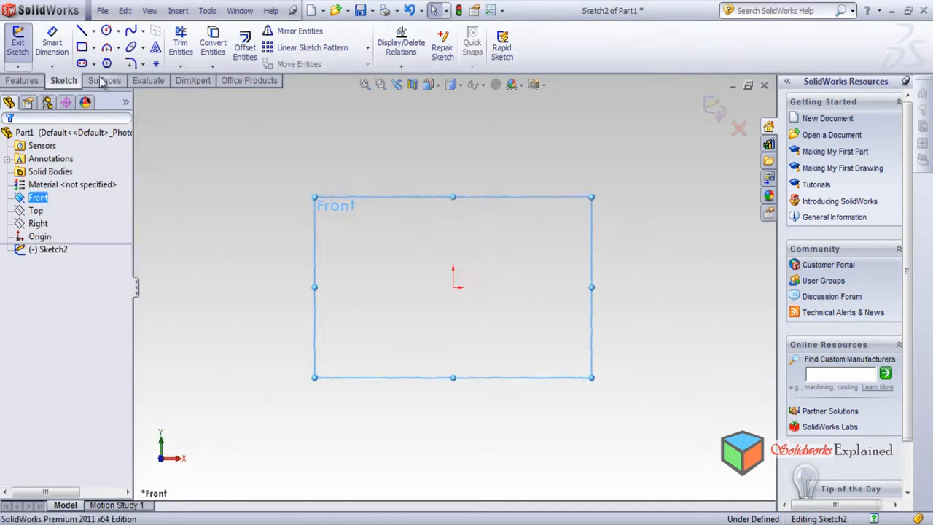
Sketch a corner rectangle about 118.5 mm wide and 77.8 mm high enclosing the origin.
click(81, 47)
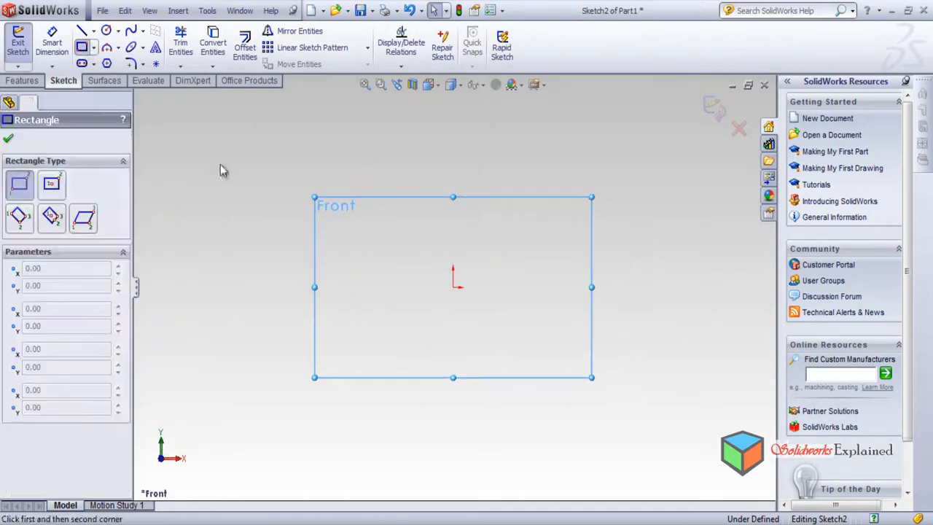
click(349, 232)
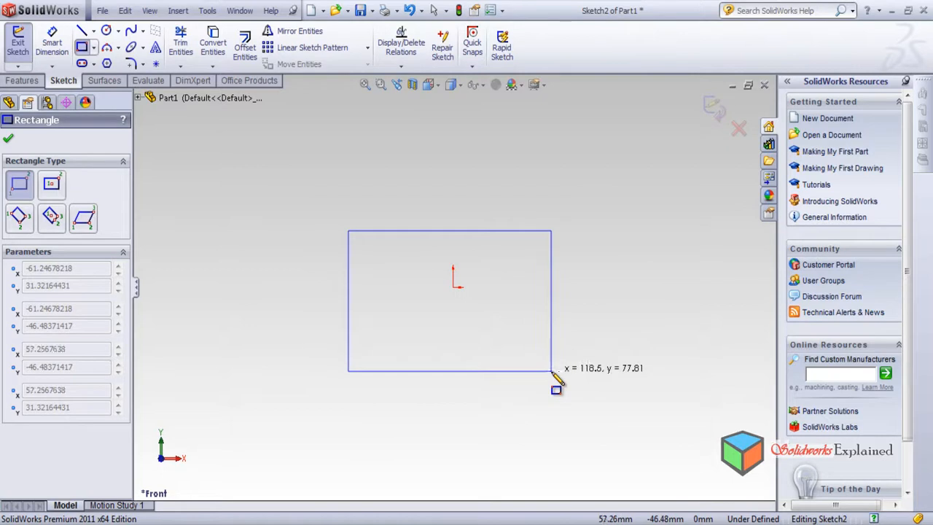
click(551, 371)
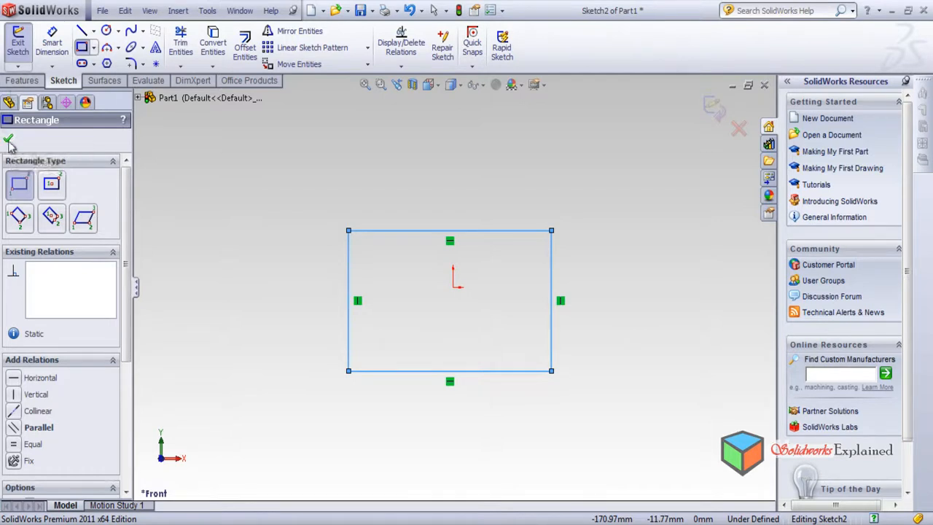
click(8, 138)
Extrude the rectangle sketch as a blind boss to a depth of 35 mm.
click(22, 80)
click(24, 48)
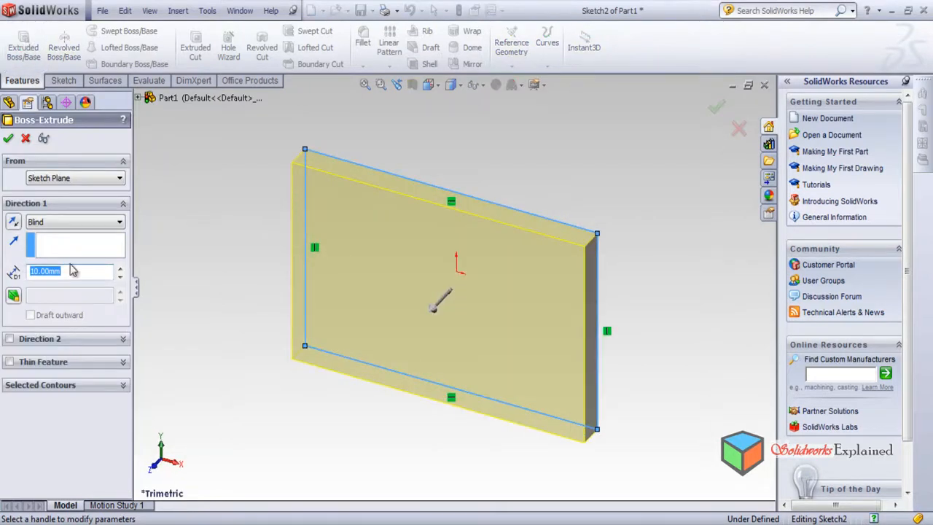
click(435, 304)
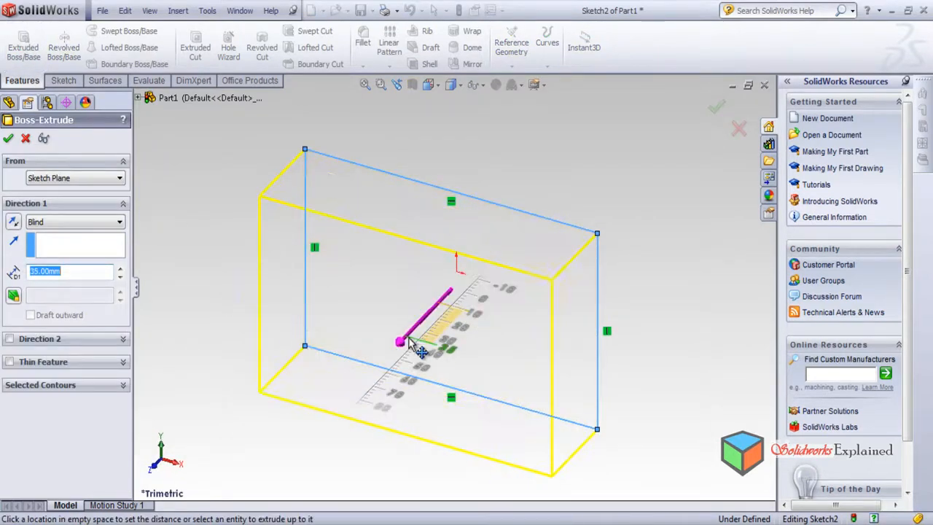
click(408, 337)
click(8, 138)
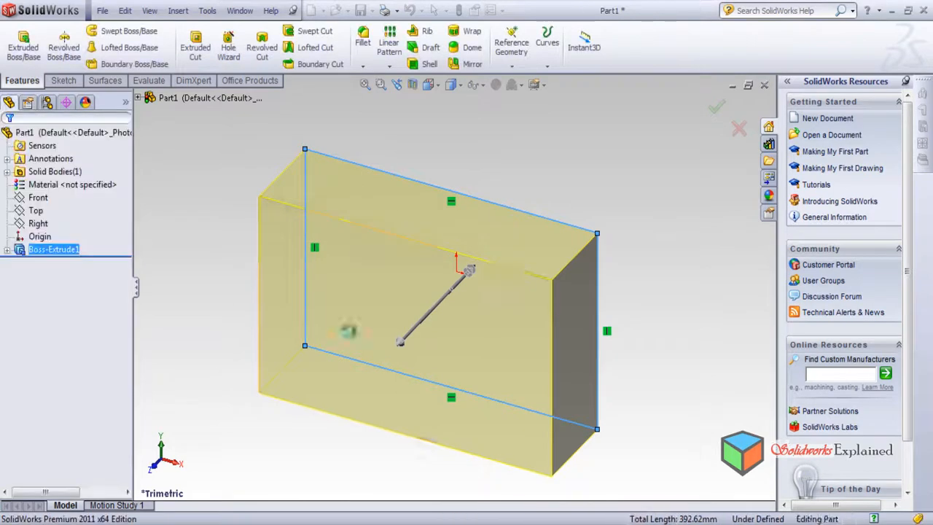
middle_drag(468, 364, 323, 373)
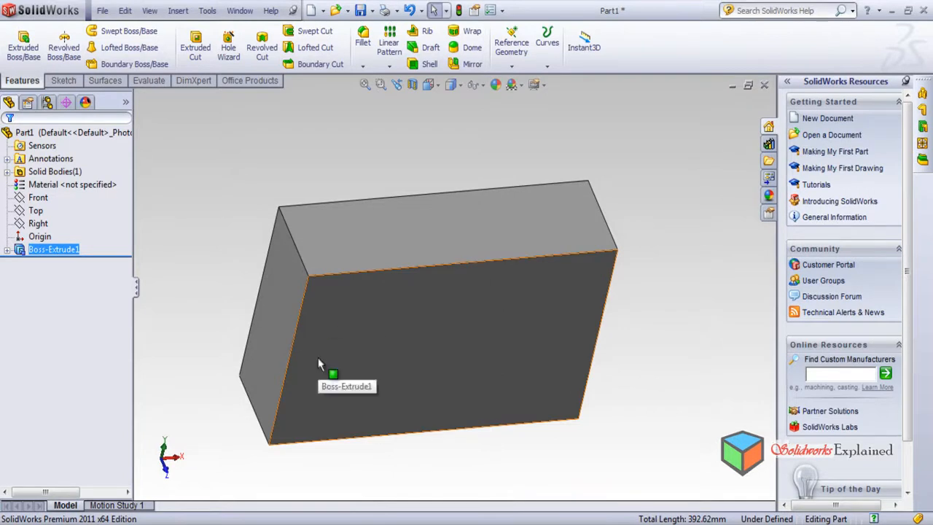
click(363, 37)
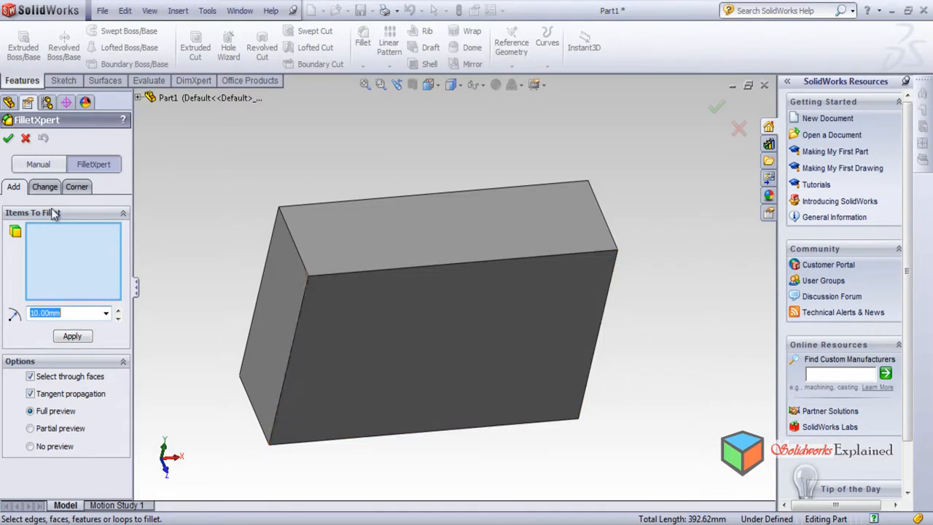
click(286, 374)
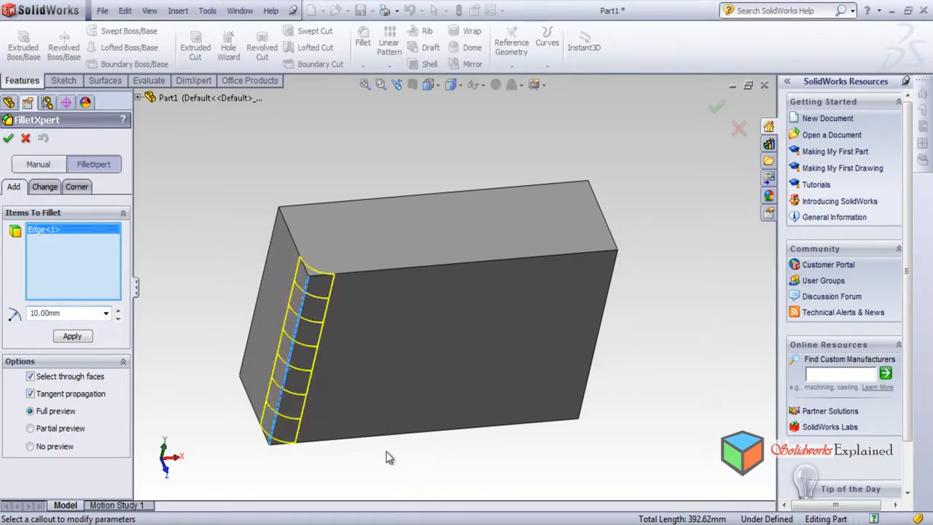
click(545, 297)
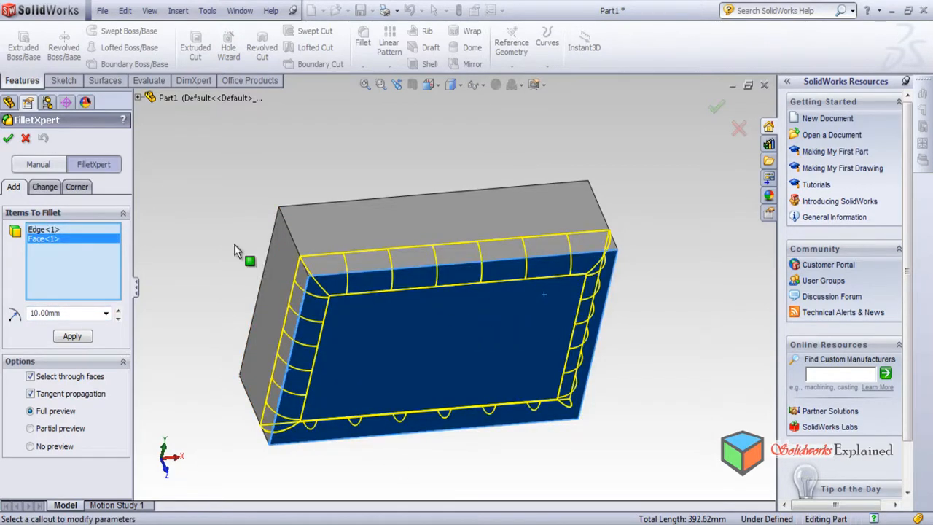
click(38, 165)
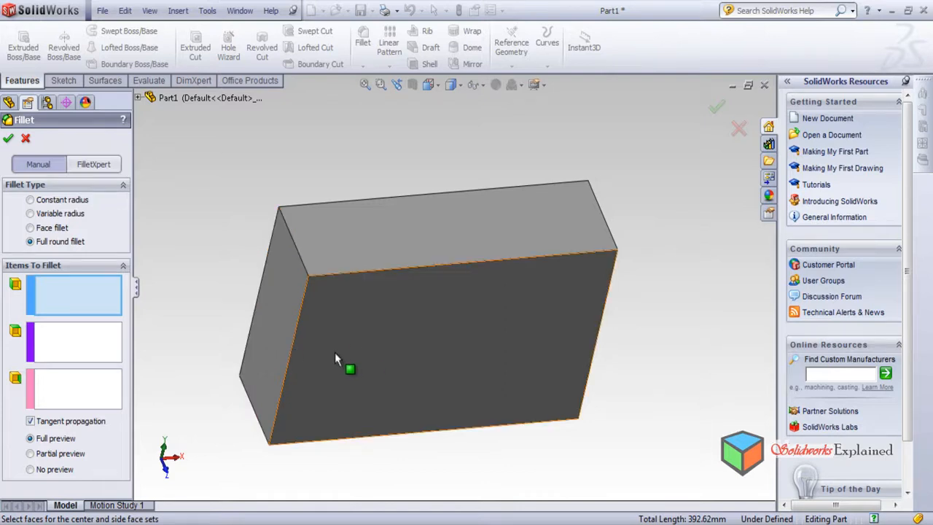
middle_drag(355, 316, 402, 439)
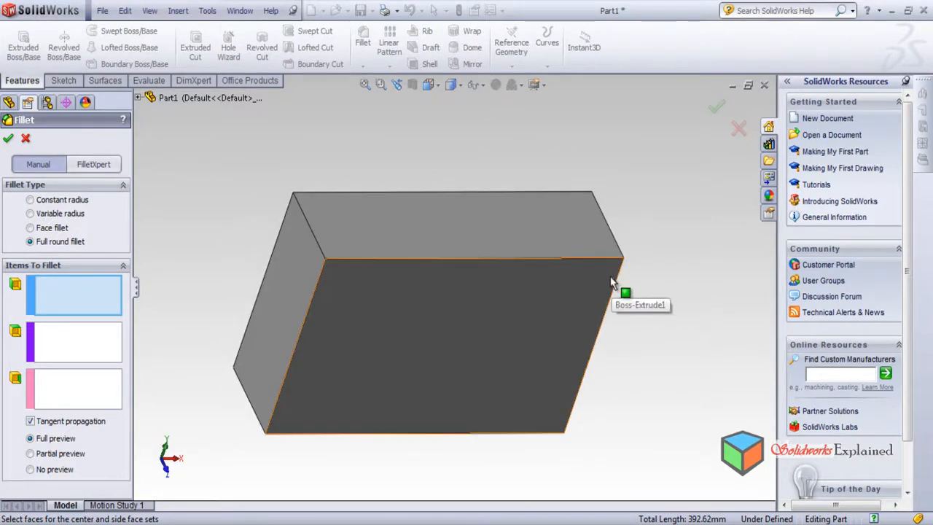
click(25, 139)
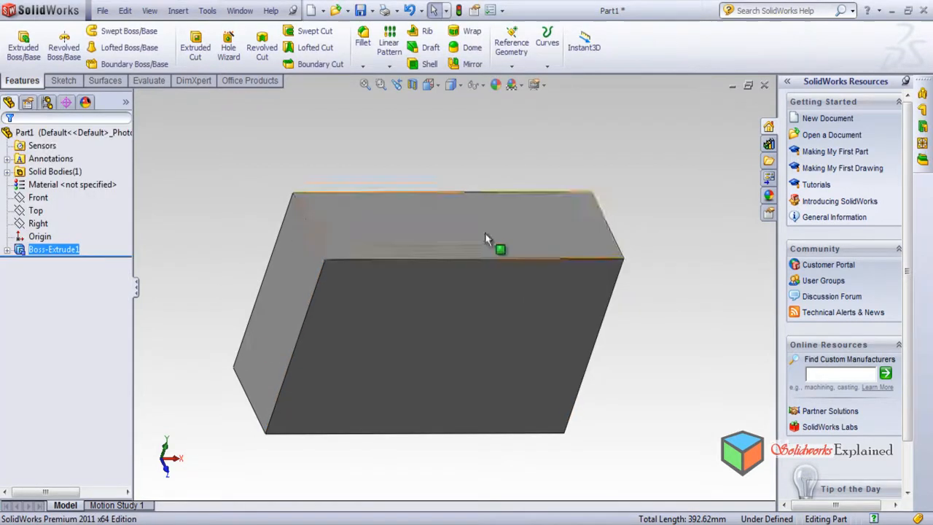
Open the extruded block's rectangle sketch for editing and orient the view normal to it.
click(7, 250)
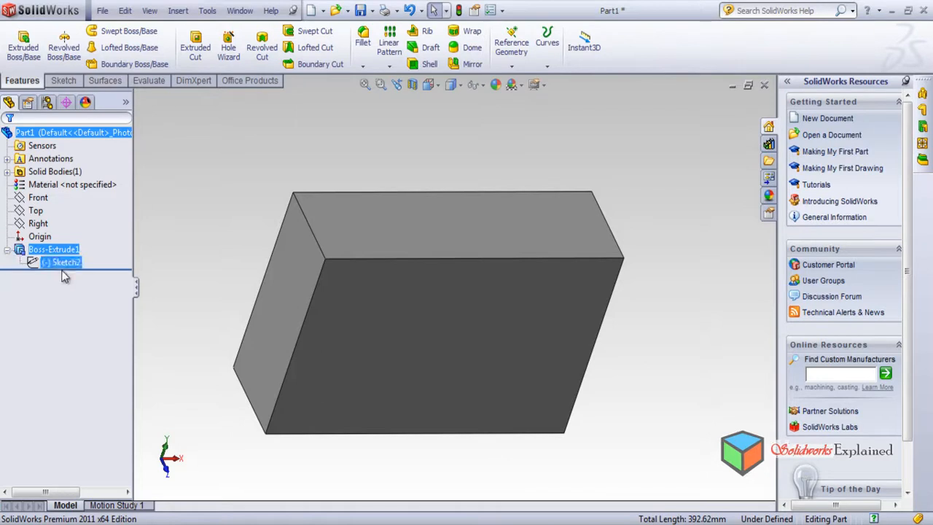
click(65, 264)
click(75, 225)
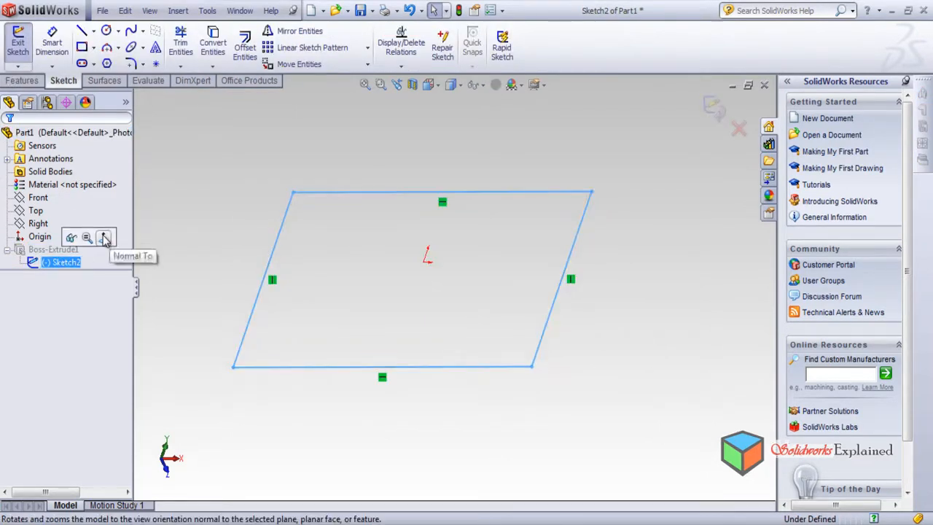
click(104, 238)
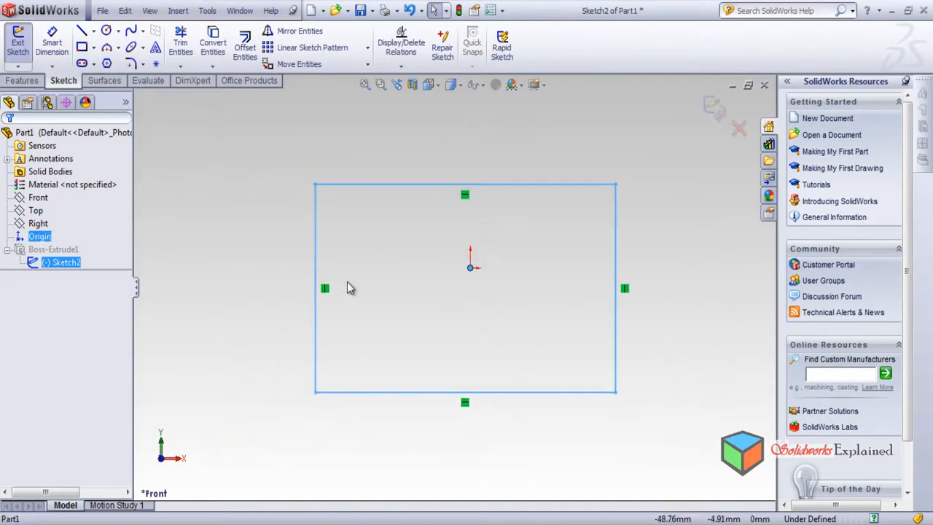
Apply a 4 mm sketch fillet to the rectangle's upper-left corner.
click(208, 11)
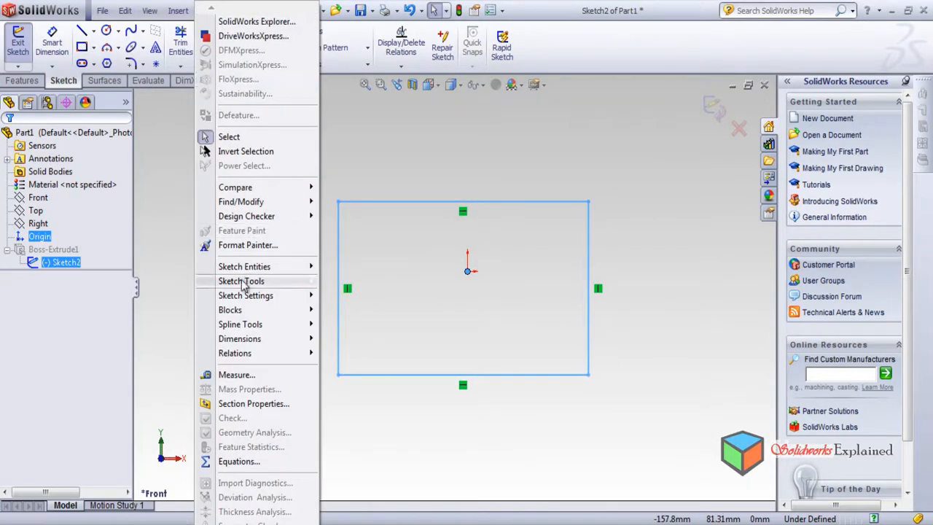
mouse_move(245, 283)
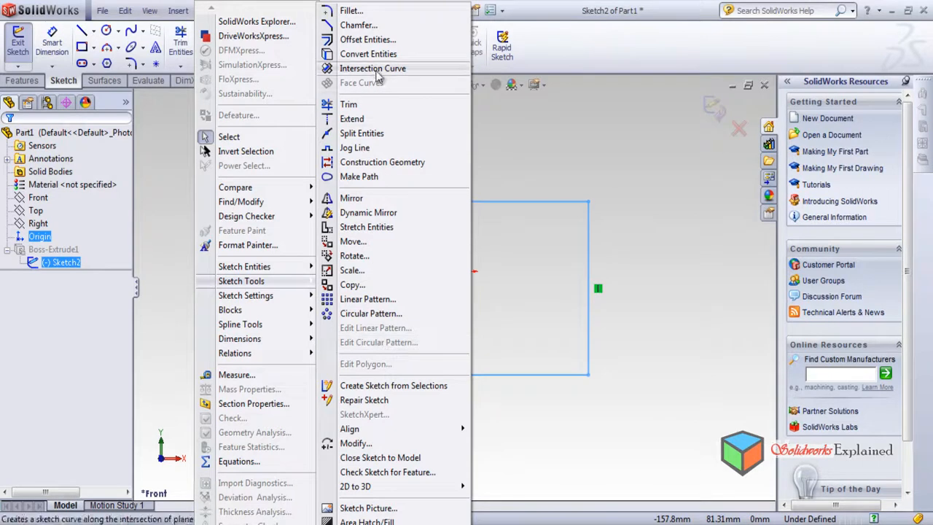
click(356, 11)
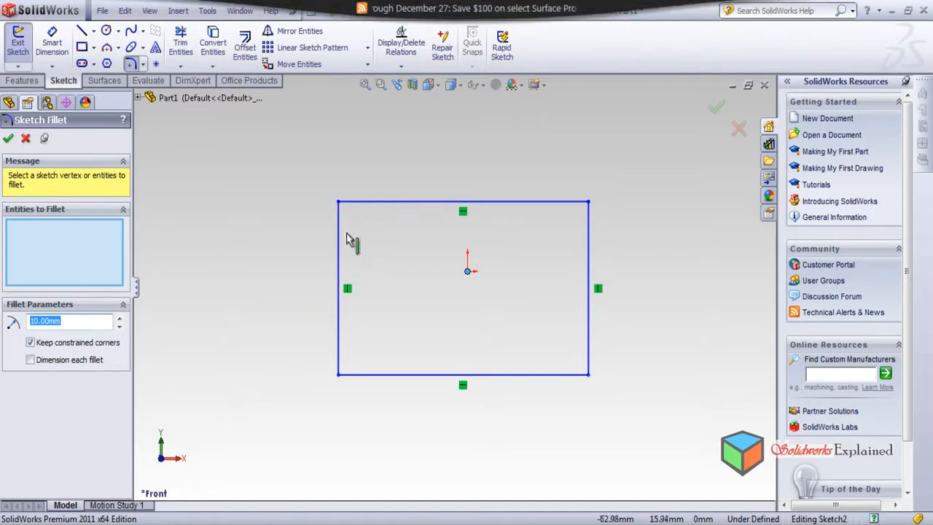
click(64, 321)
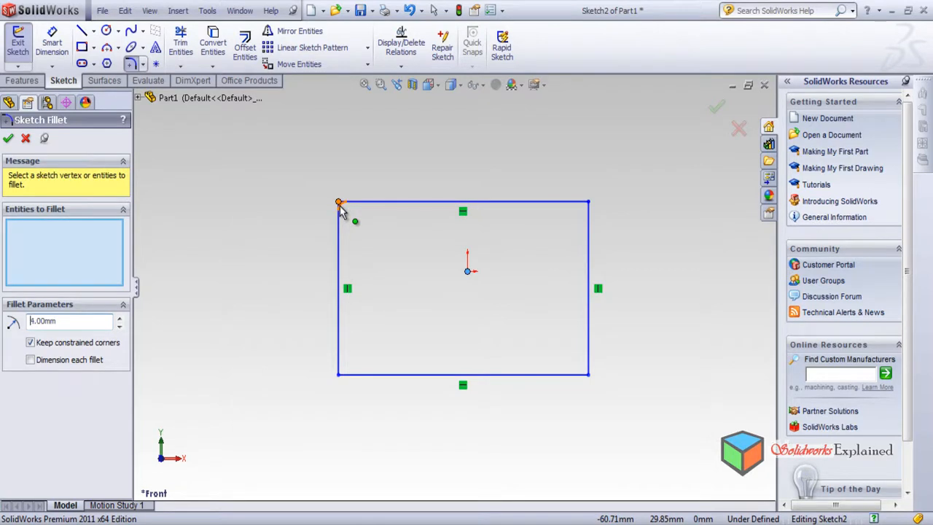
click(338, 203)
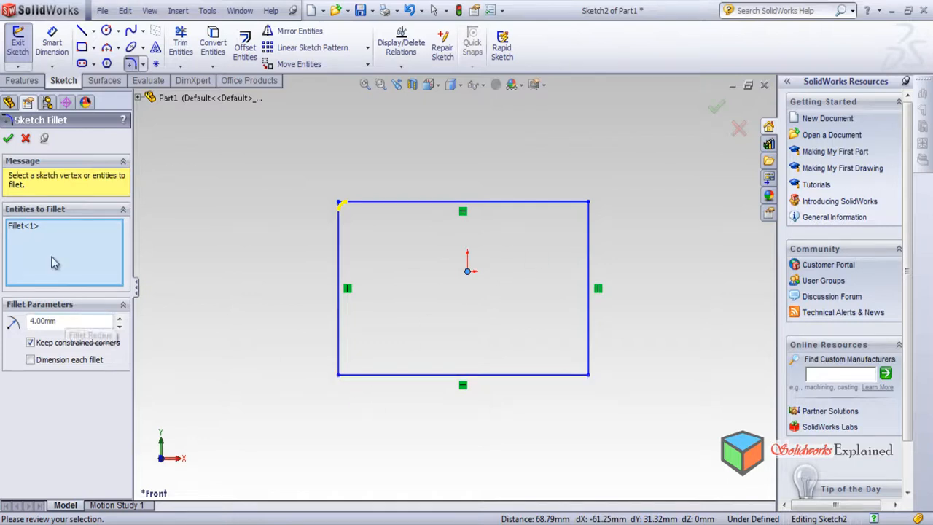
click(8, 138)
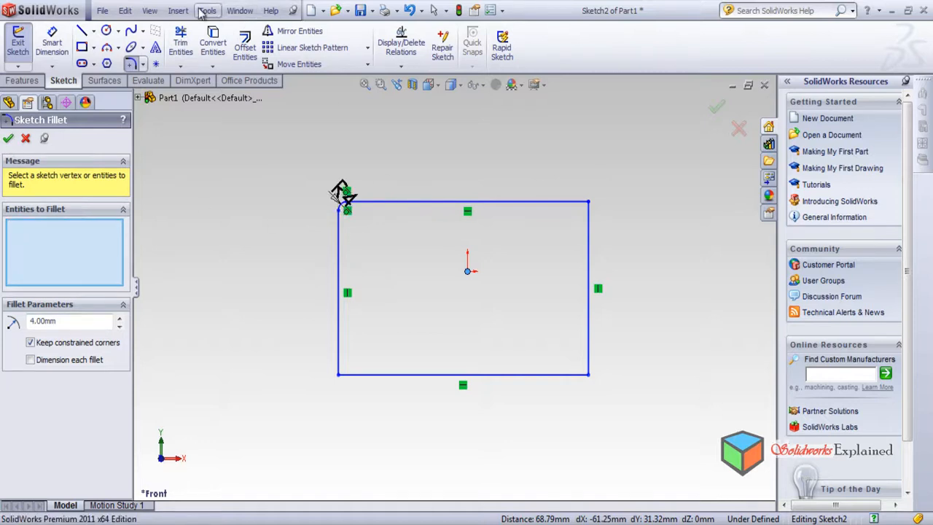
Apply an 8 mm sketch fillet to the rectangle's lower-left corner and finish the Sketch Fillet command.
double_click(65, 321)
text(8)
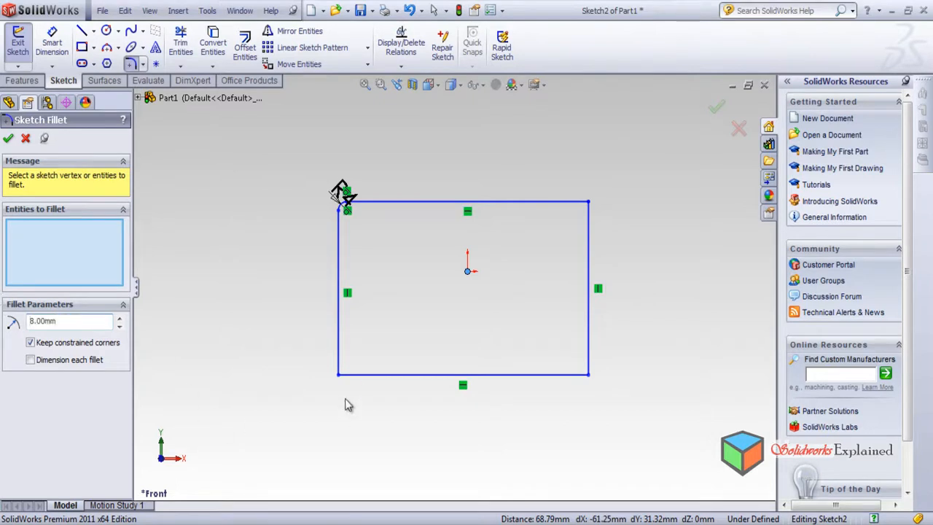
click(339, 373)
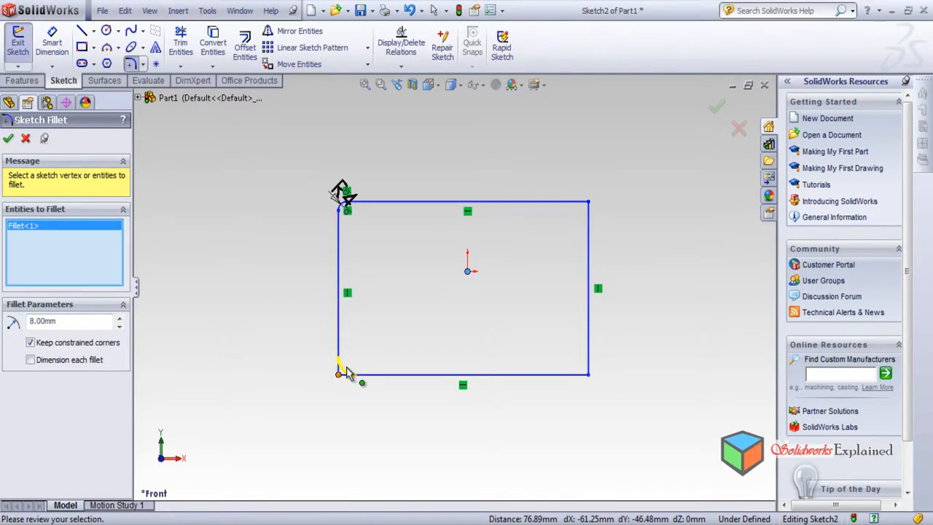
click(9, 140)
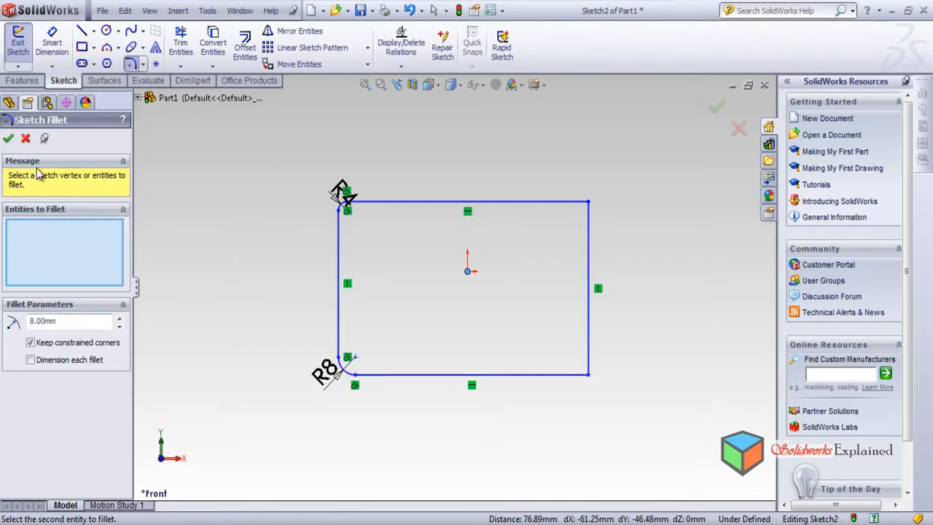
click(8, 139)
scroll(350, 222, up, 3)
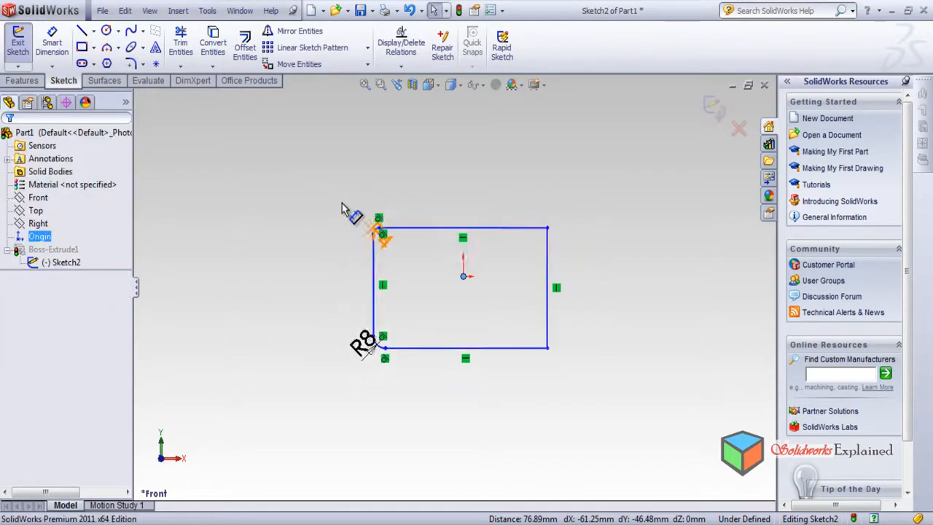
scroll(404, 240, down, 8)
scroll(446, 260, up, 6)
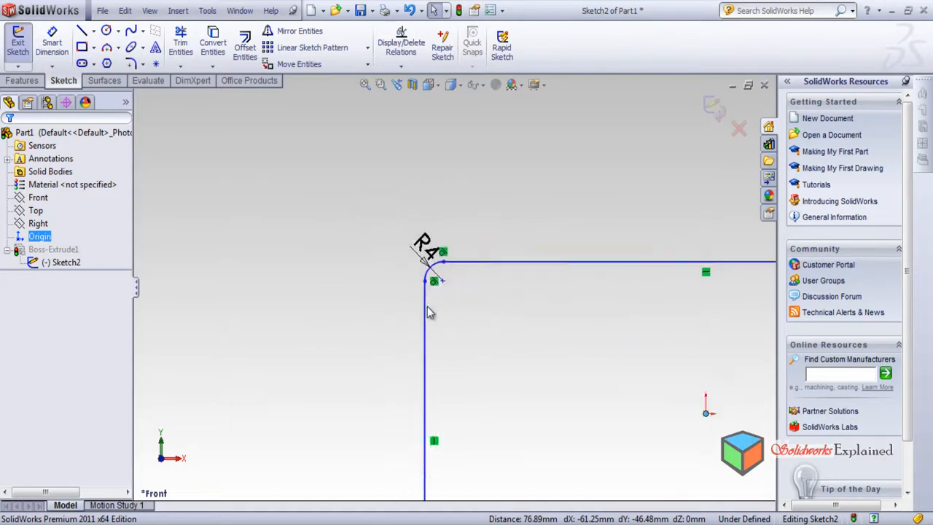
scroll(469, 441, down, 3)
scroll(516, 385, up, 4)
scroll(630, 394, down, 3)
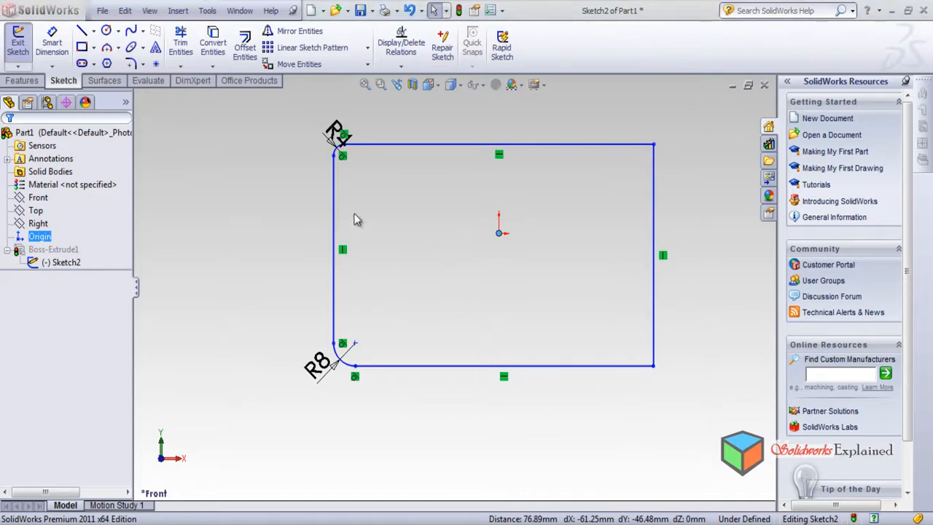
Dismiss the antivirus pop-up covering the sketch.
click(208, 10)
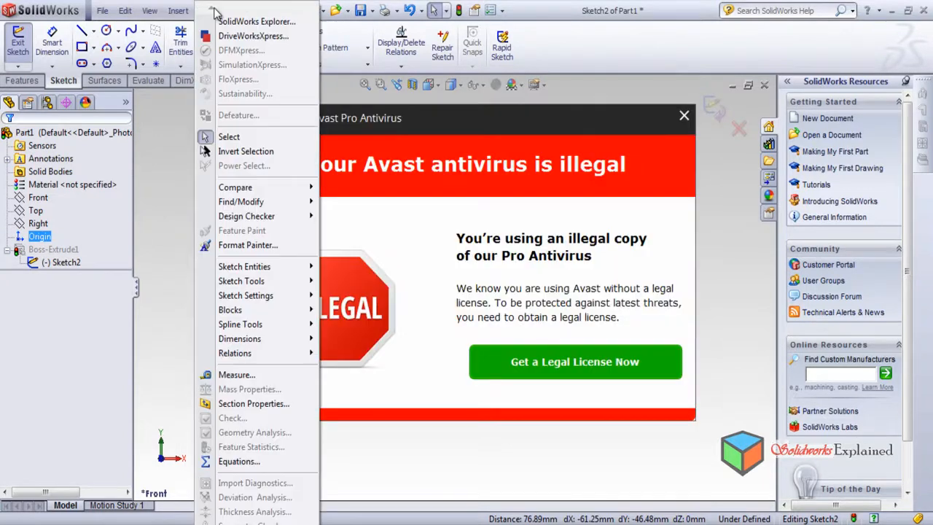
click(682, 117)
click(684, 117)
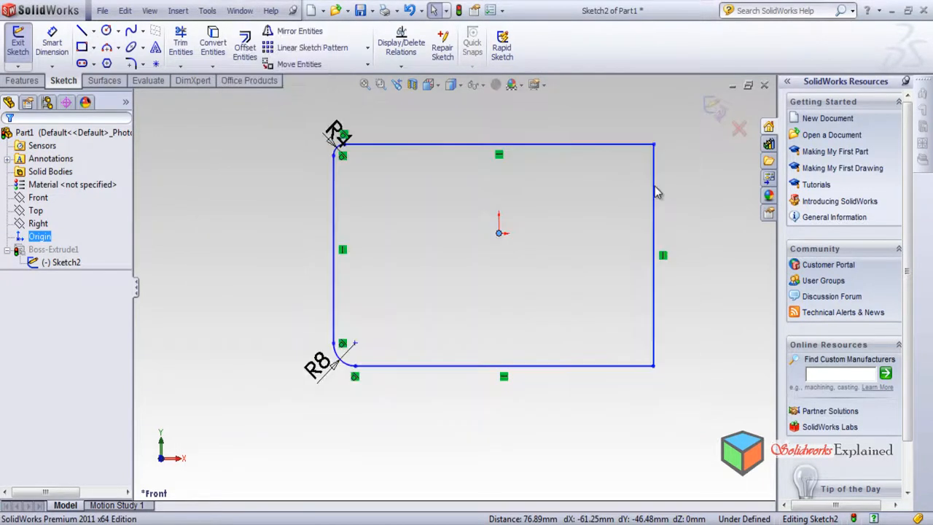
Apply a 10 mm equal-distance sketch chamfer to the rectangle's upper-right corner using the Distance-distance option.
click(207, 11)
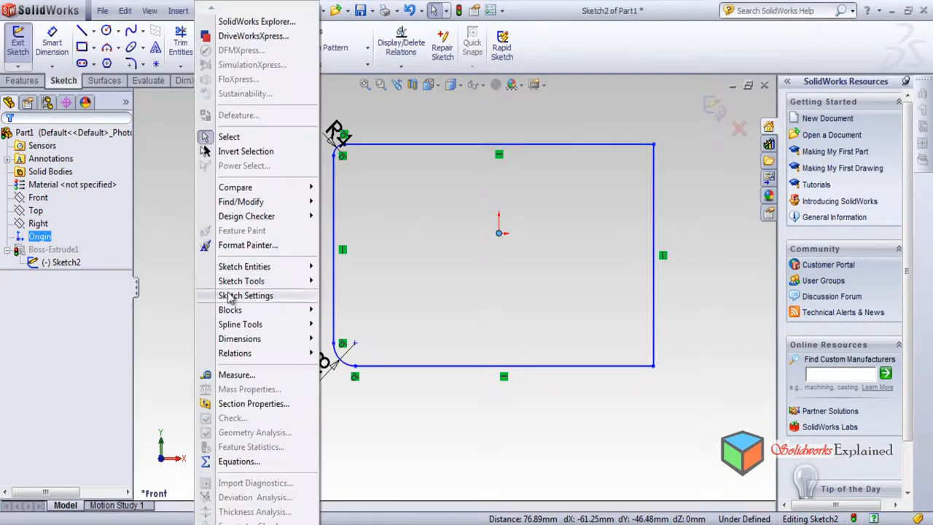
mouse_move(229, 283)
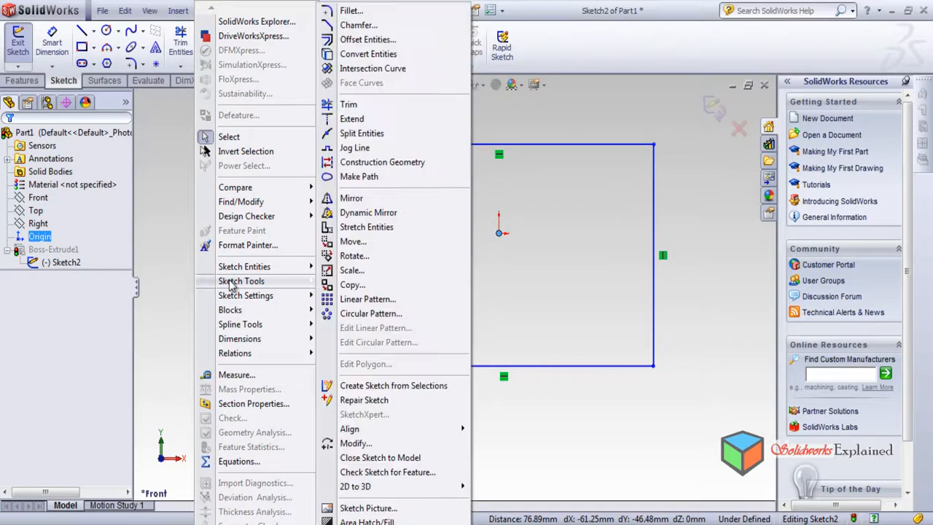
click(358, 26)
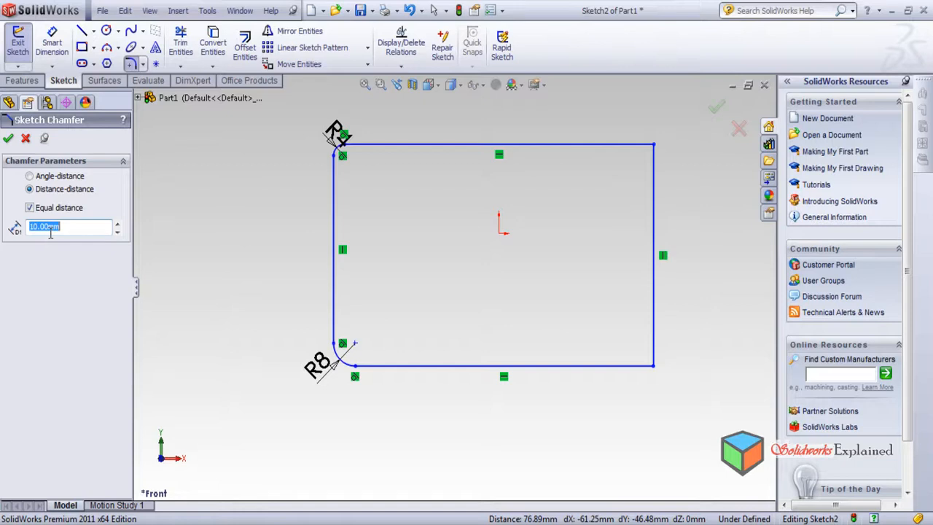
click(654, 143)
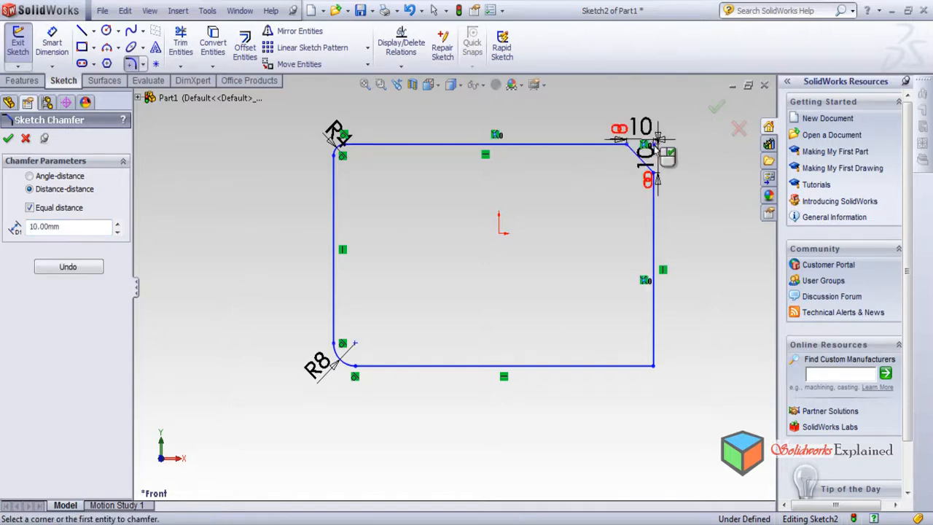
mouse_move(697, 131)
ctrl+middle_down()
mouse_move(614, 182)
mouse_move(594, 210)
ctrl+middle_up()
scroll(593, 211, down, 5)
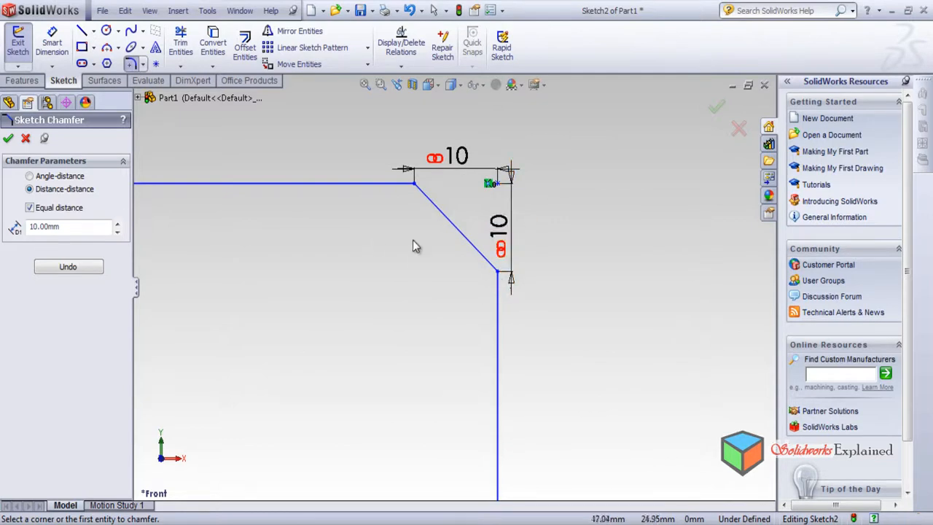
scroll(510, 260, up, 4)
scroll(384, 304, up, 1)
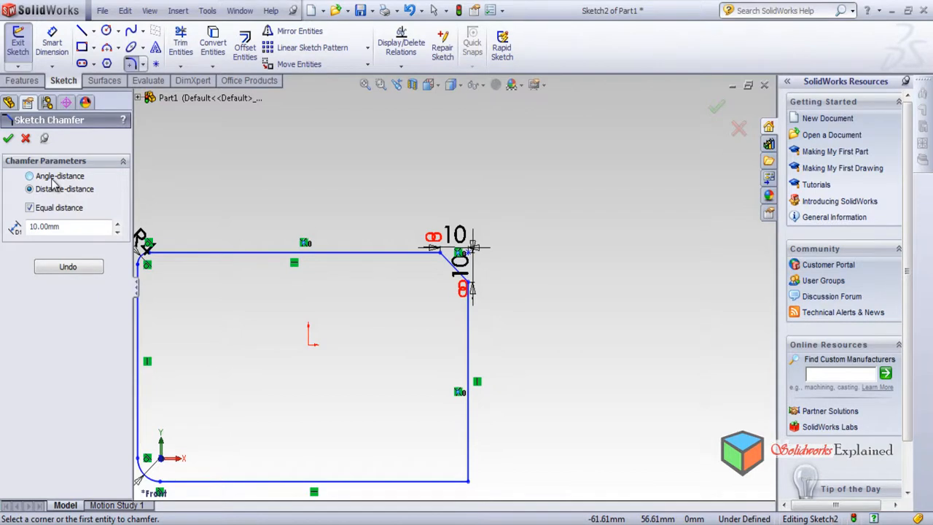
Set the upper-right chamfer's linked distance dimension to 5 mm.
scroll(477, 386, down, 2)
scroll(327, 298, up, 3)
scroll(573, 243, down, 5)
scroll(591, 297, up, 5)
scroll(456, 413, down, 2)
scroll(486, 111, down, 5)
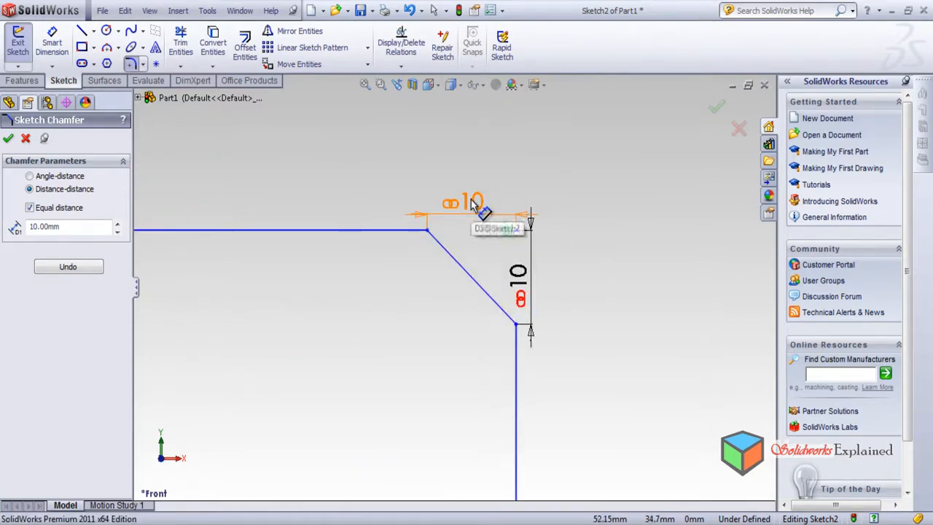
double_click(472, 204)
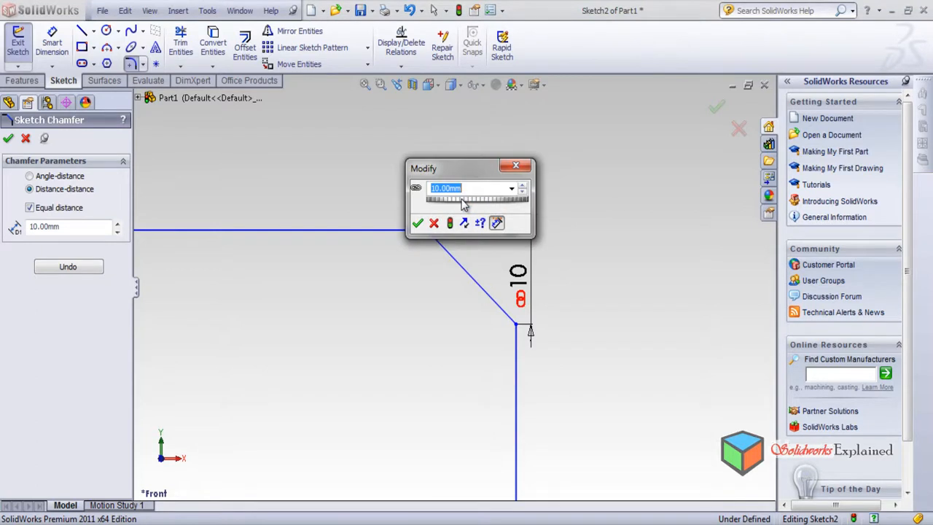
text(5)
key(Return)
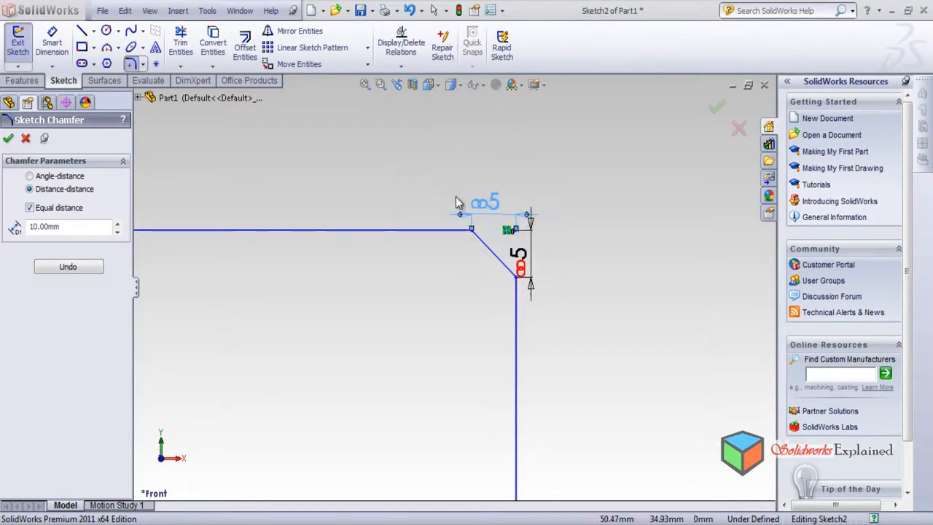
scroll(503, 234, down, 8)
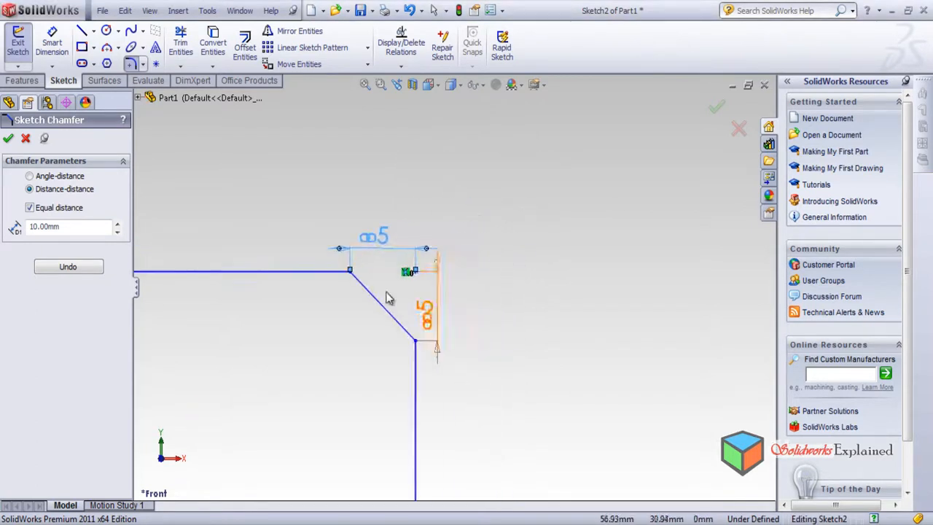
scroll(437, 270, up, 3)
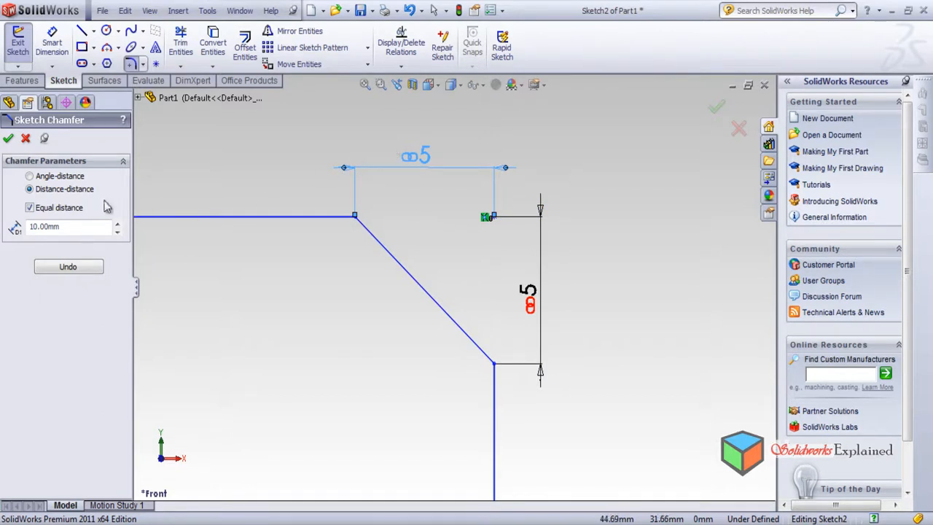
Disable Equal distance for the sketch chamfer and set the chamfer's vertical distance dimension to 10 mm.
click(30, 208)
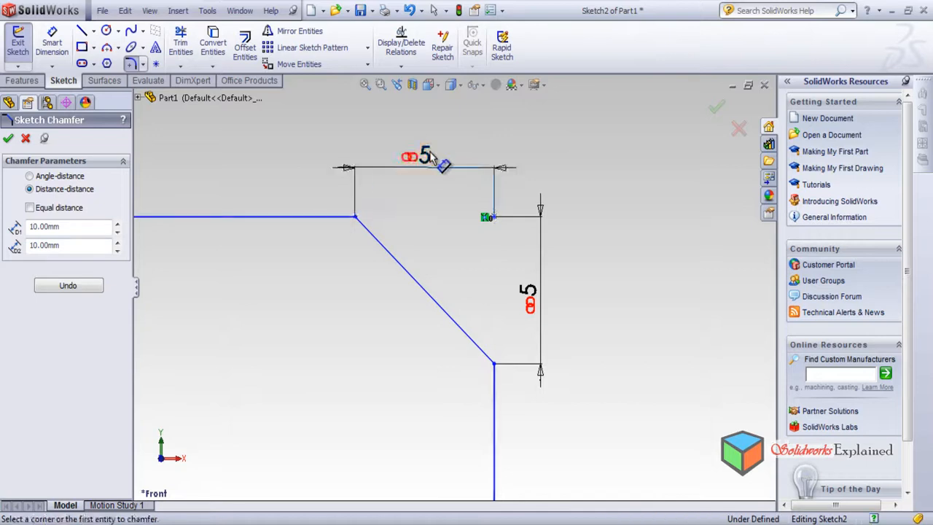
double_click(529, 297)
text(10)
key(Return)
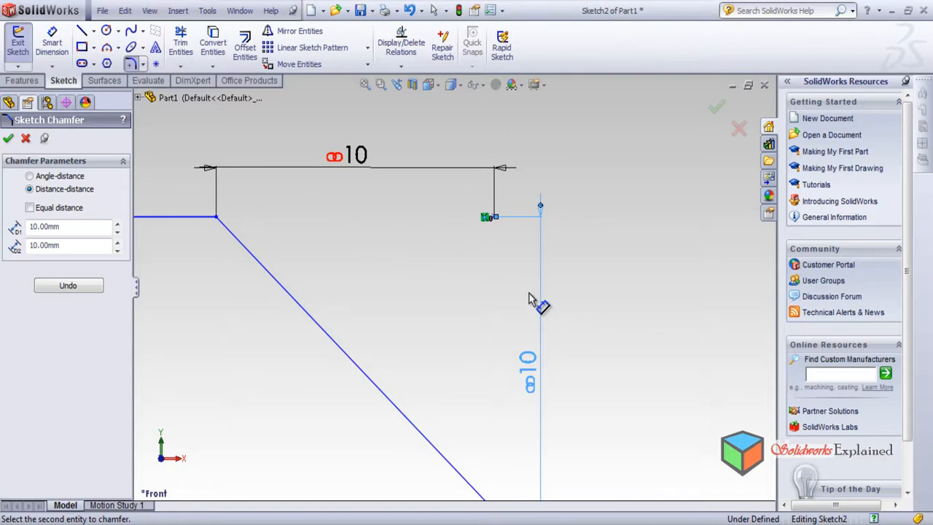
scroll(546, 298, up, 2)
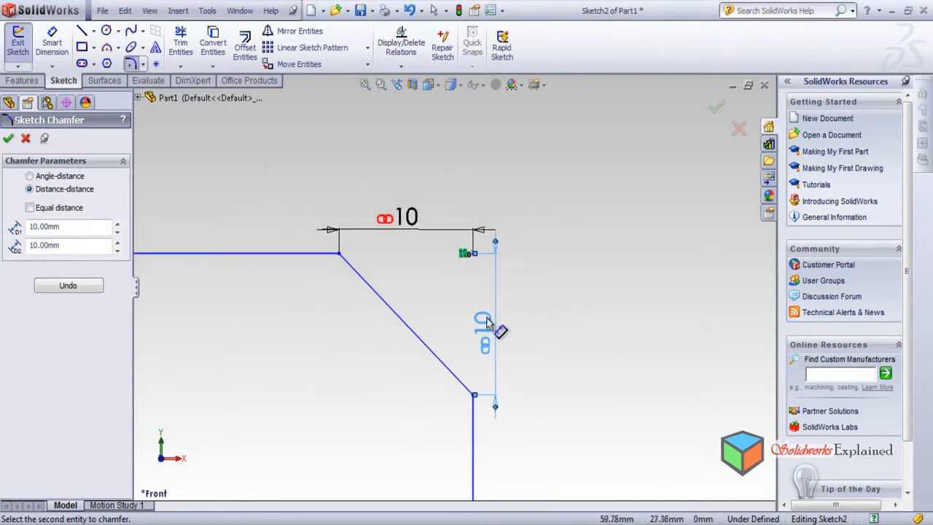
scroll(346, 361, down, 1)
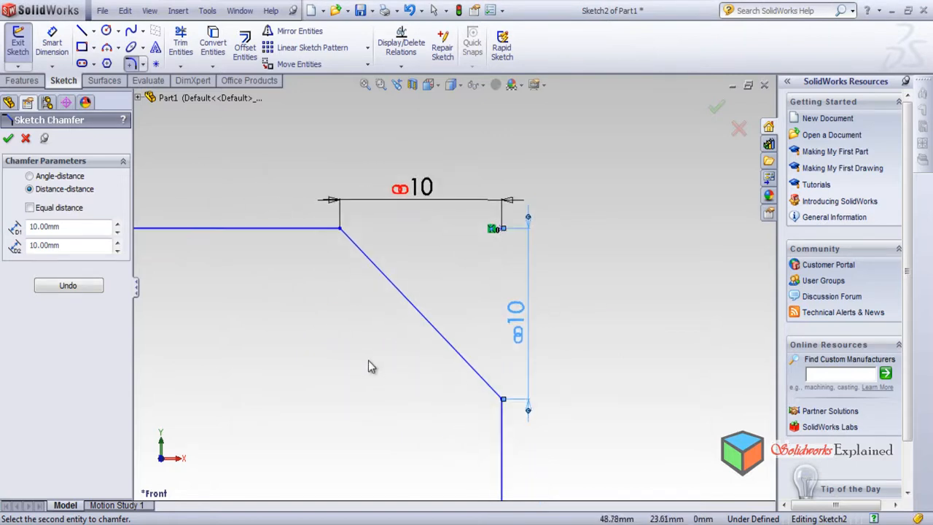
Try a first chamfer distance of 5 mm in the Sketch Chamfer parameters, and leave the command.
double_click(68, 227)
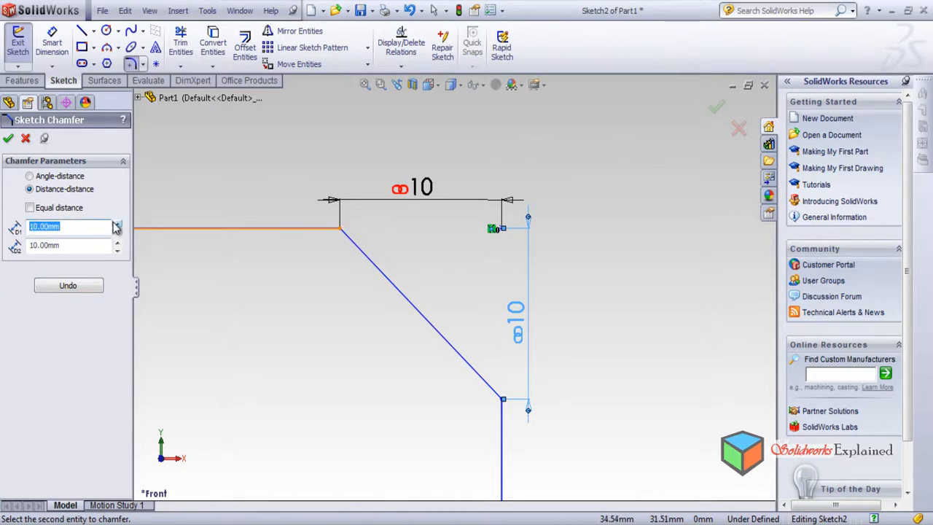
text(5)
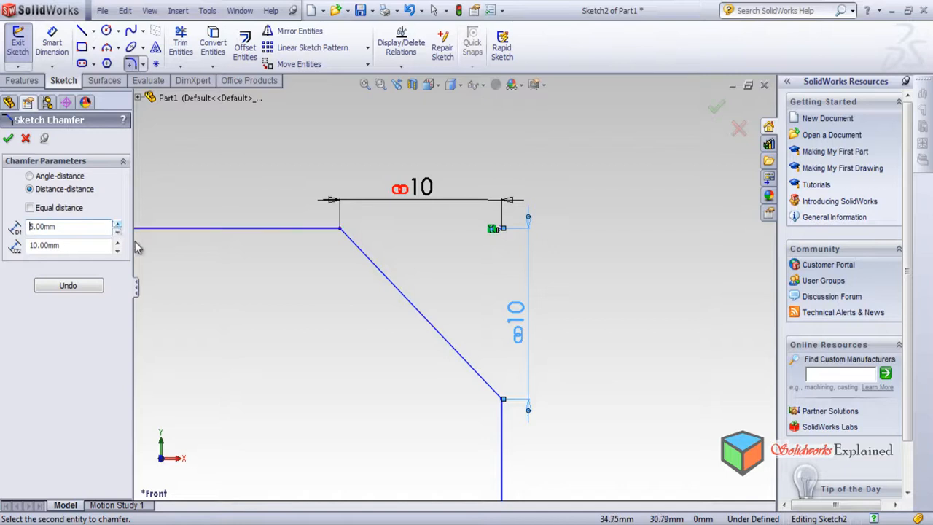
key(Escape)
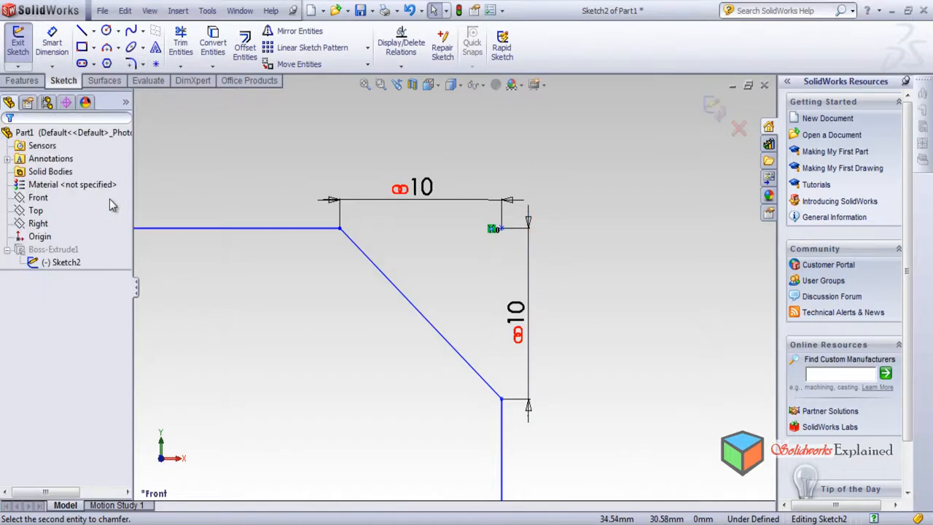
scroll(435, 320, down, 1)
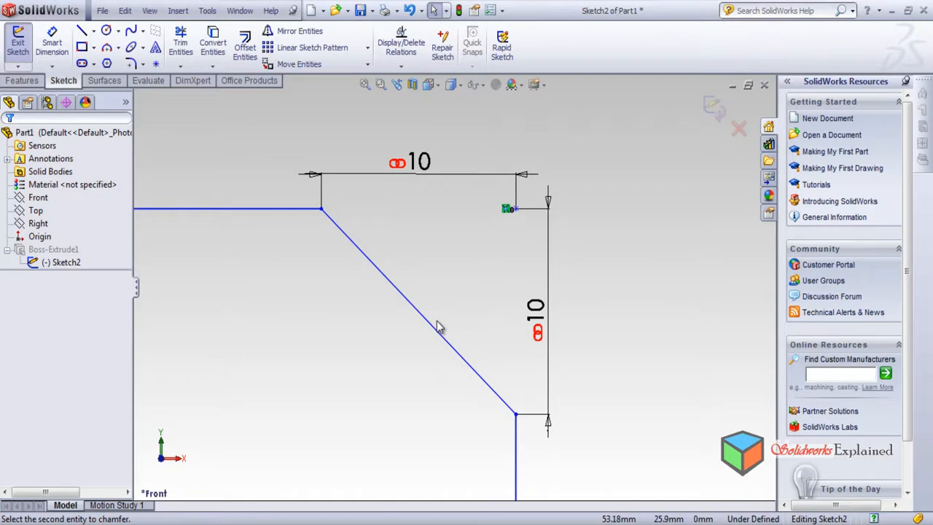
scroll(436, 321, up, 1)
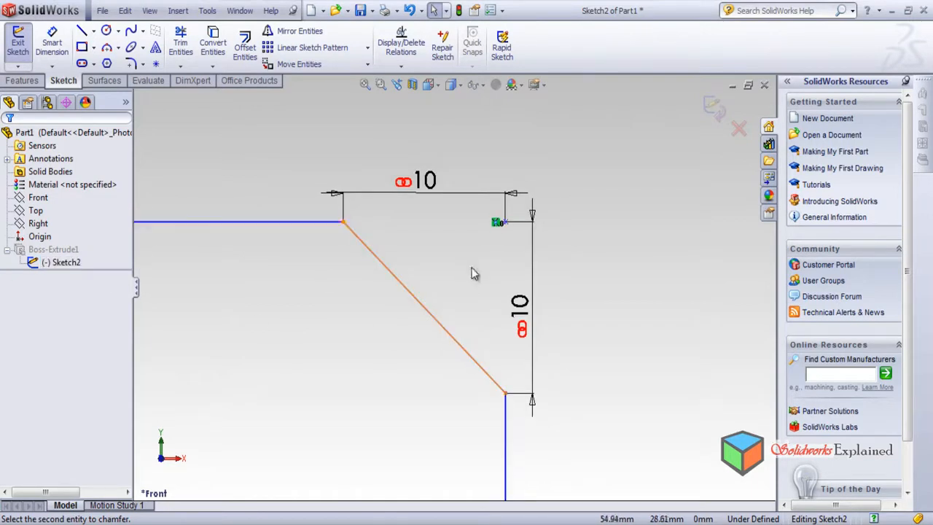
click(53, 106)
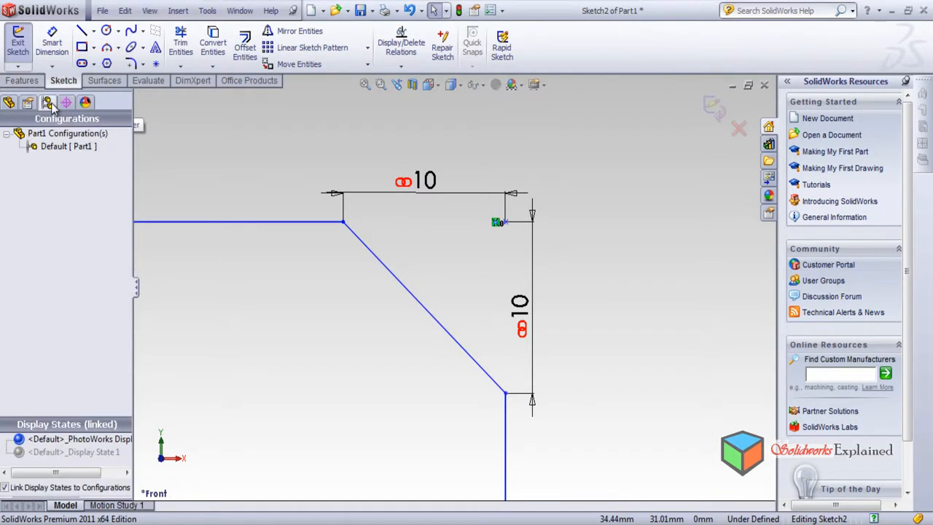
click(27, 102)
click(9, 104)
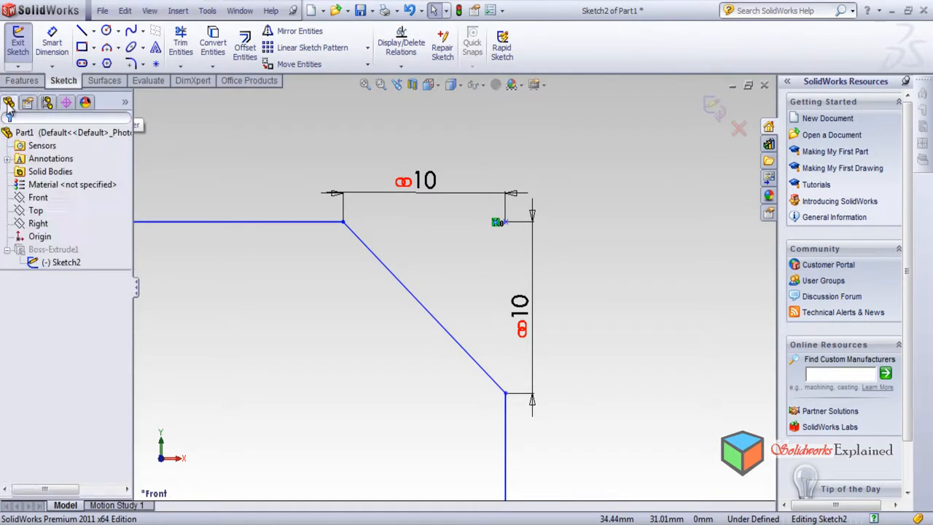
click(60, 262)
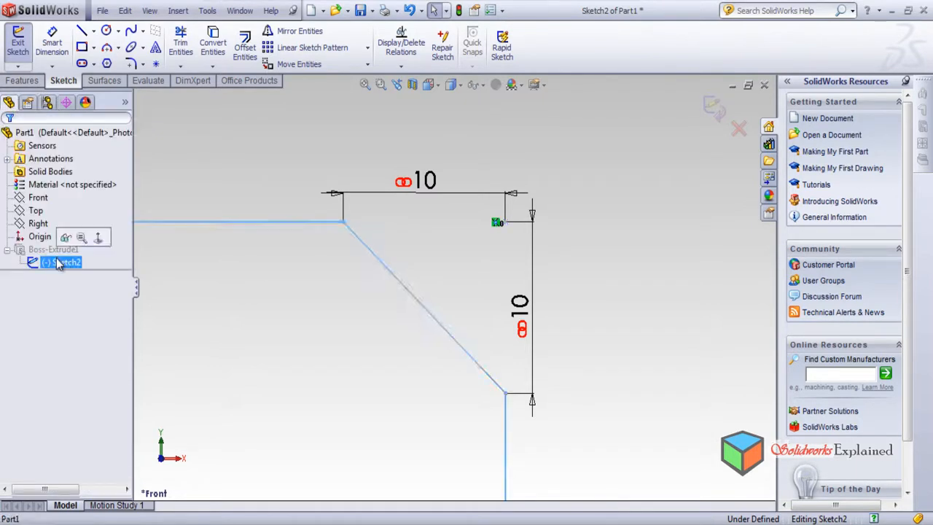
click(343, 288)
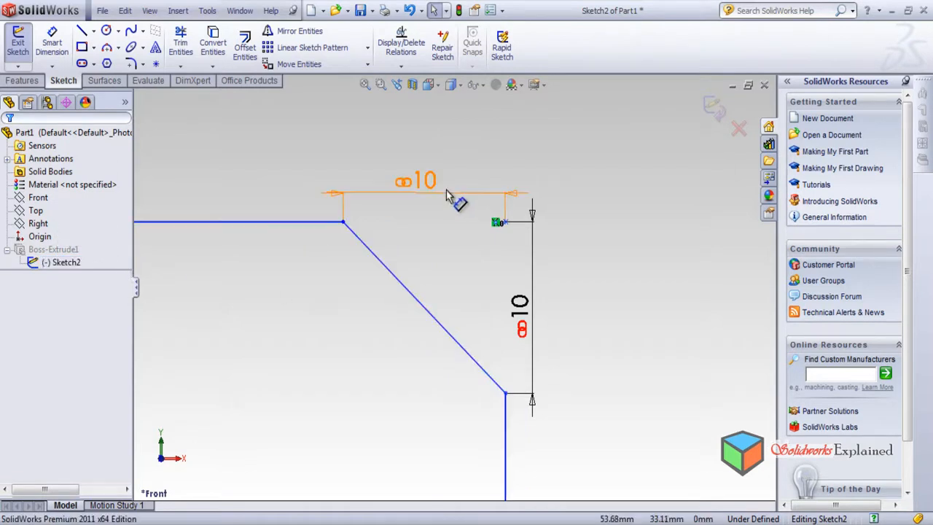
double_click(426, 182)
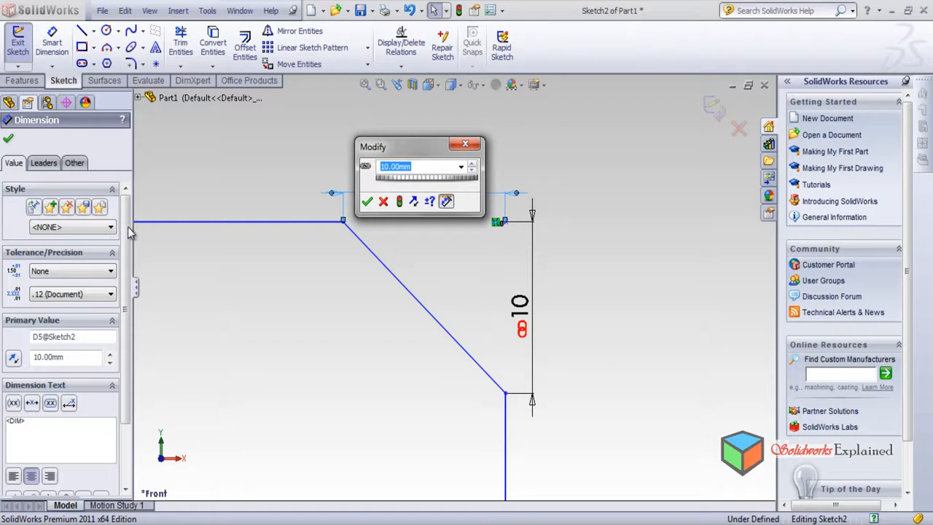
click(470, 146)
Exit the sketch to rebuild the extruded block with its filleted and chamfered corners.
click(708, 109)
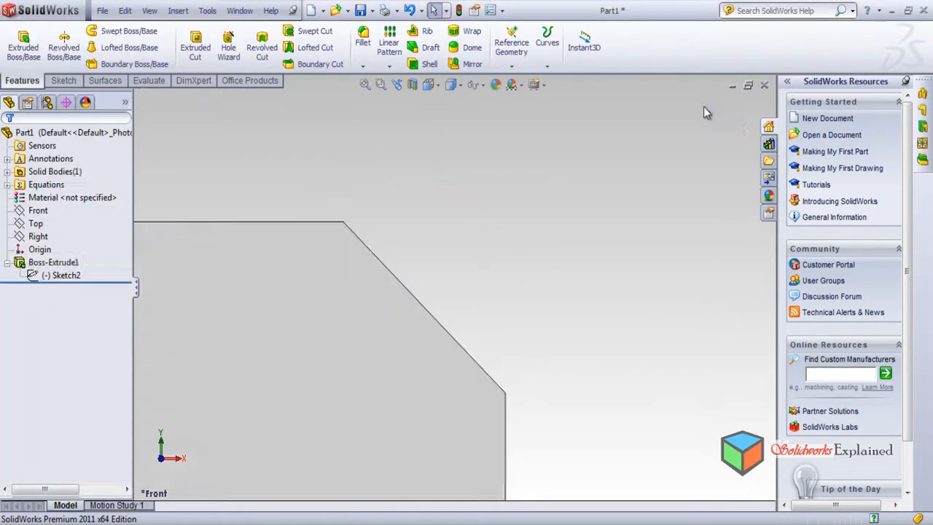
scroll(418, 322, up, 5)
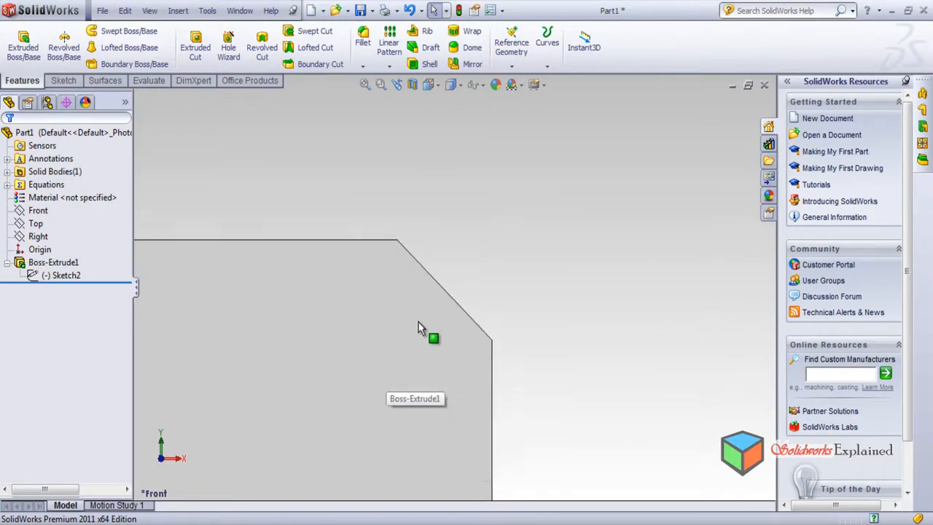
Examine the extruded block's filleted and chamfered corners from several angles.
scroll(410, 328, up, 5)
middle_drag(397, 293, 402, 408)
scroll(359, 296, down, 5)
scroll(359, 303, down, 3)
middle_drag(437, 277, 484, 143)
scroll(490, 146, down, 2)
scroll(535, 269, up, 6)
Reopen the extruded block's sketch for editing and orient the view normal to the sketch plane.
click(73, 275)
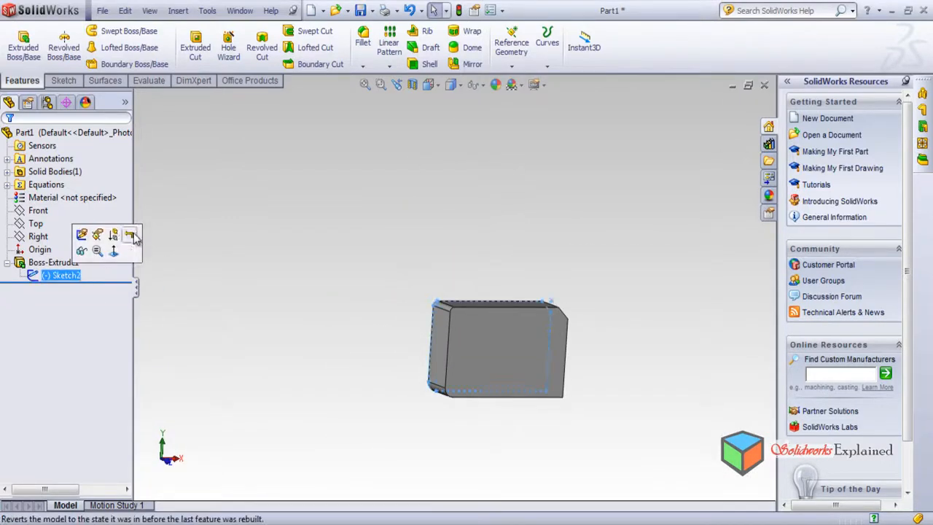
click(92, 249)
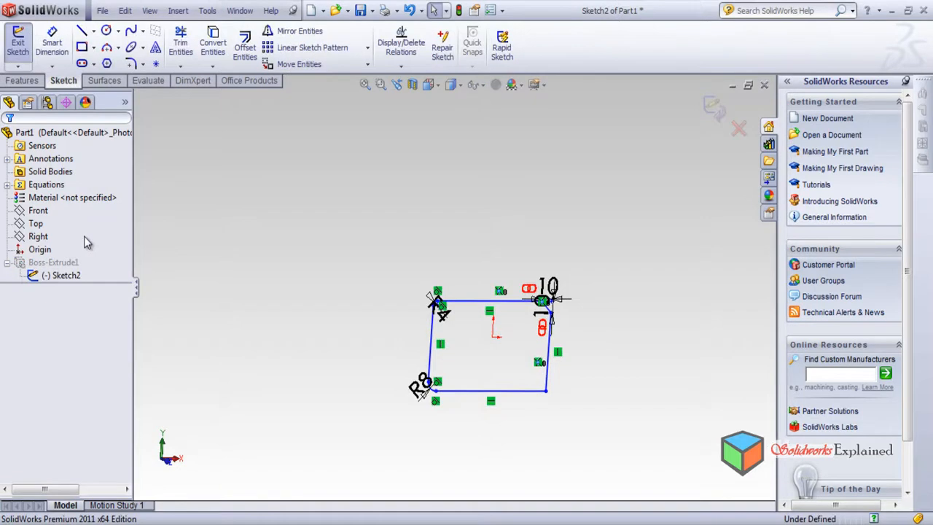
click(62, 275)
click(109, 255)
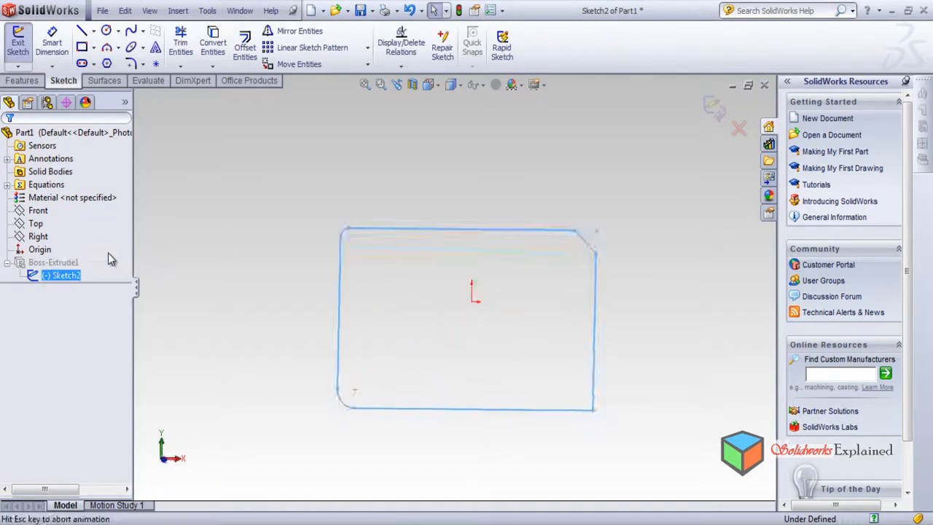
scroll(646, 187, down, 3)
scroll(582, 191, up, 3)
scroll(371, 223, down, 1)
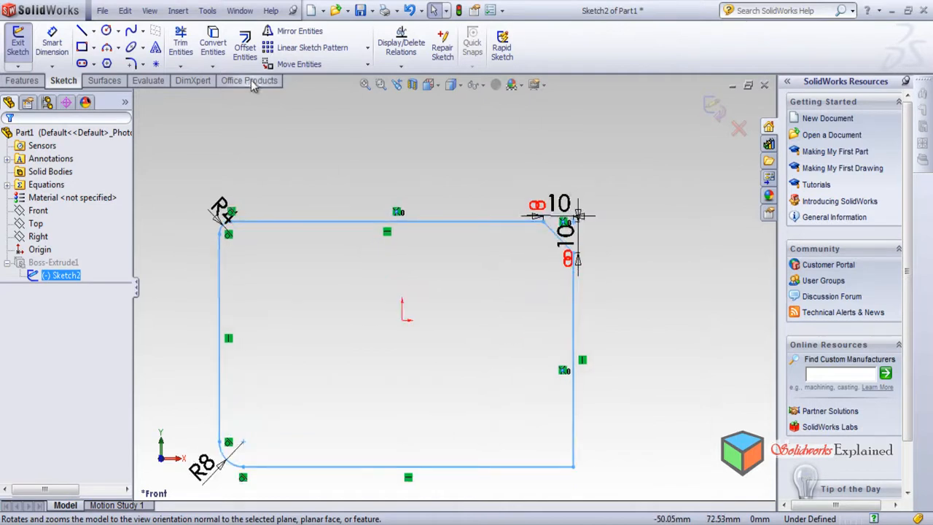
Start a sketch chamfer and switch its parameters to Angle-distance.
click(207, 11)
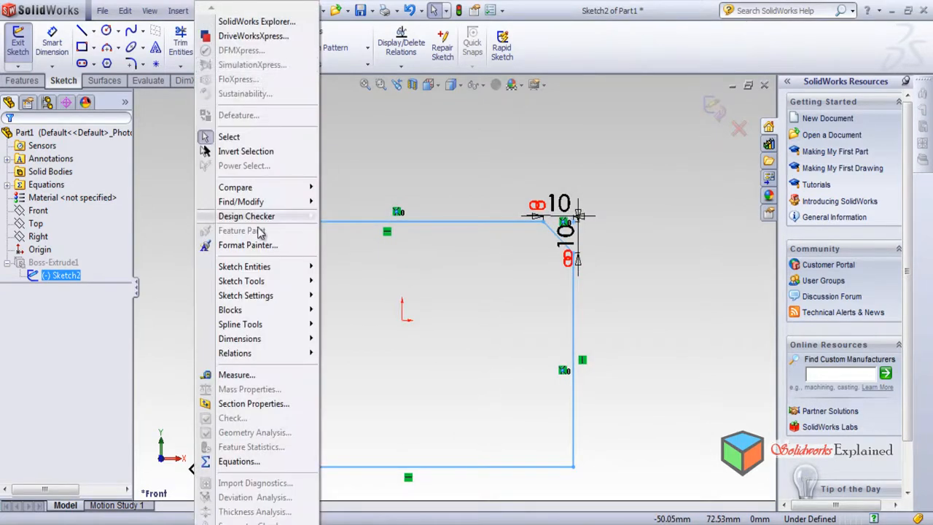
mouse_move(248, 281)
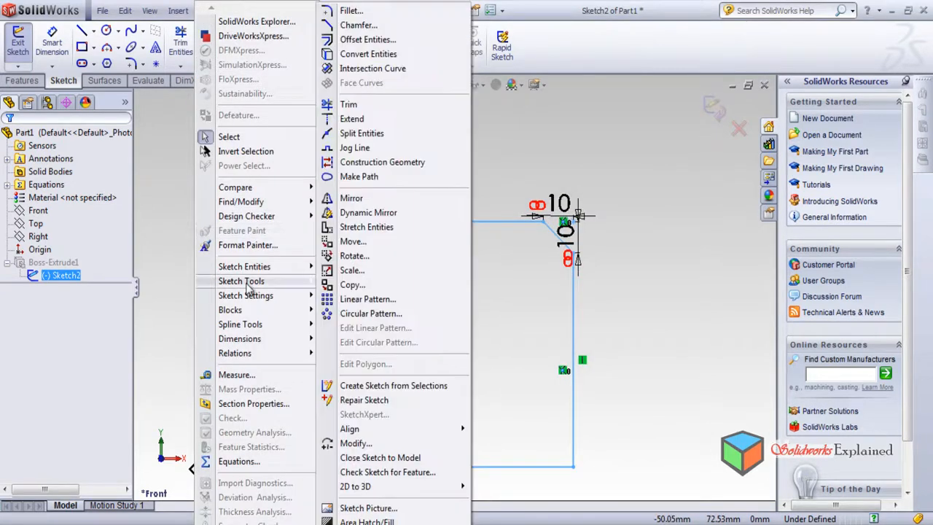
click(353, 26)
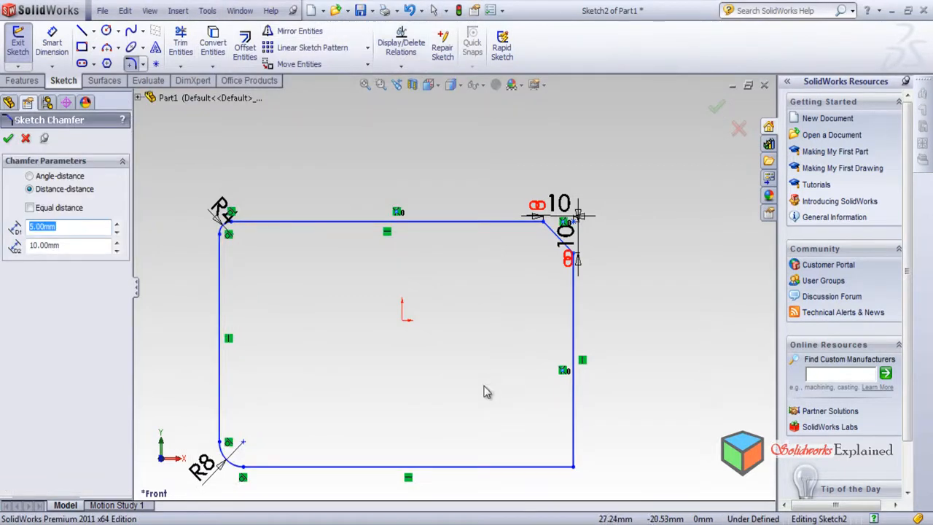
scroll(576, 232, down, 2)
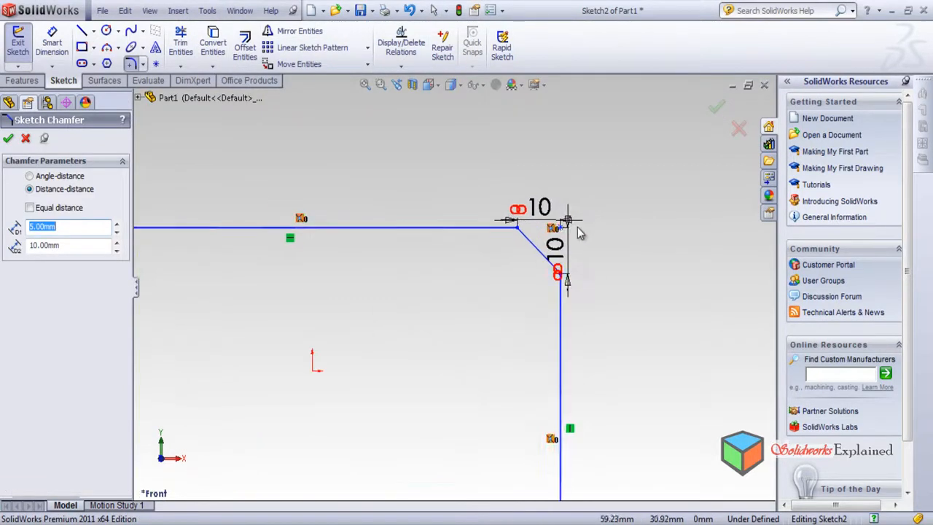
scroll(574, 233, down, 3)
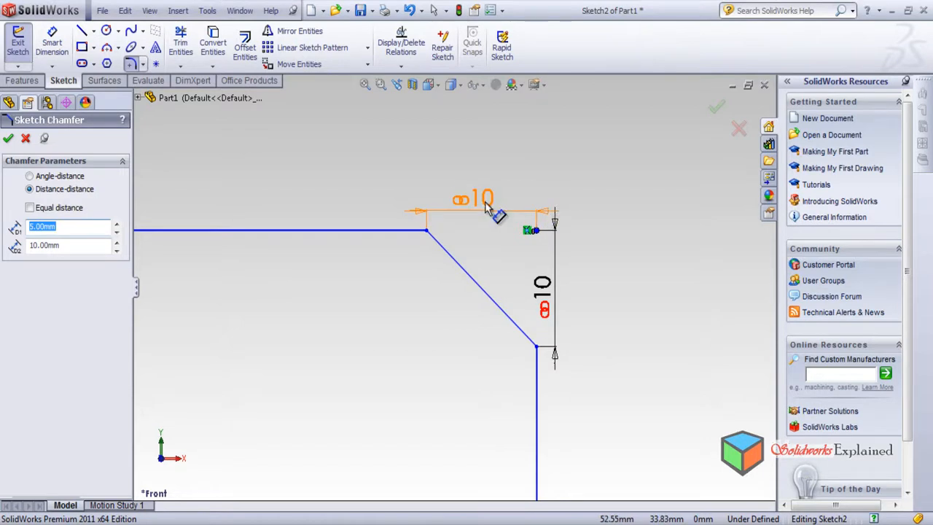
click(73, 246)
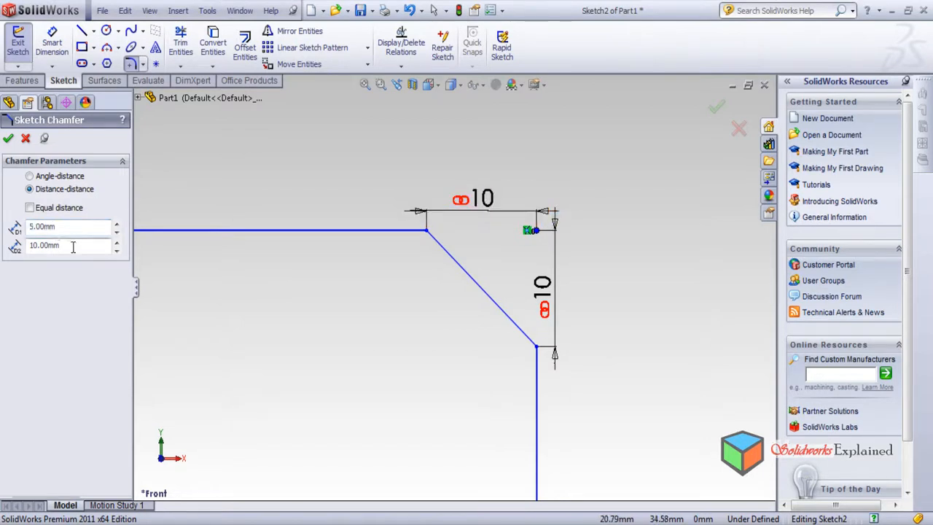
click(29, 176)
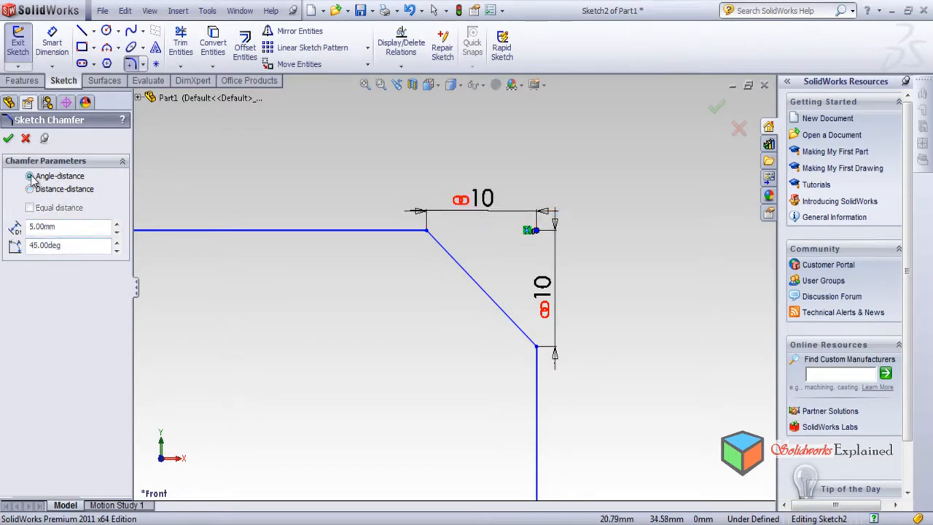
Chamfer the lower-right corner of the rectangle with a 5 mm distance and a 45-degree angle.
scroll(335, 328, up, 5)
scroll(408, 417, up, 1)
scroll(416, 421, down, 2)
scroll(422, 418, up, 3)
scroll(431, 425, down, 3)
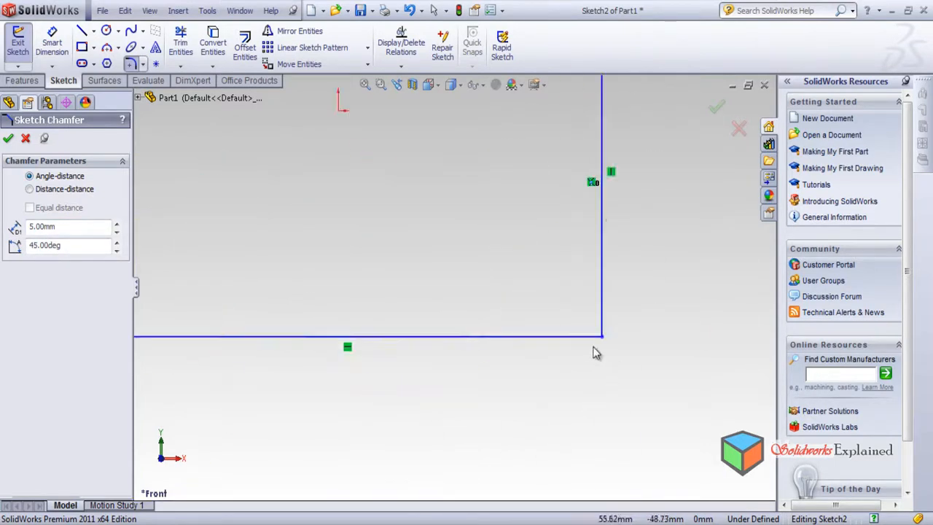
click(606, 339)
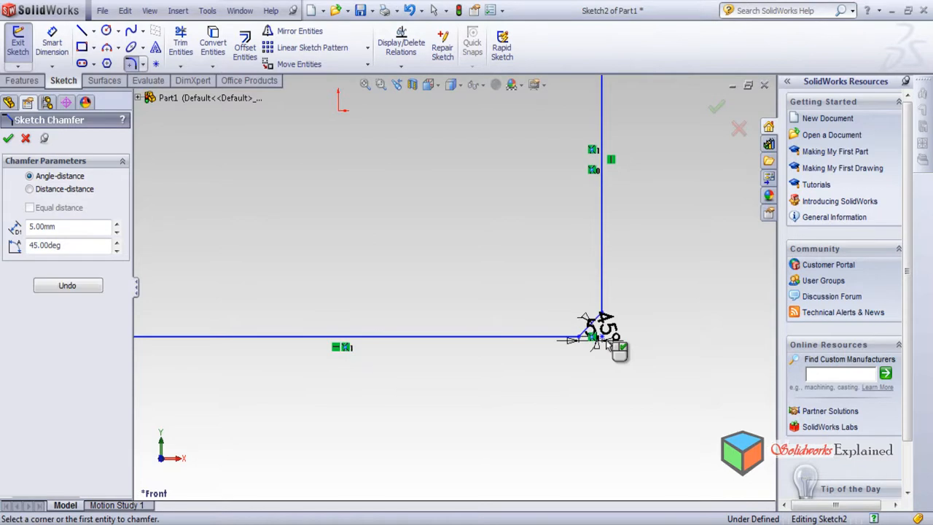
scroll(606, 337, down, 5)
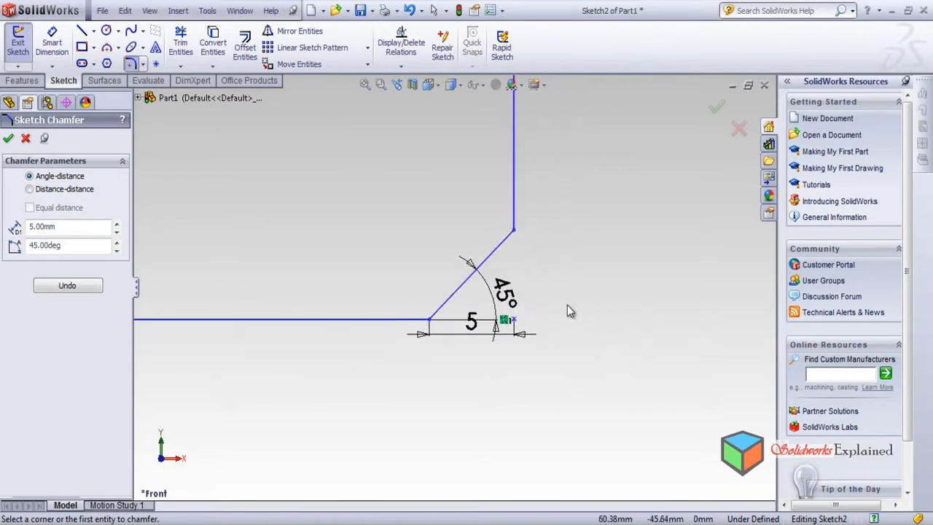
scroll(553, 313, down, 2)
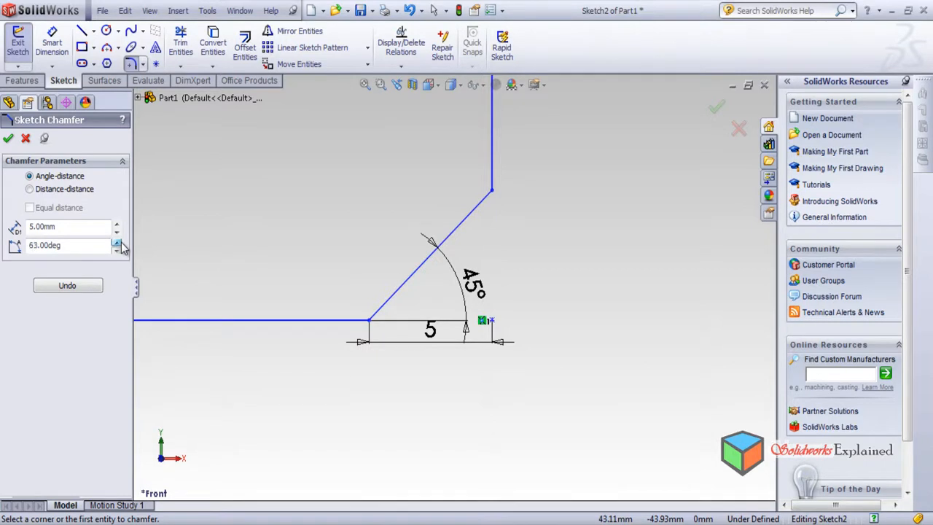
Try to change the new chamfer's angle to 60 degrees in the Sketch Chamfer parameters, and close the command.
drag(82, 247, 2, 239)
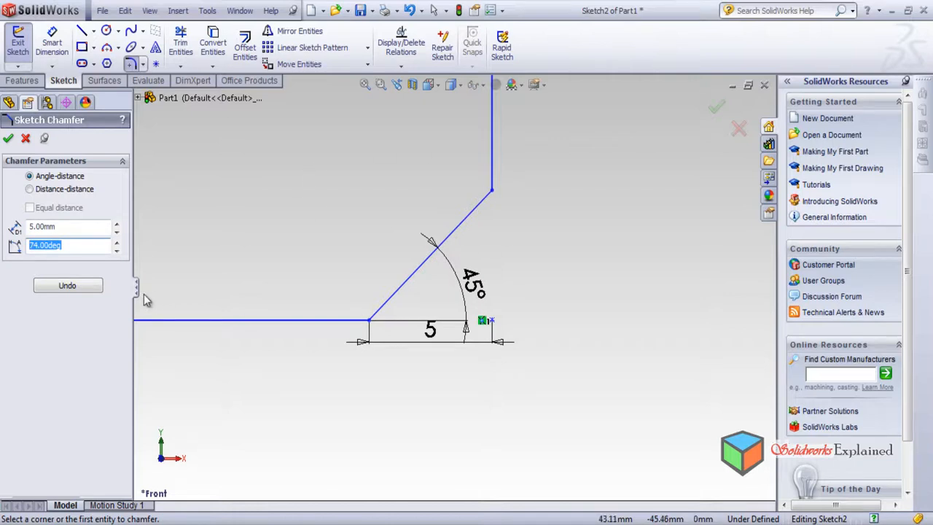
text(60)
key(Return)
double_click(71, 226)
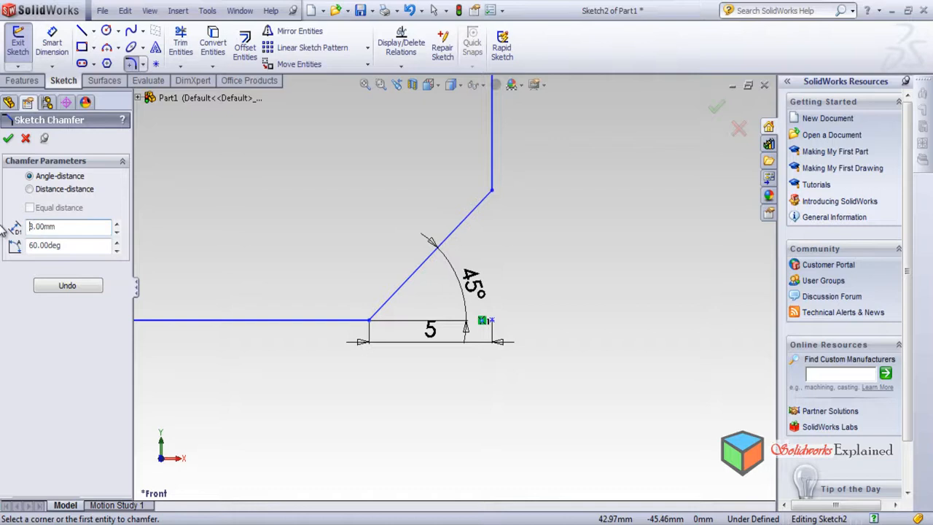
click(9, 140)
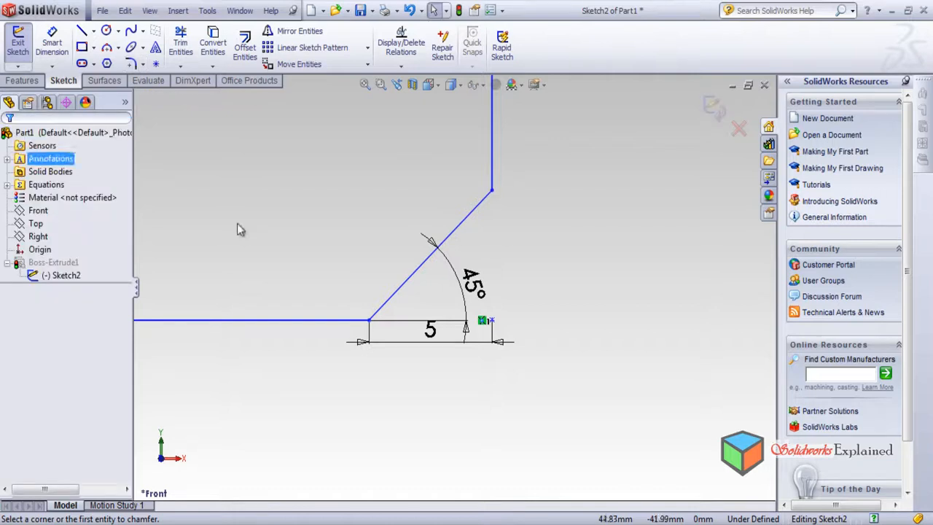
Set the lower-right chamfer's angle dimension to 60 degrees.
scroll(480, 306, down, 3)
scroll(488, 332, up, 5)
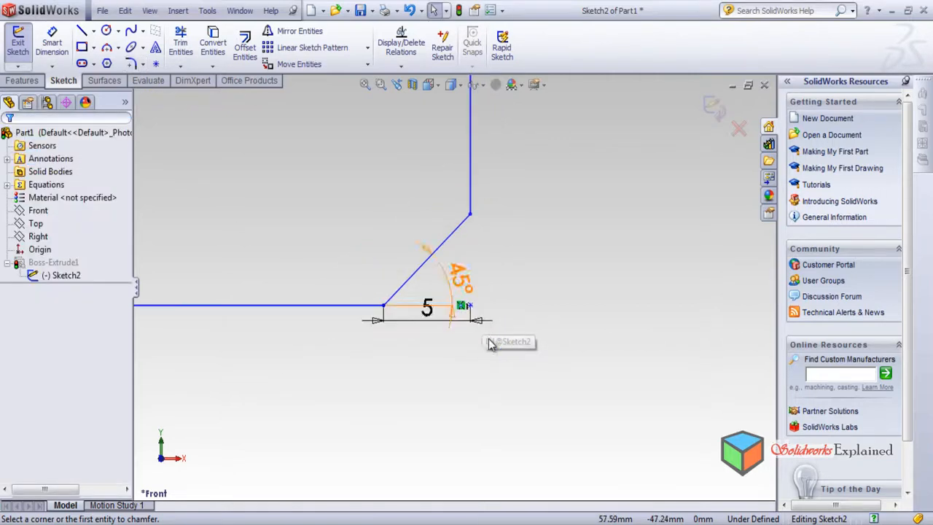
scroll(493, 340, up, 6)
scroll(495, 340, up, 5)
scroll(485, 326, down, 6)
scroll(418, 209, down, 6)
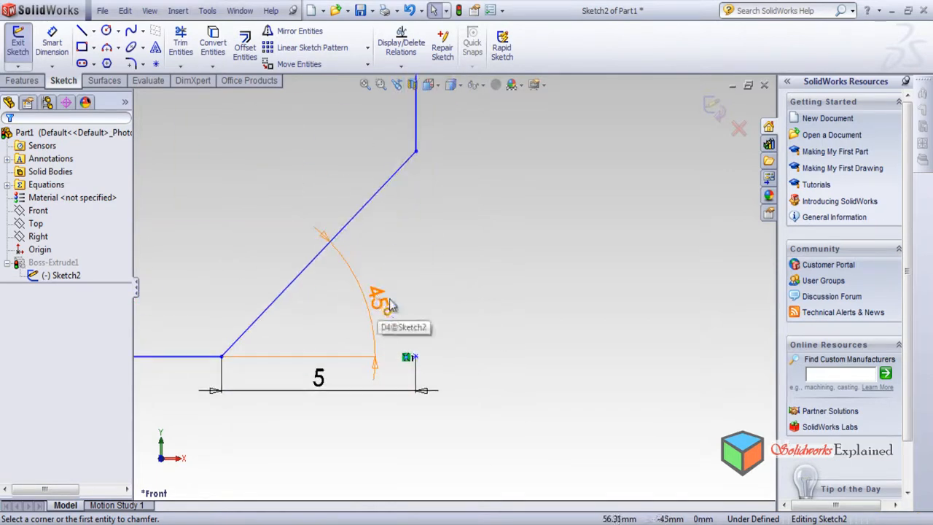
double_click(380, 300)
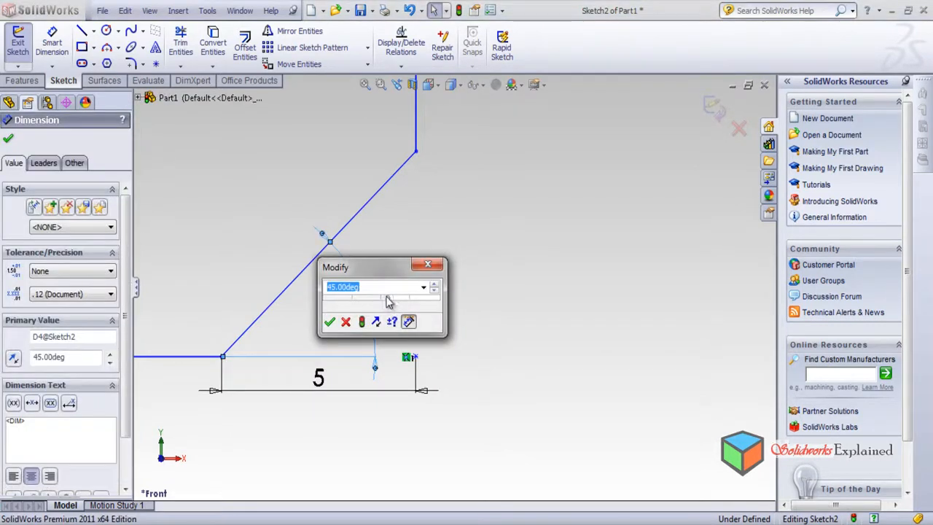
text(60)
key(Return)
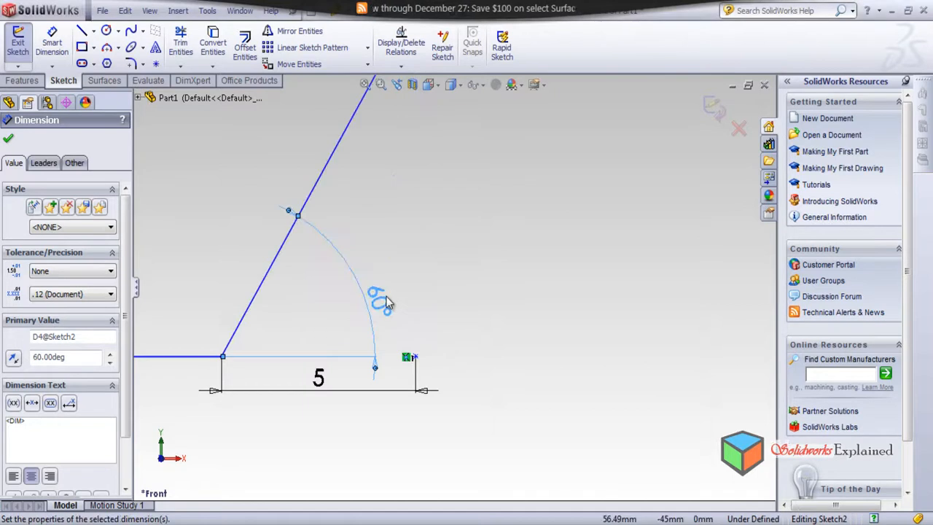
Set the lower-right chamfer's horizontal distance dimension to 10 mm.
scroll(390, 309, down, 2)
scroll(395, 319, up, 5)
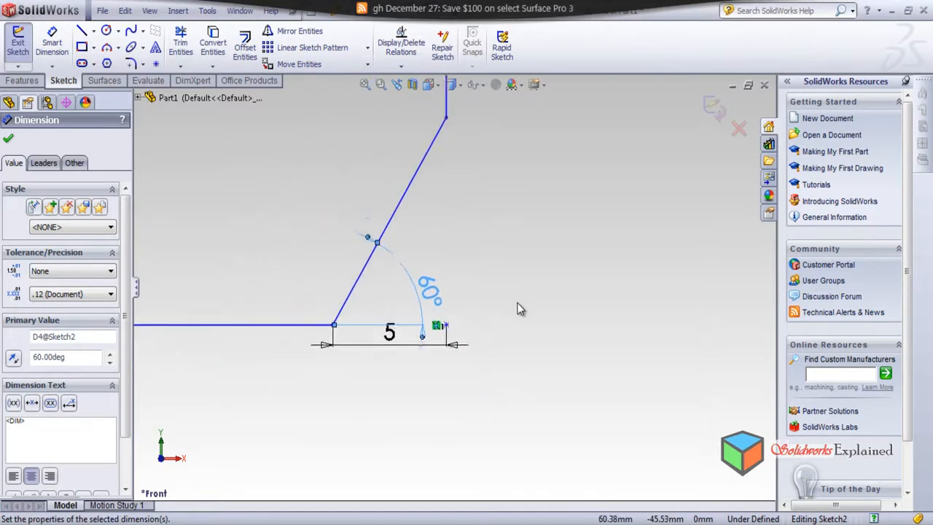
scroll(518, 309, up, 2)
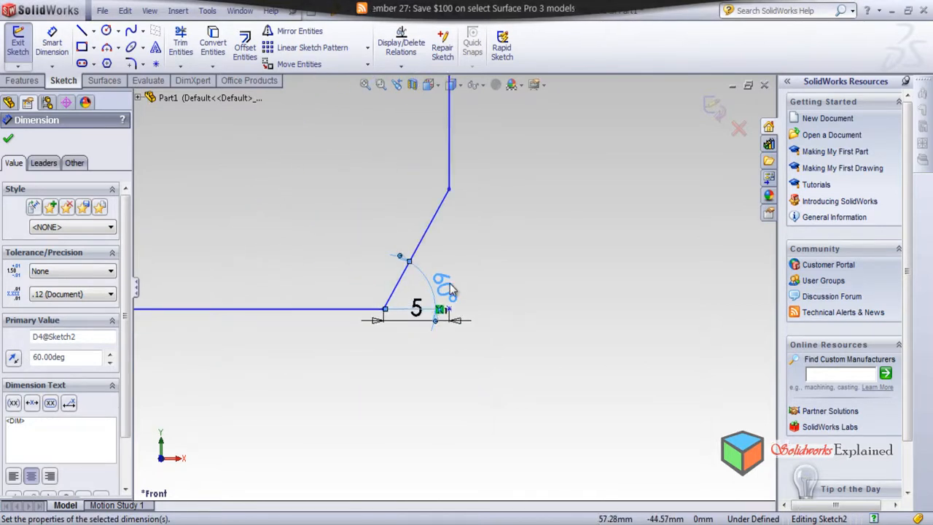
scroll(448, 284, down, 4)
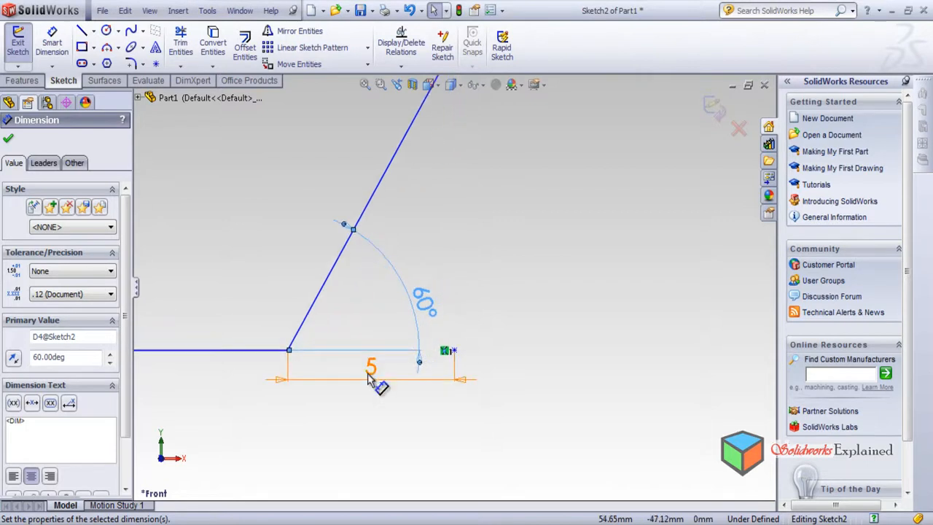
double_click(368, 378)
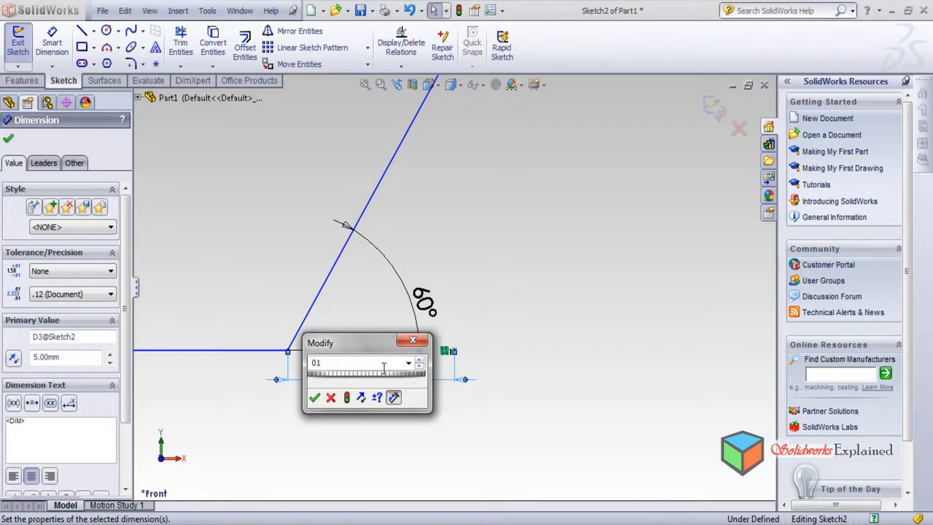
key(Return)
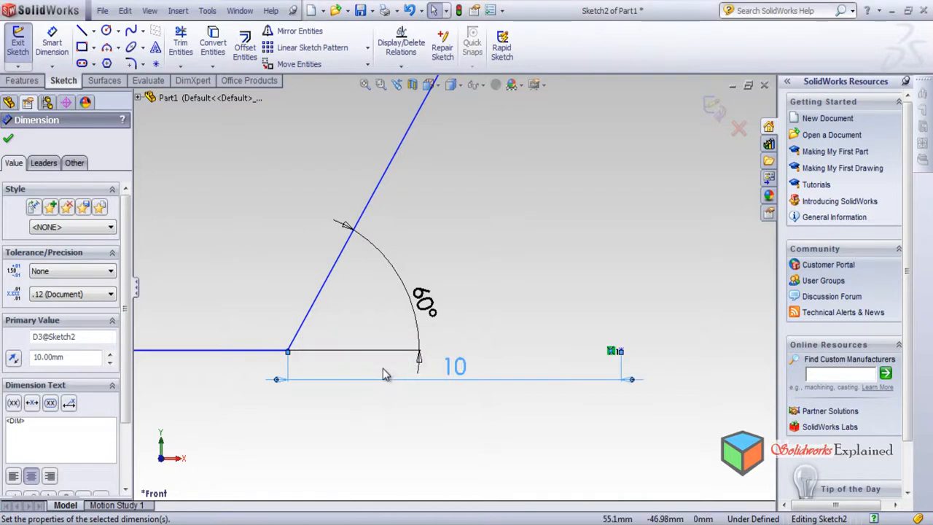
Set the lower-right chamfer's horizontal distance dimension to 2 mm.
scroll(333, 375, up, 8)
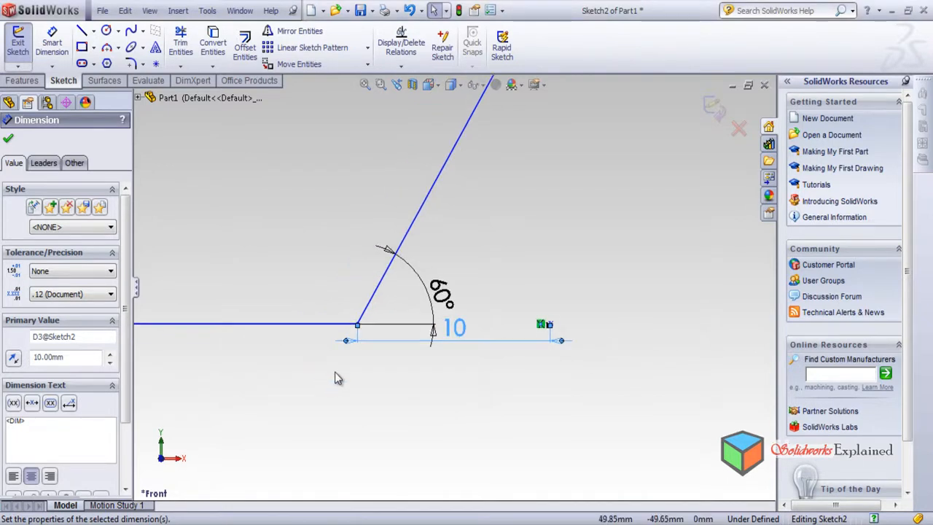
scroll(461, 293, down, 5)
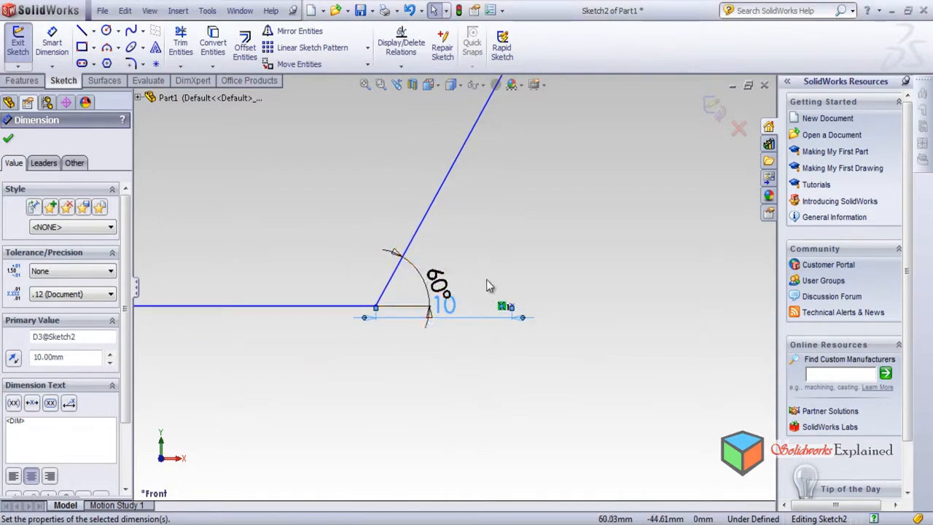
scroll(508, 264, down, 3)
double_click(377, 336)
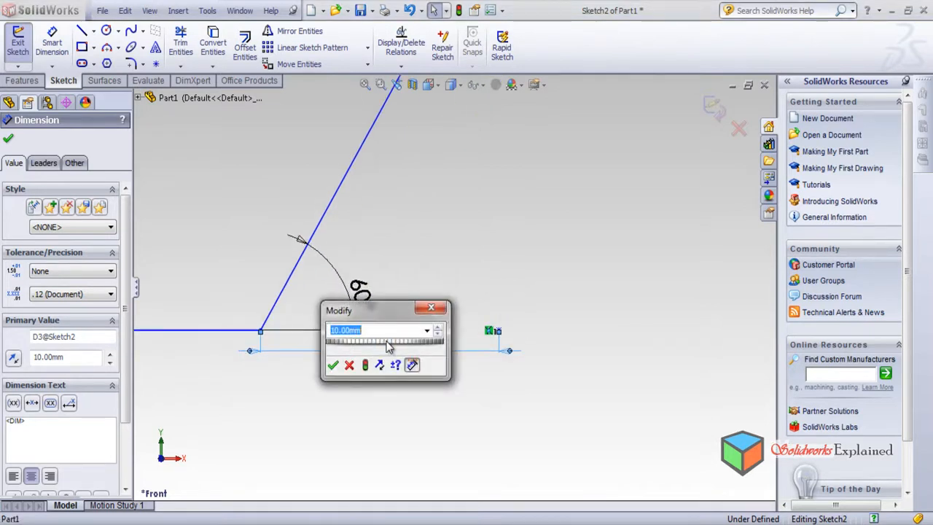
text(2)
key(Return)
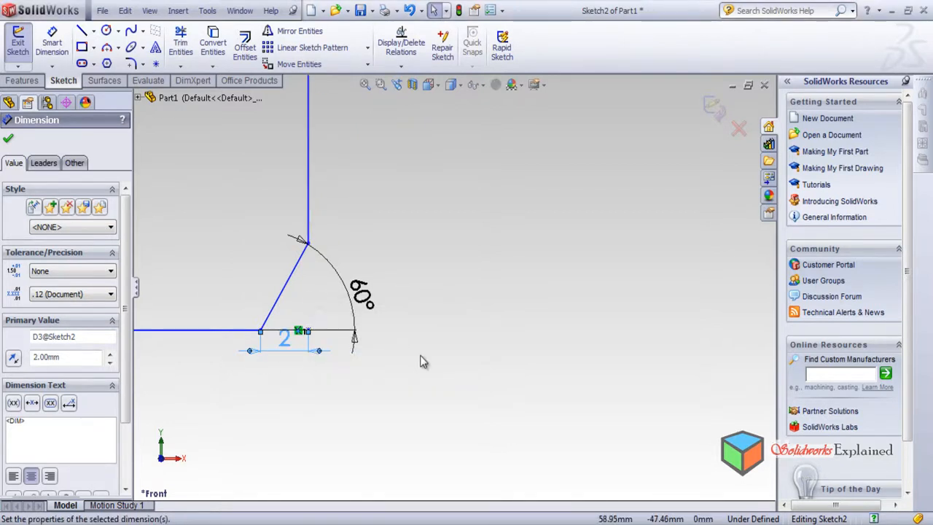
Set the lower-right chamfer's horizontal distance dimension to 15 mm and close the dimension properties.
scroll(420, 356, down, 2)
scroll(420, 351, up, 9)
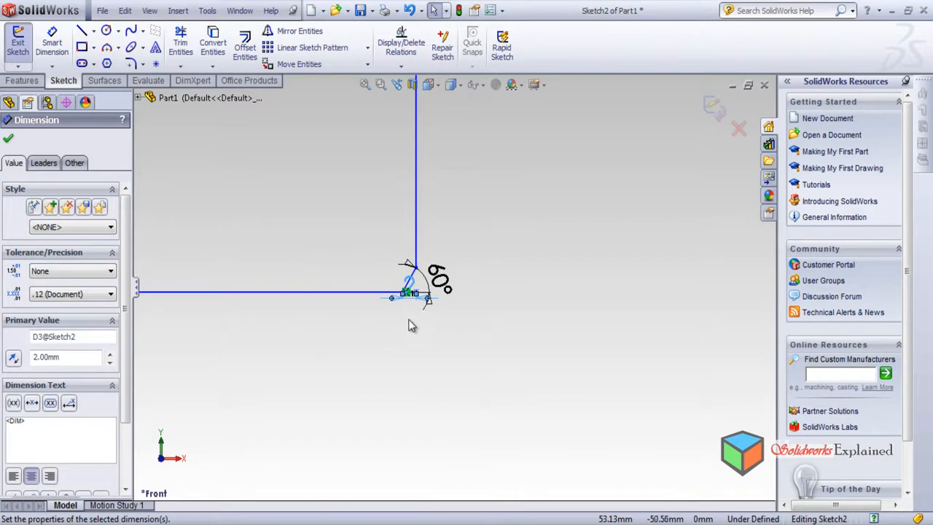
scroll(419, 310, down, 2)
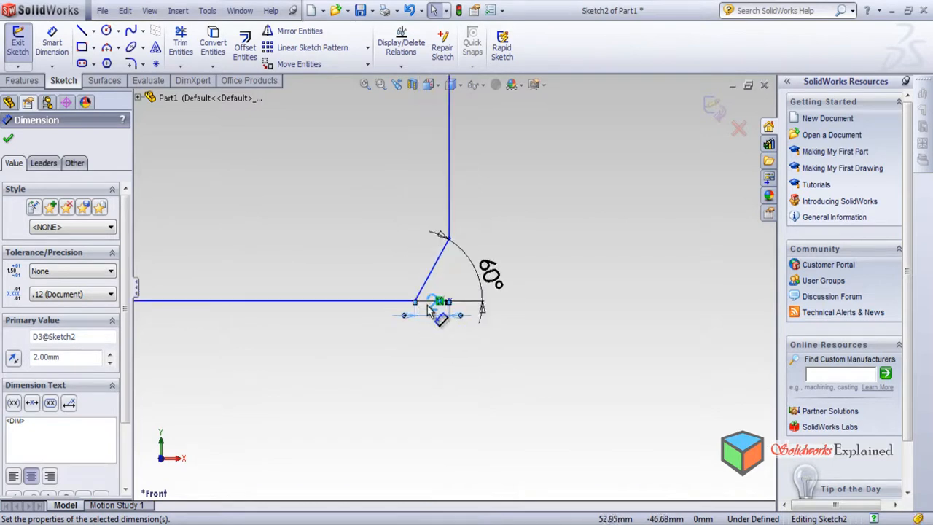
double_click(429, 309)
key(Return)
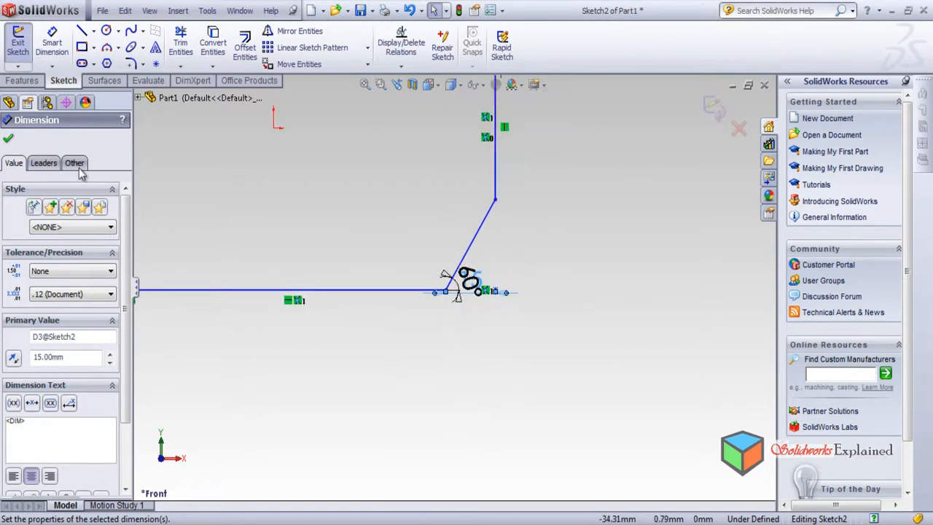
click(10, 138)
scroll(319, 321, up, 3)
scroll(319, 323, up, 2)
scroll(501, 363, down, 5)
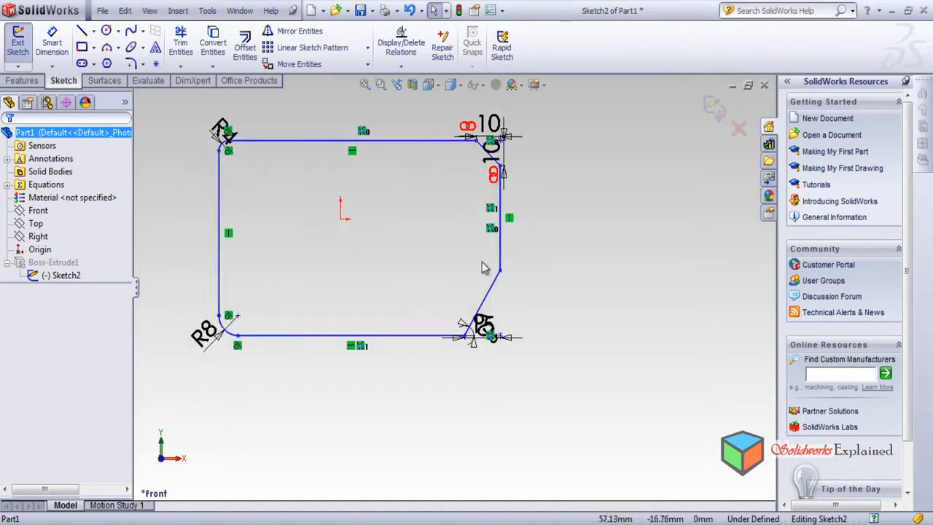
Set the upper-right chamfer's vertical distance dimension to 5 mm and close the dimension properties.
scroll(502, 363, up, 5)
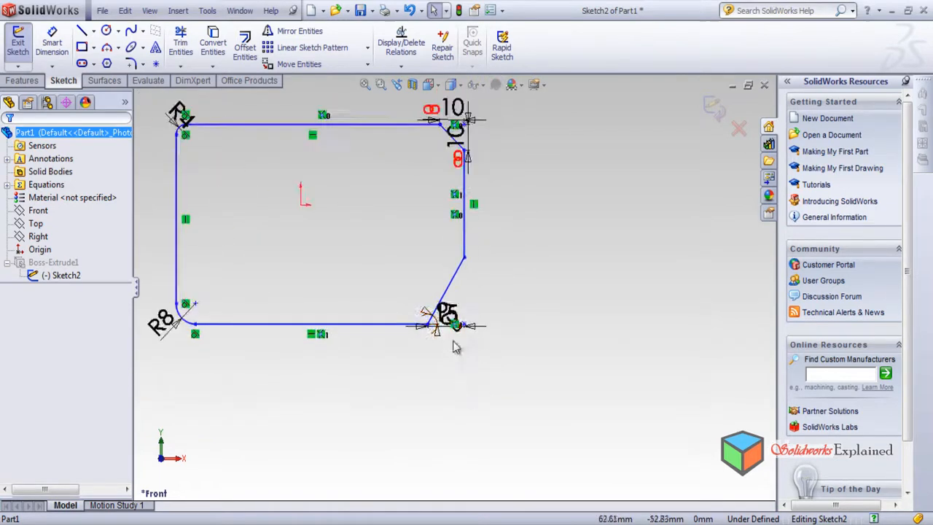
scroll(461, 158, down, 10)
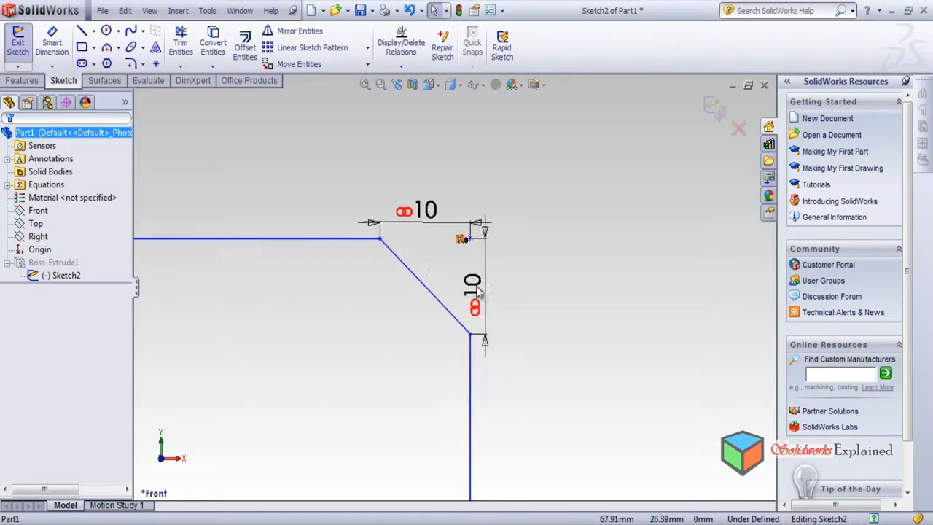
click(492, 298)
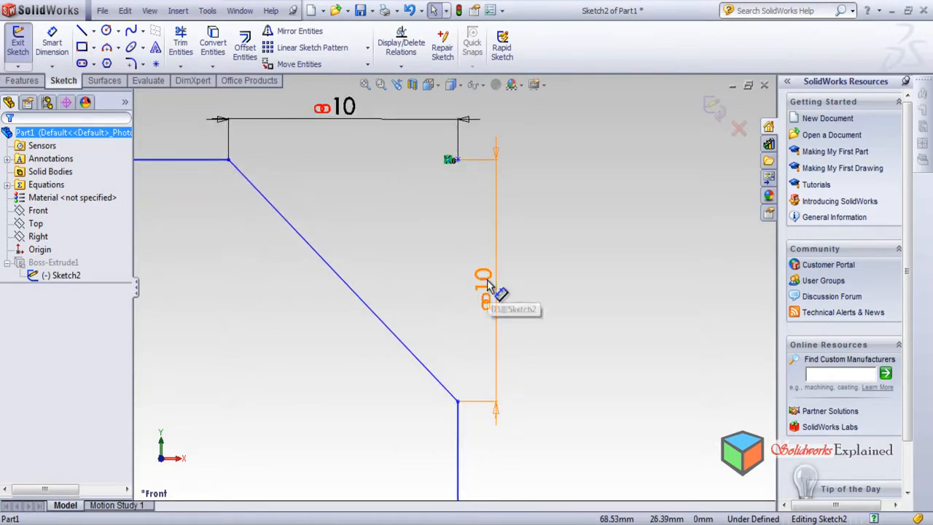
double_click(486, 279)
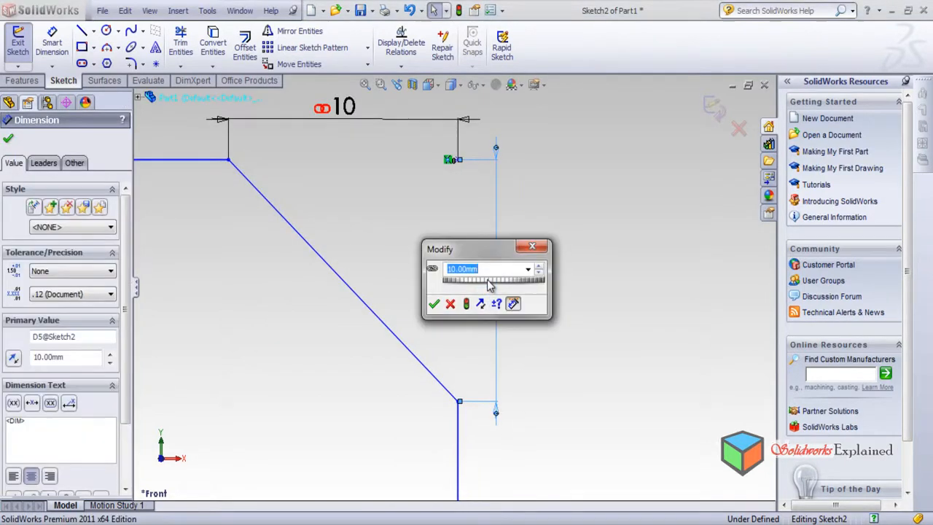
text(5)
key(Return)
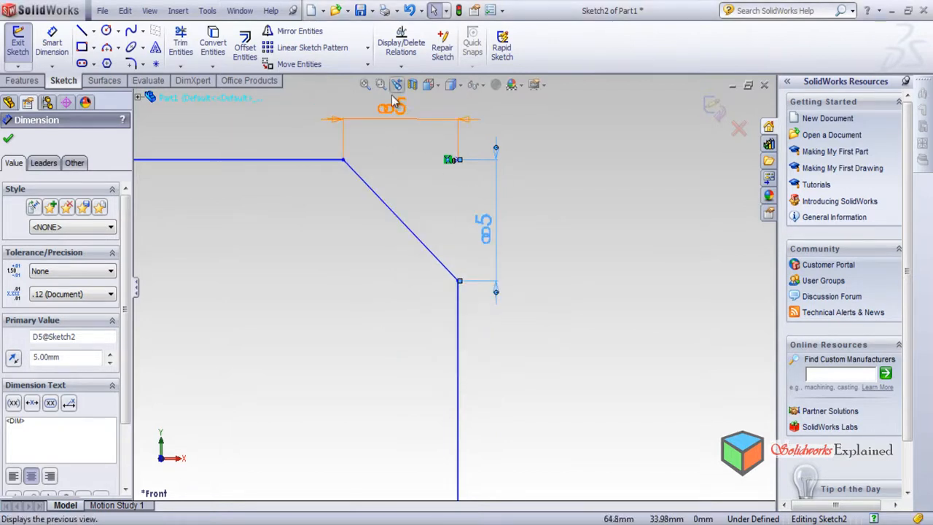
scroll(126, 413, down, 3)
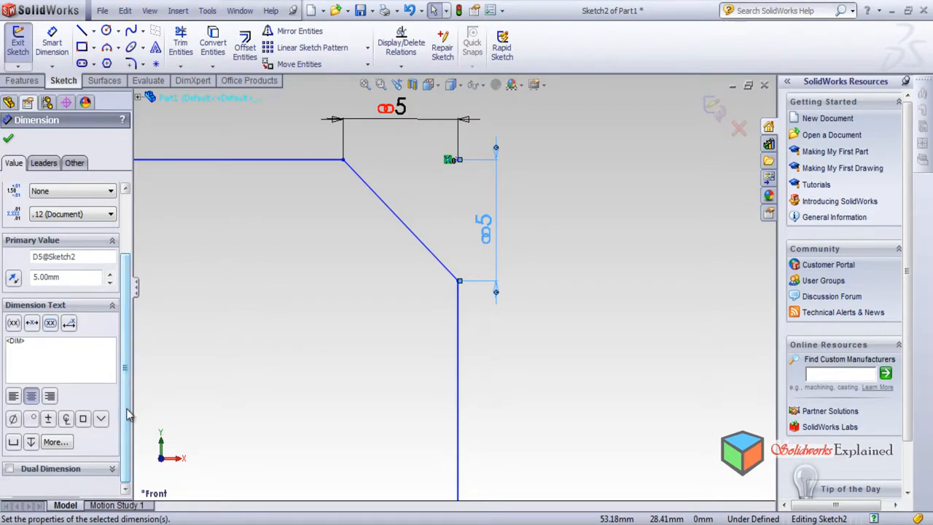
scroll(367, 351, up, 4)
scroll(390, 328, up, 2)
scroll(437, 274, down, 3)
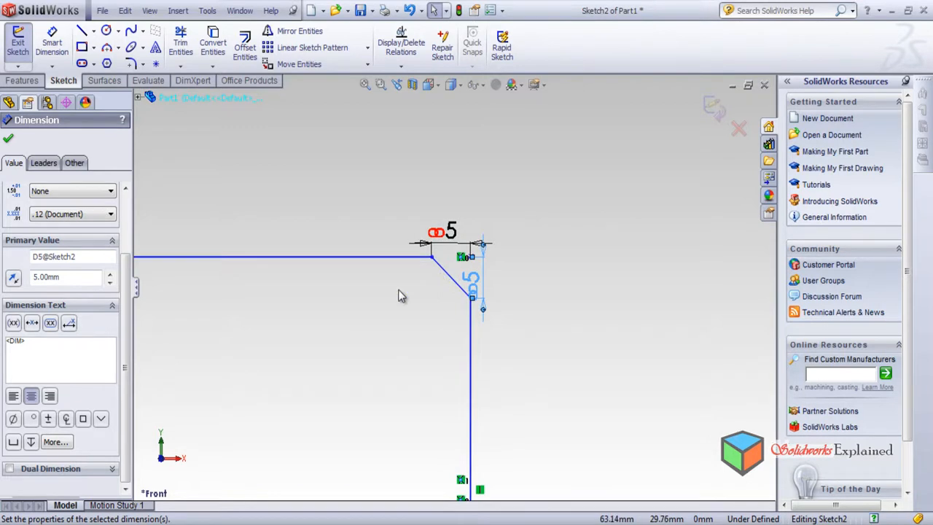
scroll(394, 265, down, 2)
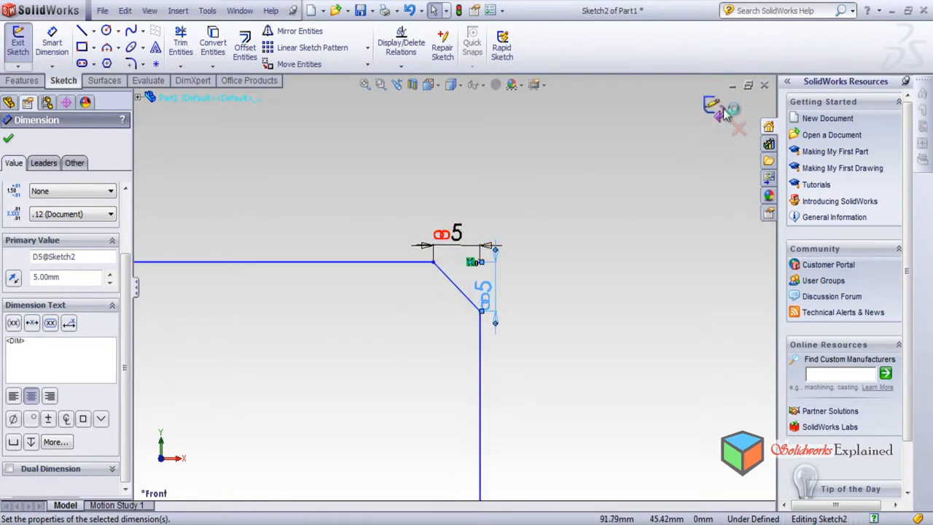
click(8, 137)
Delete the vertical line between the two fillets on the sketch's left side.
scroll(368, 297, up, 5)
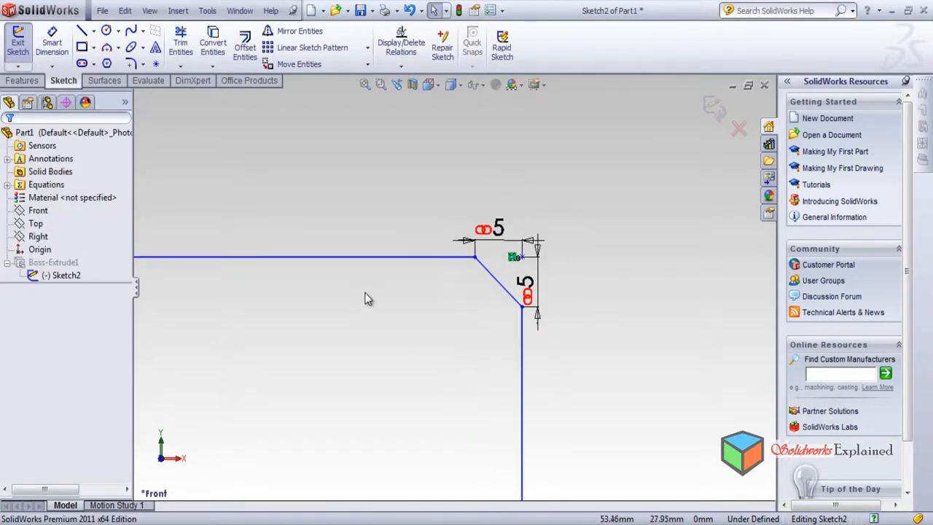
scroll(378, 306, down, 3)
scroll(385, 323, up, 4)
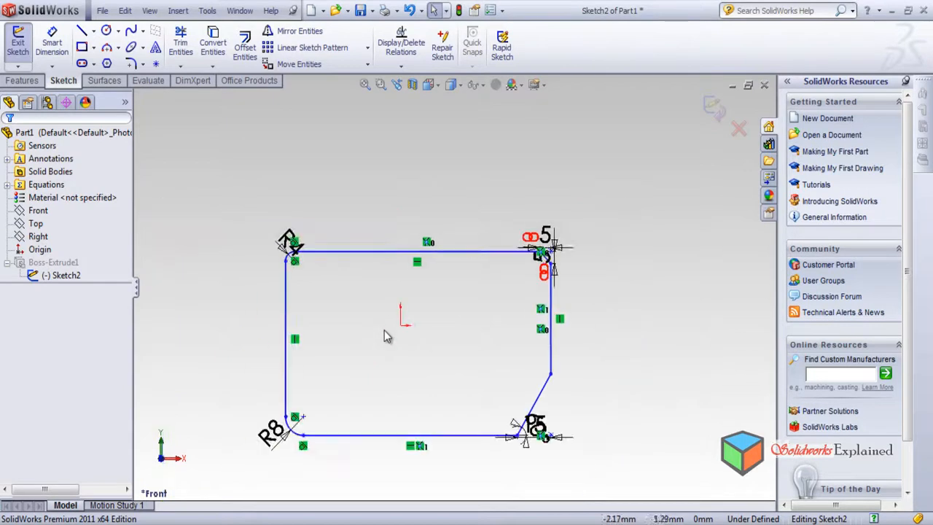
scroll(284, 379, down, 3)
scroll(370, 261, up, 2)
scroll(370, 261, up, 2)
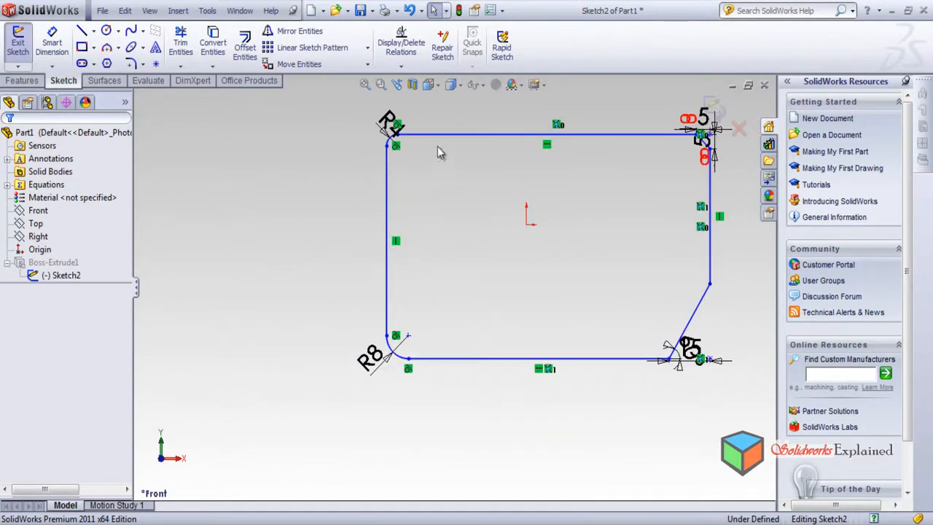
scroll(437, 184, down, 2)
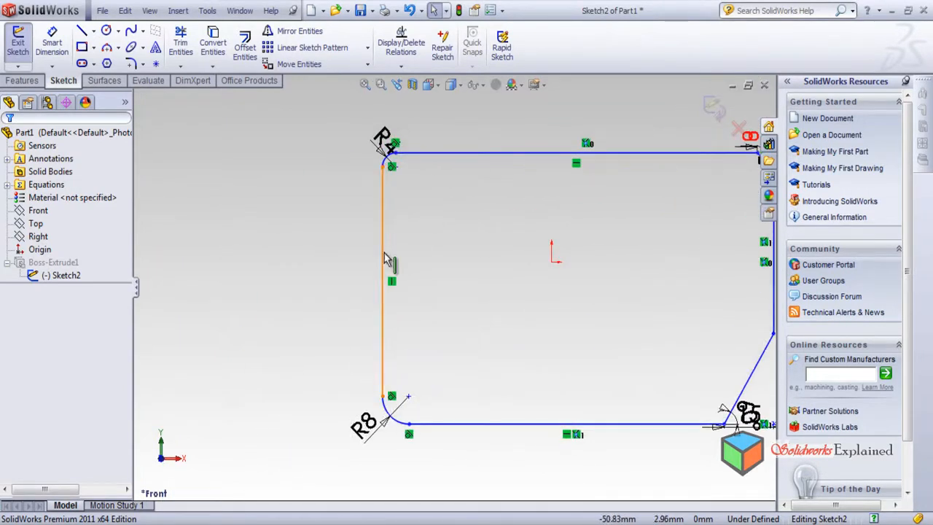
click(386, 260)
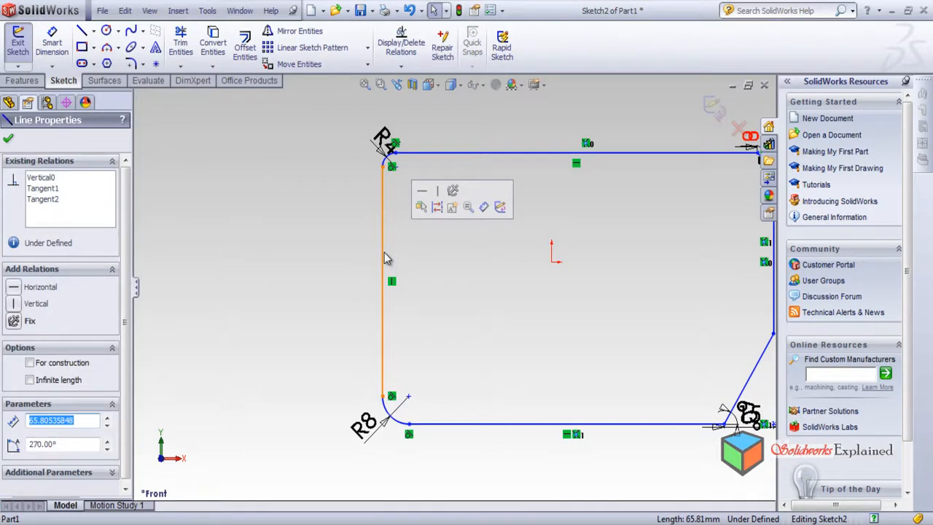
key(Delete)
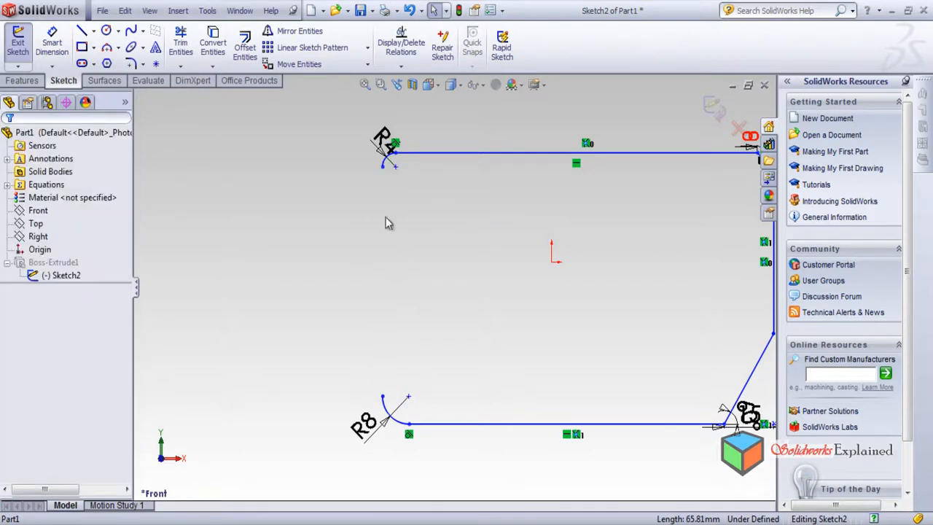
Draw a 3 Point Arc of about 41 mm radius between the open ends of the two left fillets, bulging into the profile.
click(109, 49)
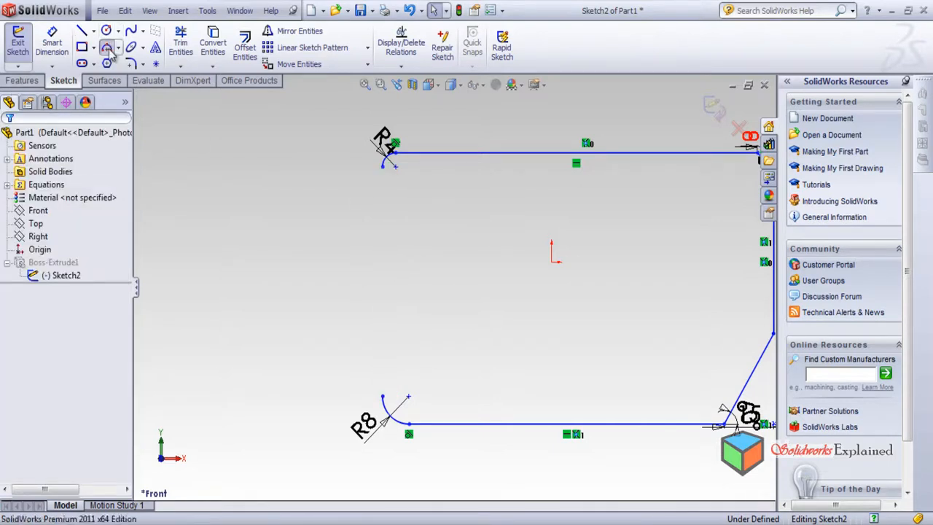
click(382, 167)
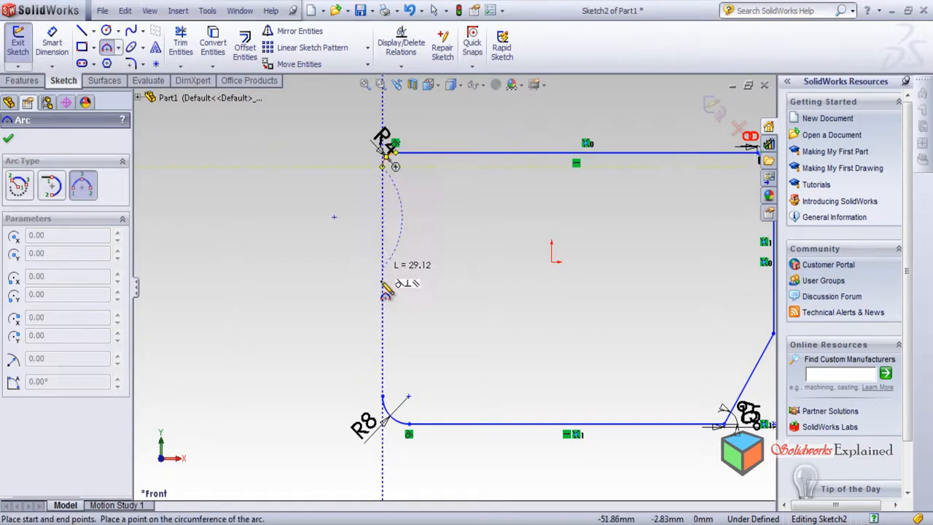
click(382, 397)
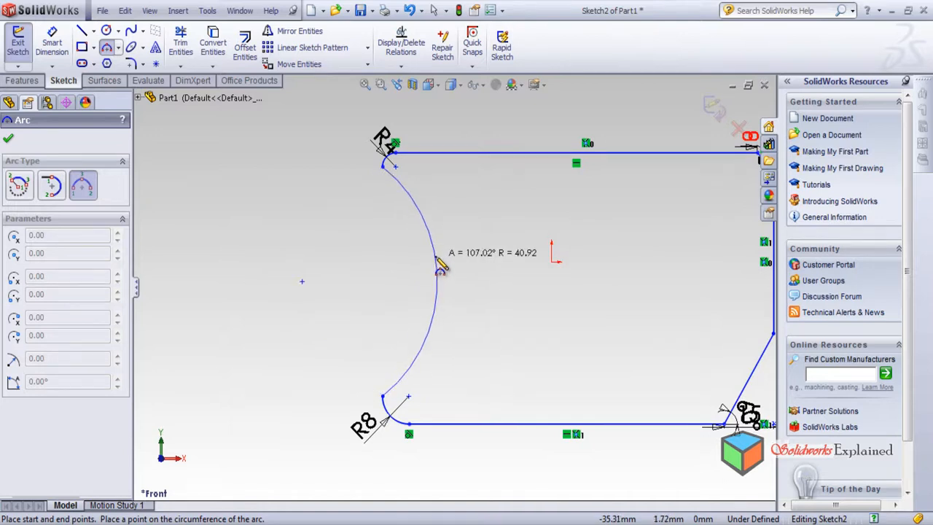
click(440, 267)
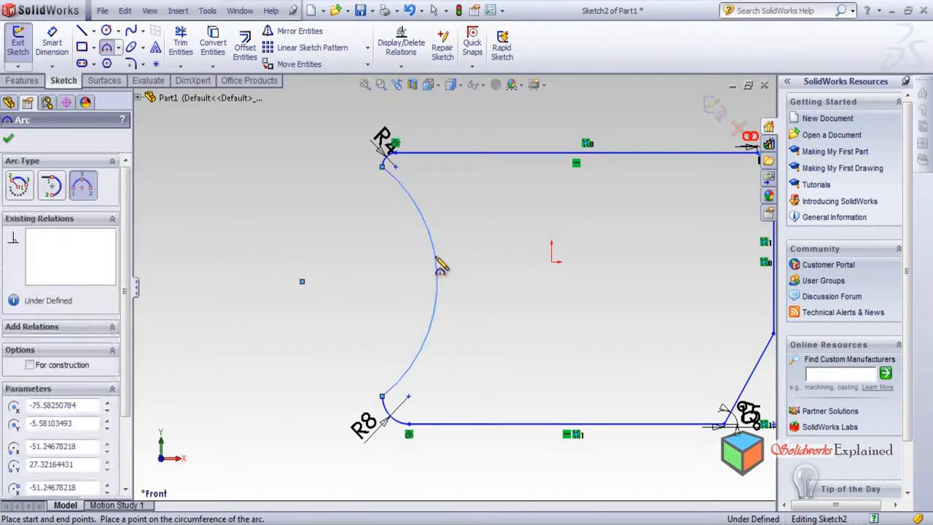
click(9, 139)
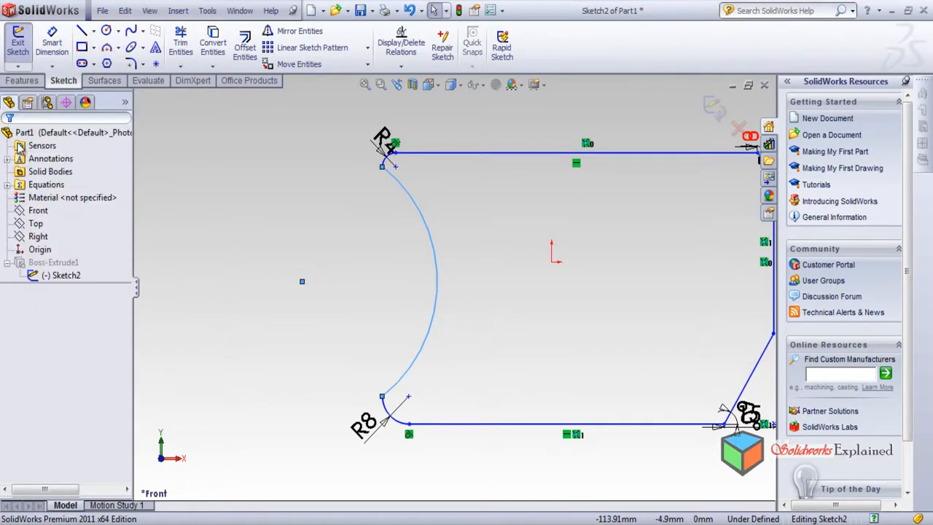
Exit the sketch to rebuild the block, inspect it from an angle and return to a view normal to its front face.
click(714, 108)
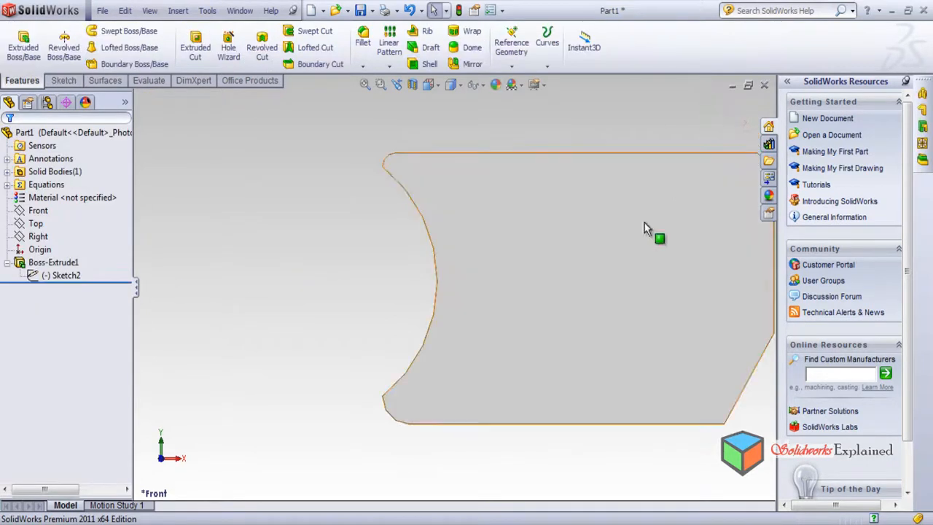
scroll(573, 277, down, 2)
scroll(607, 302, up, 5)
mouse_move(530, 446)
middle_down()
mouse_move(566, 366)
mouse_move(549, 420)
mouse_move(456, 202)
mouse_move(454, 108)
mouse_move(479, 364)
mouse_move(503, 314)
mouse_move(454, 303)
mouse_move(474, 322)
mouse_move(490, 290)
middle_up()
click(52, 264)
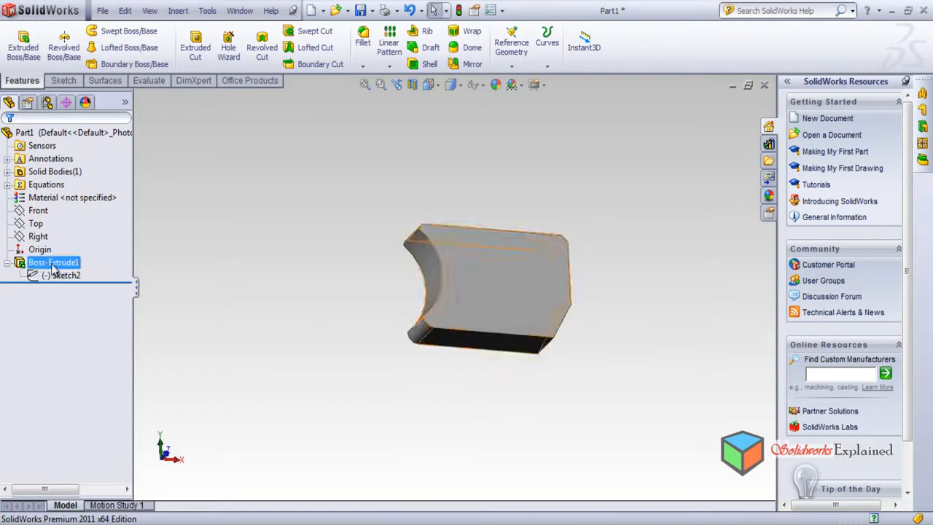
click(102, 240)
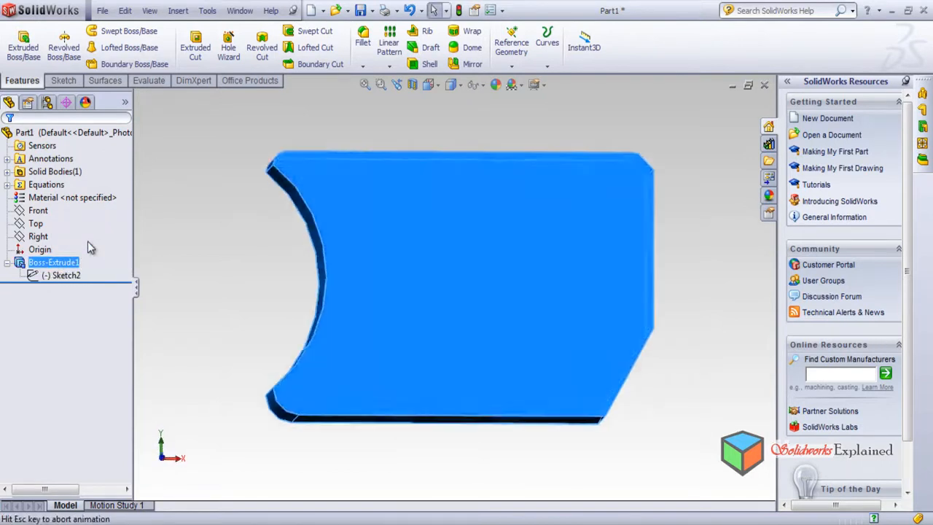
click(202, 207)
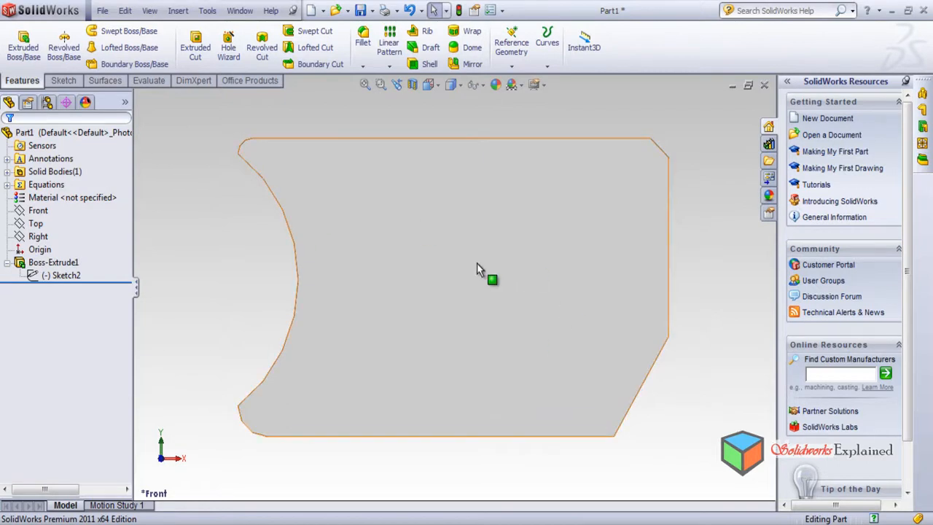
Start a sketch on the block's front face with the Point tool and place five points in a vertical column near the concave edge.
click(446, 263)
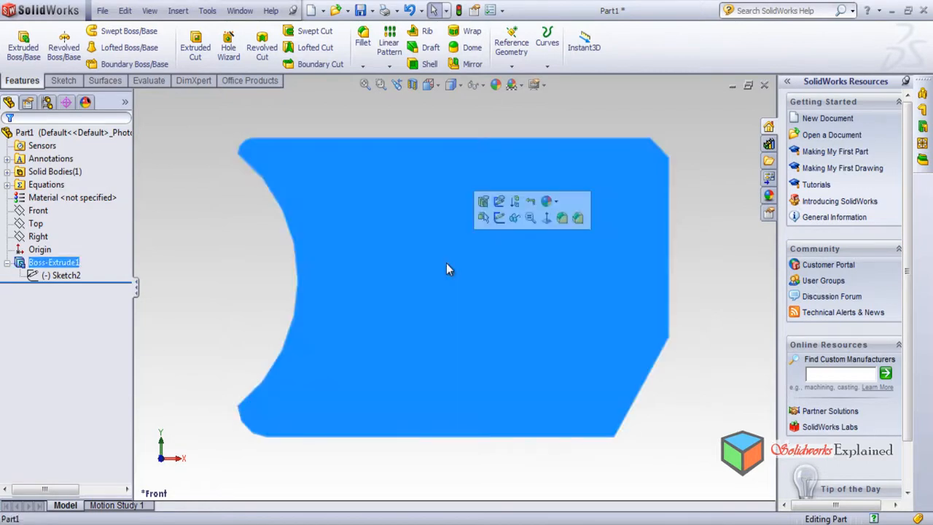
click(62, 81)
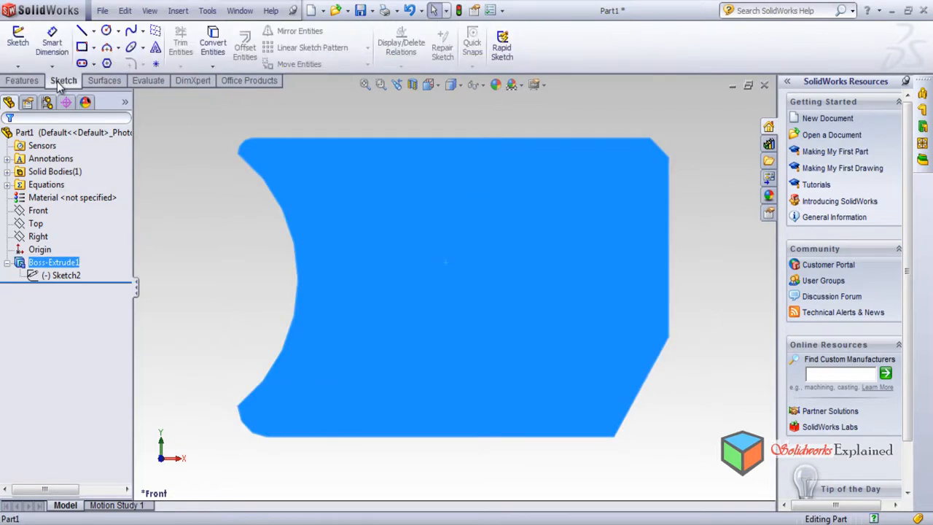
click(155, 63)
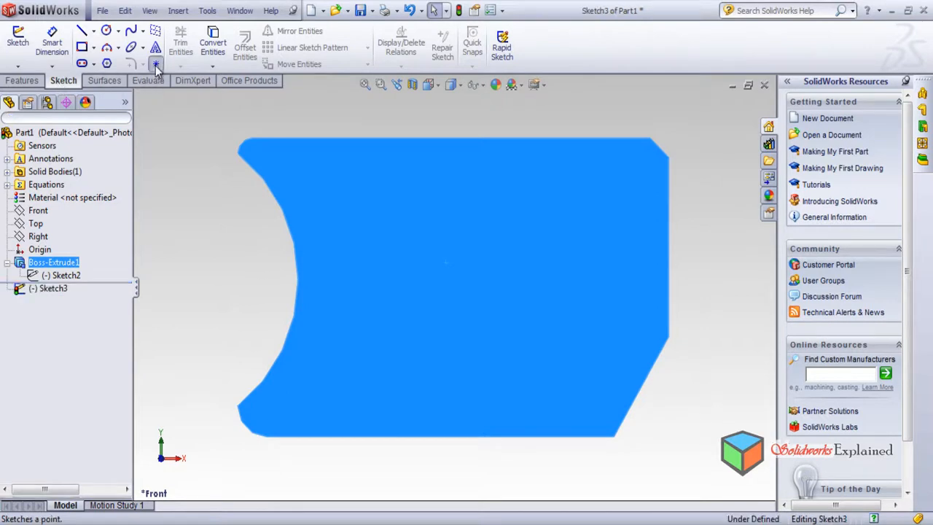
click(360, 202)
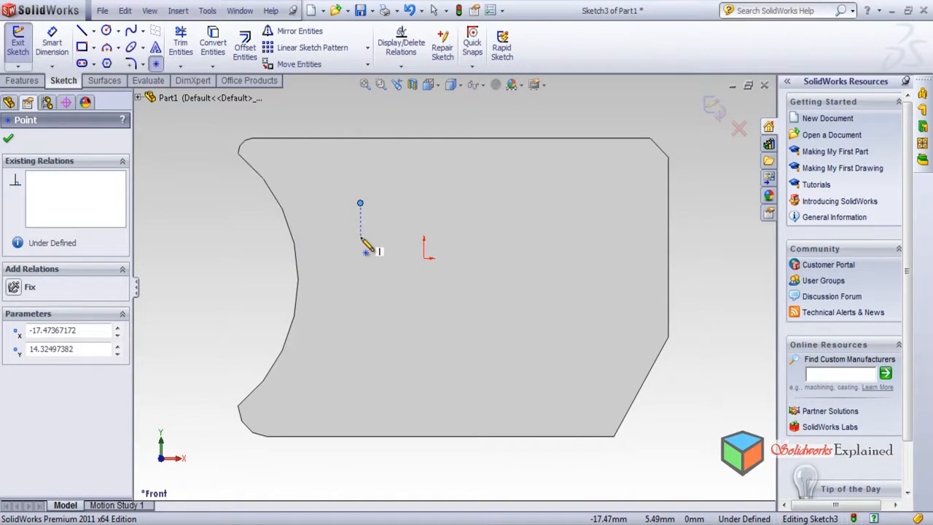
click(360, 237)
click(360, 266)
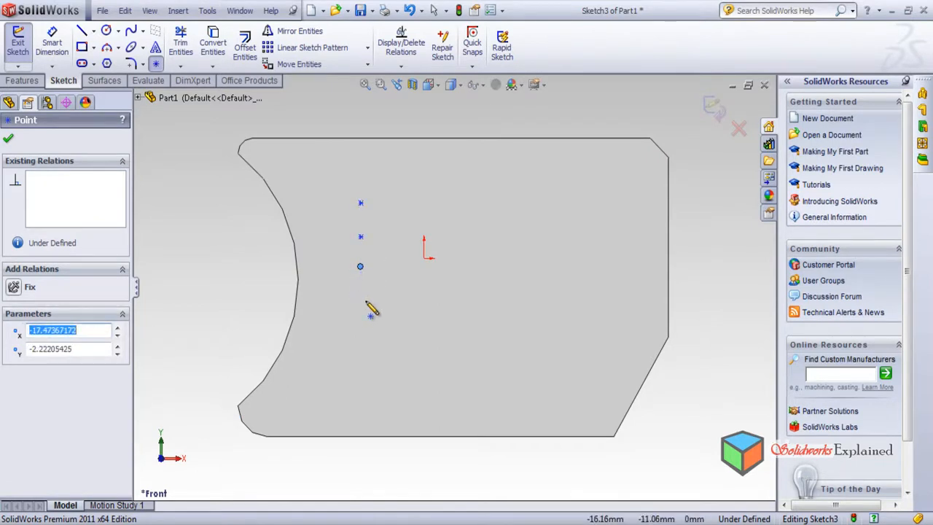
click(360, 296)
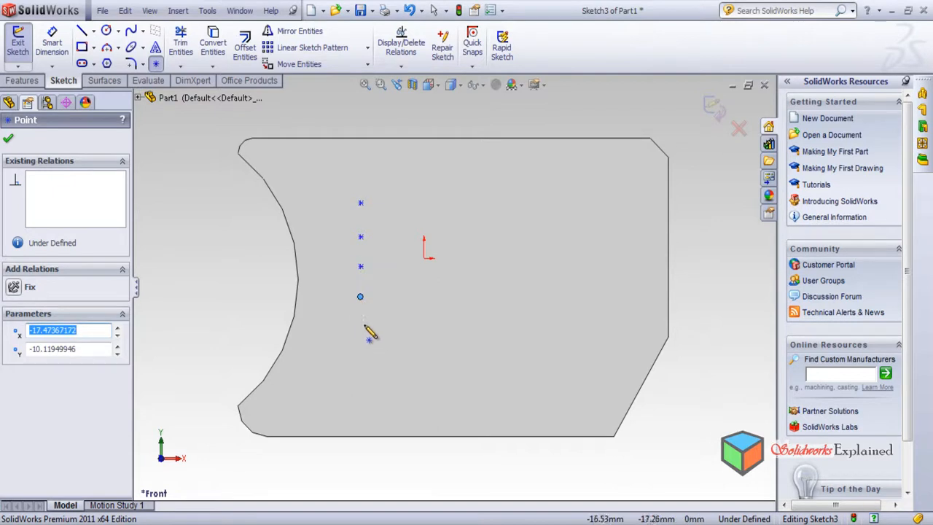
click(360, 324)
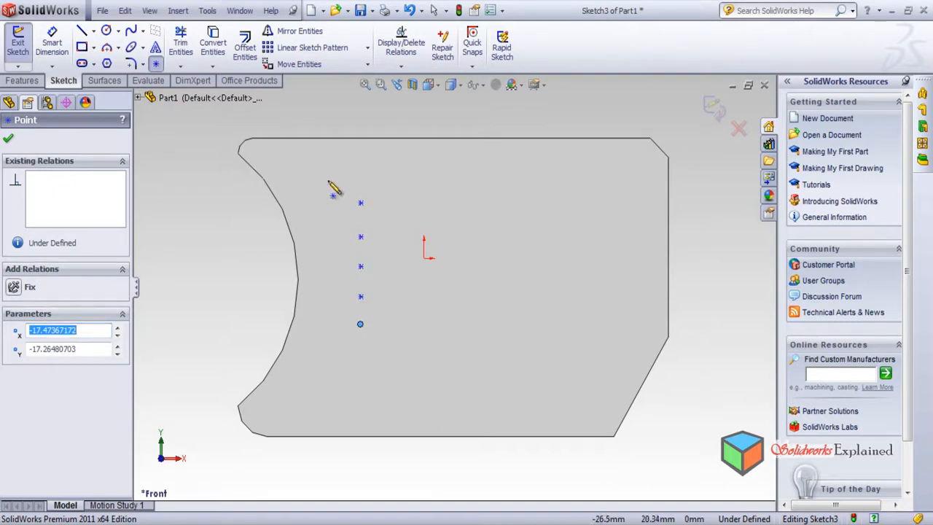
Place ten points around the vertical column to outline the curved side of a letter D.
click(360, 179)
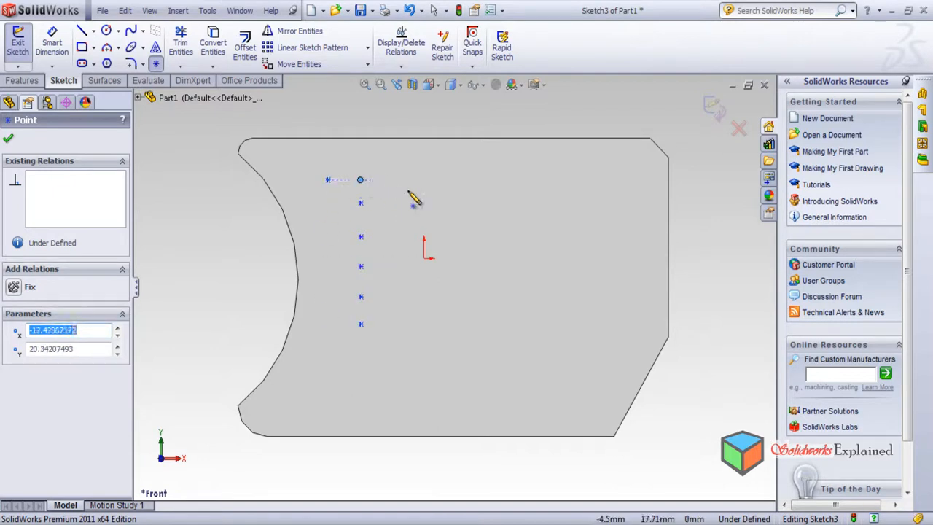
click(396, 184)
click(414, 202)
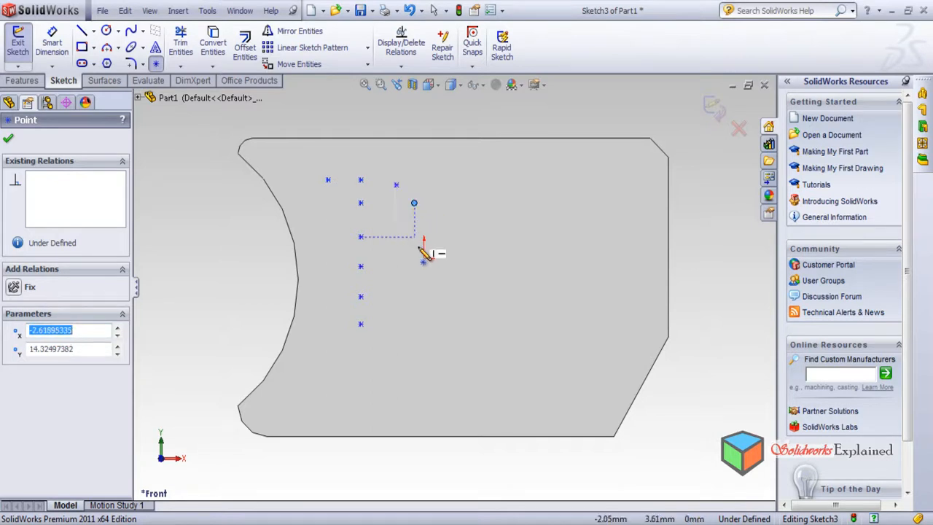
click(428, 237)
click(428, 272)
click(429, 321)
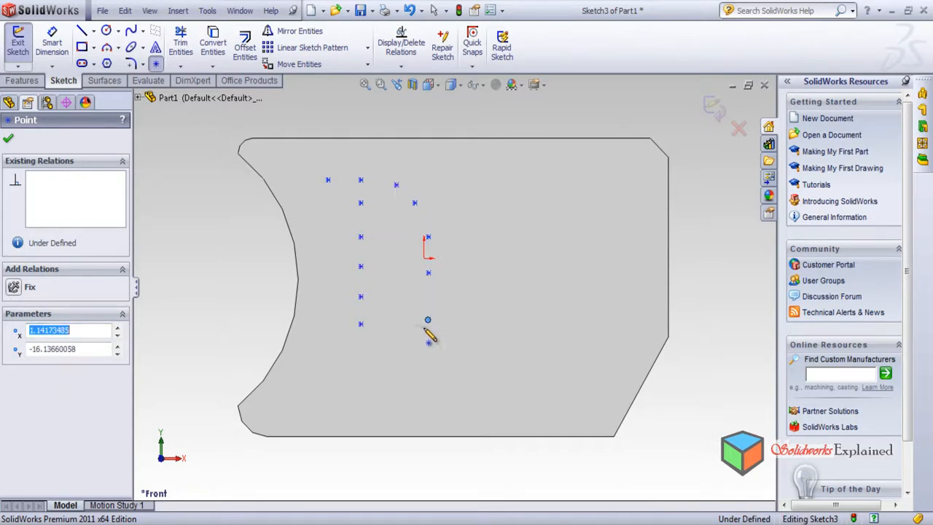
click(414, 341)
click(367, 352)
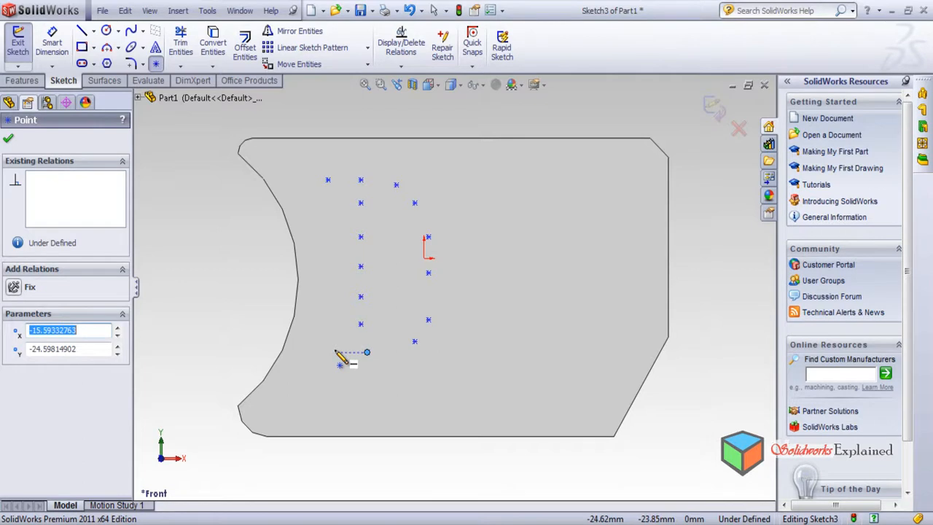
click(327, 352)
Place six points slanting down across the open half of the face to form the first leg of a letter V.
click(485, 184)
click(490, 210)
click(503, 253)
click(503, 286)
click(518, 319)
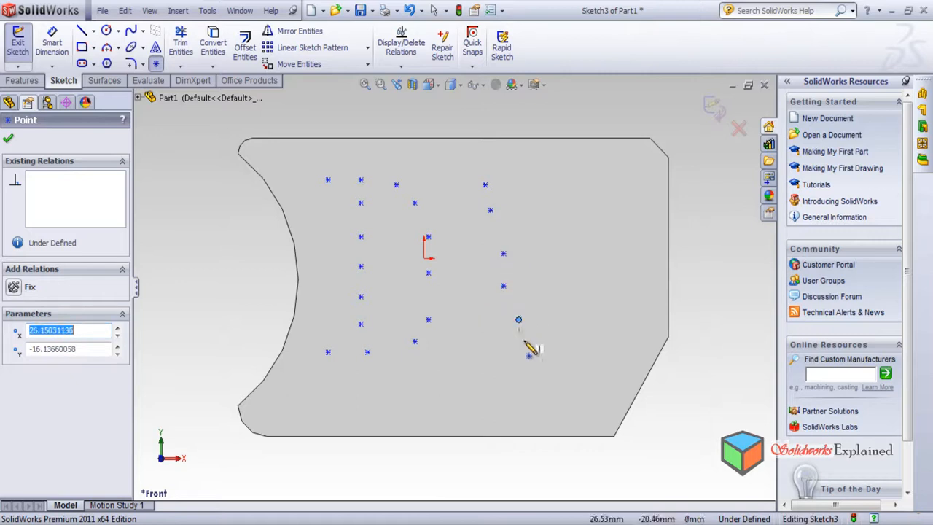
click(529, 366)
Place six points rising from the V's base to form its second leg, and close the Point tool.
click(547, 355)
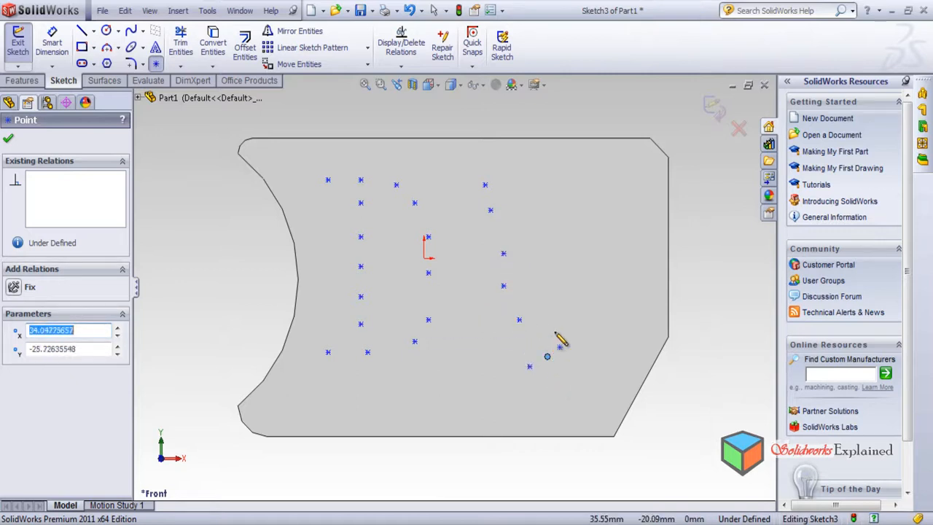
click(559, 324)
click(566, 286)
click(584, 246)
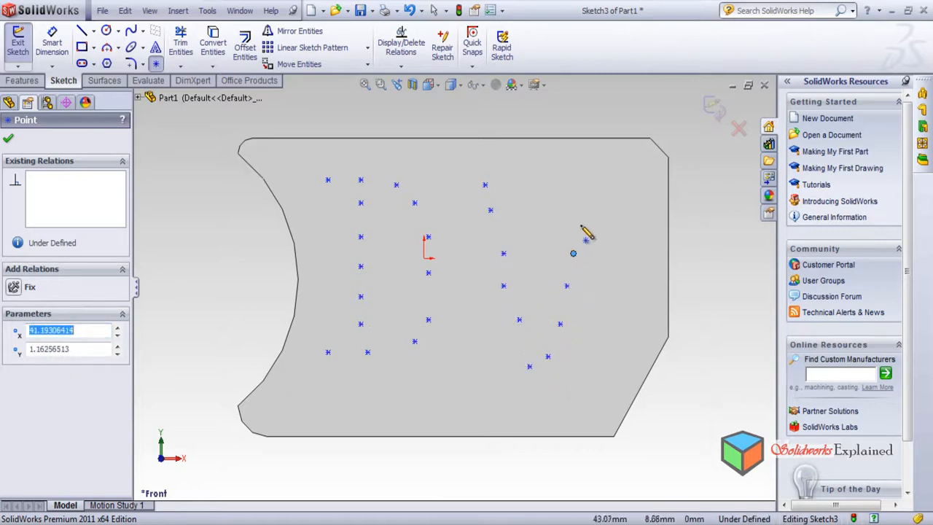
click(581, 217)
click(590, 185)
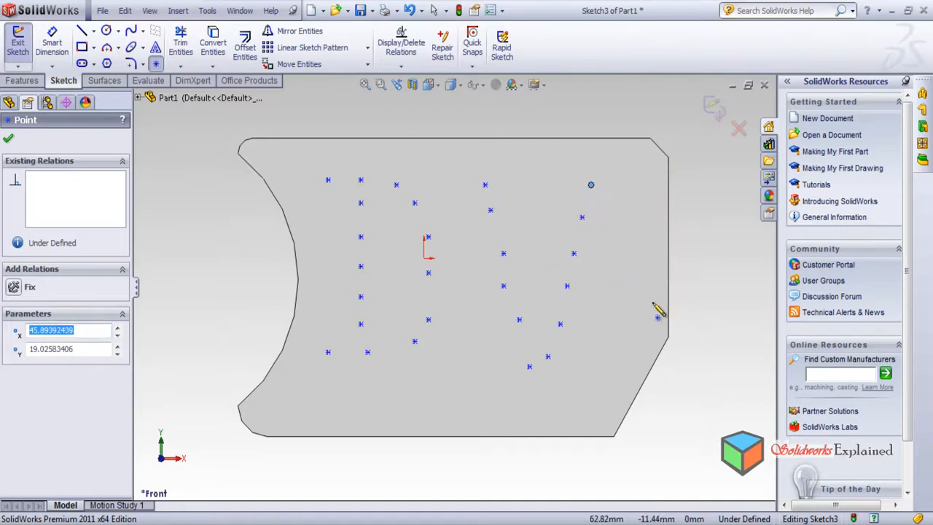
click(7, 138)
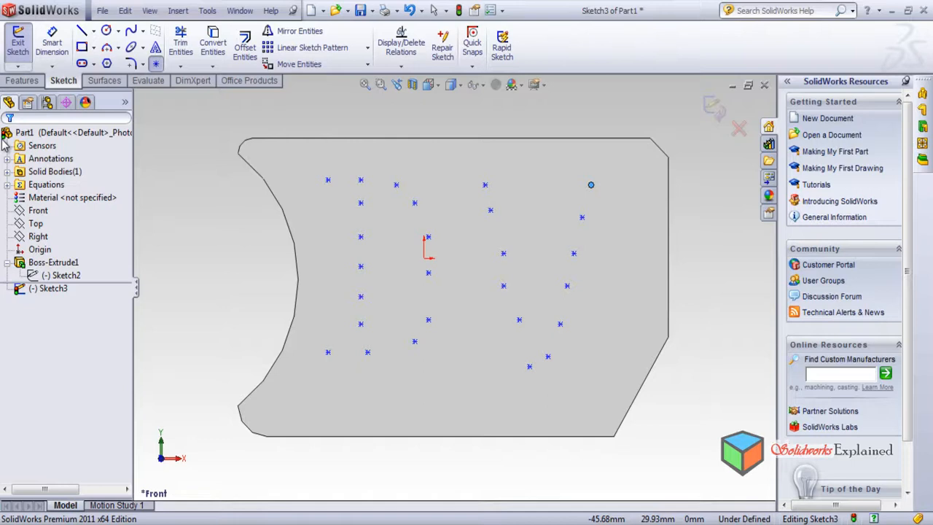
Start a spline at the D's upper-left point and route it through the outer curve's points to the lower-left point.
click(130, 30)
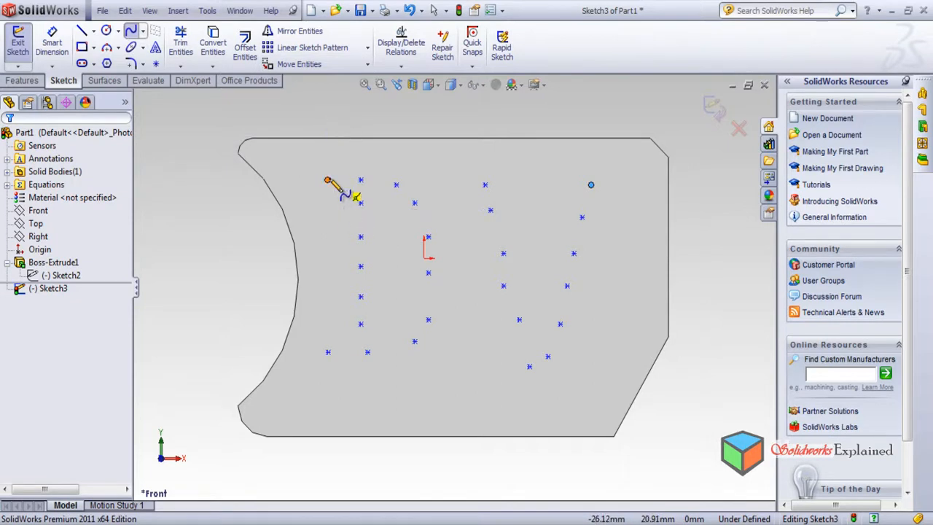
click(327, 180)
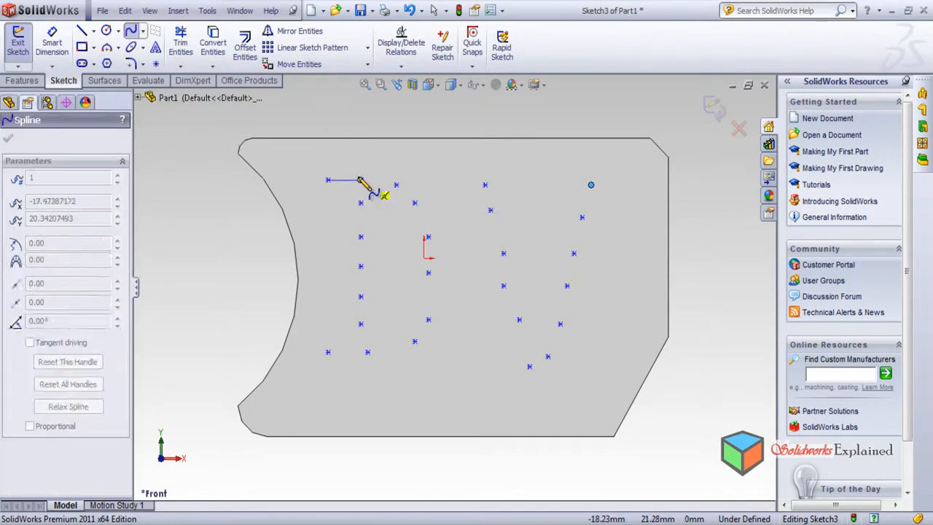
click(360, 180)
click(395, 185)
click(415, 202)
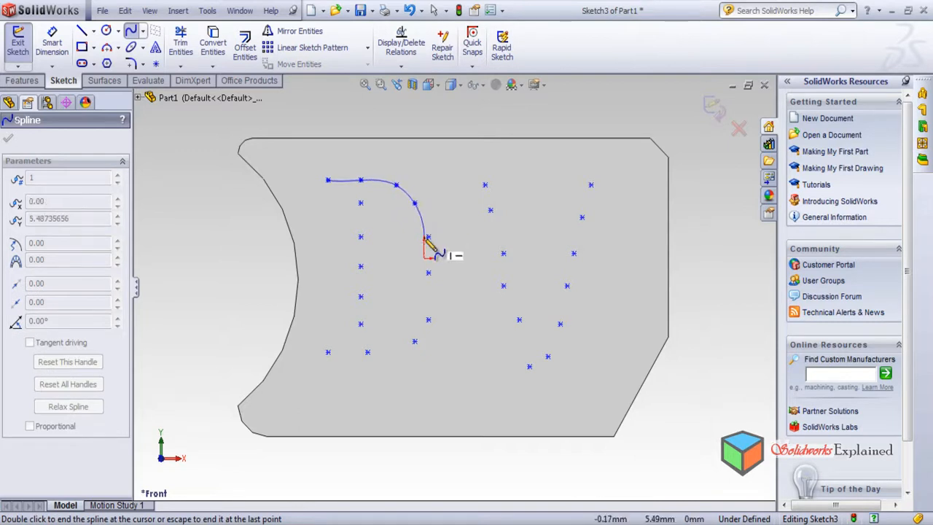
click(428, 237)
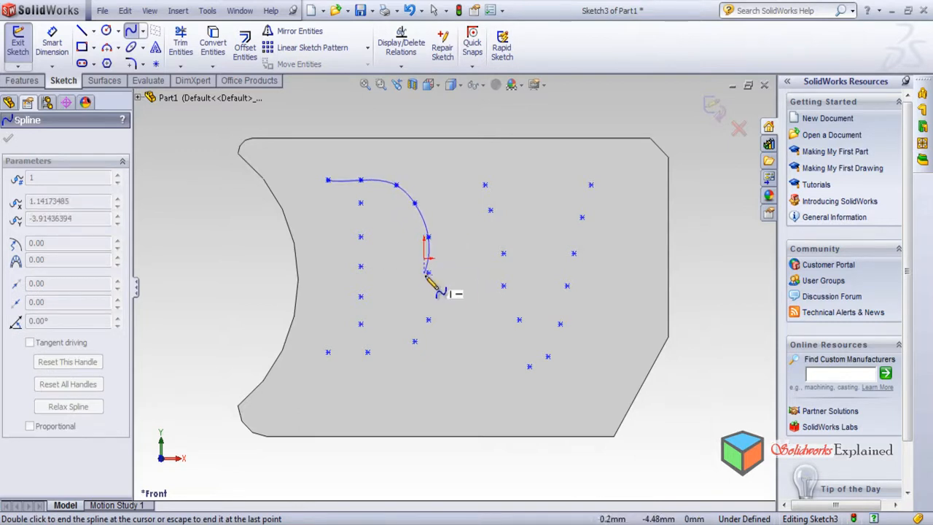
click(427, 273)
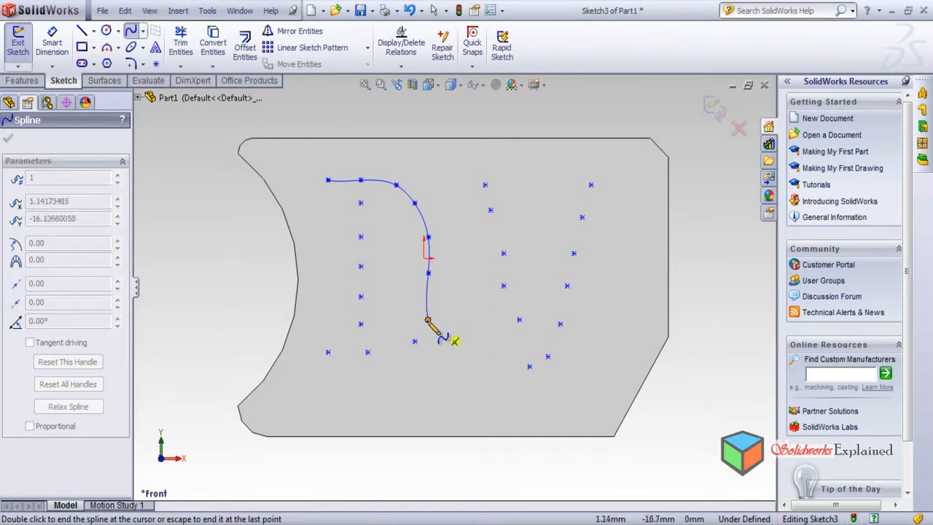
click(427, 321)
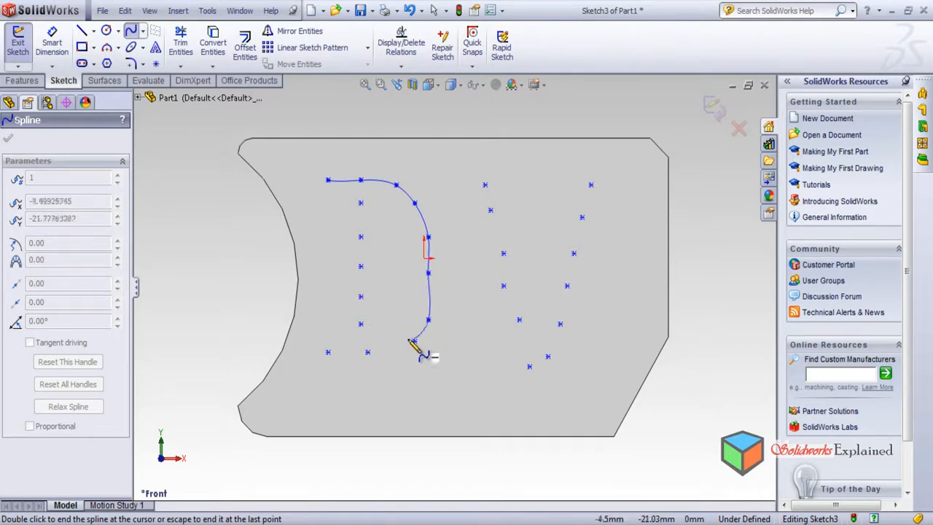
click(413, 341)
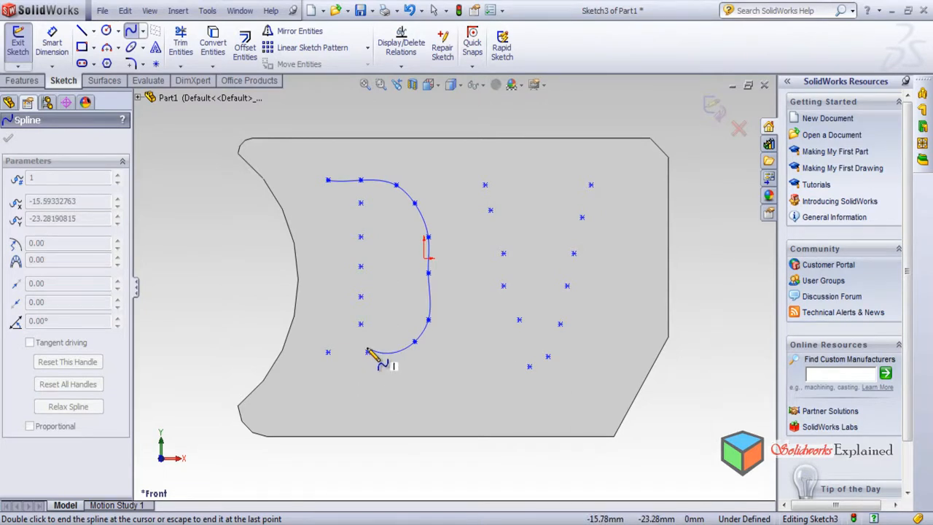
click(367, 352)
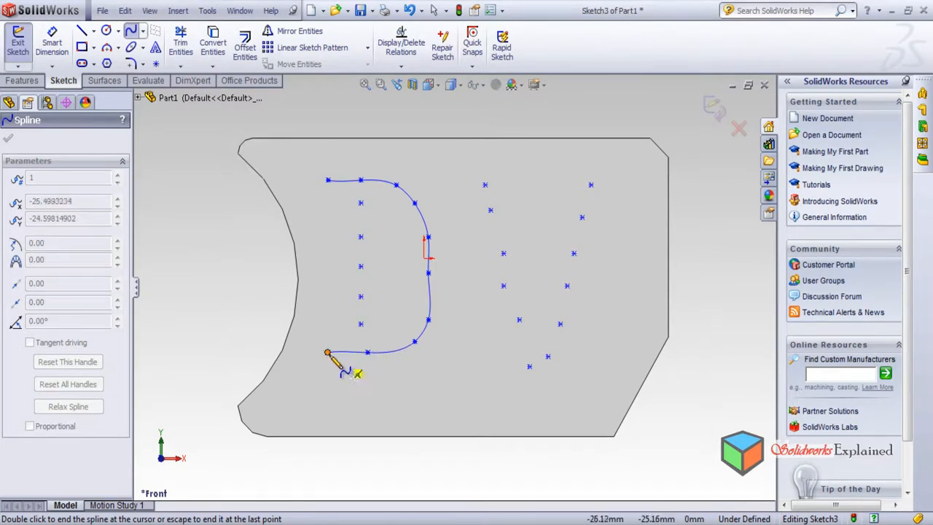
click(327, 353)
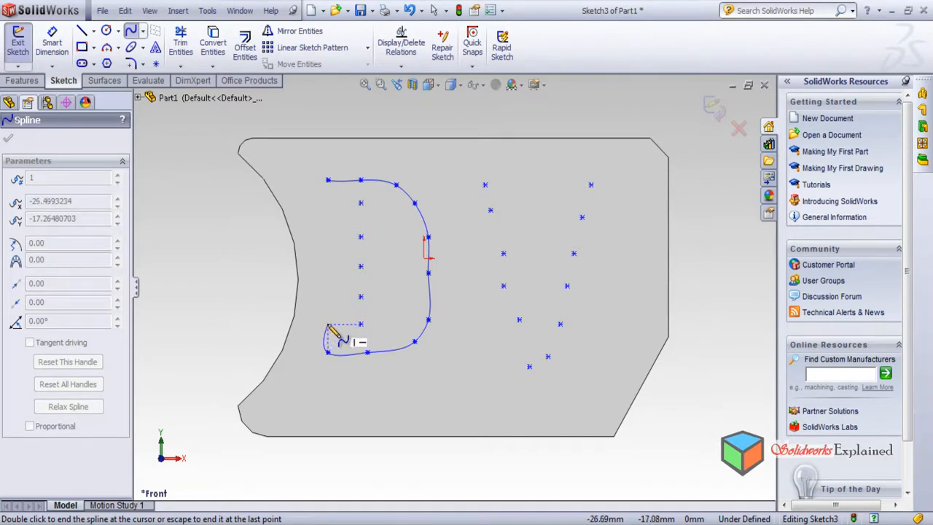
Continue the spline around the D's lower serif, up through the five column points, and close it at its start point.
double_click(329, 325)
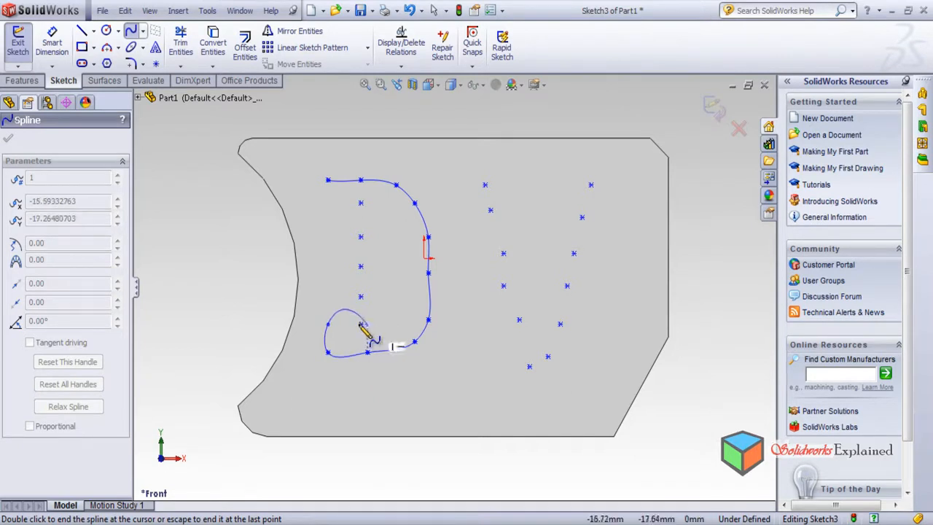
click(361, 324)
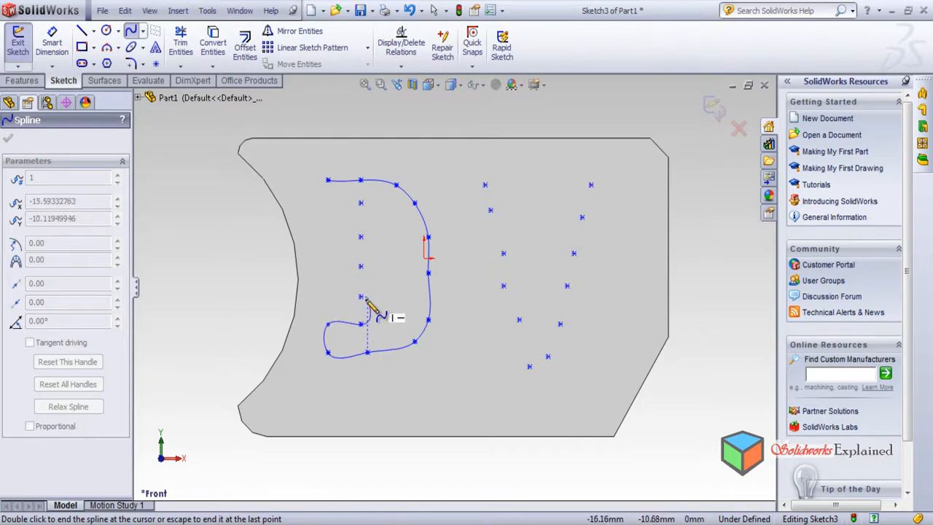
click(360, 297)
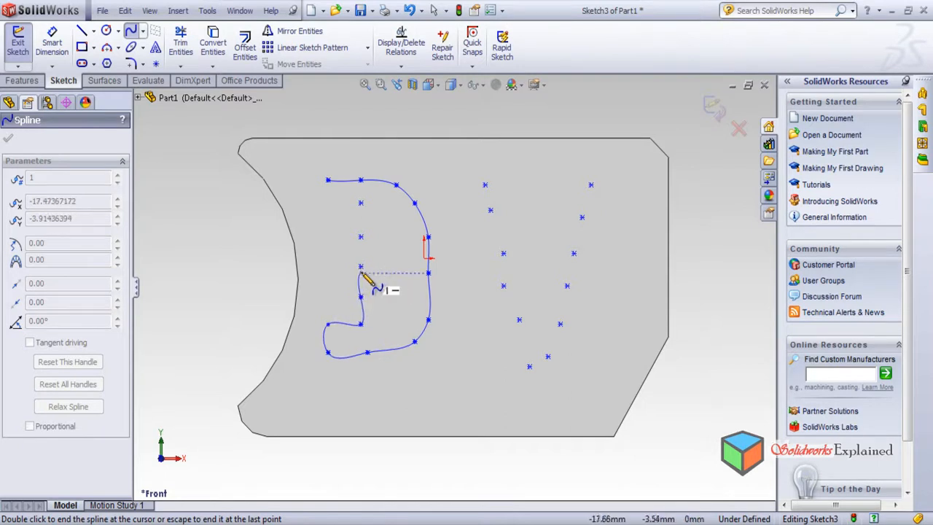
click(361, 266)
click(360, 236)
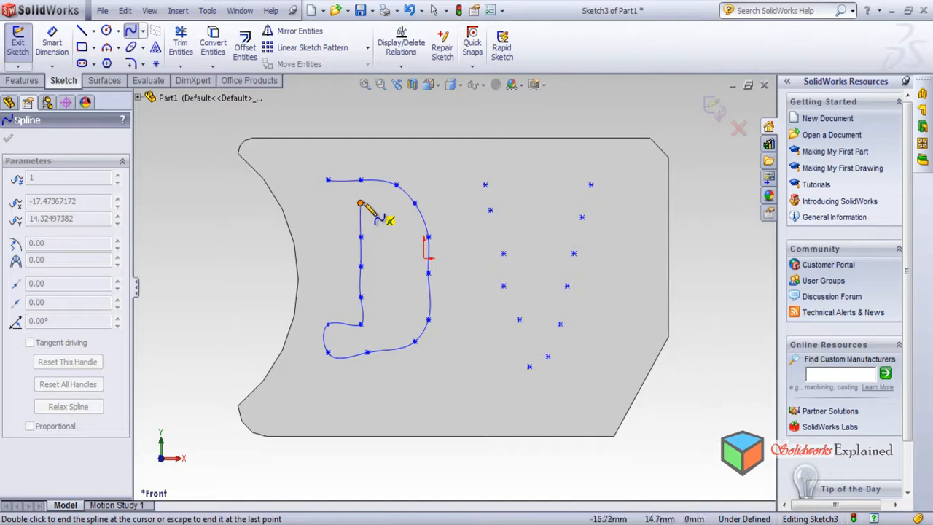
click(360, 204)
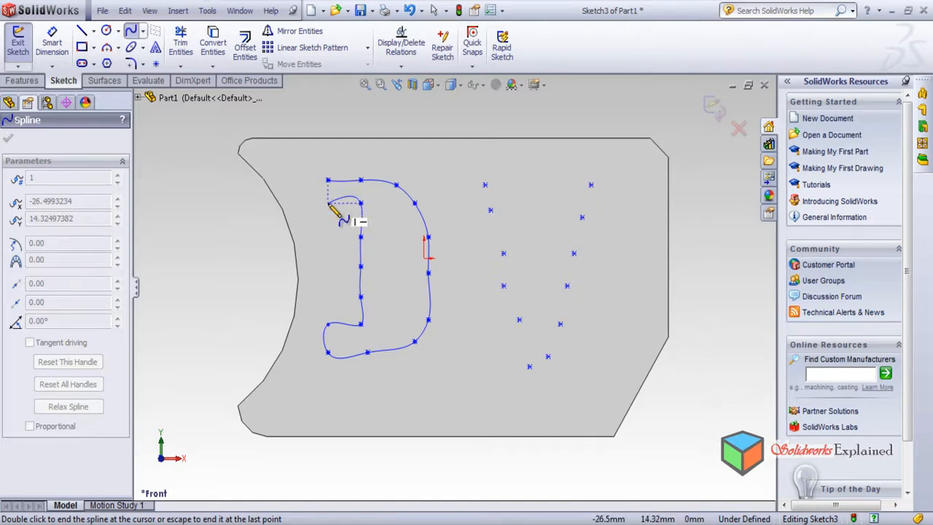
click(328, 181)
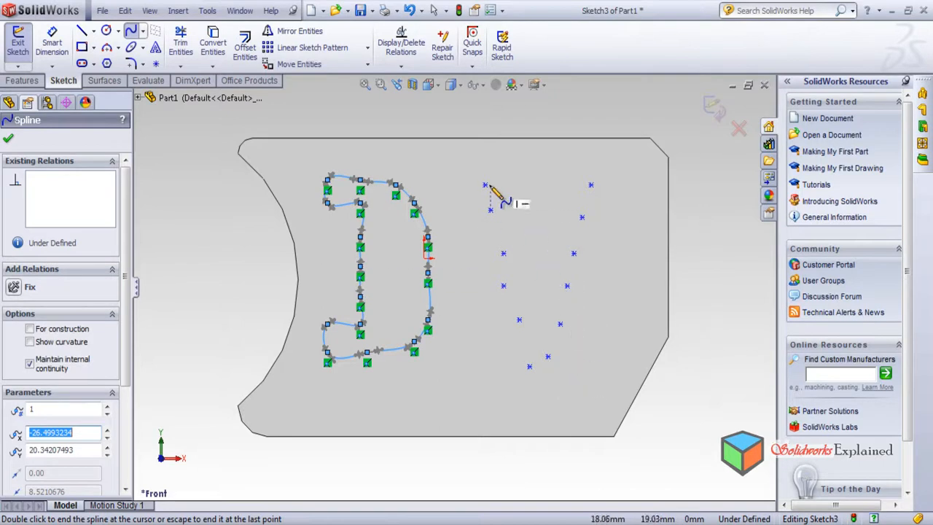
Start a second spline at the V's upper-left point and run it down the first leg to the base point.
click(484, 184)
click(489, 211)
click(501, 252)
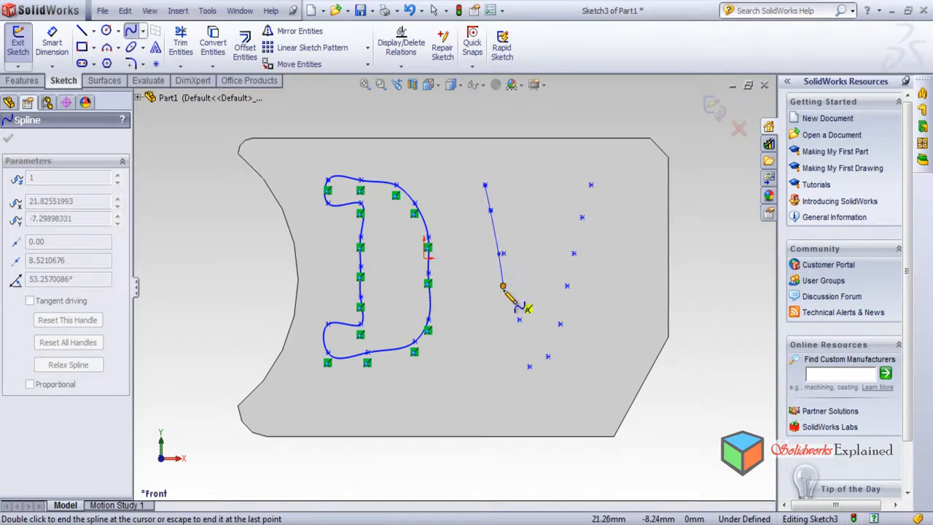
click(503, 287)
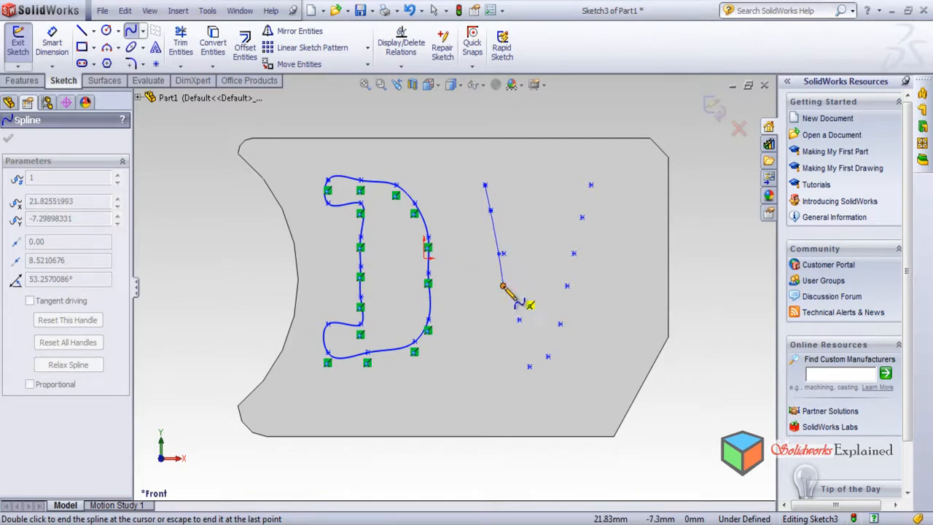
click(518, 320)
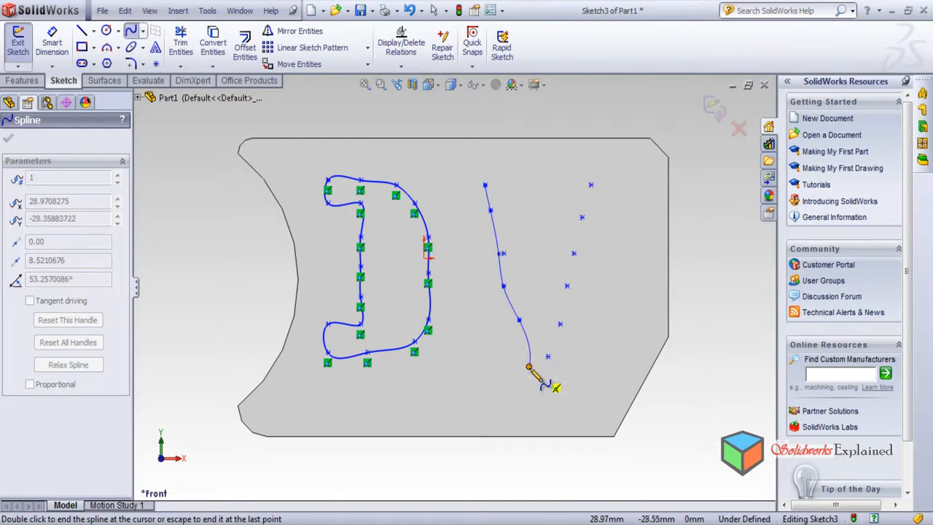
click(529, 366)
Continue the V's spline from the base up through the second leg's six points to its upper end.
click(547, 355)
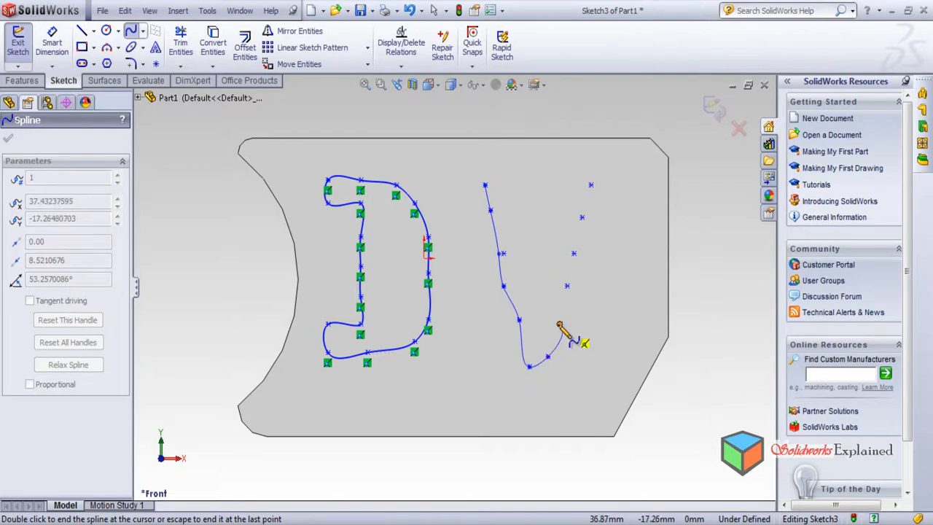
click(559, 323)
click(566, 286)
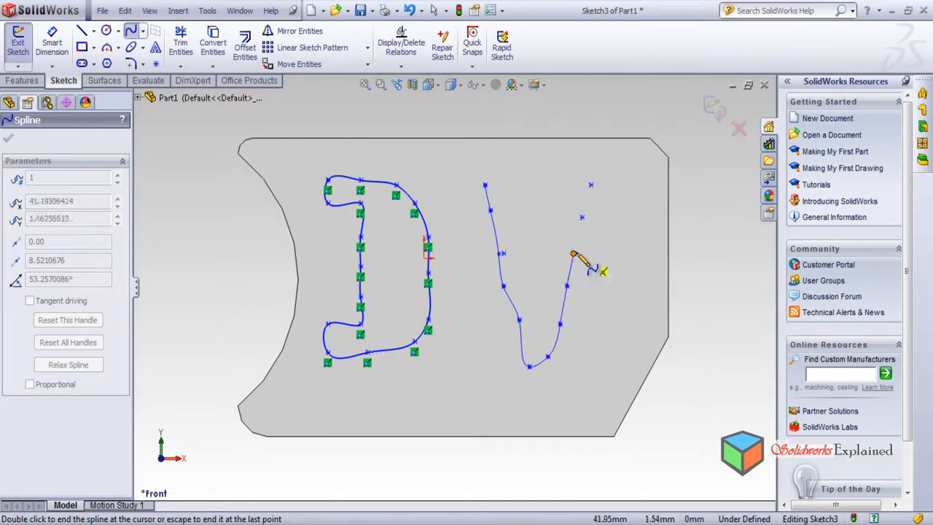
click(574, 254)
click(582, 216)
click(590, 185)
Trace the V's inner contour with freely placed spline points back toward the start point, and end the spline there.
click(559, 185)
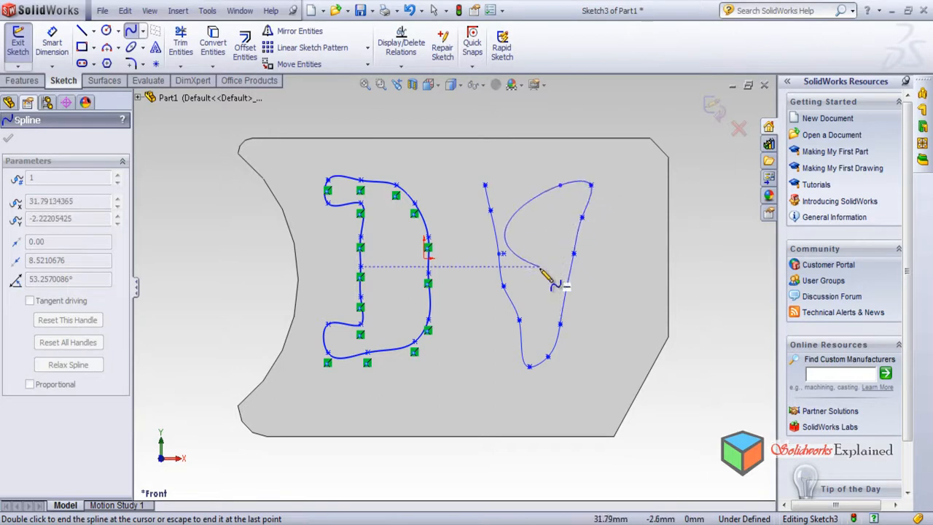
click(560, 218)
click(547, 258)
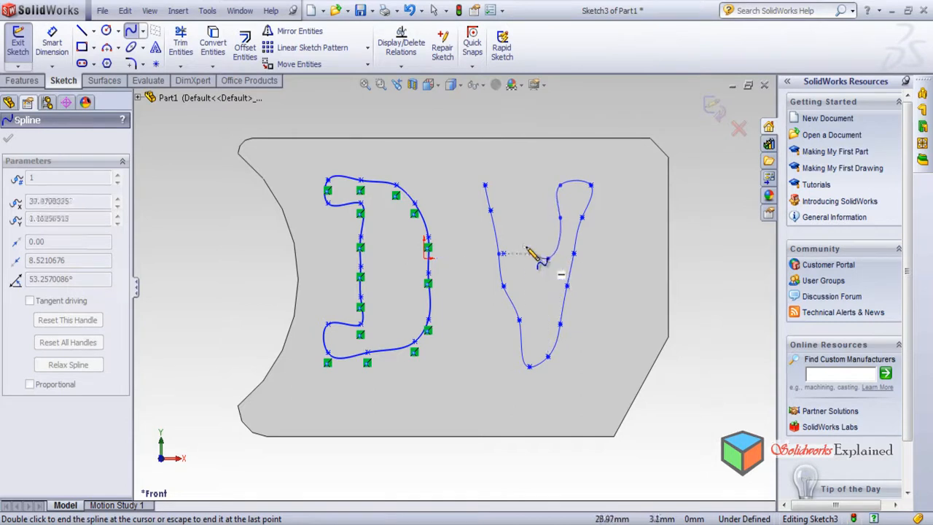
click(519, 227)
click(512, 185)
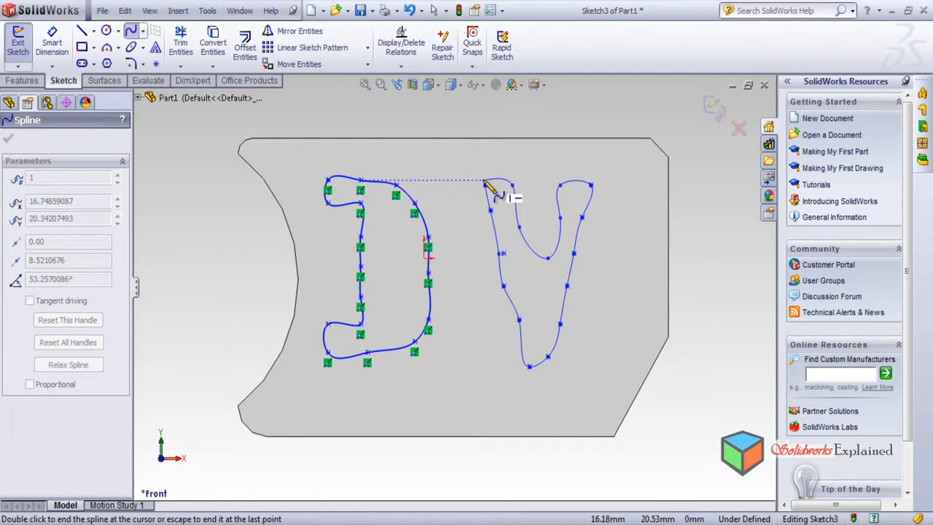
click(484, 183)
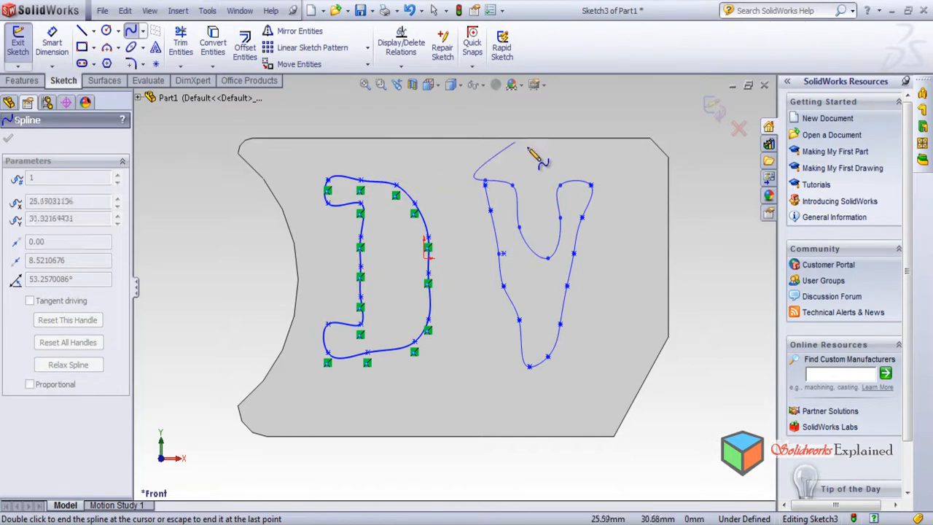
double_click(446, 177)
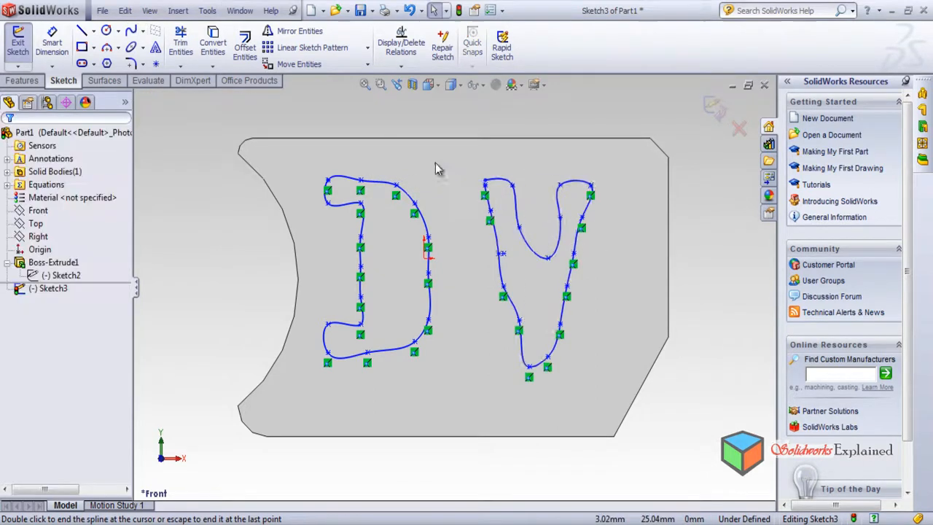
Try to join the two open ends of the V's spline with a Coincident relation.
scroll(466, 183, down, 5)
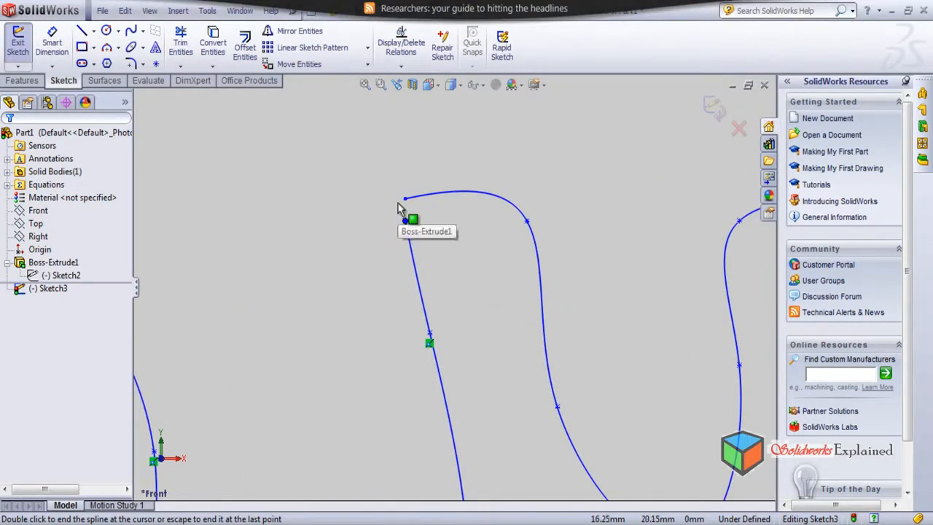
double_click(406, 198)
click(406, 198)
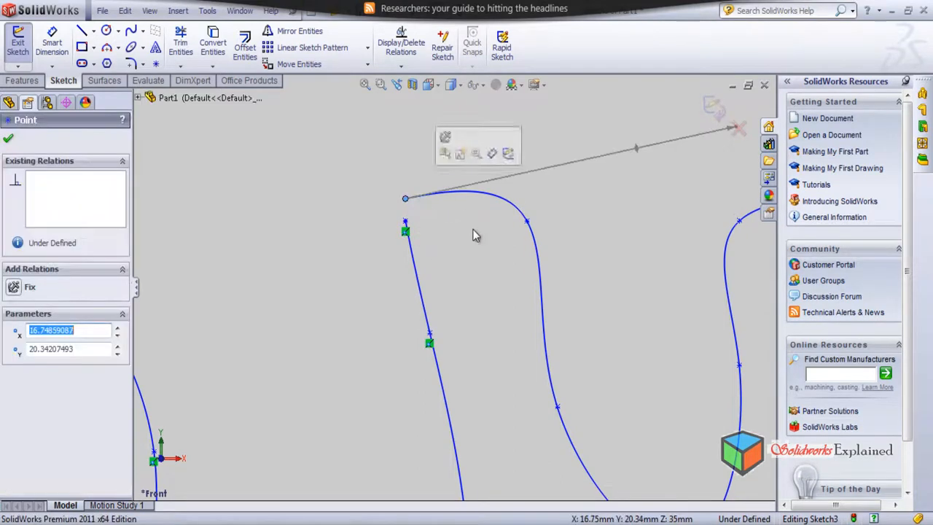
ctrl+click(406, 223)
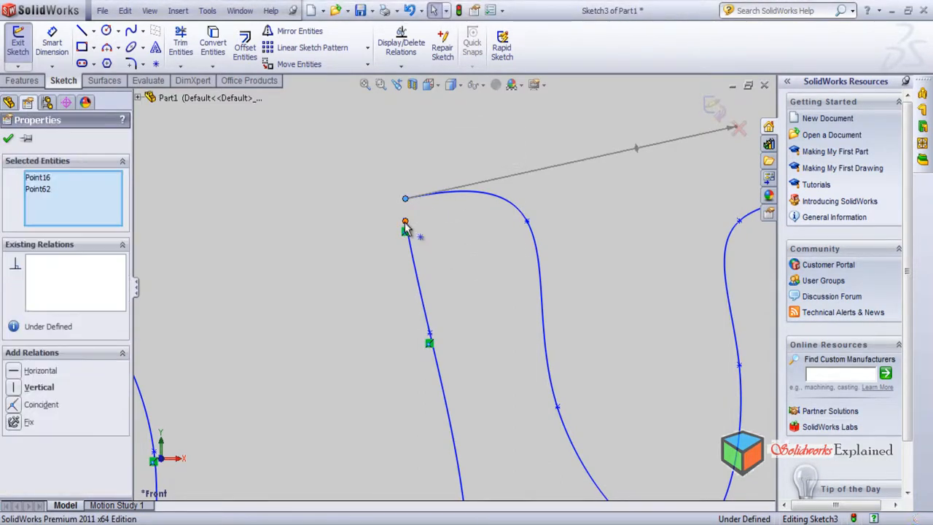
click(17, 405)
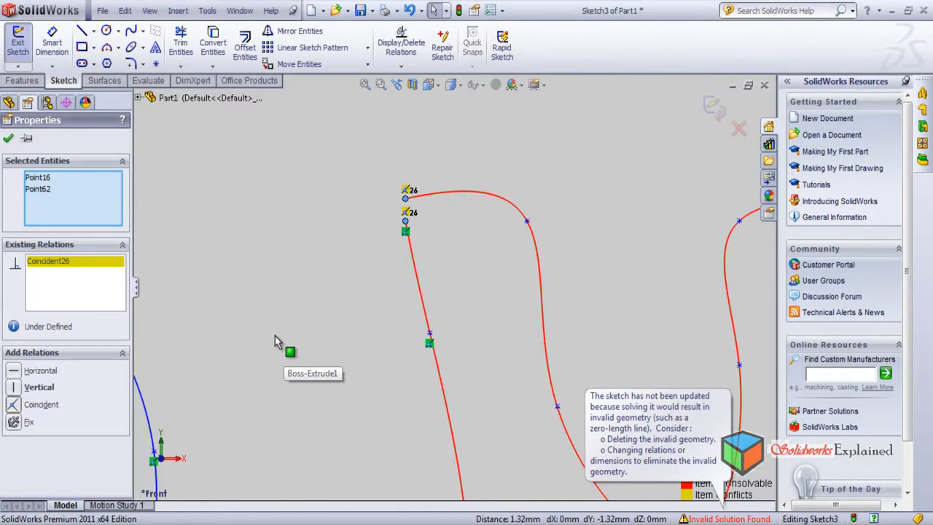
click(8, 138)
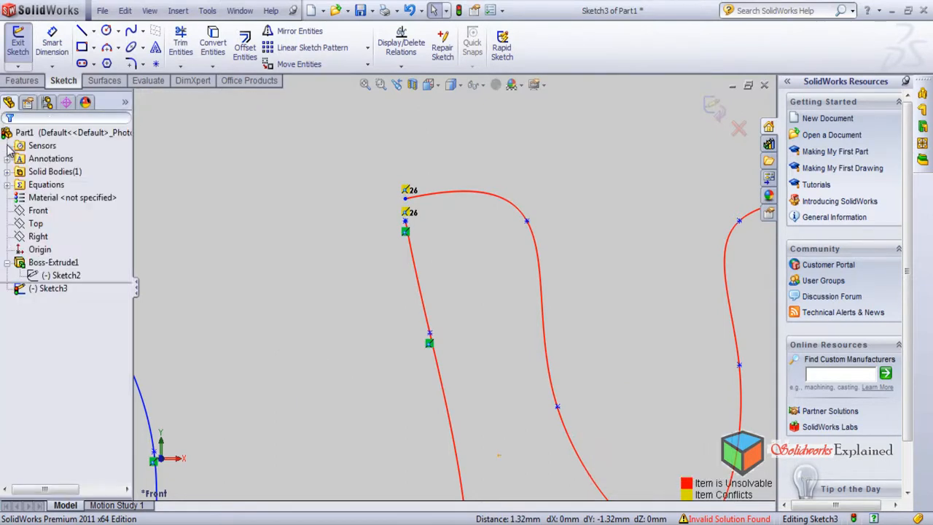
Try to move the V spline's lower open end onto its upper end, and exit the sketch.
click(407, 220)
drag(405, 220, 408, 203)
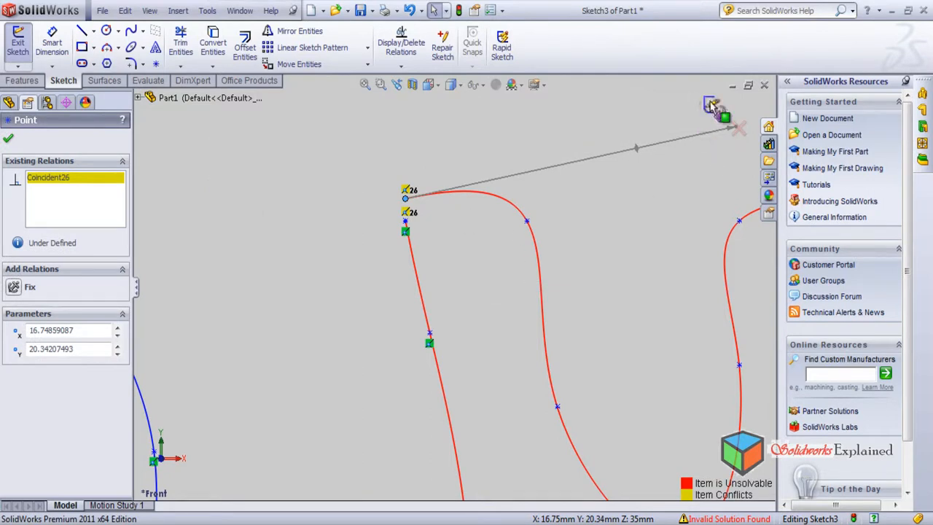
click(710, 103)
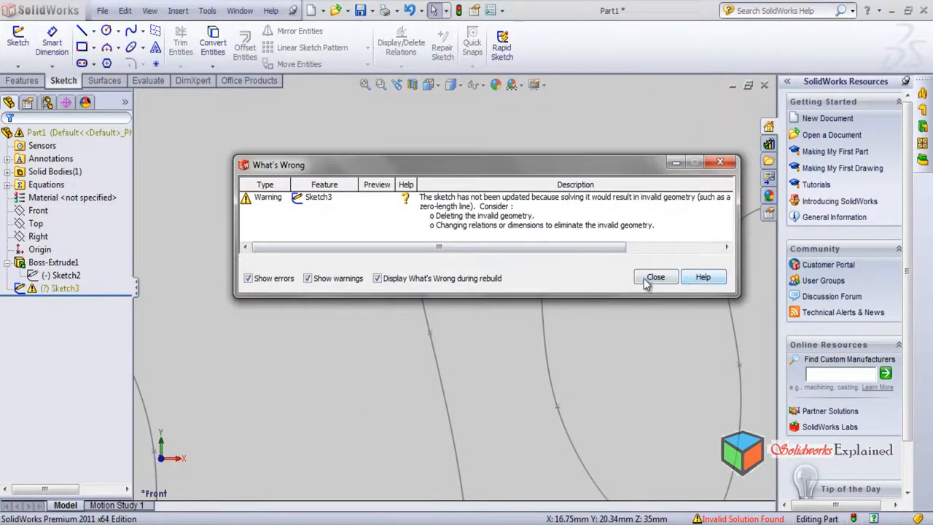
click(652, 278)
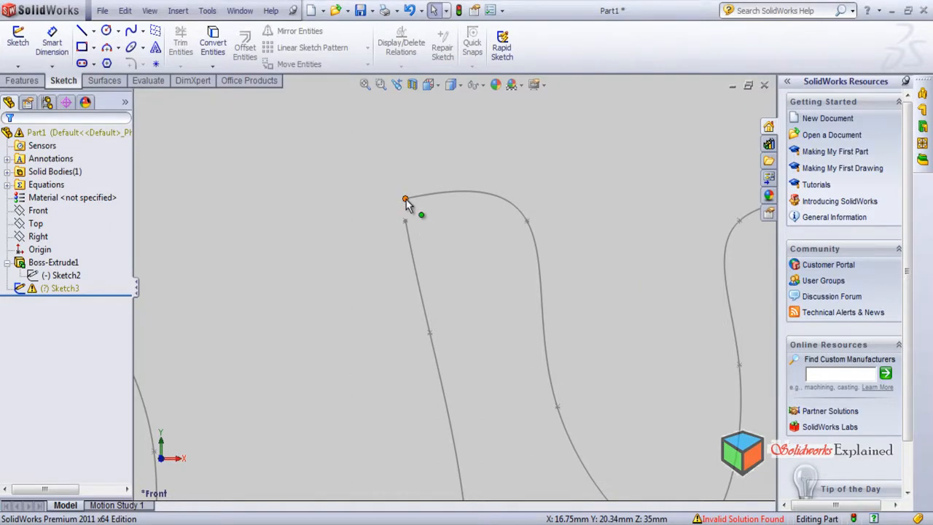
Reopen Sketch3 for editing and try again to bring the V spline's two open ends together by moving an end point.
click(70, 289)
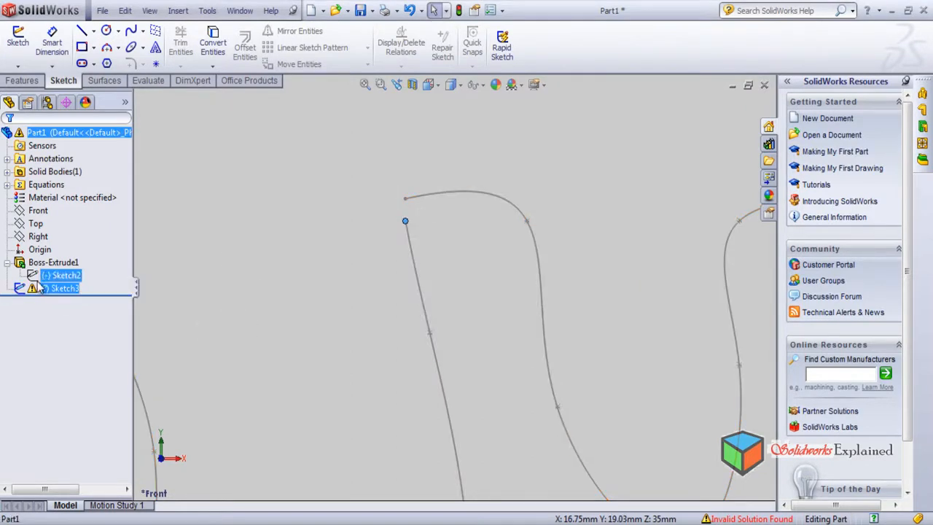
right_click(61, 289)
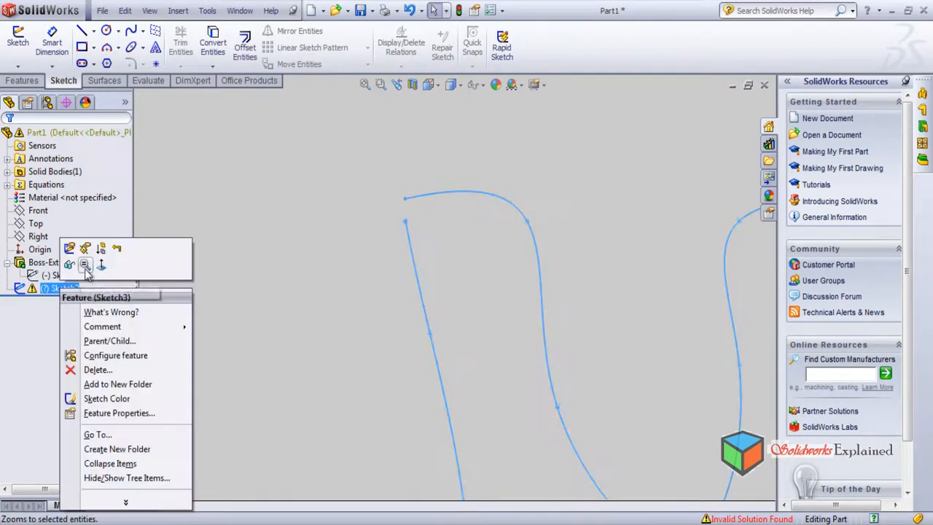
click(70, 251)
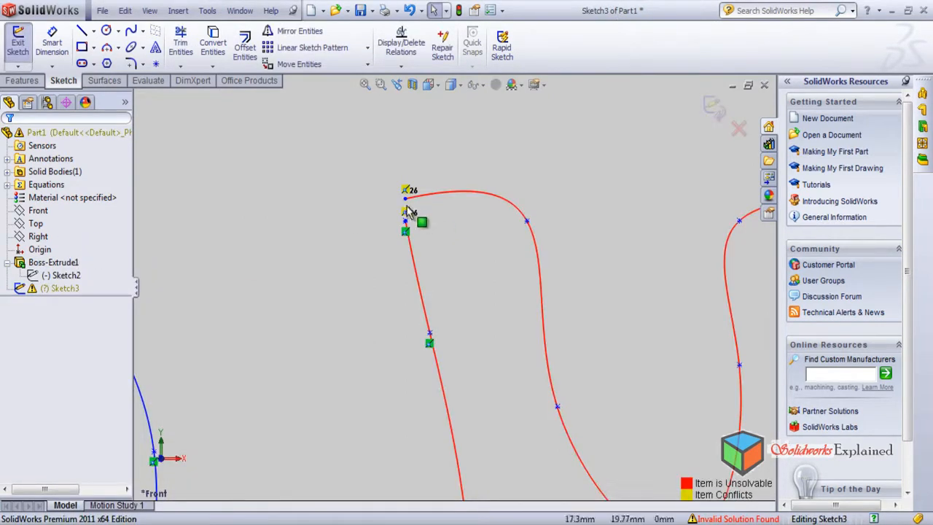
click(463, 253)
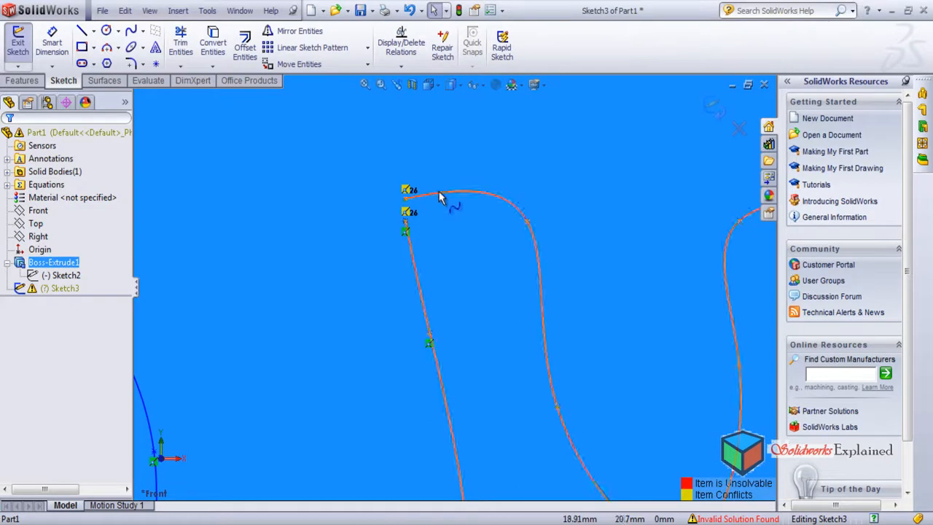
click(440, 196)
key(Escape)
click(440, 199)
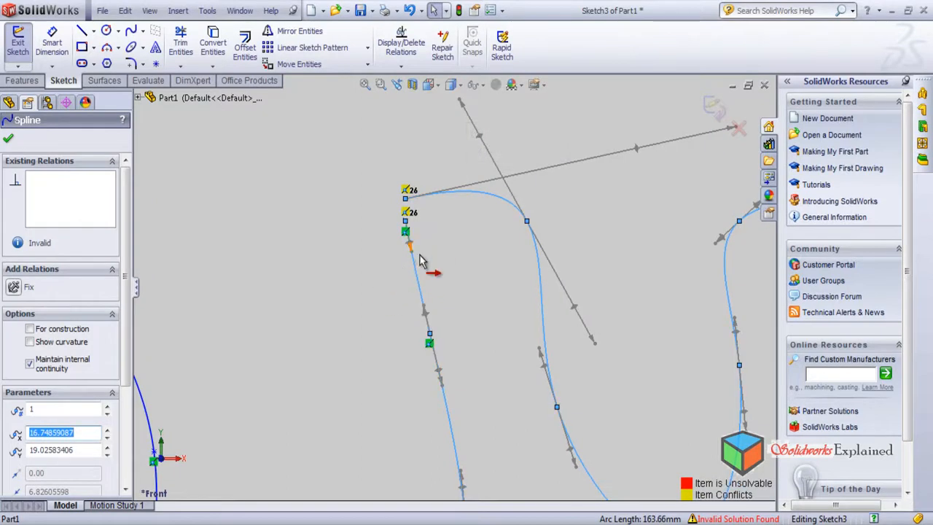
drag(405, 220, 386, 181)
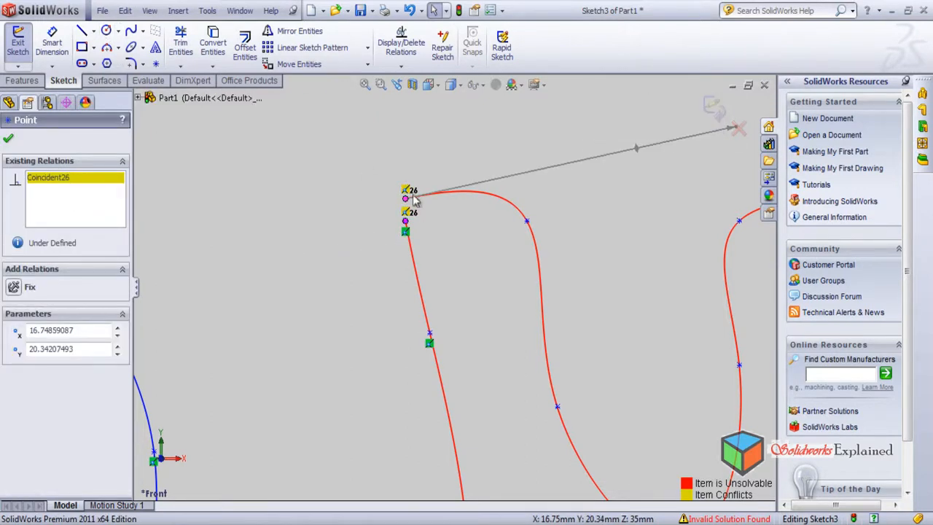
click(405, 221)
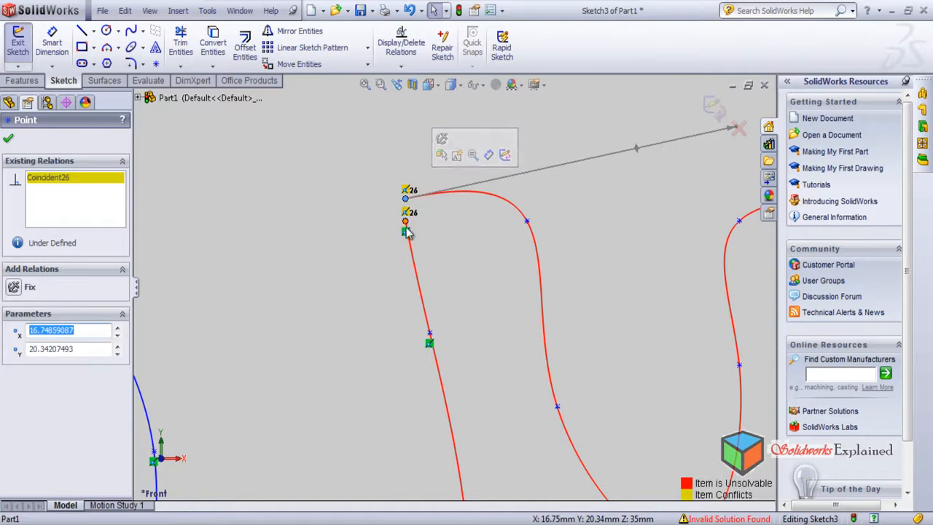
click(405, 222)
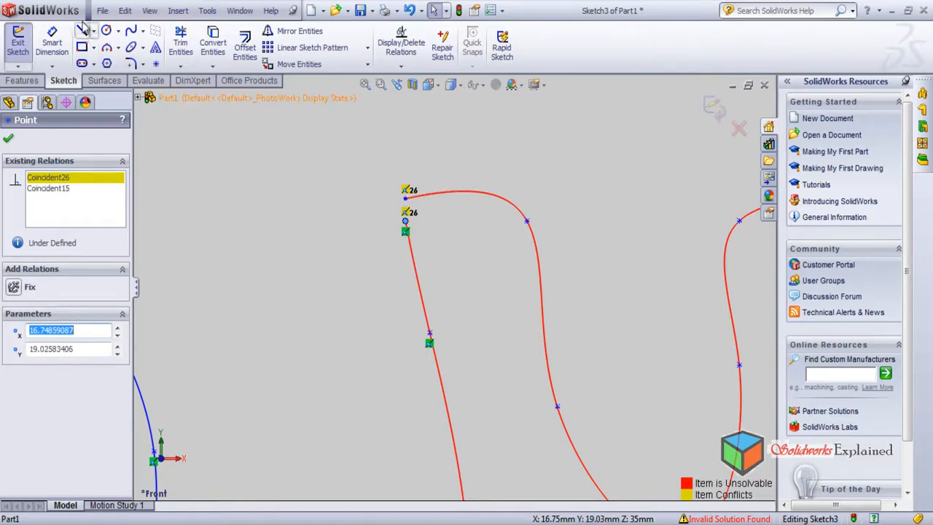
Bridge the V spline's two open ends with a vertical line about 1.32 mm long, and exit the sketch.
click(81, 33)
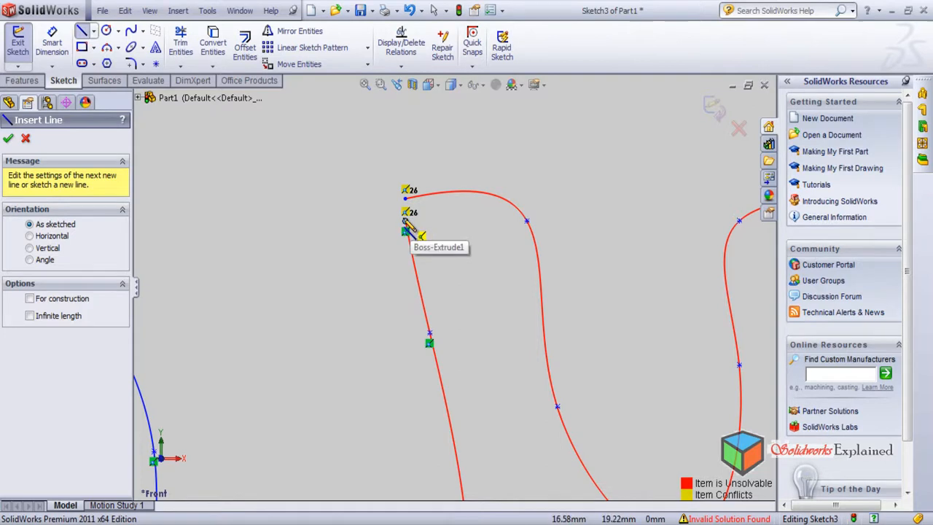
drag(405, 223, 405, 198)
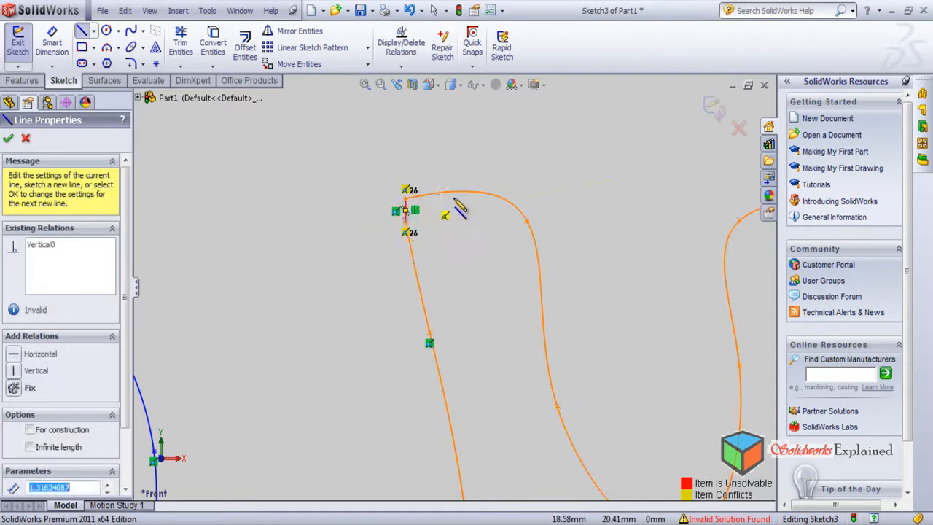
click(719, 113)
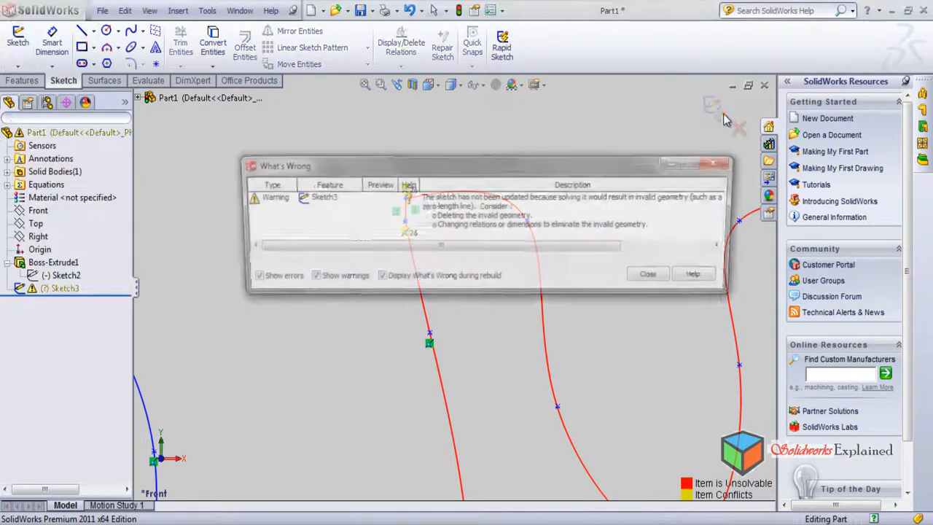
click(650, 280)
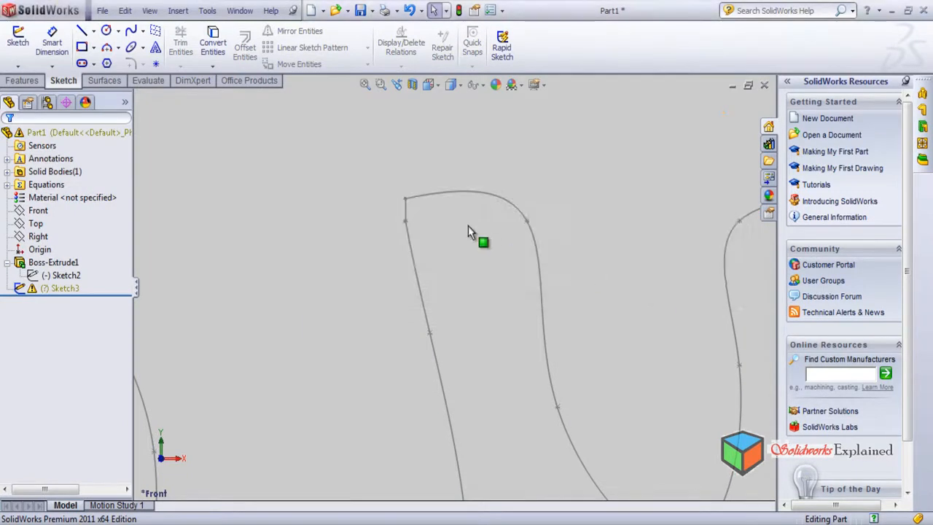
Try to delete the stray point beside the V's first leg from outside the sketch, and undo the deletion.
scroll(459, 218, up, 5)
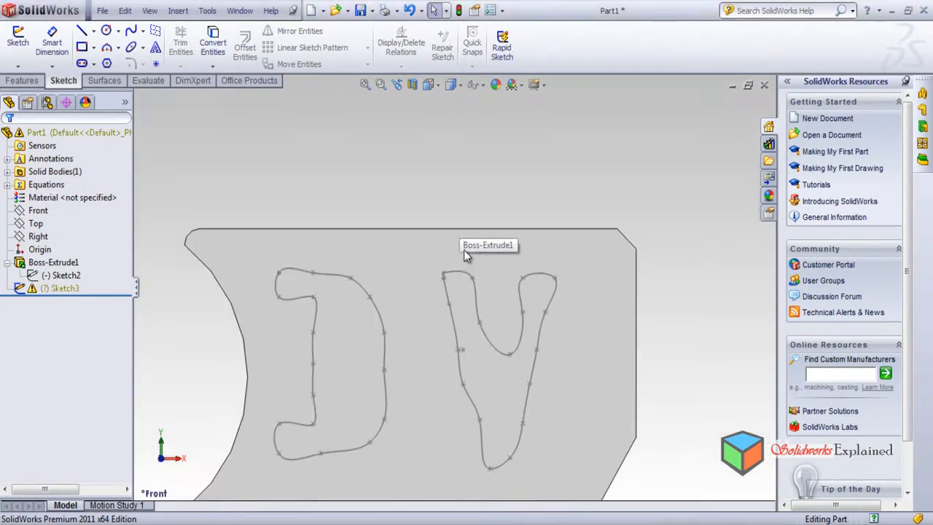
scroll(477, 302, down, 2)
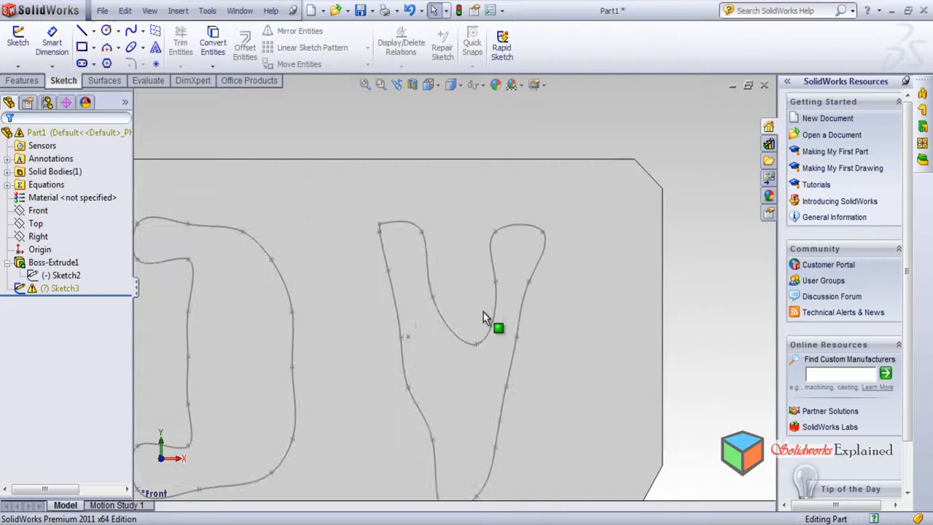
click(407, 338)
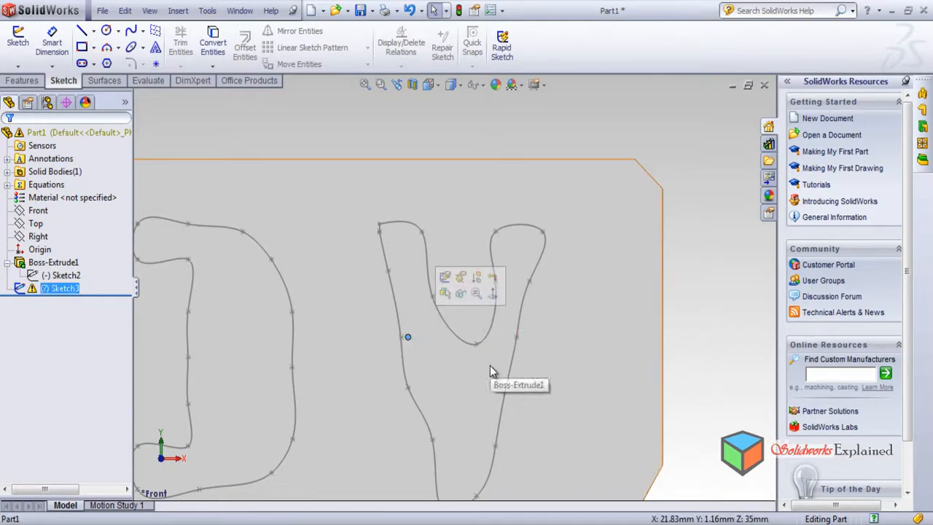
key(Delete)
key(Return)
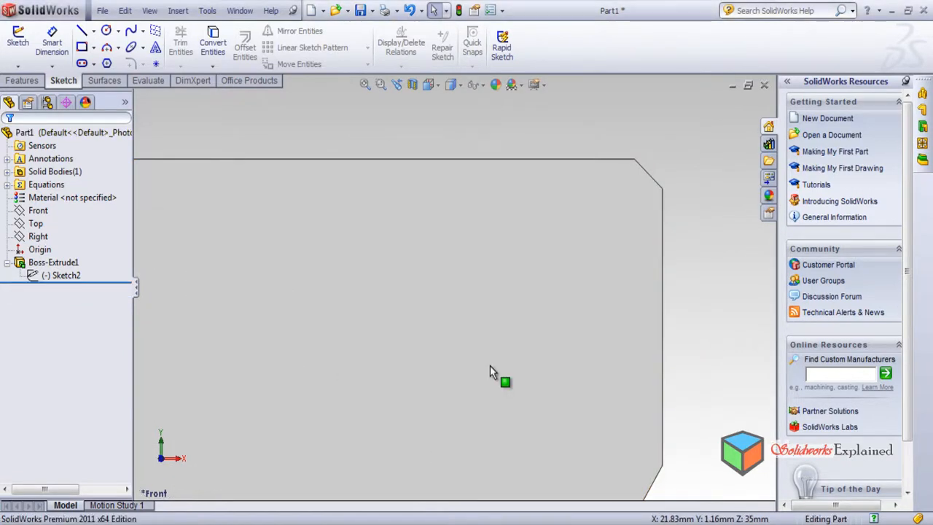
scroll(497, 347, down, 1)
scroll(500, 349, up, 2)
key(ctrl+z)
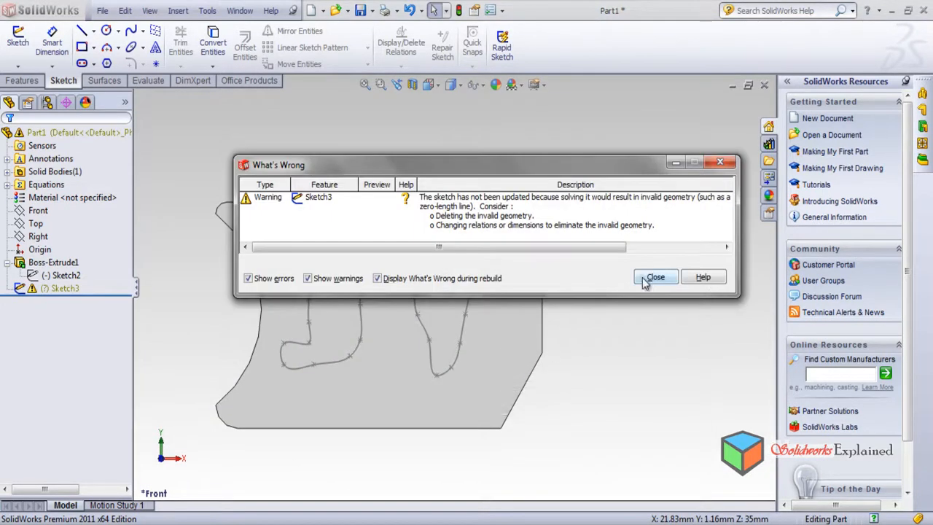
click(647, 281)
Retry deleting the stray point near the V's first leg without opening the sketch, and undo that deletion as well.
scroll(396, 289, down, 4)
scroll(473, 289, down, 2)
scroll(435, 174, down, 3)
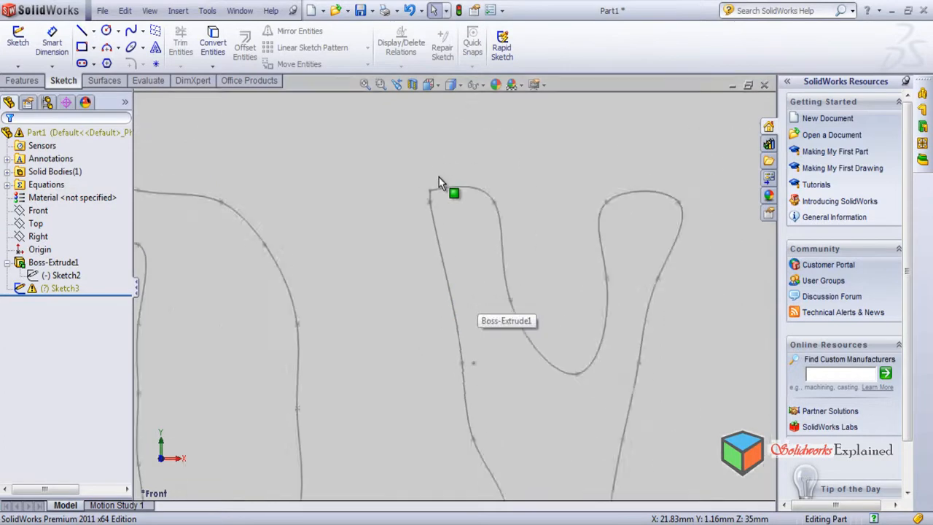
scroll(439, 182, up, 5)
scroll(483, 299, down, 4)
scroll(503, 357, down, 2)
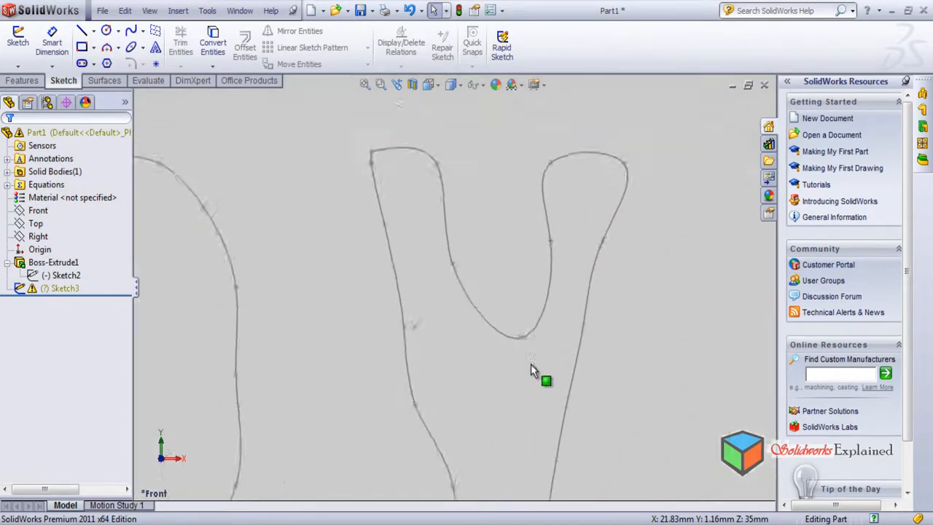
scroll(429, 343, down, 2)
scroll(405, 320, down, 2)
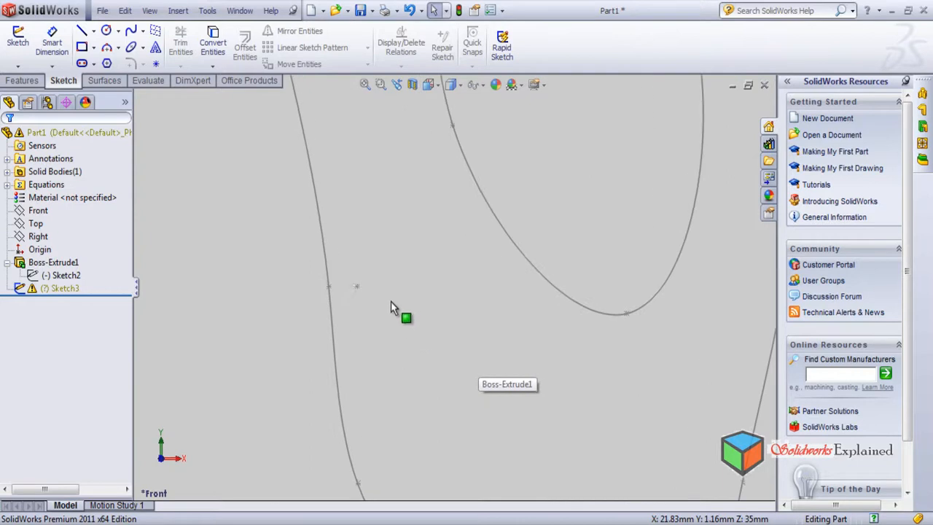
click(357, 288)
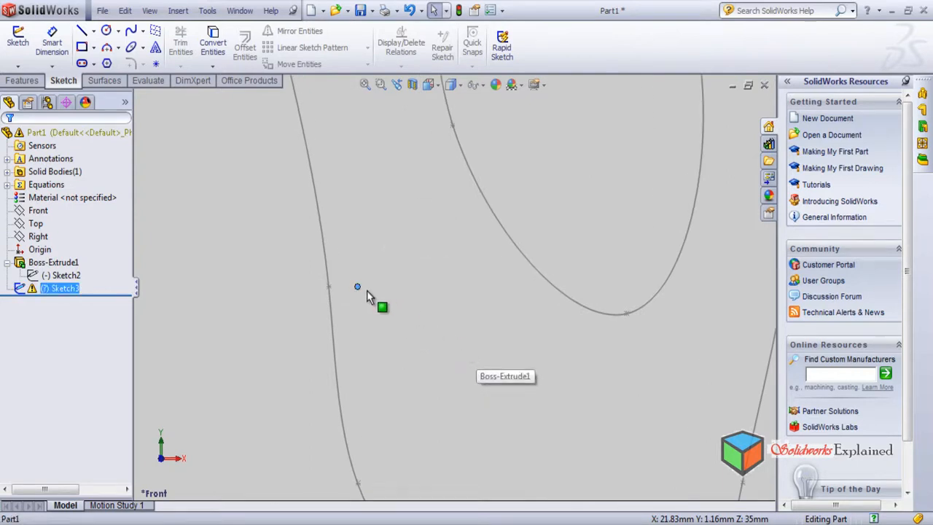
key(Delete)
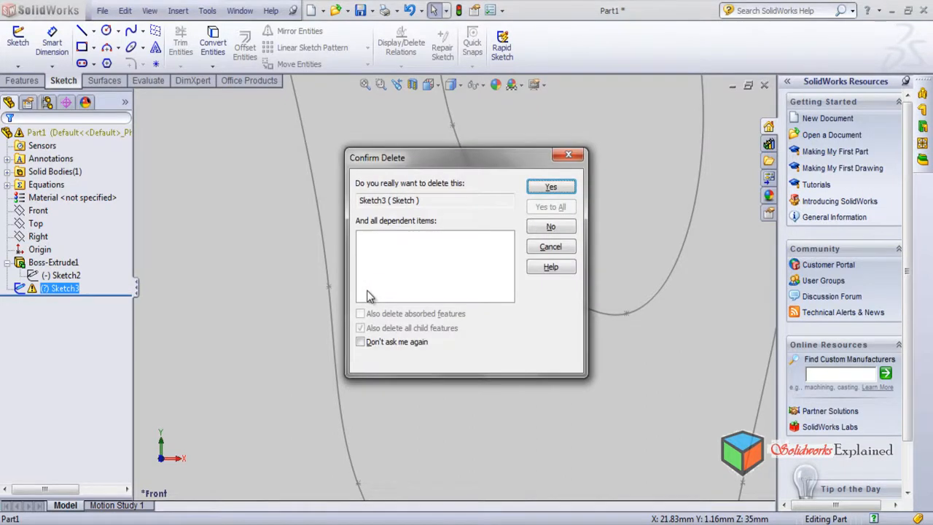
key(Return)
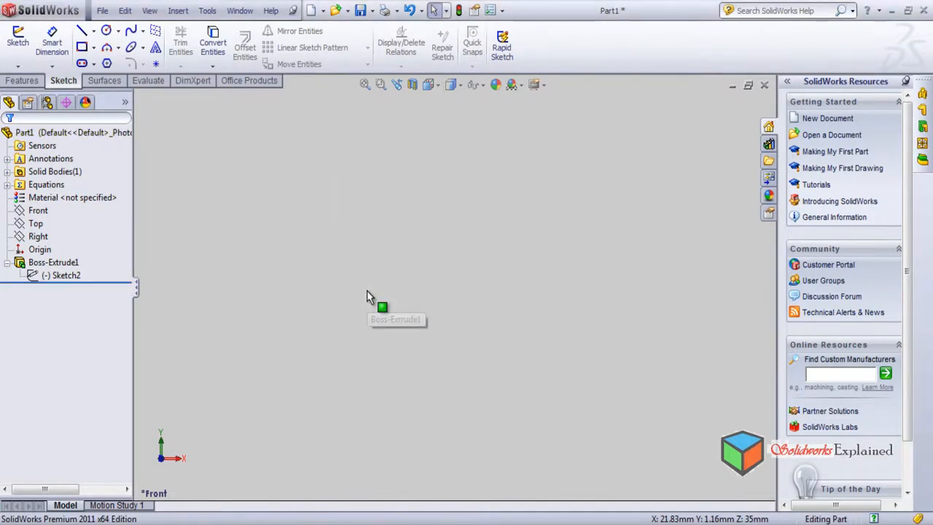
key(ctrl+z)
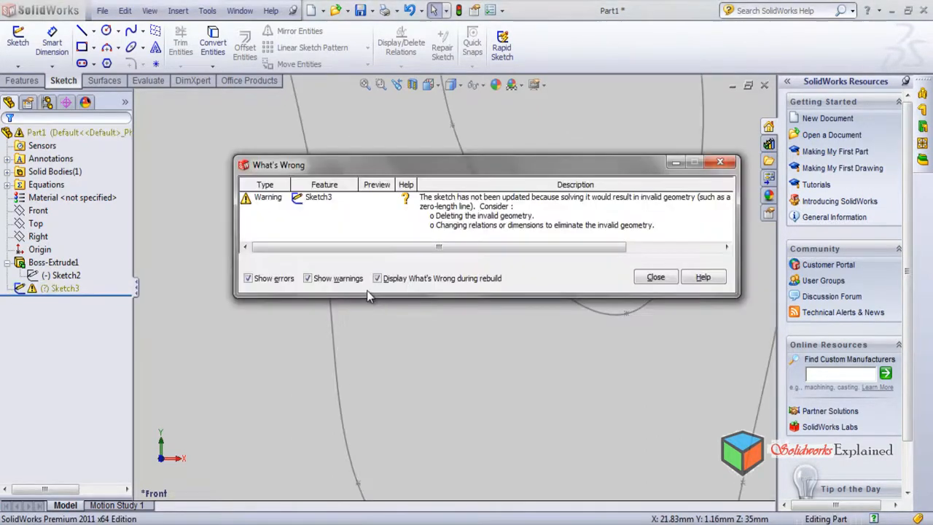
click(655, 277)
Reopen Sketch3 for editing and delete the short vertical line at the start of the V's first leg.
click(63, 277)
click(63, 289)
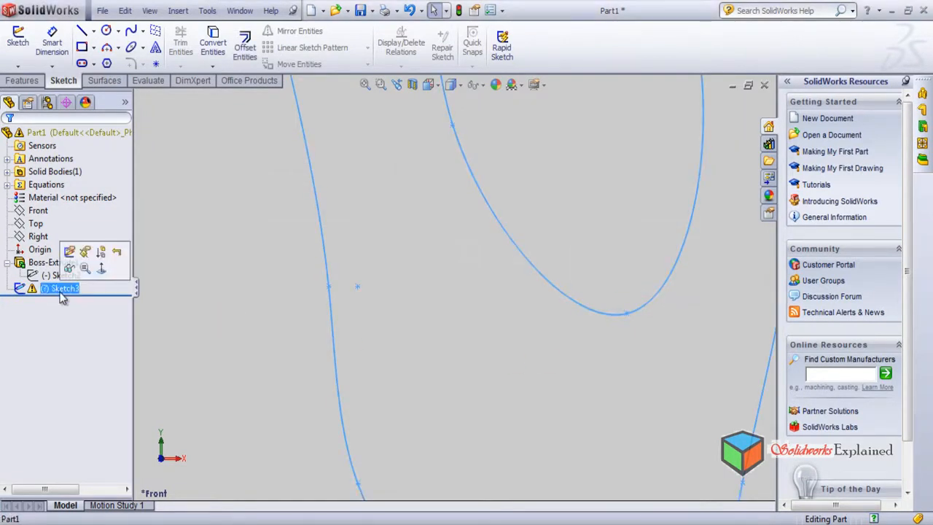
click(69, 251)
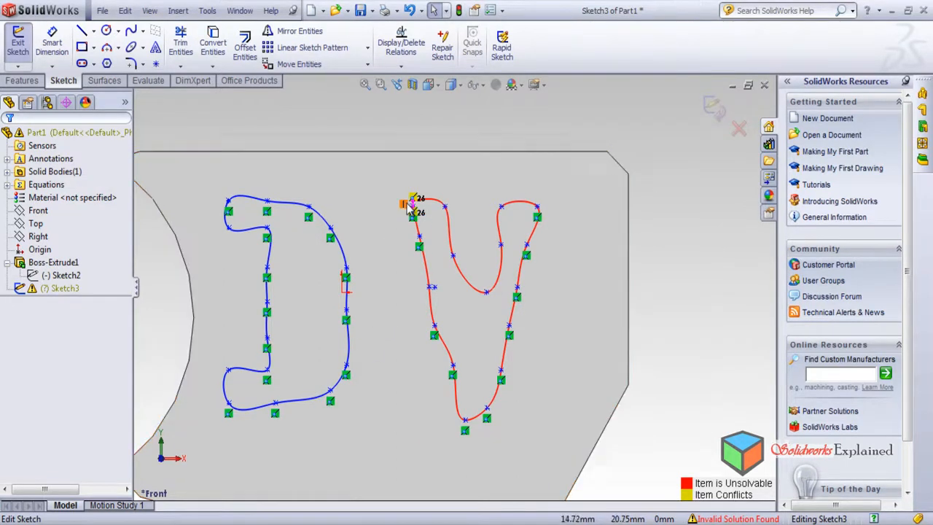
scroll(415, 207, down, 5)
scroll(414, 255, down, 5)
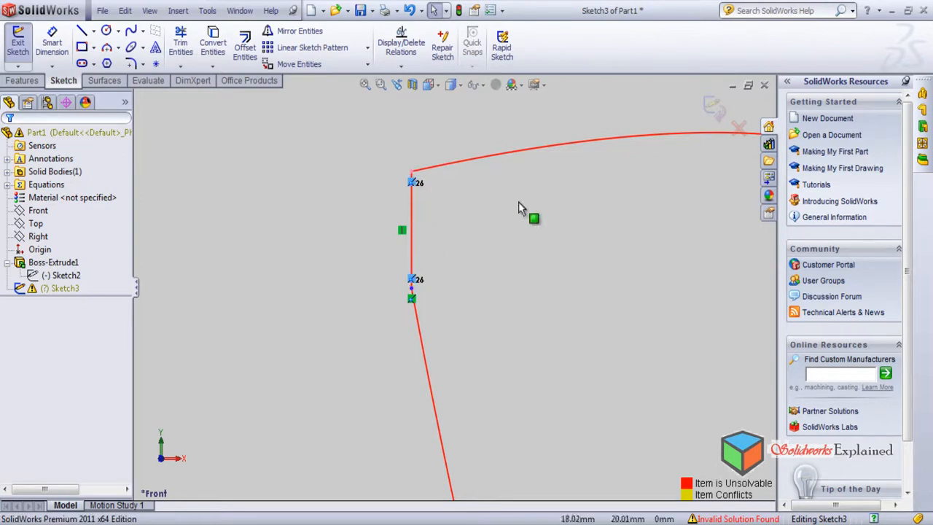
click(413, 231)
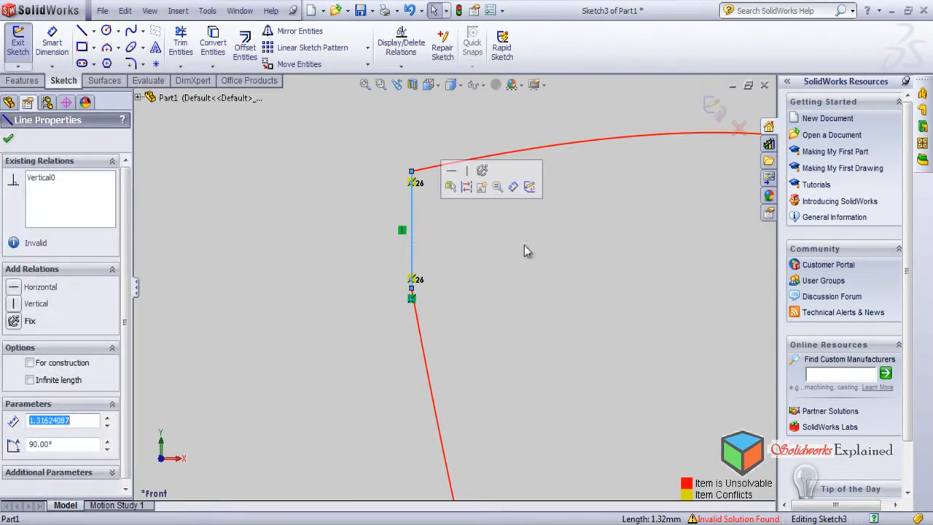
key(Delete)
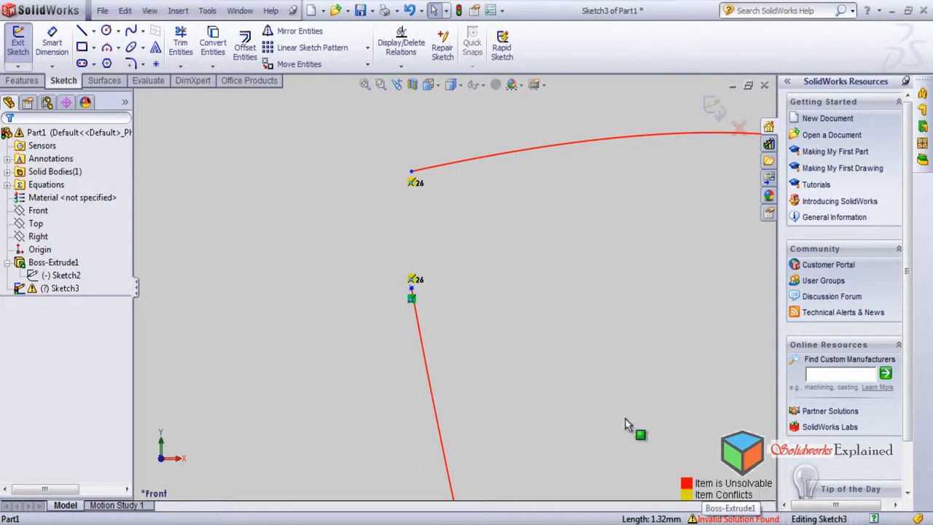
Select the V's spline and examine the gap between its two open ends.
click(432, 170)
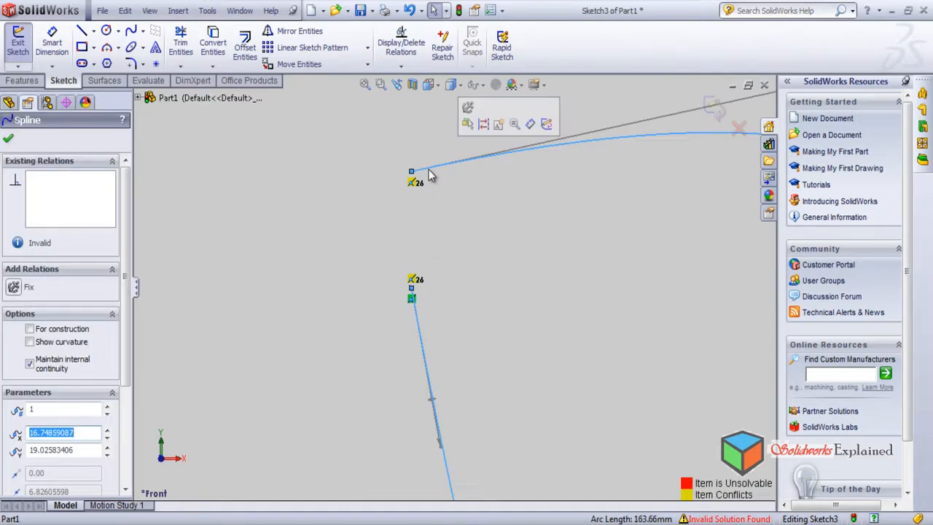
click(7, 138)
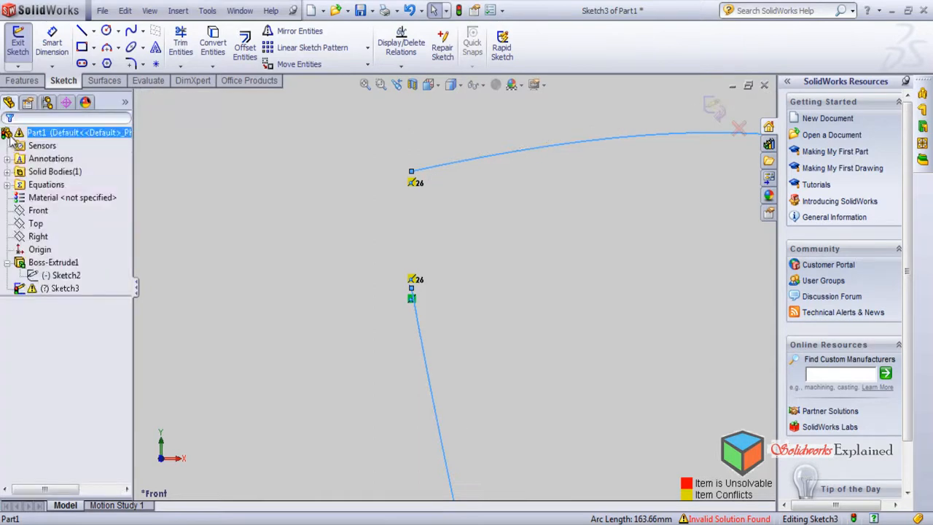
scroll(460, 302, down, 2)
scroll(457, 301, up, 5)
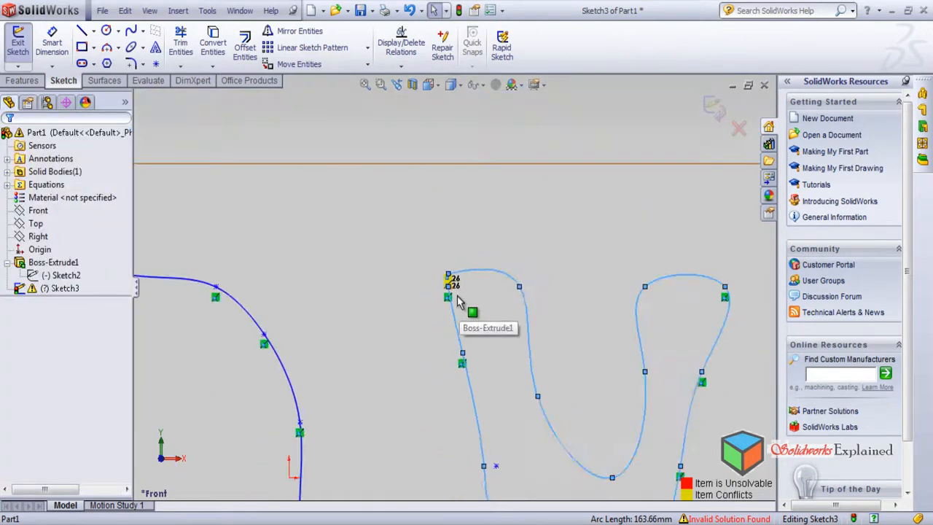
Delete the conflicting relation between the two open ends of the V's spline.
scroll(458, 302, down, 6)
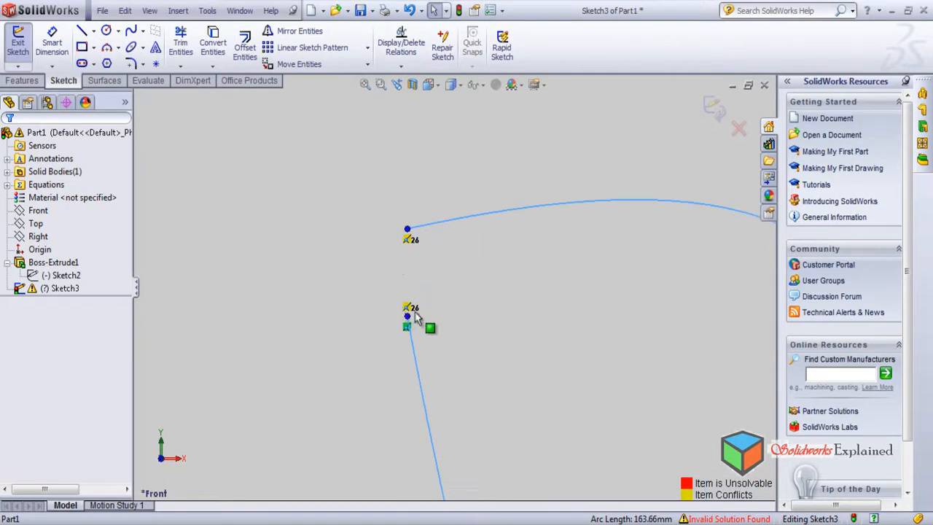
click(408, 308)
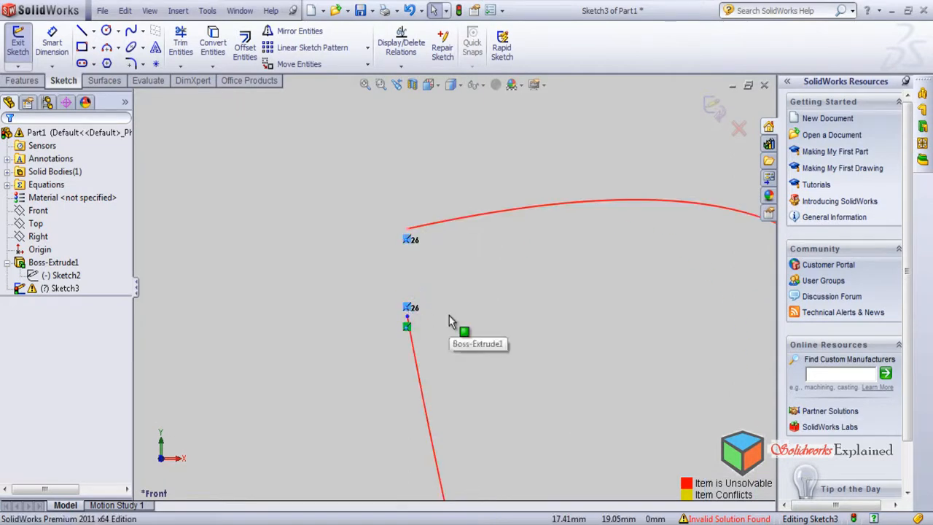
key(Delete)
scroll(448, 315, up, 6)
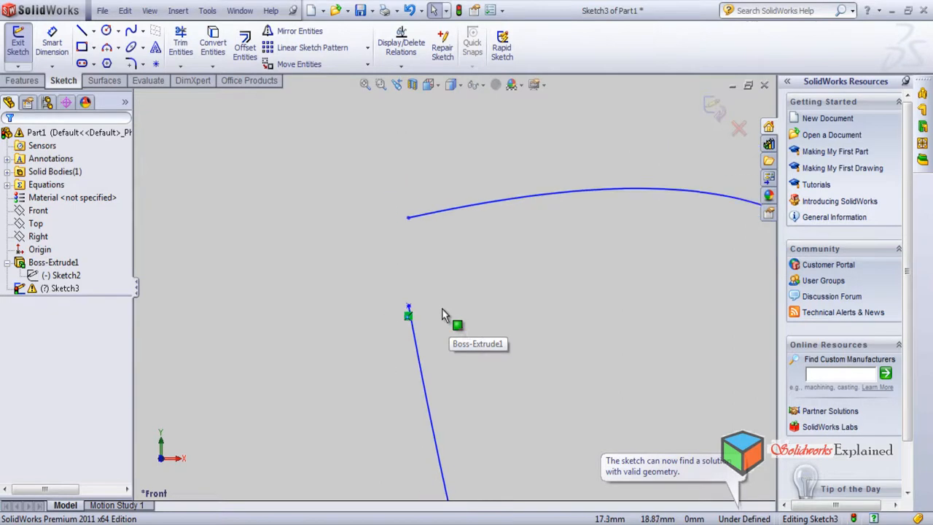
Close the V's contour by moving its open upper endpoint onto the start point of the first leg, and exit the sketch.
scroll(445, 288, down, 8)
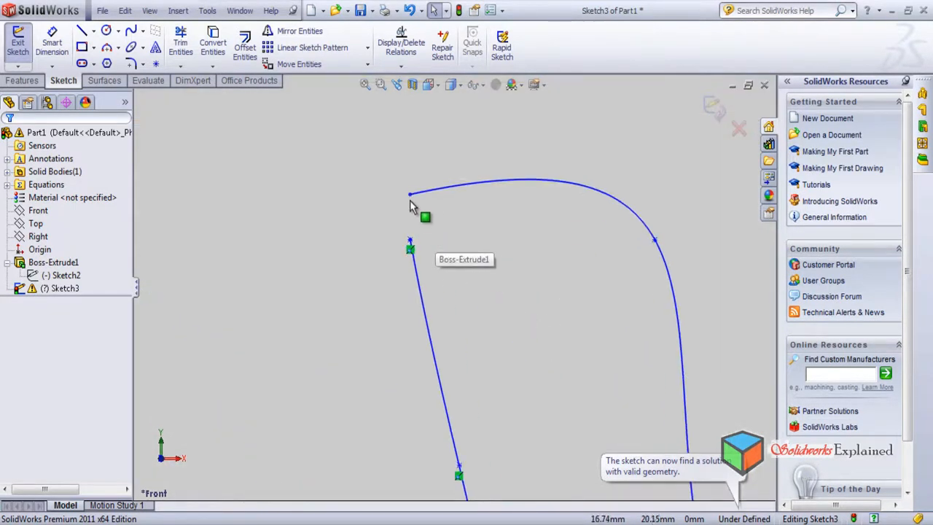
drag(410, 194, 414, 241)
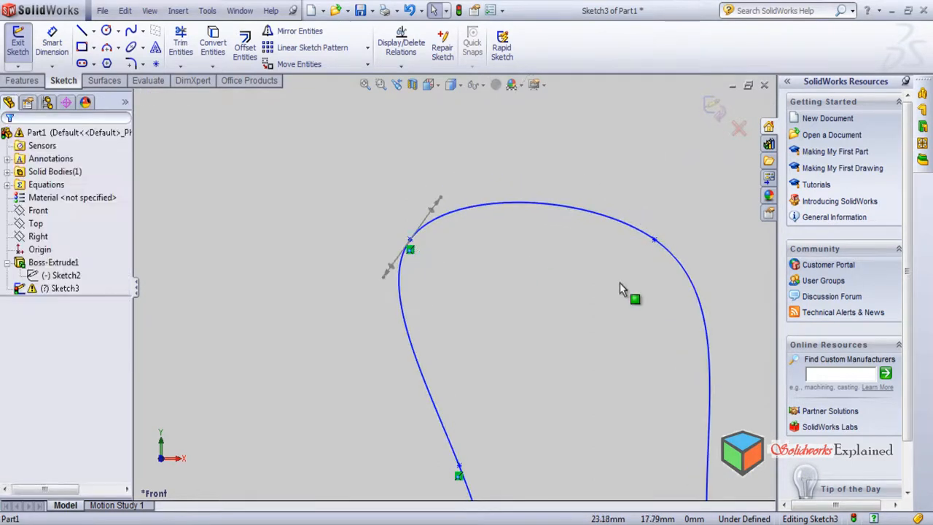
scroll(588, 262, up, 8)
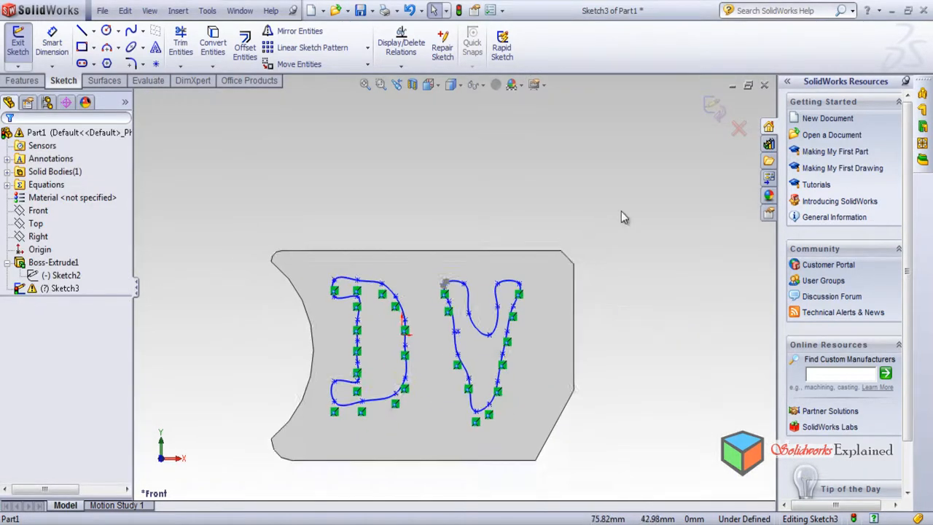
click(711, 114)
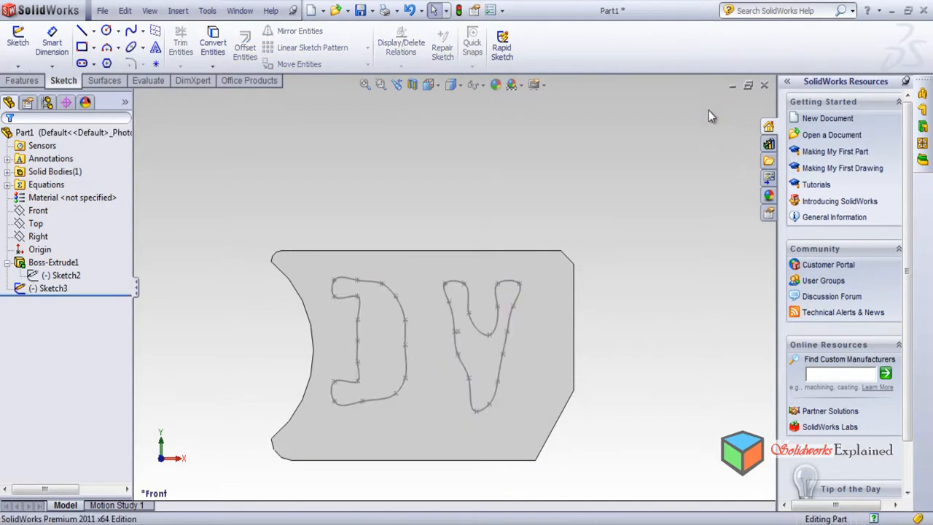
scroll(503, 306, down, 3)
scroll(493, 325, down, 2)
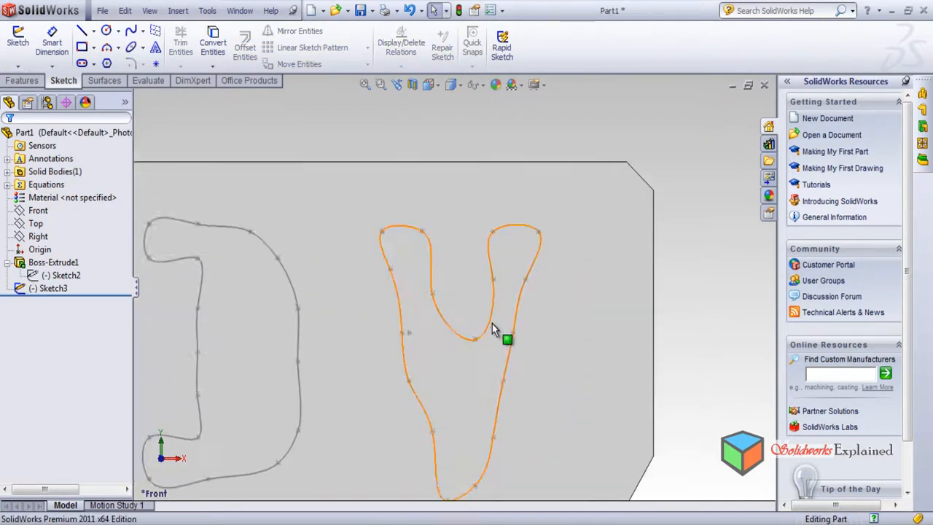
scroll(483, 320, up, 4)
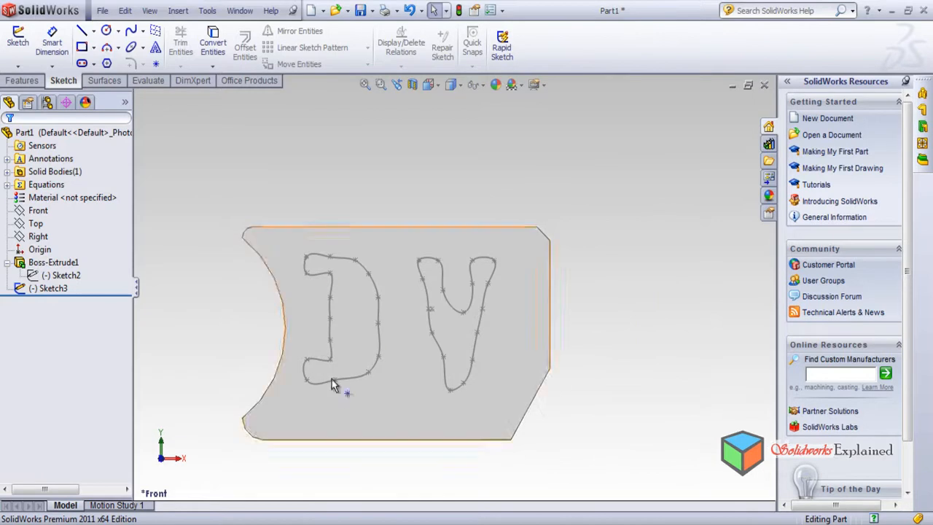
Cut-extrude the letters D and V of Sketch3 through the block with a blind depth of 35 mm.
click(22, 78)
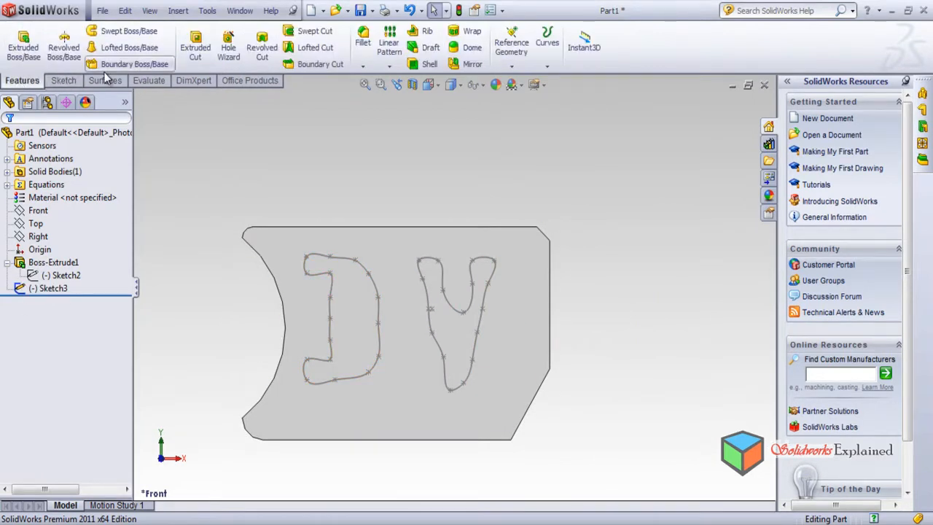
click(195, 46)
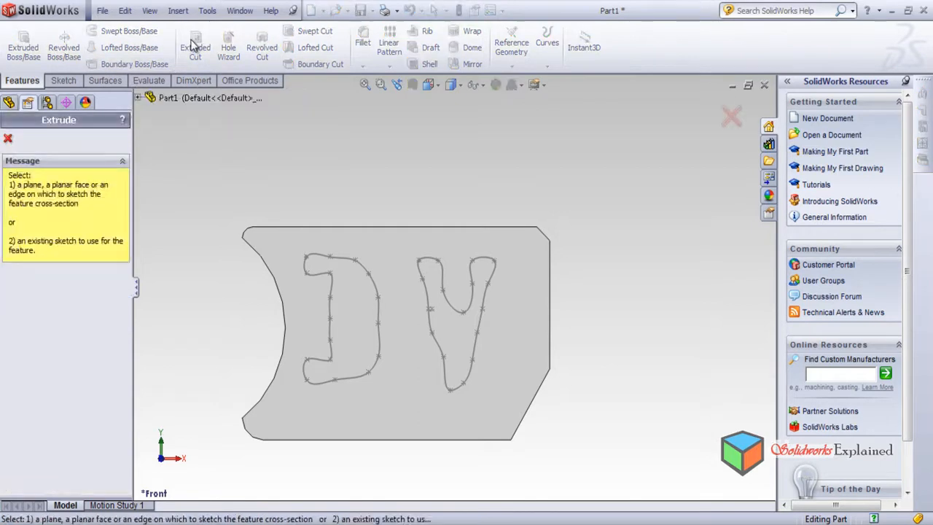
click(138, 99)
click(188, 243)
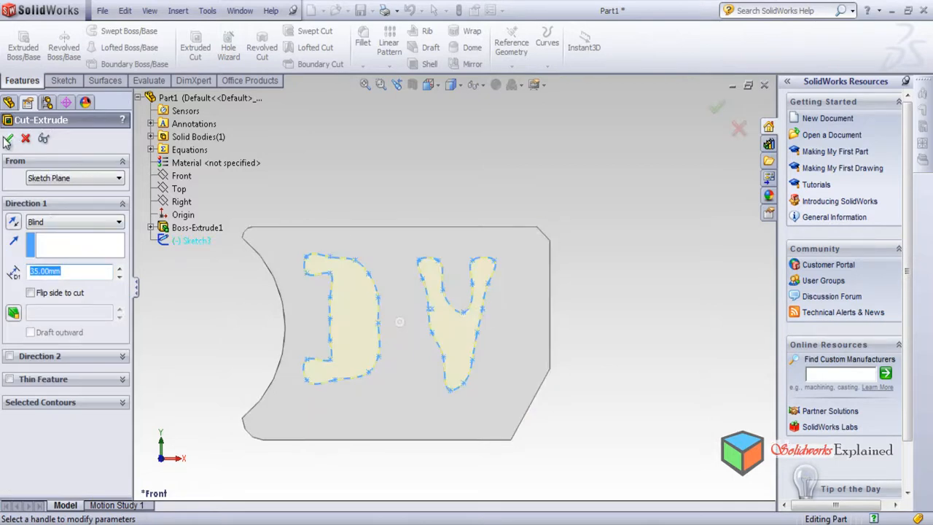
click(9, 138)
middle_drag(333, 395, 444, 309)
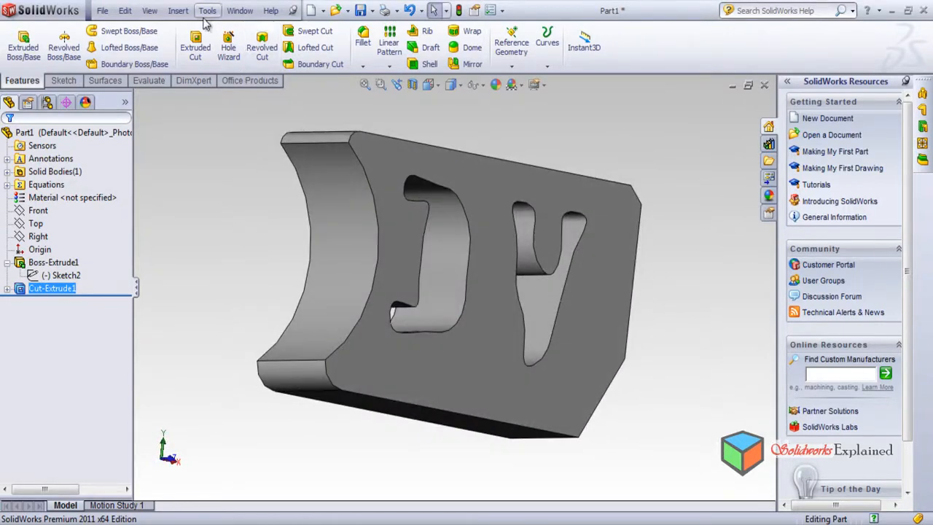
scroll(383, 288, up, 1)
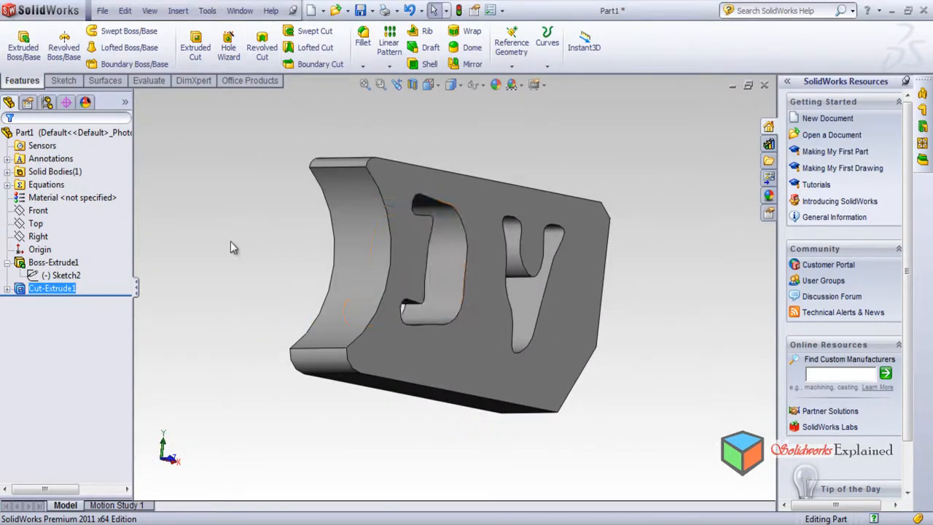
middle_drag(231, 241, 224, 267)
click(207, 10)
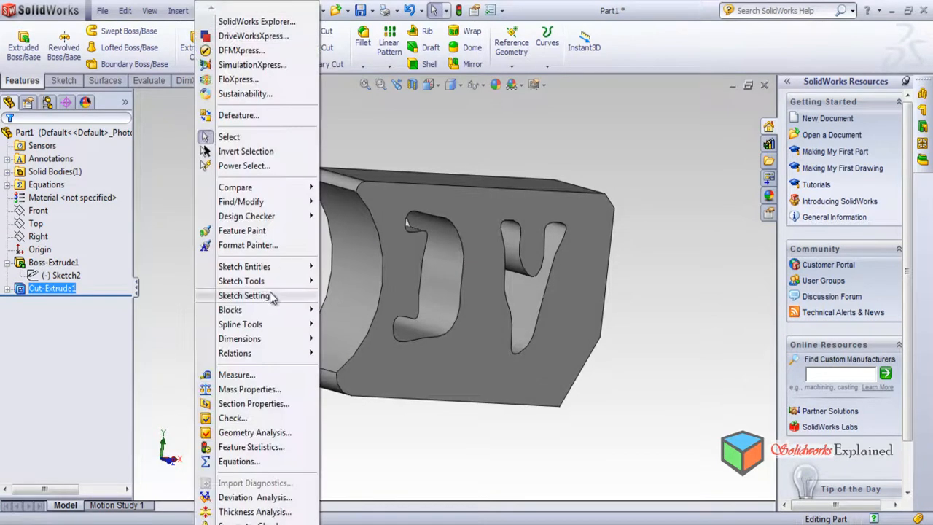
mouse_move(259, 285)
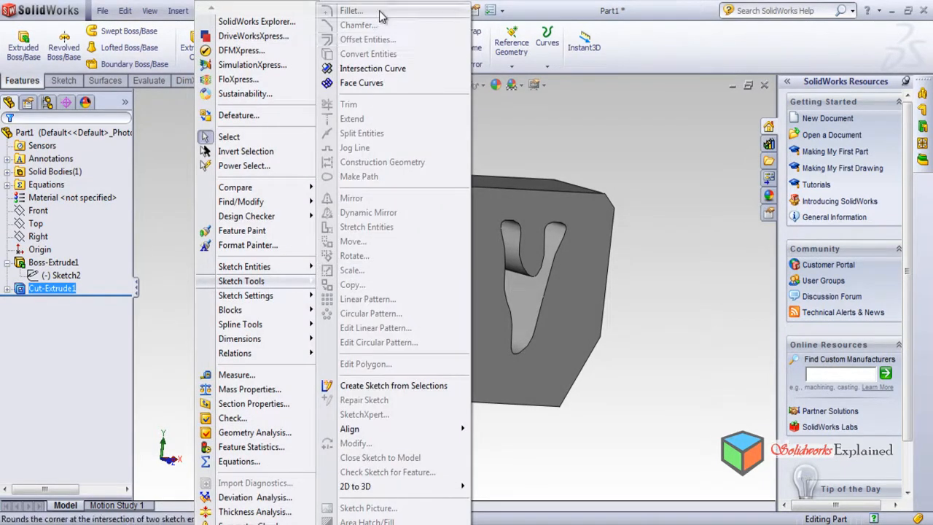
click(711, 219)
middle_drag(602, 348, 602, 318)
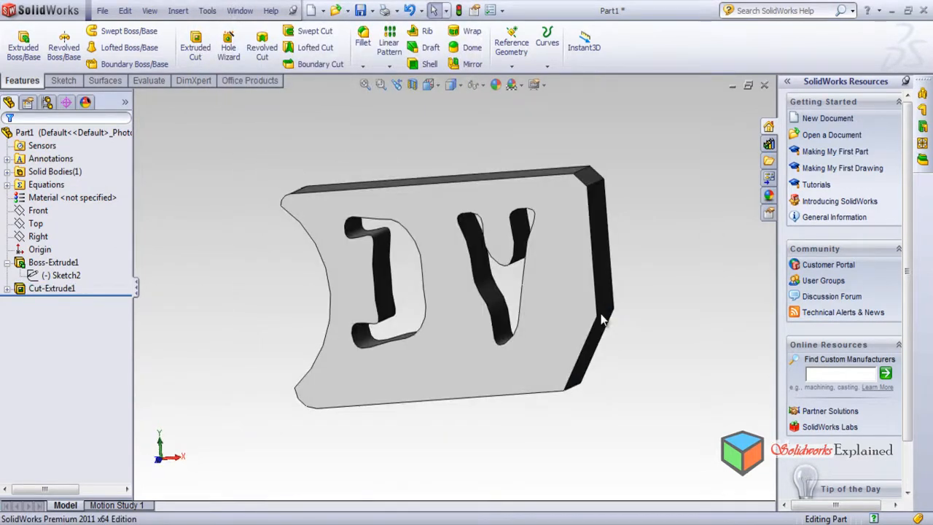
middle_drag(322, 296, 339, 214)
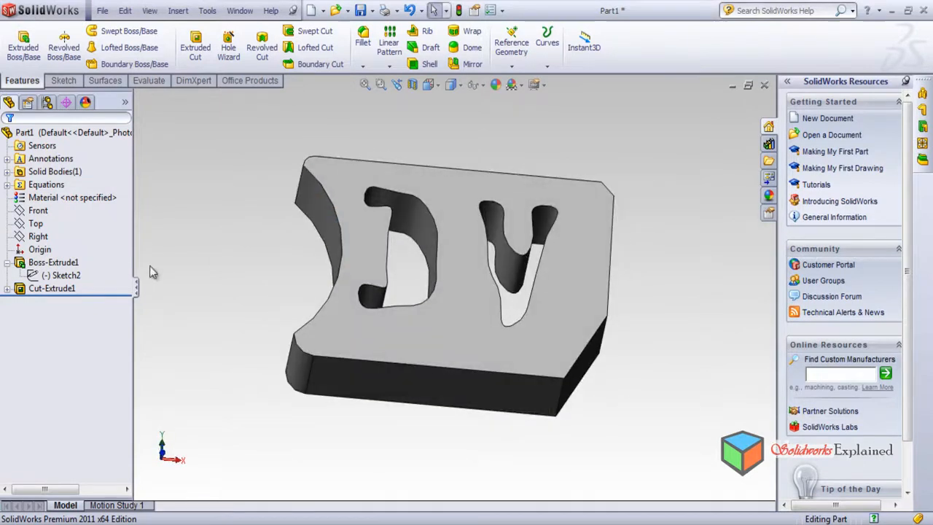
Open Sketch2 of the block's base extrusion for editing and view it normal to the sketch plane.
click(57, 291)
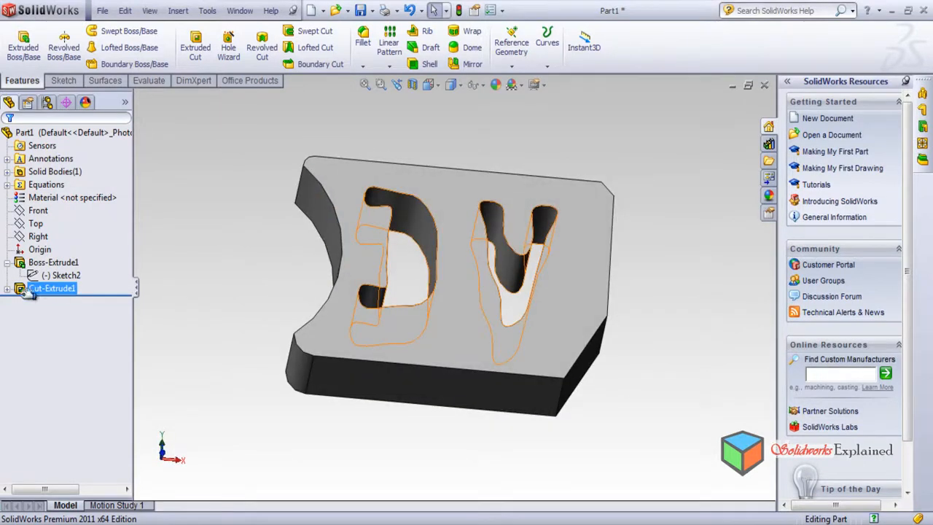
click(36, 277)
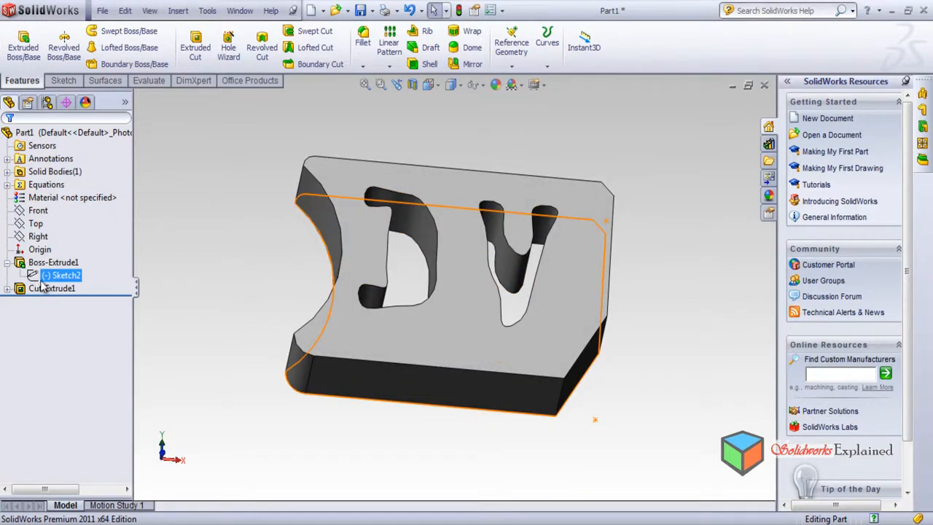
click(53, 245)
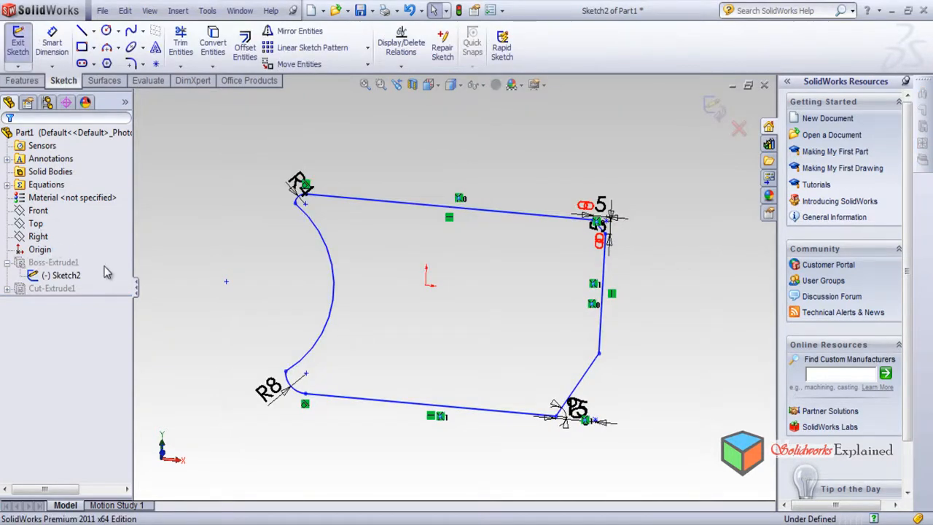
click(66, 277)
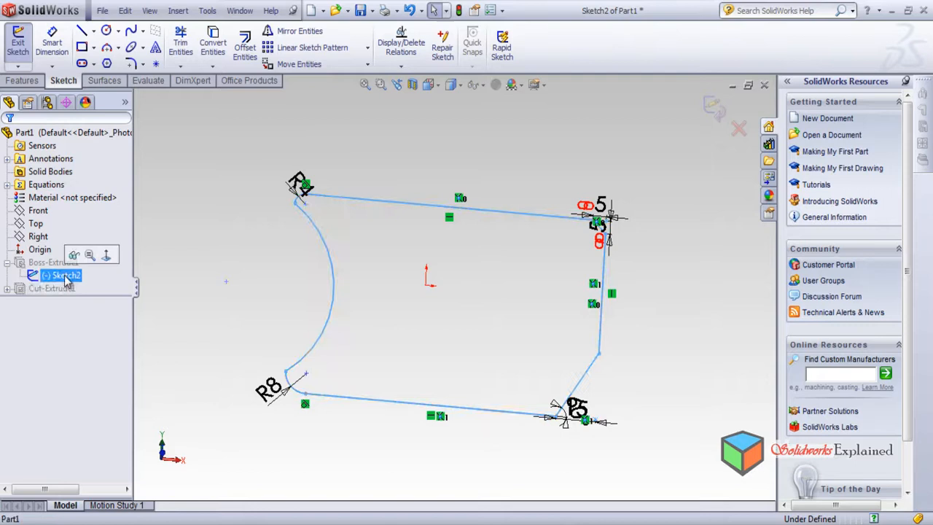
click(106, 254)
scroll(489, 219, down, 1)
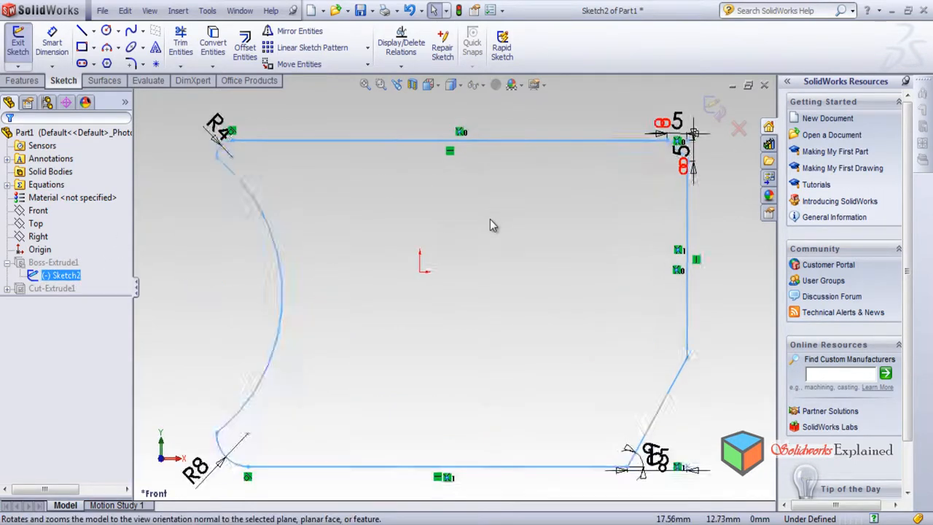
scroll(490, 219, up, 2)
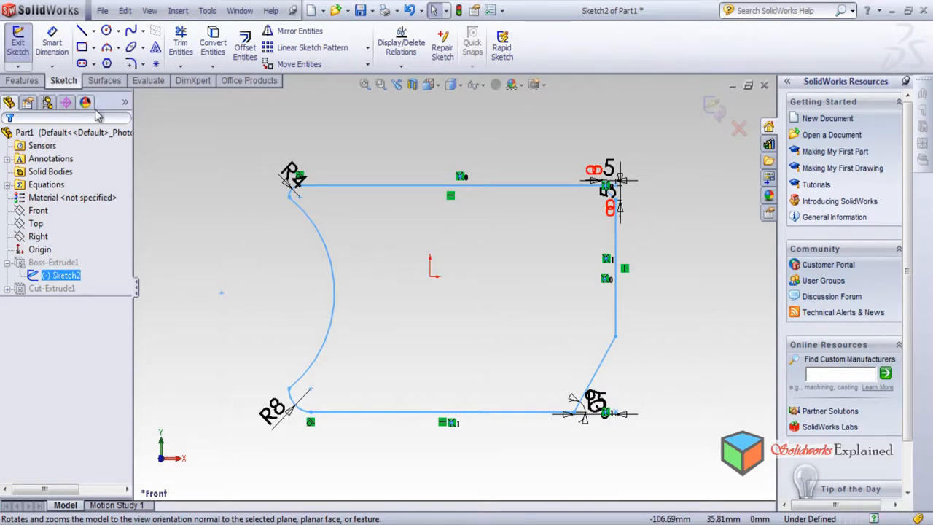
Dimension the upper horizontal line of the block profile with a length of 110 mm.
click(52, 43)
click(500, 189)
click(459, 129)
text(110)
key(Return)
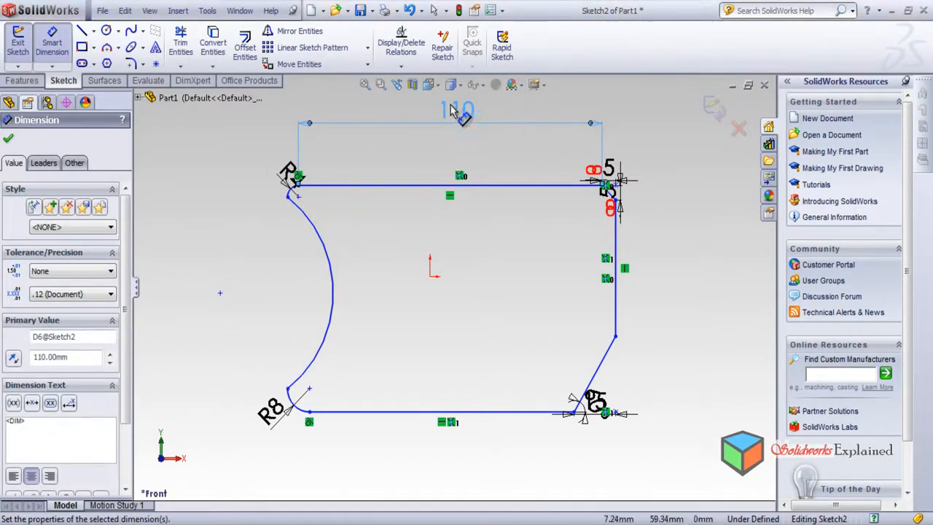
Set the upper horizontal line's length to 100 mm.
double_click(454, 109)
text(100)
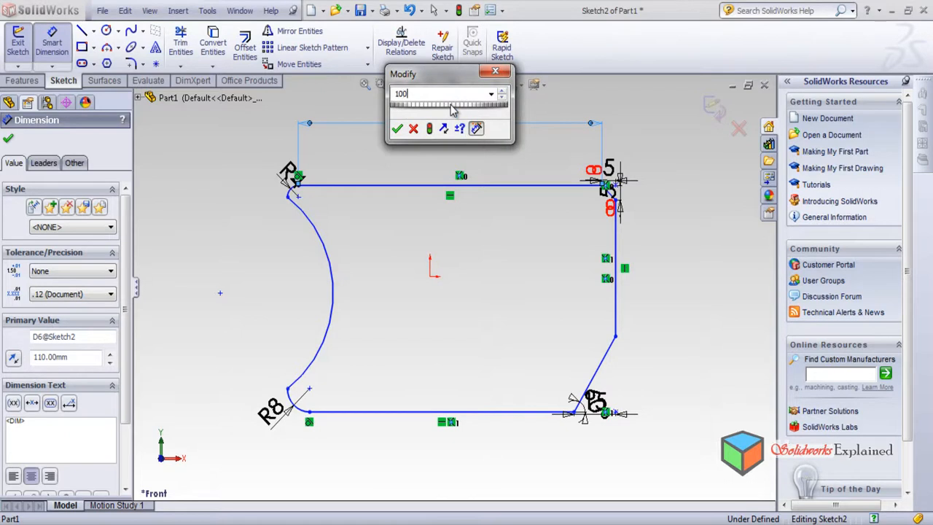
key(Return)
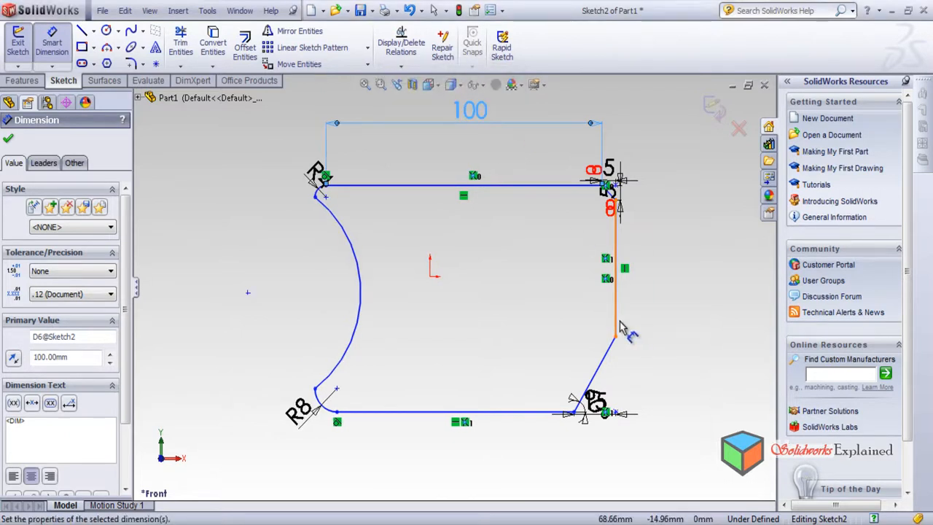
Dimension the distance between the profile's upper and lower horizontal lines, set it to 100 mm, and end dimensioning.
click(519, 186)
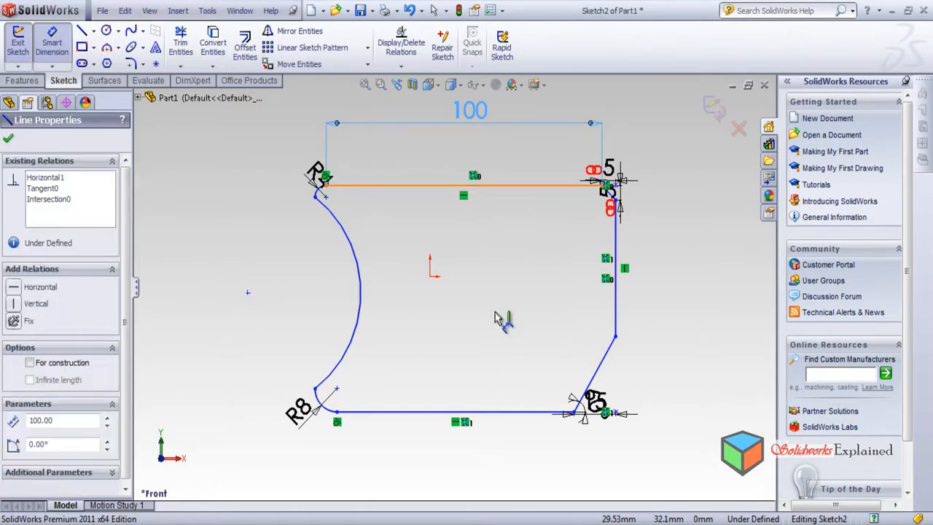
click(506, 413)
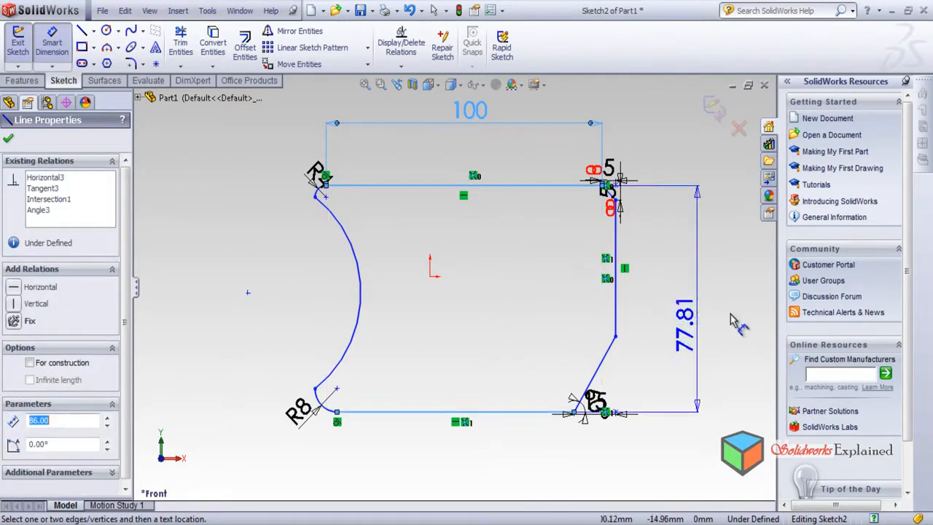
click(724, 286)
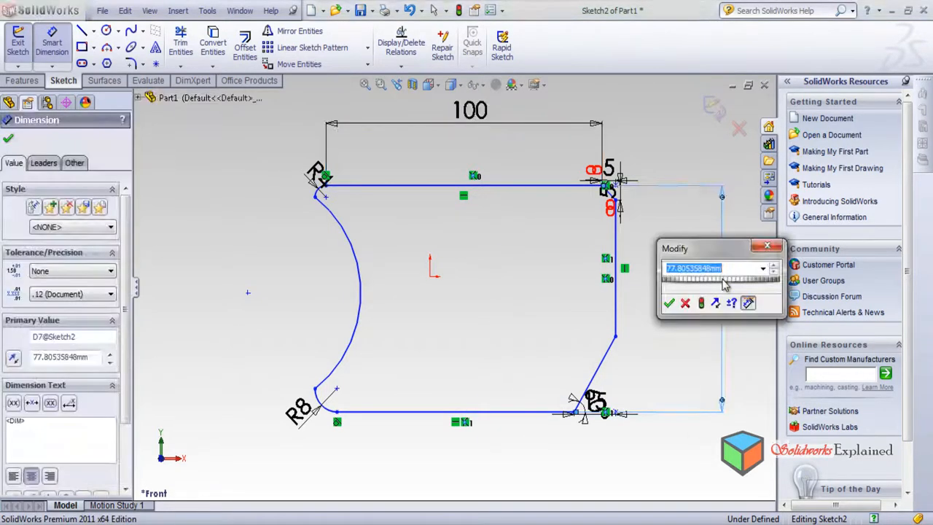
text(100)
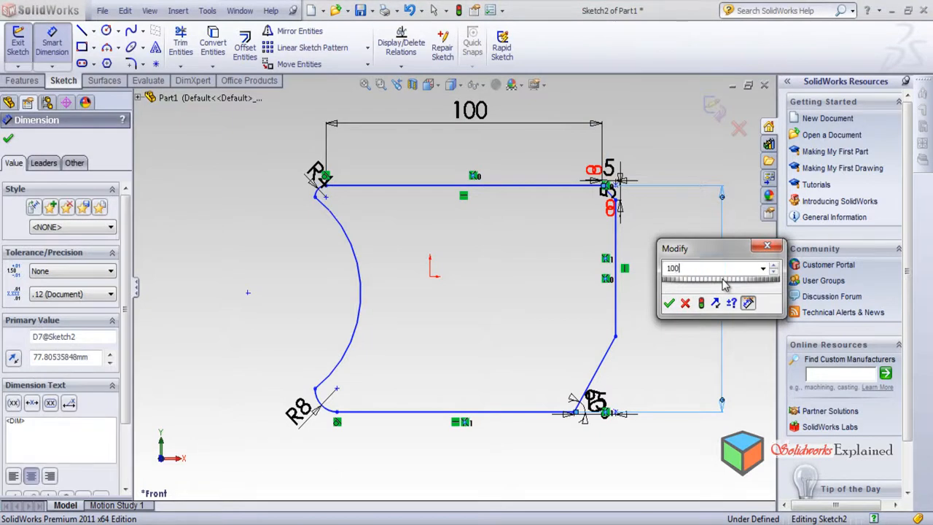
key(Return)
scroll(690, 288, up, 3)
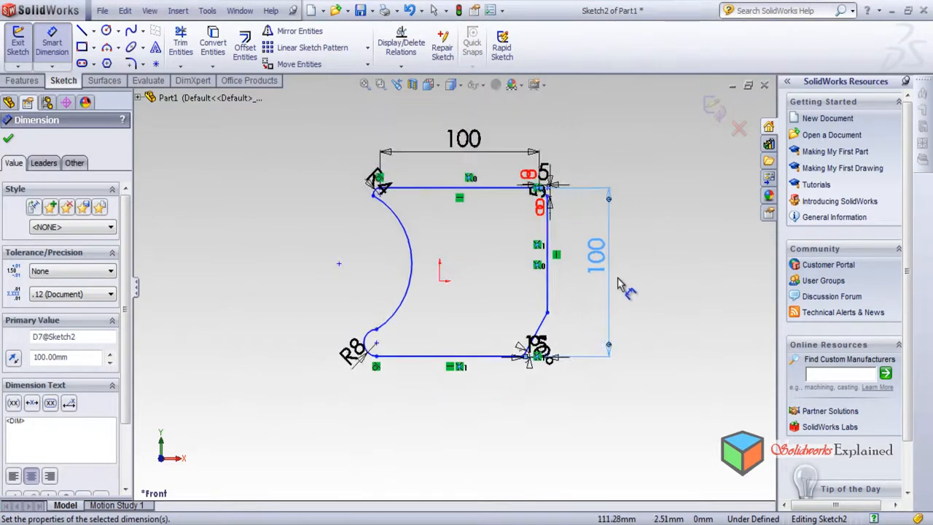
scroll(576, 261, down, 2)
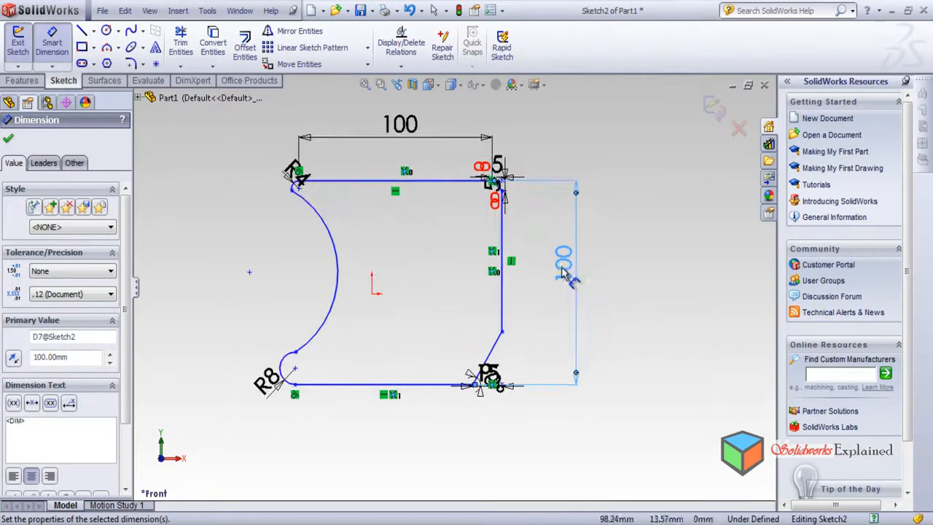
click(9, 138)
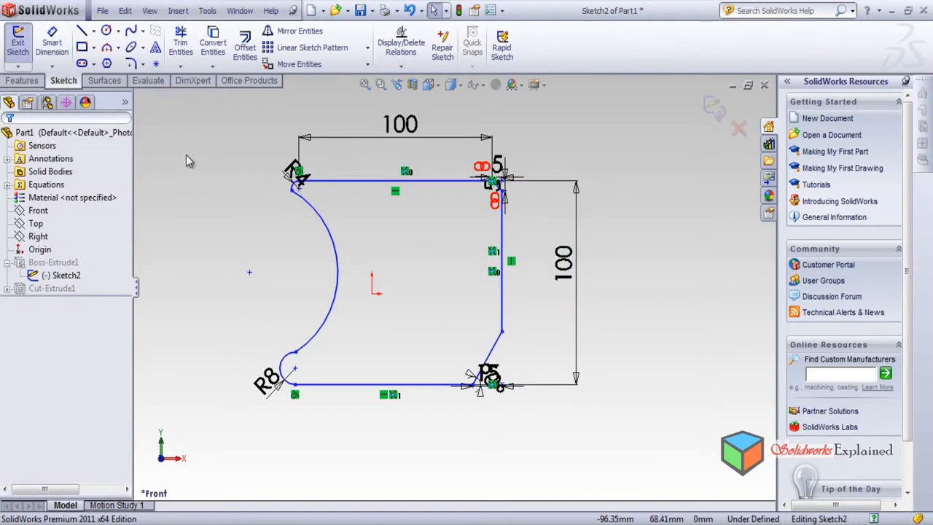
Offset the whole block profile outward by 10 mm with Offset Entities, keeping Select chain and Add dimensions enabled.
click(207, 10)
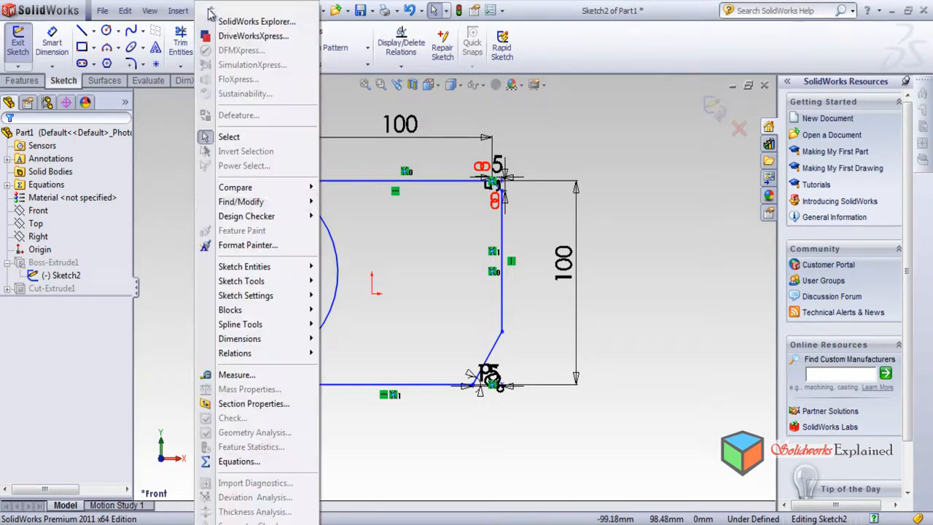
mouse_move(277, 281)
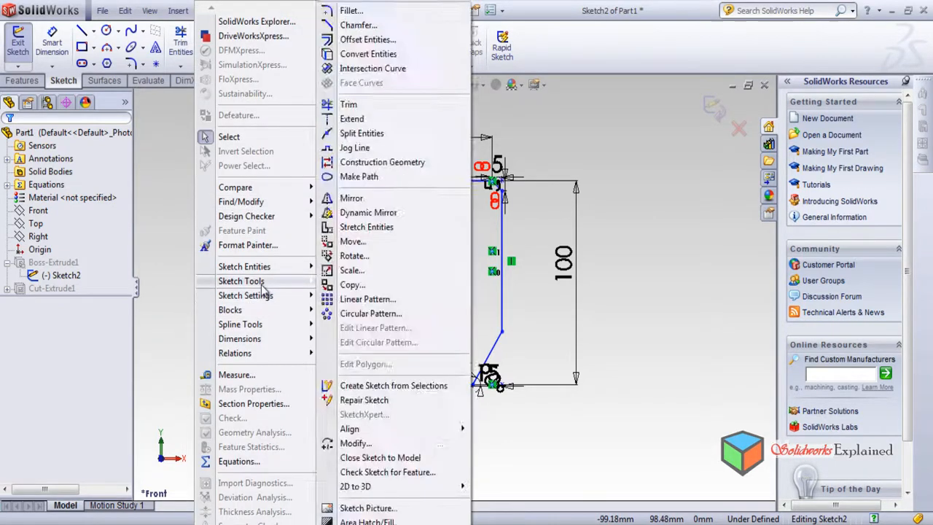
click(368, 39)
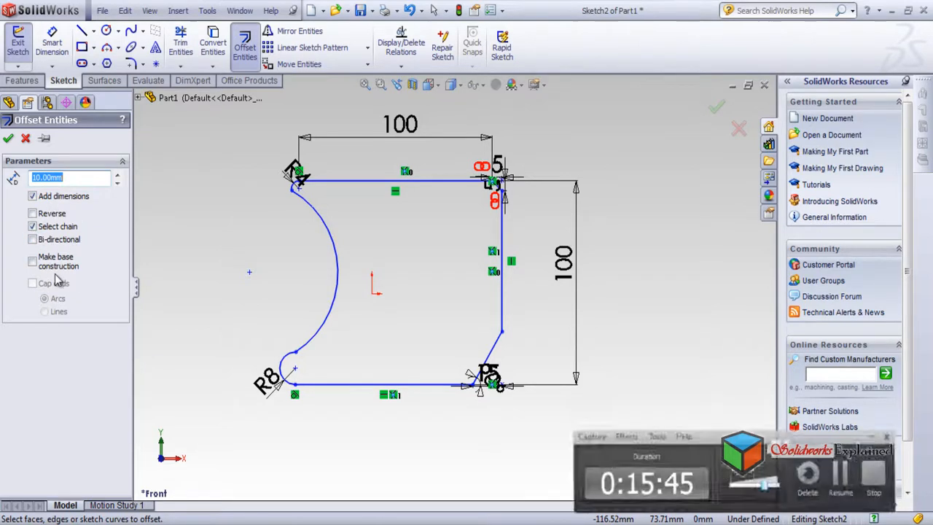
click(373, 188)
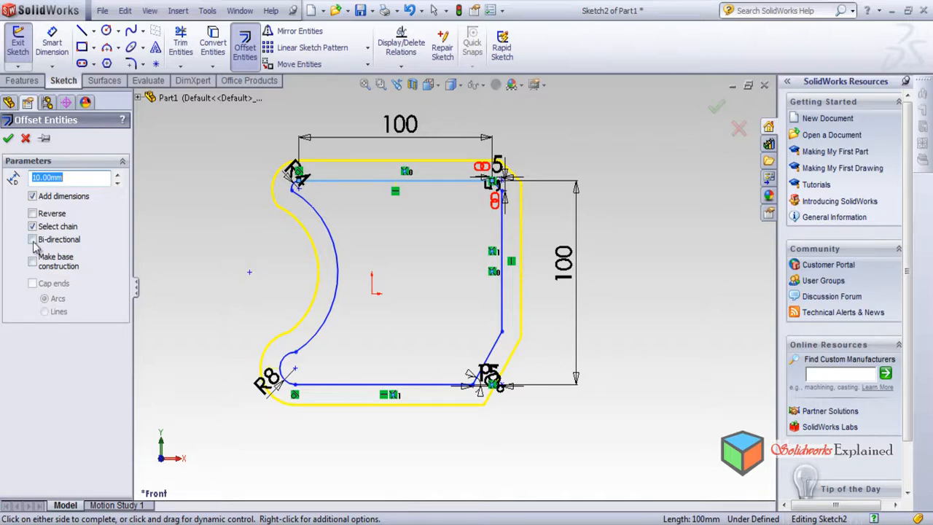
scroll(371, 181, down, 3)
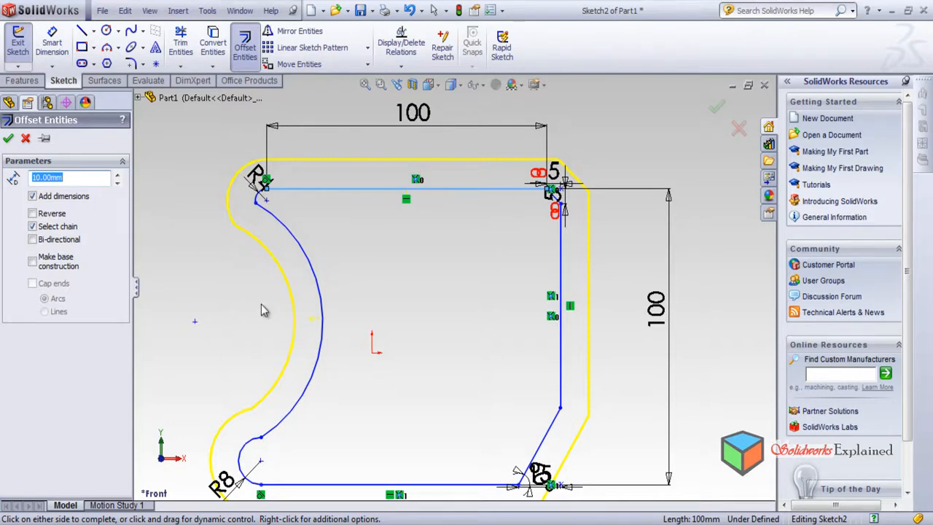
click(8, 137)
scroll(286, 230, down, 3)
scroll(302, 235, up, 3)
scroll(452, 272, up, 2)
scroll(541, 337, down, 2)
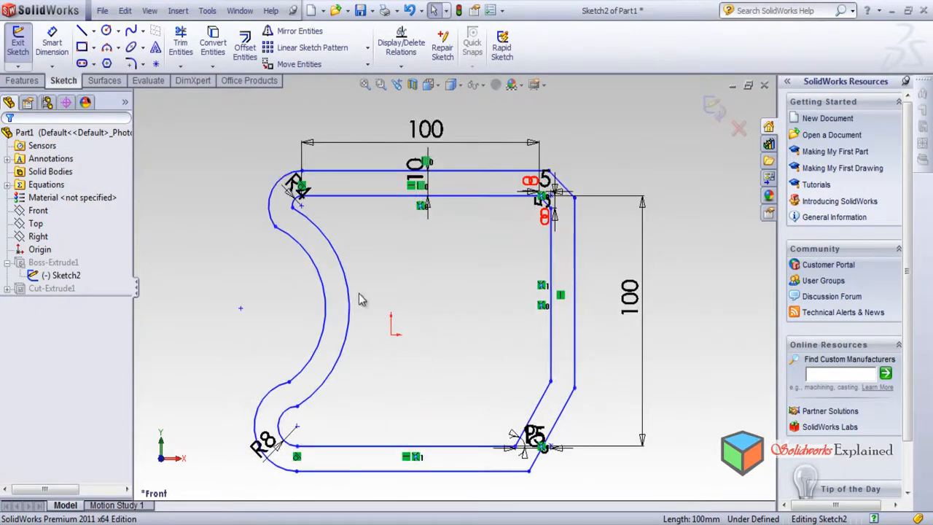
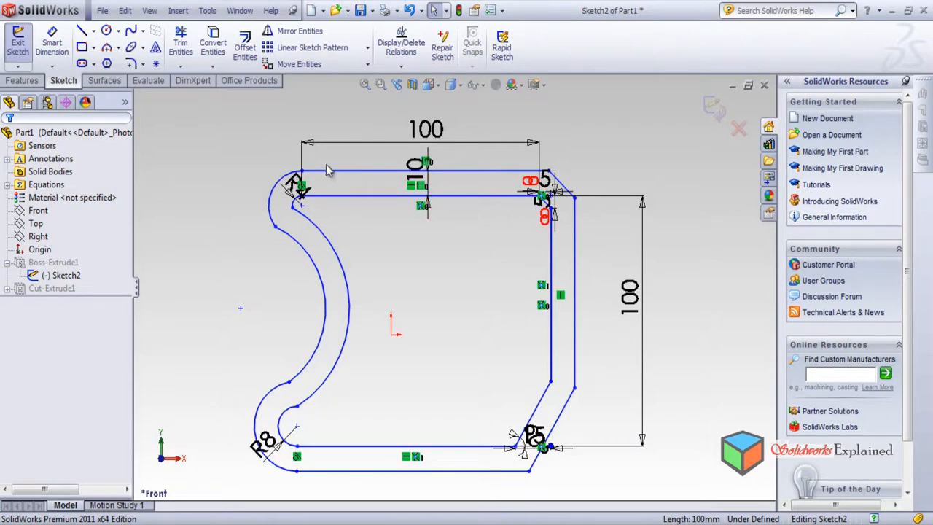
Delete the inner profile's upper horizontal line and its large concave arc, accepting the loss of associated dimensions.
click(326, 203)
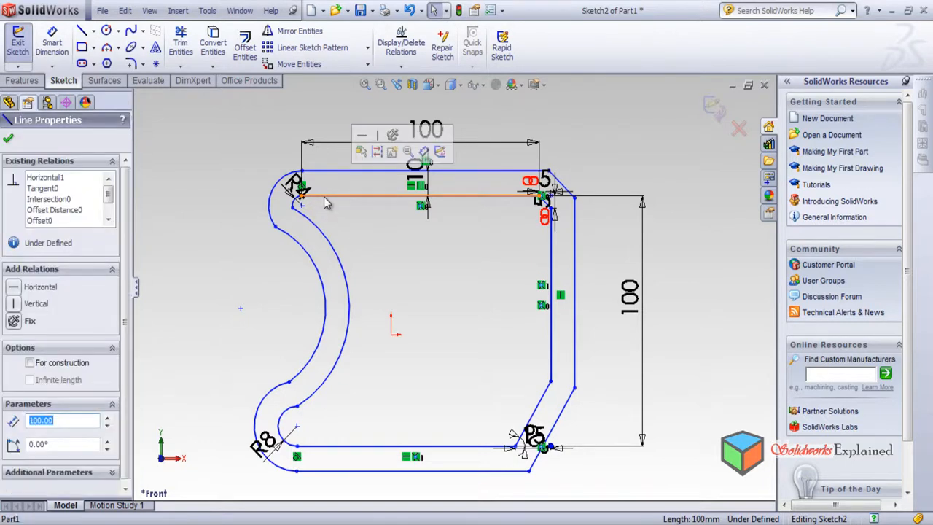
key(Delete)
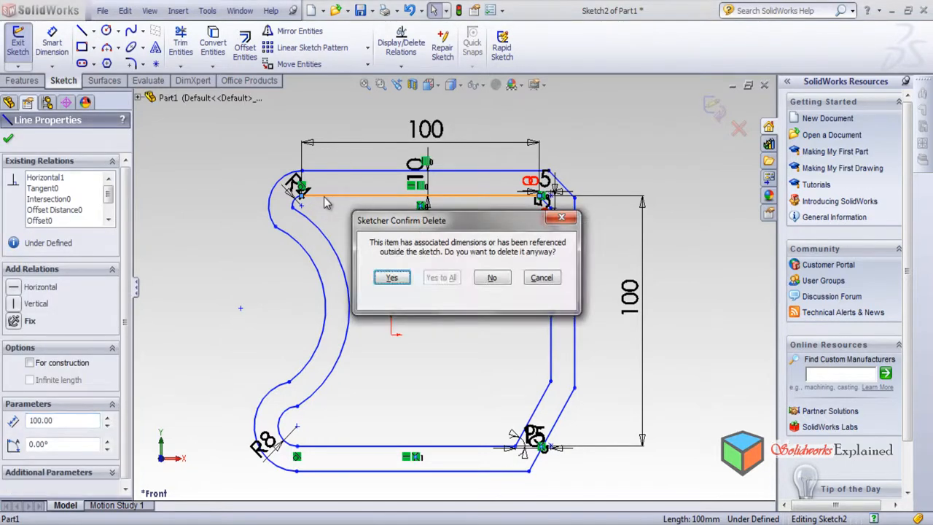
click(391, 277)
click(345, 275)
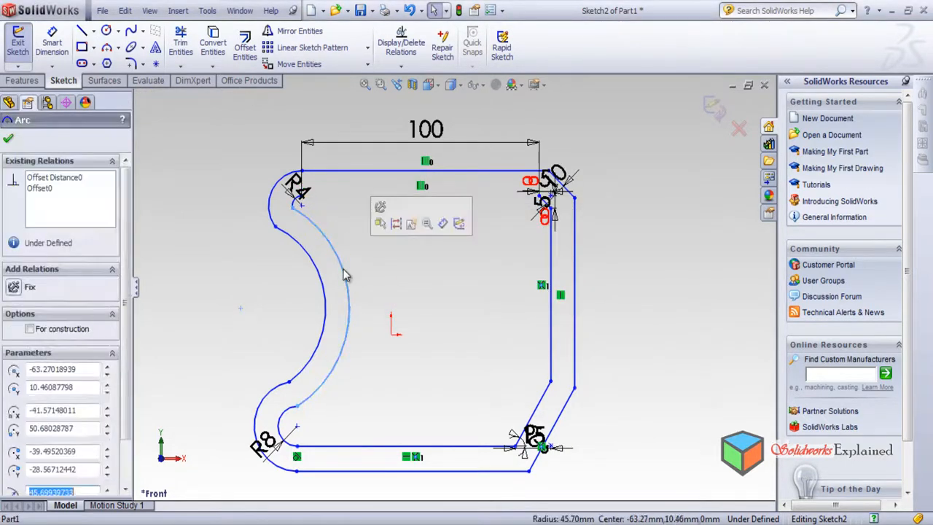
key(Escape)
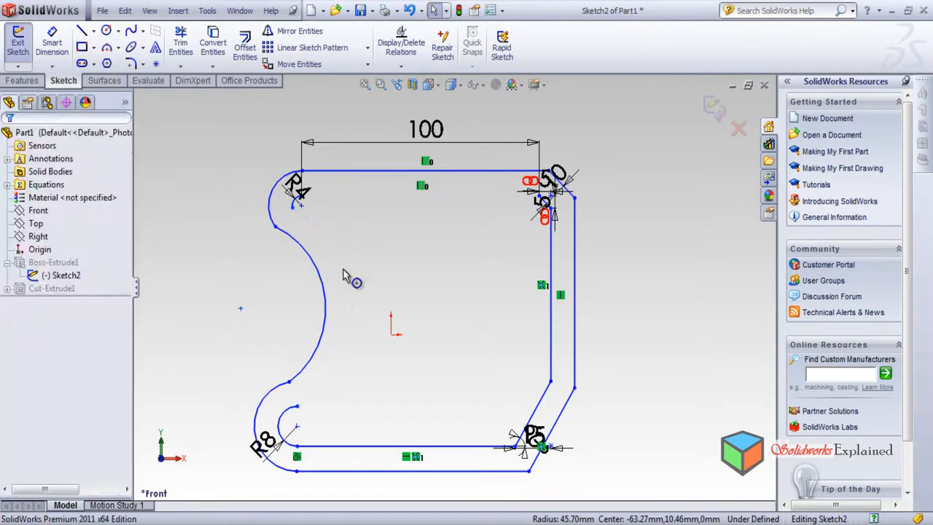
Delete the inner profile's small R4 fillet arc together with its radius dimension.
click(296, 206)
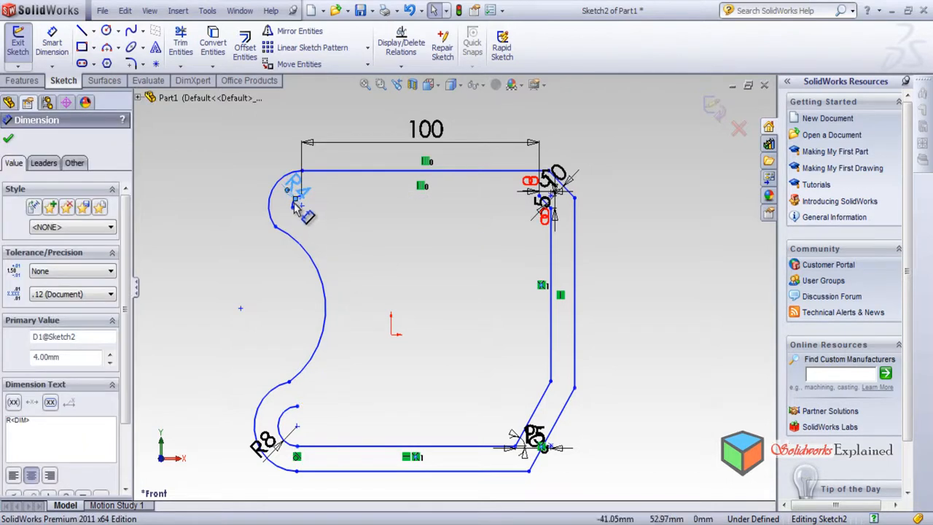
scroll(292, 206, up, 2)
scroll(430, 279, down, 6)
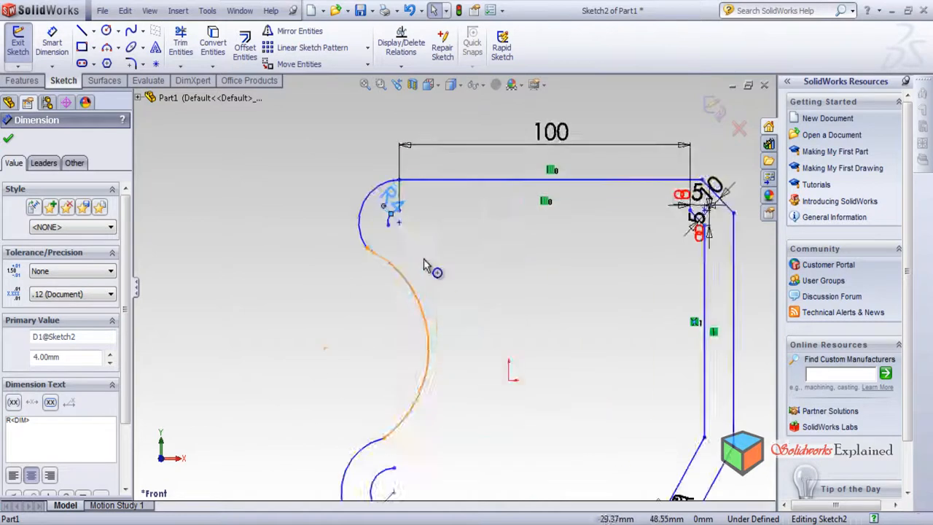
click(373, 234)
click(372, 219)
key(Delete)
click(390, 280)
scroll(510, 324, up, 4)
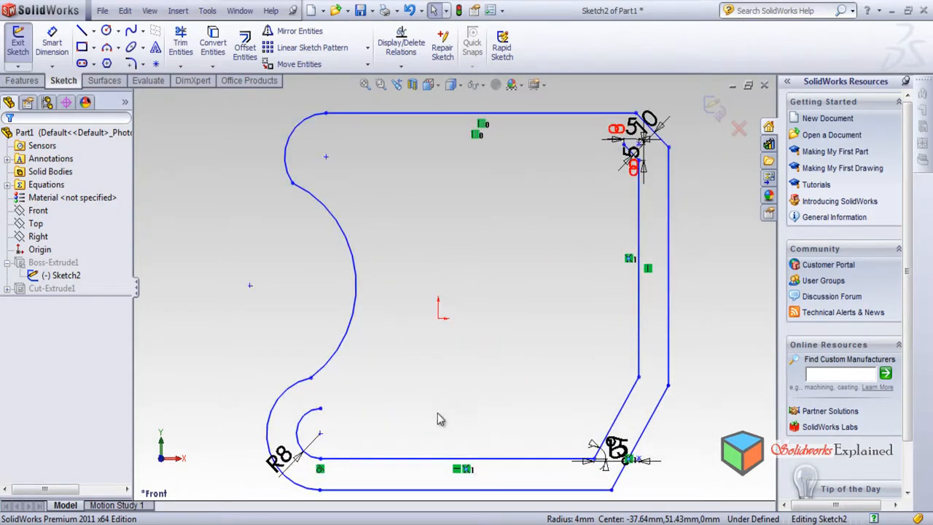
Delete the rest of the inner profile together: R8 arc, lower line, slanted line, vertical line and upper chamfer line, including their dimensions.
click(298, 429)
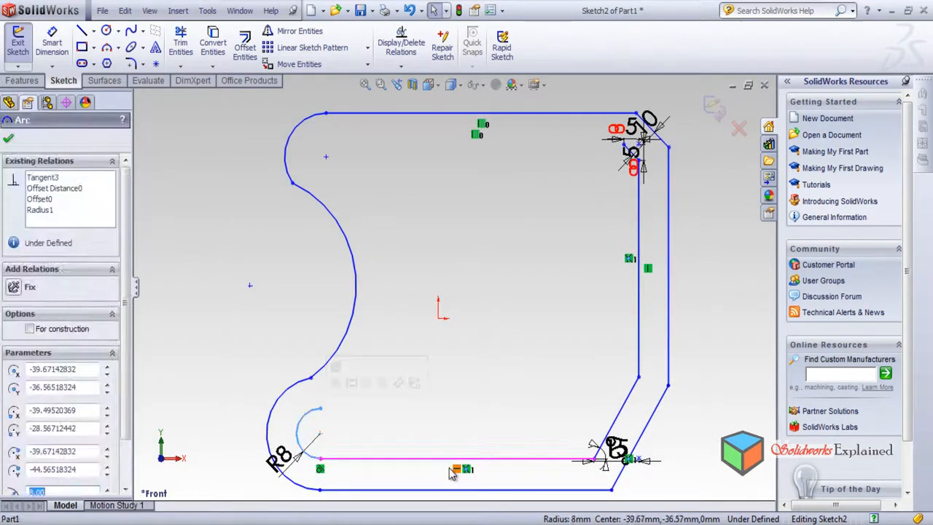
ctrl+click(379, 468)
ctrl+click(626, 400)
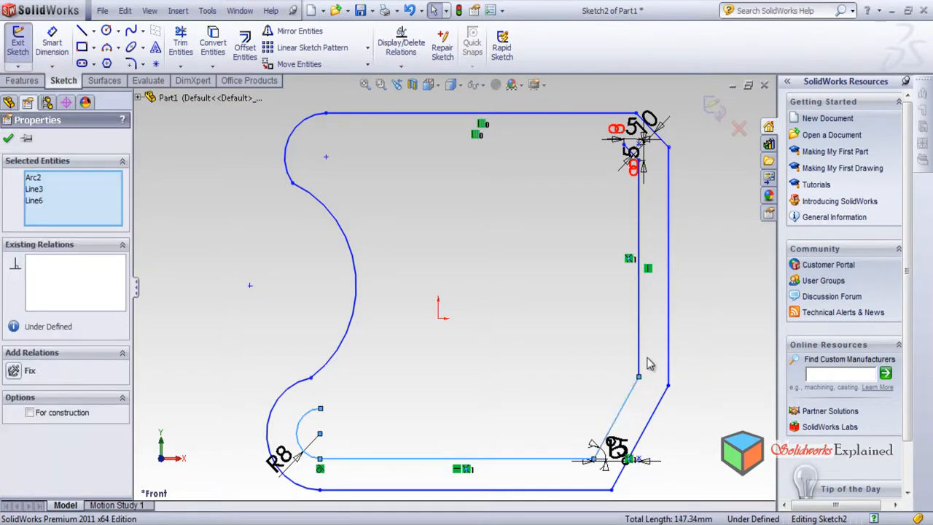
ctrl+click(639, 359)
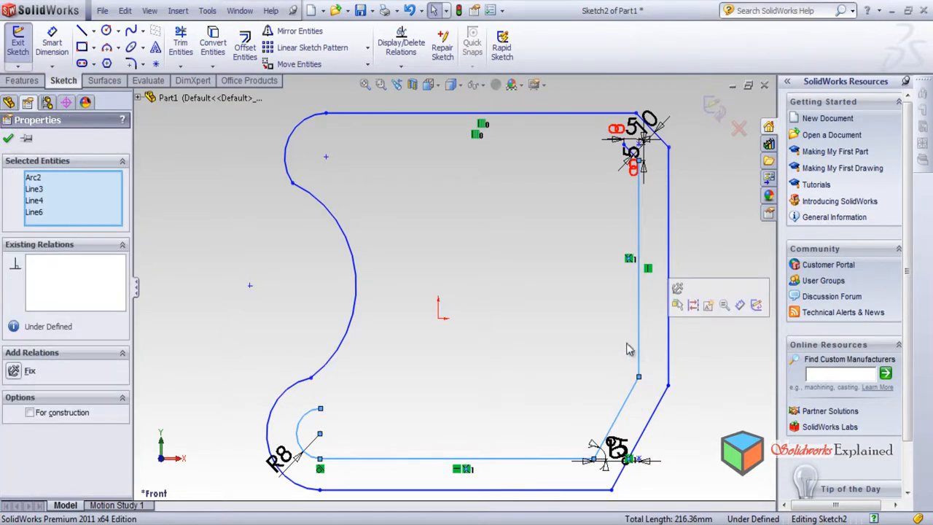
scroll(678, 140, down, 5)
scroll(539, 186, down, 2)
ctrl+click(546, 269)
scroll(480, 333, up, 2)
scroll(481, 337, up, 4)
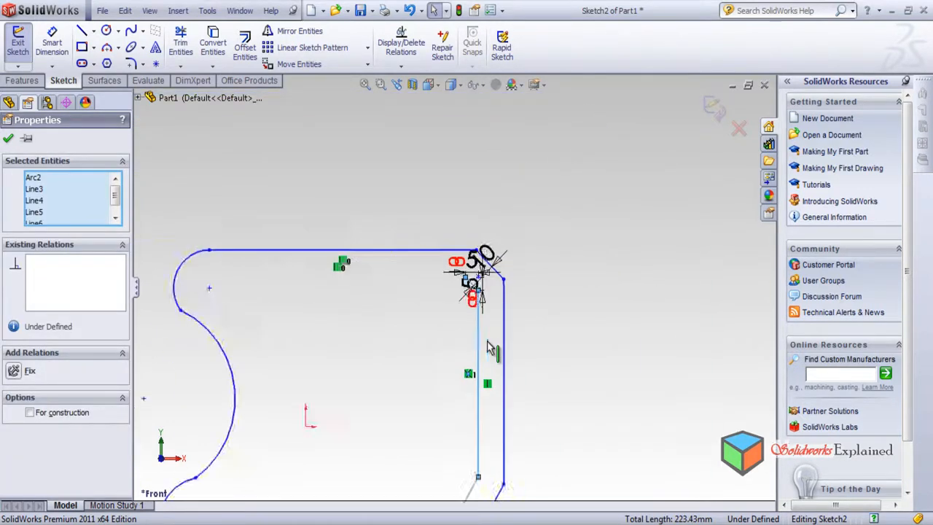
scroll(368, 364, down, 2)
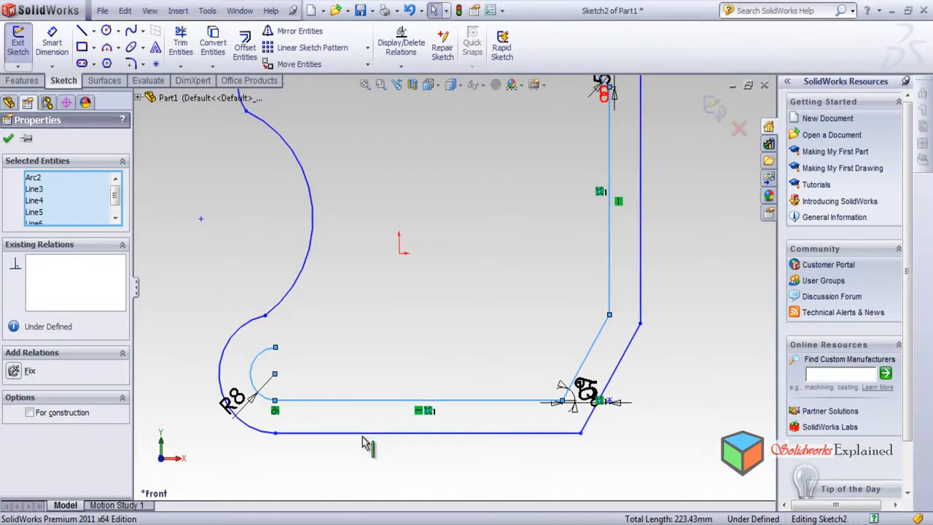
key(Delete)
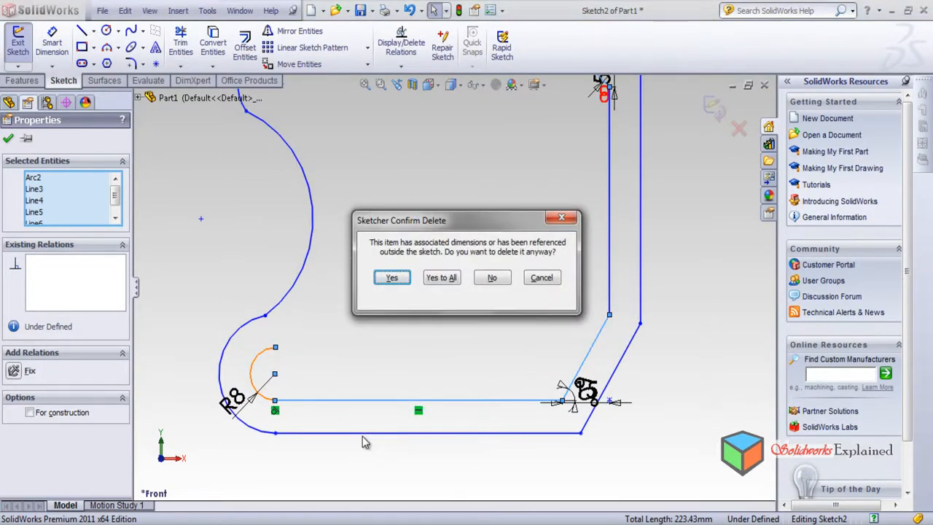
click(440, 279)
Exit the sketch to rebuild the block from the offset profile and view the solid at an angle.
scroll(439, 275, down, 2)
scroll(448, 273, up, 5)
scroll(502, 207, down, 2)
click(711, 114)
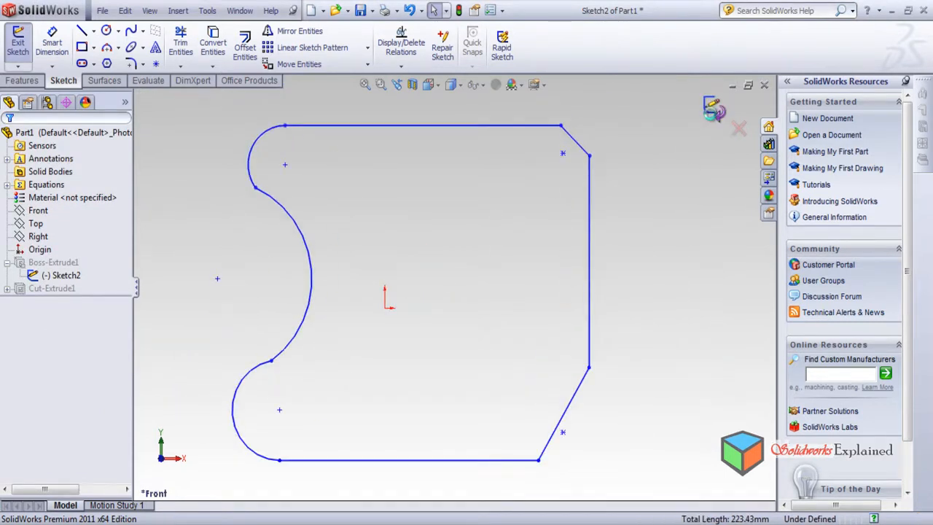
mouse_move(561, 293)
middle_down()
mouse_move(495, 342)
mouse_move(437, 358)
mouse_move(588, 295)
mouse_move(557, 304)
middle_up()
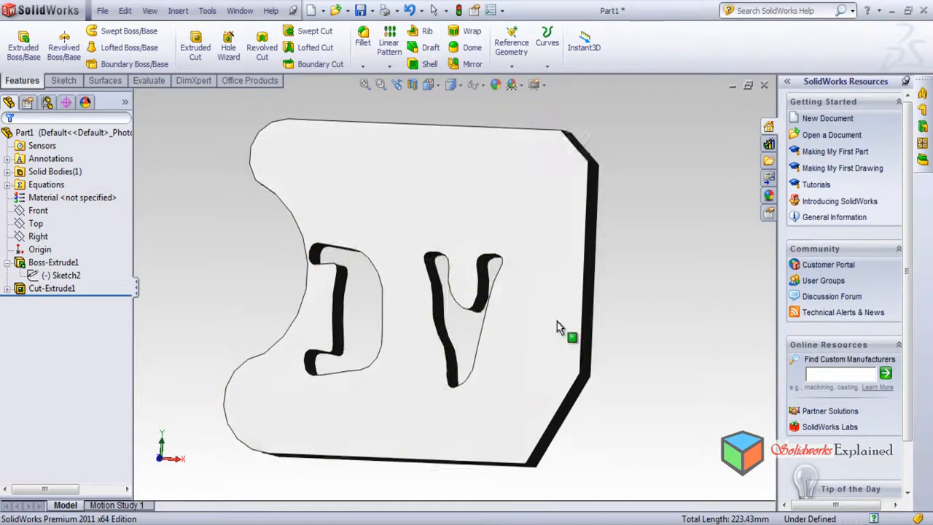
Reopen Sketch2 of the base extrusion and dimension the length of the profile's upper line, keeping its current length.
click(65, 274)
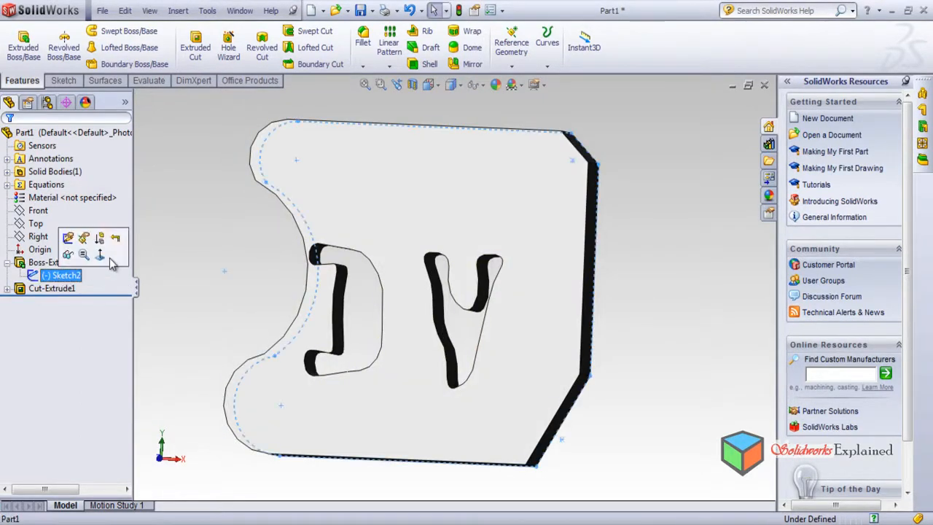
click(67, 239)
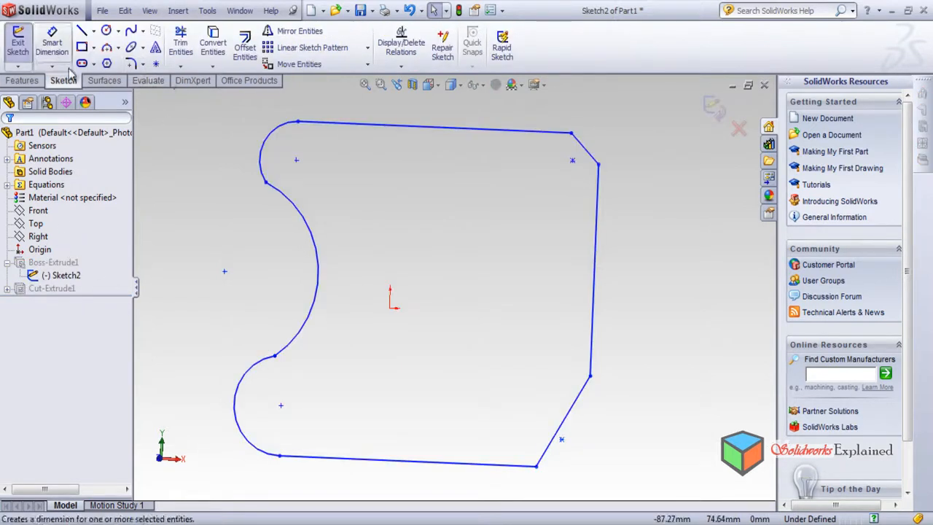
click(52, 42)
click(416, 127)
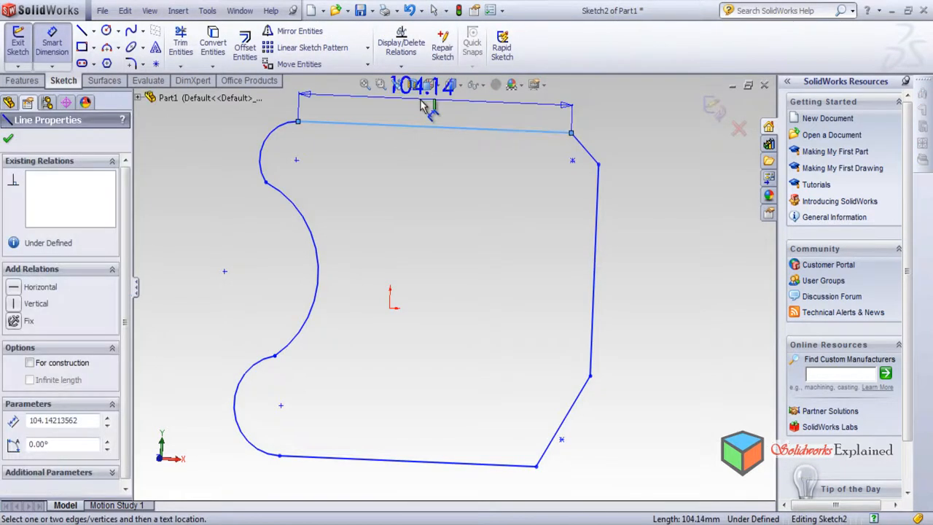
click(420, 105)
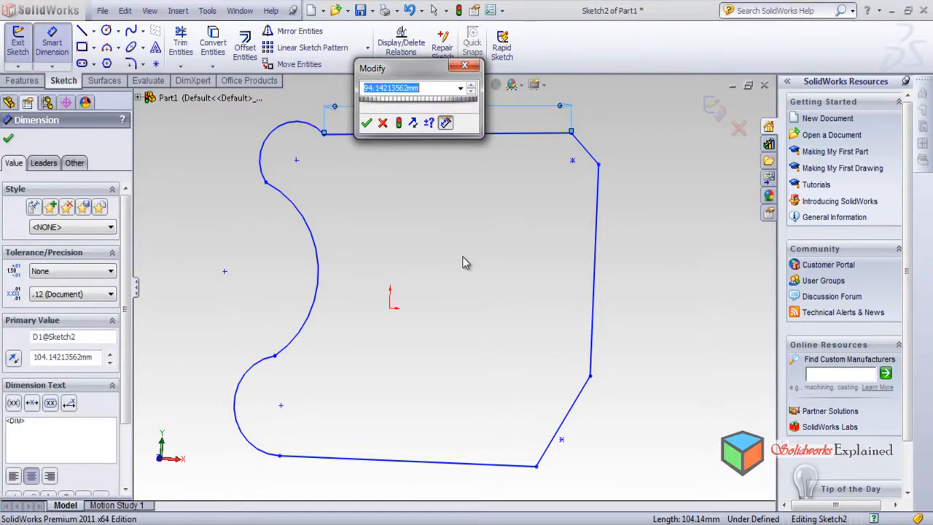
click(725, 115)
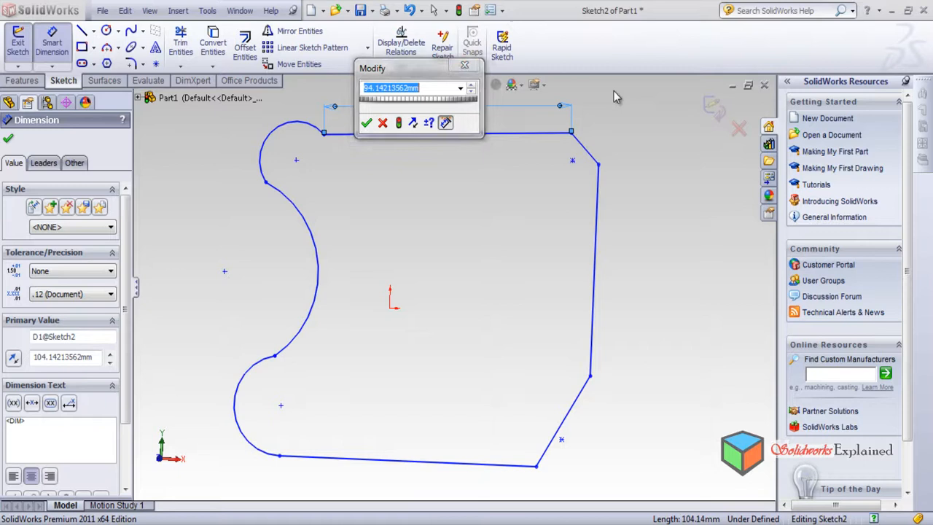
click(472, 63)
Dimension the angle between the profile's upper and lower lines on its chamfered side, keeping the current angle.
scroll(447, 210, up, 2)
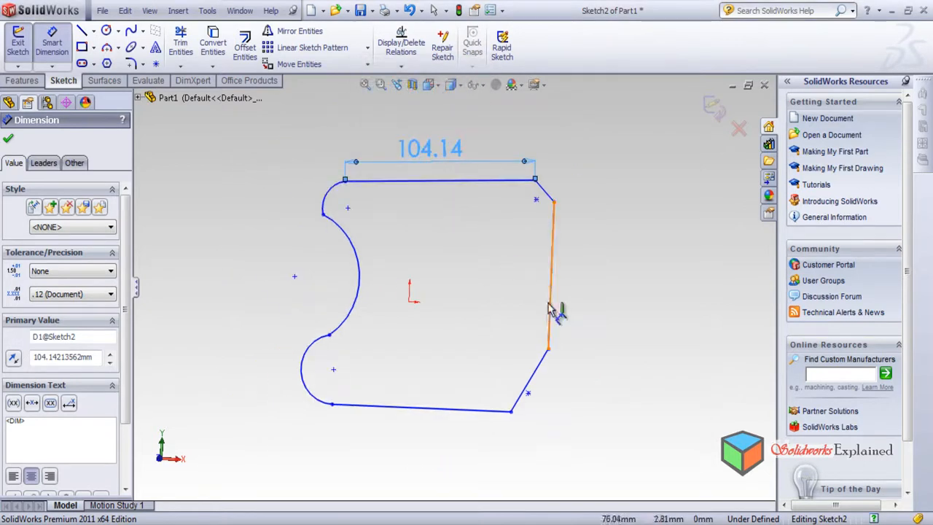
click(447, 180)
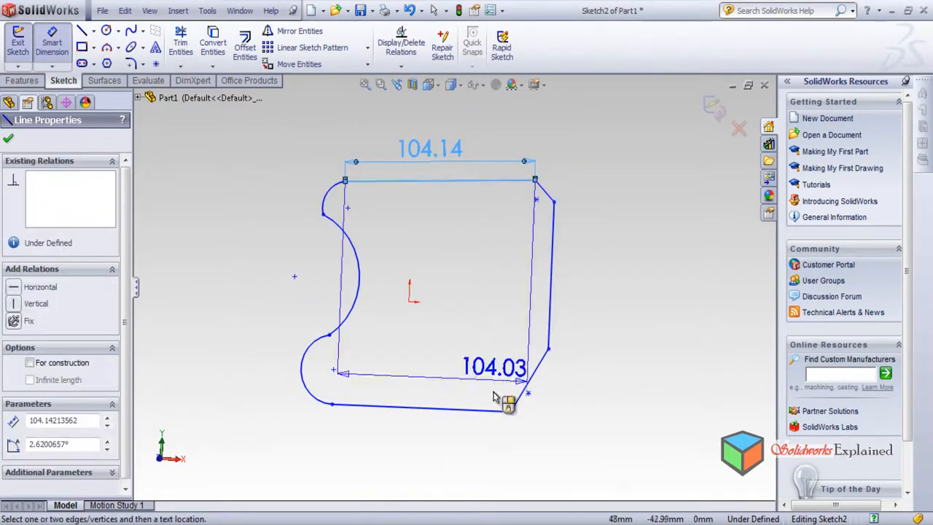
click(480, 411)
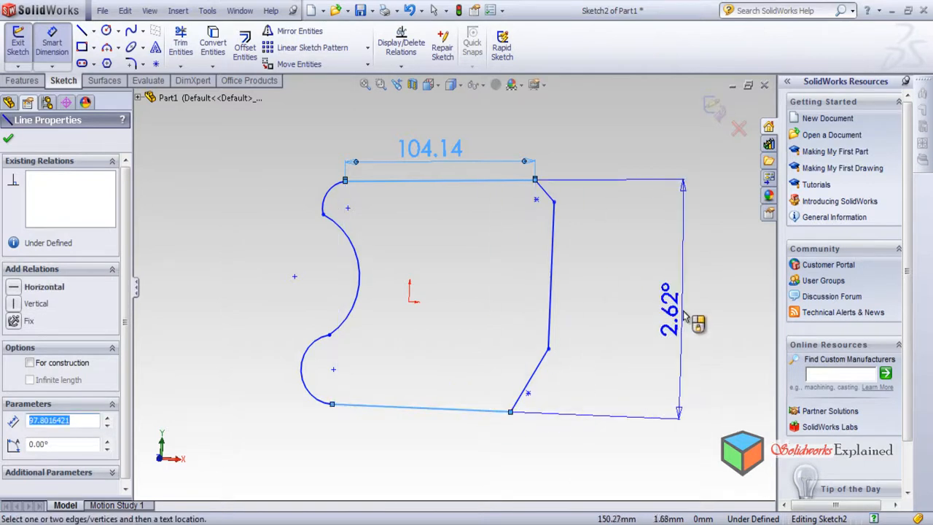
click(684, 314)
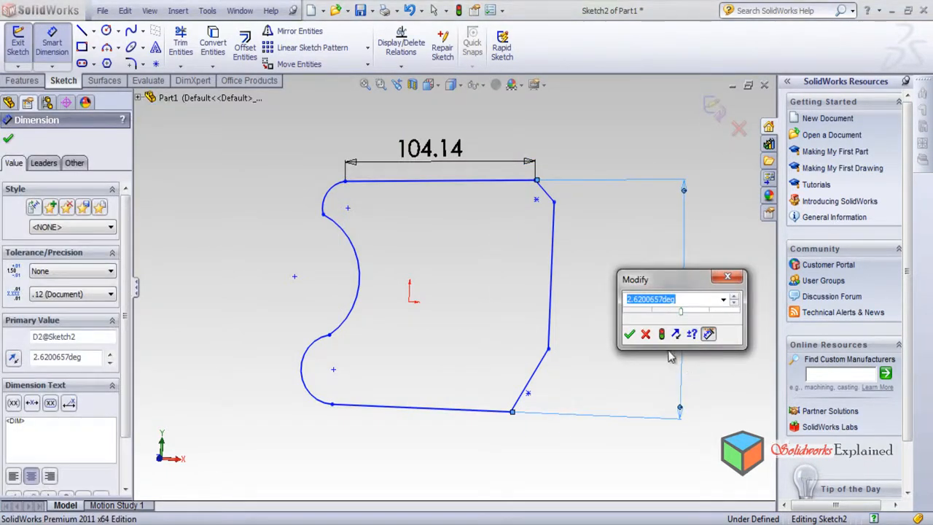
click(727, 277)
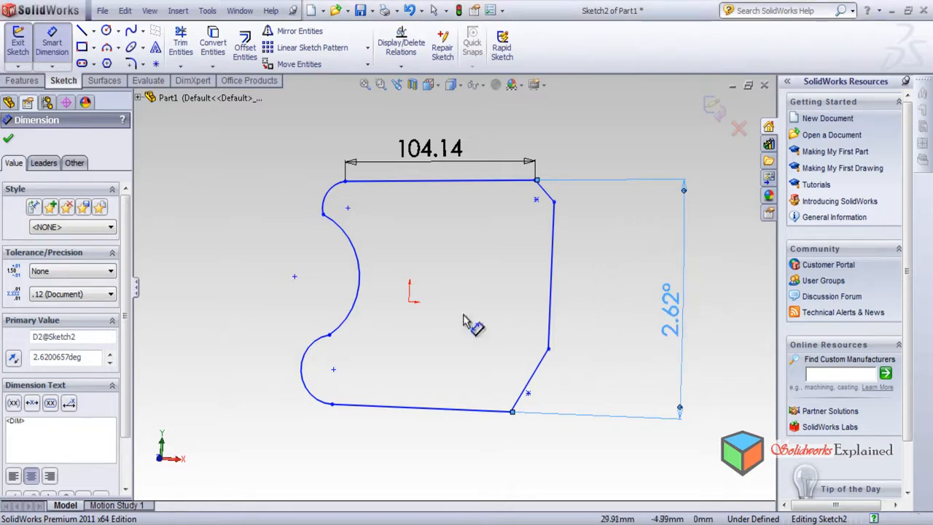
Try to add a second angle dimension between the upper and lower lines on the profile's concave side.
click(402, 182)
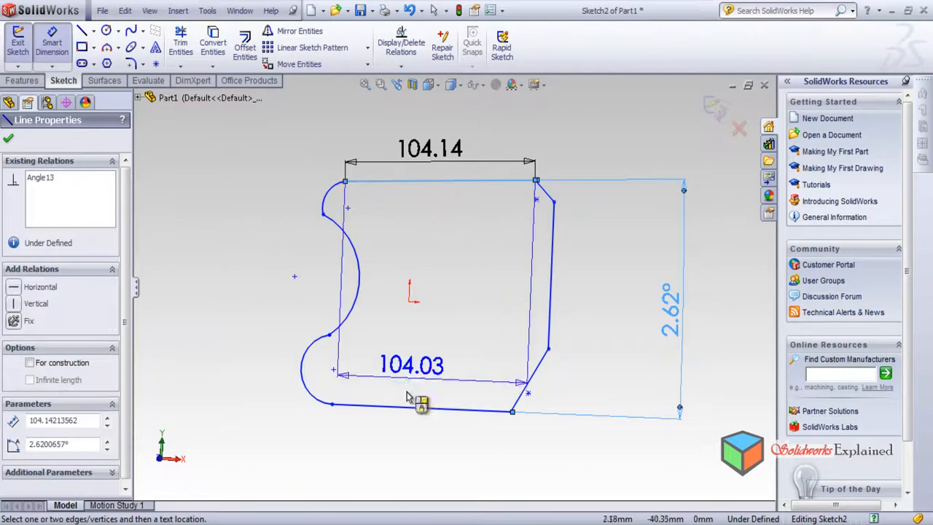
click(405, 407)
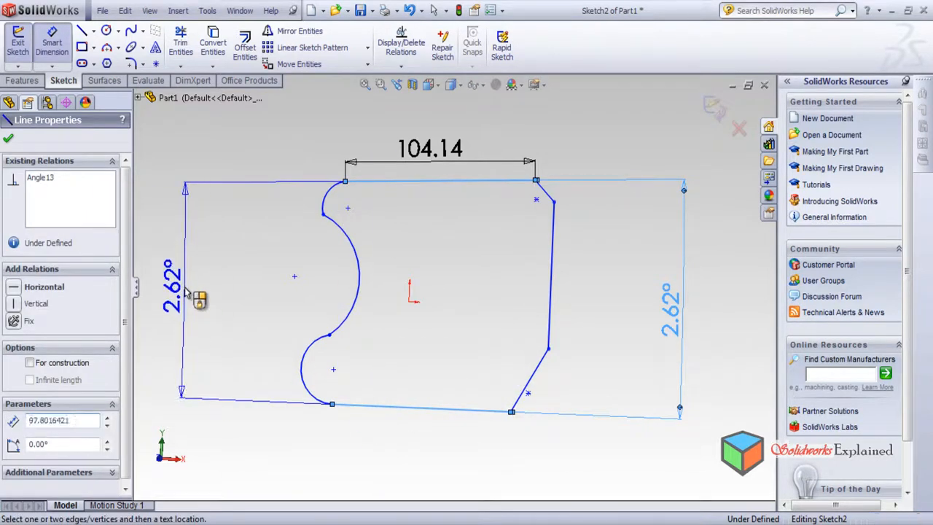
click(195, 297)
click(631, 221)
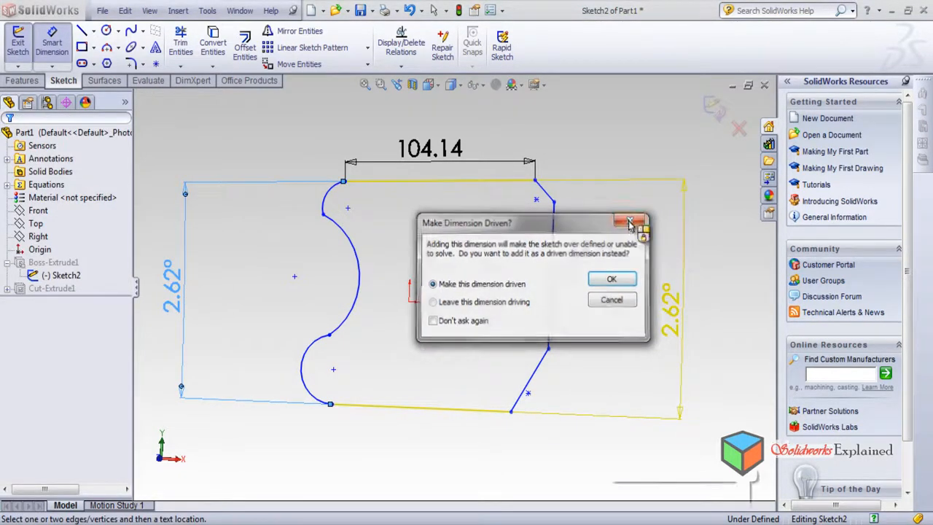
Dimension the length of the near-vertical line between the two chamfers, keeping its current length.
click(553, 290)
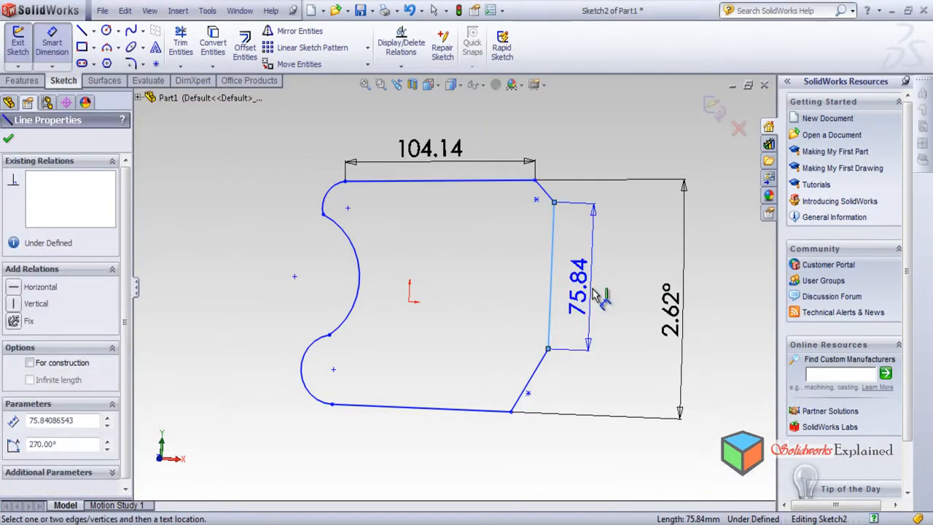
click(621, 277)
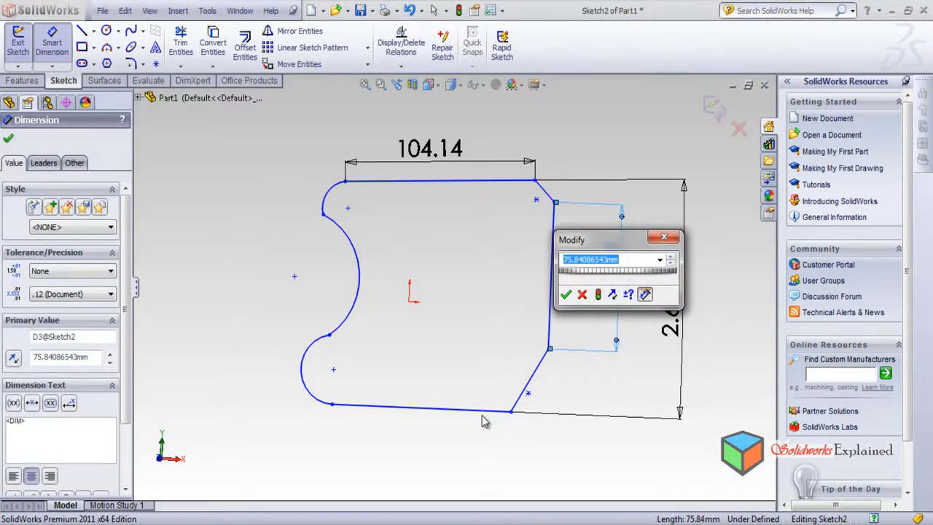
key(Return)
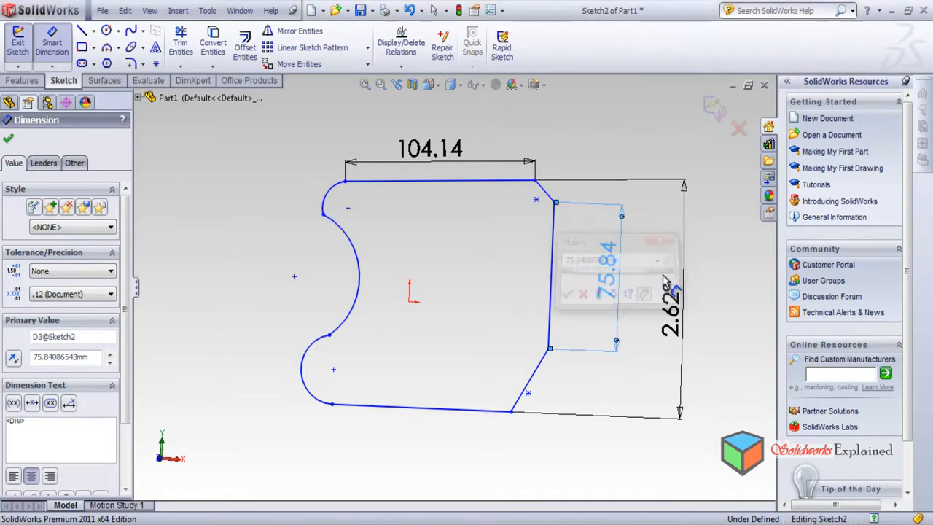
Dimension the distance from the profile's lower line to the lower endpoint of the near-vertical line, keeping the current value.
click(470, 420)
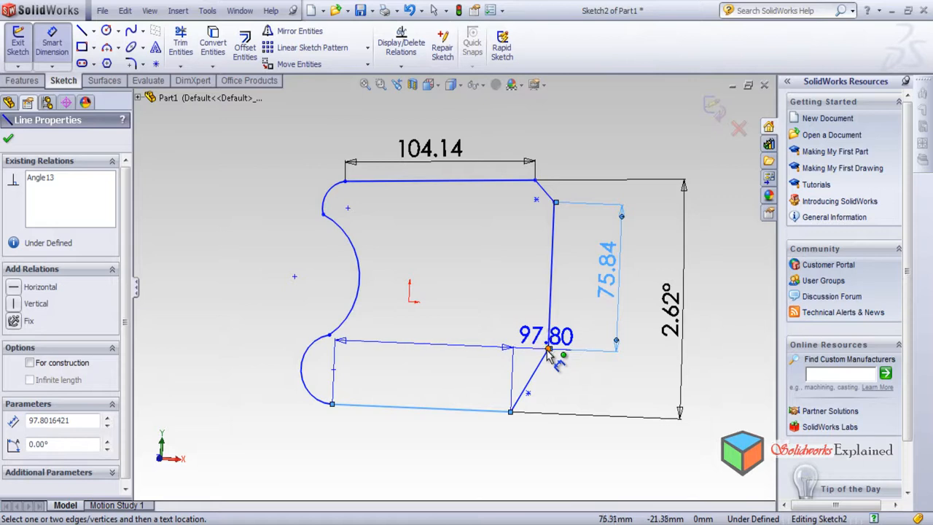
click(551, 350)
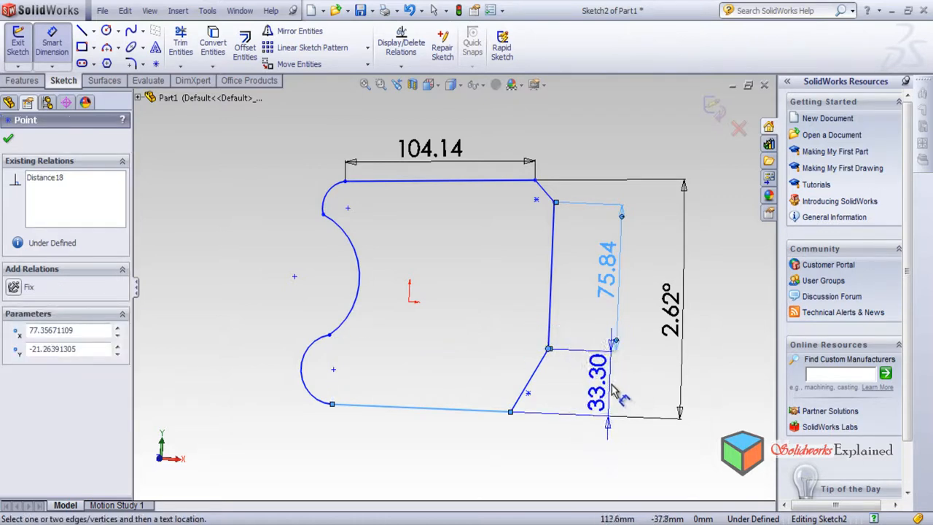
click(590, 377)
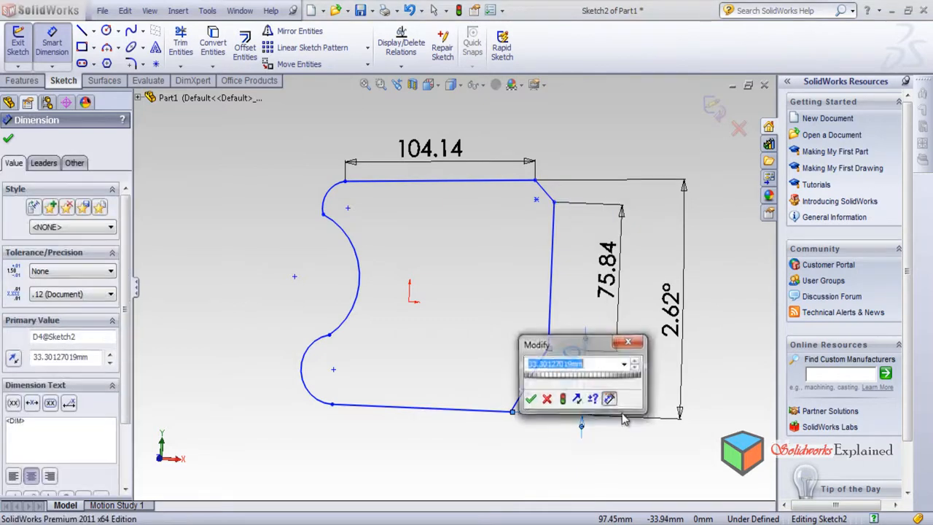
key(Return)
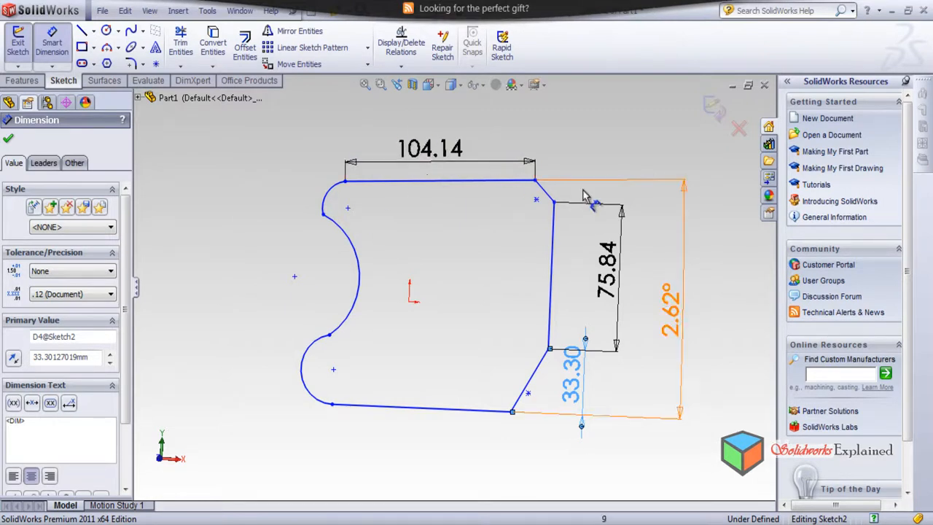
Dimension the distance from the profile's upper line to the near-vertical line's upper endpoint, keeping the current value, and finish dimensioning.
click(531, 181)
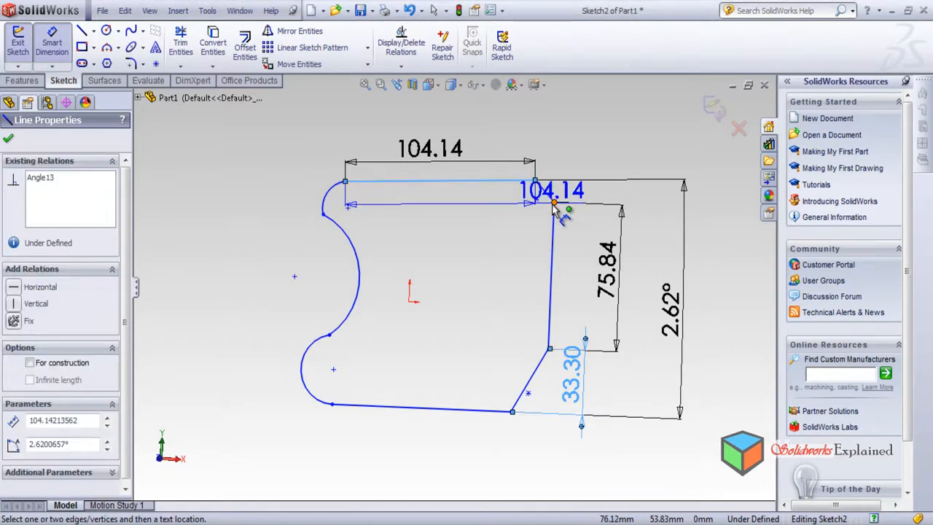
click(554, 202)
click(603, 188)
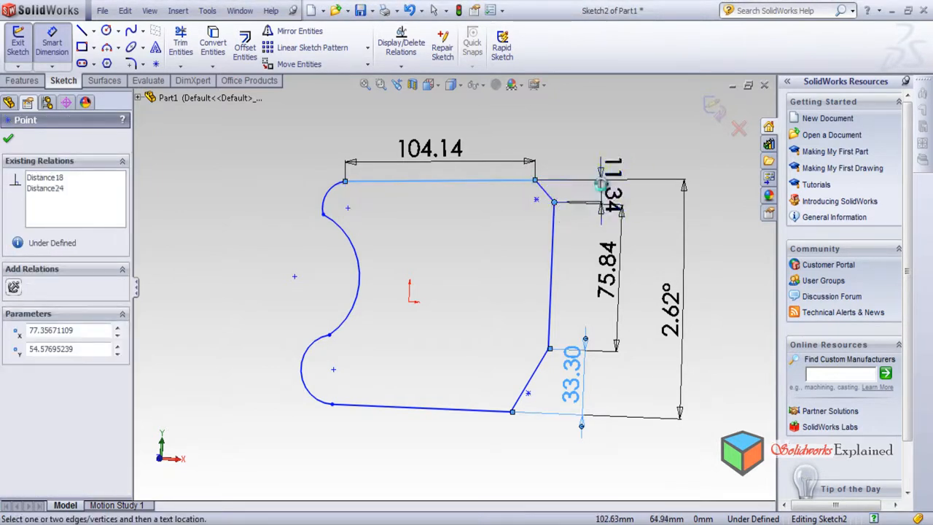
key(Return)
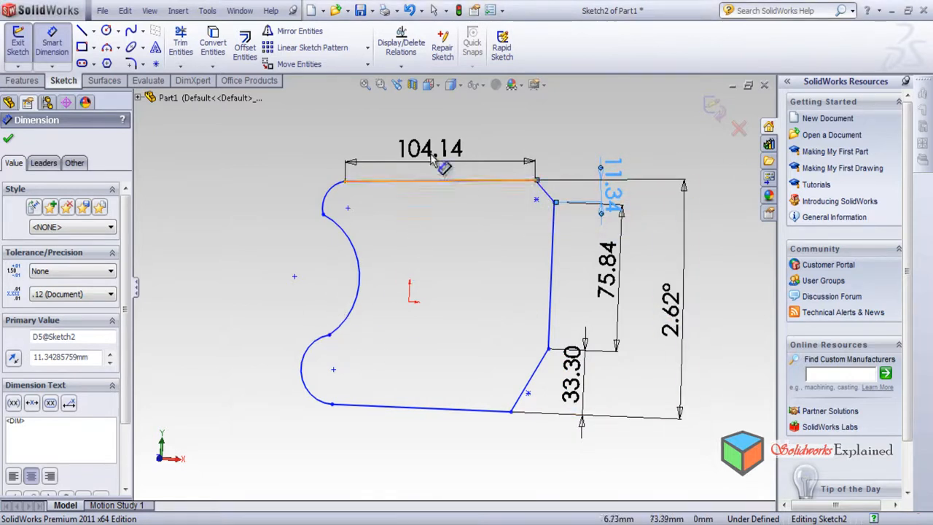
click(8, 138)
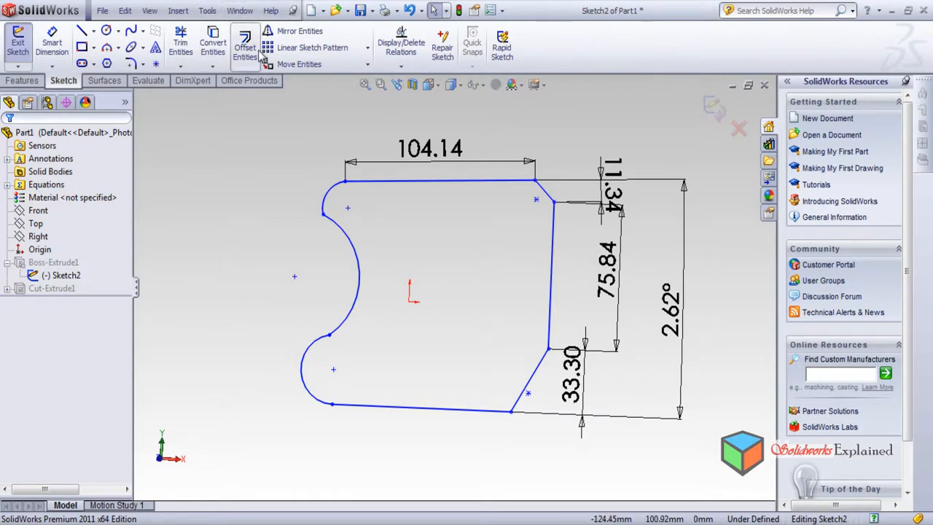
Browse the available tool commands for the open sketch.
click(206, 10)
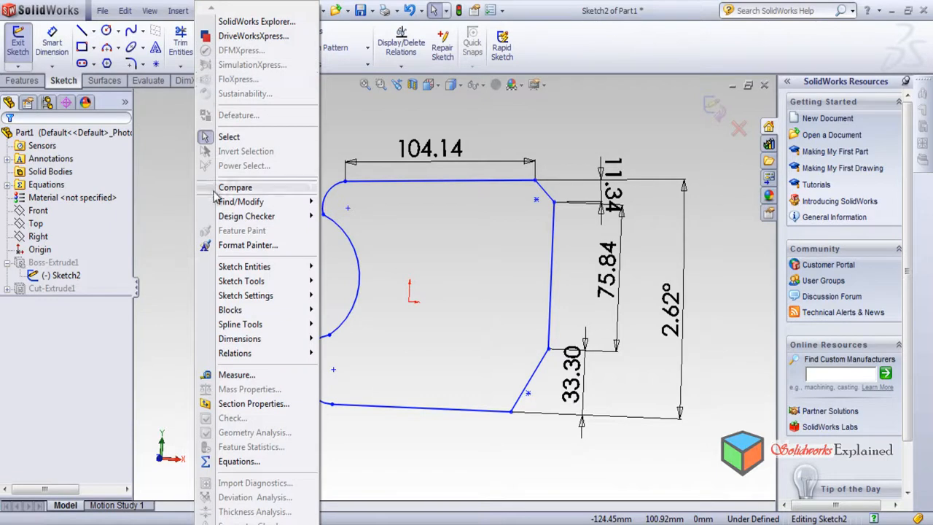
Start an Offset Entities operation on the whole closed profile, picking its top line as the chain.
mouse_move(248, 285)
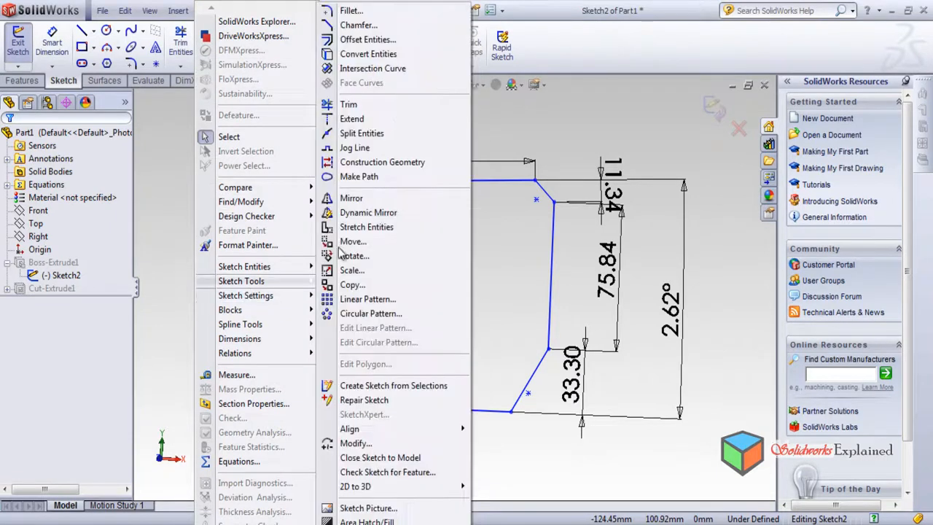
click(364, 39)
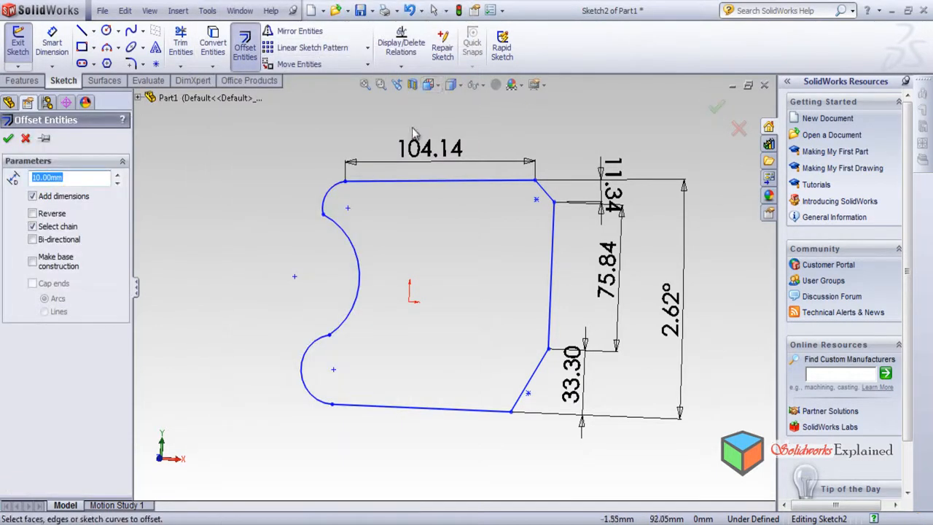
click(410, 188)
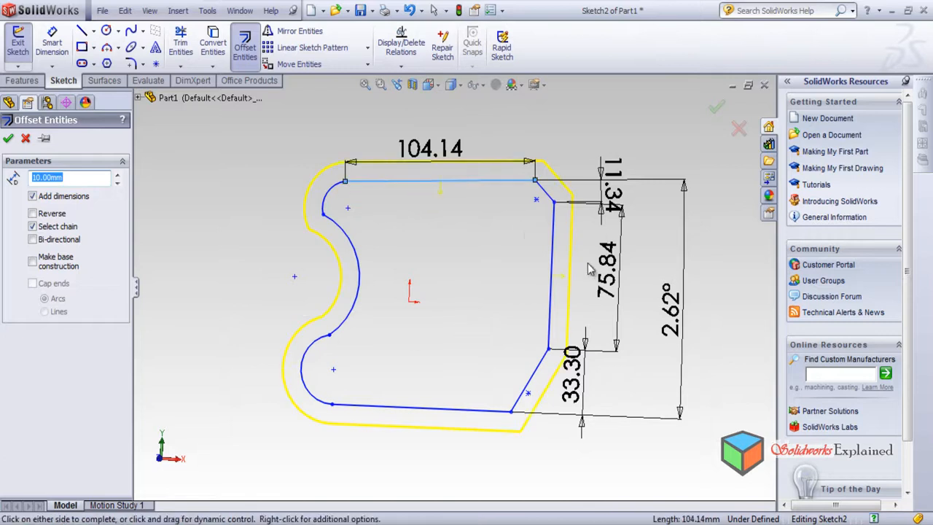
Try larger offset distances for the outward profile preview, raising it past 50 mm and then reducing it to 30 mm.
click(117, 177)
click(117, 177)
click(116, 177)
click(116, 177)
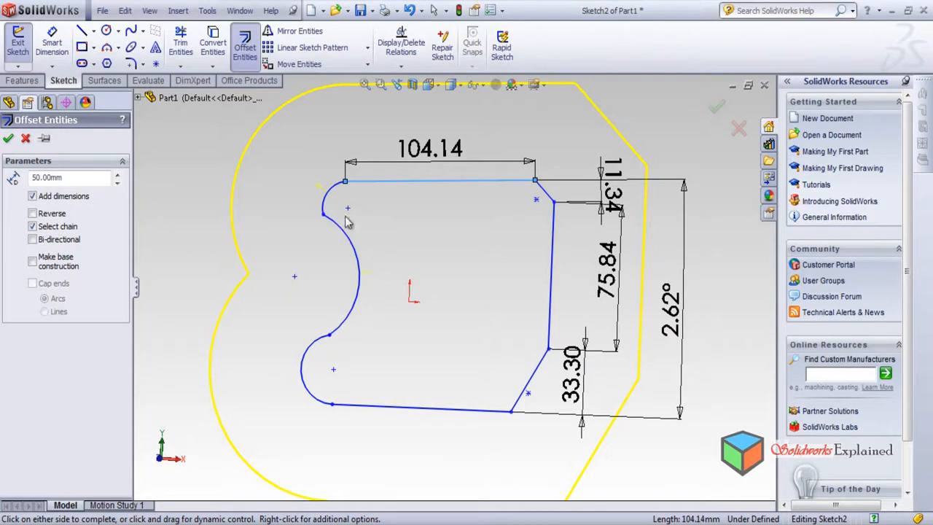
click(117, 177)
click(117, 177)
click(118, 177)
click(118, 177)
click(117, 183)
click(118, 182)
click(117, 182)
click(118, 182)
click(118, 182)
click(118, 182)
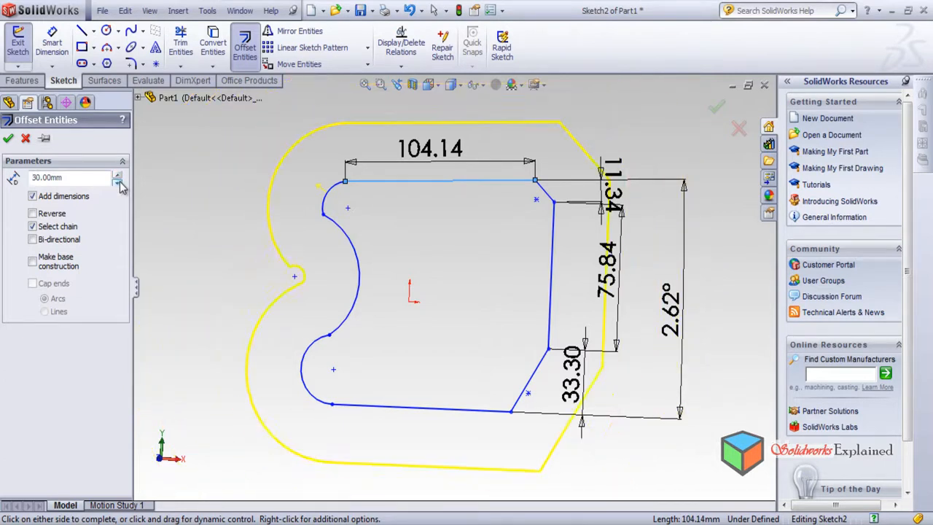
Try smaller outward offset distances of 20 mm and 10 mm, and finally 5 mm.
click(117, 182)
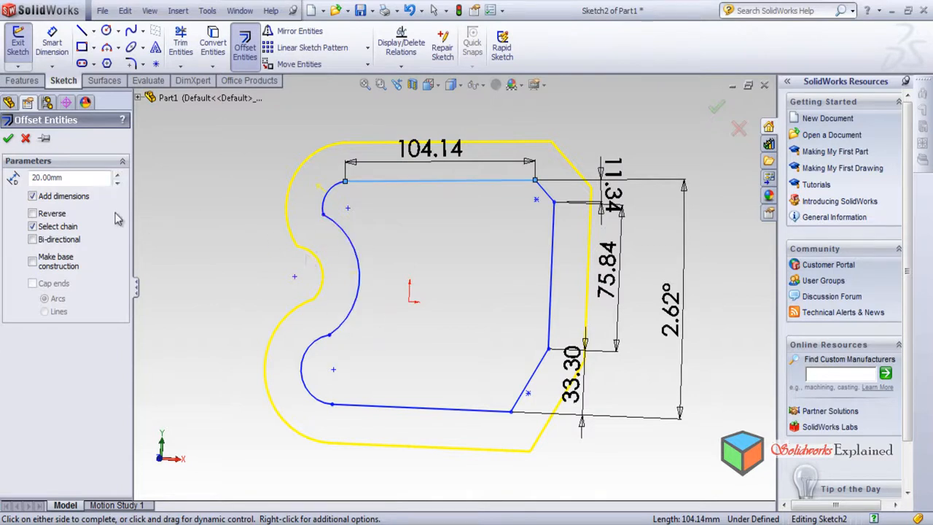
click(117, 175)
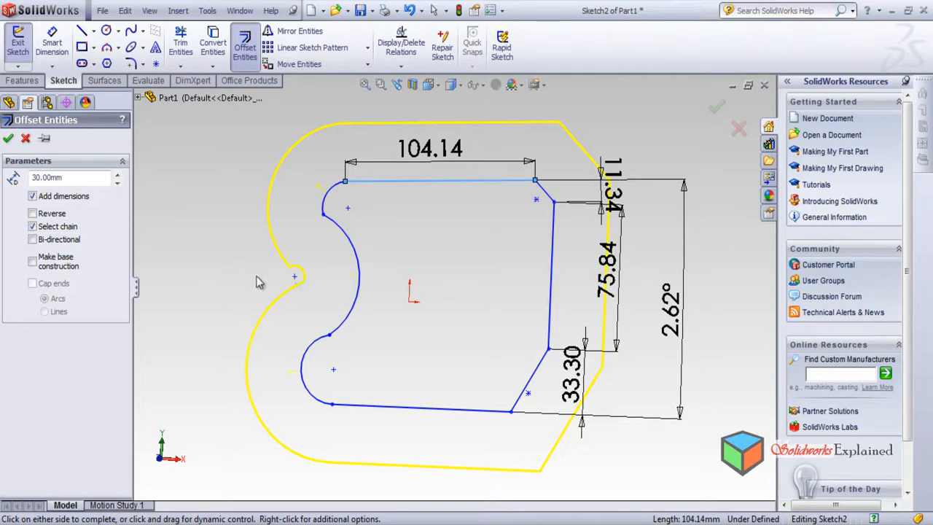
click(116, 184)
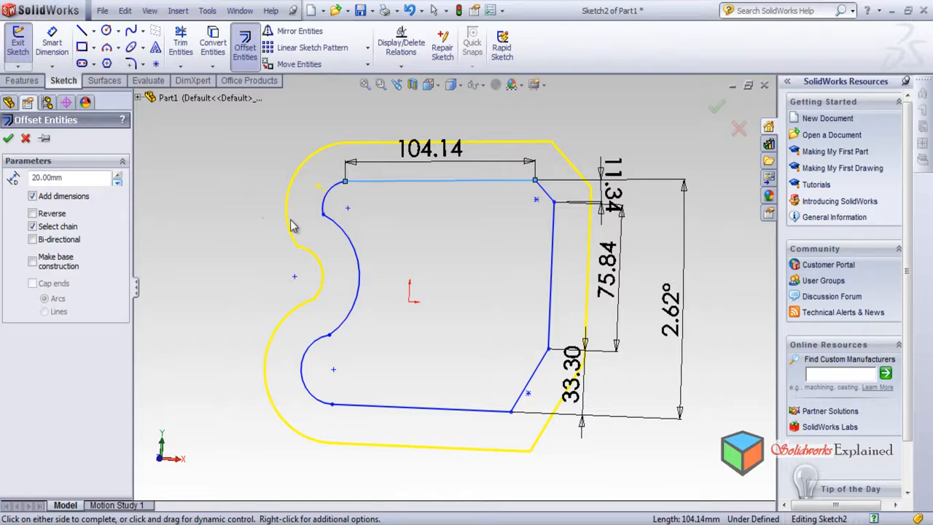
click(116, 184)
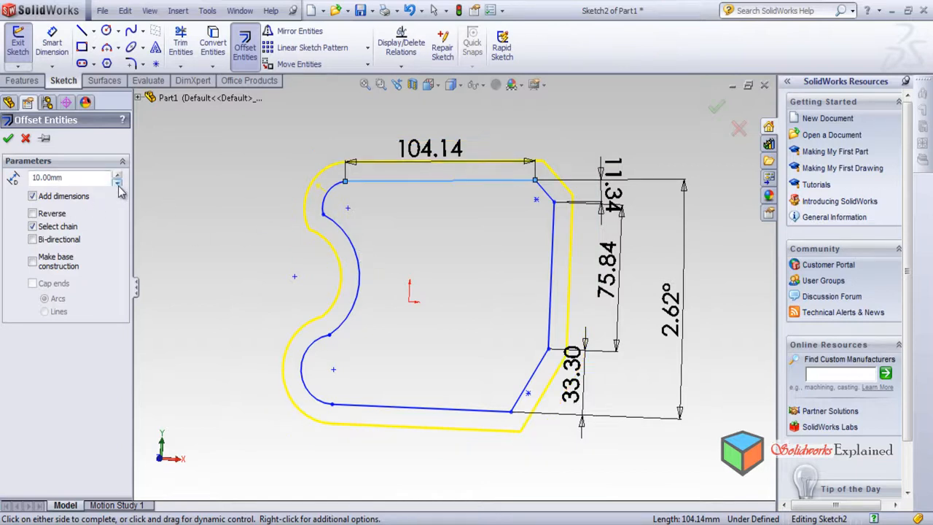
double_click(71, 177)
text(5)
key(Return)
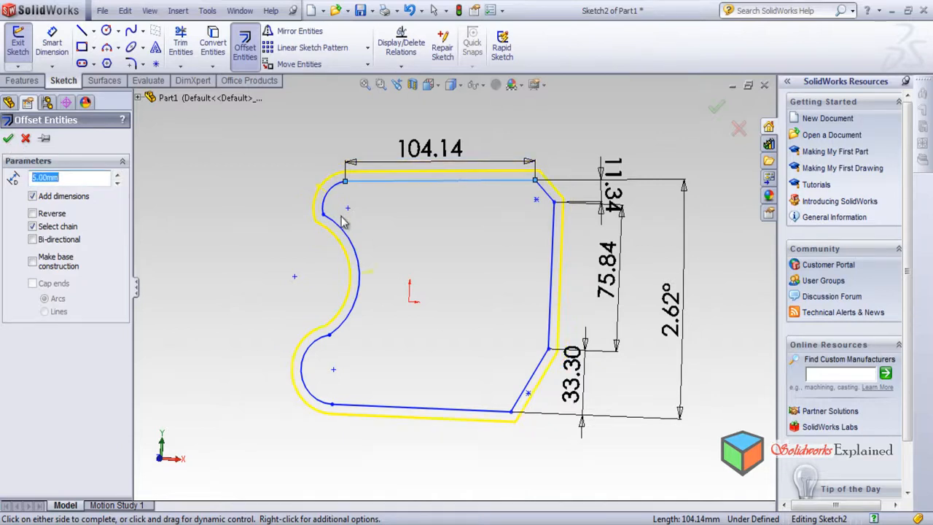
Reverse the offset to the inside of the profile and set its distance to 10 mm.
click(33, 213)
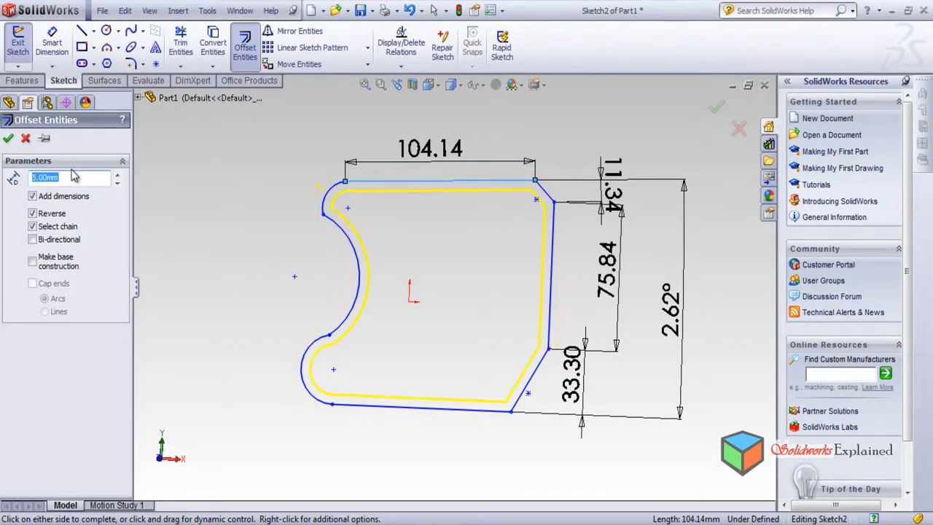
text(10)
key(Return)
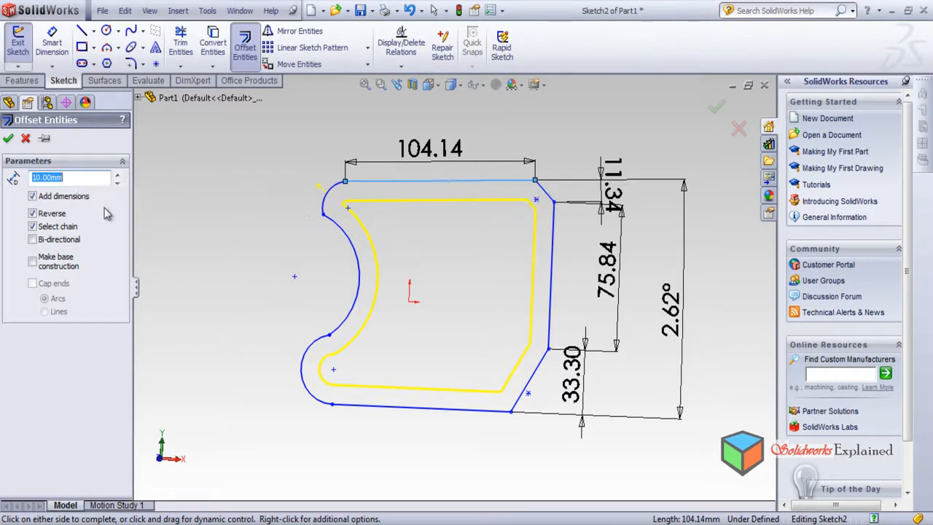
click(33, 213)
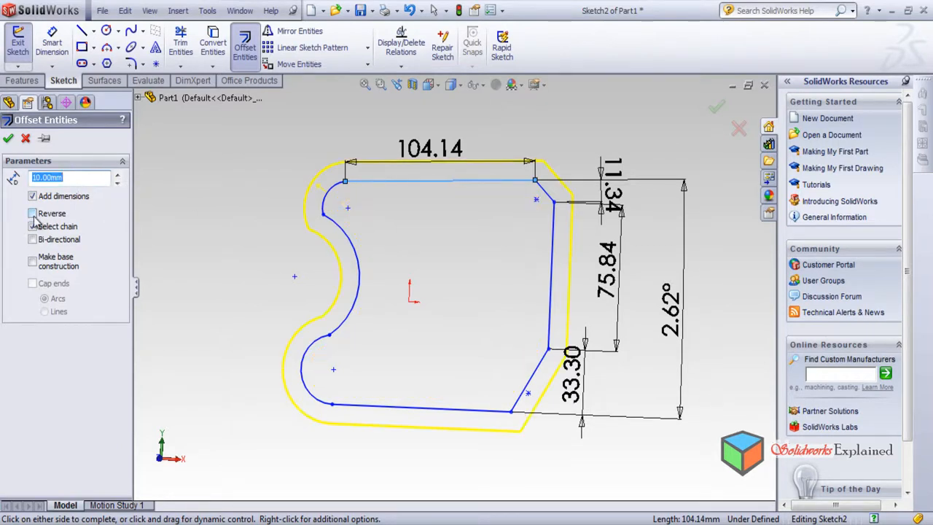
click(33, 215)
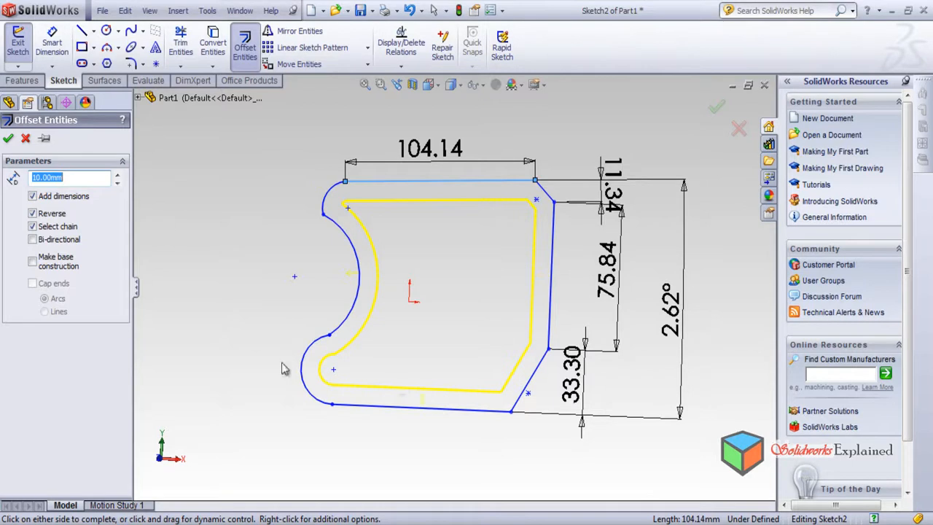
Create the inner offset on one side only, with the bi-directional option off, and exit the sketch.
click(33, 245)
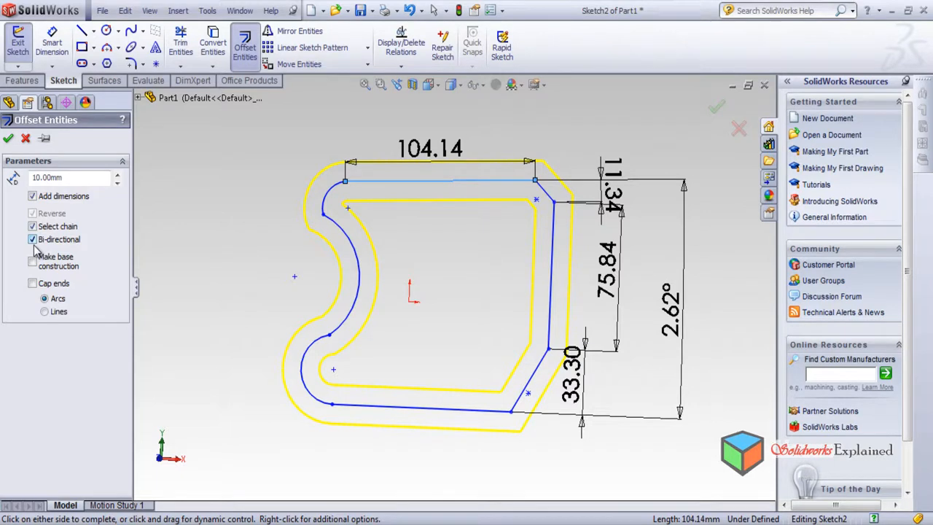
click(32, 240)
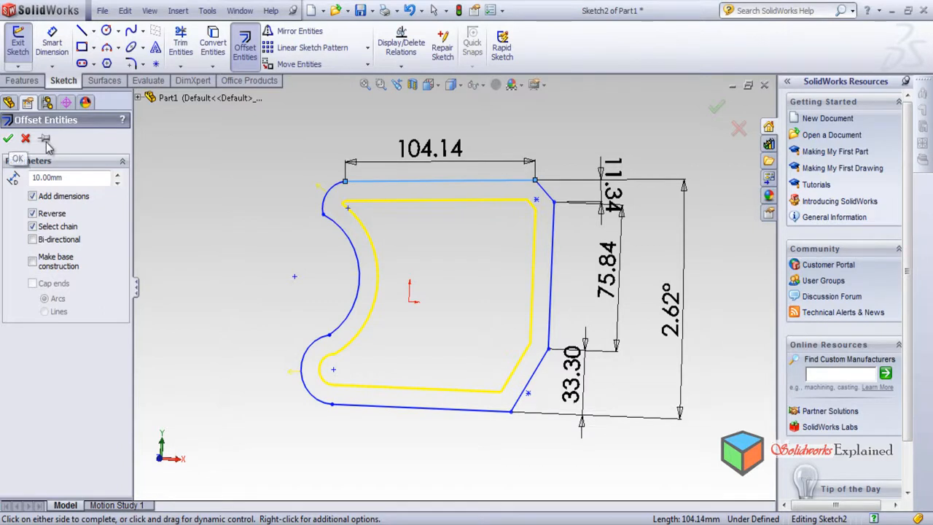
click(8, 138)
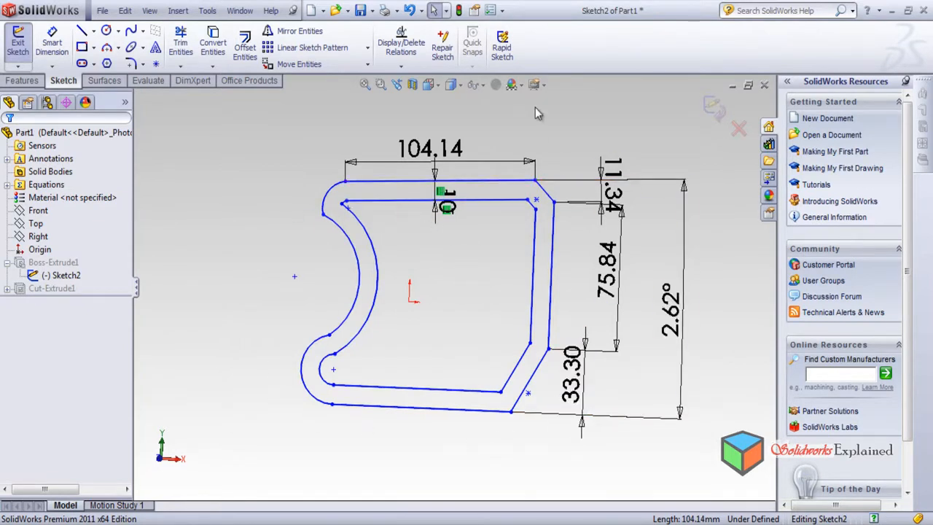
click(712, 106)
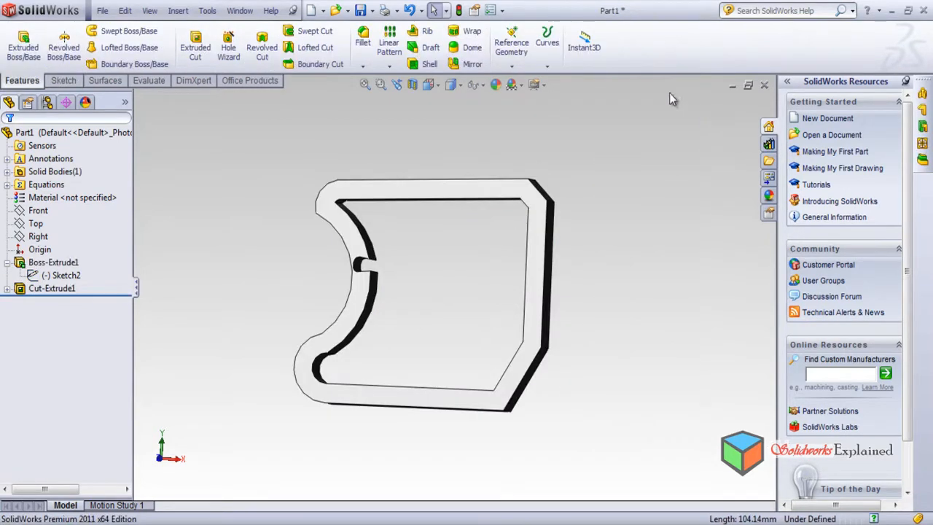
Examine the extruded frame and its side slot from several angles and zoom levels.
mouse_move(451, 255)
middle_down()
mouse_move(257, 315)
mouse_move(396, 370)
mouse_move(481, 218)
mouse_move(576, 102)
mouse_move(522, 246)
mouse_move(410, 302)
mouse_move(322, 277)
mouse_move(486, 279)
mouse_move(520, 287)
mouse_move(524, 323)
mouse_move(485, 245)
mouse_move(460, 272)
middle_up()
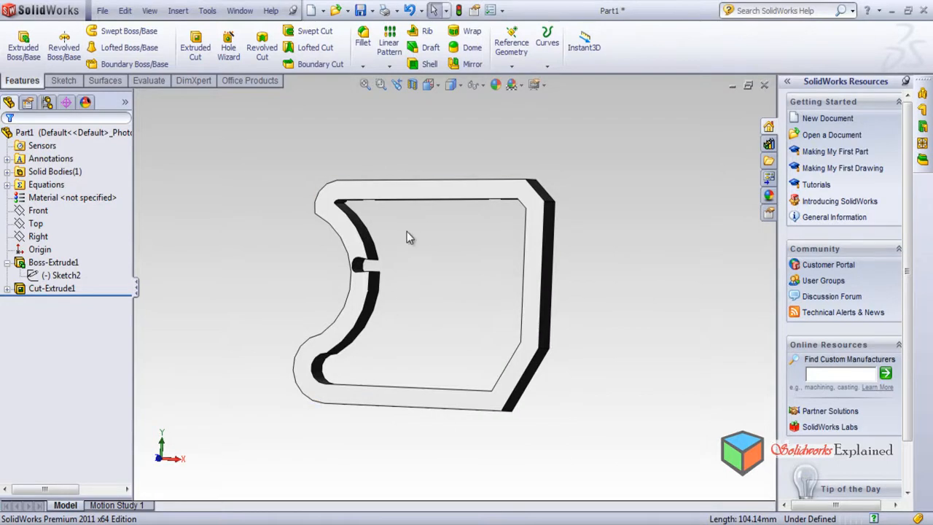
scroll(452, 248, down, 3)
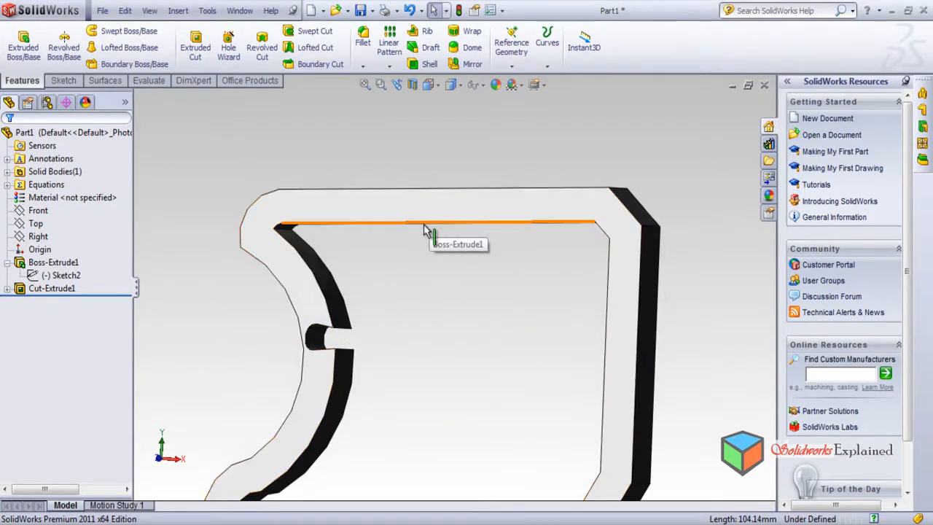
middle_drag(429, 265, 447, 243)
scroll(447, 244, down, 1)
scroll(455, 242, up, 3)
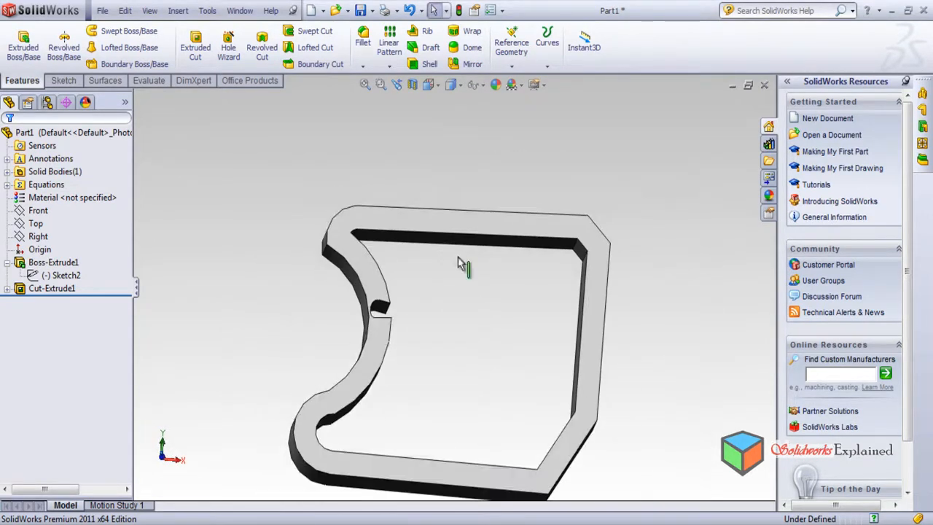
scroll(476, 354, up, 1)
scroll(497, 380, down, 1)
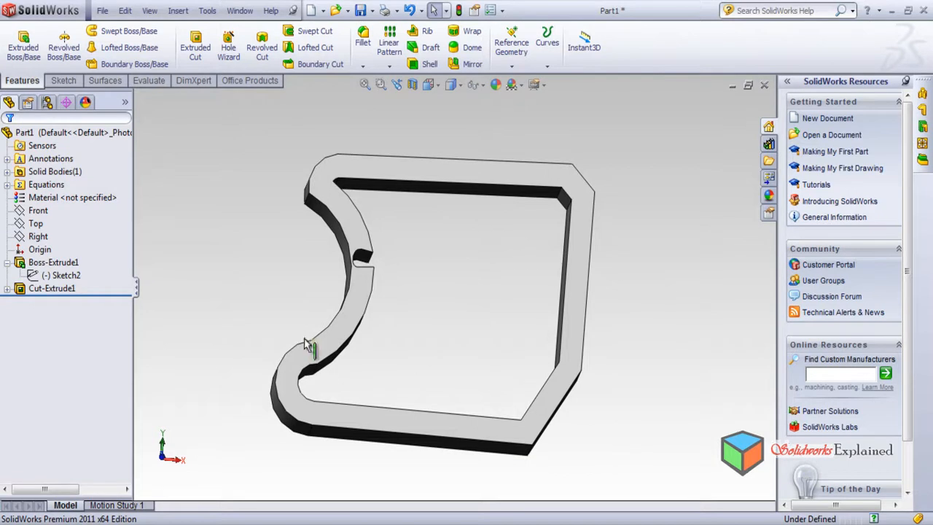
middle_drag(475, 264, 462, 246)
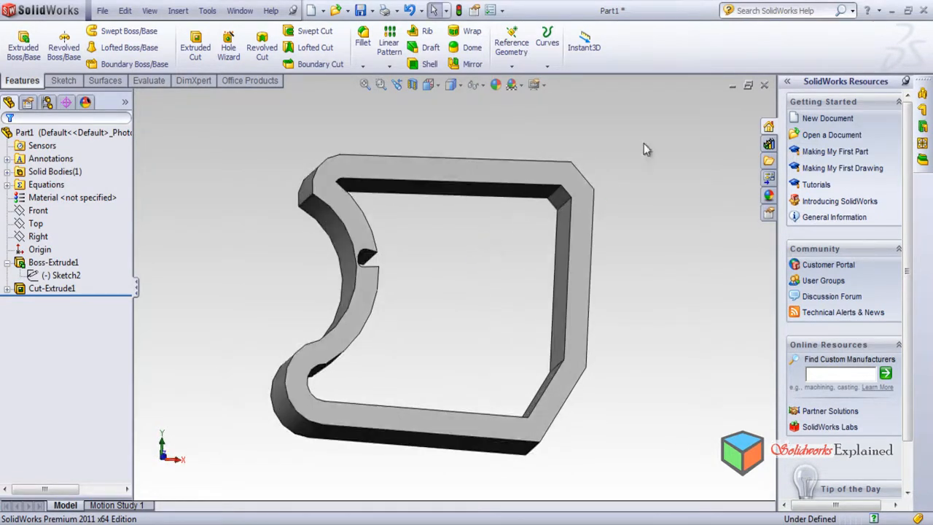
Open Sketch2 of the base extrusion for editing.
click(63, 275)
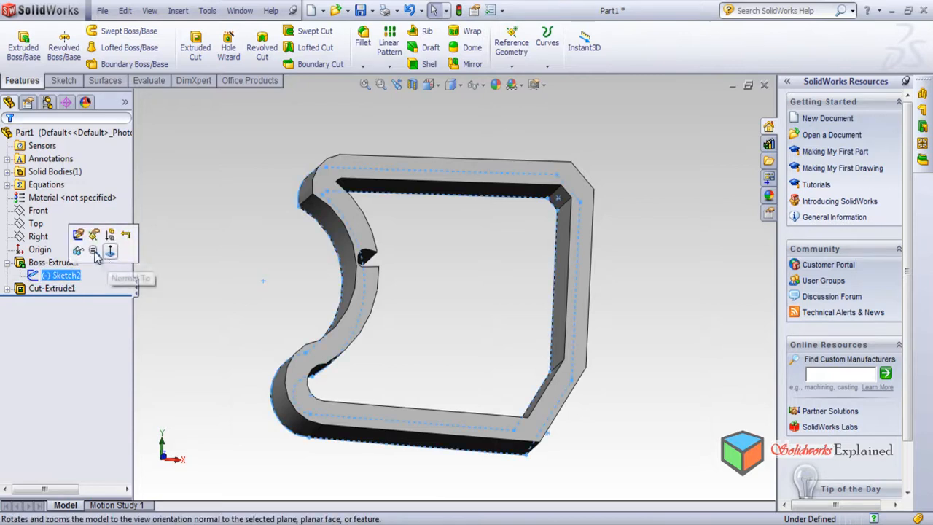
click(84, 239)
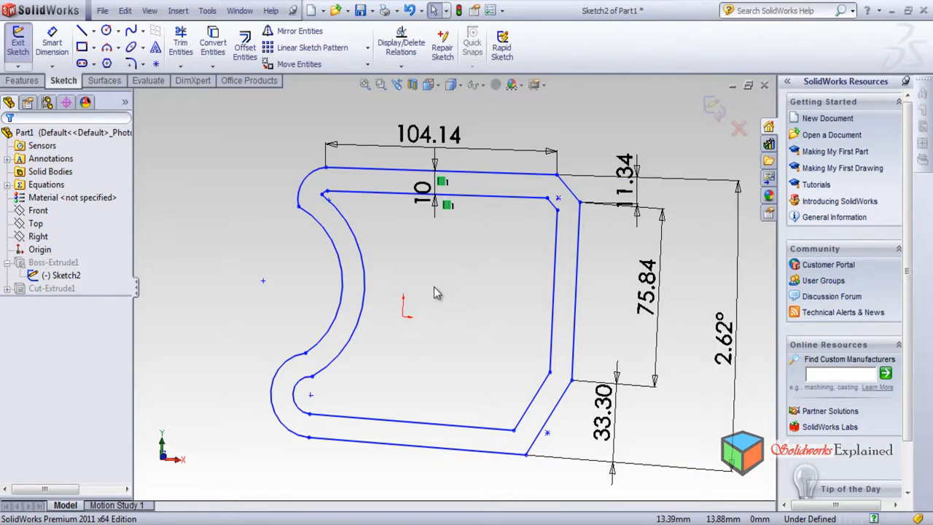
click(247, 44)
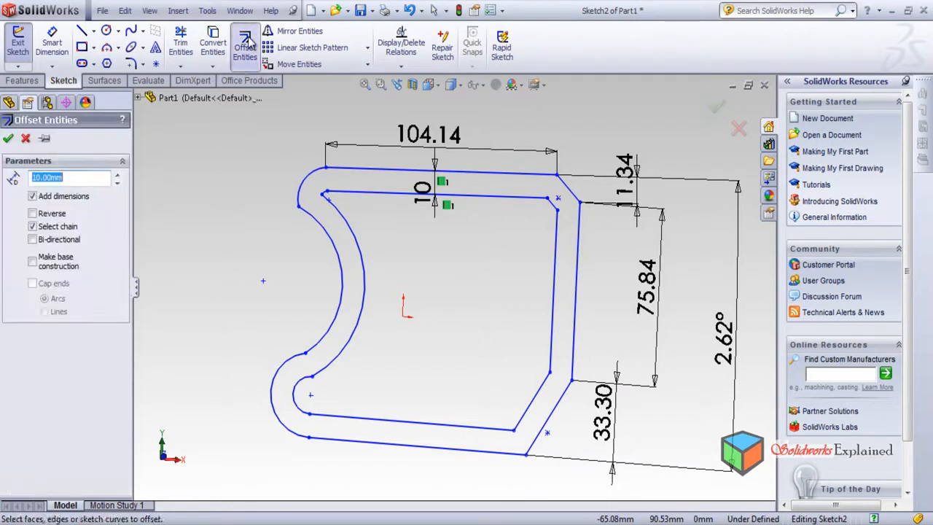
click(32, 240)
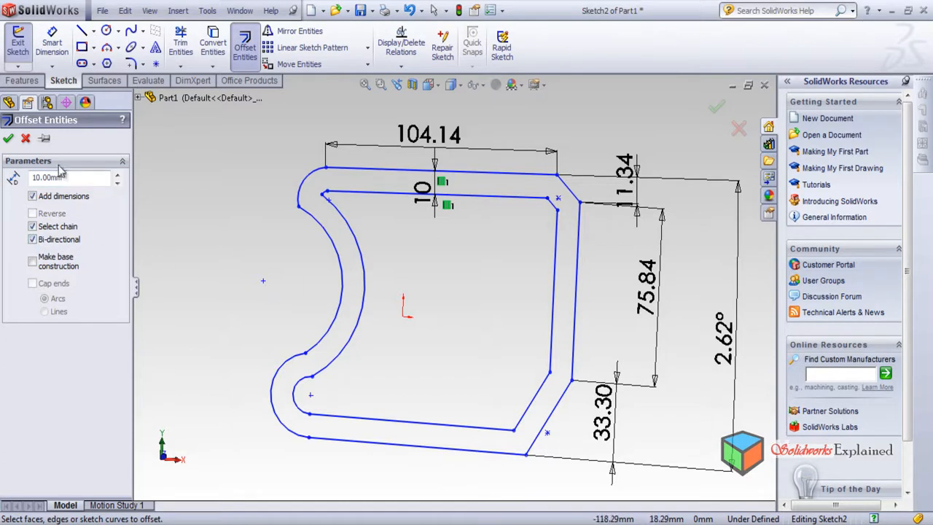
click(8, 138)
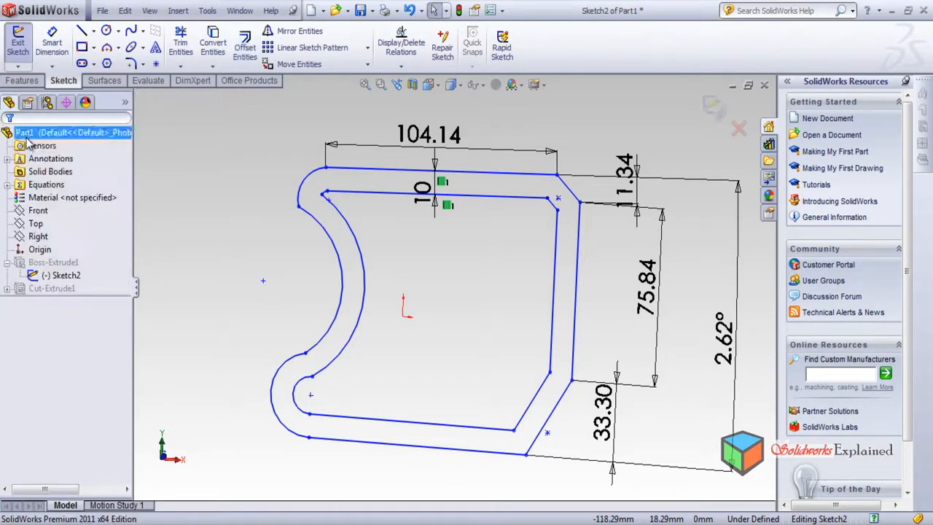
Delete the top line of the outer profile despite its associated dimensions.
click(351, 175)
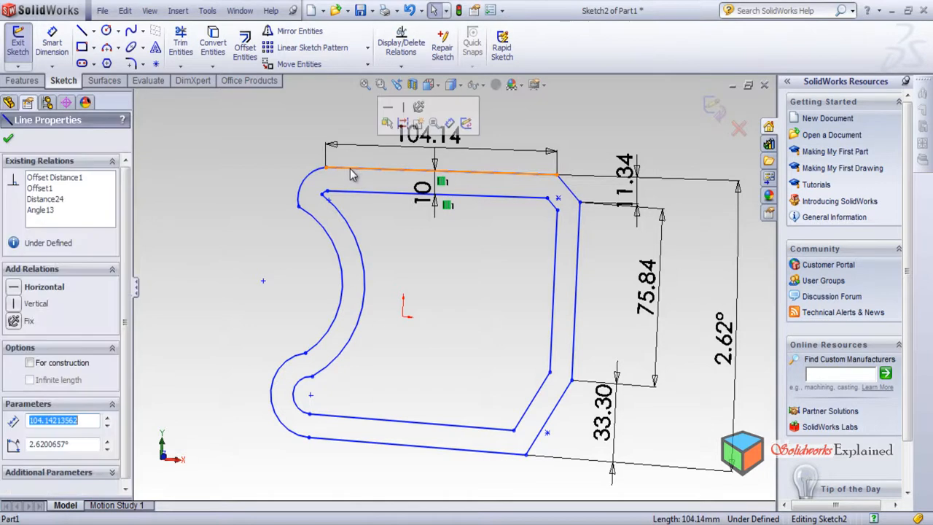
key(Delete)
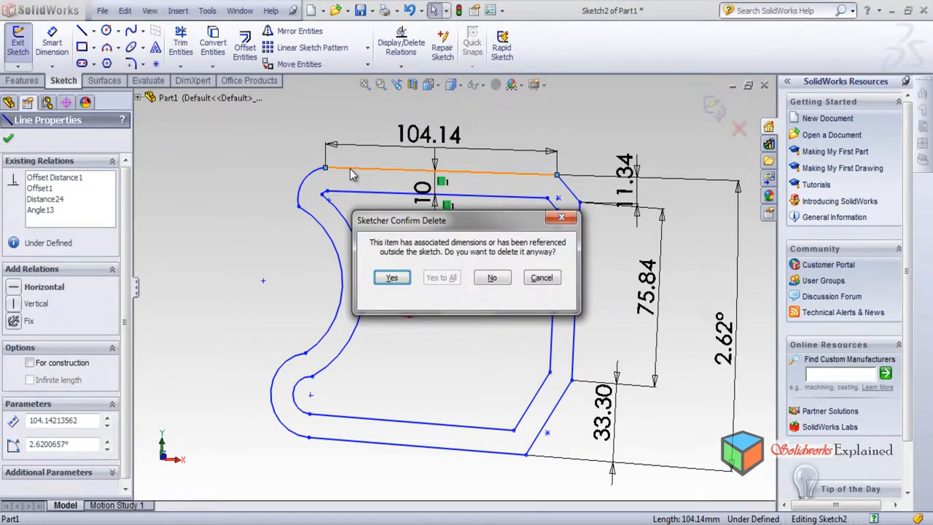
key(Return)
Delete the remaining arcs and lines of the outer profile together with their dimensions, keeping only the inner profile.
click(308, 184)
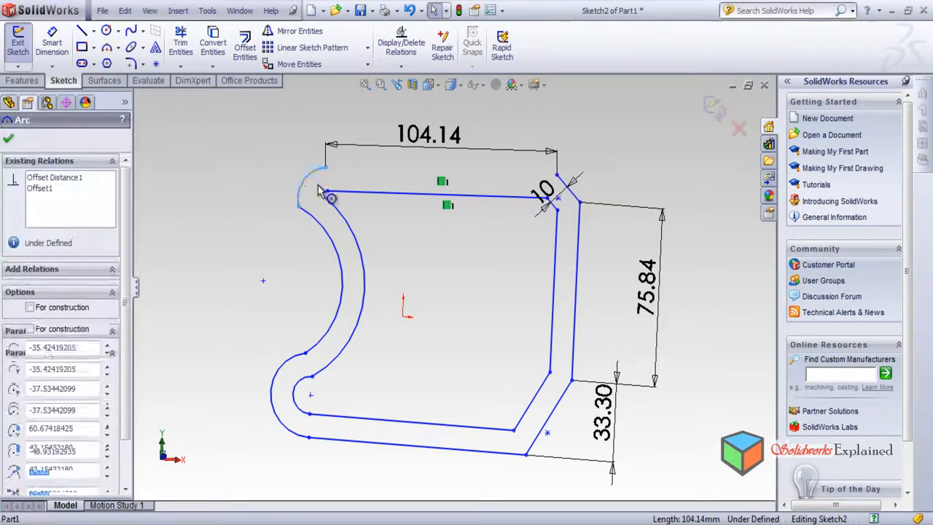
ctrl+click(342, 271)
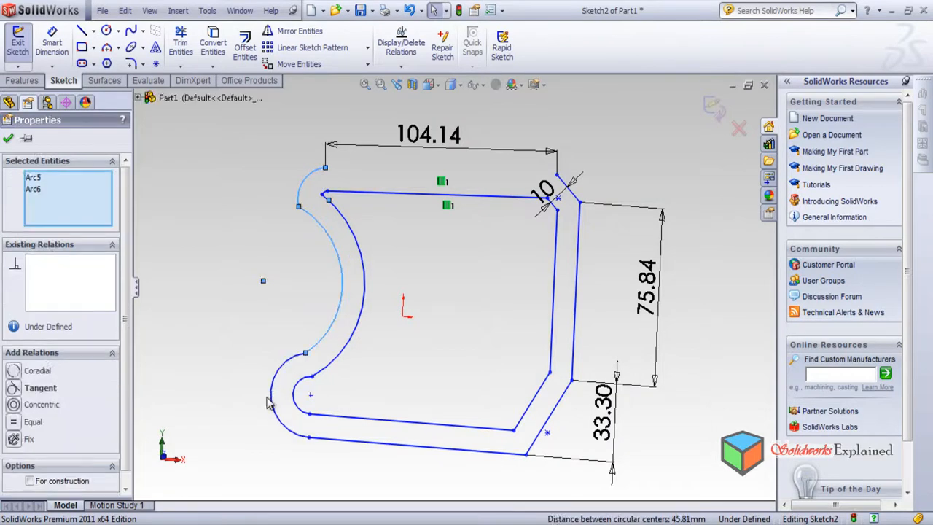
ctrl+click(272, 397)
ctrl+click(391, 443)
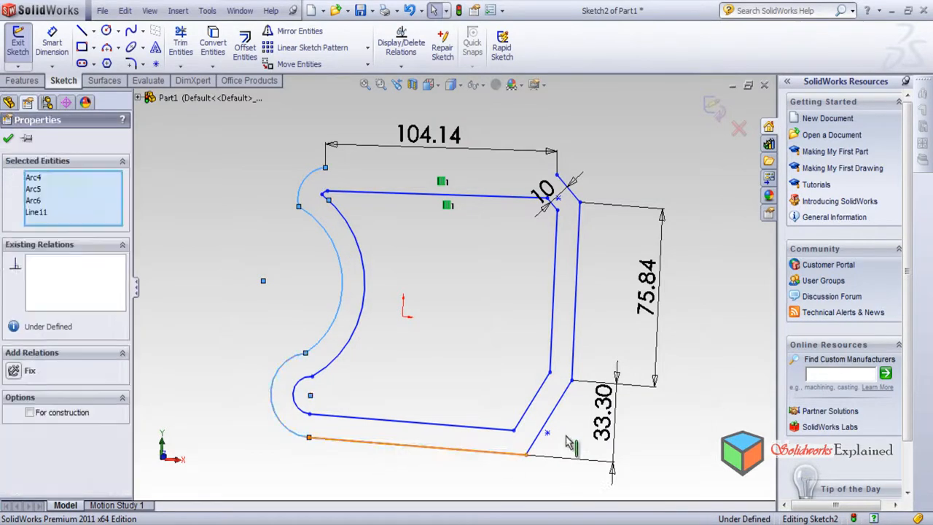
ctrl+click(560, 405)
ctrl+click(577, 314)
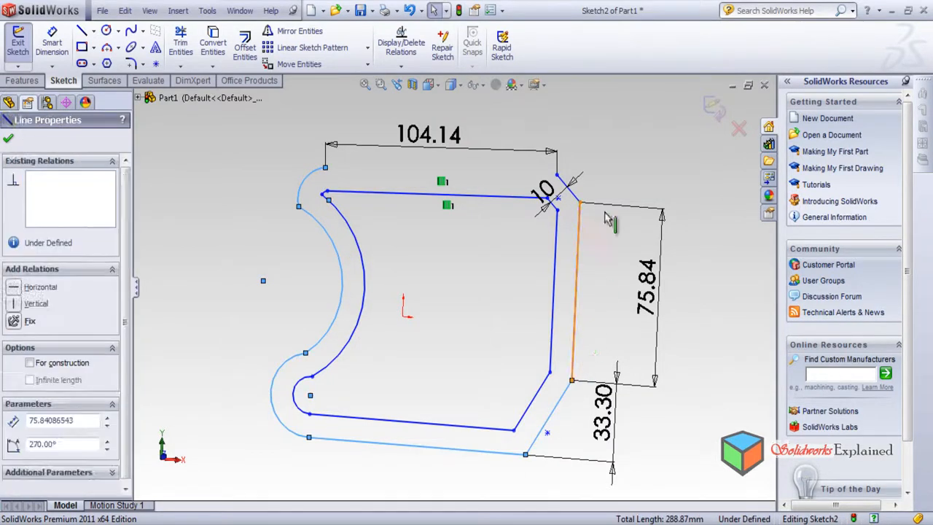
ctrl+click(572, 193)
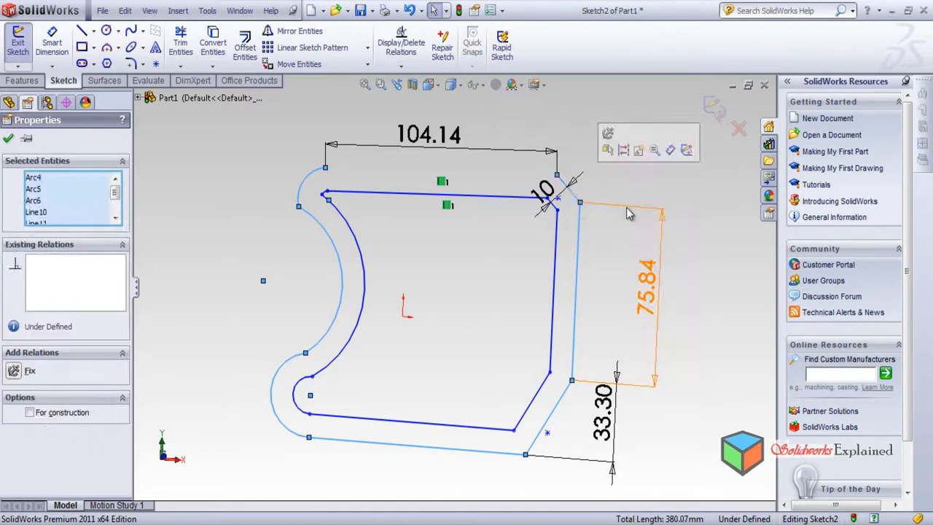
key(Delete)
key(Tab)
key(Return)
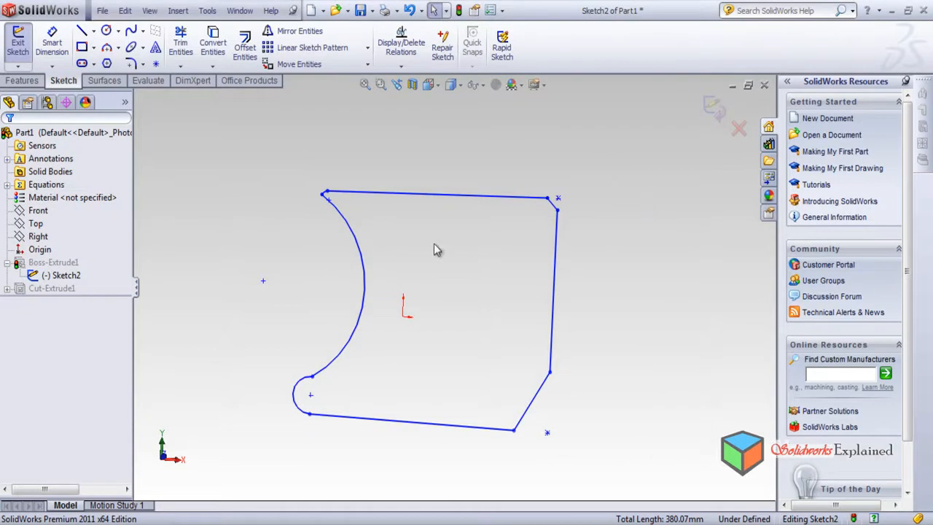
Create a 10 mm bi-directional chain offset of the remaining profile with dimensions added, and try to exit the sketch.
click(245, 47)
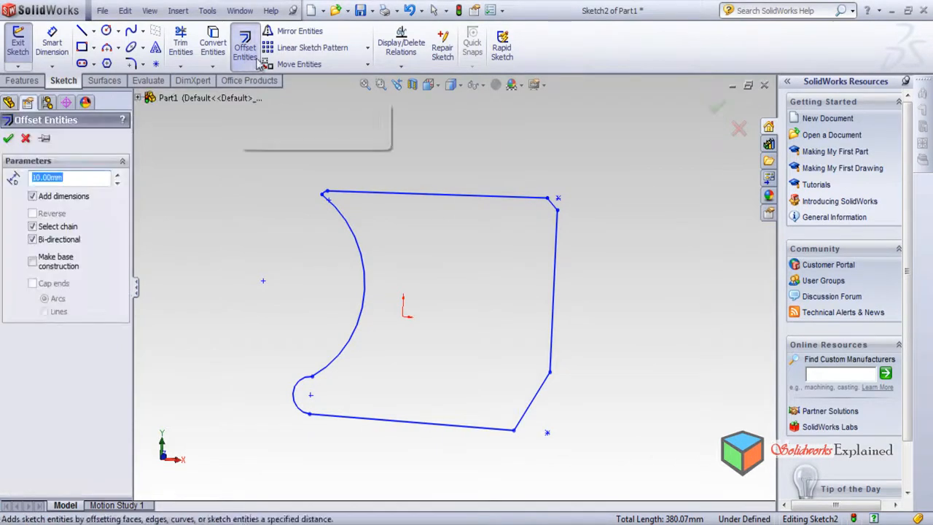
click(410, 198)
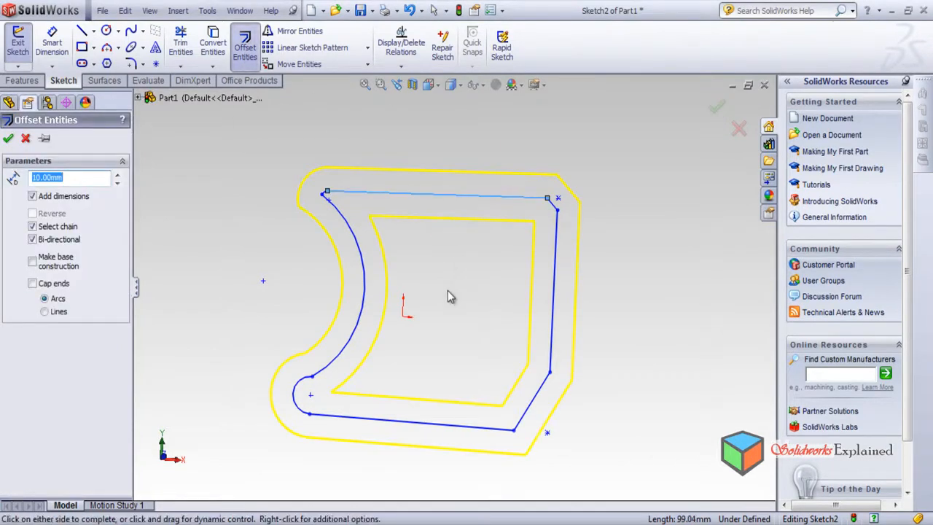
click(6, 141)
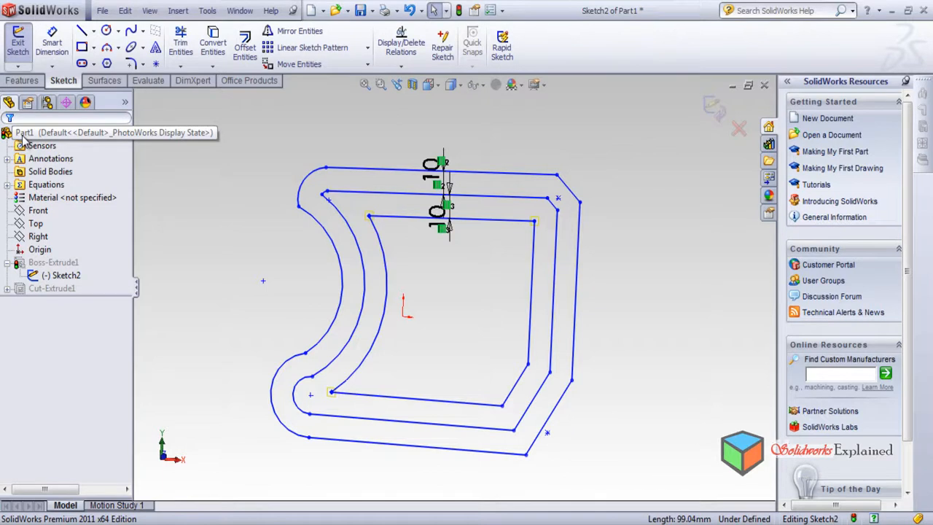
click(717, 106)
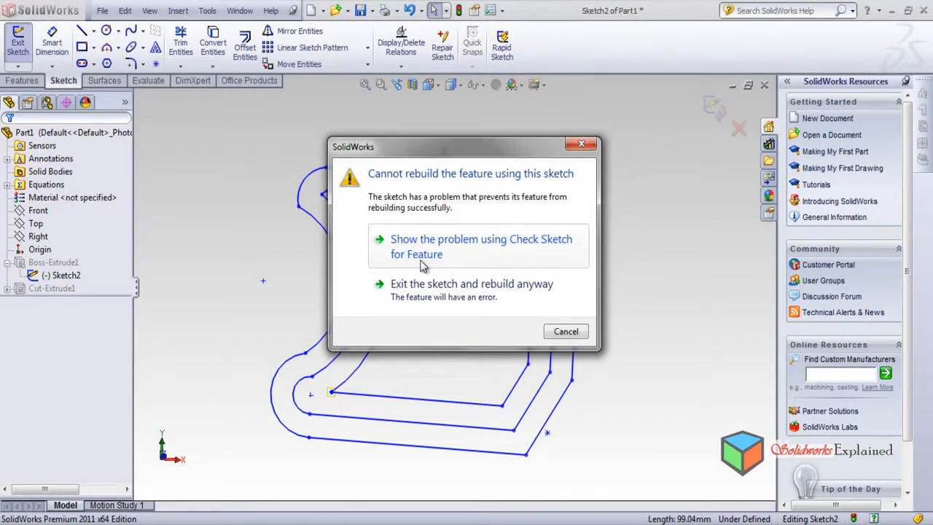
click(581, 143)
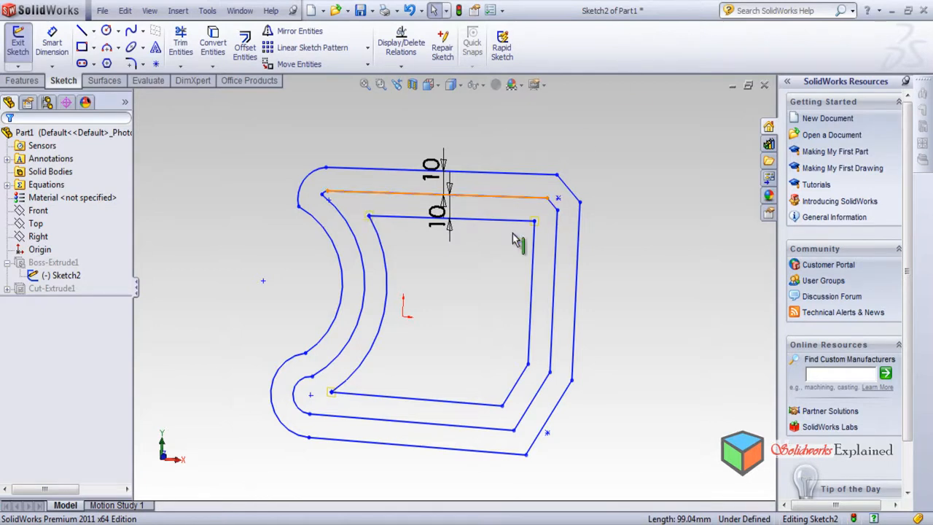
Orient the view normal to Sketch2.
mouse_move(583, 206)
middle_down()
mouse_move(496, 248)
mouse_move(333, 260)
mouse_move(532, 209)
mouse_move(566, 150)
mouse_move(565, 216)
mouse_move(590, 177)
middle_up()
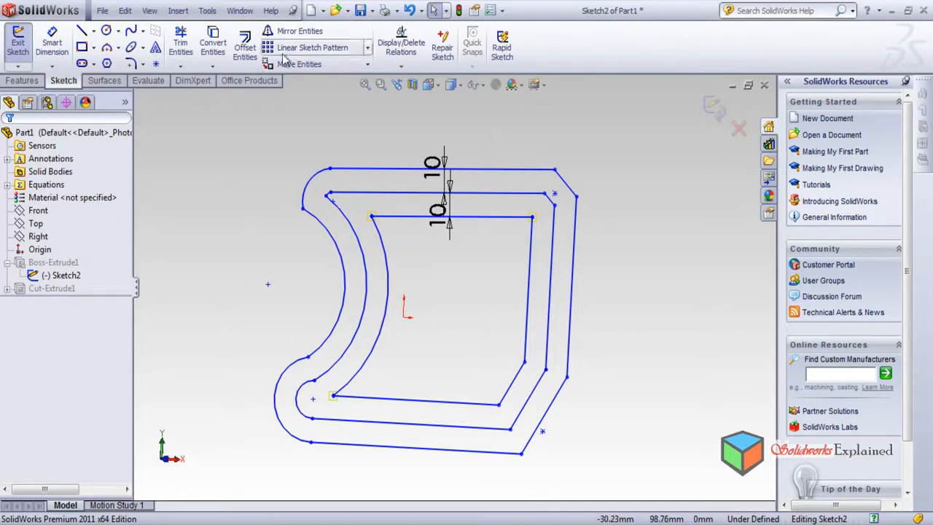
drag(363, 209, 514, 425)
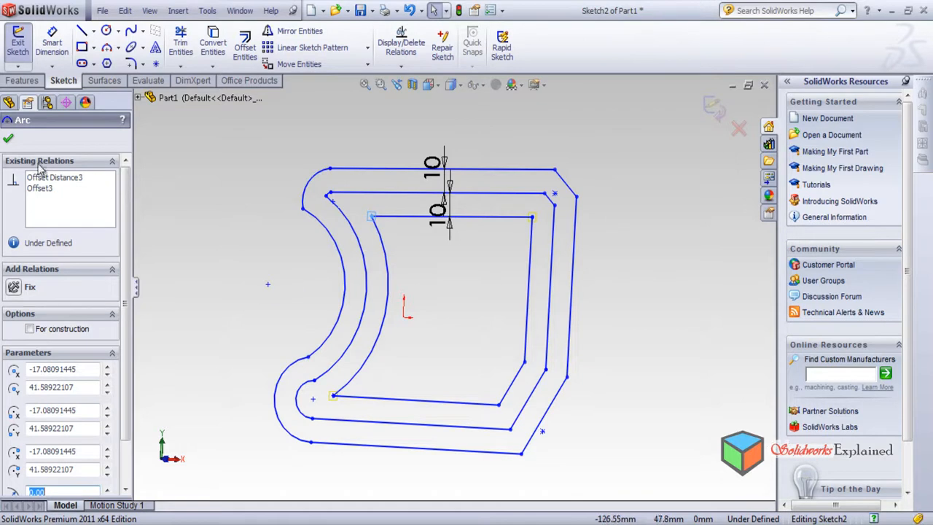
click(8, 138)
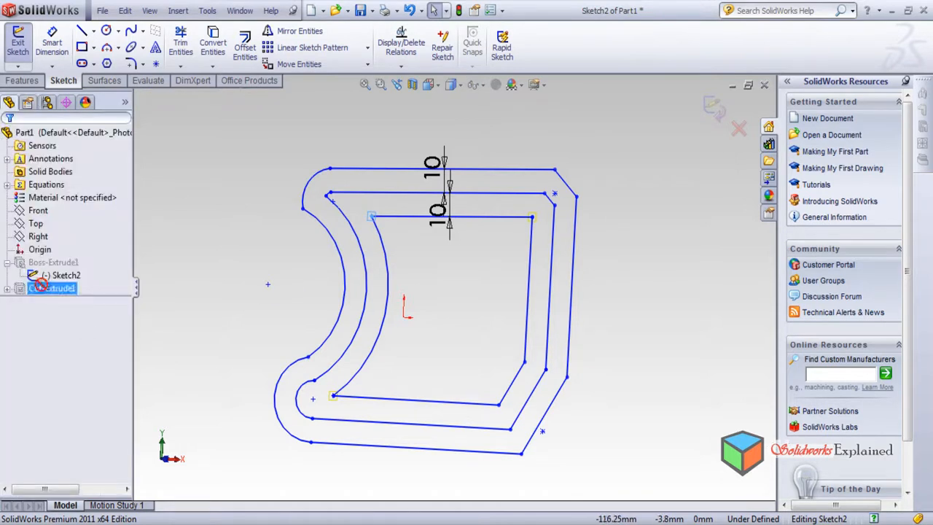
click(70, 277)
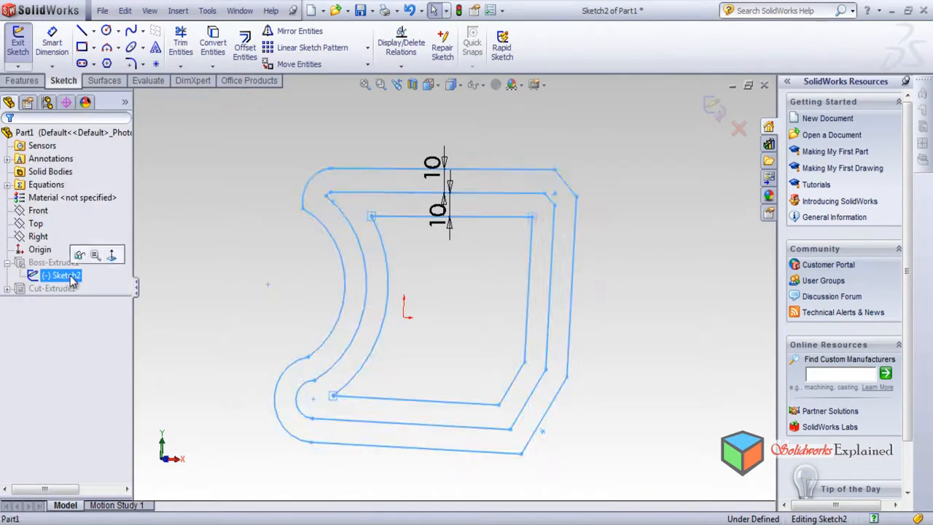
click(105, 257)
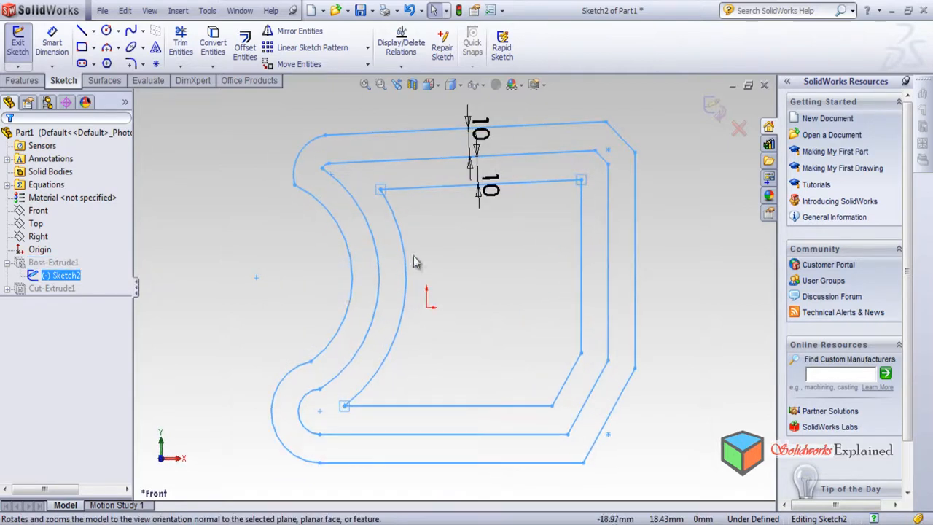
Delete all lines and arcs of the inner and outer offset profiles, keeping only the middle profile.
click(540, 254)
click(540, 185)
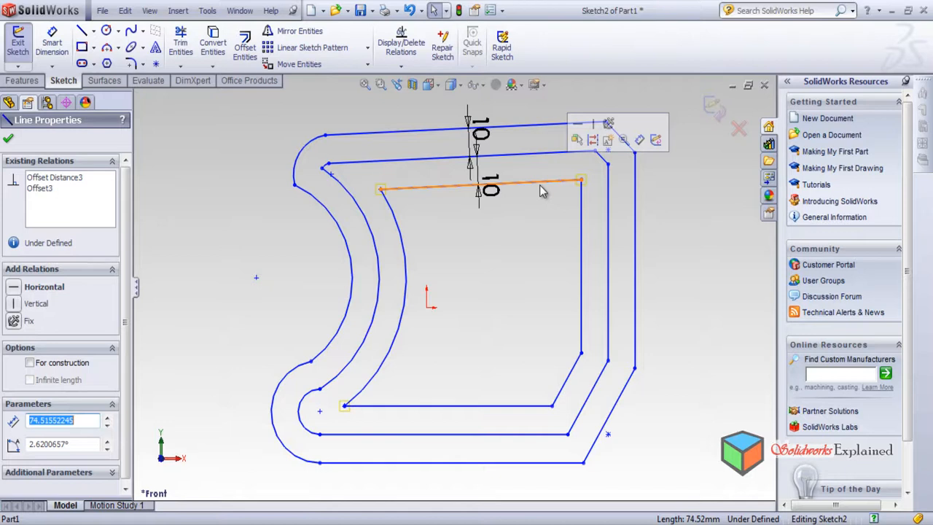
ctrl+click(580, 243)
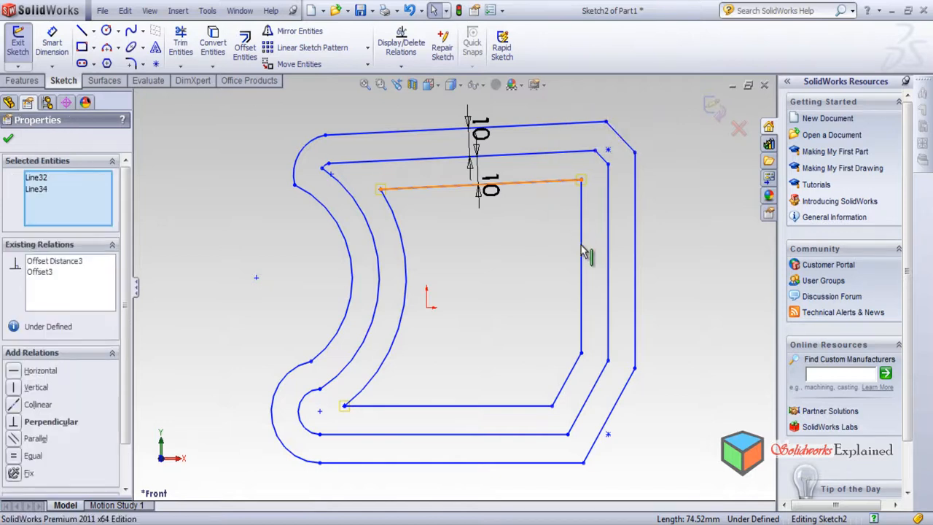
ctrl+click(581, 247)
ctrl+click(559, 400)
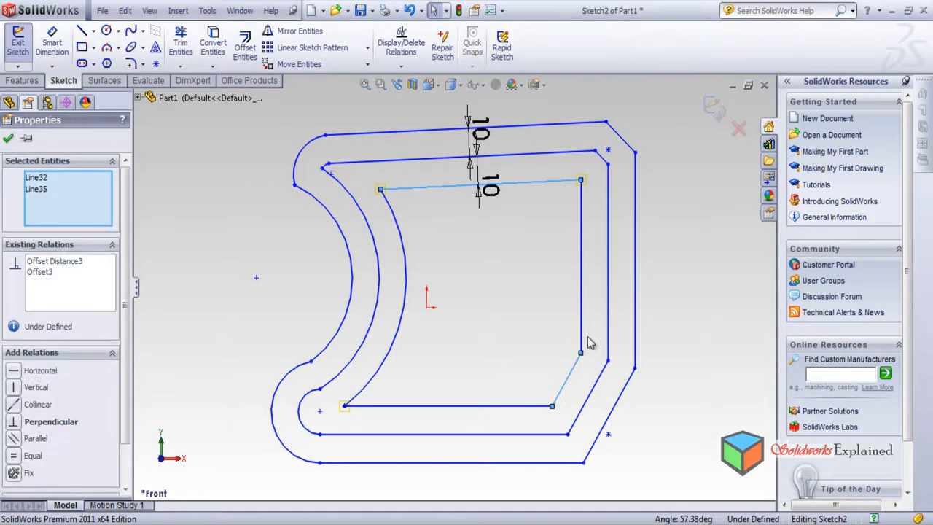
ctrl+click(581, 343)
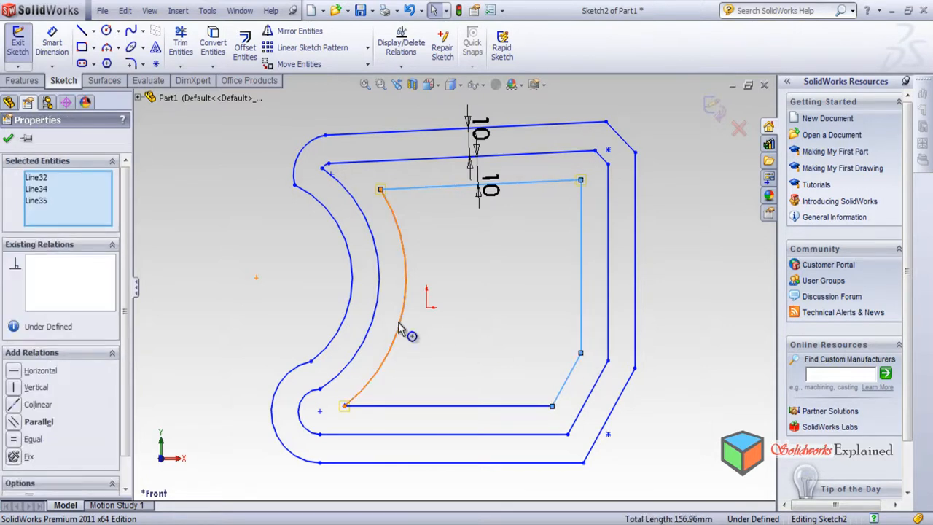
ctrl+click(406, 271)
ctrl+click(412, 406)
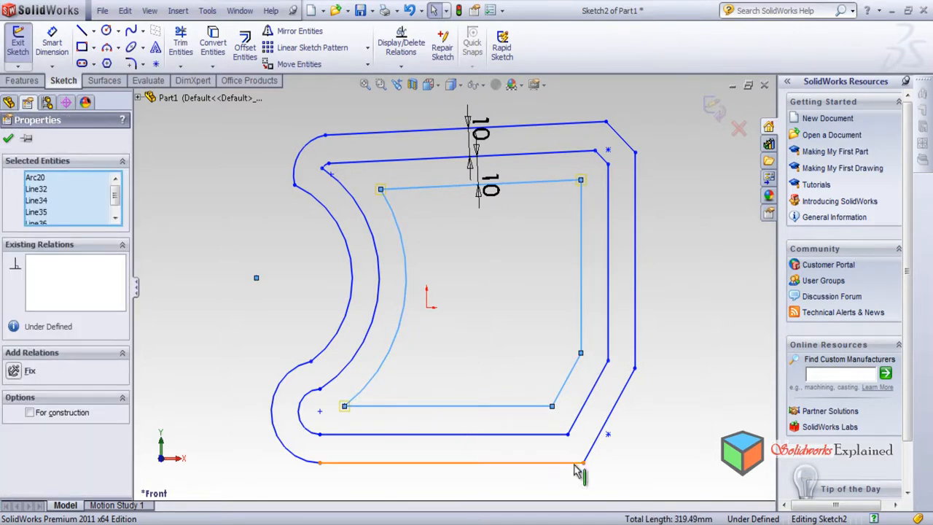
ctrl+click(543, 462)
ctrl+click(596, 446)
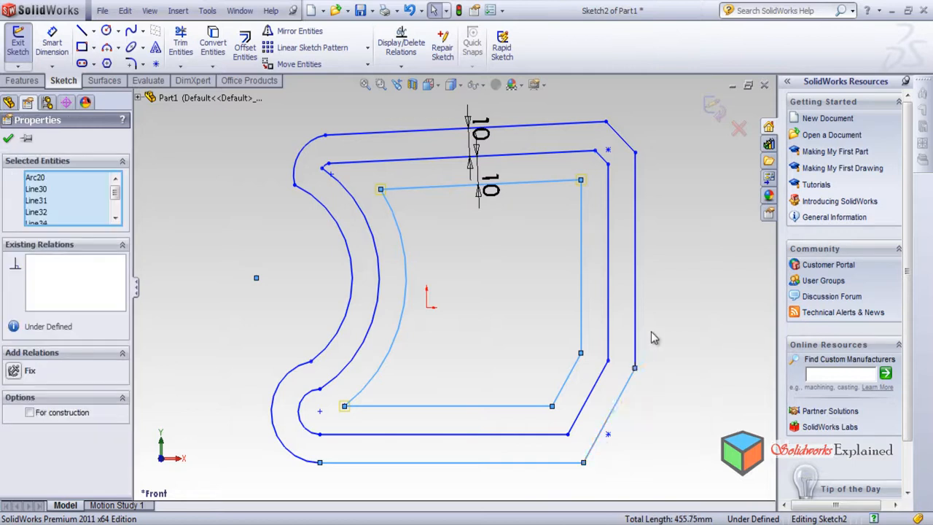
ctrl+click(638, 313)
ctrl+click(568, 133)
ctrl+click(623, 139)
ctrl+click(307, 144)
ctrl+click(337, 224)
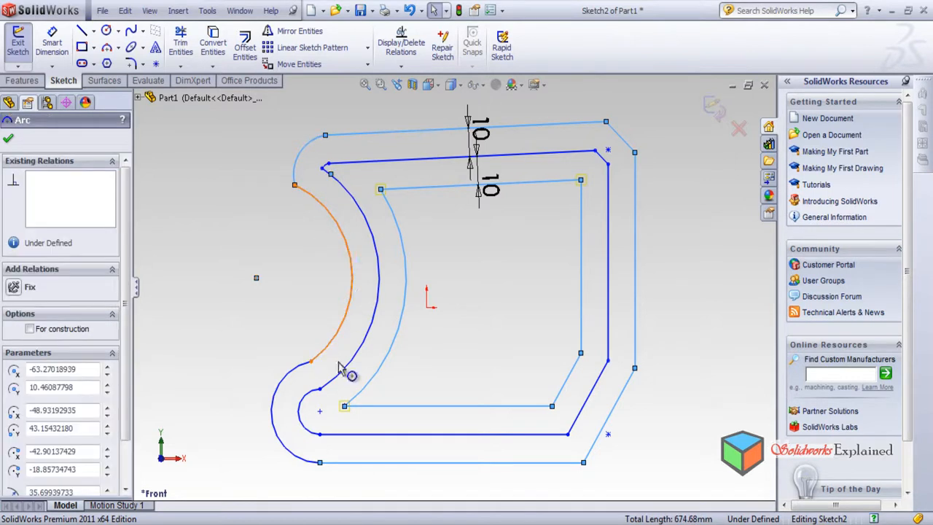
ctrl+click(276, 415)
key(Delete)
key(Return)
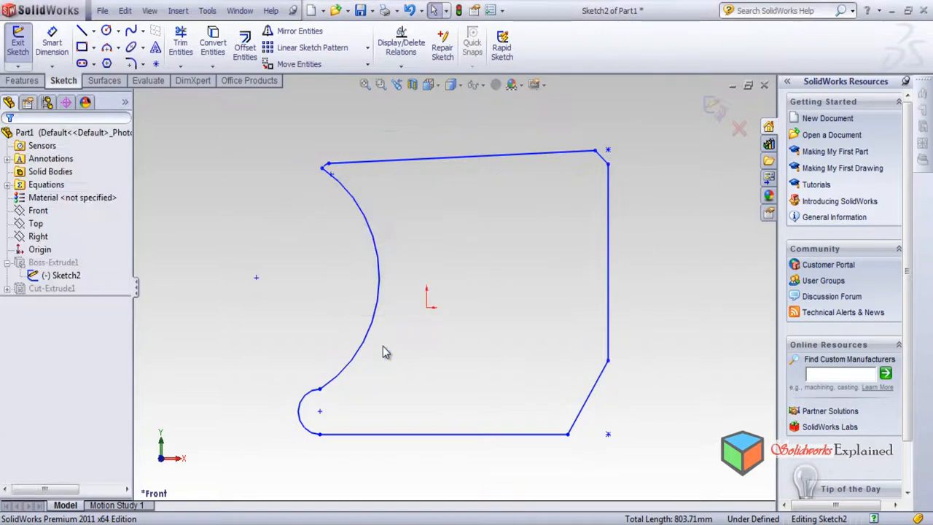
Start scaling sketch entities and select the profile's upper line, the short chamfer line beside it and the adjoining vertical line.
scroll(519, 320, down, 3)
scroll(488, 313, up, 5)
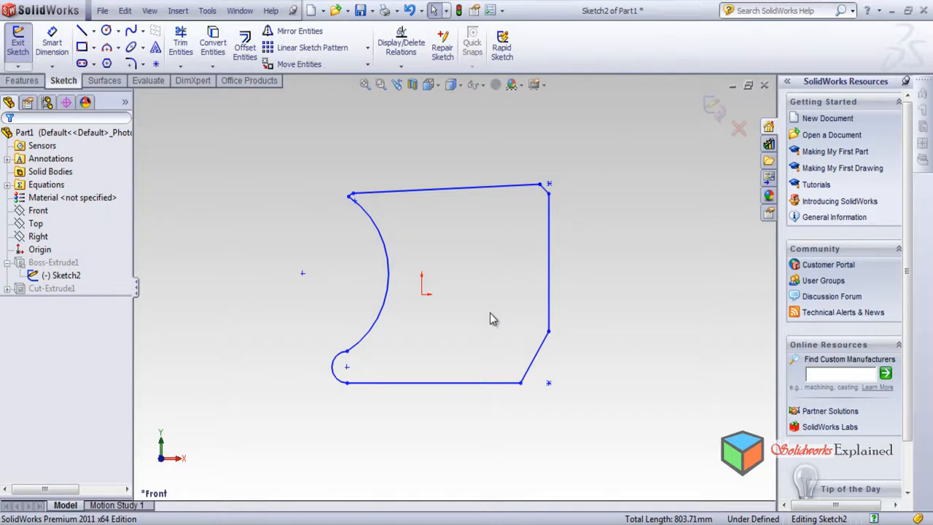
scroll(488, 317, up, 1)
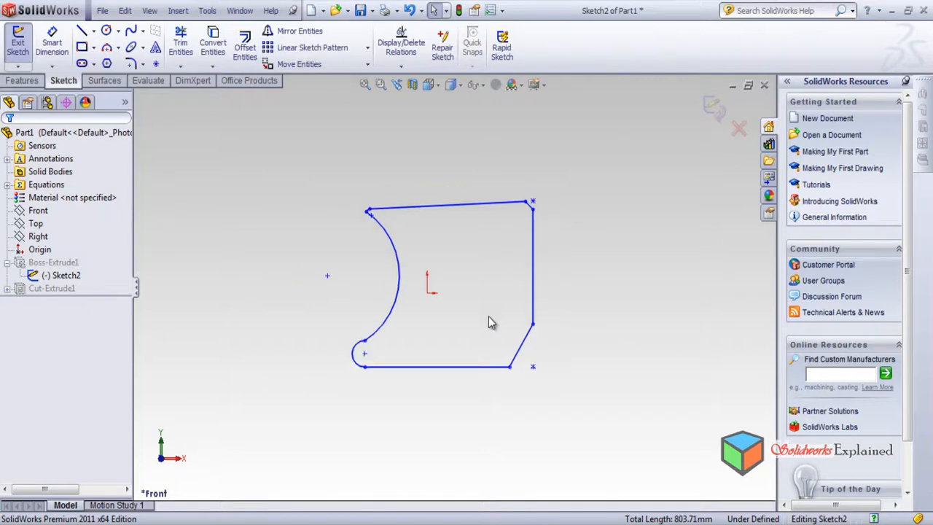
click(200, 13)
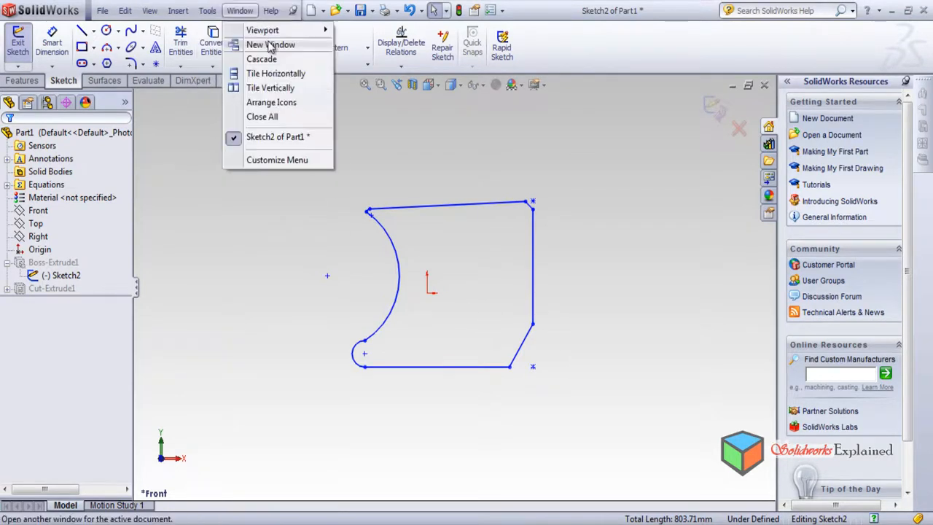
mouse_move(244, 284)
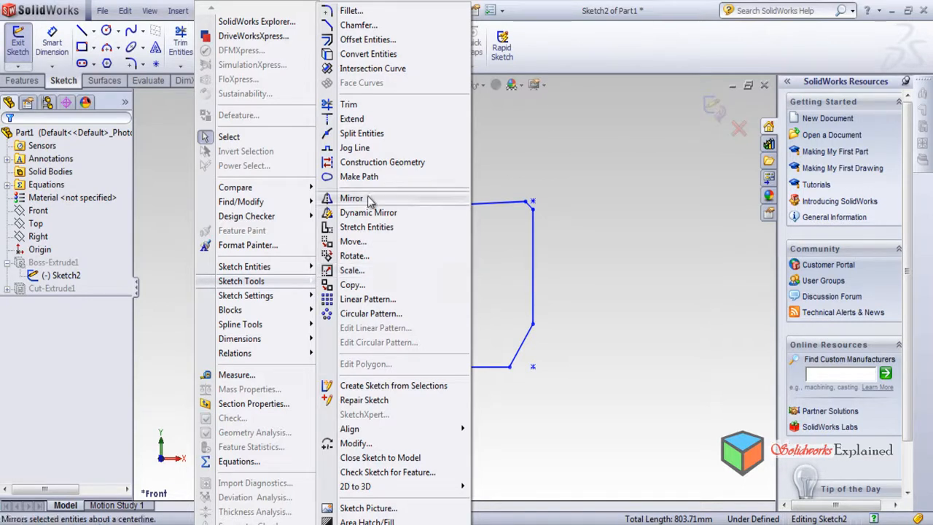
click(368, 270)
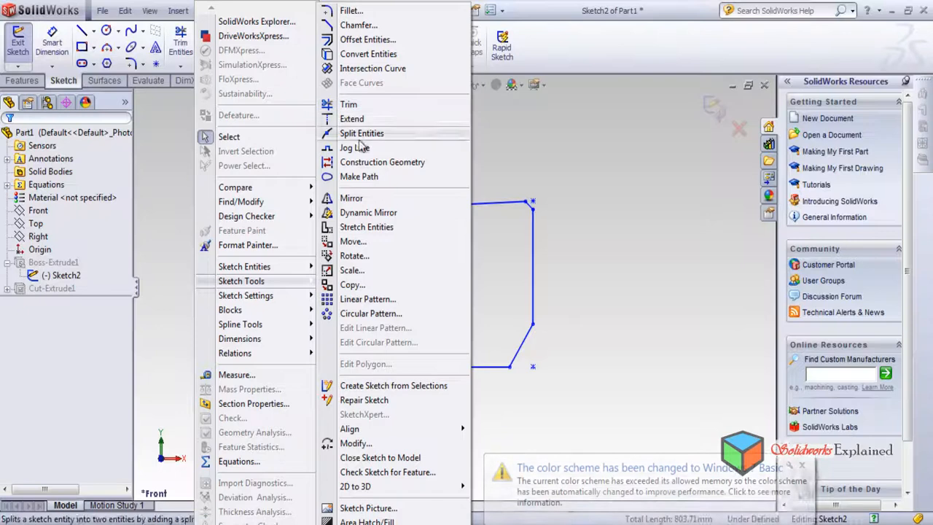
click(380, 269)
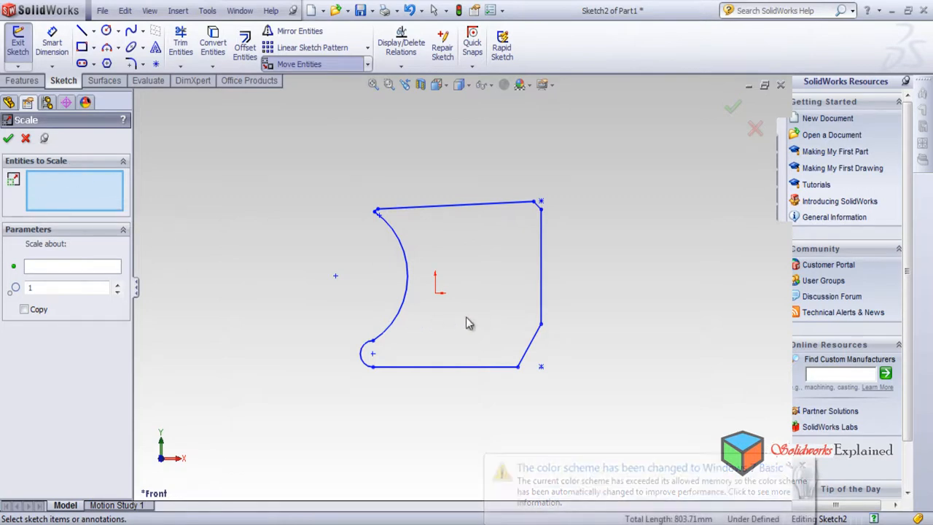
click(472, 206)
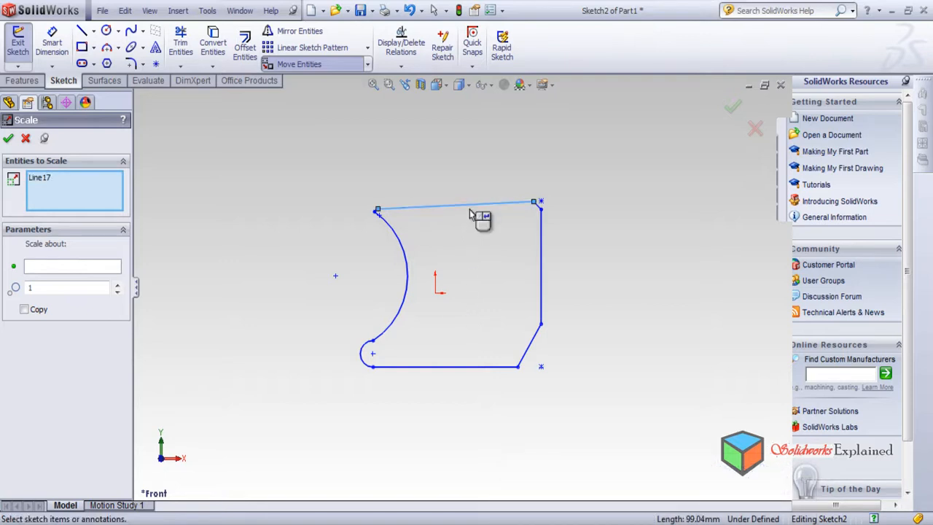
scroll(536, 212, up, 4)
scroll(490, 276, down, 2)
scroll(495, 235, down, 5)
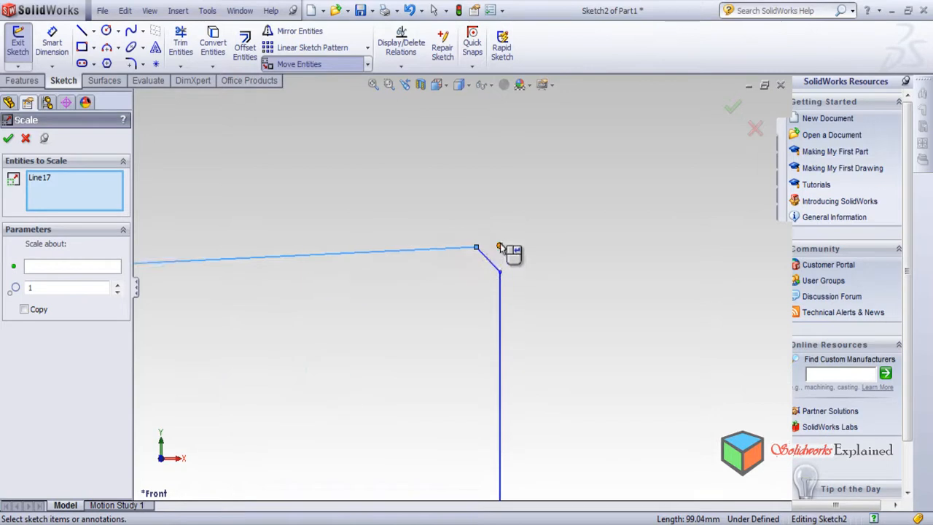
click(493, 269)
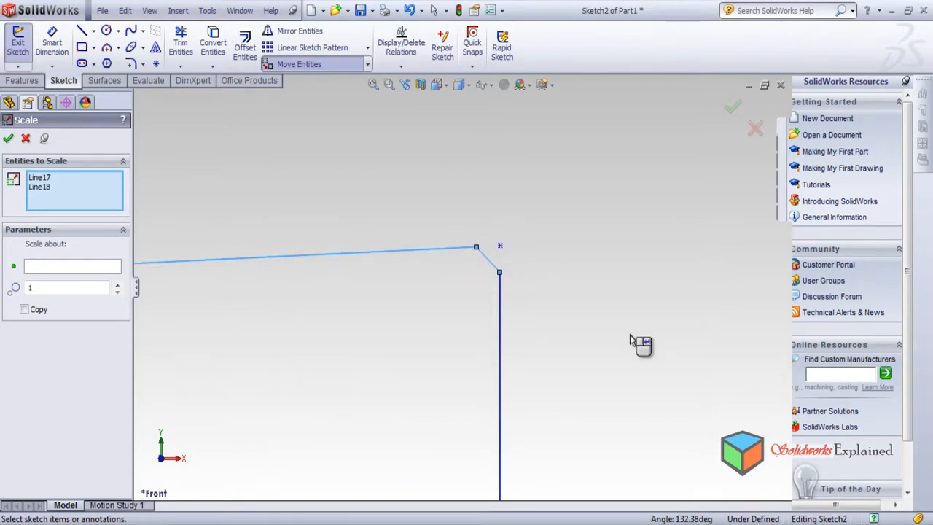
click(500, 376)
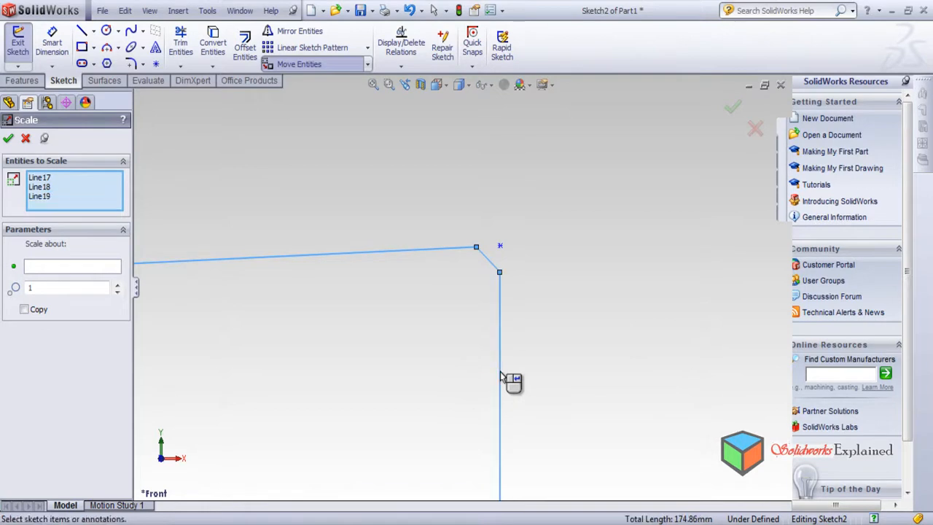
Add the profile's slanted line, bottom line, small lower arc, large concave arc and small upper arc to the entities to scale.
scroll(537, 427, up, 5)
scroll(436, 465, down, 3)
click(474, 369)
click(385, 387)
click(276, 380)
click(298, 342)
scroll(306, 208, down, 6)
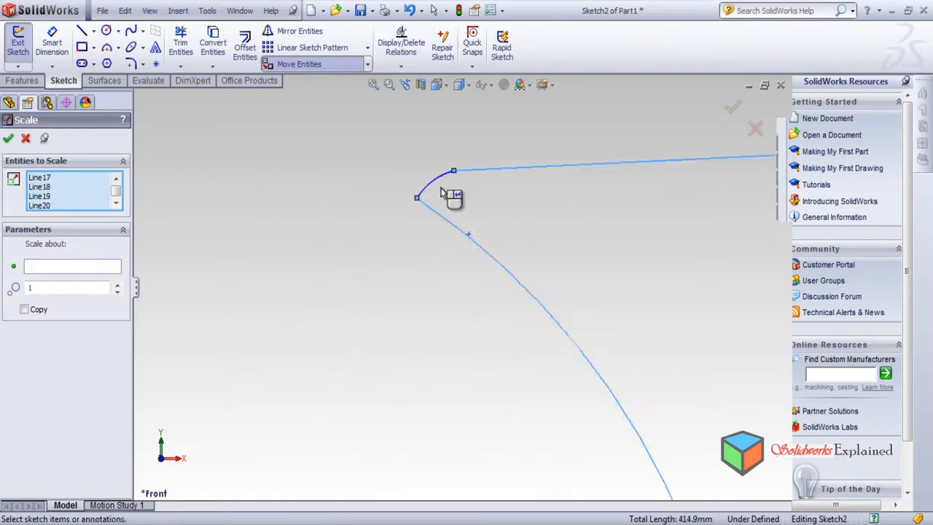
click(437, 179)
scroll(547, 258, up, 3)
scroll(492, 275, up, 5)
scroll(510, 350, down, 4)
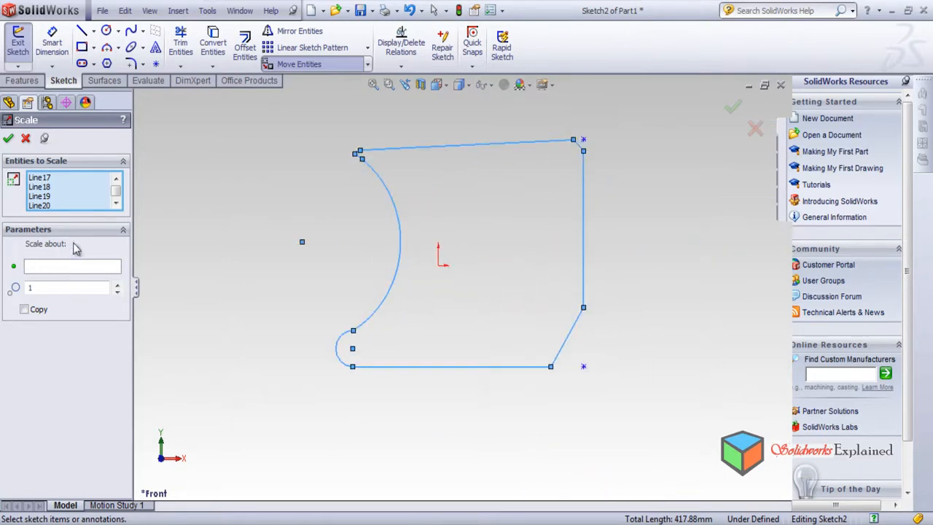
scroll(324, 288, down, 1)
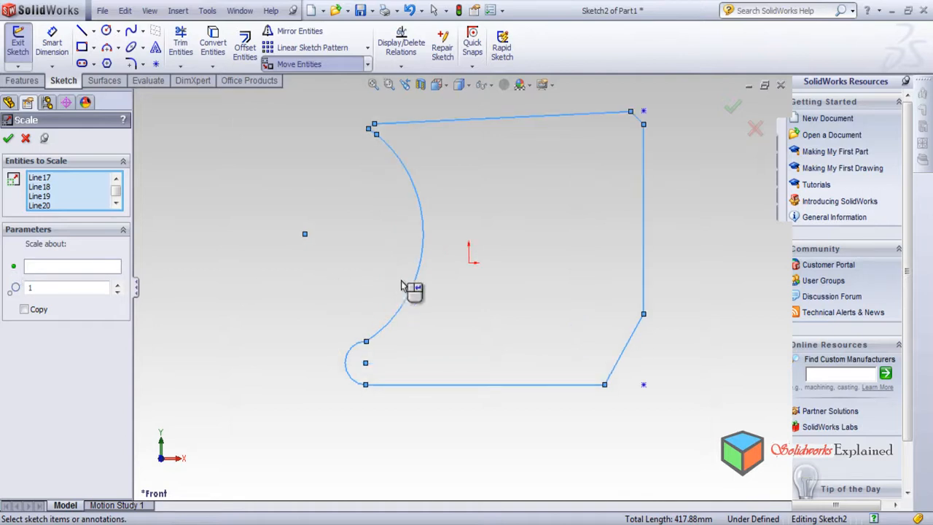
scroll(408, 292, up, 3)
scroll(514, 196, down, 6)
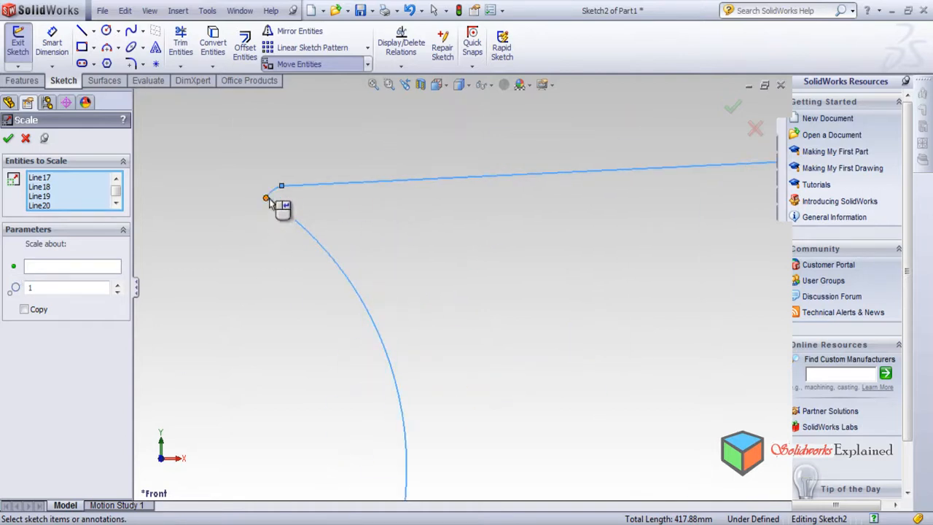
scroll(419, 227, down, 2)
scroll(423, 229, up, 3)
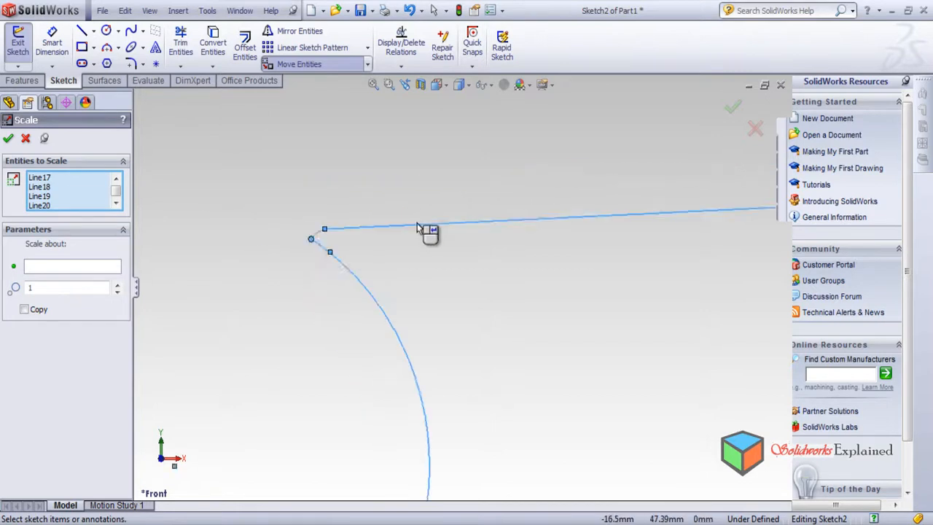
click(119, 204)
click(119, 205)
click(119, 207)
click(51, 196)
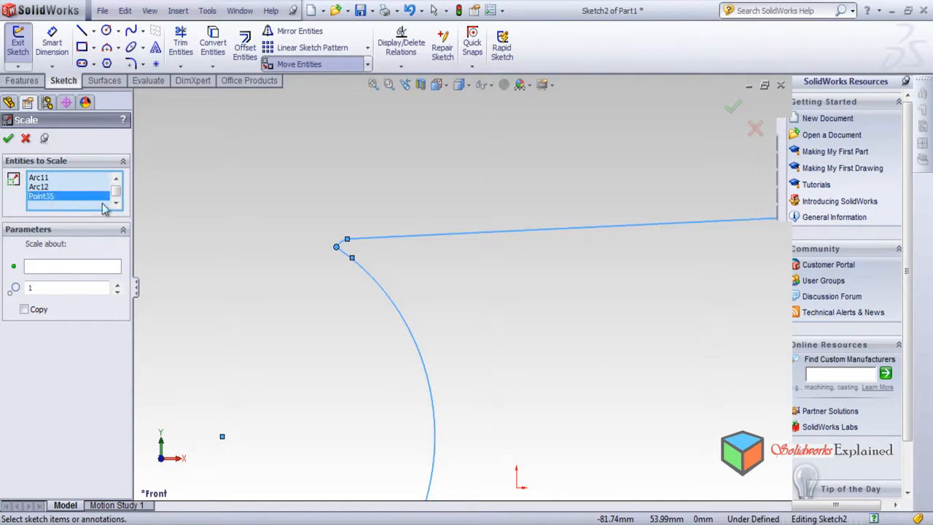
click(310, 241)
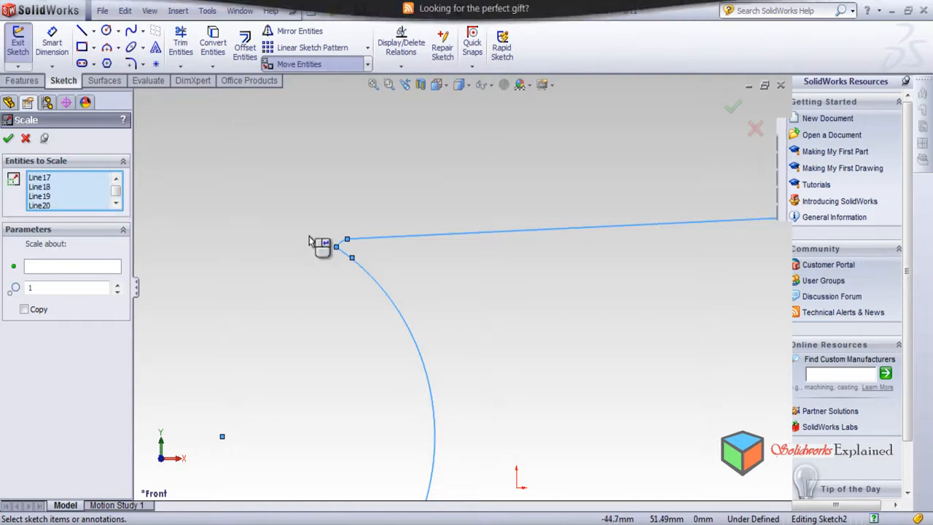
Define the outer endpoint of the small arc at the profile's upper-left corner as the scale point.
click(42, 273)
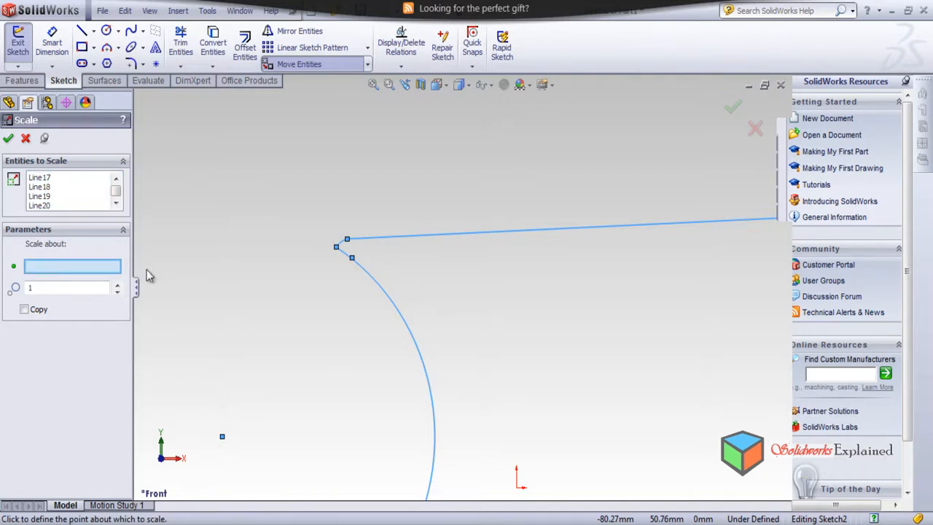
click(335, 251)
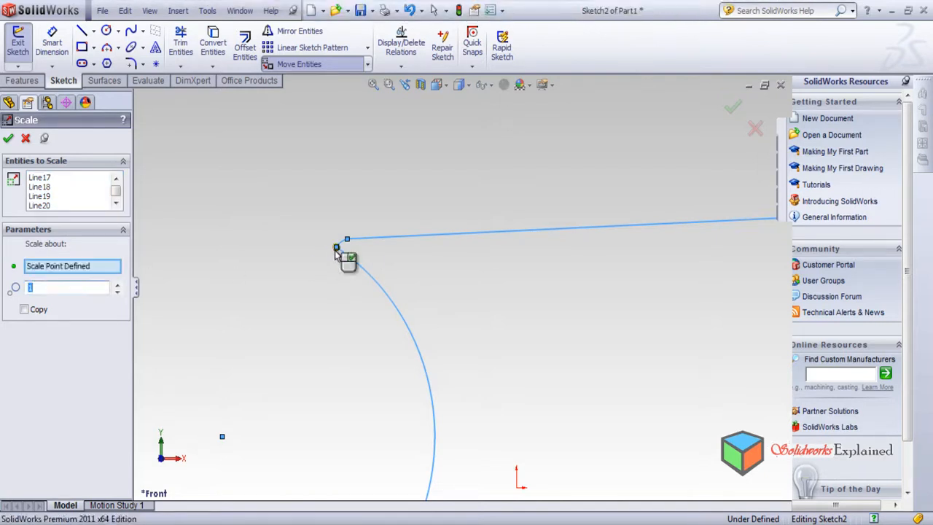
scroll(434, 320, down, 1)
scroll(508, 327, down, 1)
scroll(508, 327, up, 5)
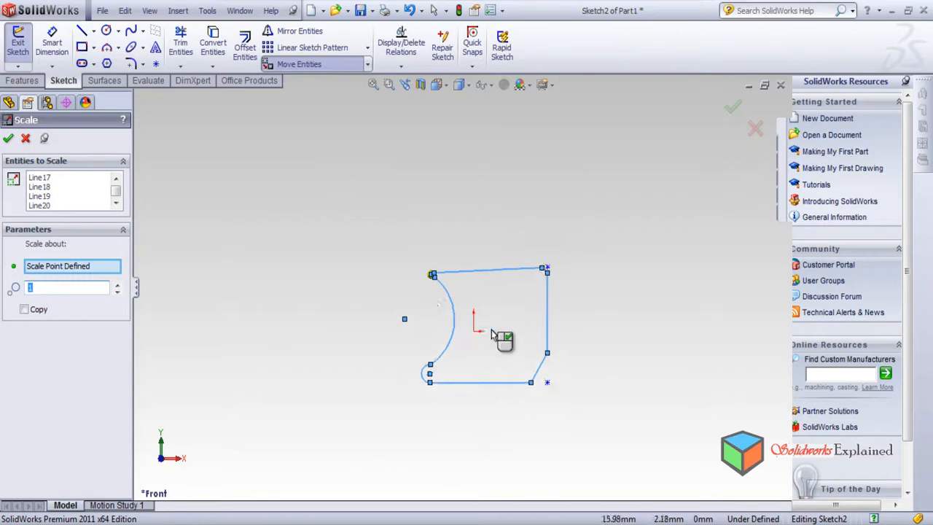
scroll(491, 334, down, 2)
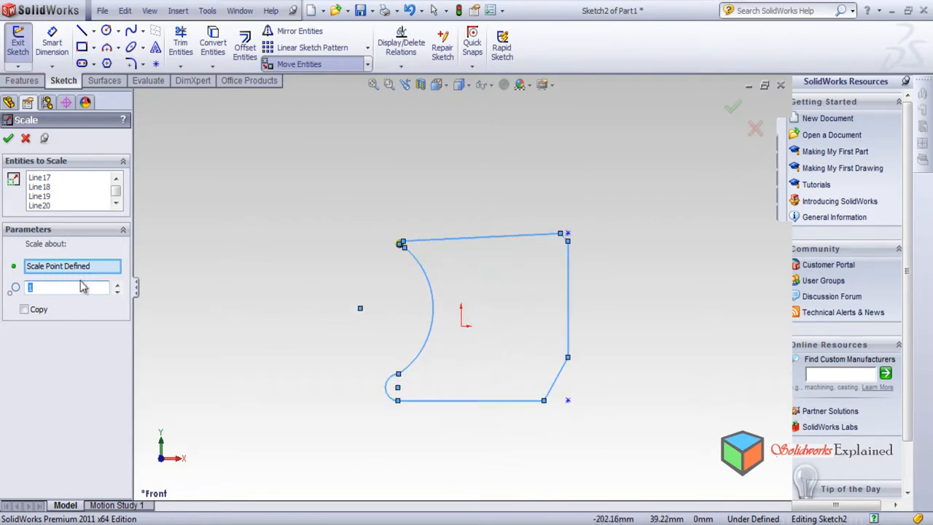
Turn on copying and preview the scaled profile with factors of 2, 1.5, 5 and 2 again.
click(25, 310)
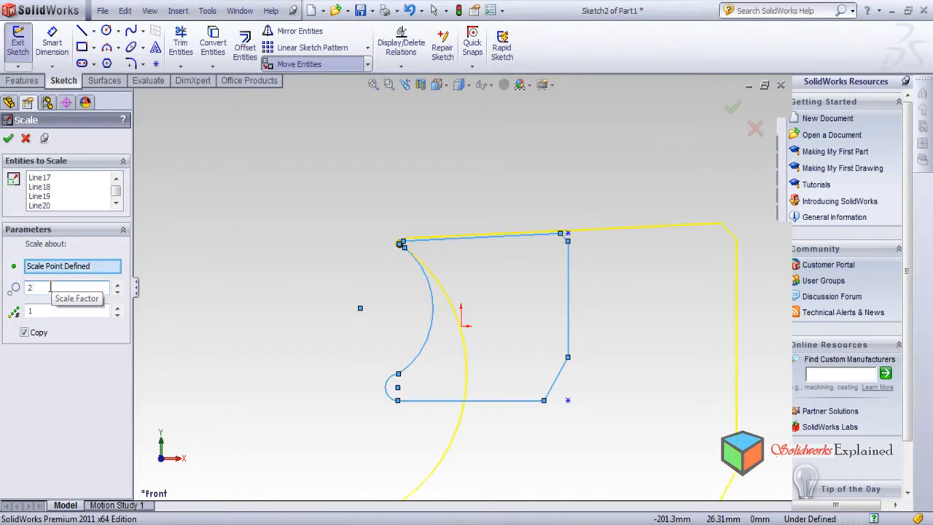
scroll(292, 290, up, 3)
scroll(585, 365, down, 2)
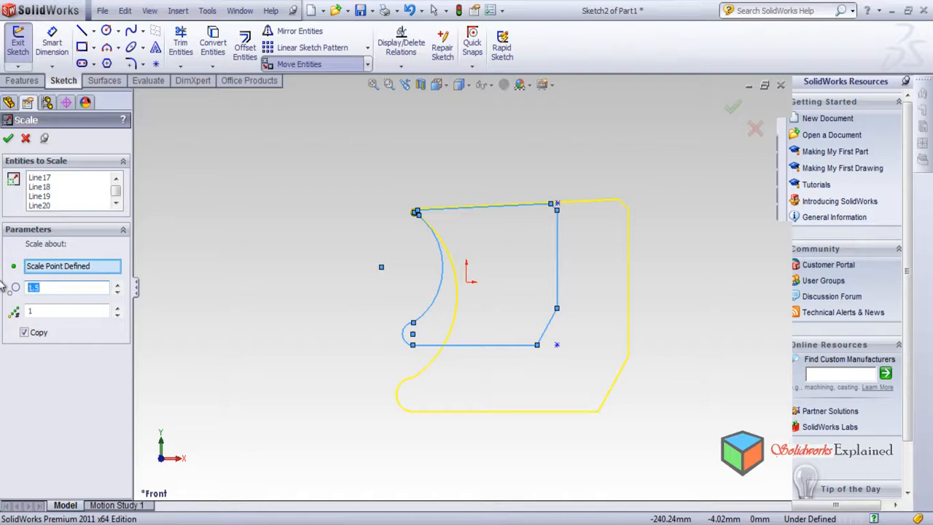
scroll(480, 300, up, 4)
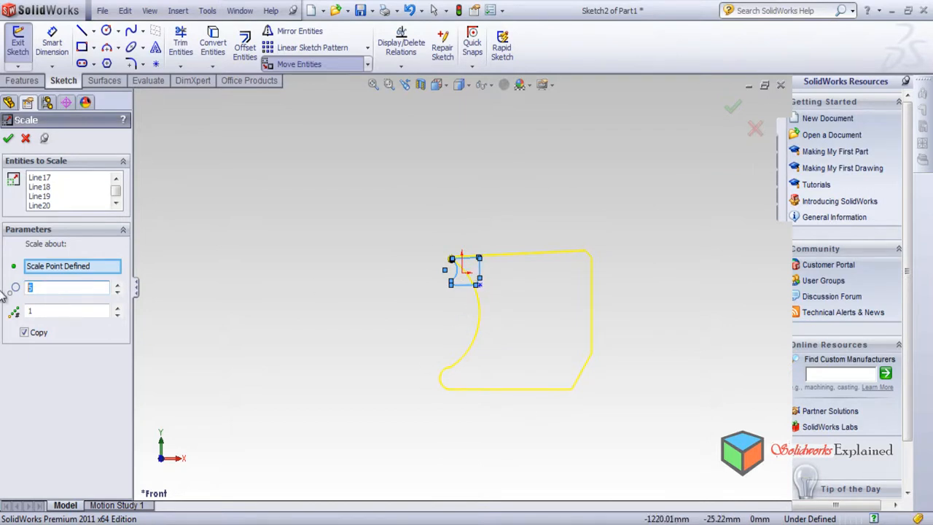
scroll(458, 282, up, 2)
scroll(456, 284, down, 4)
scroll(460, 328, down, 5)
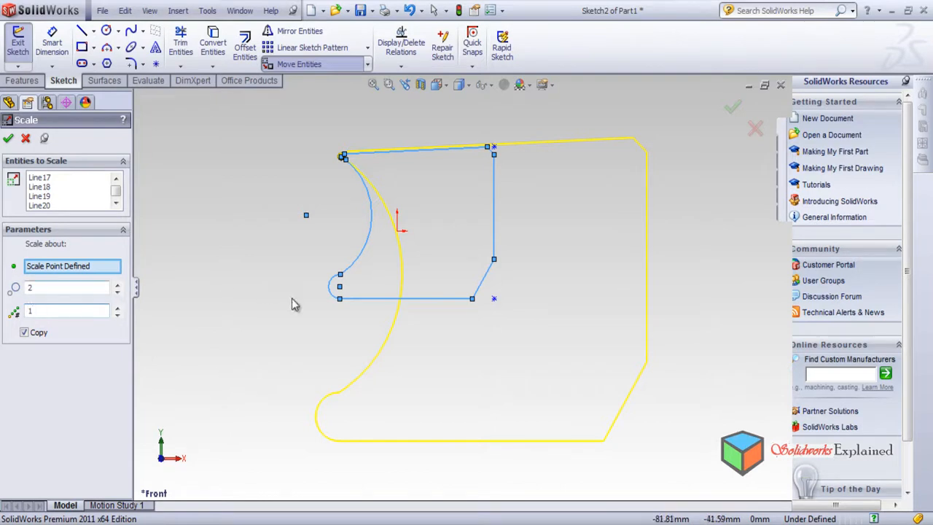
Increase the number of scaled profile copies to 8.
scroll(365, 317, down, 2)
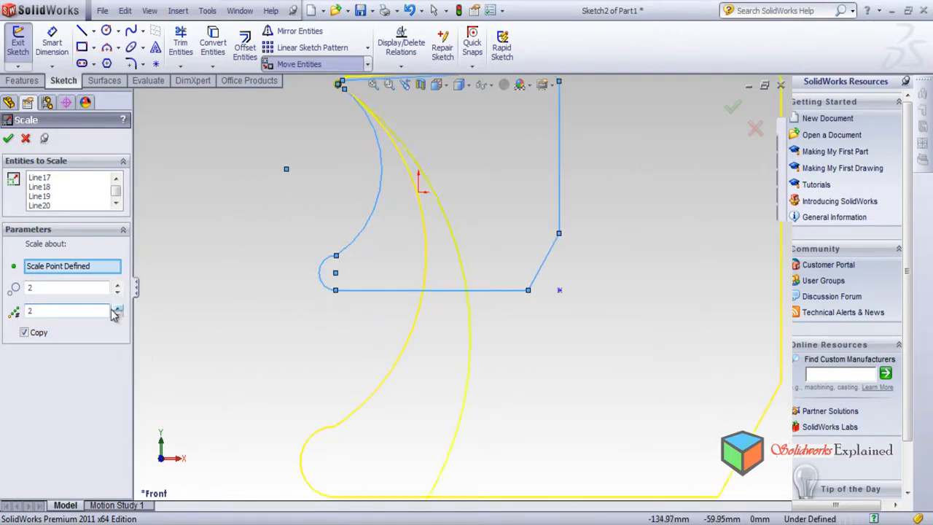
scroll(374, 319, up, 5)
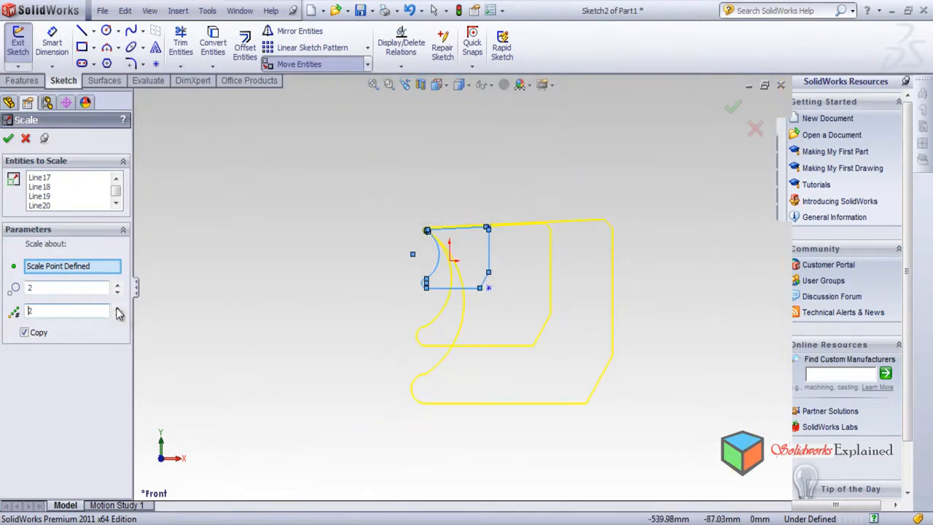
click(117, 308)
click(117, 308)
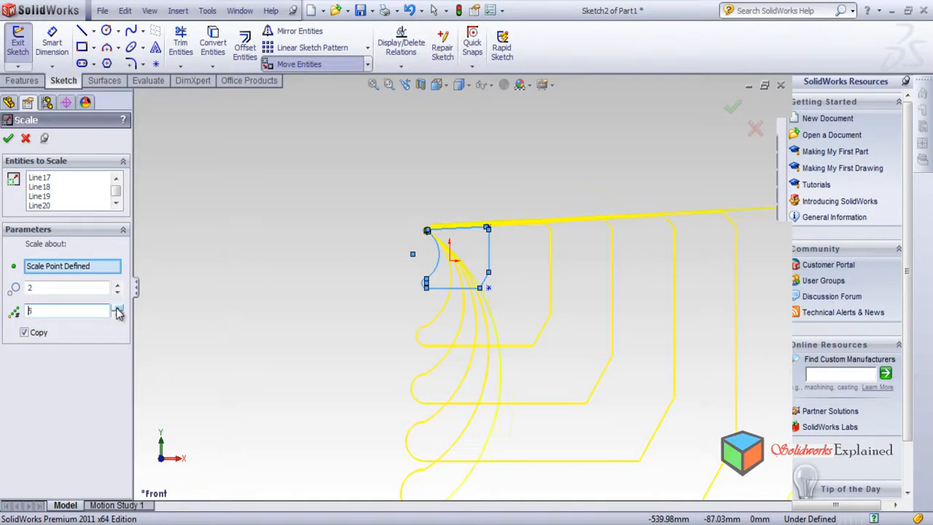
click(116, 308)
scroll(441, 329, up, 4)
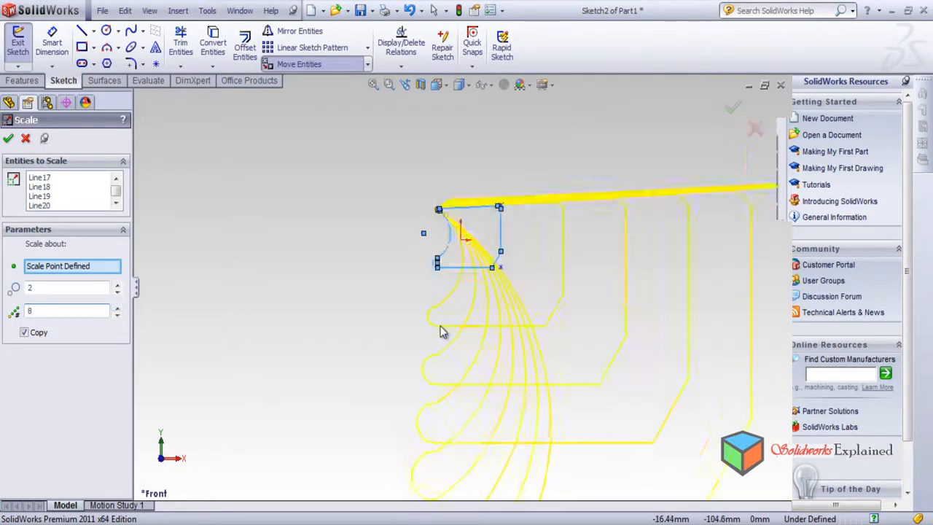
scroll(491, 406, down, 2)
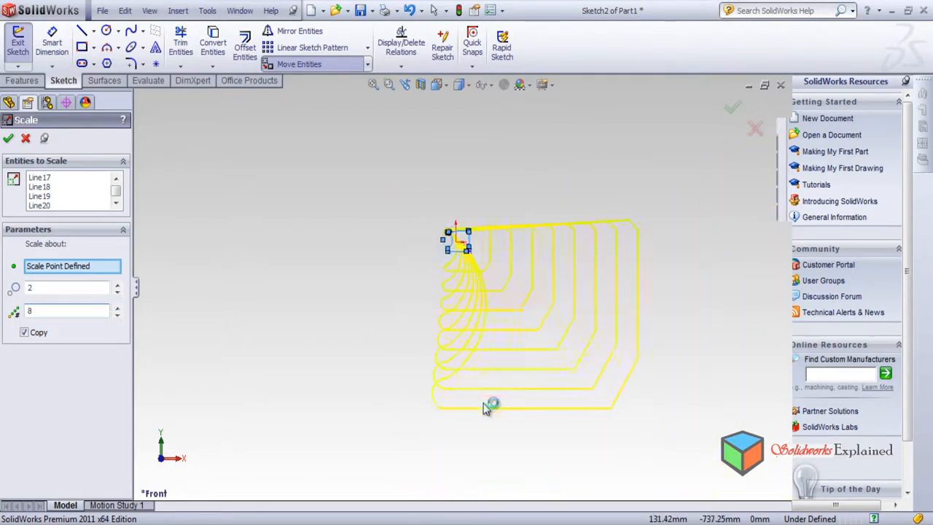
scroll(518, 284, down, 1)
scroll(518, 285, down, 1)
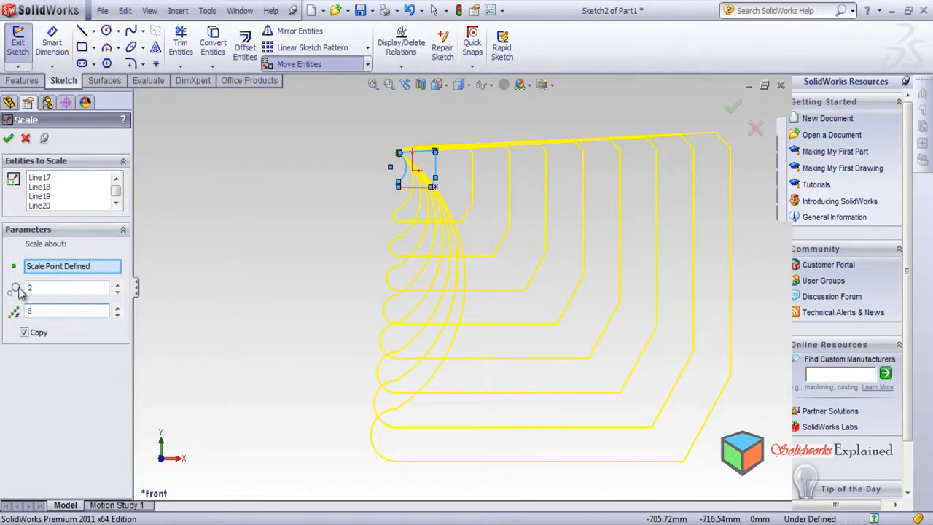
Reduce the number of copies to 1 and set the scale factor to 1.5.
click(117, 314)
click(117, 314)
click(118, 314)
click(117, 314)
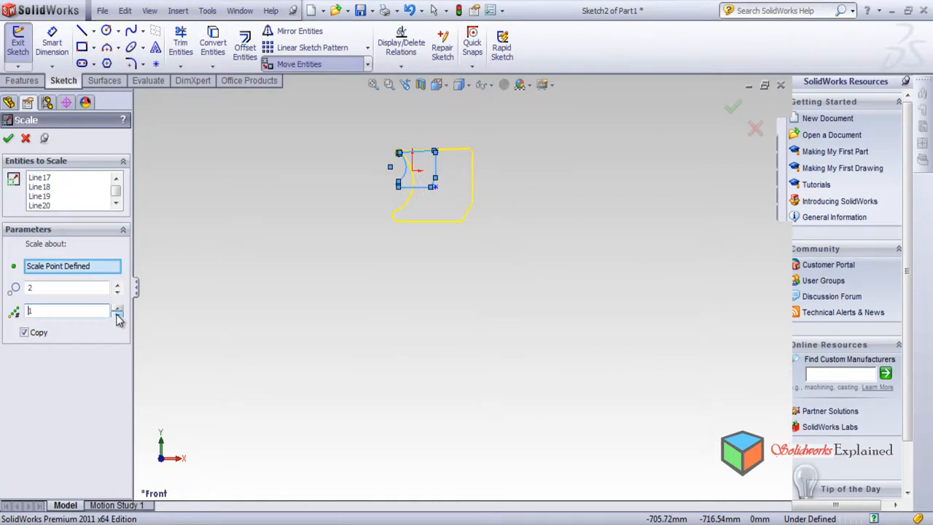
scroll(435, 122, up, 3)
scroll(448, 210, down, 6)
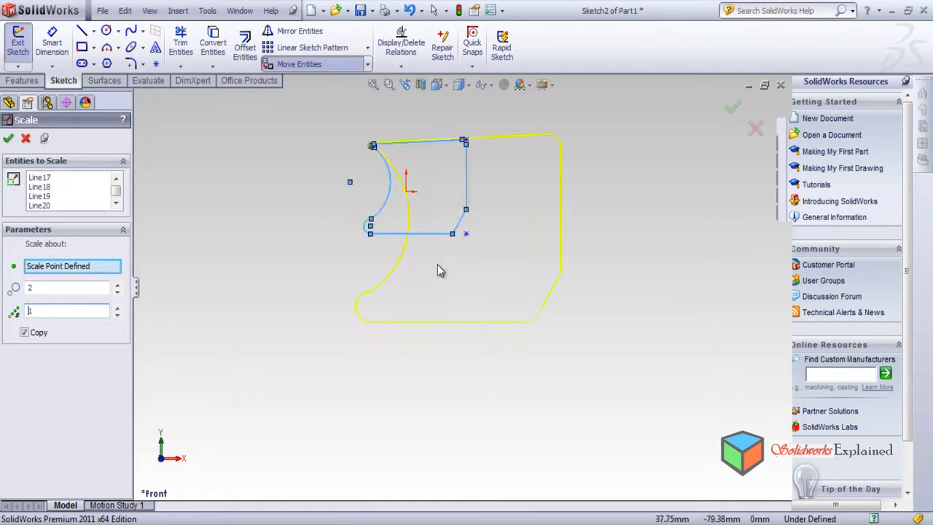
scroll(438, 264, down, 3)
drag(65, 288, 1, 271)
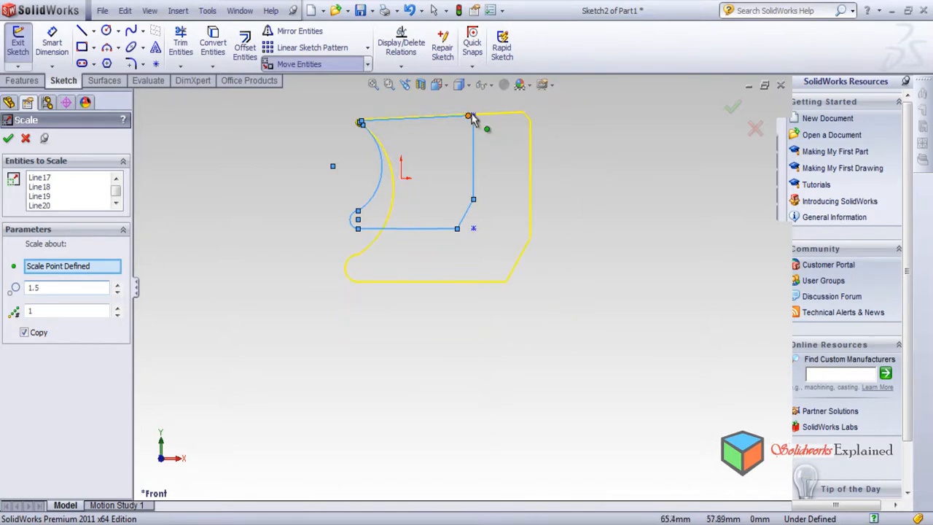
scroll(471, 111, down, 2)
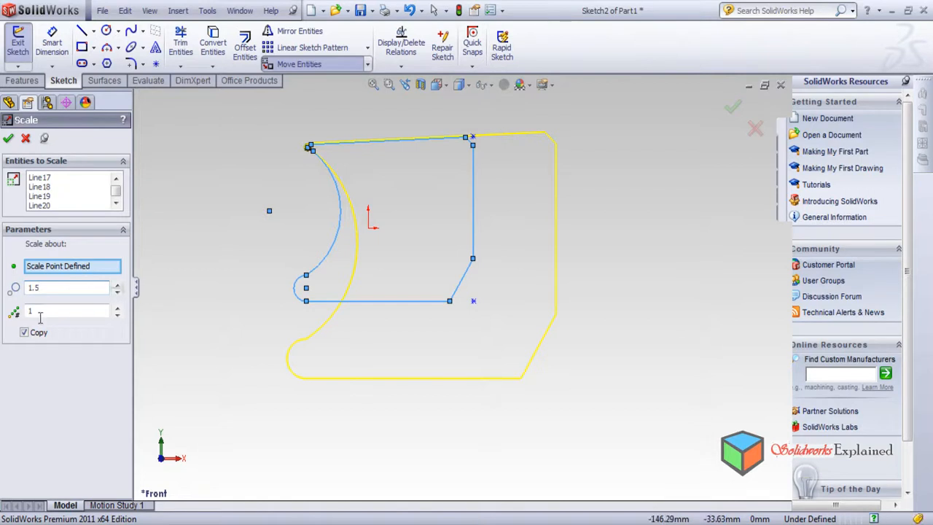
Turn off copying to scale the original profile by 1.5, reset the scale factor to 1 and accept the scaling.
click(24, 332)
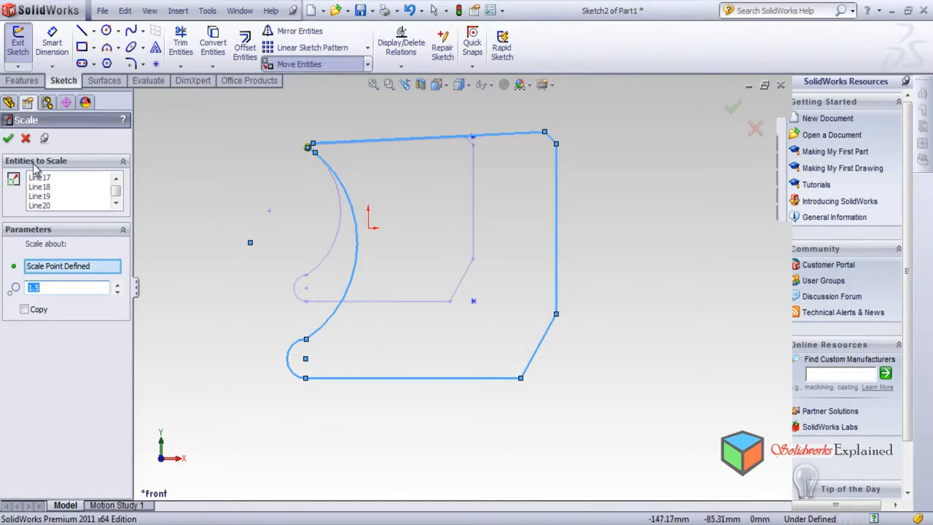
text(1)
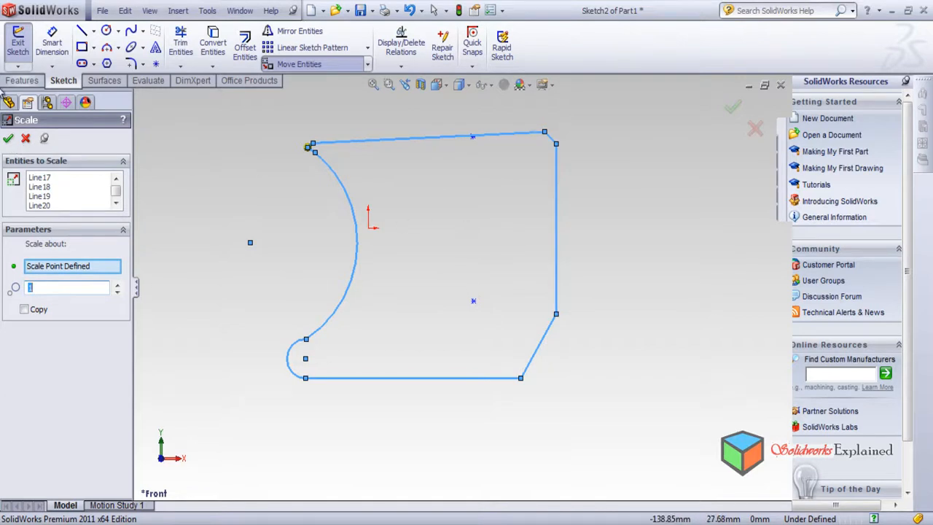
click(9, 140)
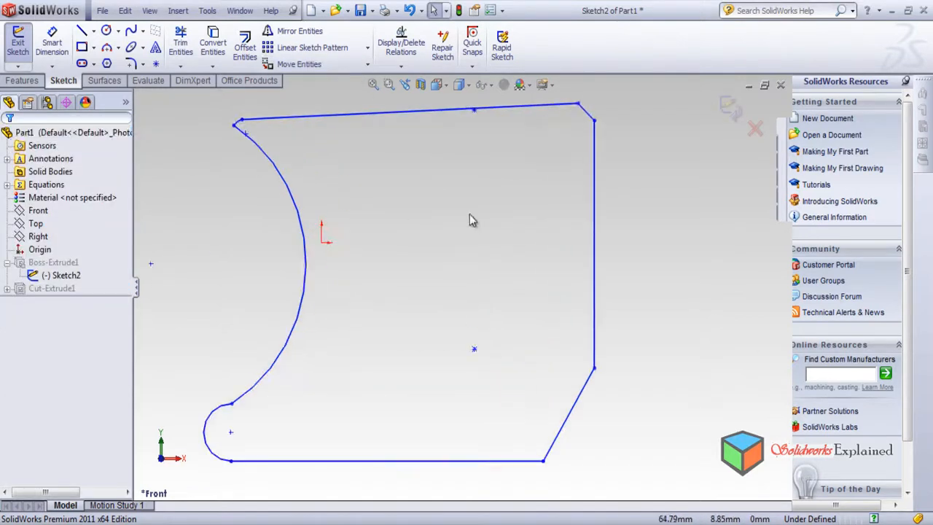
scroll(472, 220, up, 1)
scroll(468, 312, down, 3)
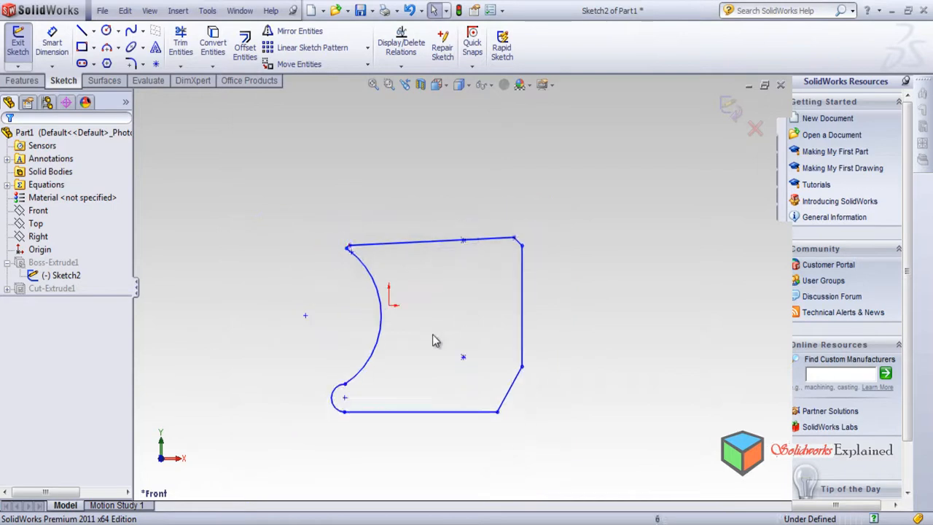
scroll(392, 386, up, 1)
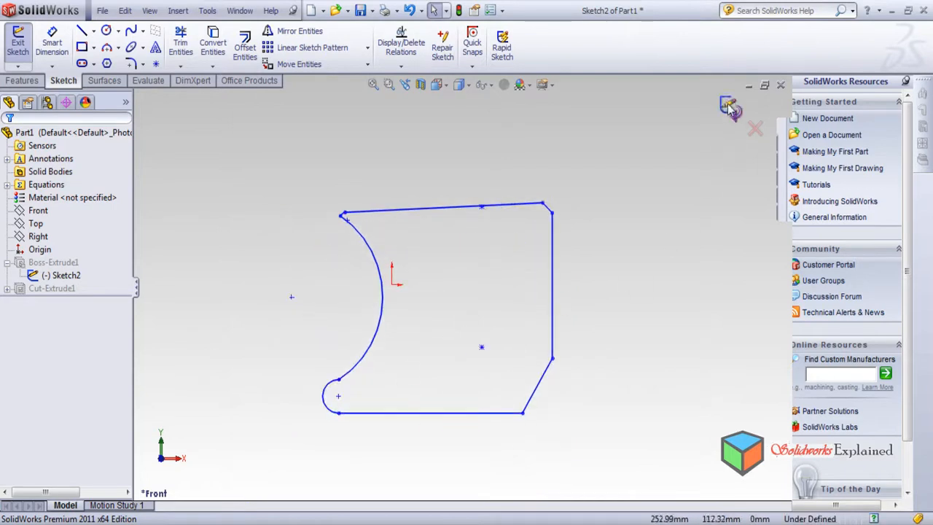
Exit Sketch2, continue the rebuild ignoring the Sketch3 error, and dismiss the What's Wrong report.
click(727, 106)
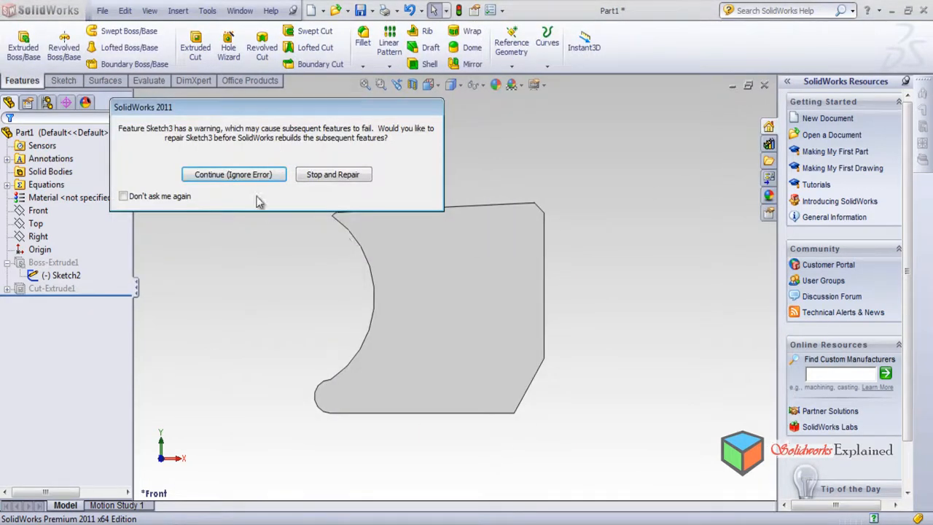
click(260, 177)
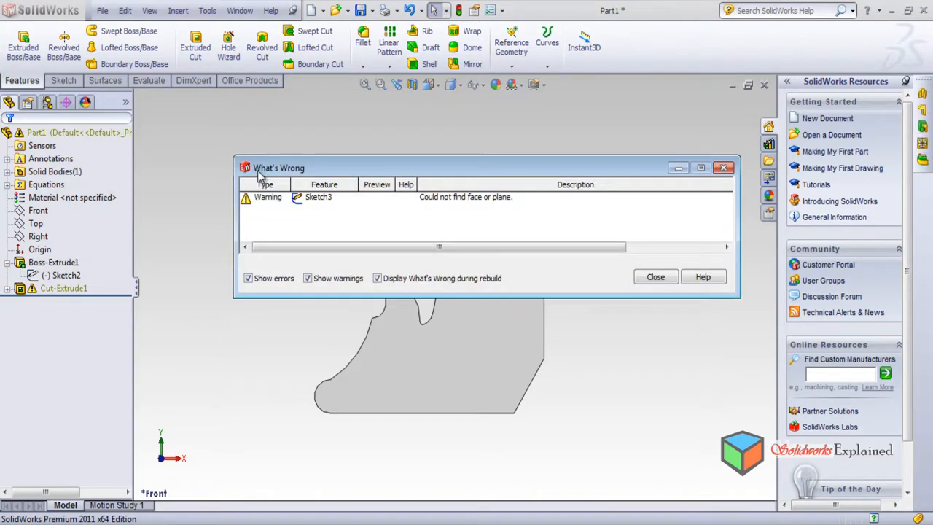
click(655, 278)
mouse_move(351, 305)
middle_down()
mouse_move(418, 315)
mouse_move(333, 316)
mouse_move(405, 304)
mouse_move(281, 292)
mouse_move(216, 362)
mouse_move(357, 271)
mouse_move(323, 197)
mouse_move(304, 294)
mouse_move(323, 255)
middle_up()
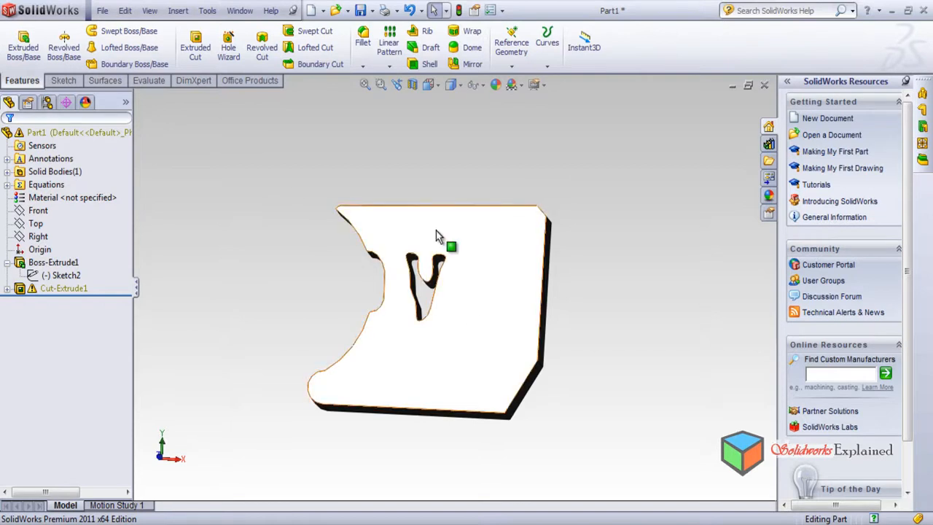
Undo the exit from Sketch2 and the profile's scaling, and select all entities of the sketch.
click(63, 289)
click(297, 295)
key(ctrl+z)
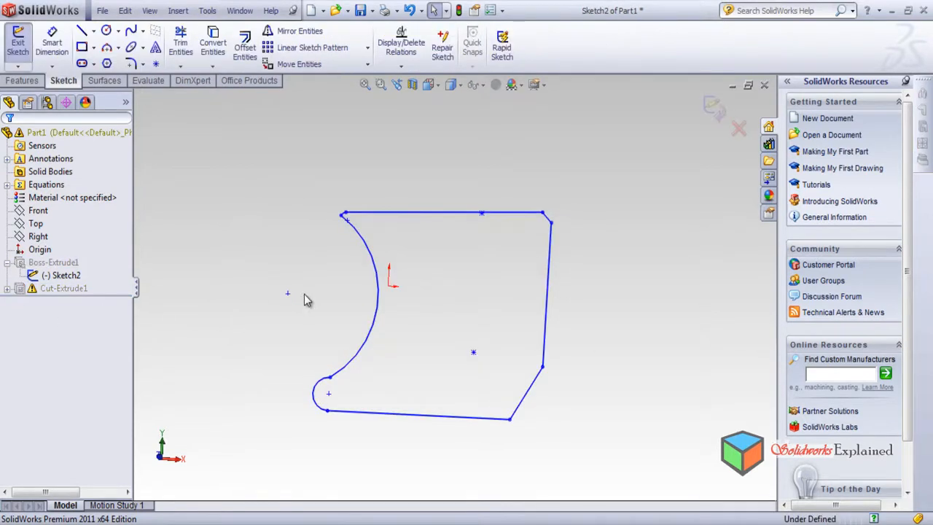
key(ctrl+a)
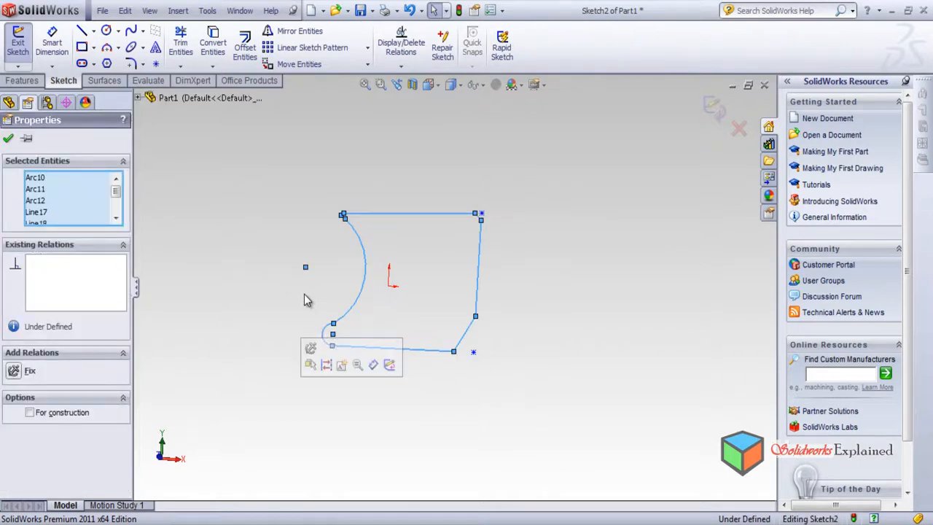
Exit Sketch2, continue the rebuild despite the Sketch3 warning, and close the What's Wrong report.
click(9, 139)
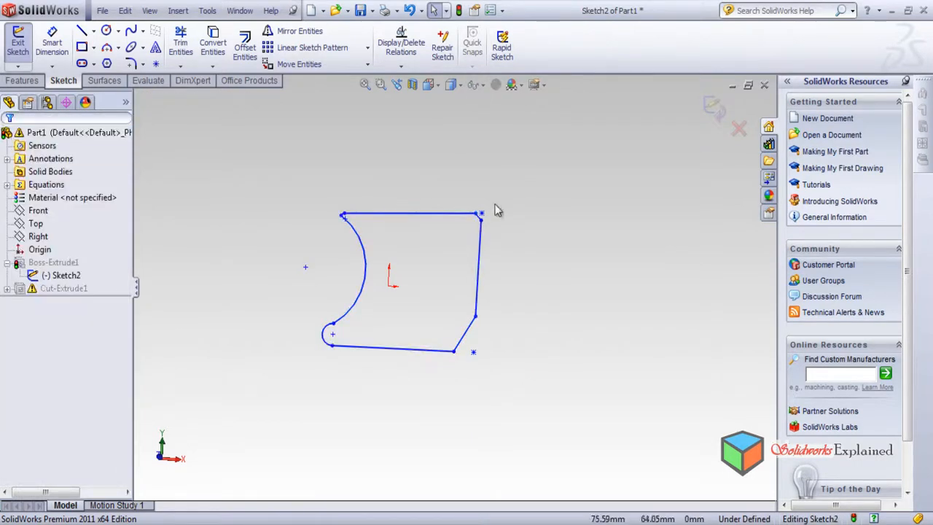
click(711, 104)
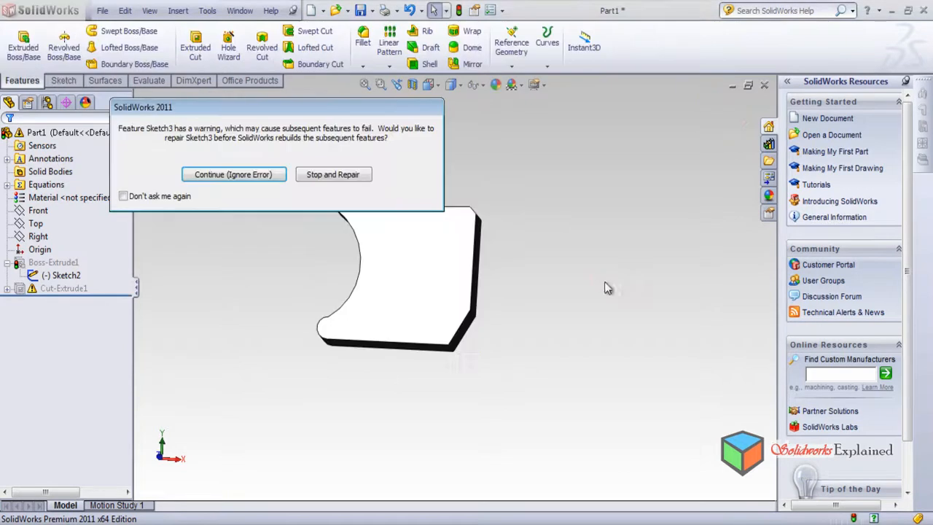
click(228, 177)
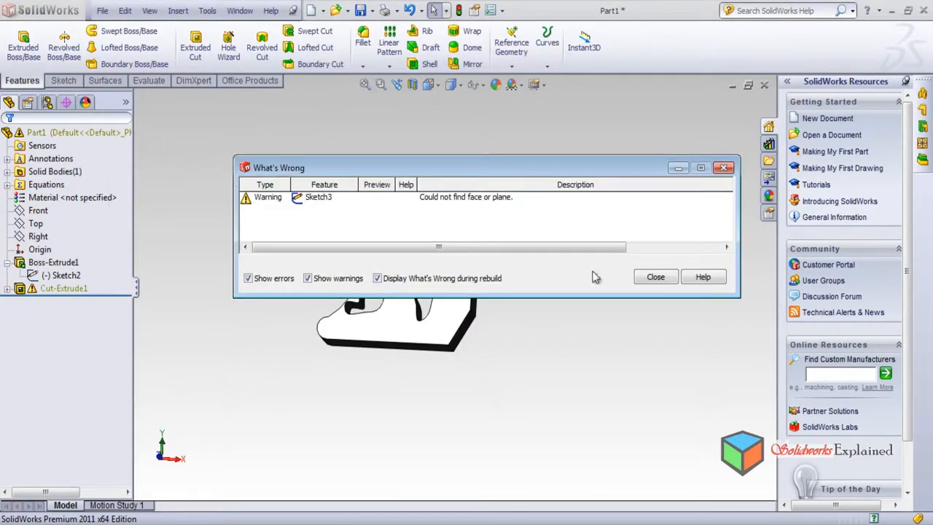
click(656, 278)
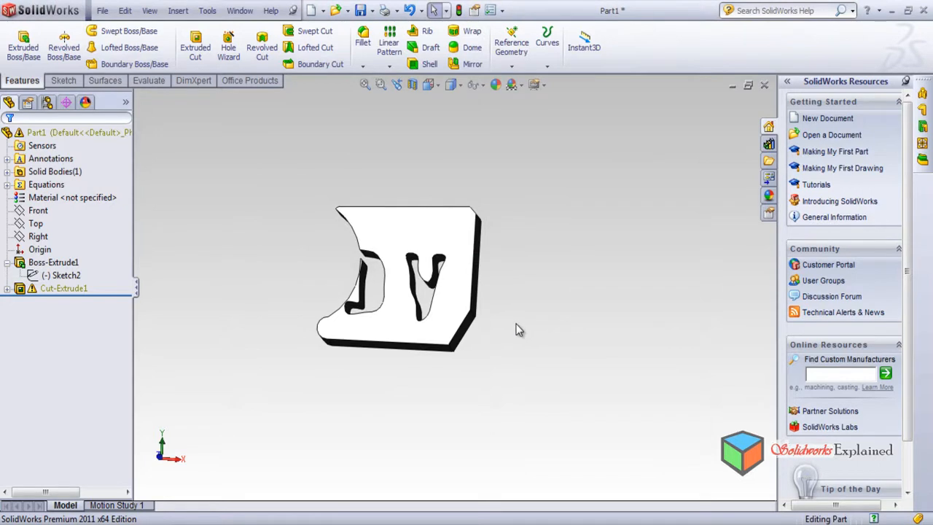
Undo the sketch exit and the deletion of the offset profiles, and clear the selection.
key(ctrl+z)
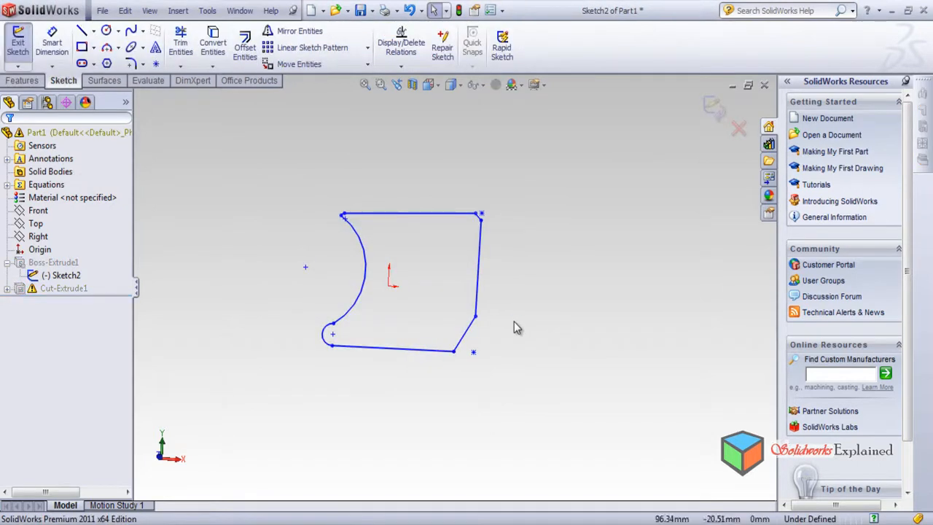
key(ctrl+z)
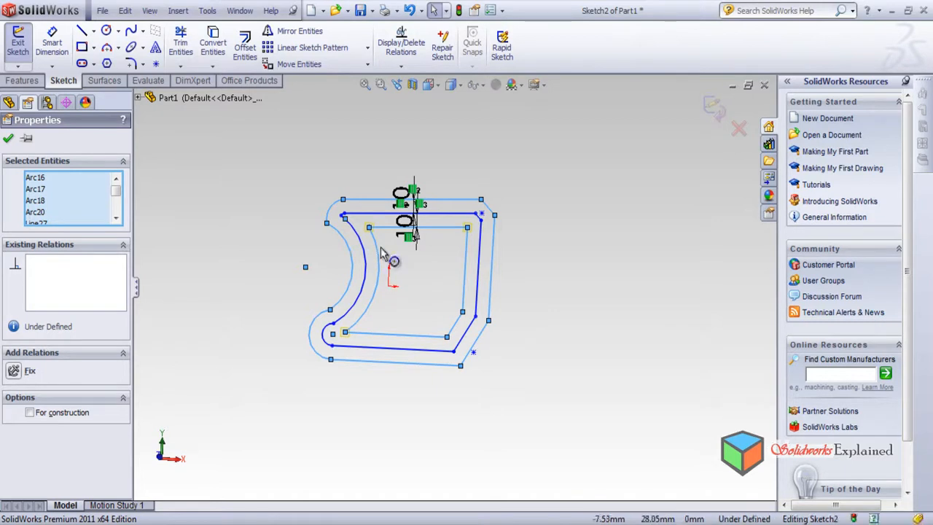
click(626, 295)
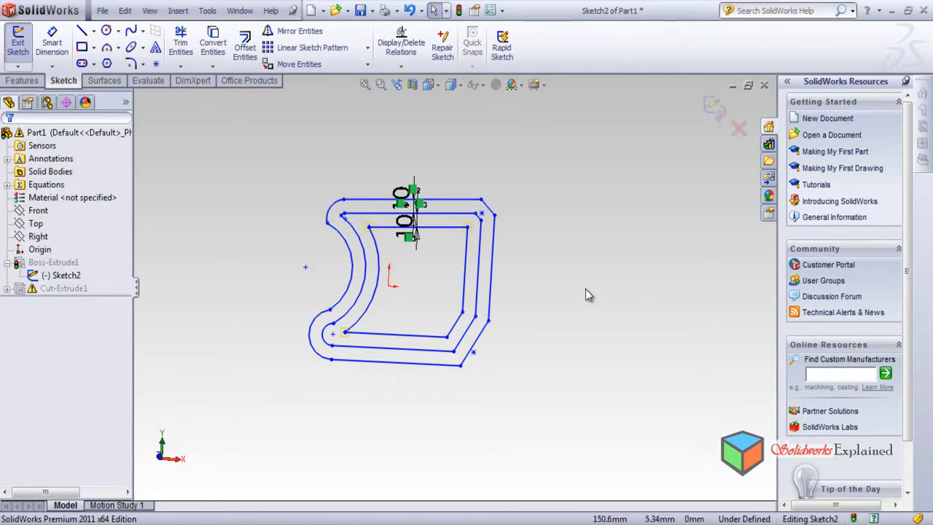
Delete all lines and arcs of the inner and middle profiles, including the small corner arc, leaving only the outermost offset profile.
scroll(437, 269, down, 3)
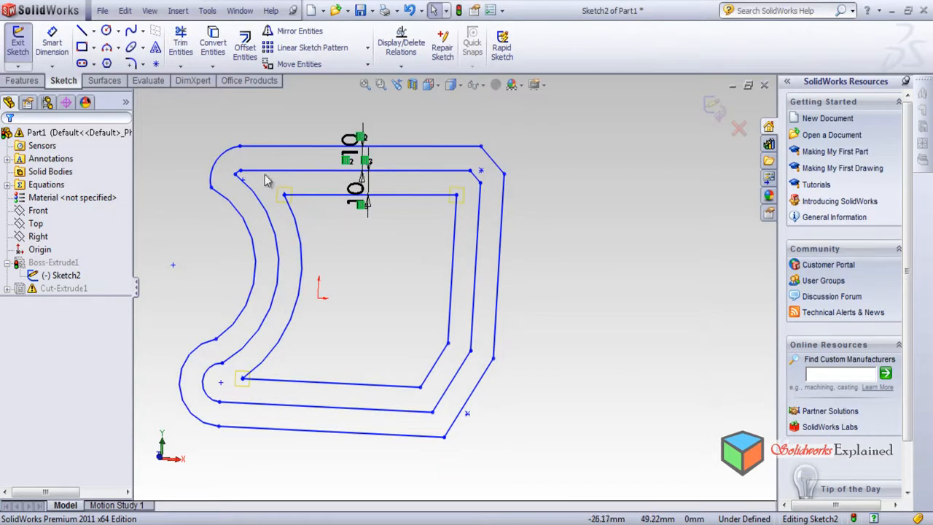
drag(225, 160, 328, 220)
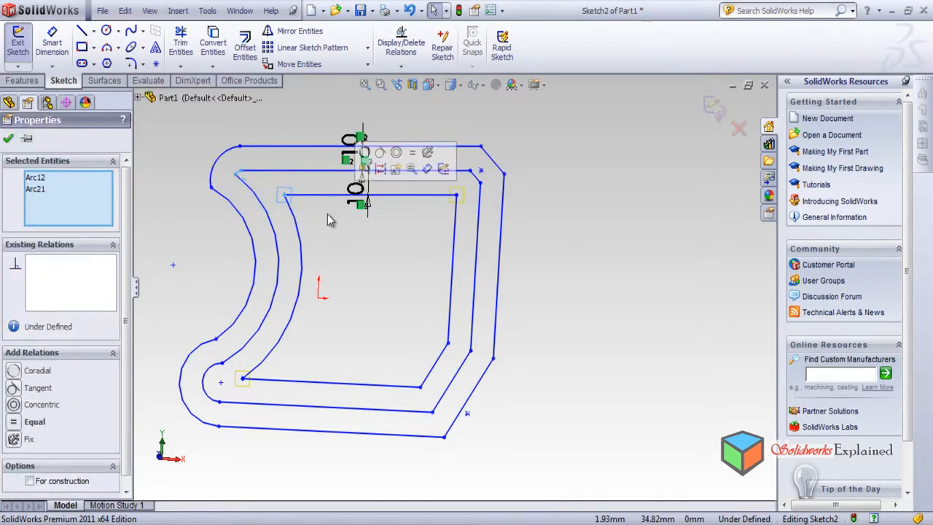
click(312, 171)
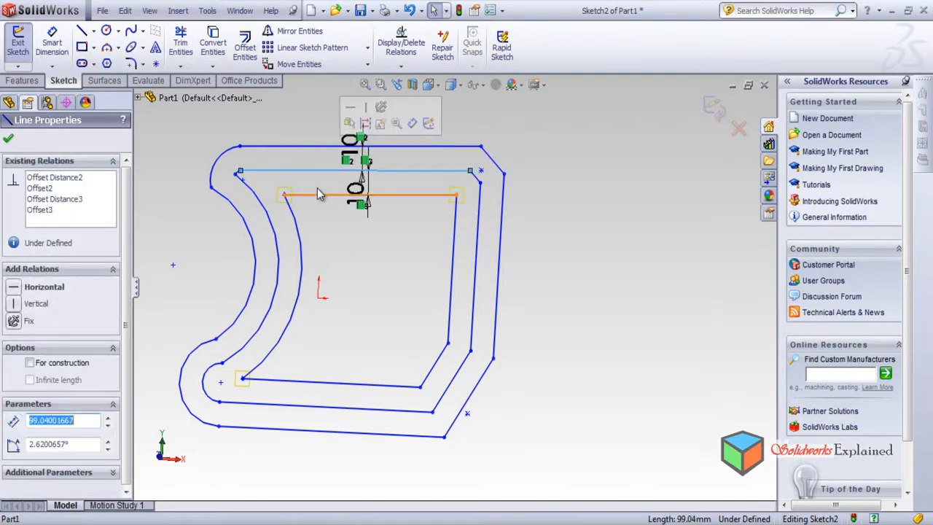
ctrl+click(318, 194)
click(277, 225)
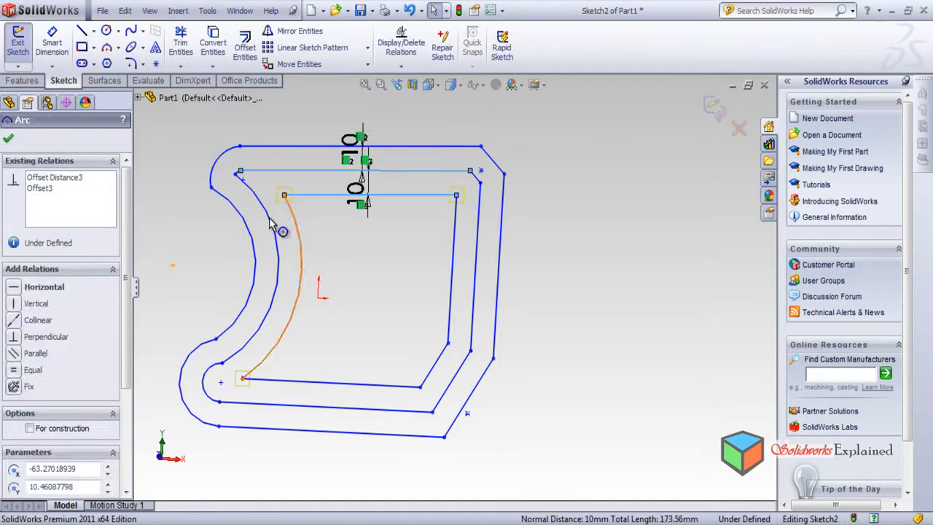
ctrl+click(271, 229)
ctrl+click(252, 380)
ctrl+click(436, 363)
ctrl+click(446, 389)
ctrl+click(328, 407)
ctrl+click(210, 375)
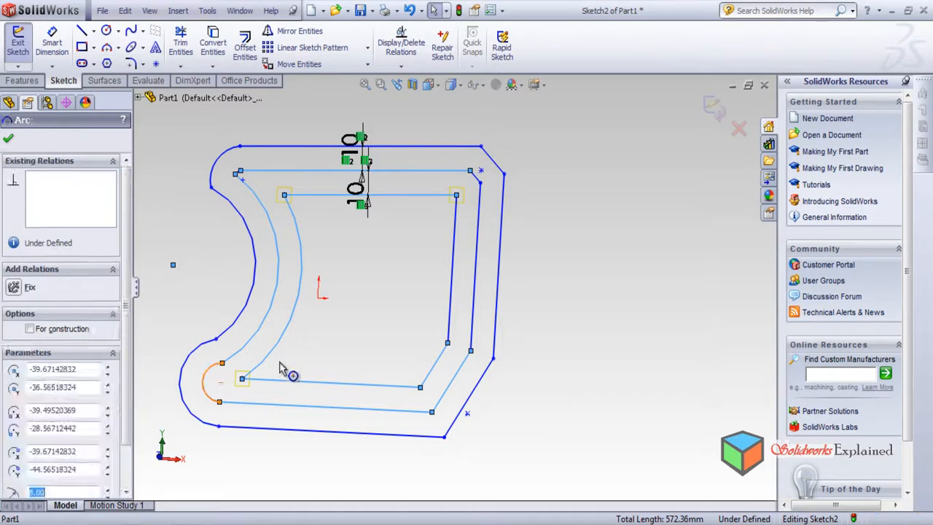
ctrl+click(451, 318)
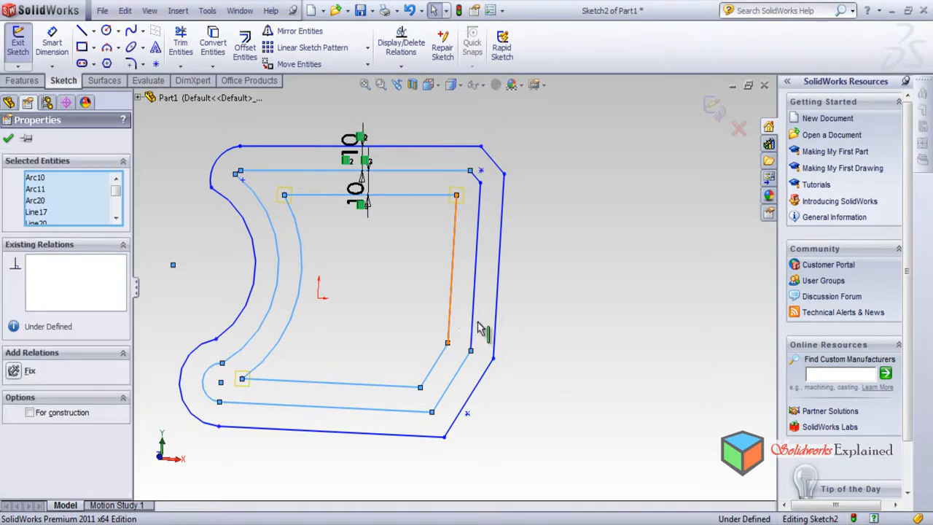
ctrl+click(473, 324)
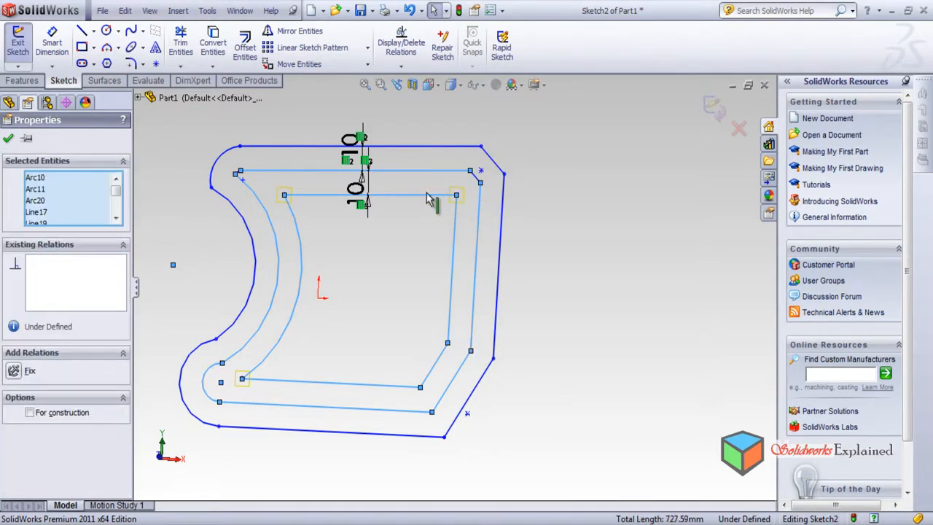
ctrl+click(477, 184)
scroll(230, 167, down, 2)
scroll(251, 232, down, 2)
ctrl+click(337, 199)
key(Delete)
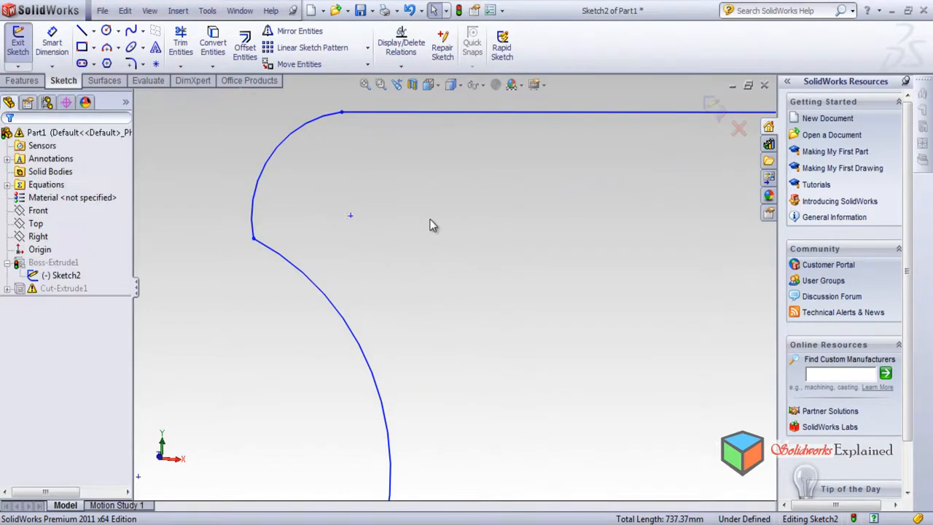
Exit Sketch2 to rebuild the extrusion from the outer profile, ignoring the Sketch3 error and dismissing the What's Wrong report.
scroll(474, 248, up, 4)
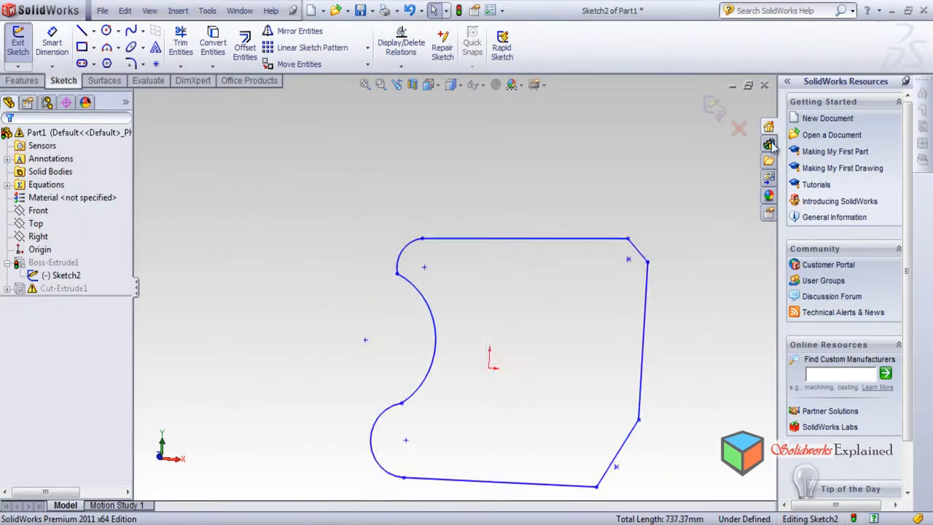
click(720, 107)
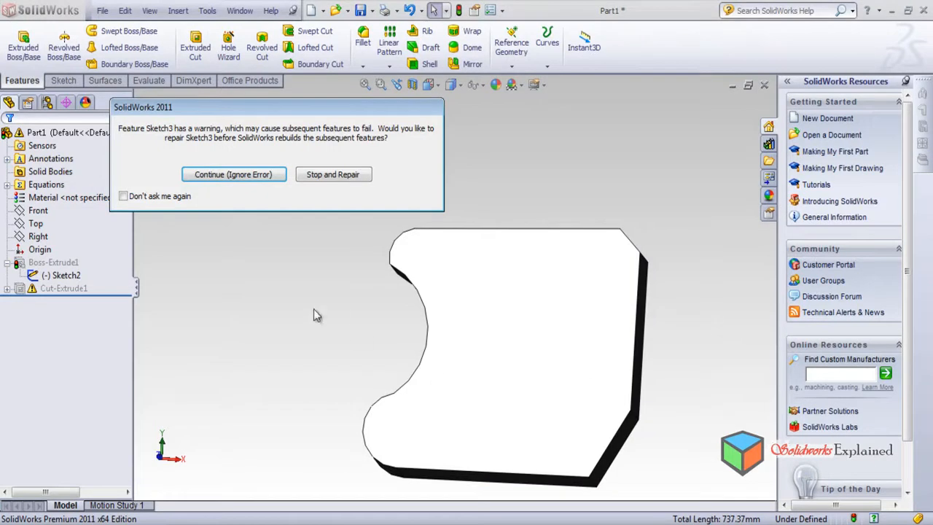
click(269, 175)
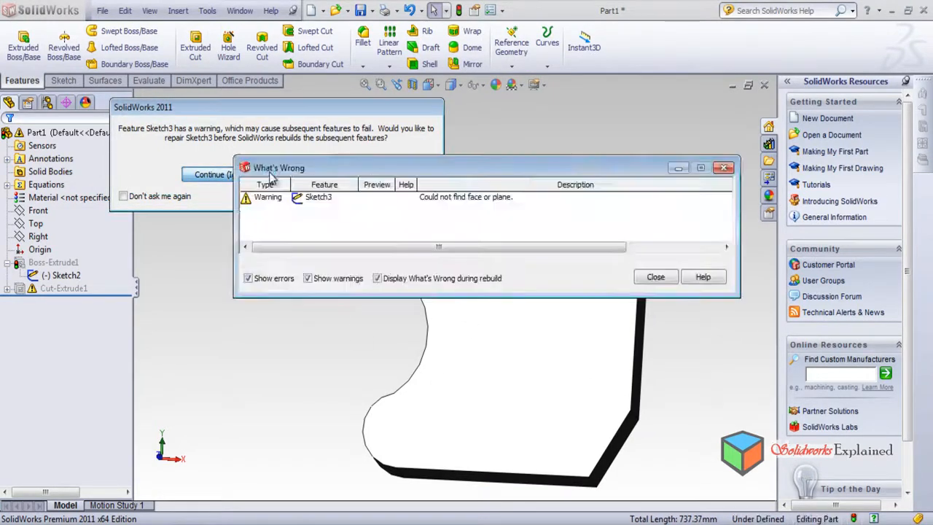
click(656, 276)
Reopen Sketch2 for editing and orient the view normal to the sketch.
mouse_move(381, 260)
middle_down()
mouse_move(500, 318)
mouse_move(384, 241)
mouse_move(306, 277)
mouse_move(437, 250)
mouse_move(366, 162)
middle_up()
click(60, 275)
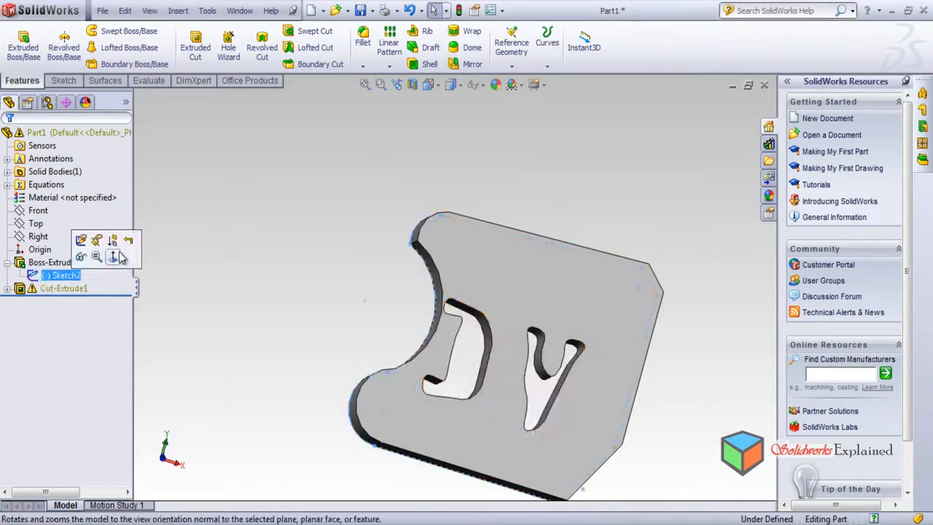
click(80, 239)
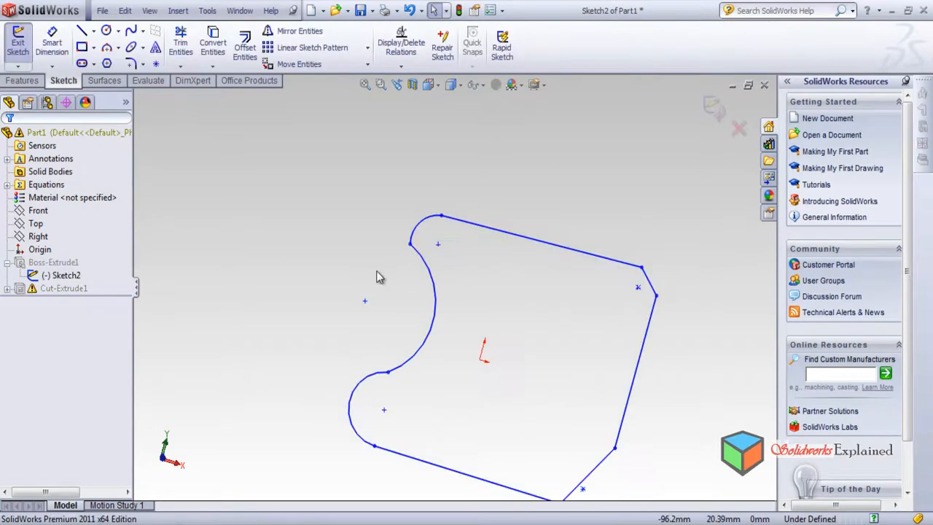
click(64, 275)
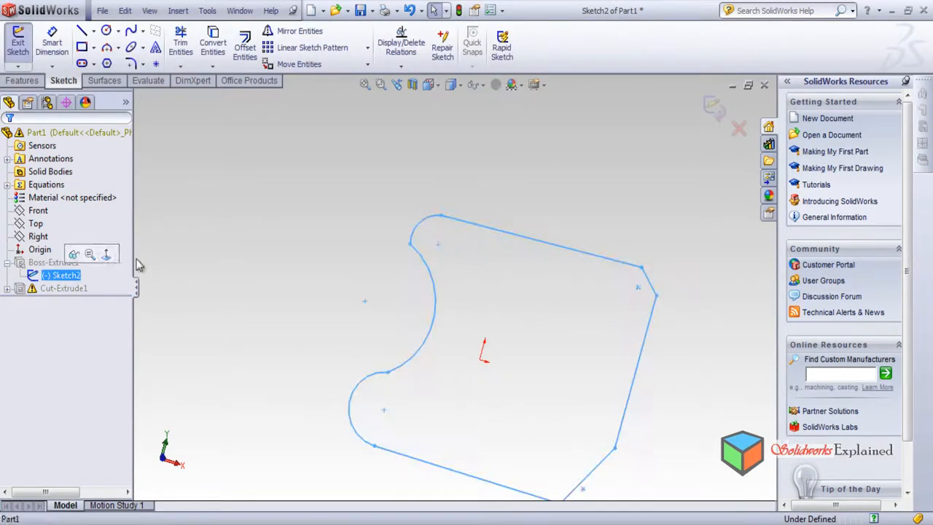
click(107, 254)
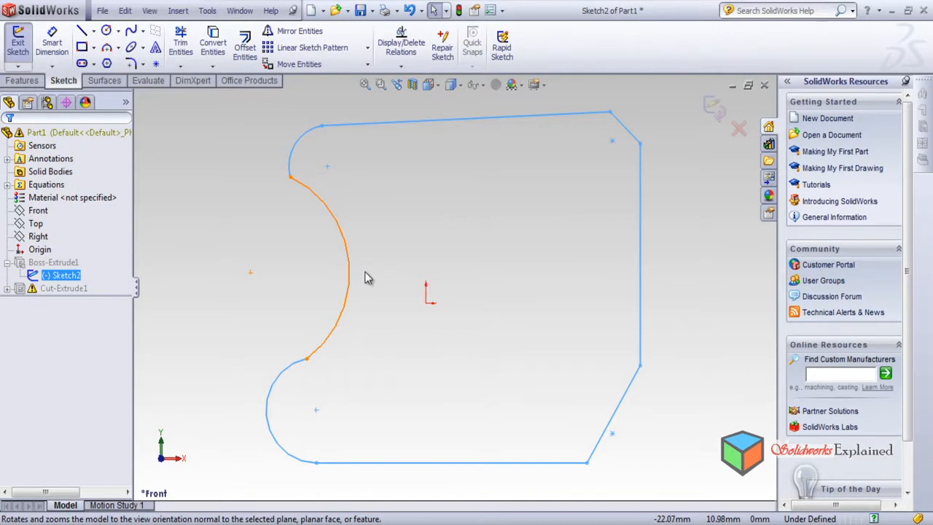
Start the Scale tool on all entities of the profile, with the lower endpoint of the right-hand vertical line as base point.
click(207, 11)
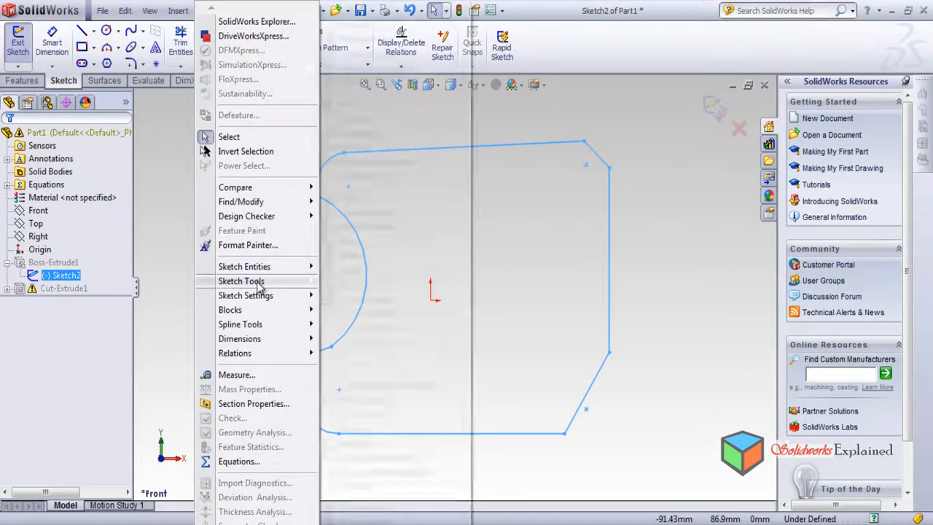
mouse_move(248, 281)
click(356, 270)
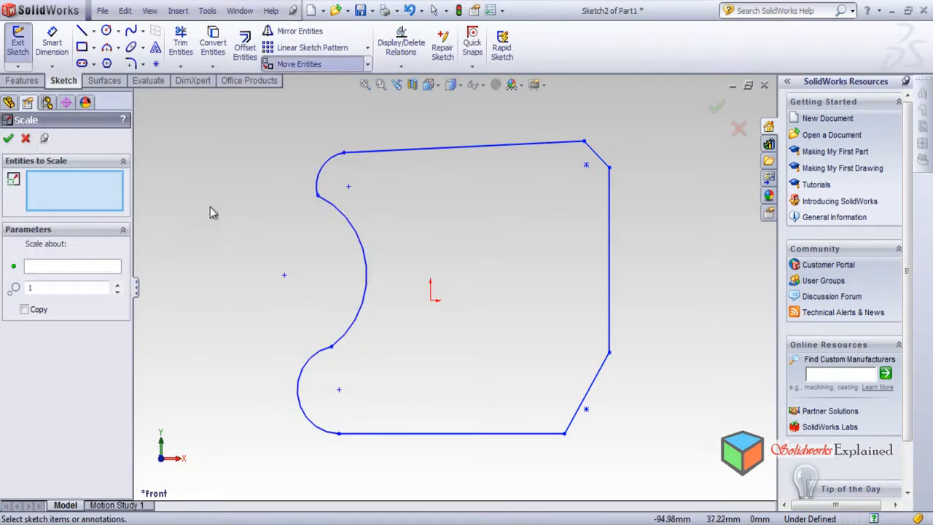
click(383, 153)
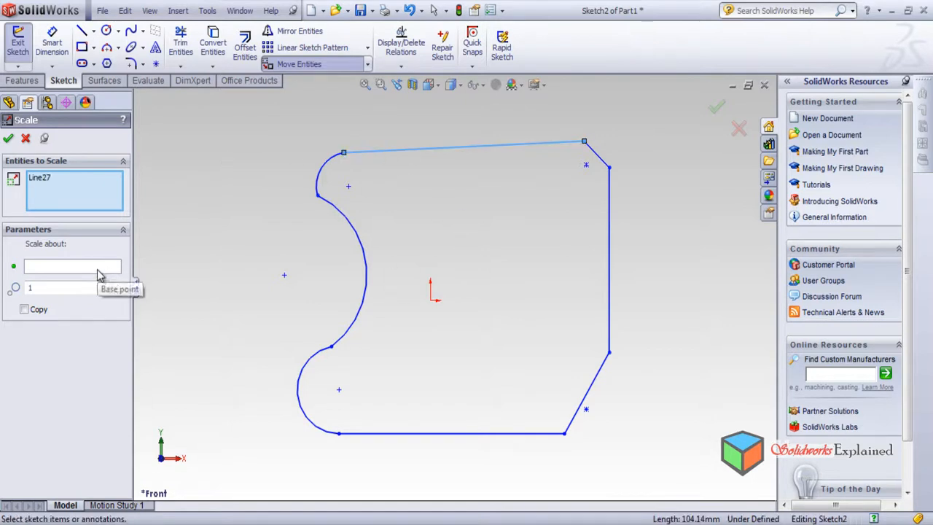
mouse_move(188, 120)
mouse_down()
mouse_move(509, 378)
mouse_move(721, 506)
mouse_up()
click(48, 268)
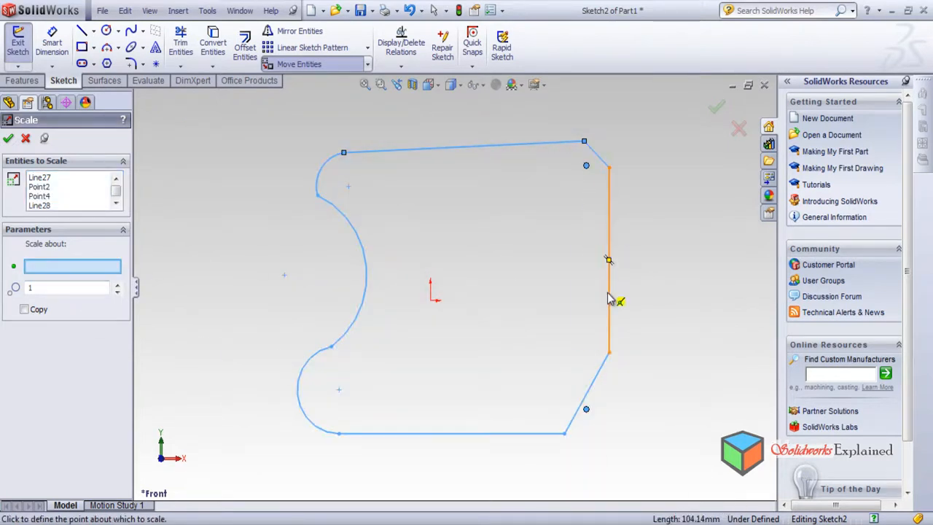
click(609, 354)
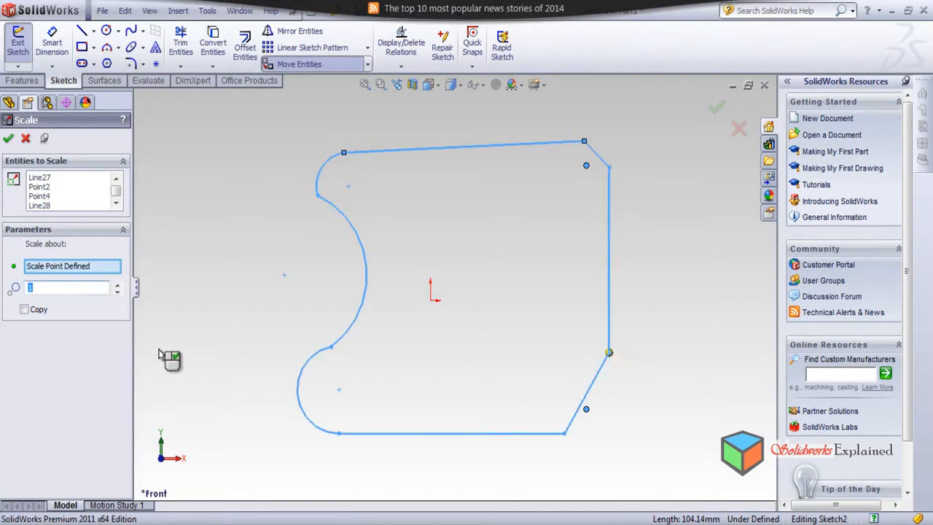
Set the scale factor to 1.3, turn on copying with 1 copy, and accept the scaling.
click(117, 284)
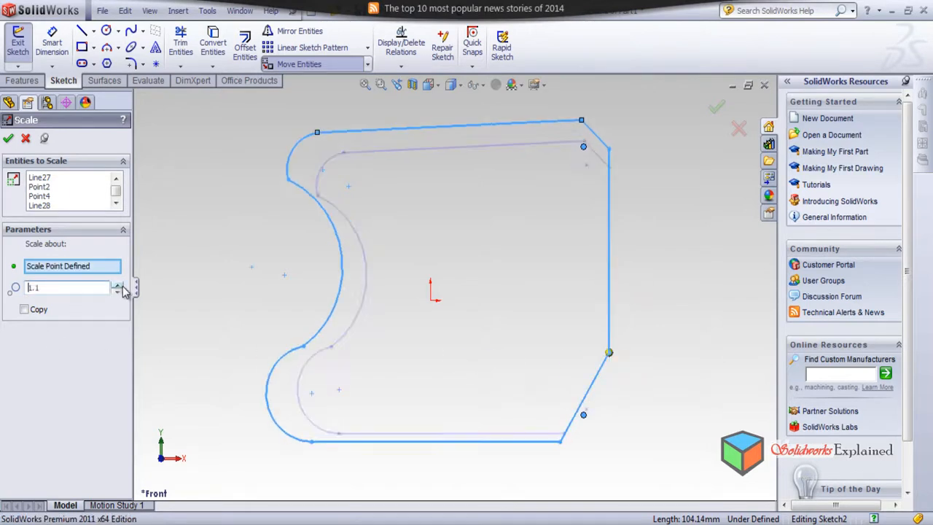
click(117, 285)
click(117, 285)
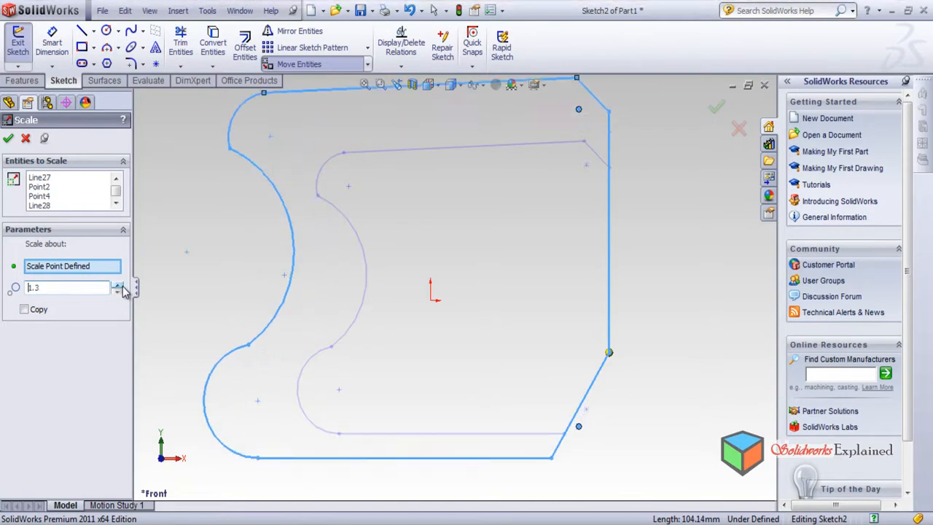
scroll(204, 278, down, 1)
scroll(280, 280, up, 3)
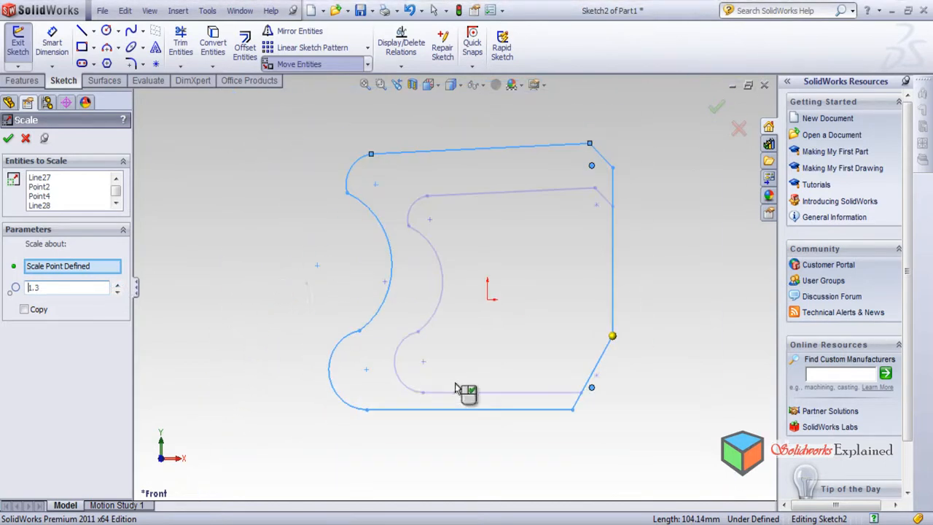
scroll(444, 370, up, 1)
click(24, 309)
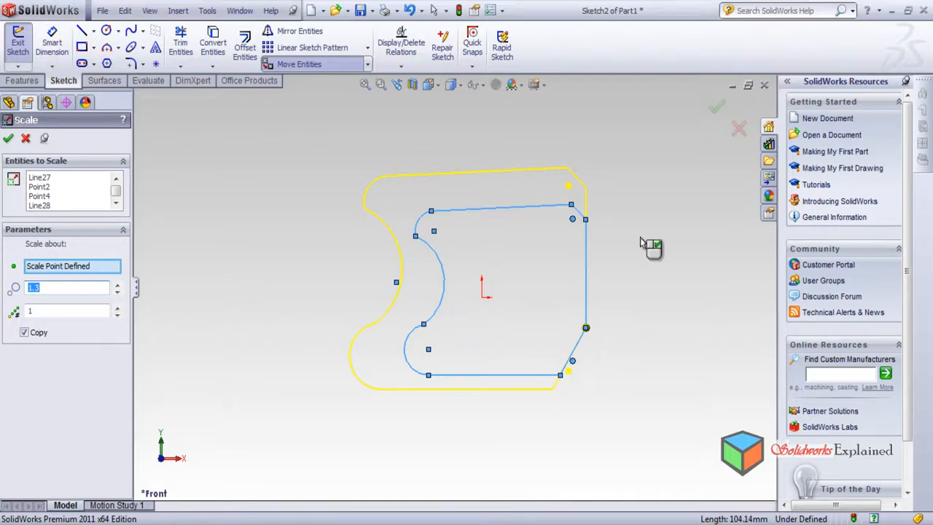
click(716, 108)
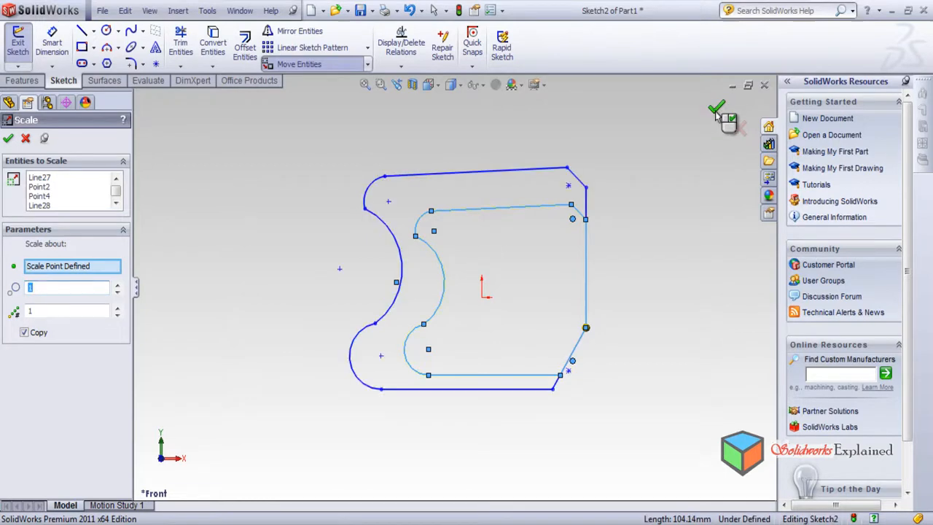
click(8, 139)
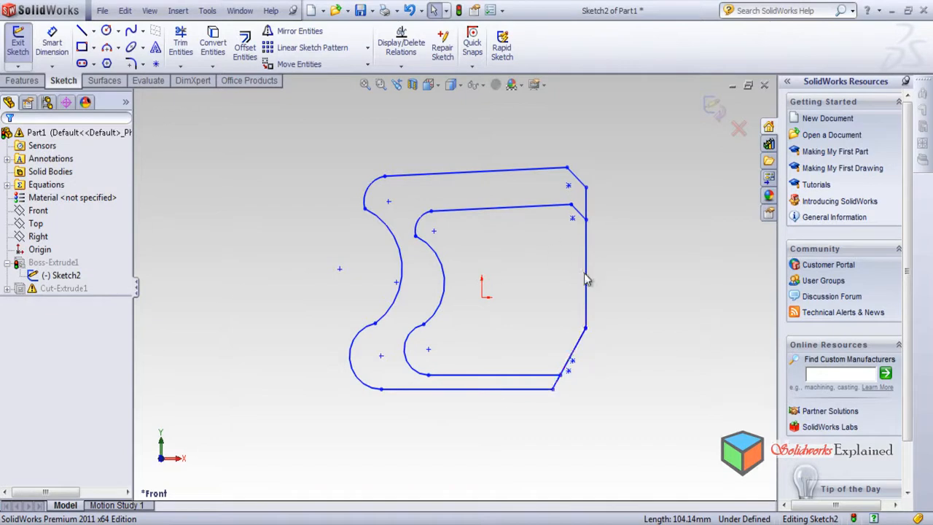
Exit Sketch2 and rebuild anyway, choose to stop and repair Boss-Extrude1, and dismiss the What's Wrong report.
scroll(610, 246, down, 3)
scroll(487, 291, up, 3)
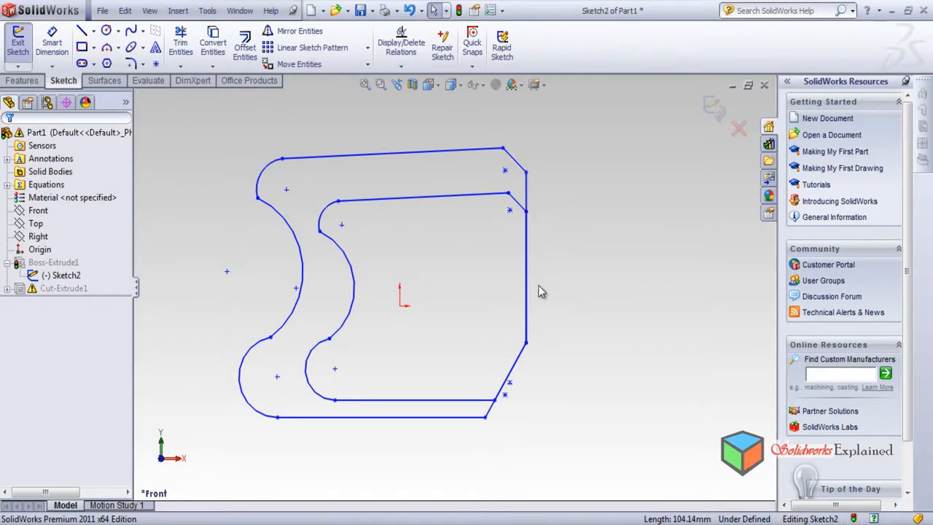
click(713, 108)
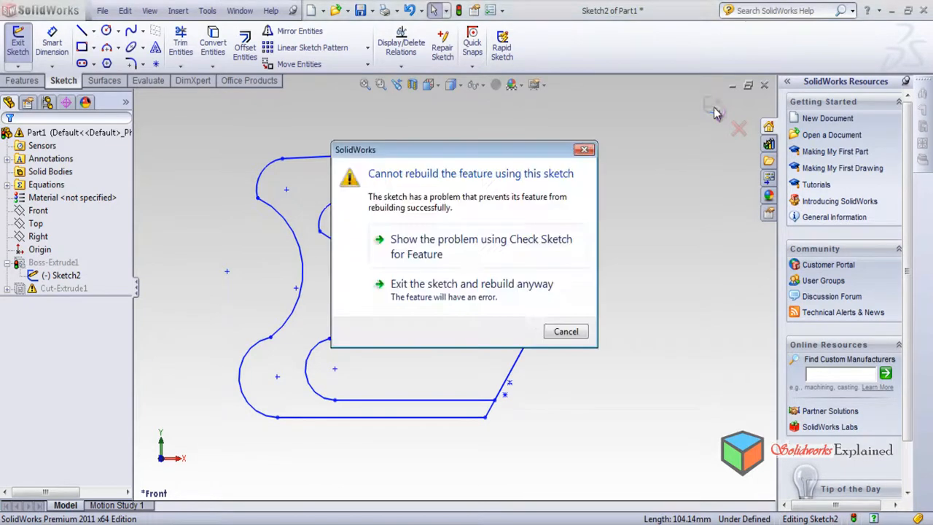
click(437, 288)
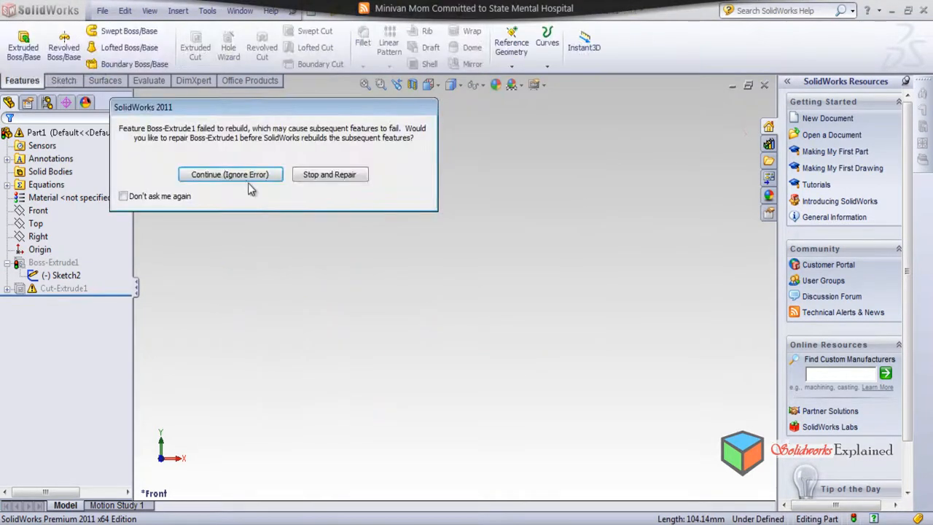
click(330, 174)
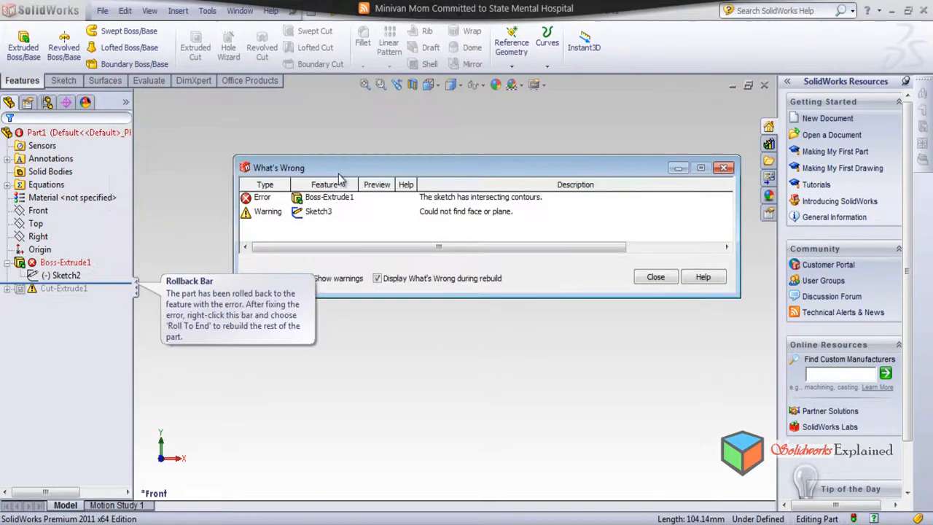
click(648, 277)
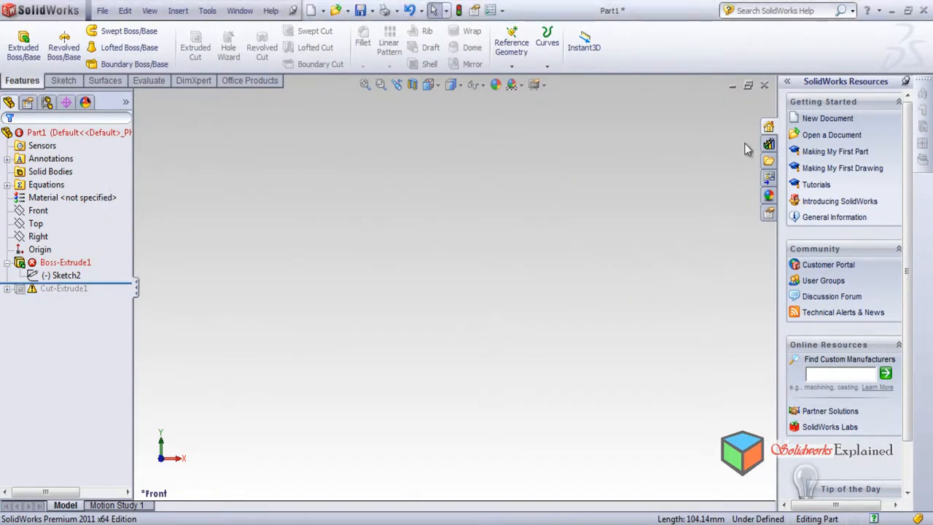
Close Part1 without saving and create a new part document from the Tutorial part template.
click(763, 85)
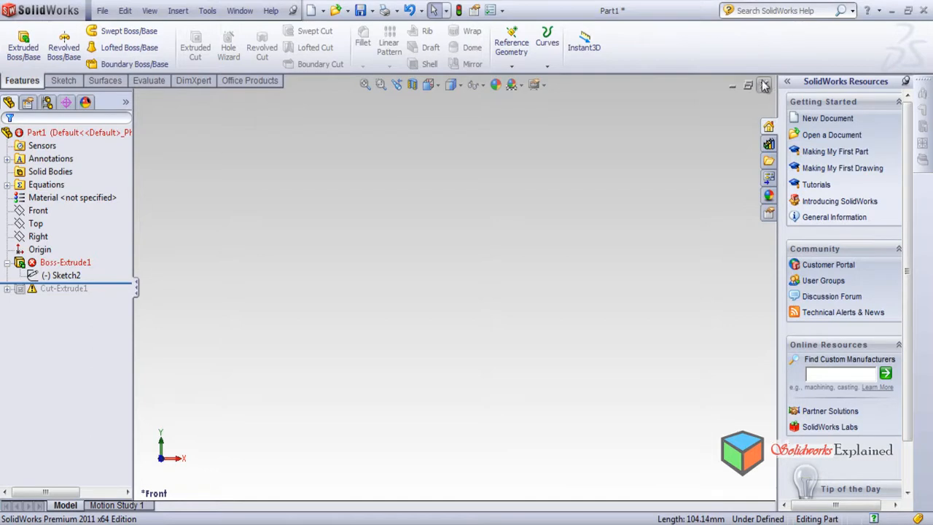
click(502, 290)
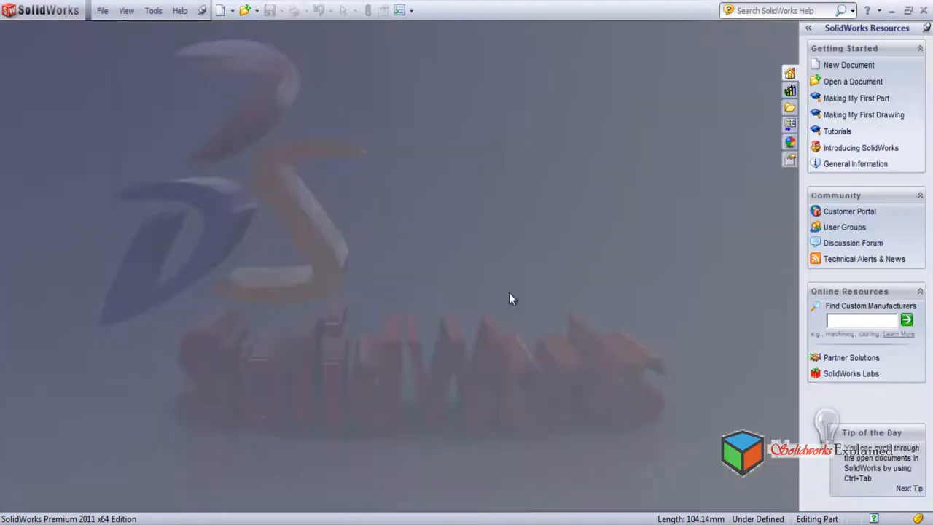
click(220, 11)
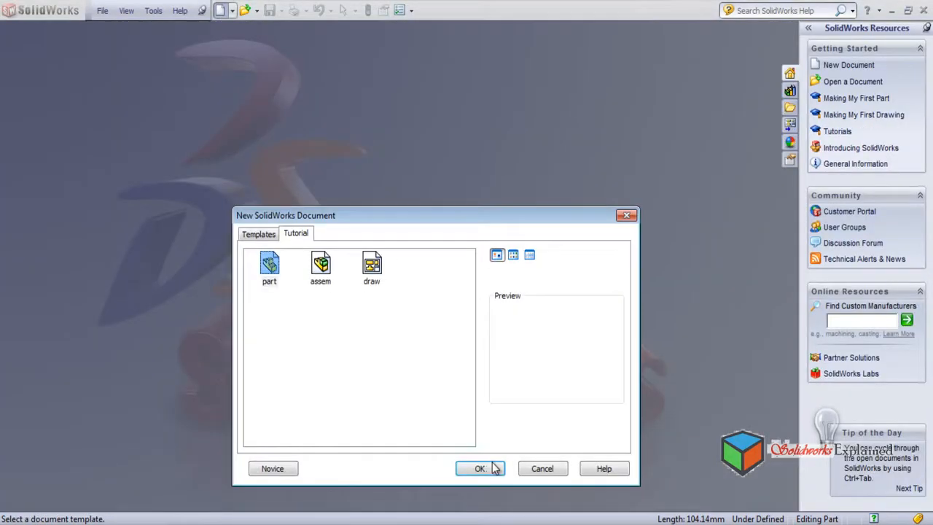
click(479, 469)
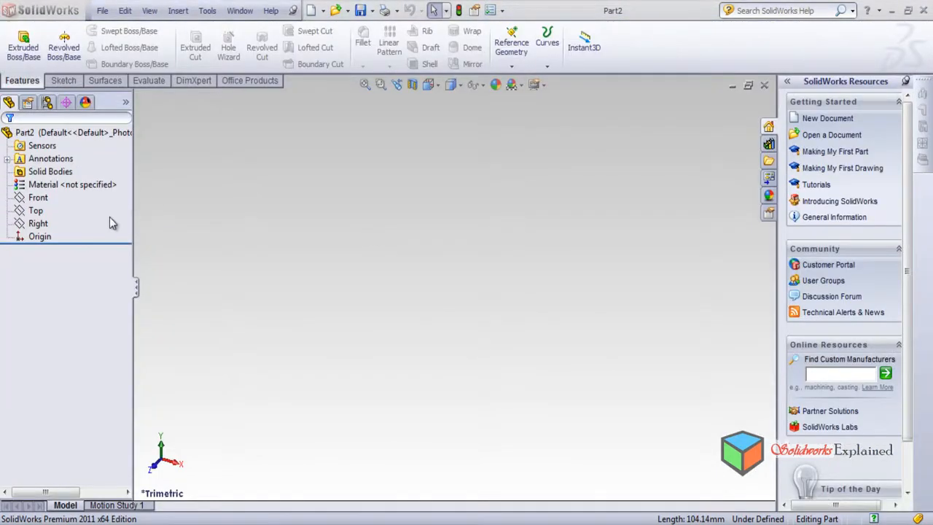
Orient the view normal to the Front plane and sketch a vertical line about 104 mm long on it, to the left of the origin.
click(38, 198)
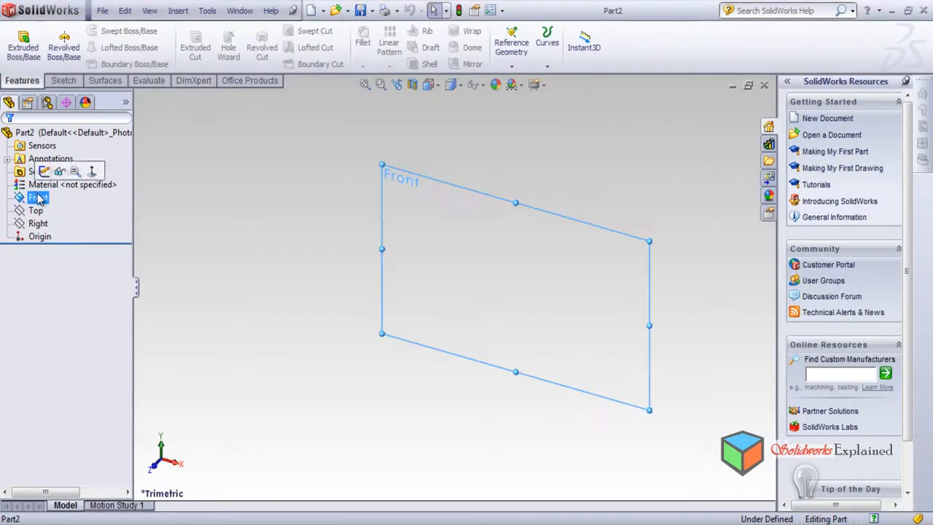
click(92, 171)
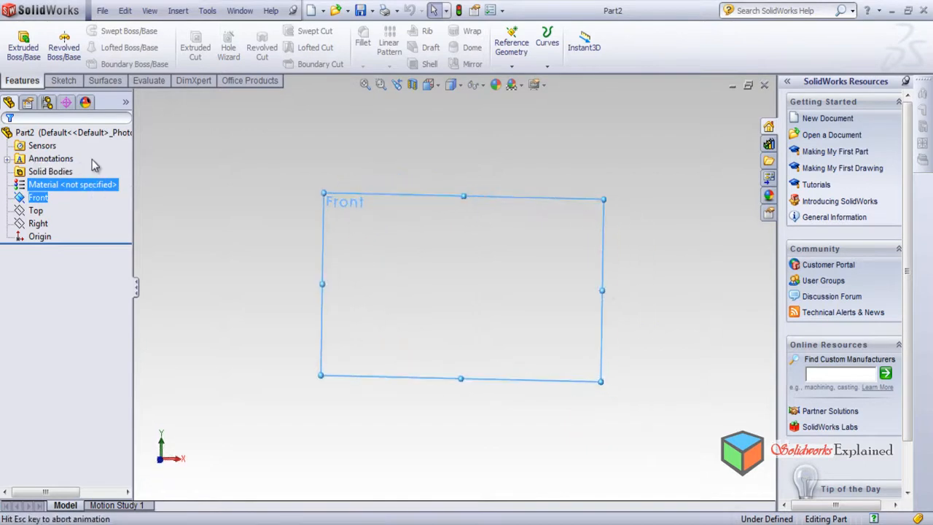
click(64, 80)
click(81, 31)
click(359, 235)
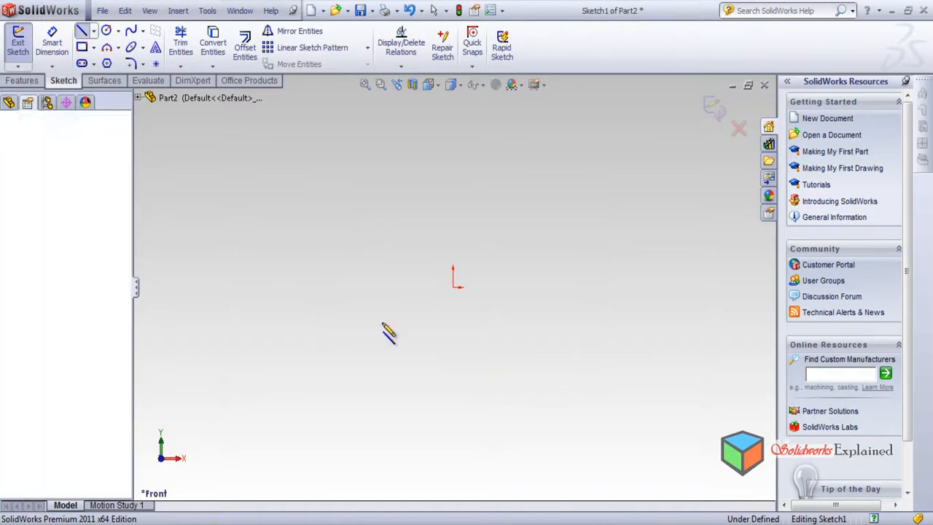
click(360, 420)
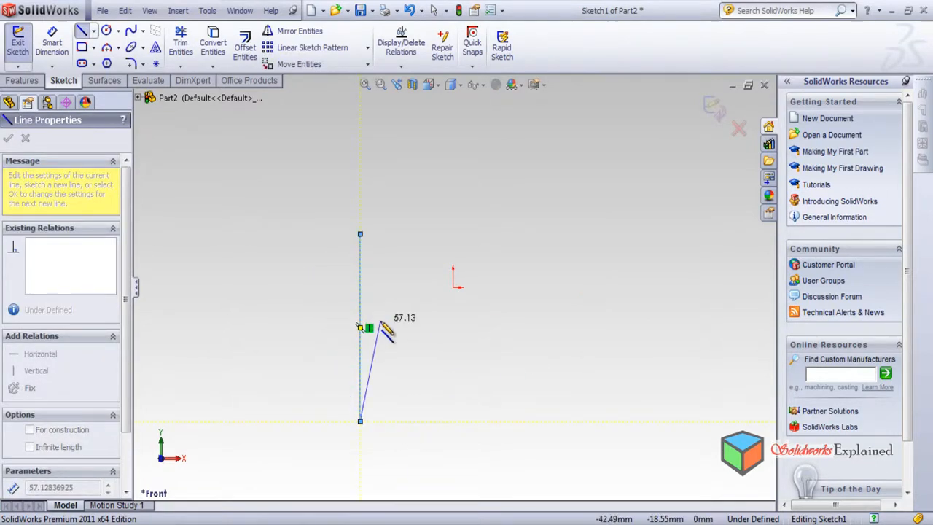
key(Escape)
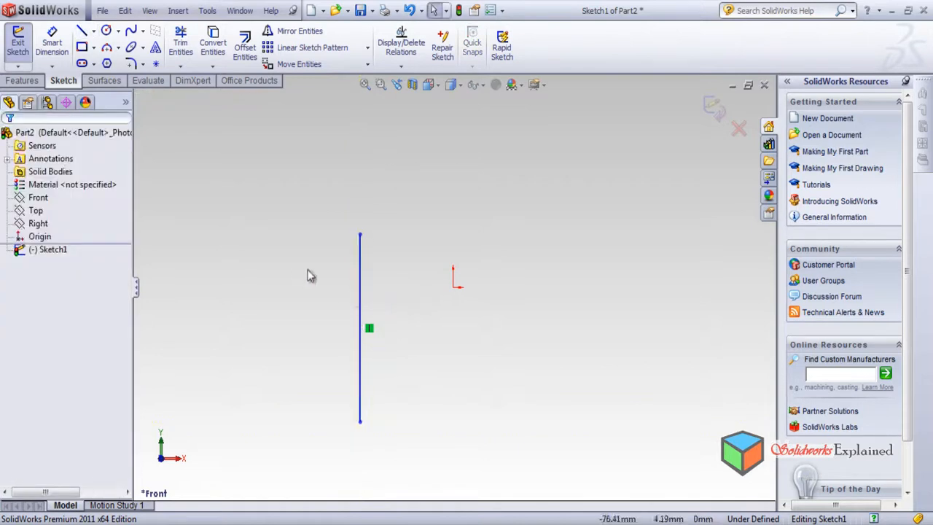
Sketch a second vertical line about 153 mm long between the first line and the origin, extending past both its ends.
click(82, 32)
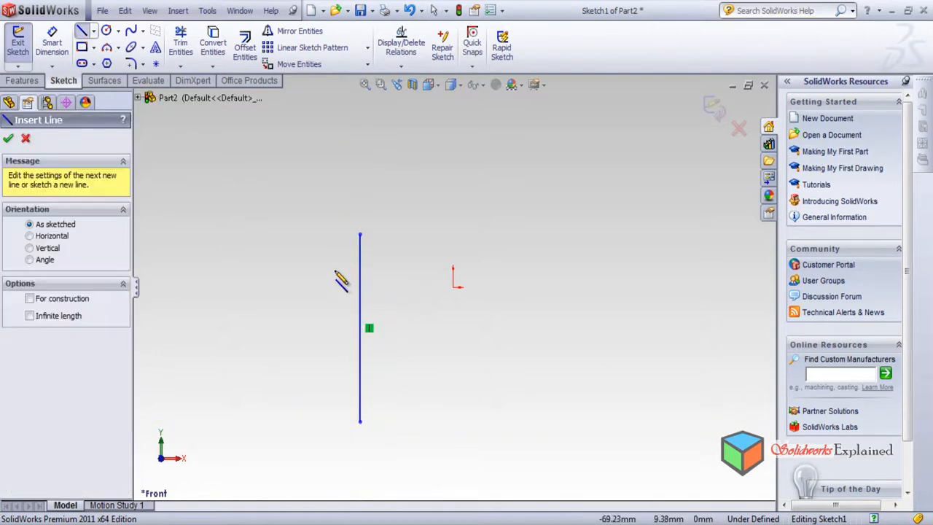
click(417, 190)
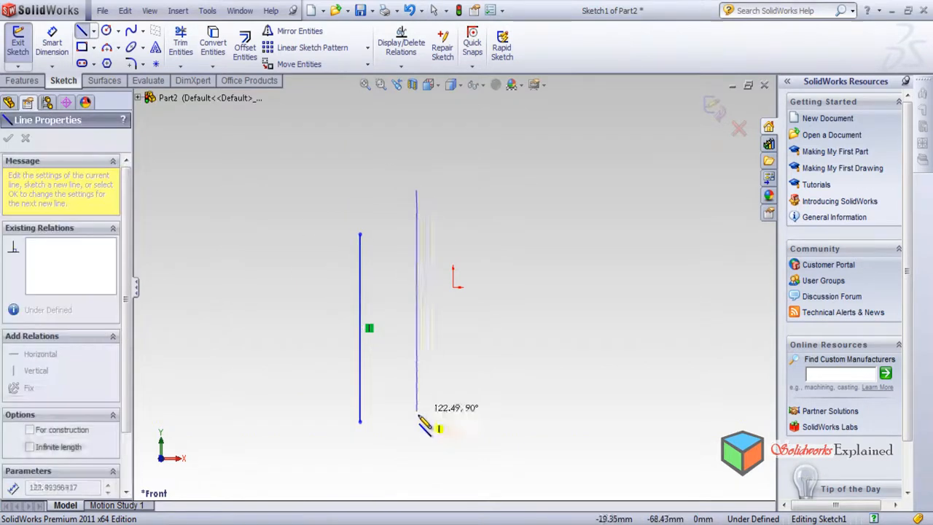
click(417, 466)
key(Escape)
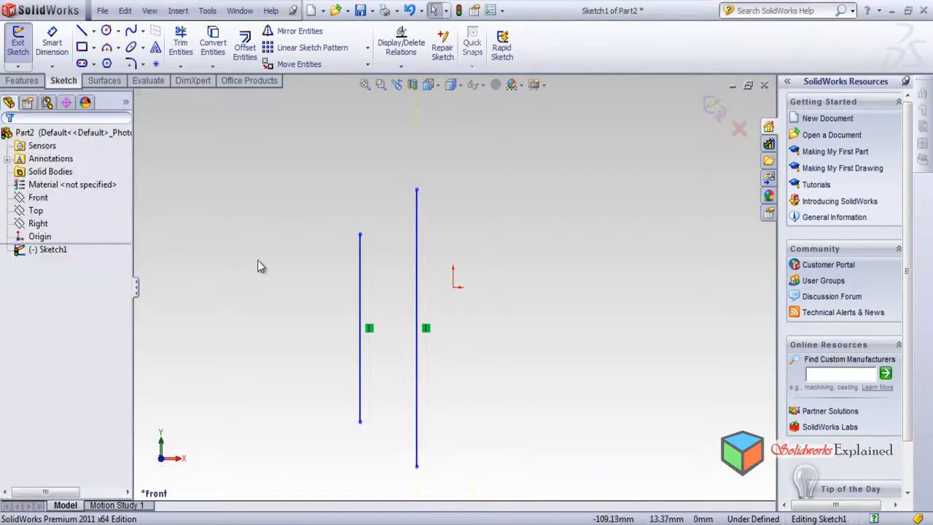
Sketch two horizontal lines crossing both vertical lines, one just above the origin and one below it.
click(82, 32)
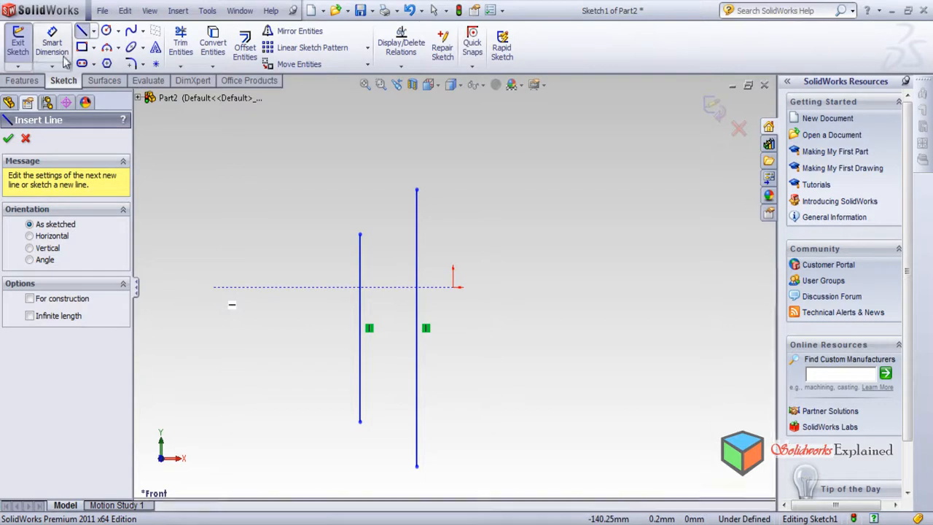
click(84, 33)
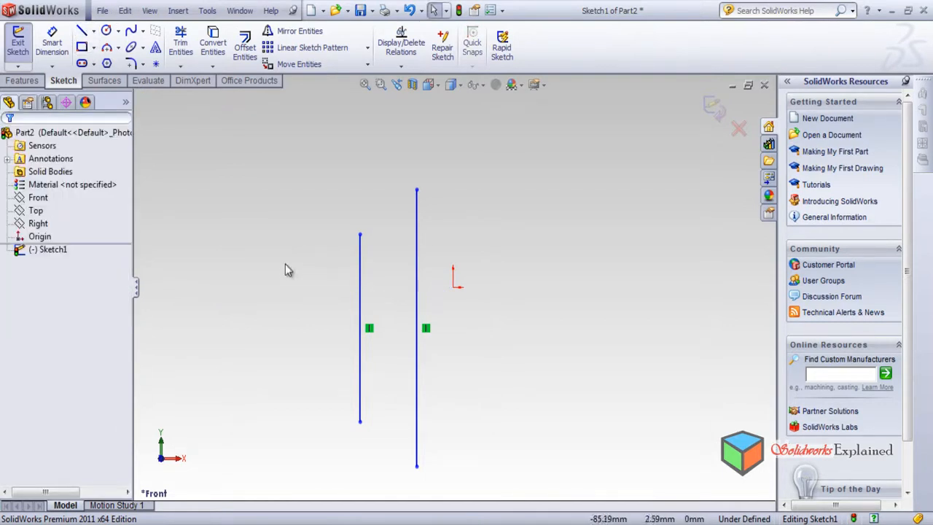
click(83, 32)
click(300, 270)
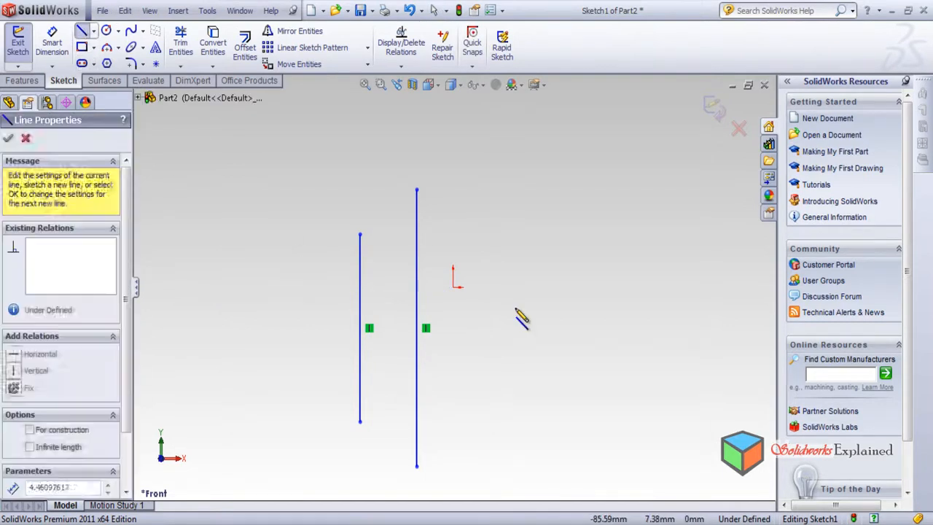
click(526, 270)
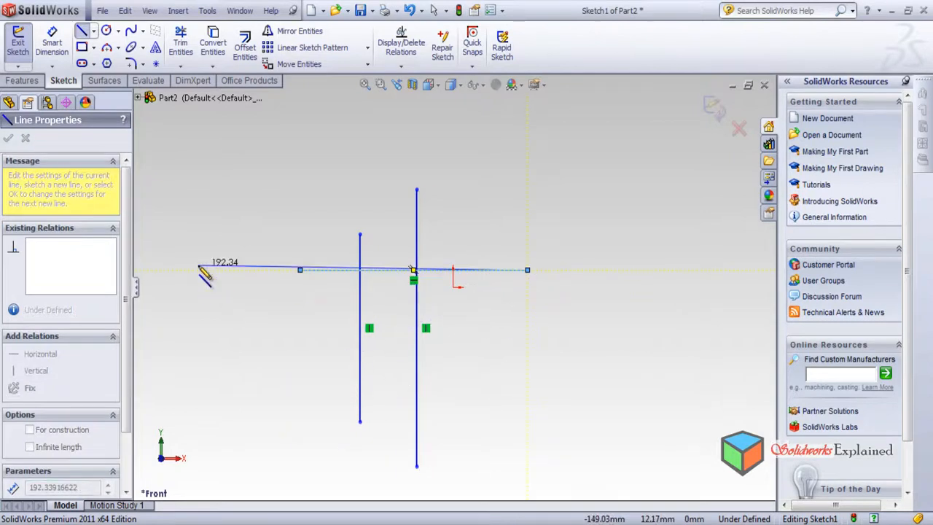
key(Escape)
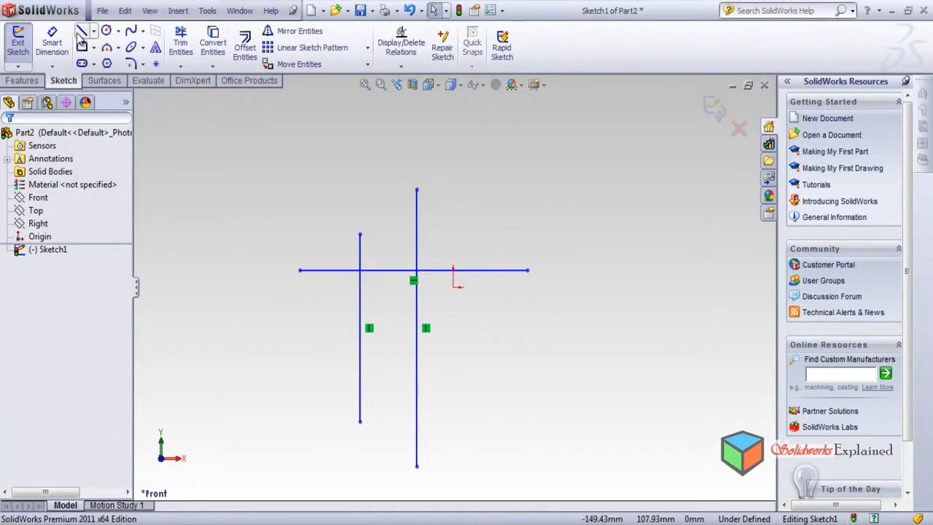
click(296, 365)
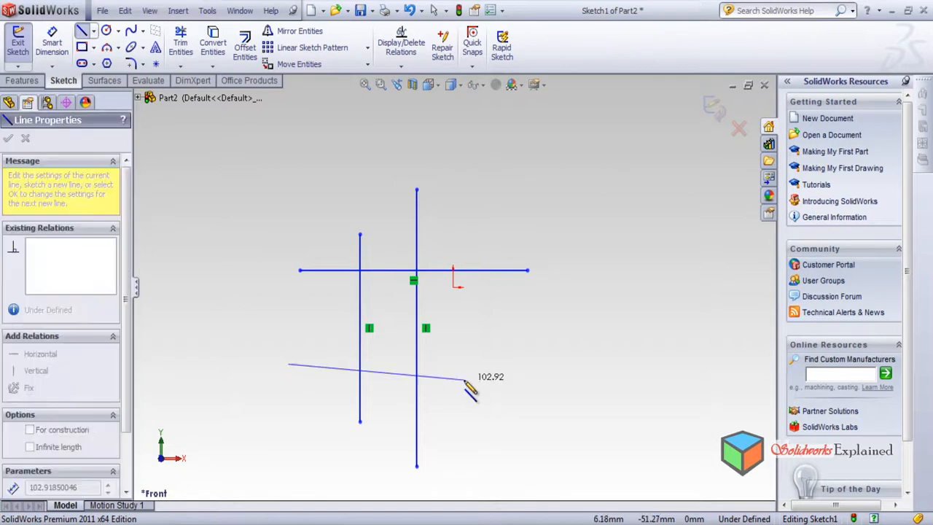
click(512, 364)
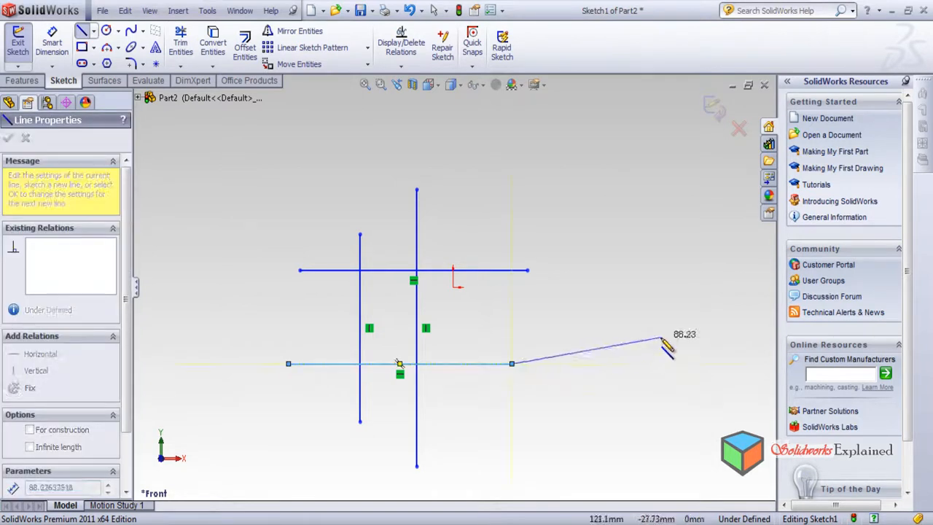
key(Escape)
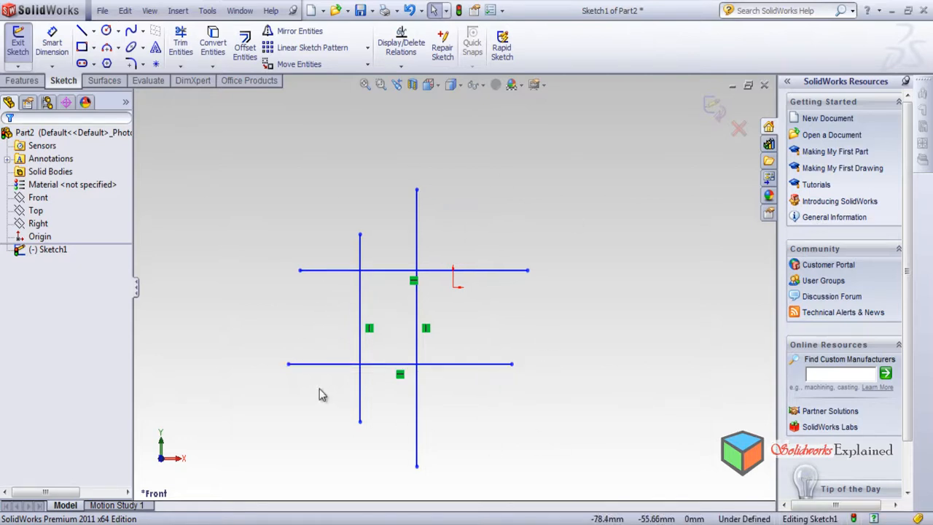
Start Trim with the Power trim option and trim the left vertical line's upper end back to the upper horizontal line.
click(208, 11)
mouse_move(207, 11)
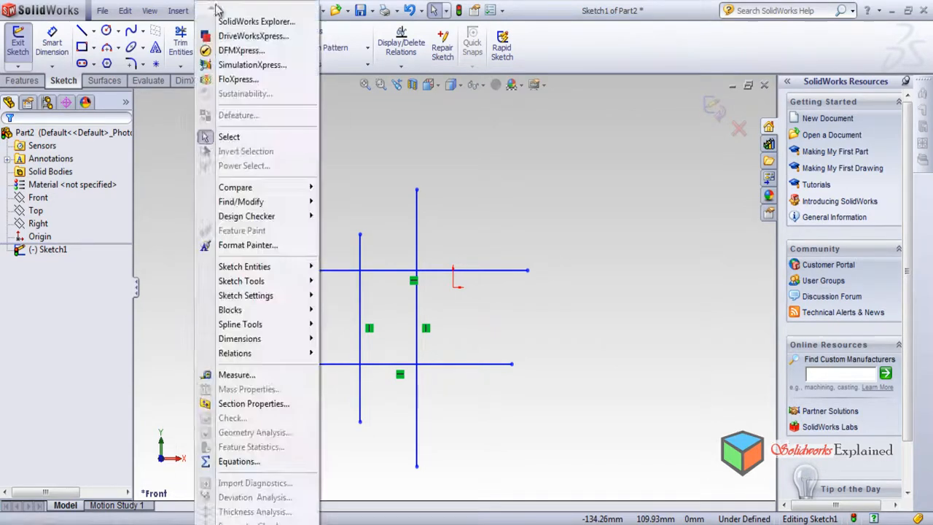
mouse_move(266, 285)
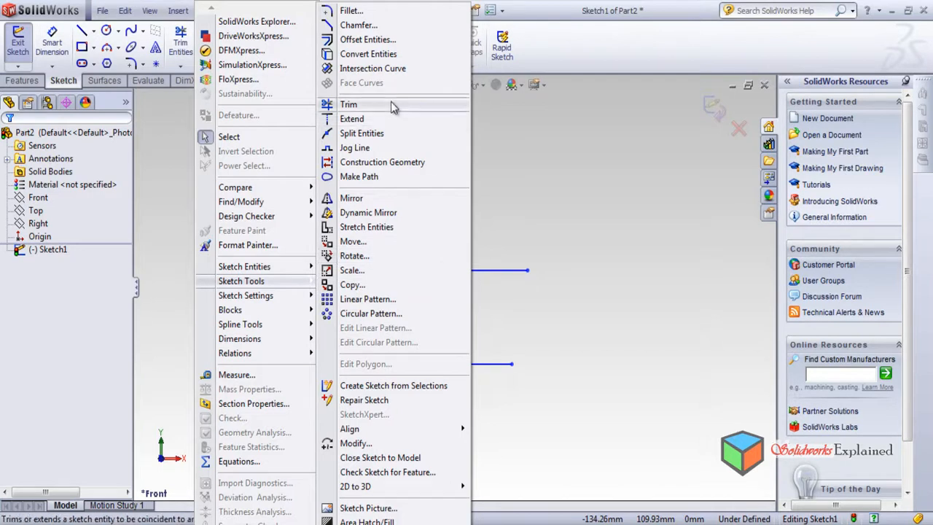
click(352, 105)
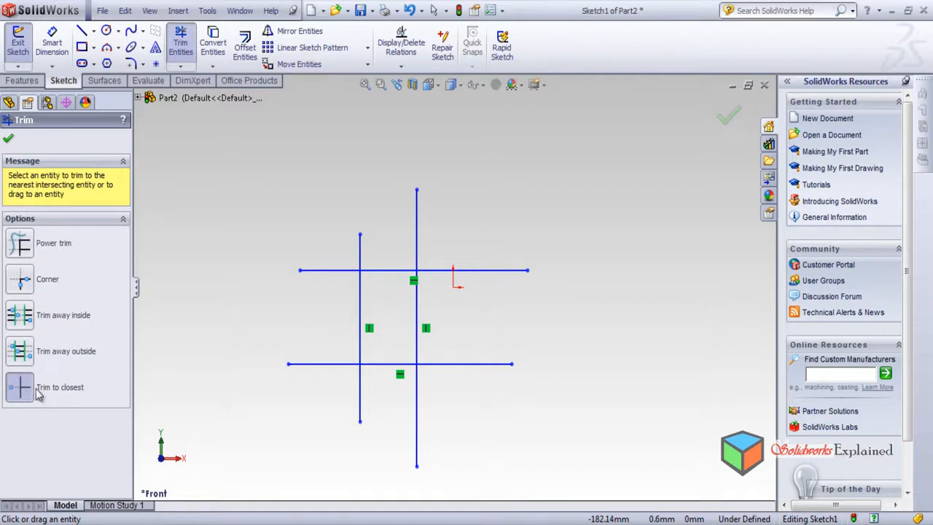
click(20, 247)
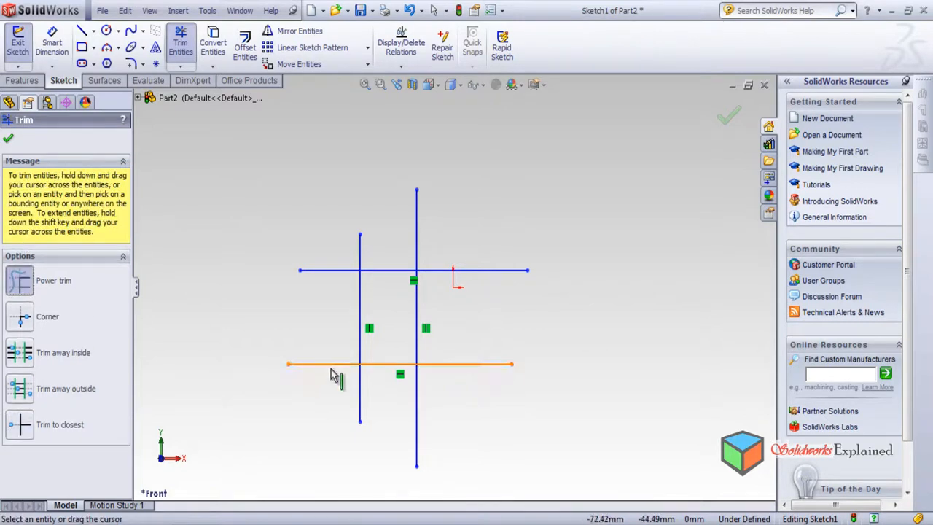
click(362, 261)
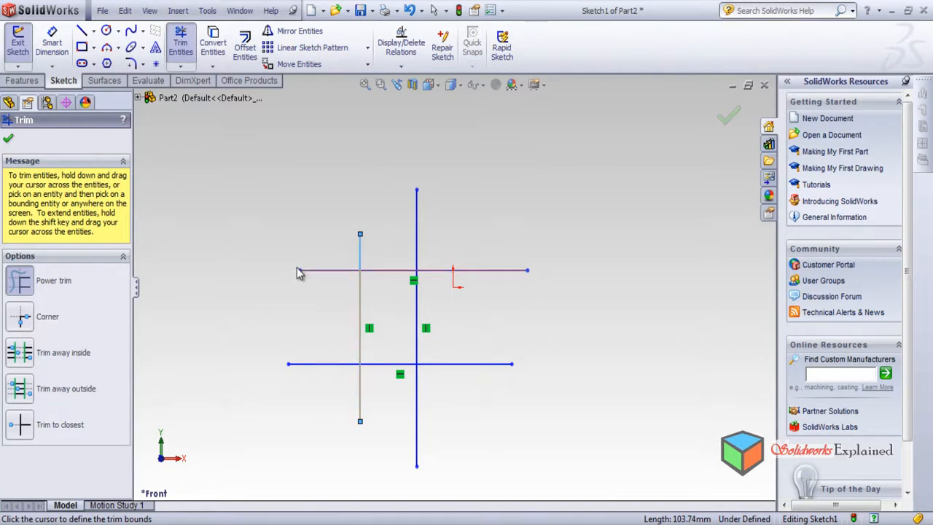
click(391, 272)
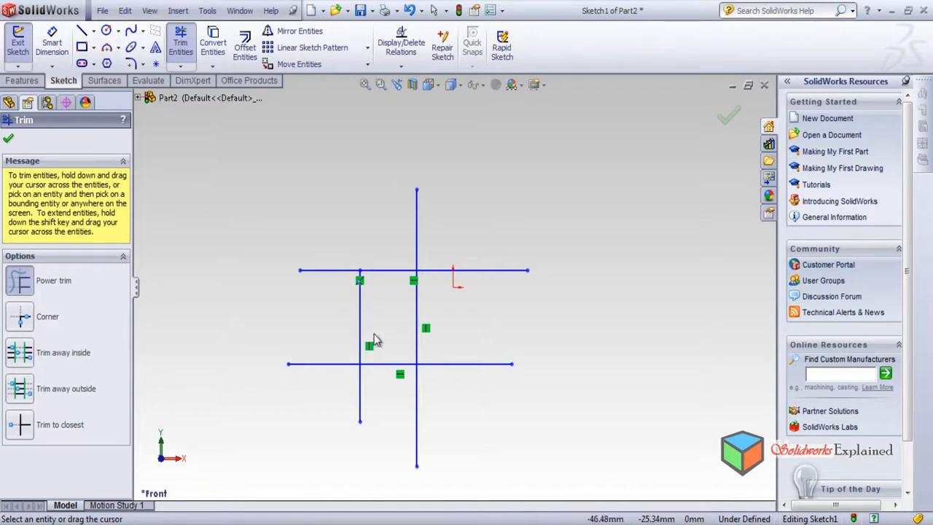
Power trim the lower horizontal line to the left vertical line, keeping its right part, and the right vertical line to that horizontal, keeping its lower part.
click(386, 364)
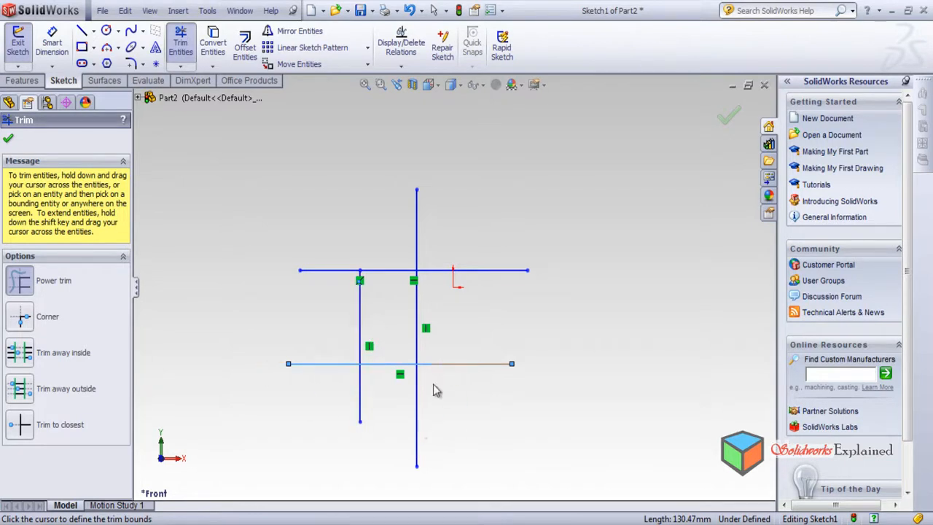
click(362, 315)
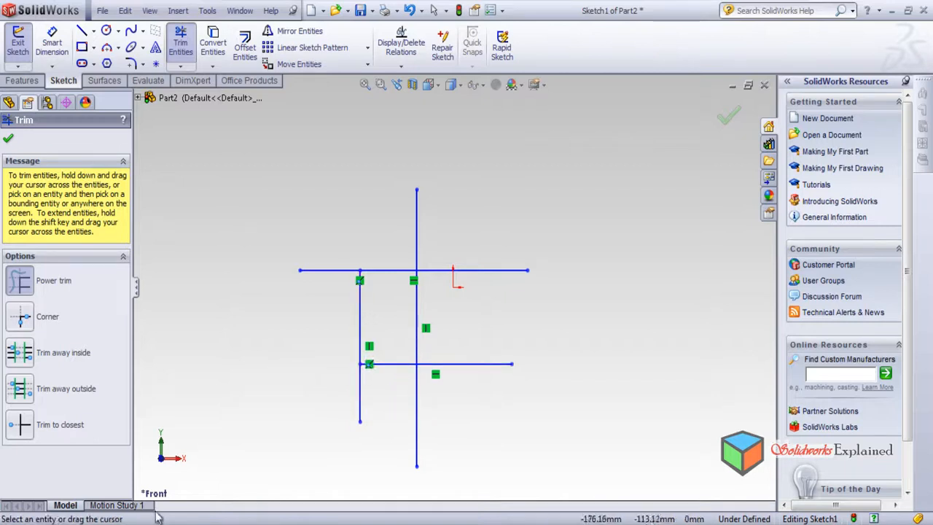
click(417, 244)
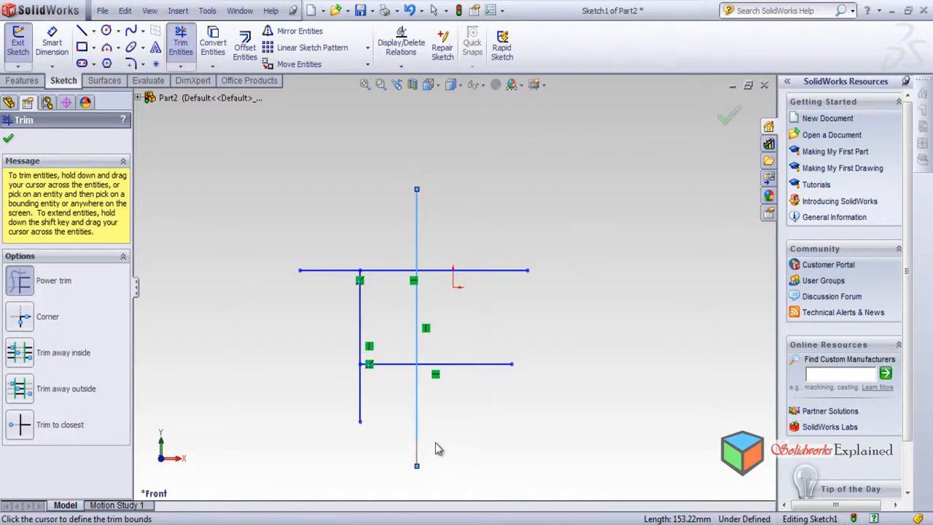
click(465, 363)
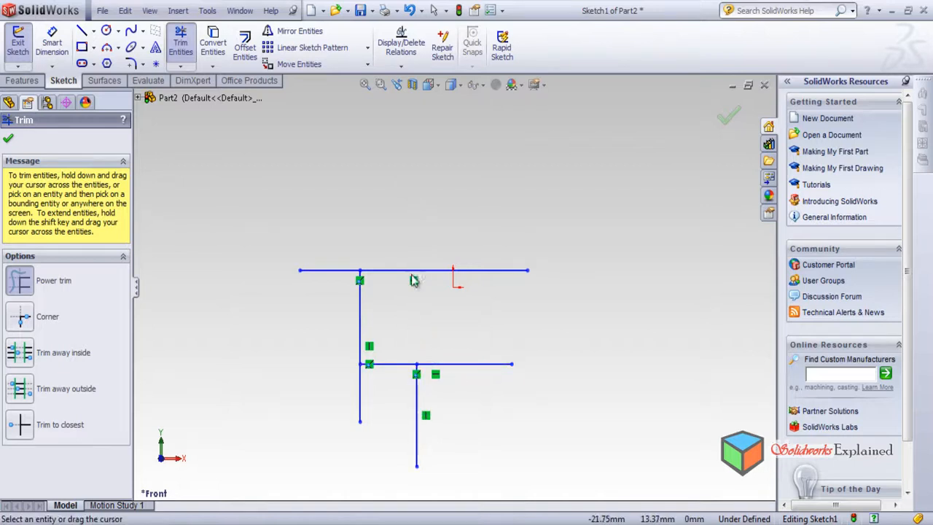
Undo the right vertical line's trim and power trim the upper horizontal line to the right vertical line, keeping its left part.
key(Escape)
key(ctrl+z)
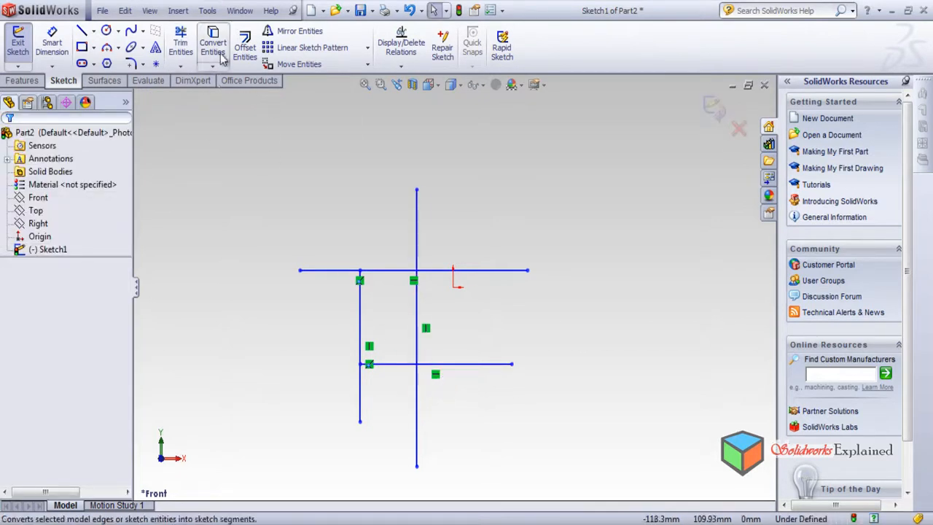
click(180, 44)
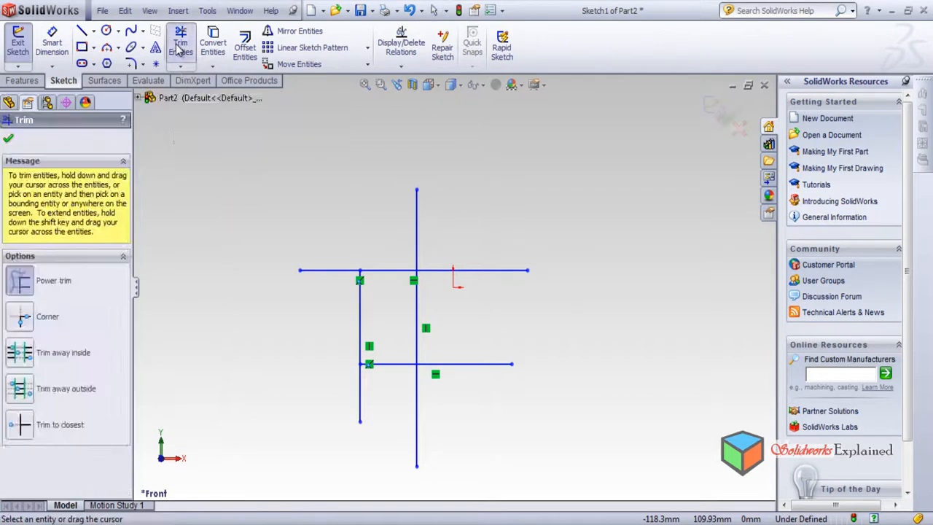
click(482, 278)
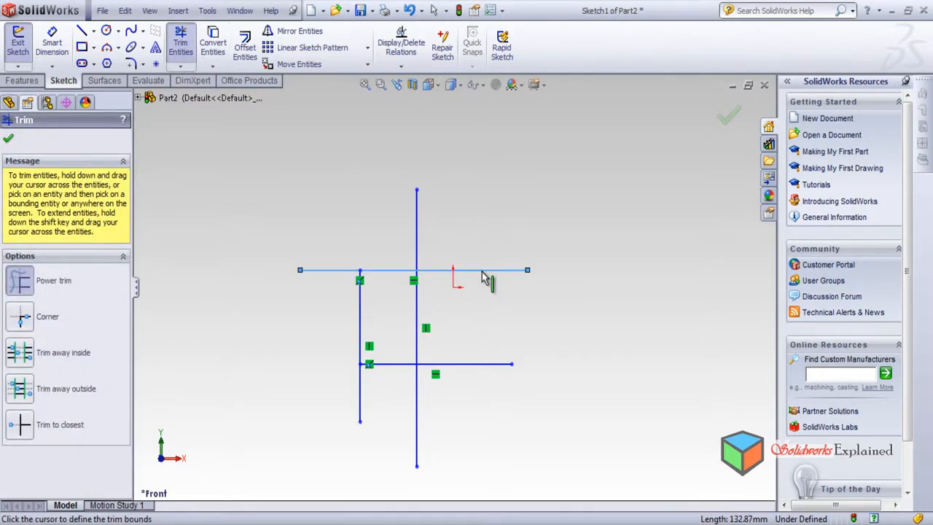
click(419, 303)
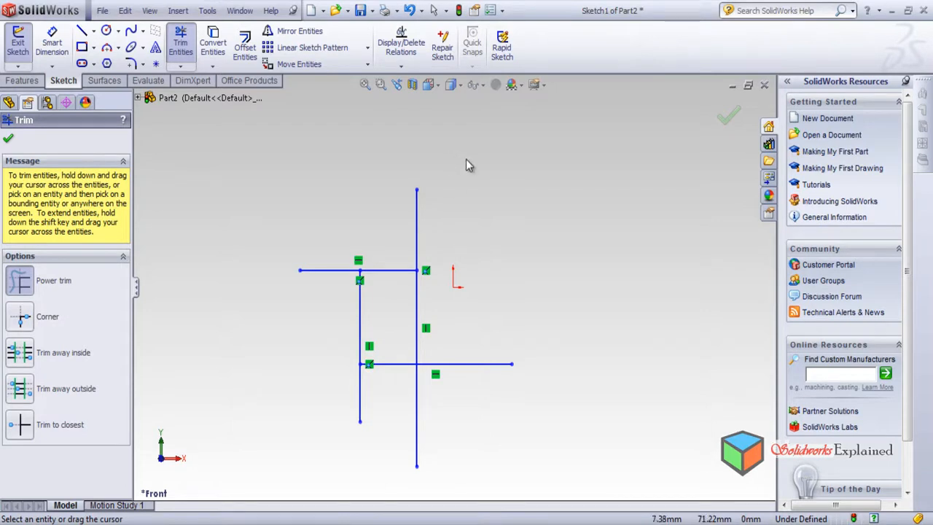
Undo all remaining Power trim cuts on the four crossing lines.
key(ctrl+z)
key(ctrl+z)
key(ctrl+z)
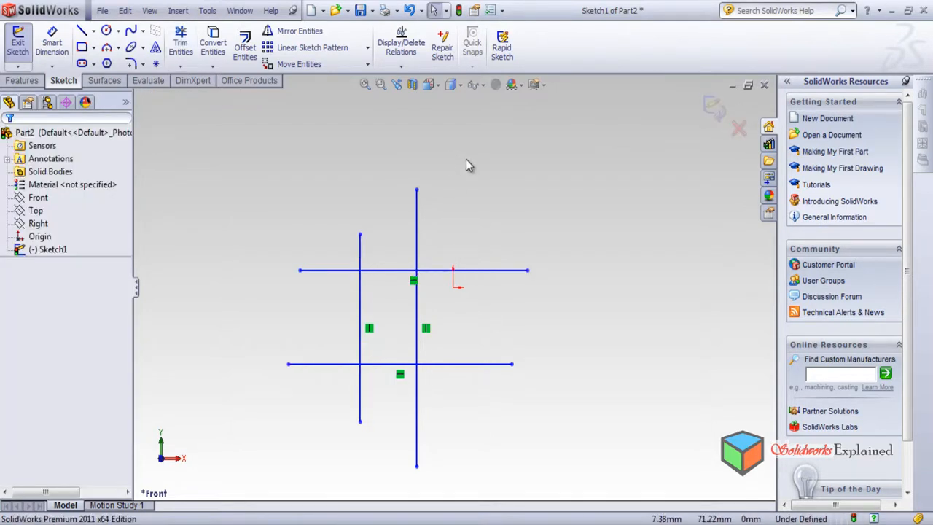
With Trim to closest, remove both outer ends of the right vertical and lower horizontal lines and the left vertical line's lower end.
click(180, 44)
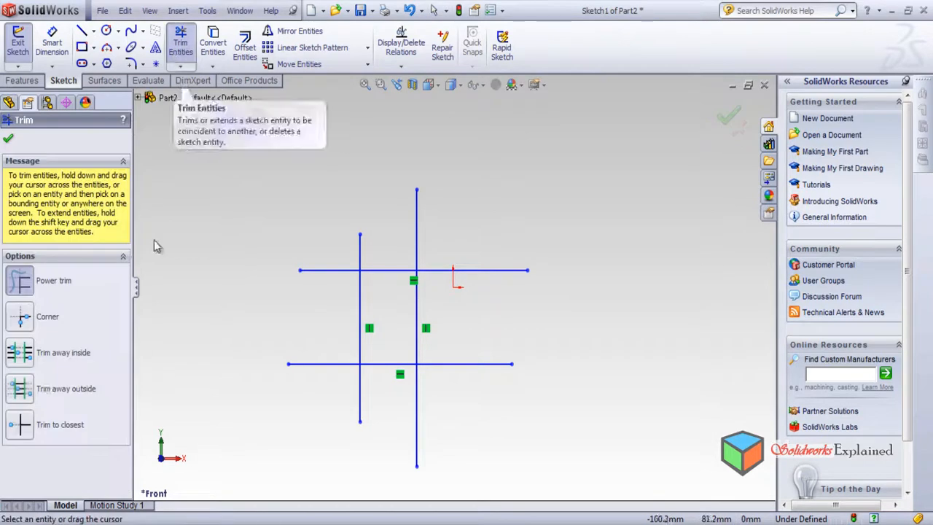
click(16, 426)
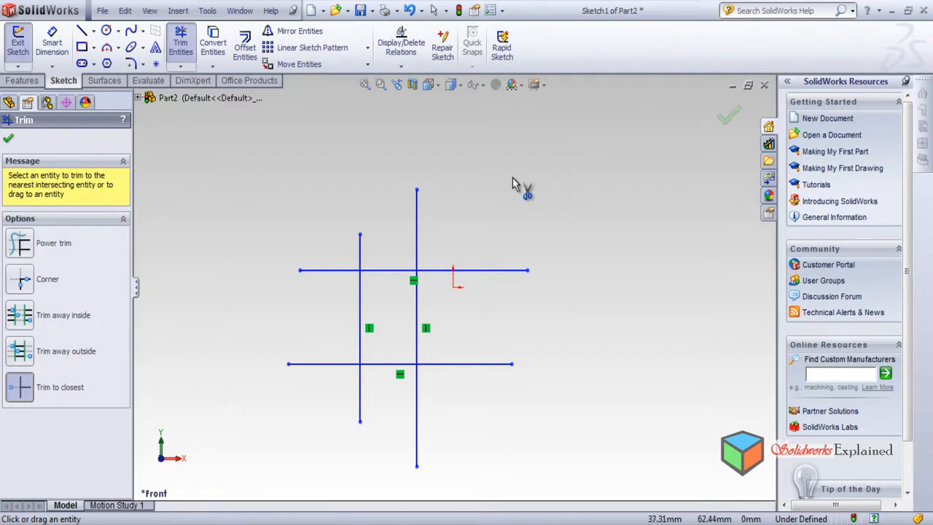
click(417, 233)
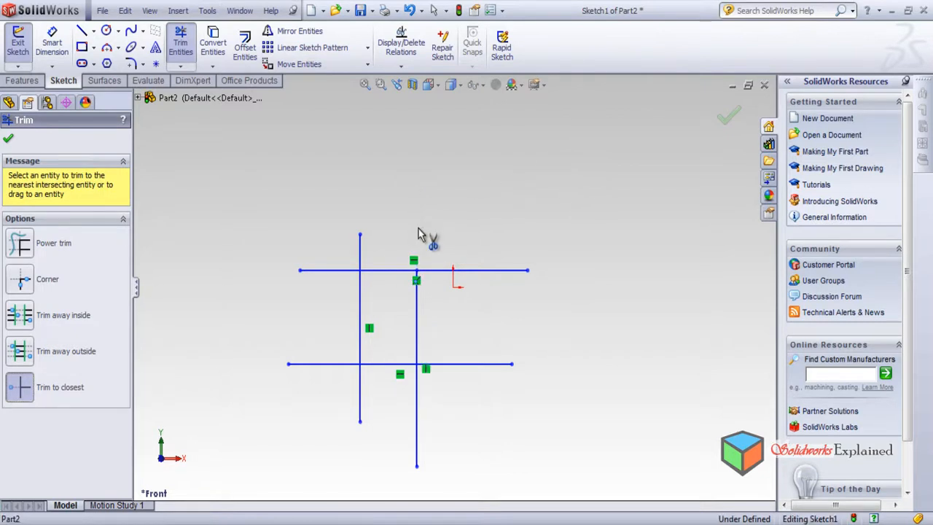
click(469, 372)
click(419, 433)
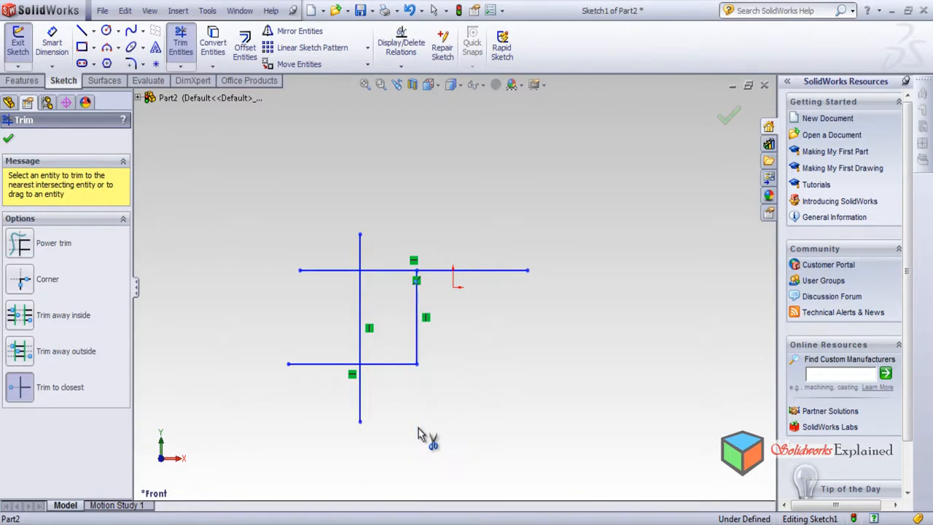
click(327, 363)
click(360, 405)
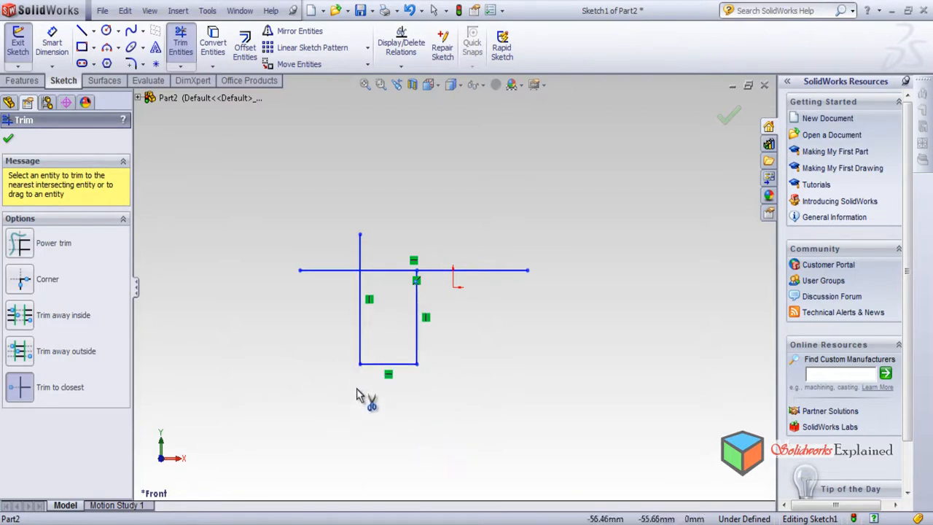
Exit Trim and undo all the Trim to closest cuts on the crossing lines.
key(Escape)
key(ctrl+z)
key(ctrl+z)
key(ctrl+z)
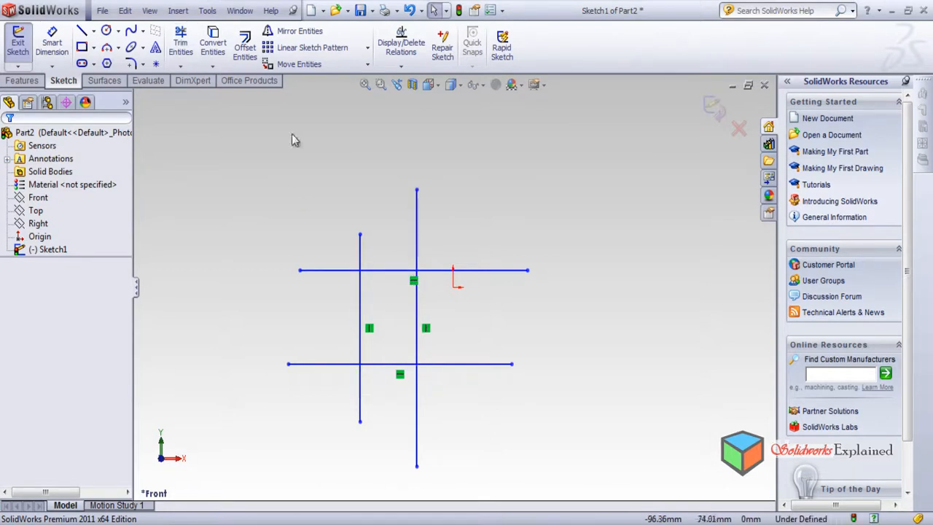
Corner trim the upper horizontal and right vertical lines, keeping the horizontal's right part and the vertical's upper part, and undo it.
click(181, 44)
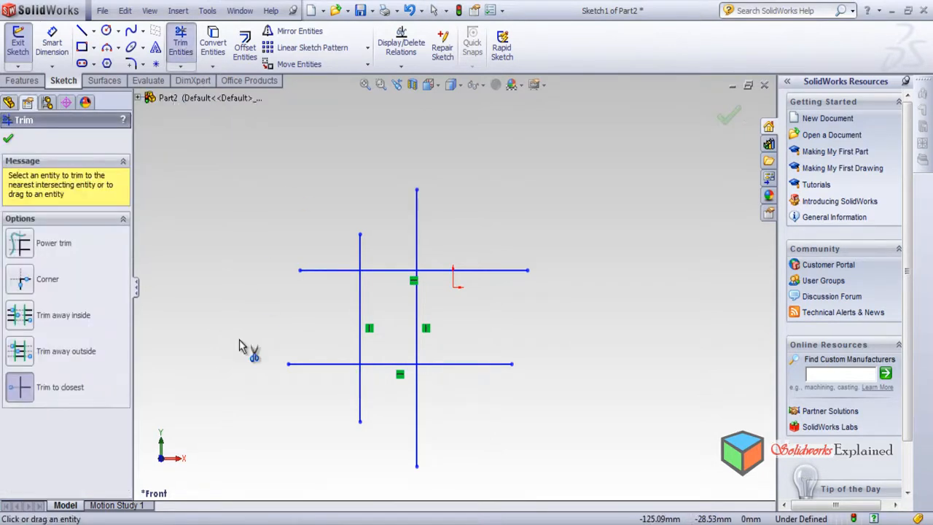
click(22, 281)
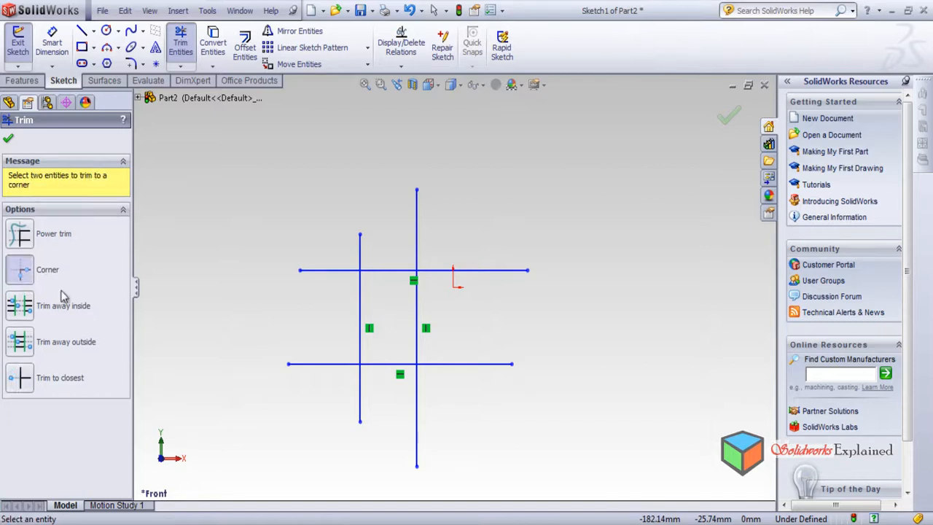
click(441, 271)
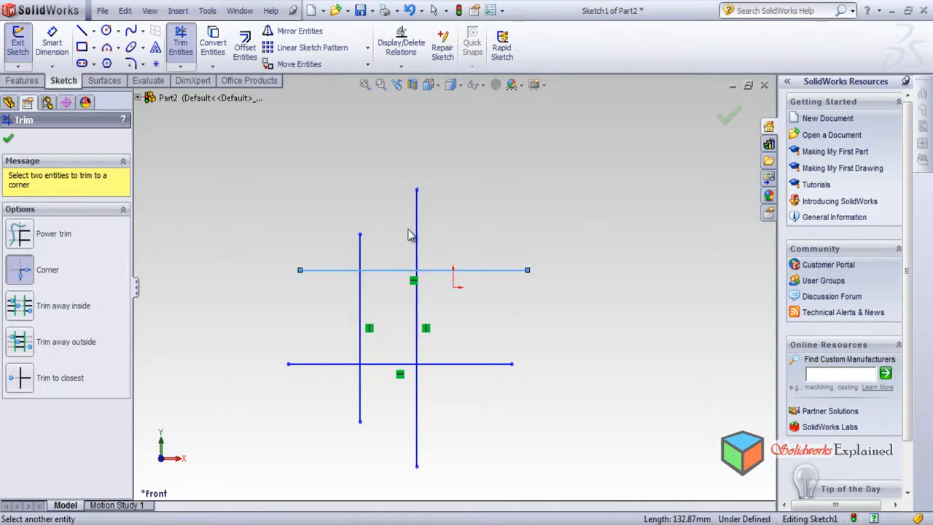
click(418, 243)
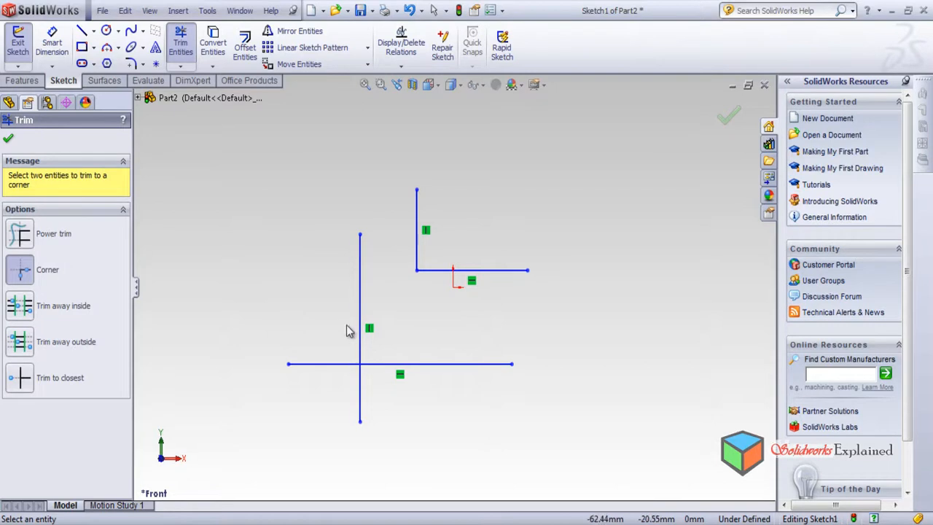
key(ctrl+z)
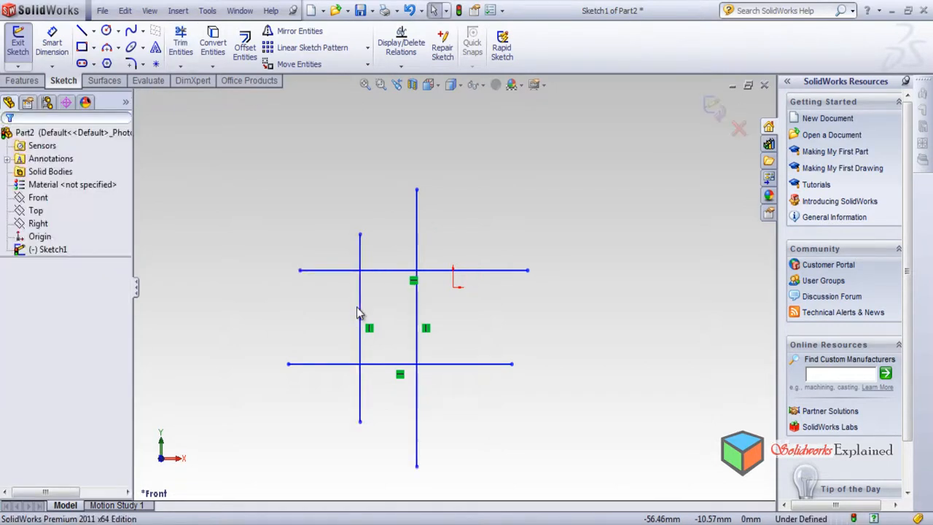
Corner trim the upper horizontal line with the right and left vertical lines, keeping the middle segment and the verticals' lower parts, and undo both trims.
click(180, 50)
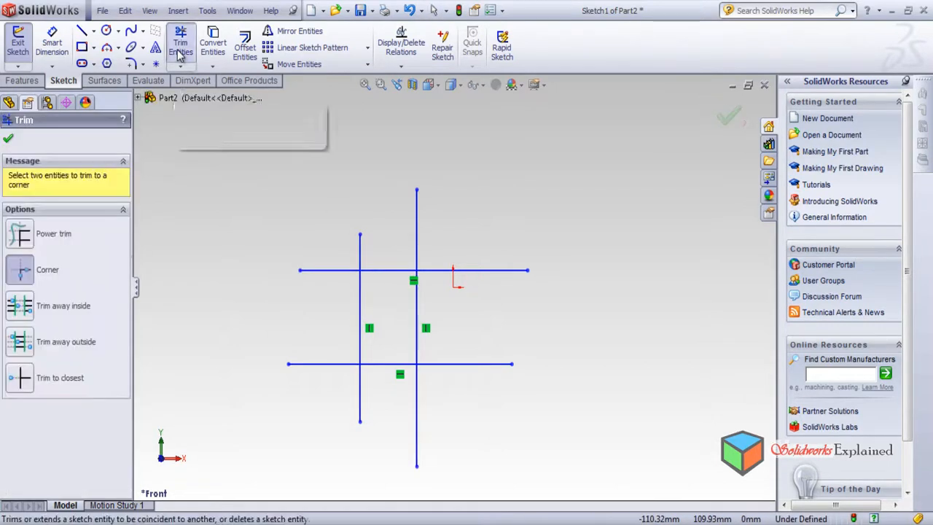
click(391, 275)
click(417, 319)
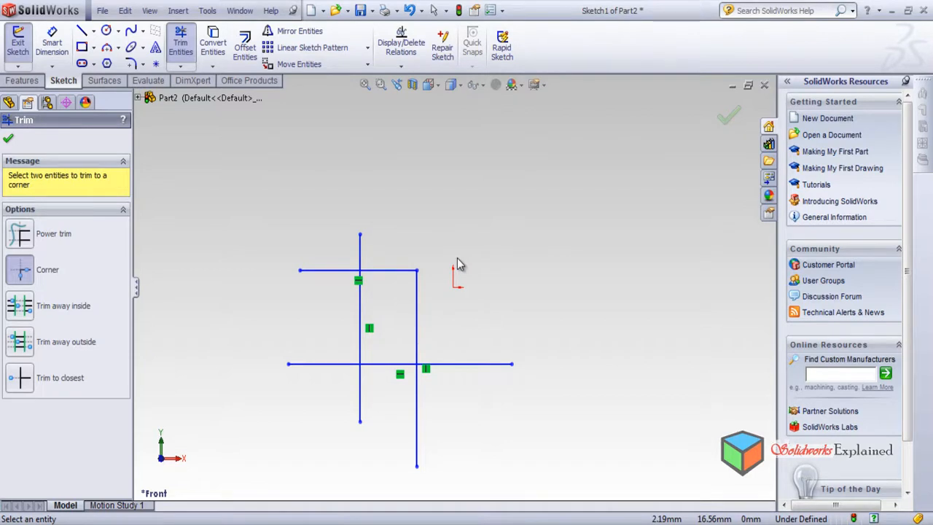
click(380, 274)
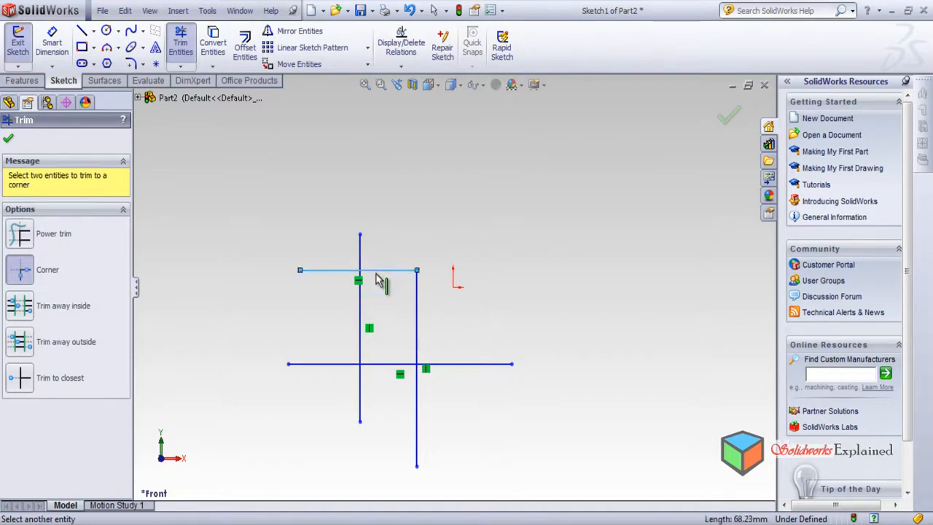
click(360, 316)
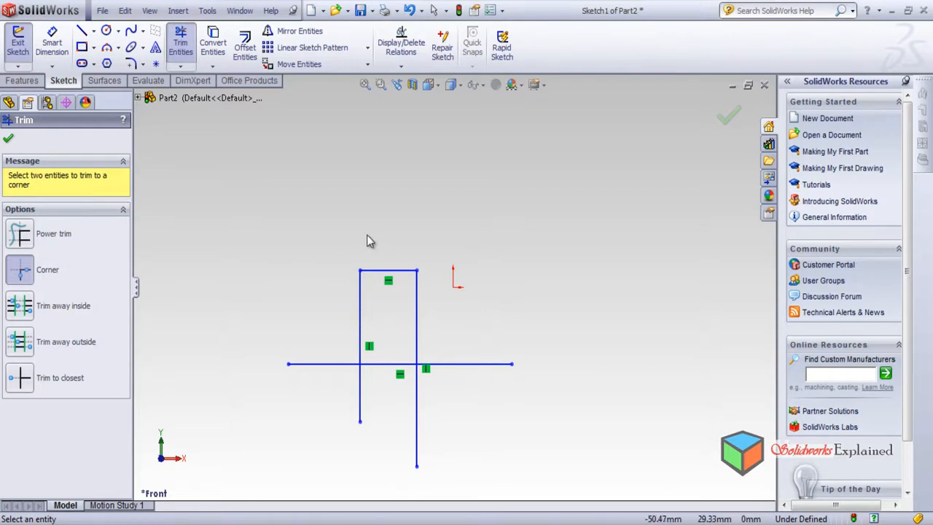
key(ctrl+z)
key(ctrl+z)
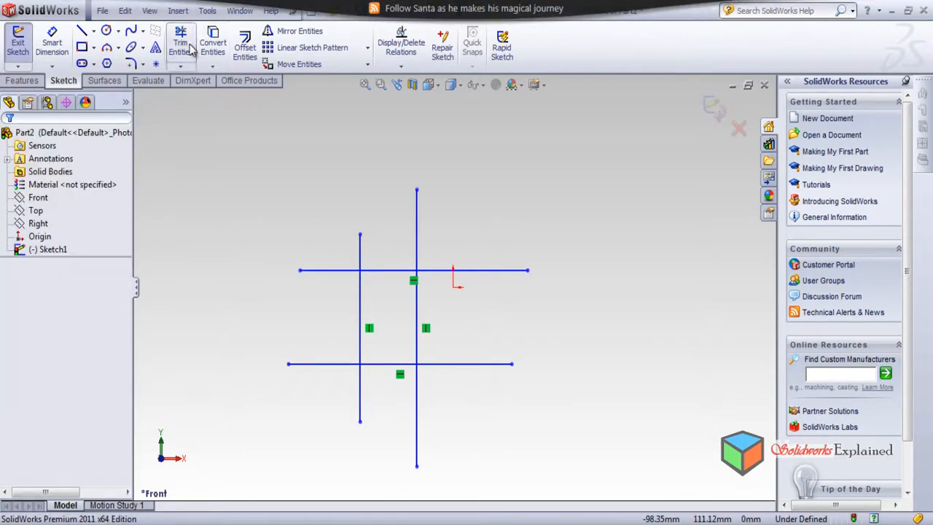
Corner trim the upper horizontal and left vertical lines, keeping the horizontal's left part and the vertical's lower part, and undo it.
click(191, 51)
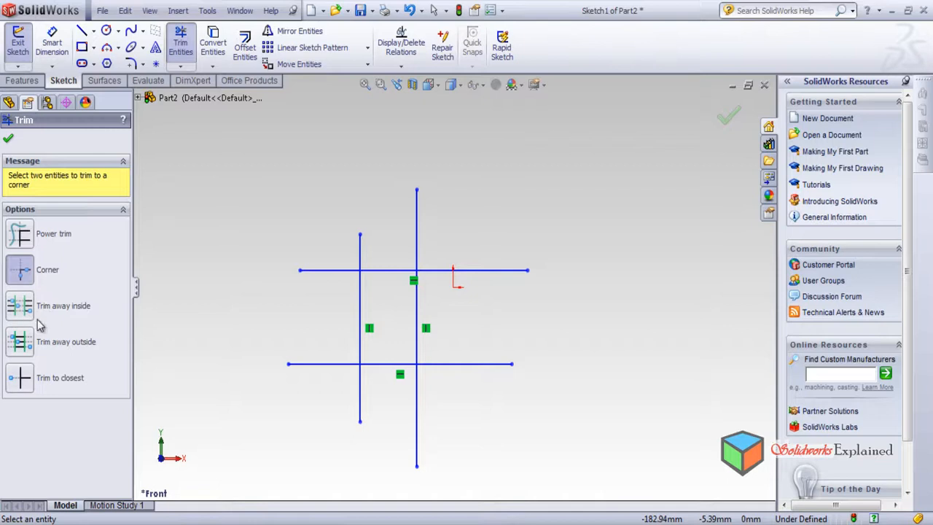
click(333, 271)
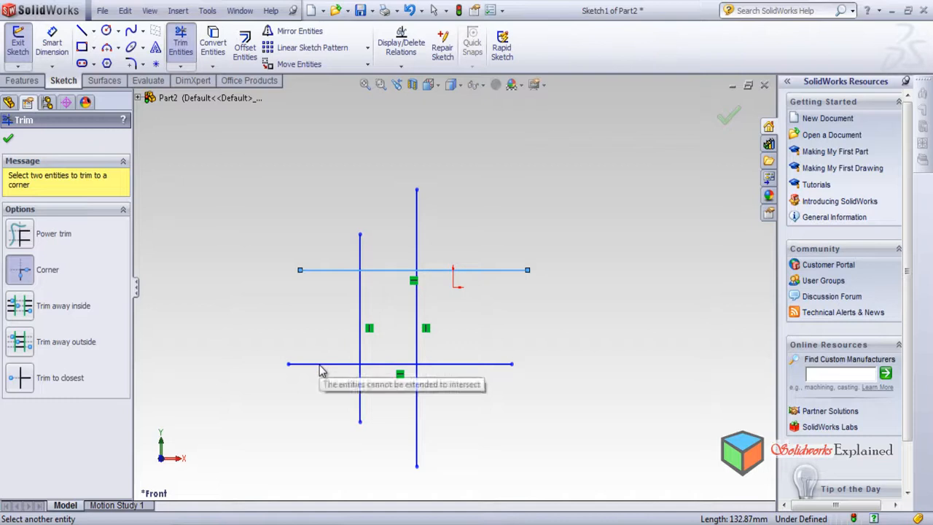
click(360, 292)
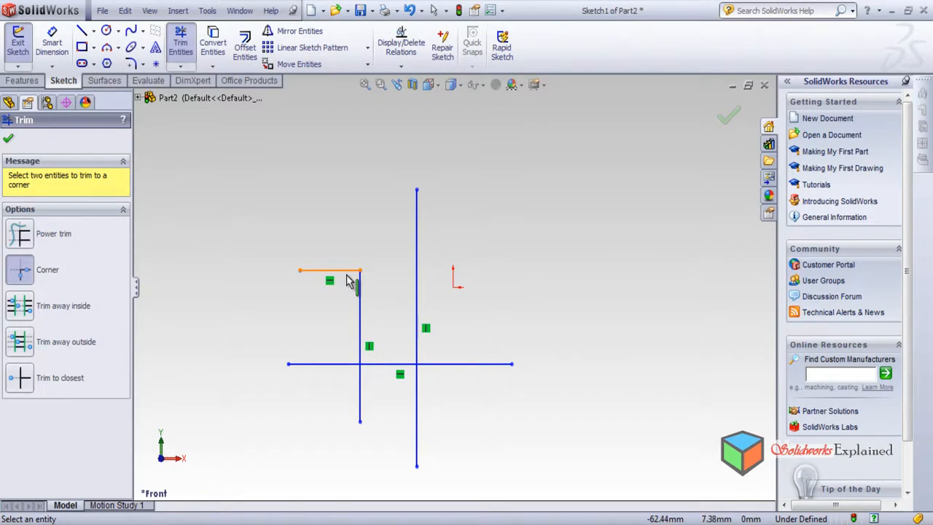
key(ctrl+z)
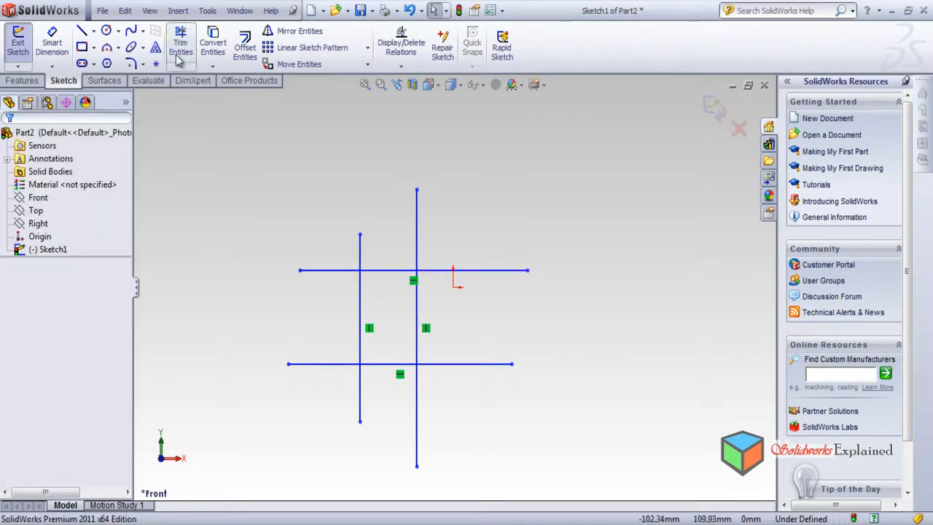
Try Trim away inside with the upper horizontal and left vertical lines as boundaries, picking the remaining lines as entities to trim.
click(180, 52)
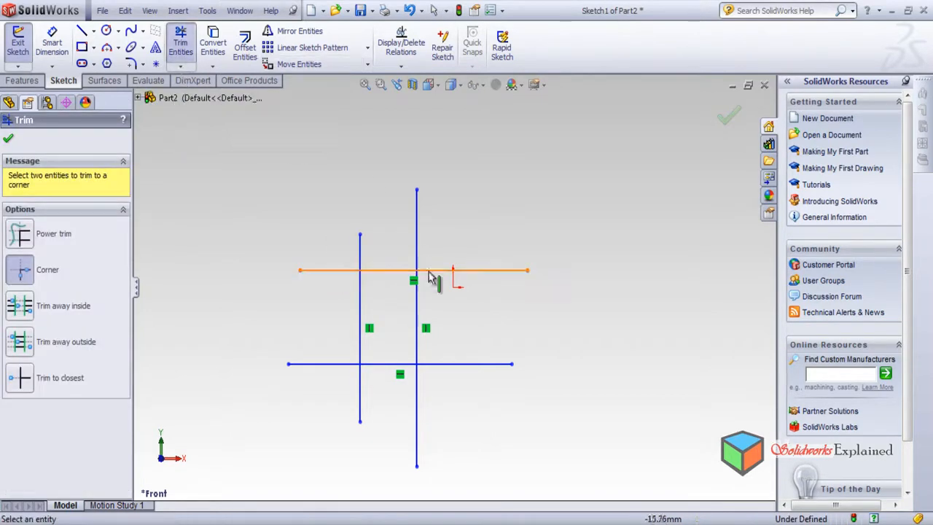
click(19, 305)
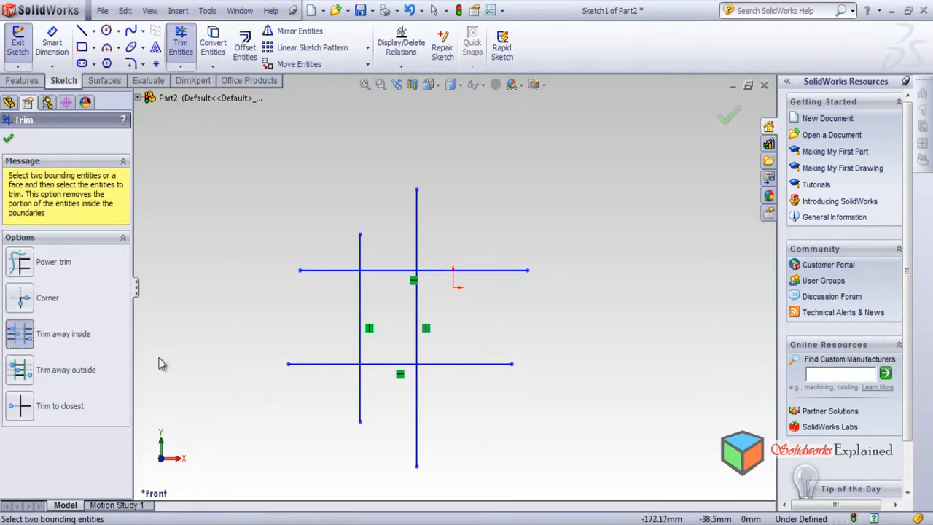
click(392, 271)
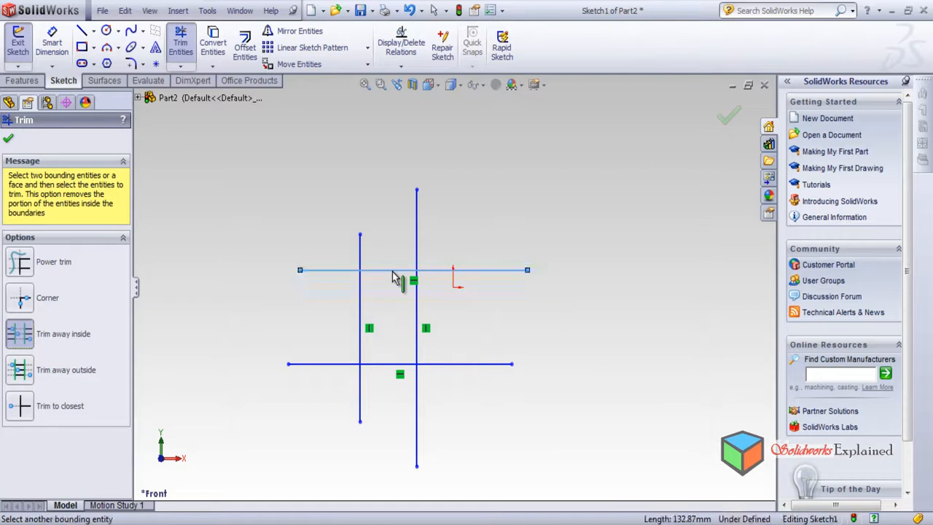
click(361, 305)
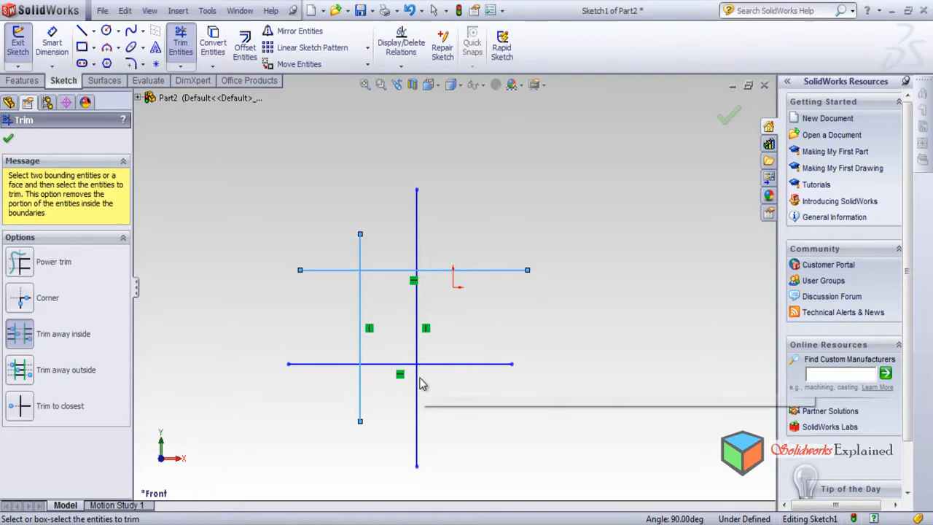
click(427, 335)
click(431, 268)
click(399, 272)
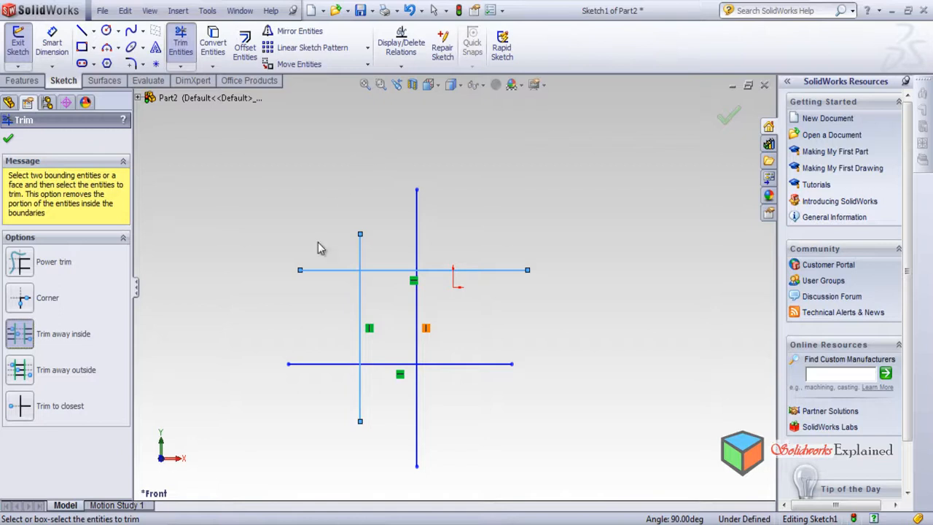
Sketch a horizontal line between the two existing horizontal lines, crossing both vertical lines.
click(81, 31)
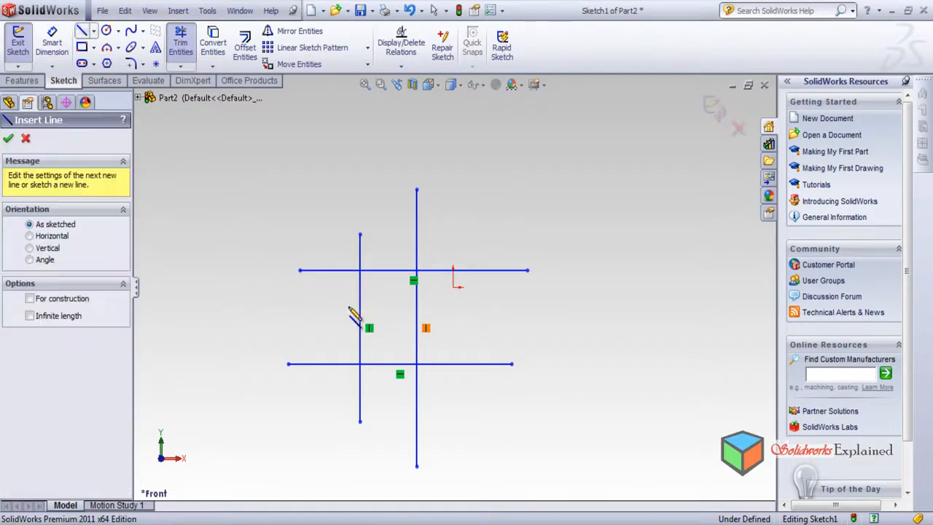
mouse_move(315, 322)
mouse_down()
mouse_move(546, 335)
mouse_move(534, 322)
mouse_up()
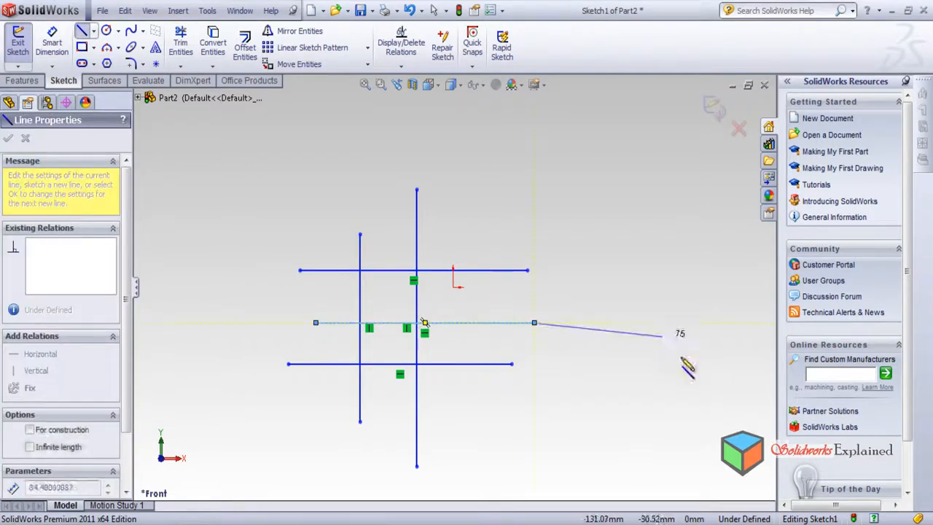
key(Escape)
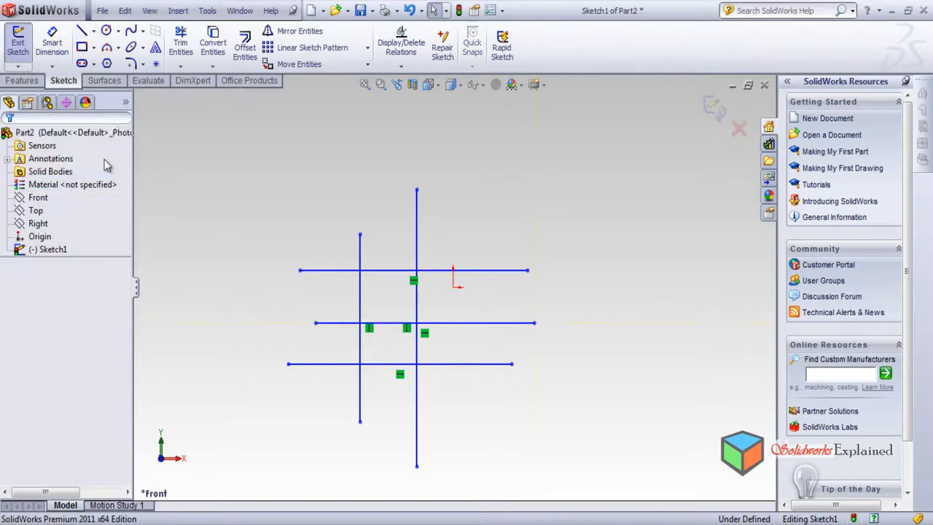
Apply Trim away inside to the lowest horizontal line with the upper and middle horizontal lines as boundaries, and undo the trim.
click(181, 42)
click(11, 341)
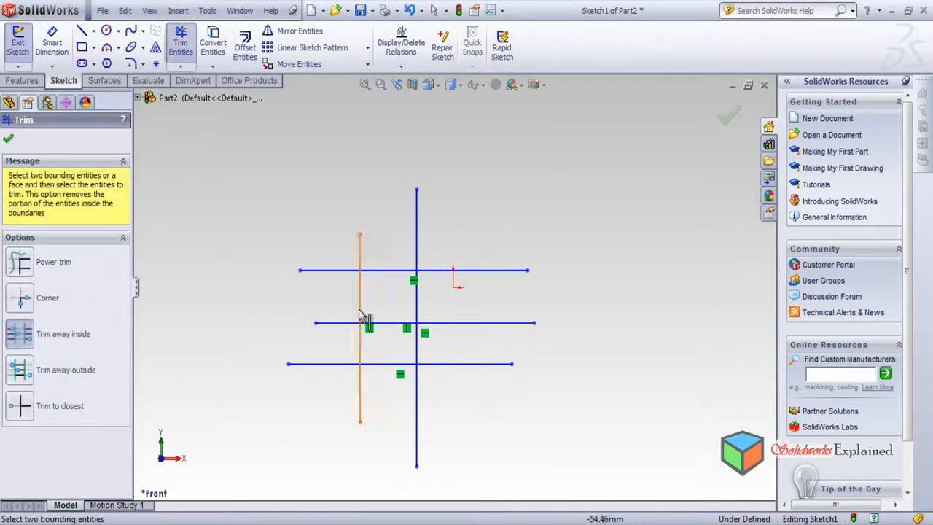
click(337, 270)
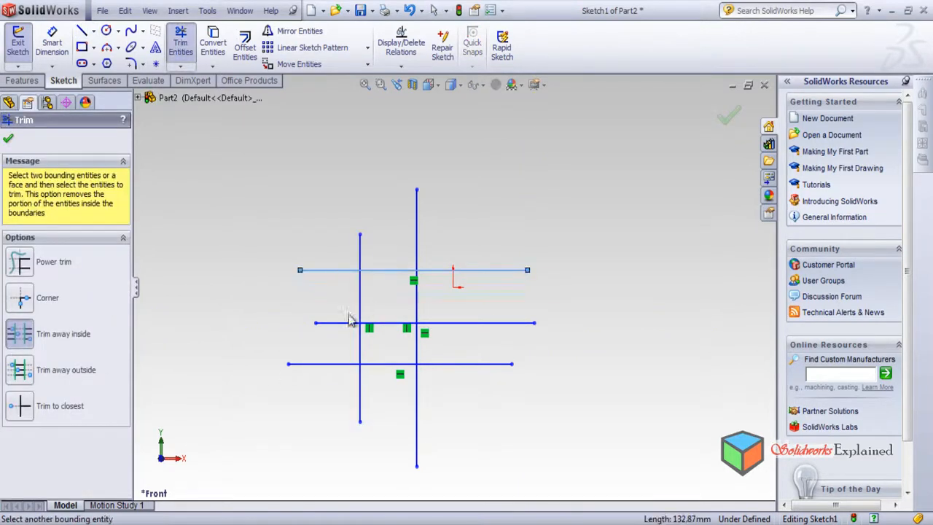
click(340, 323)
click(325, 365)
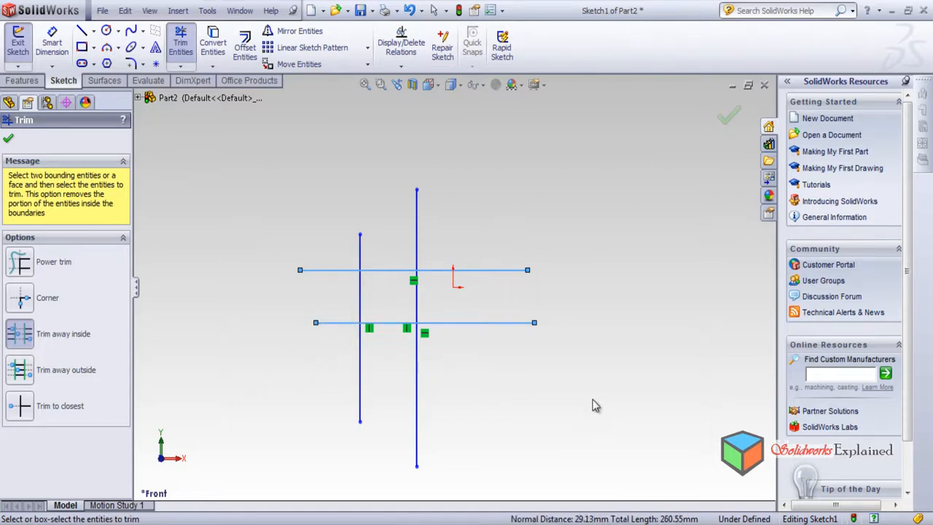
key(Escape)
key(ctrl+z)
Try Trim away inside on the left vertical line with the upper horizontal and right vertical lines as boundaries.
click(181, 43)
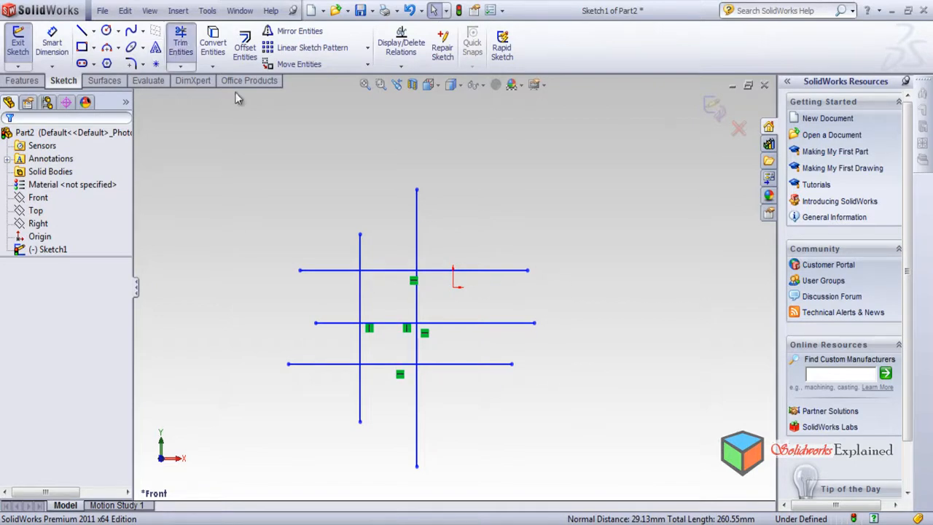
click(389, 269)
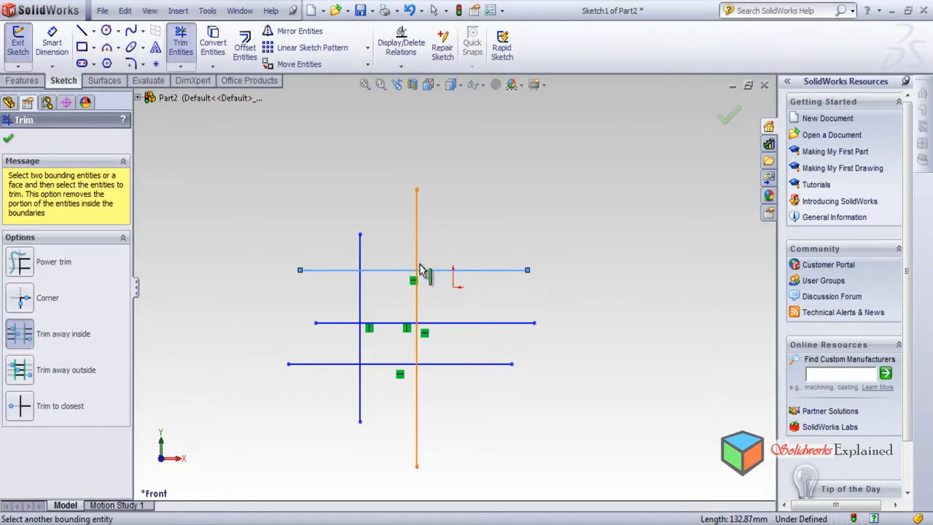
click(420, 264)
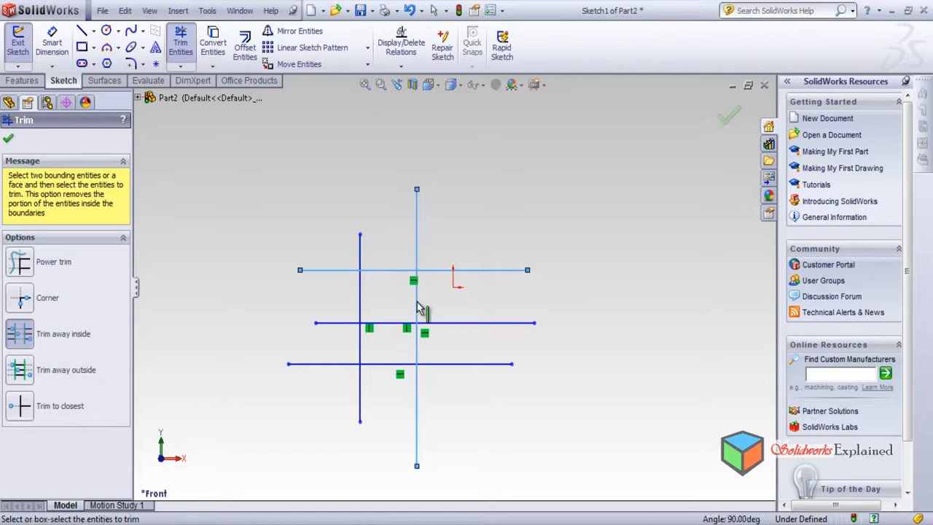
click(361, 260)
Apply Trim away outside to the lowest horizontal line with the upper and middle horizontal lines as boundaries, and undo it.
click(21, 369)
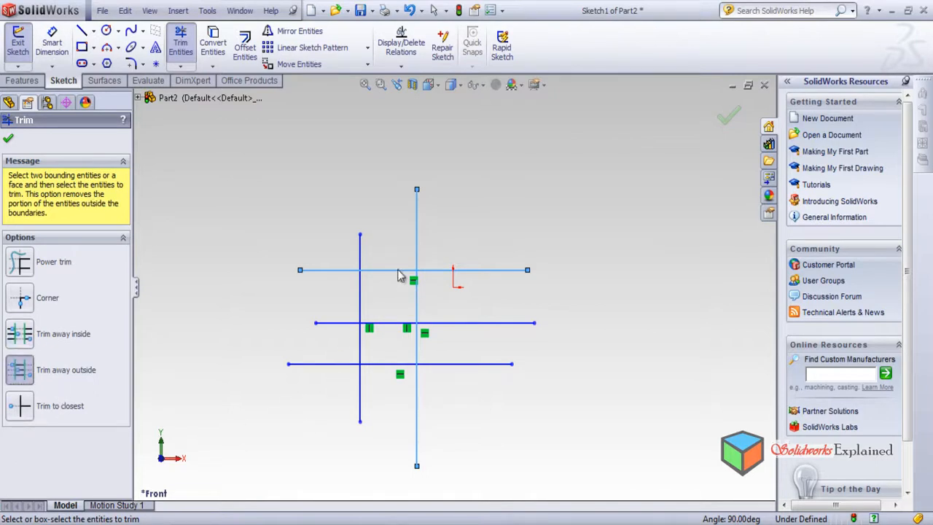
click(419, 259)
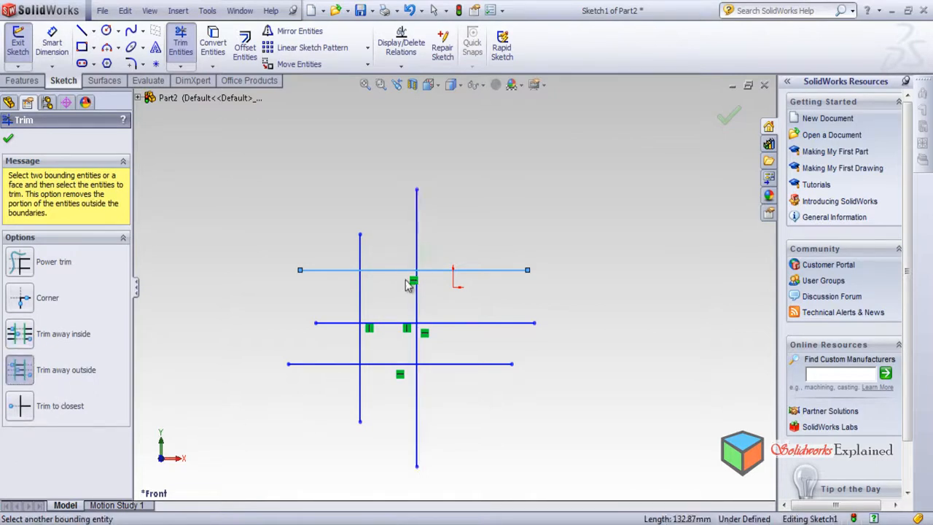
click(387, 323)
click(380, 364)
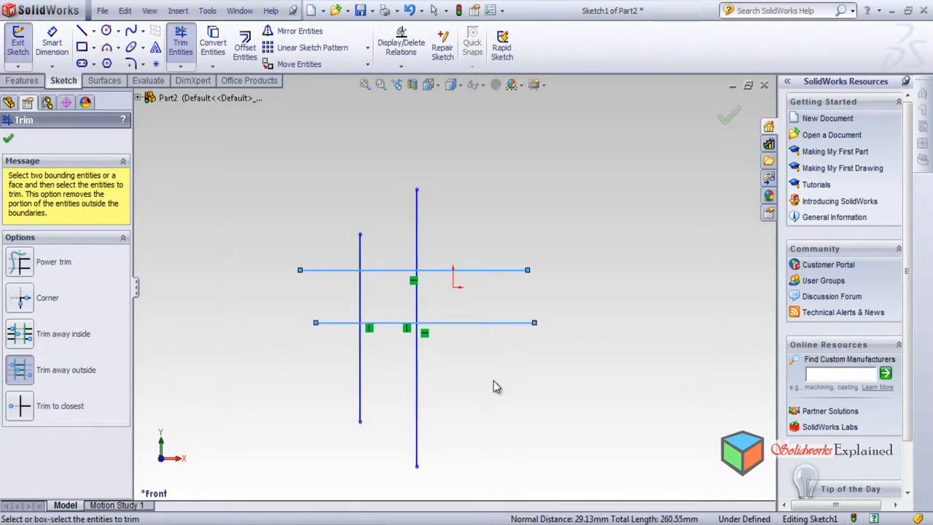
key(Escape)
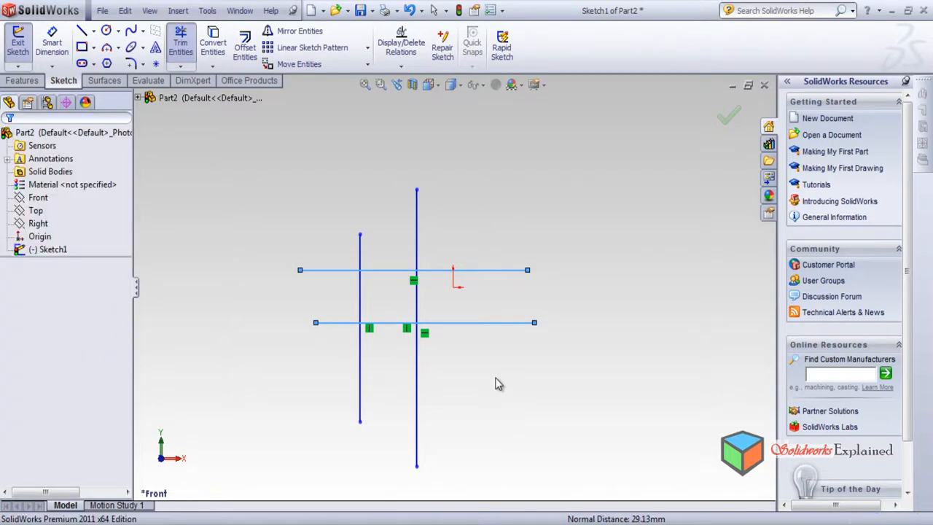
key(ctrl+z)
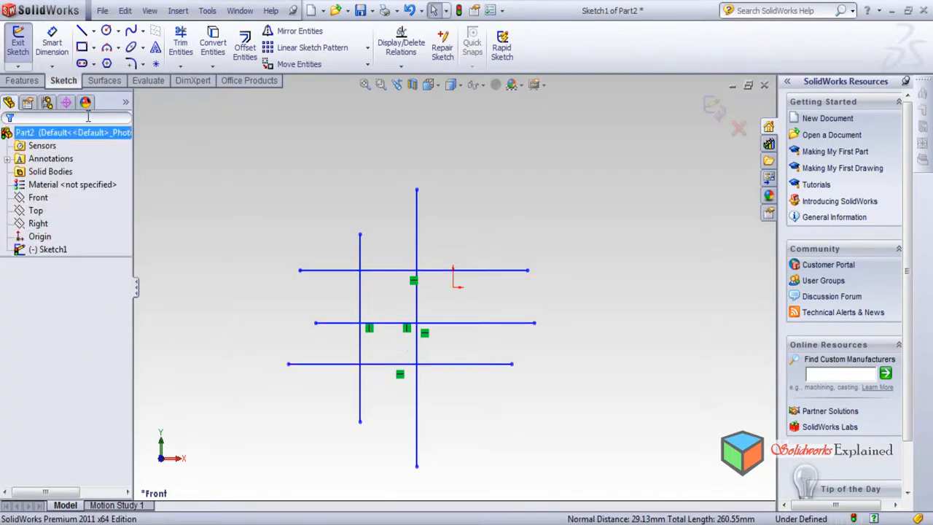
Apply Trim away outside to the upper horizontal line with both vertical lines as boundaries, and undo the trim.
click(181, 45)
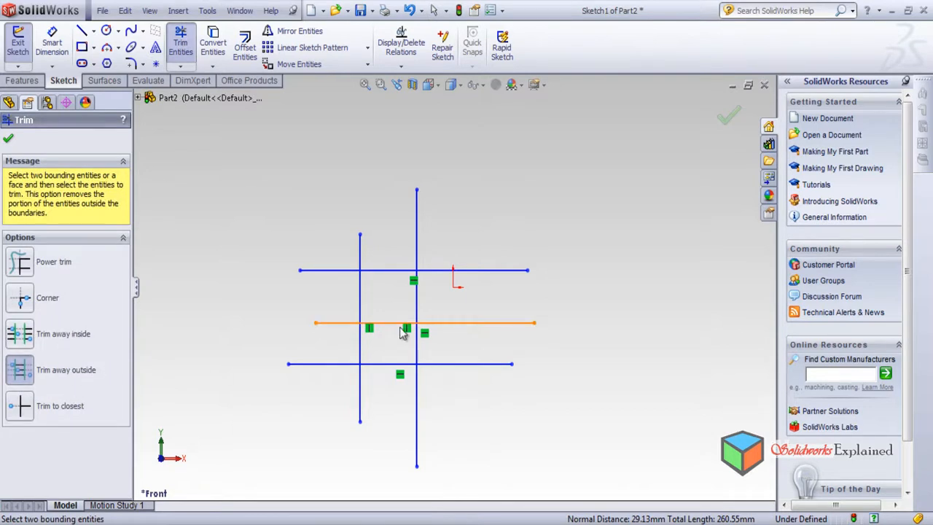
click(417, 309)
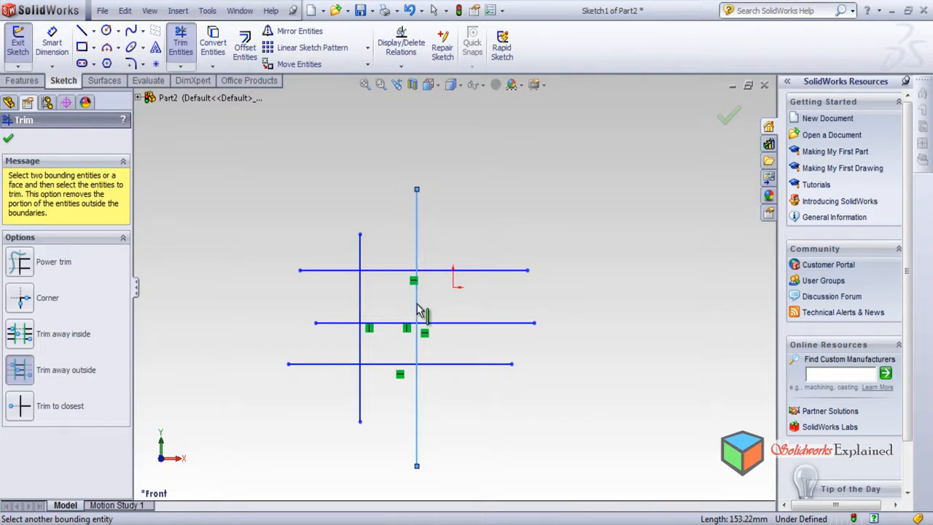
click(360, 309)
click(379, 270)
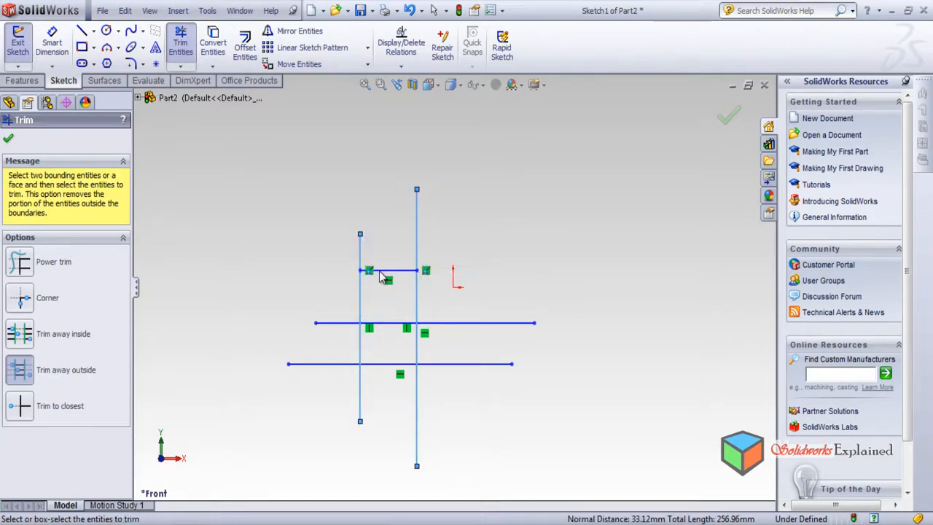
key(Escape)
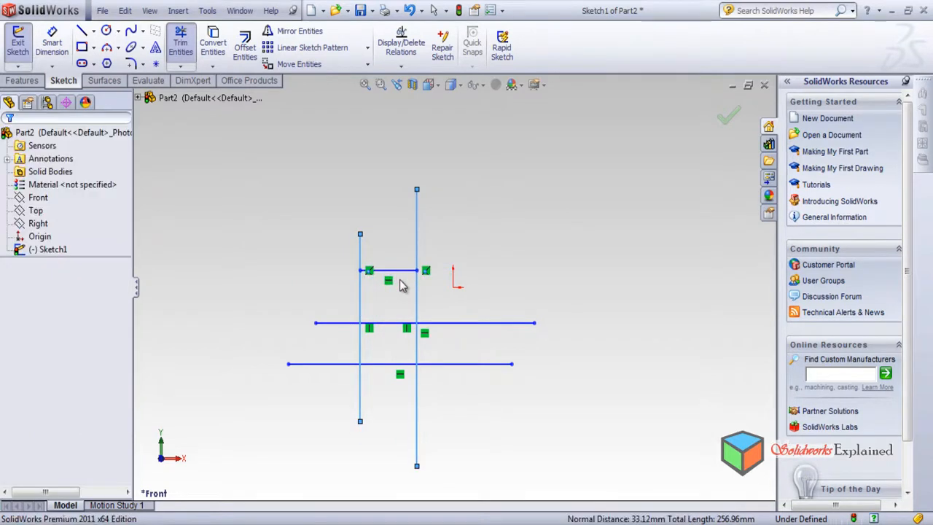
key(ctrl+z)
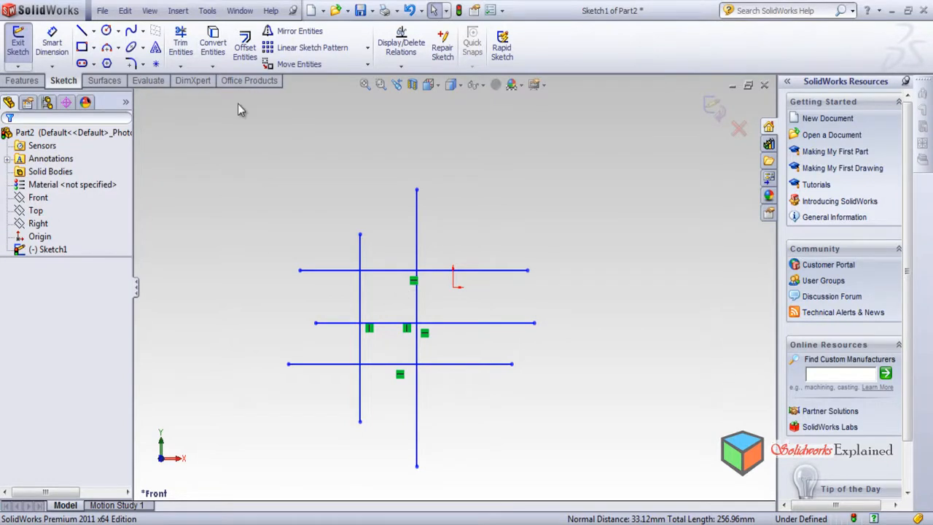
Trim all three horizontal lines with Trim away outside, using the left and right vertical lines as boundaries.
click(181, 44)
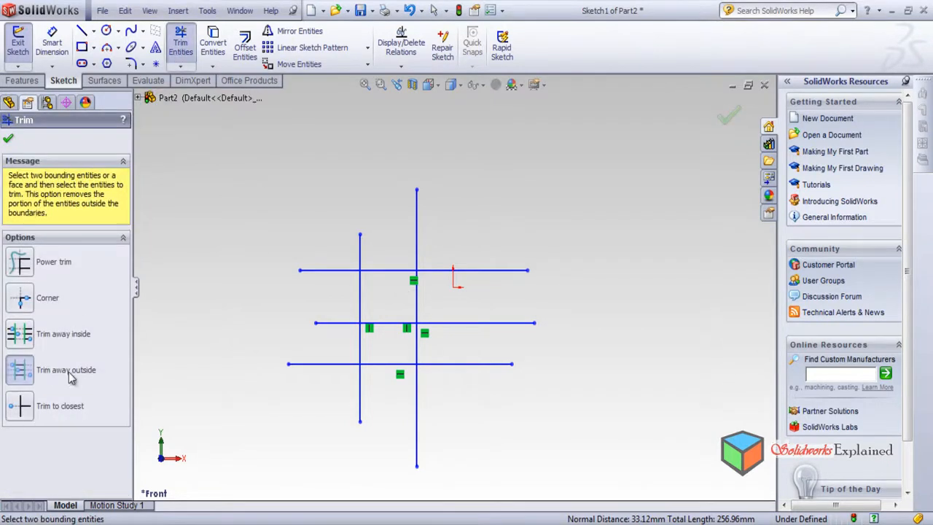
click(360, 301)
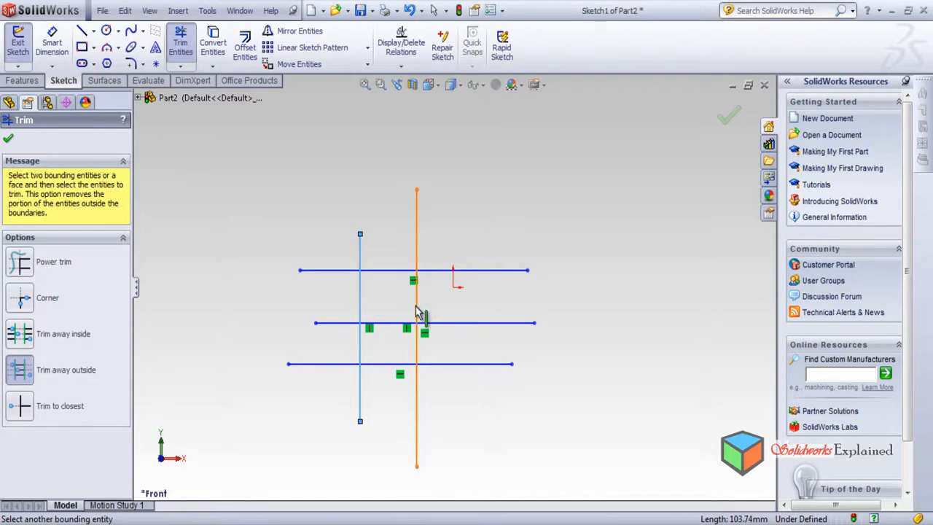
click(417, 311)
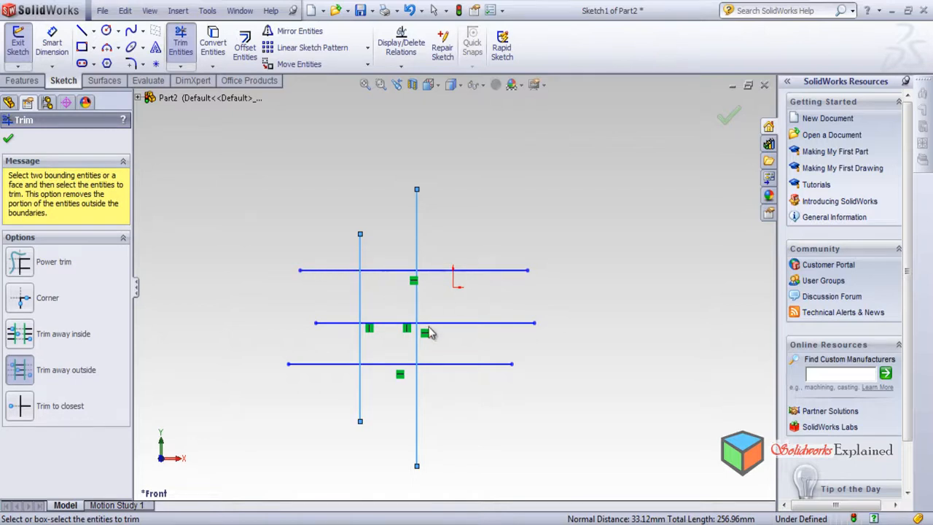
click(380, 366)
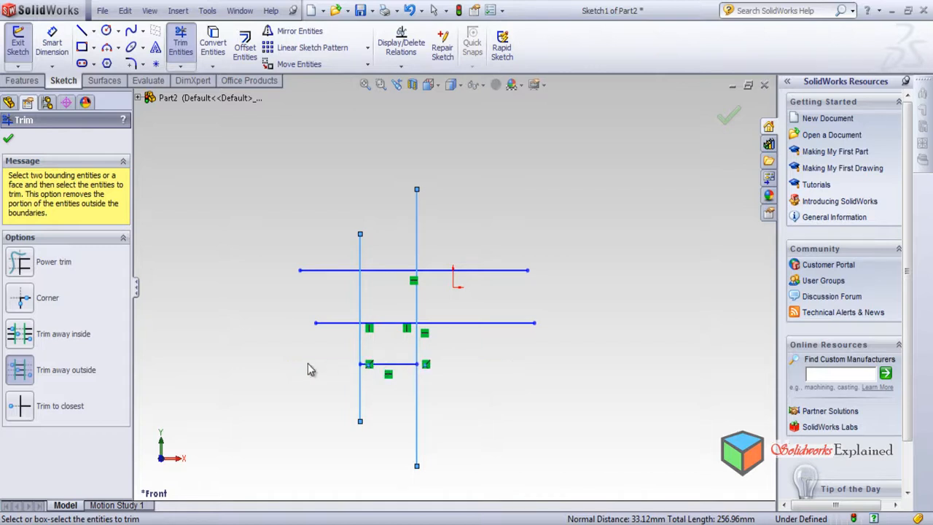
click(389, 276)
click(392, 327)
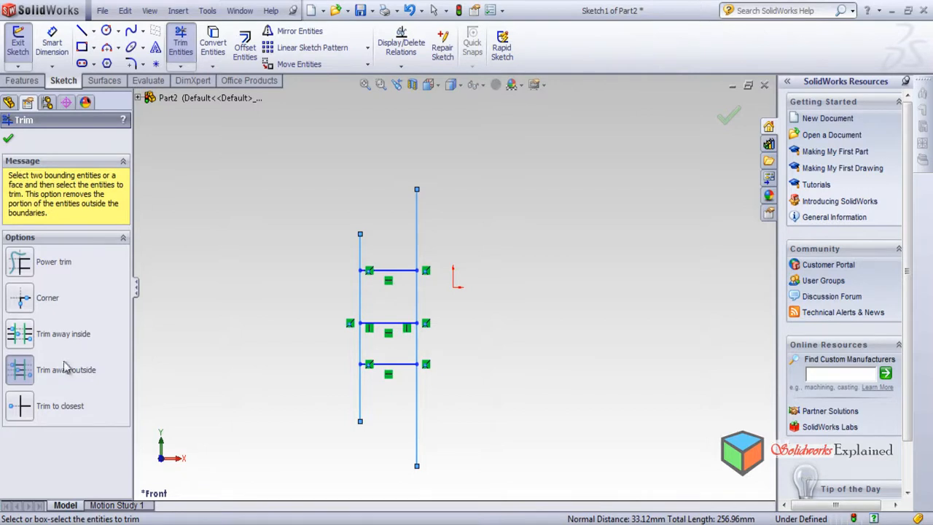
Remove the upper and lower overhanging ends of both vertical lines with Trim to closest, and exit the sketch.
click(21, 407)
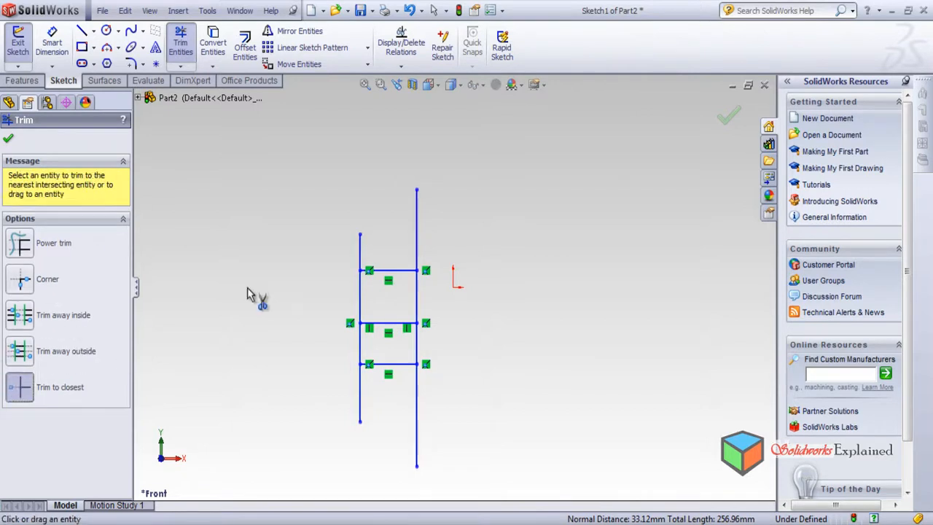
click(362, 262)
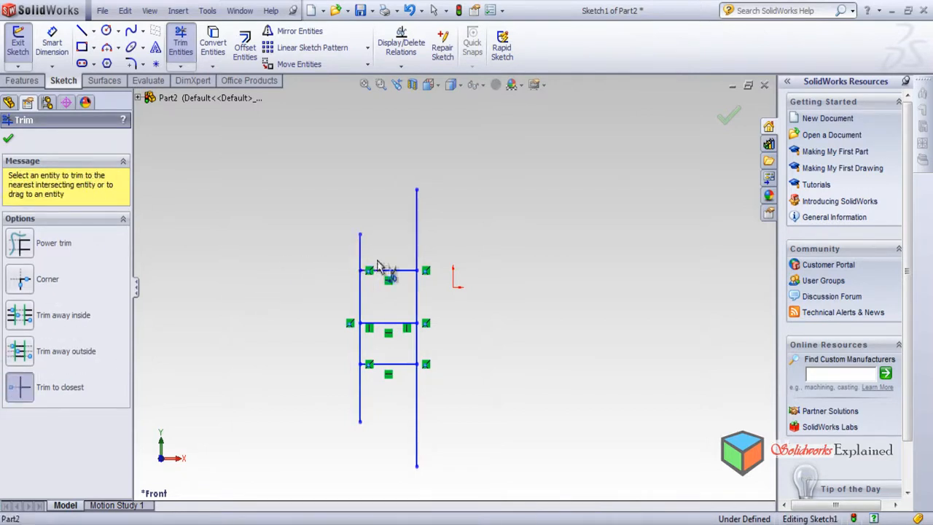
click(417, 261)
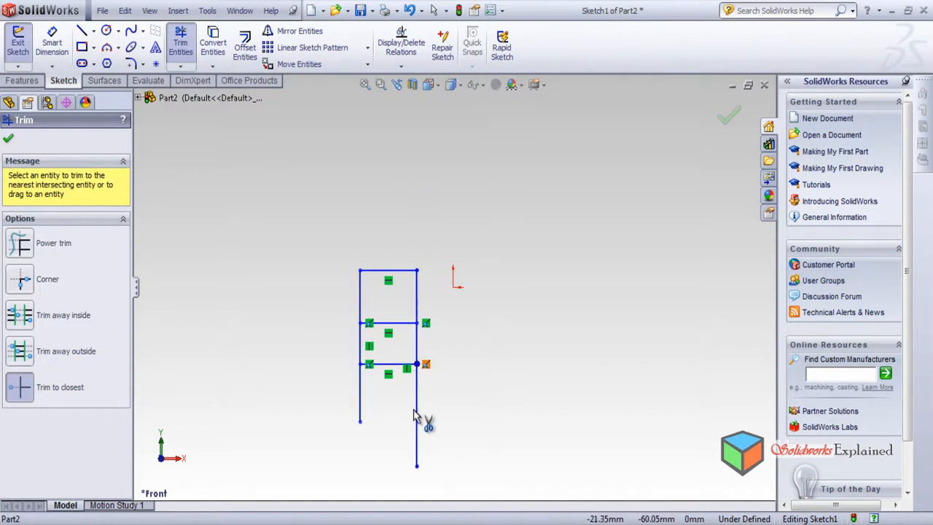
click(419, 431)
click(364, 418)
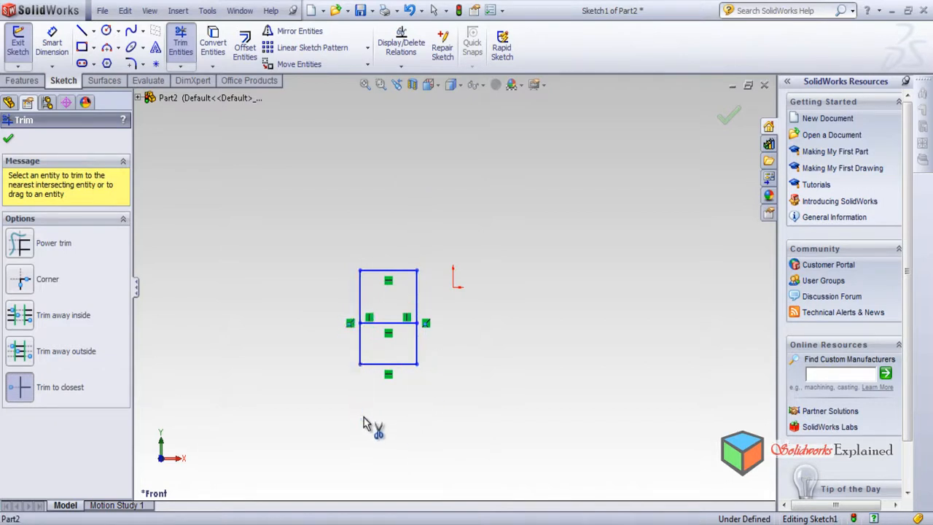
click(9, 139)
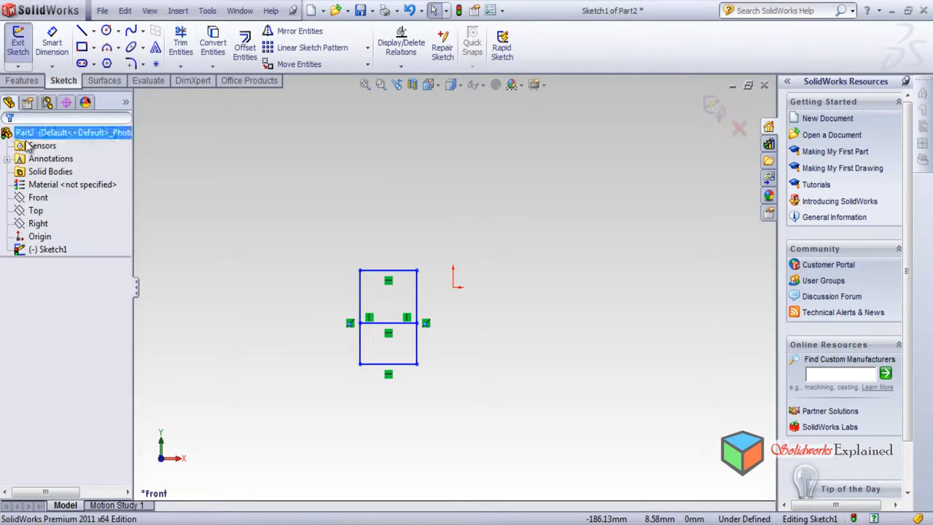
click(715, 109)
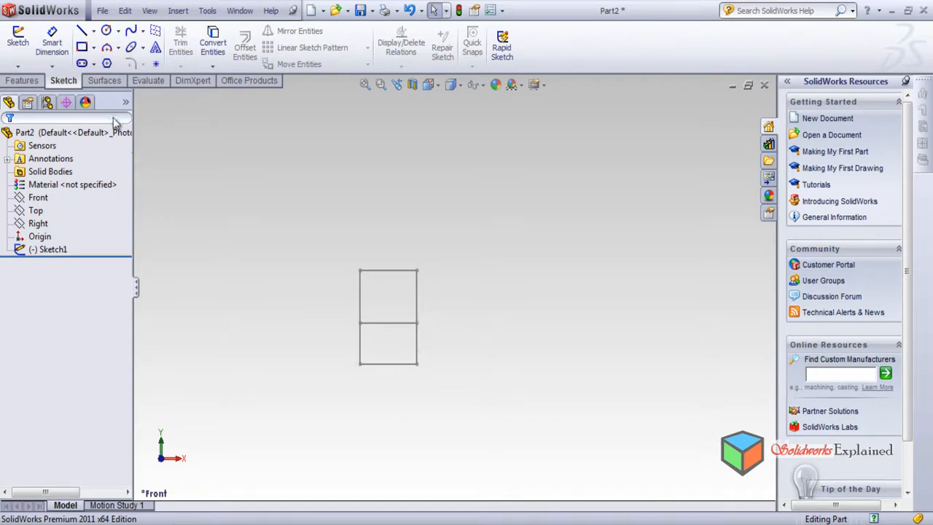
Reopen Sketch1 and draw a 3 point arc from right of the rectangle to its lower-left corner, centred at about X -3.4, Y -21.4 mm.
click(102, 56)
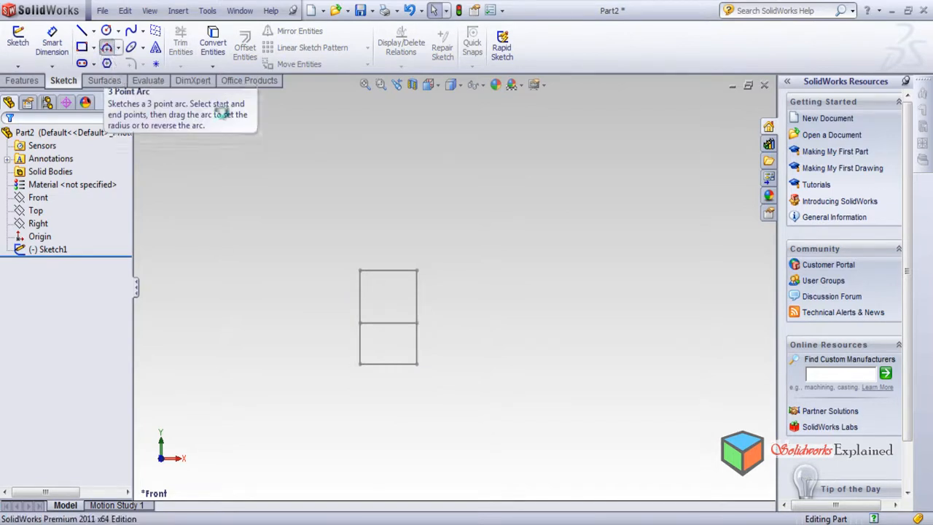
click(362, 272)
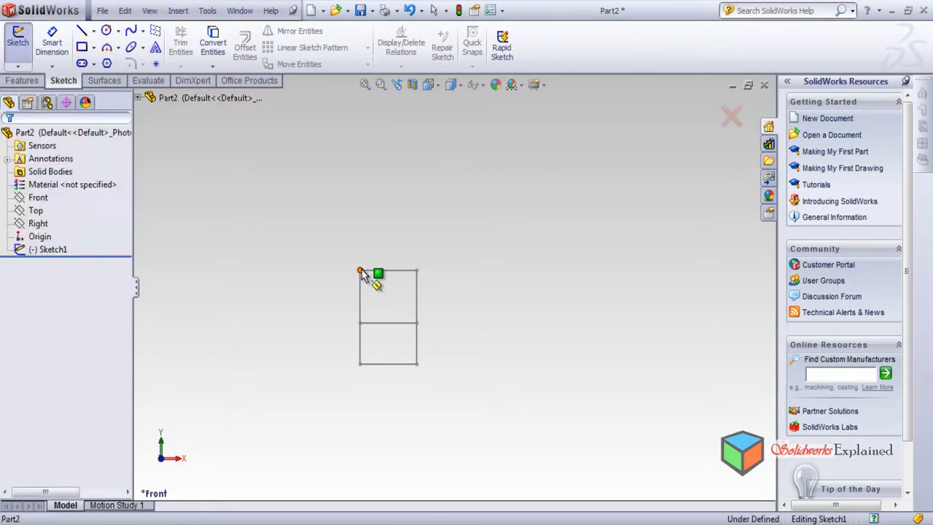
click(526, 271)
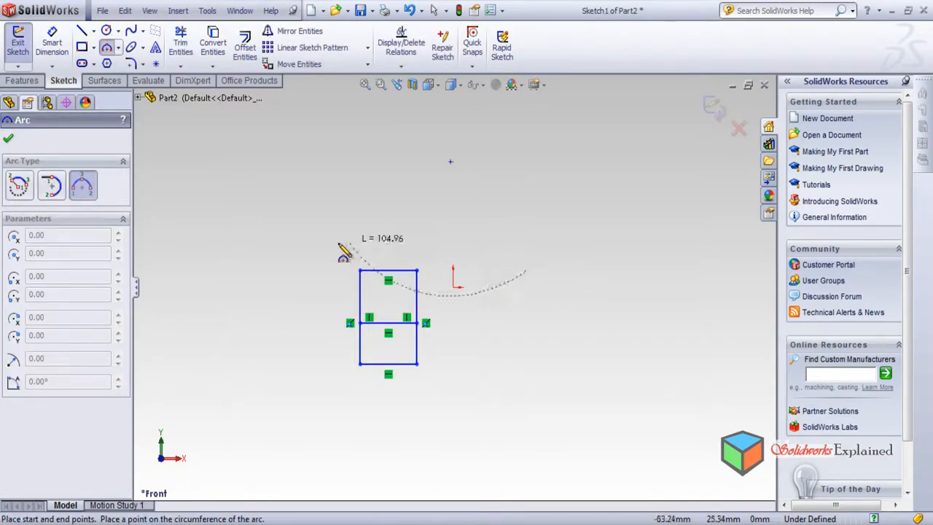
click(361, 363)
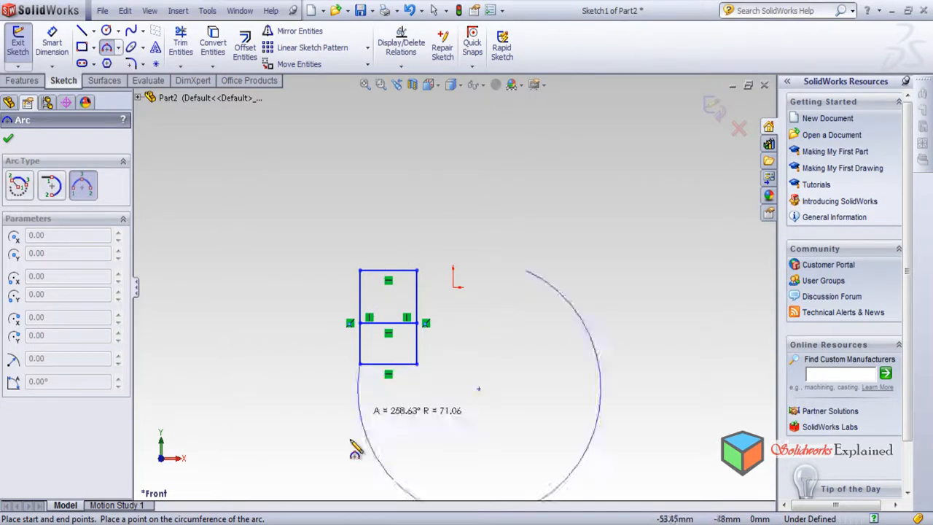
click(475, 432)
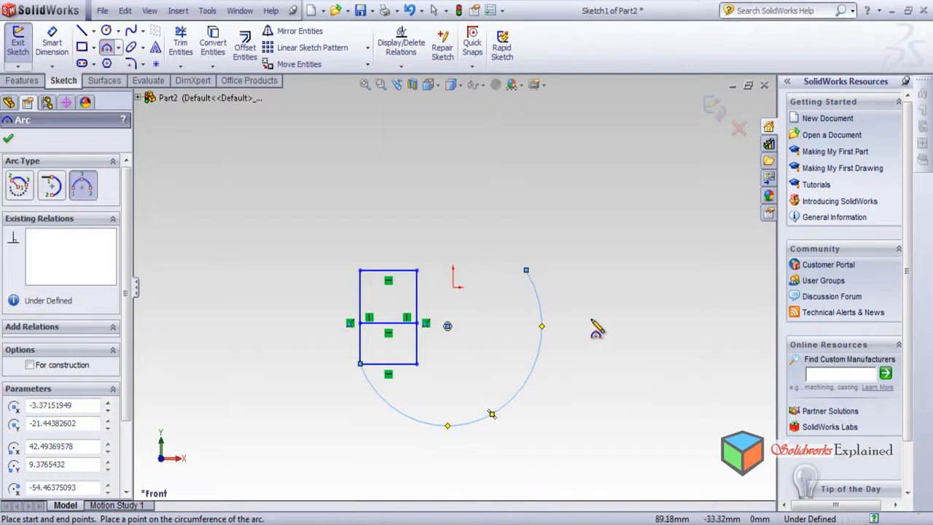
Sketch a sloping line from the rectangle's upper-right corner down across the right side of the arc, ending outside it.
click(82, 32)
click(416, 271)
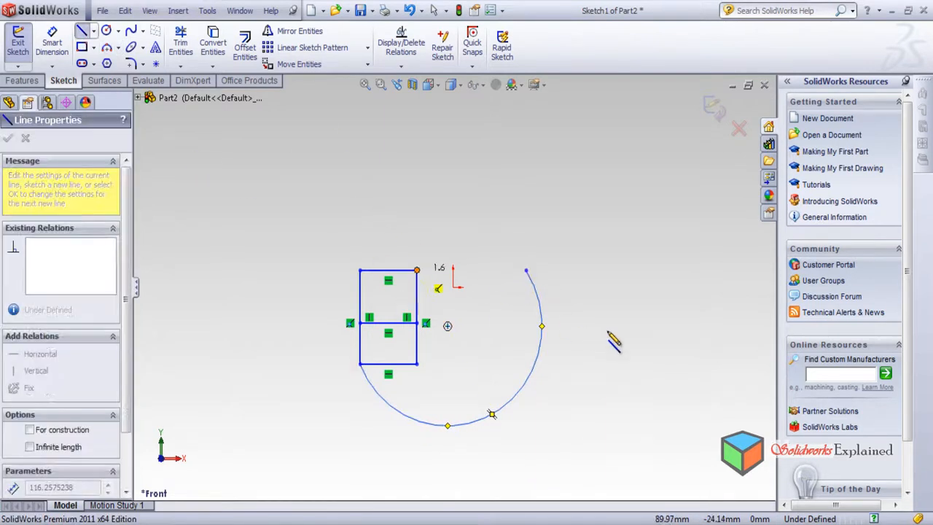
click(584, 330)
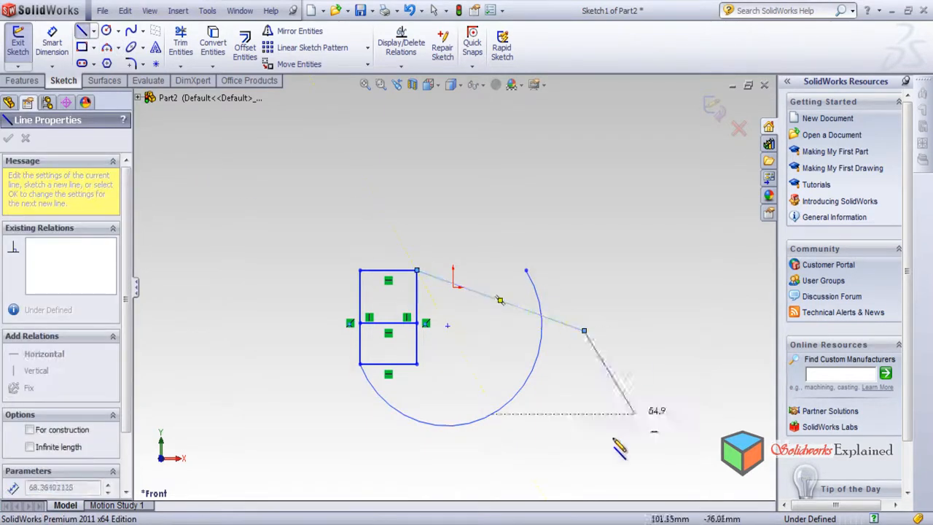
key(Escape)
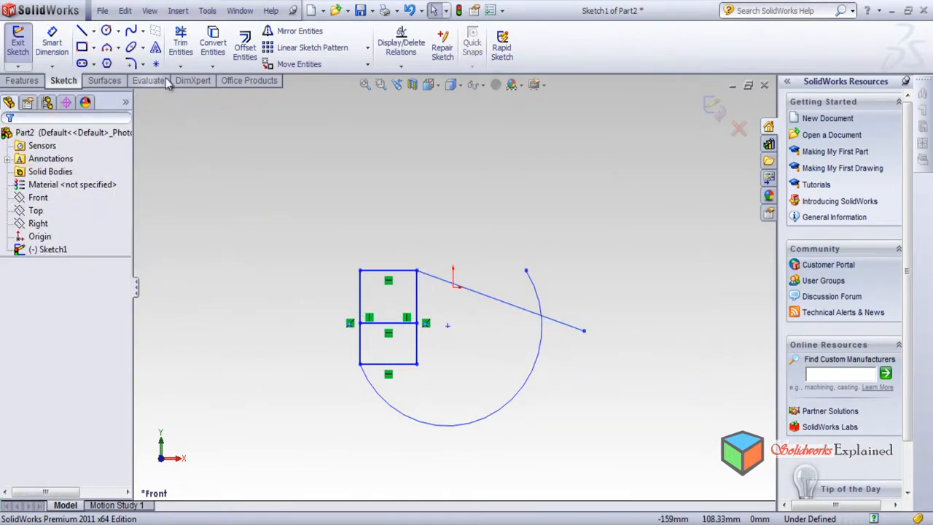
Remove the sloping line's overhanging end outside the arc with Power trim.
click(181, 42)
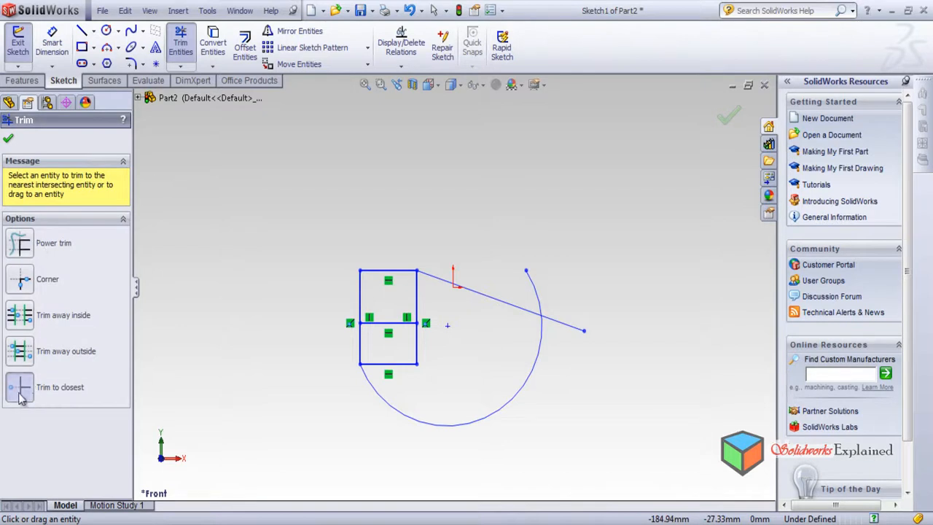
click(19, 244)
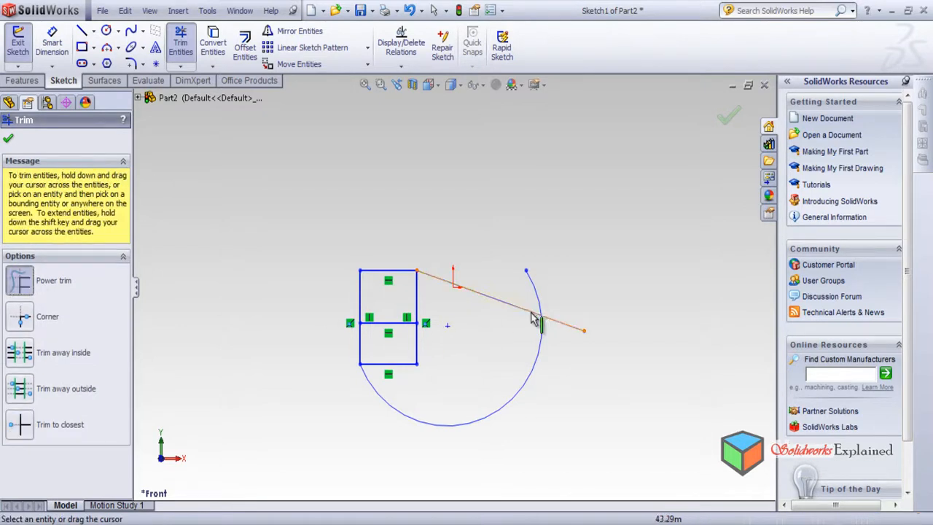
mouse_move(530, 318)
mouse_down()
mouse_move(540, 312)
mouse_move(544, 339)
mouse_up()
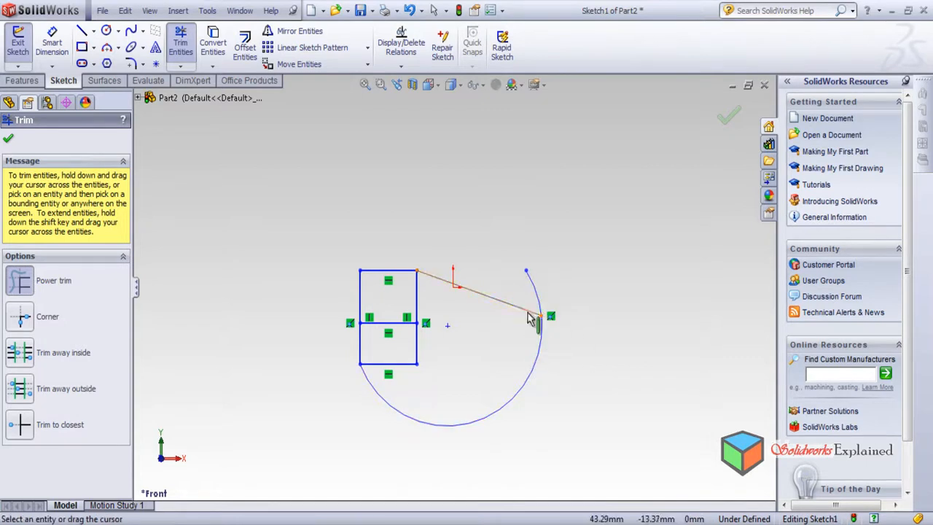
Try Power trim on the sloping line with the arc as its boundary, and undo the result.
click(528, 312)
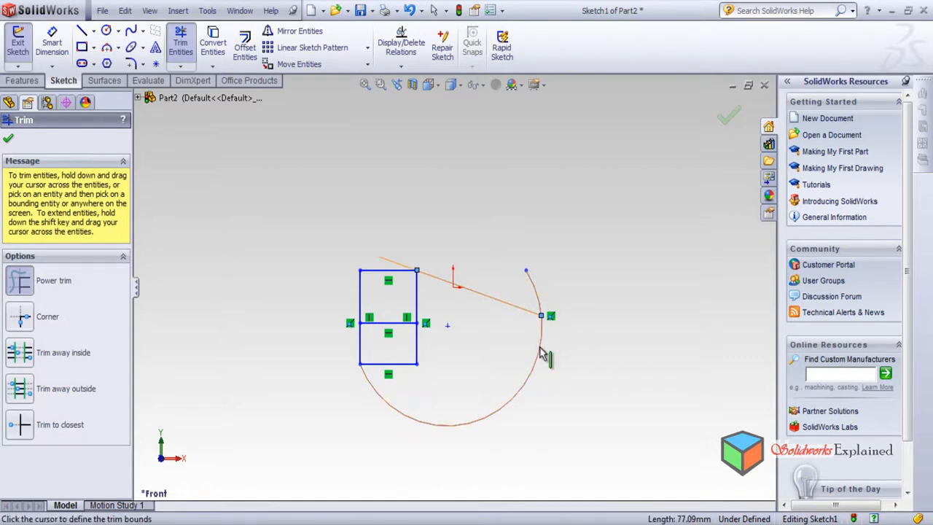
click(541, 352)
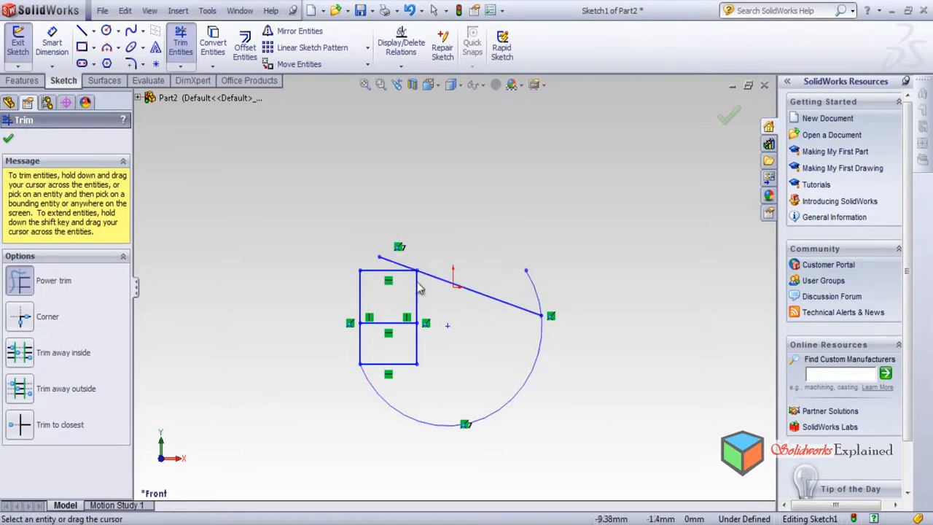
key(ctrl+z)
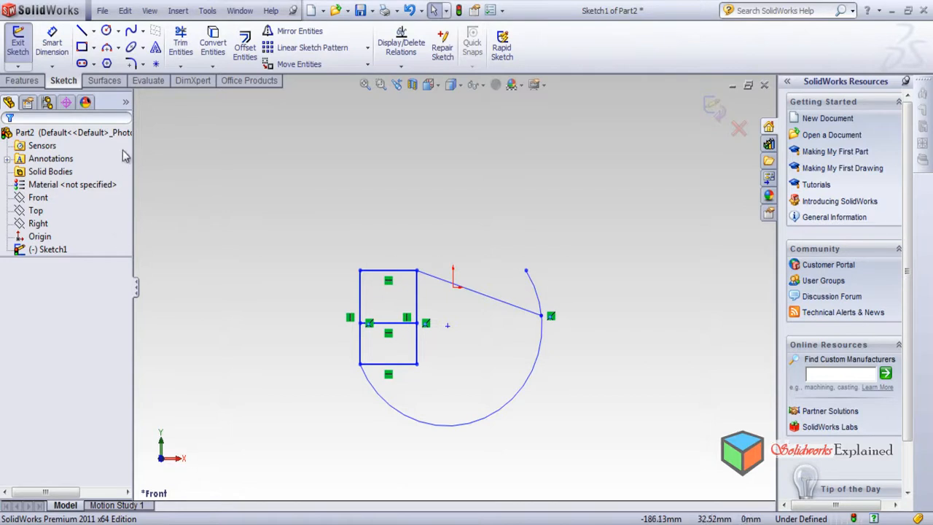
Remove the arc's upper end above the sloping line with Trim to closest, and exit the sketch.
click(180, 45)
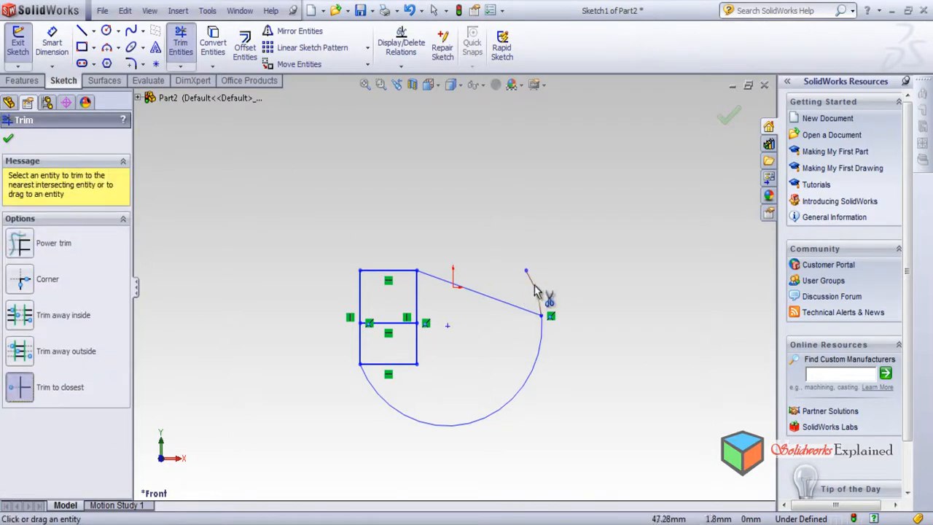
click(534, 292)
scroll(567, 380, down, 2)
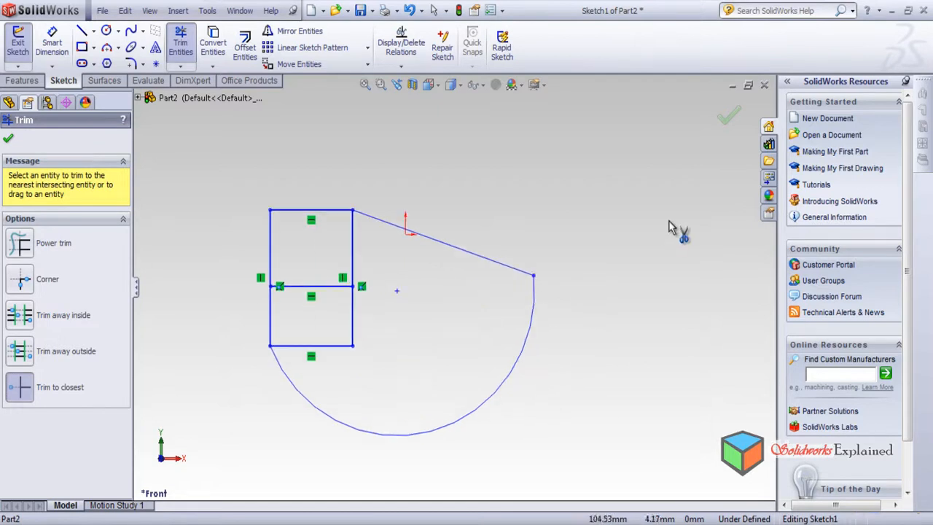
click(730, 118)
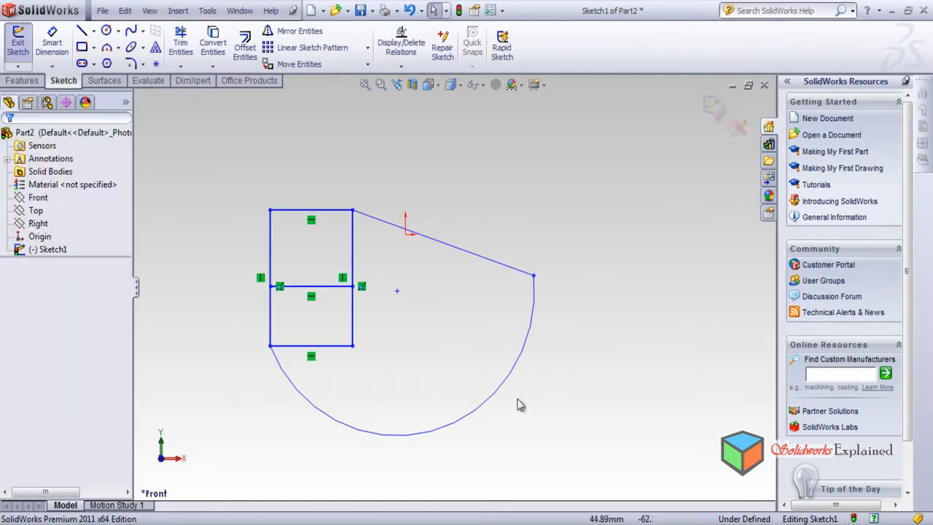
click(714, 108)
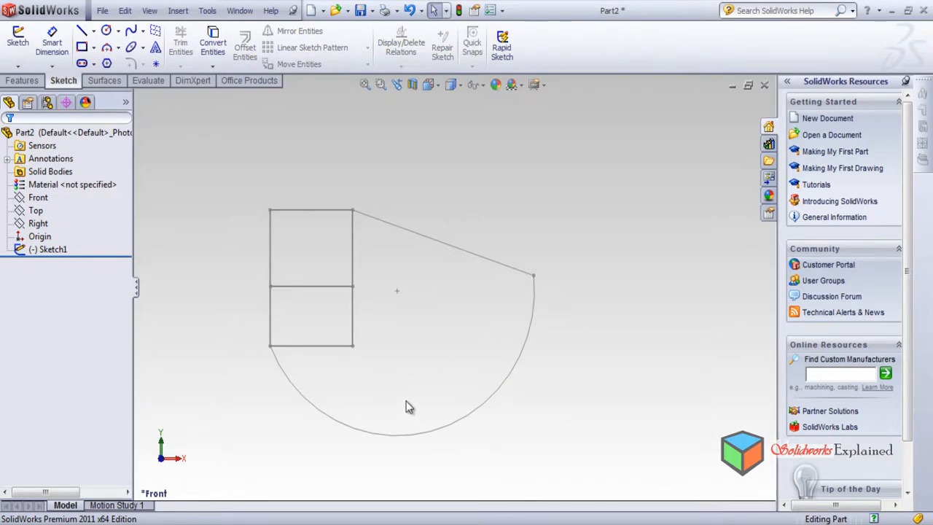
Delete the whole Sketch1 from the part.
click(306, 287)
key(Delete)
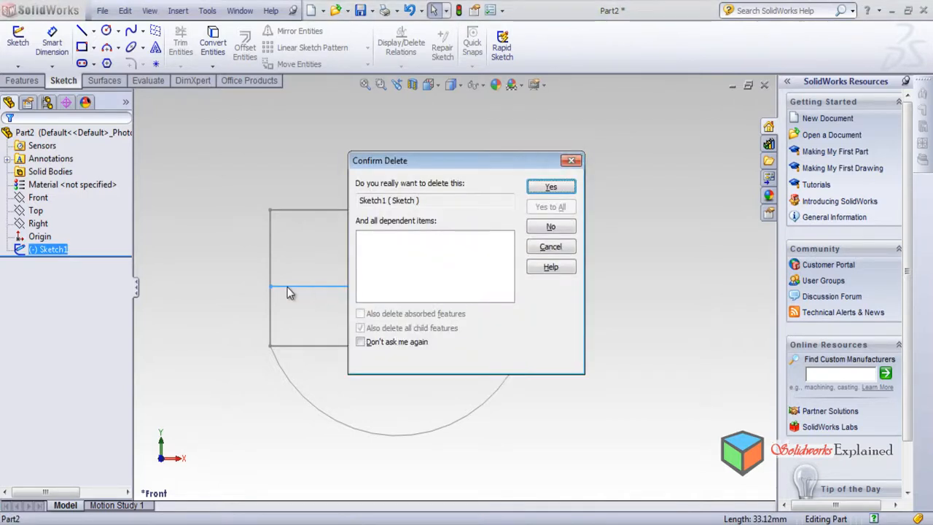
key(Return)
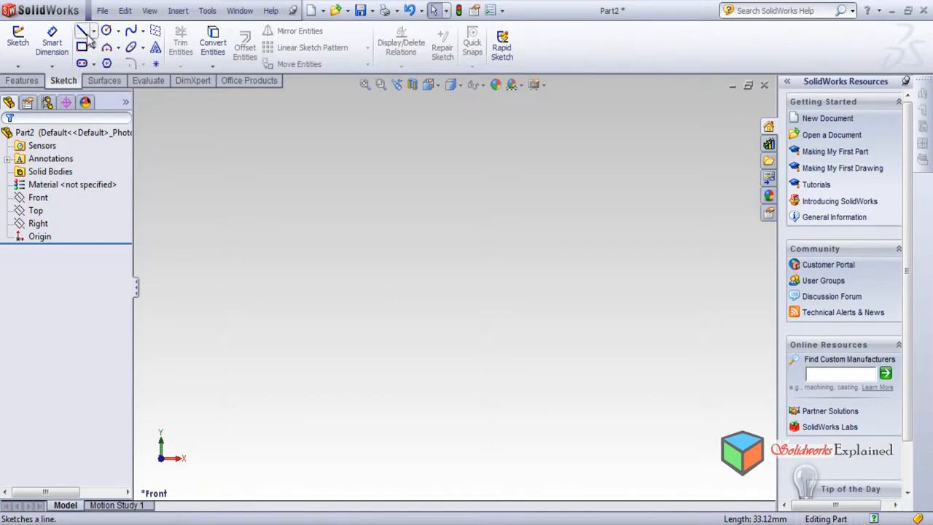
Start a sketch on the Front plane and draw a vertical line about 70 mm long with a horizontal line rightward from its lower end.
click(17, 38)
click(291, 194)
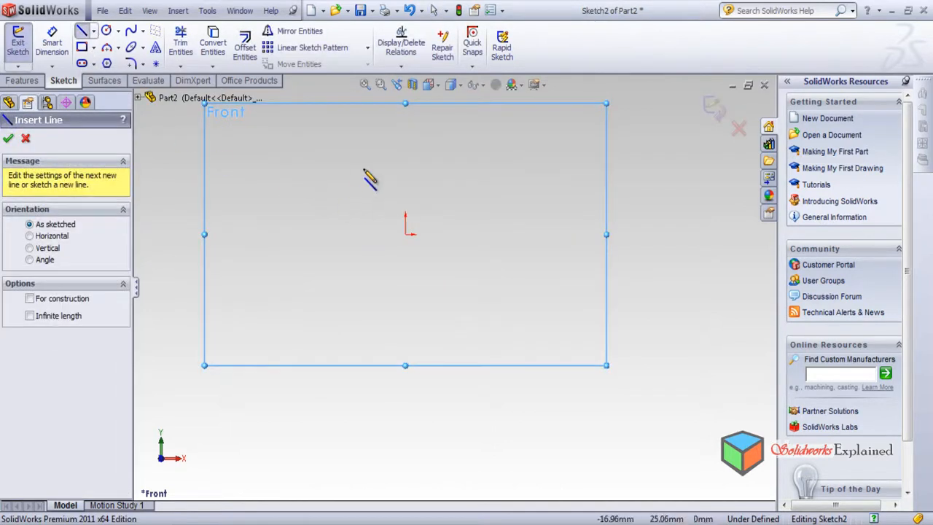
click(339, 160)
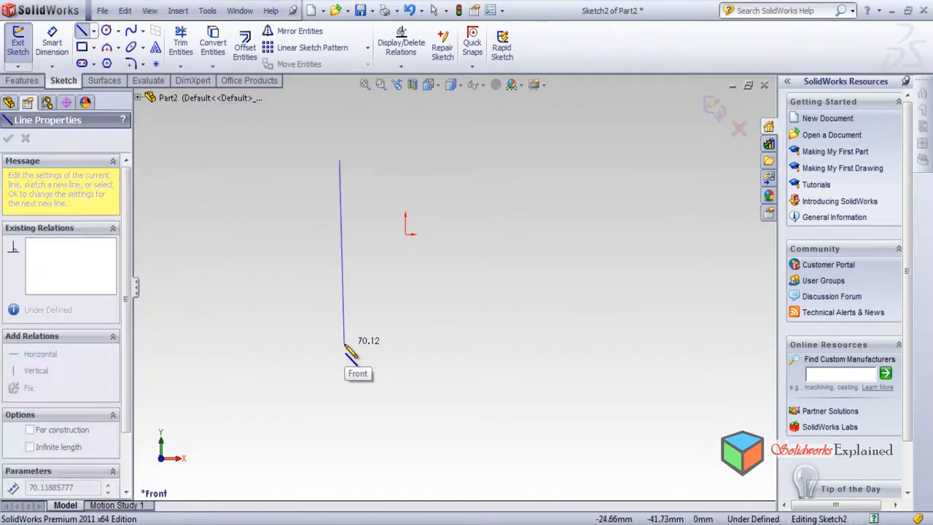
click(339, 342)
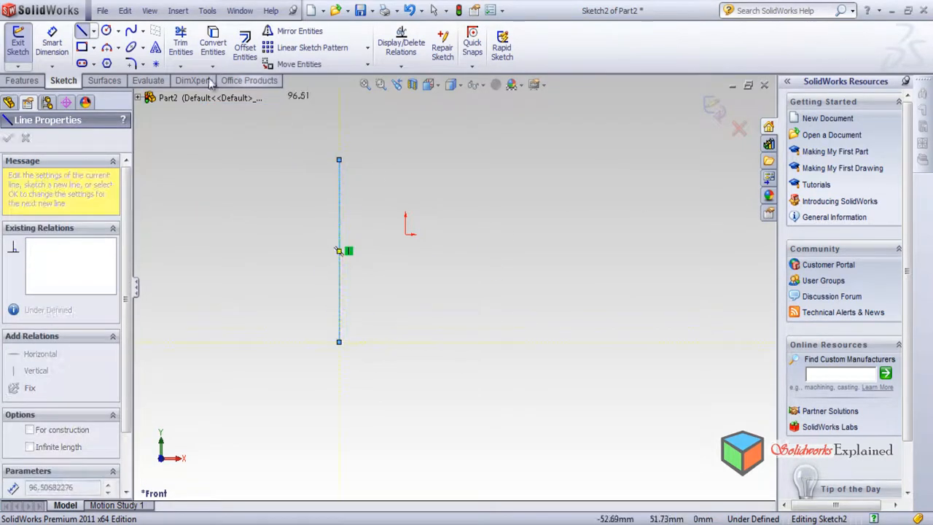
click(460, 344)
key(Escape)
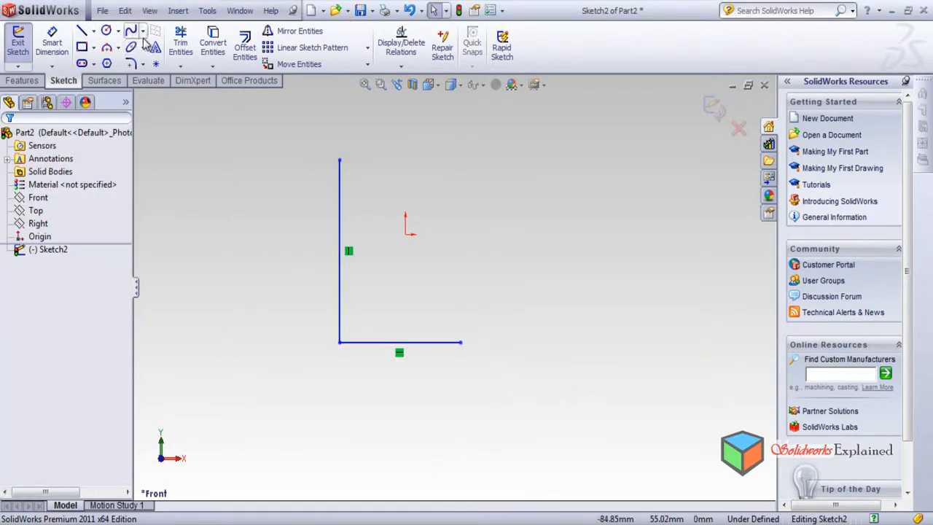
Sketch a separate vertical line past the horizontal line's right end, level with it below and slightly taller than the left vertical line.
click(81, 31)
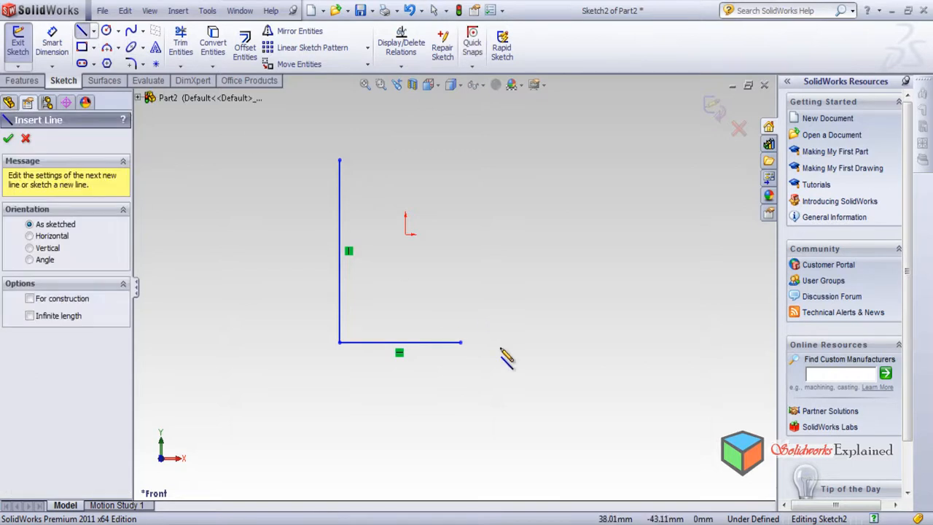
click(501, 343)
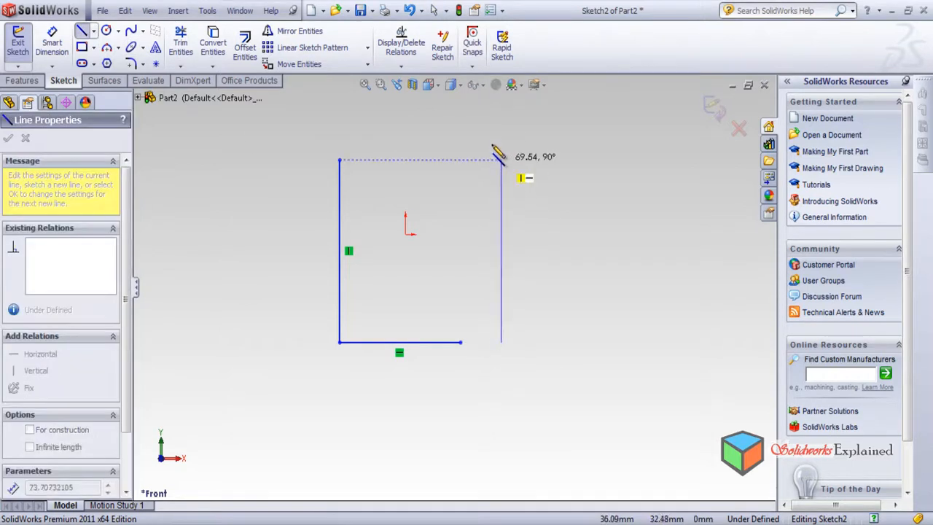
click(501, 153)
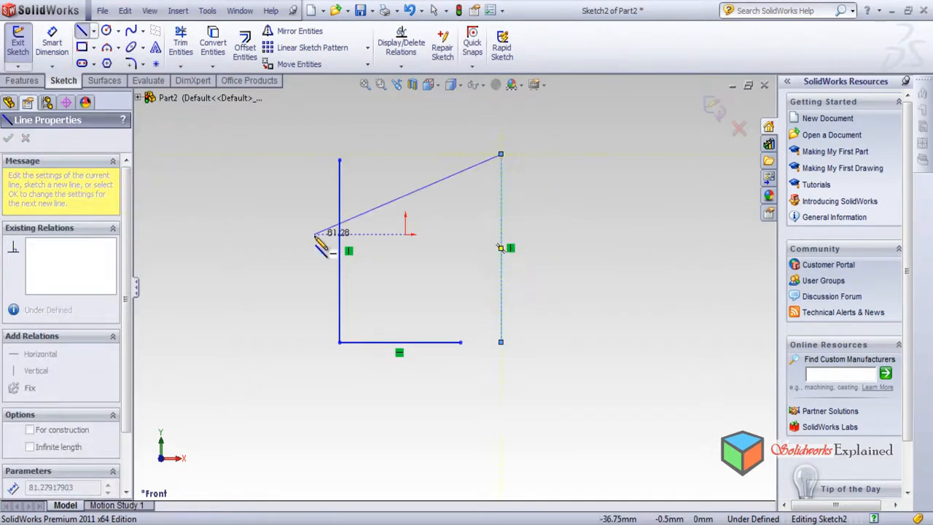
key(Escape)
Sketch a short horizontal line level with the right vertical line's upper end, stopping directly above the lower line's right end.
click(82, 30)
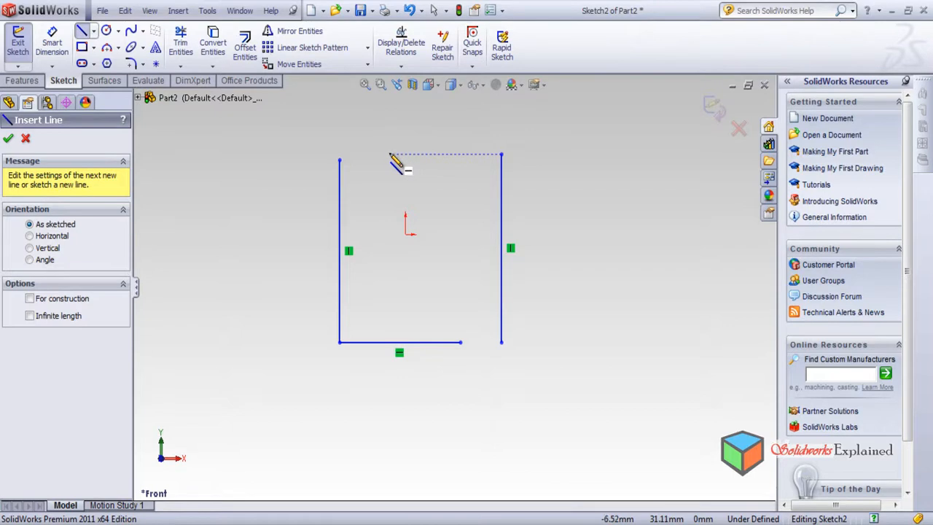
click(390, 154)
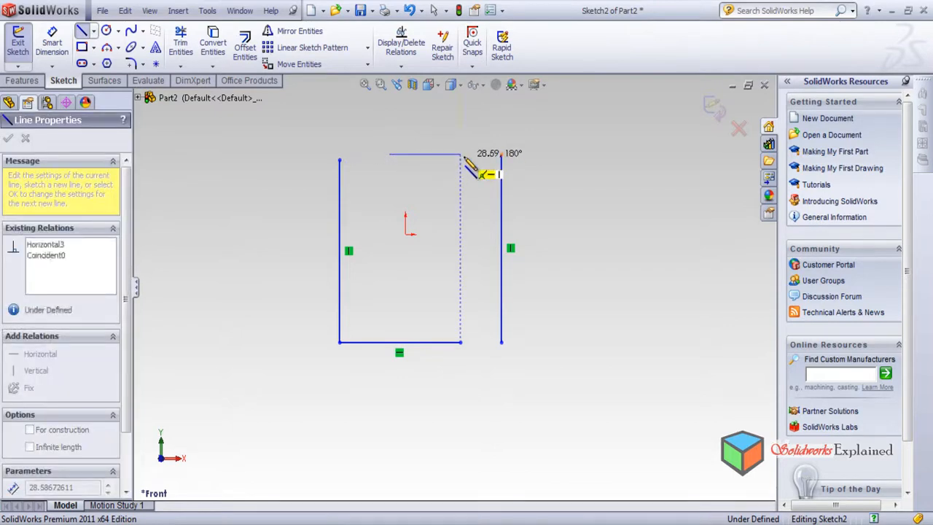
click(460, 155)
key(Escape)
key(Escape)
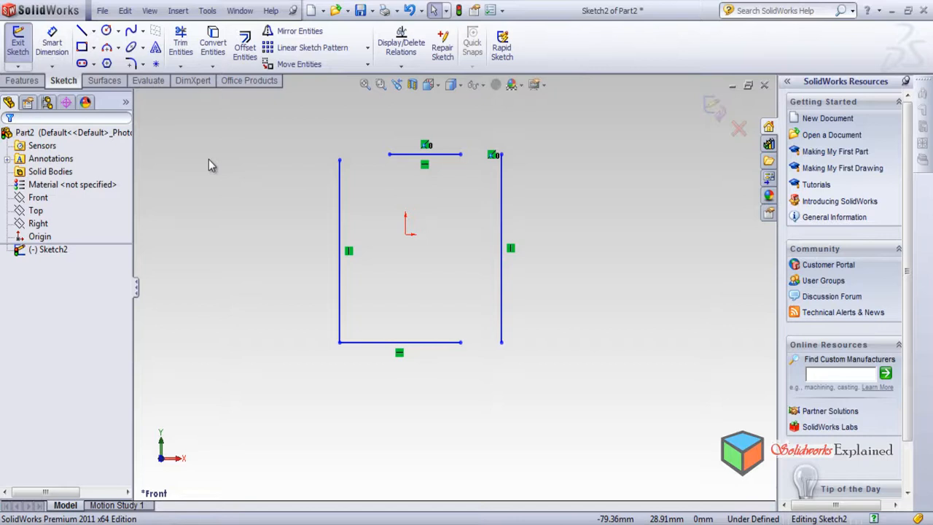
Extend the lower and upper horizontal lines to the right vertical line with Extend.
click(207, 10)
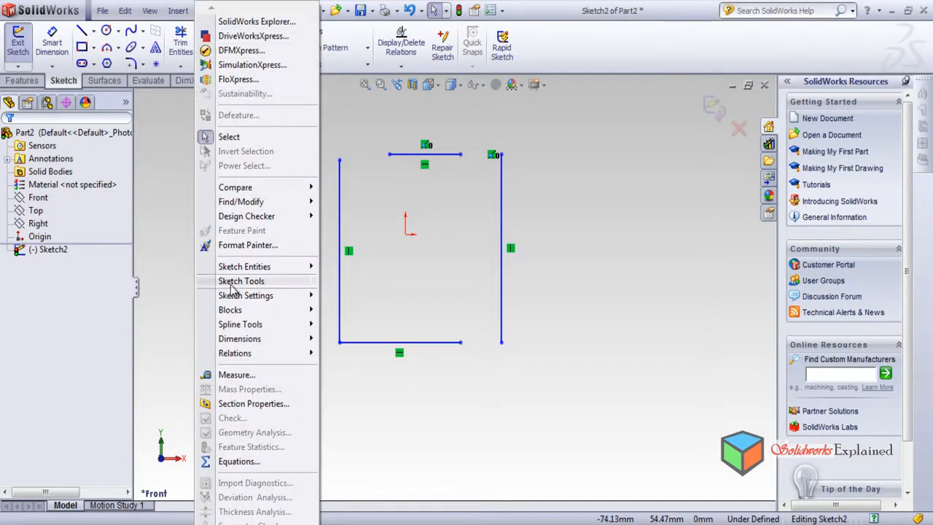
mouse_move(249, 284)
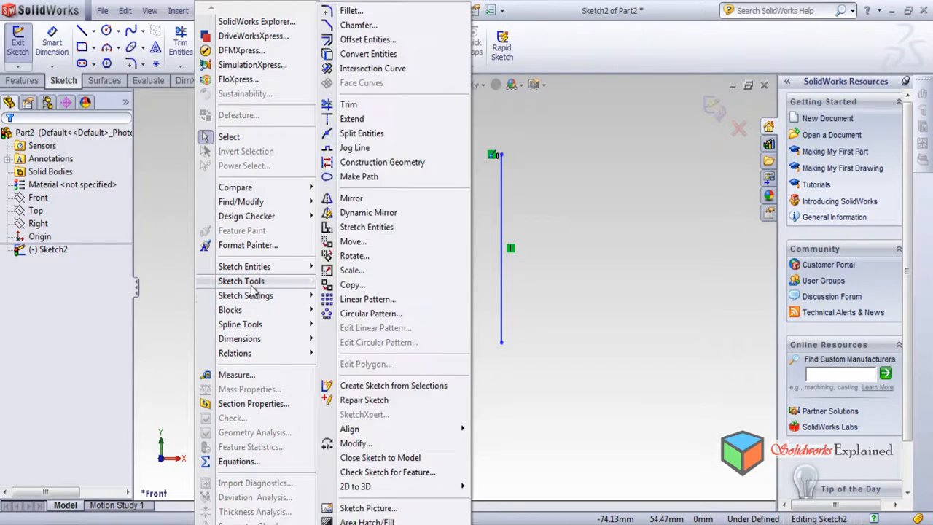
click(396, 126)
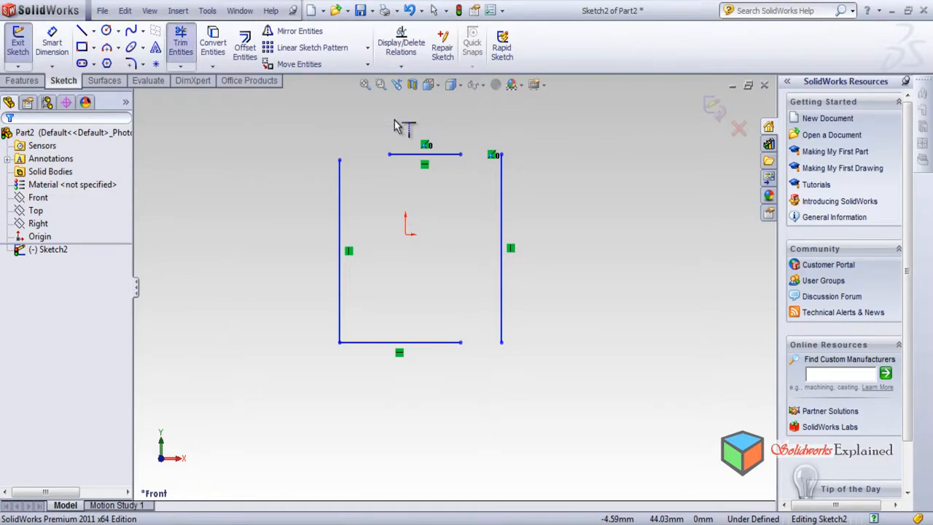
click(451, 348)
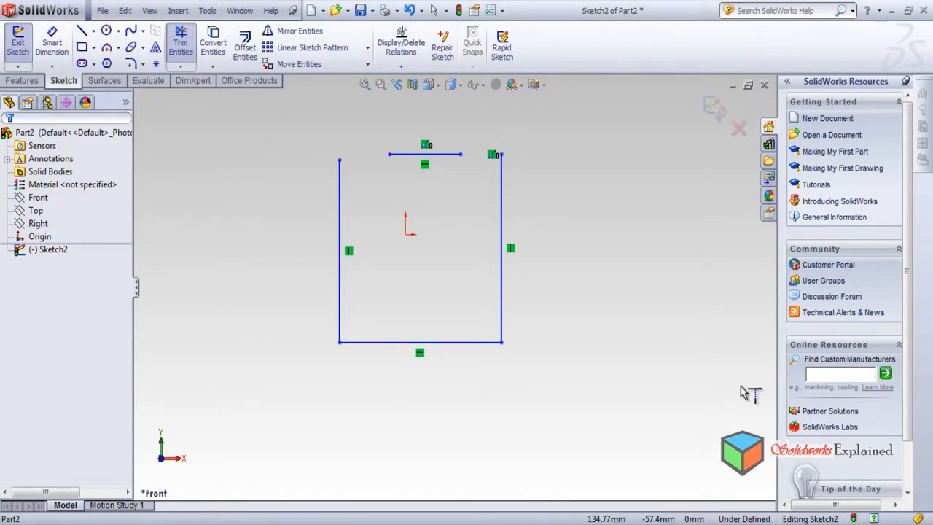
click(443, 159)
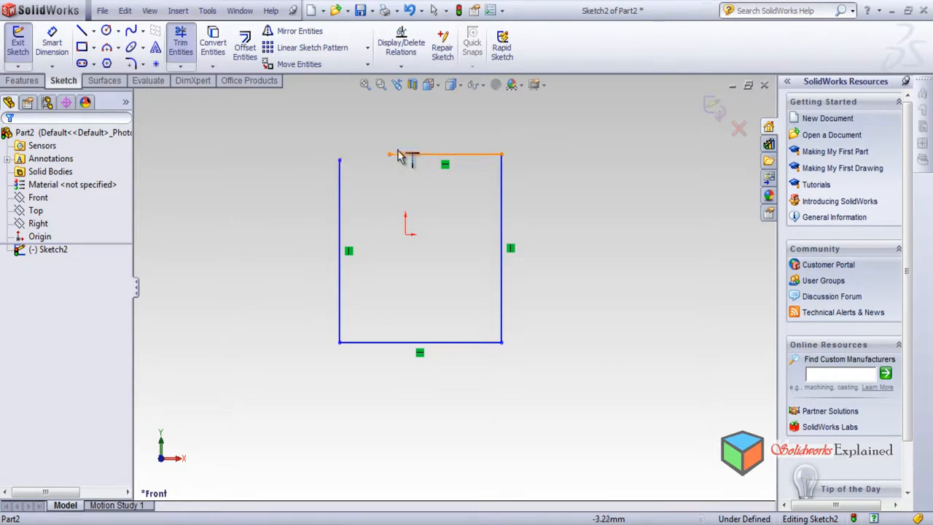
scroll(362, 160, up, 3)
scroll(357, 181, up, 3)
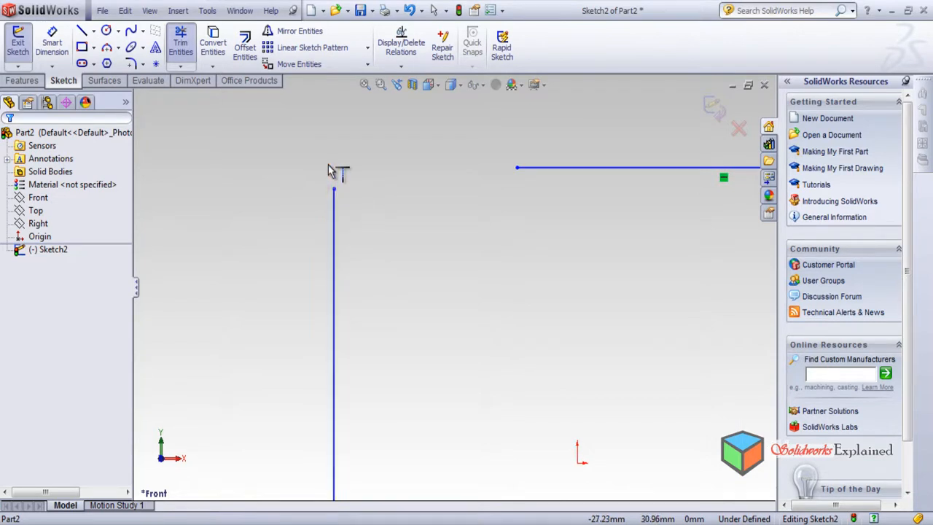
scroll(441, 252, down, 3)
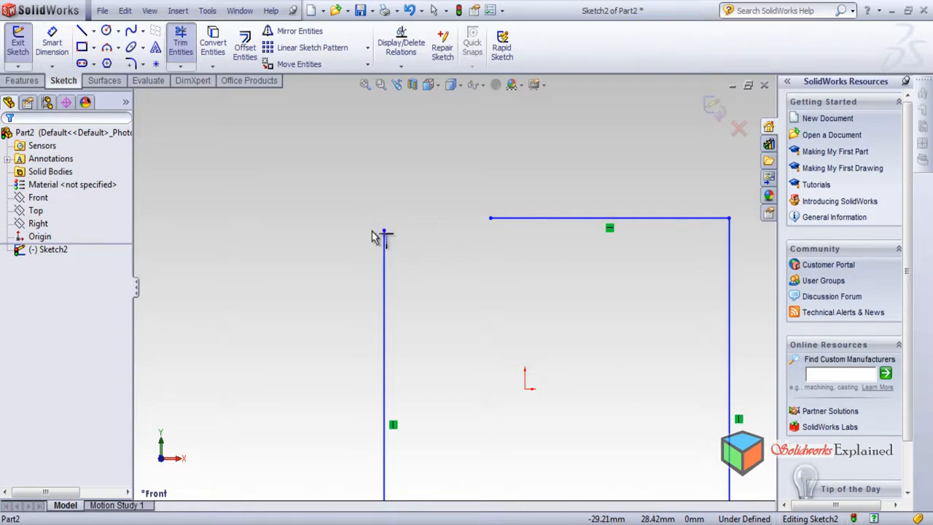
scroll(435, 273, down, 5)
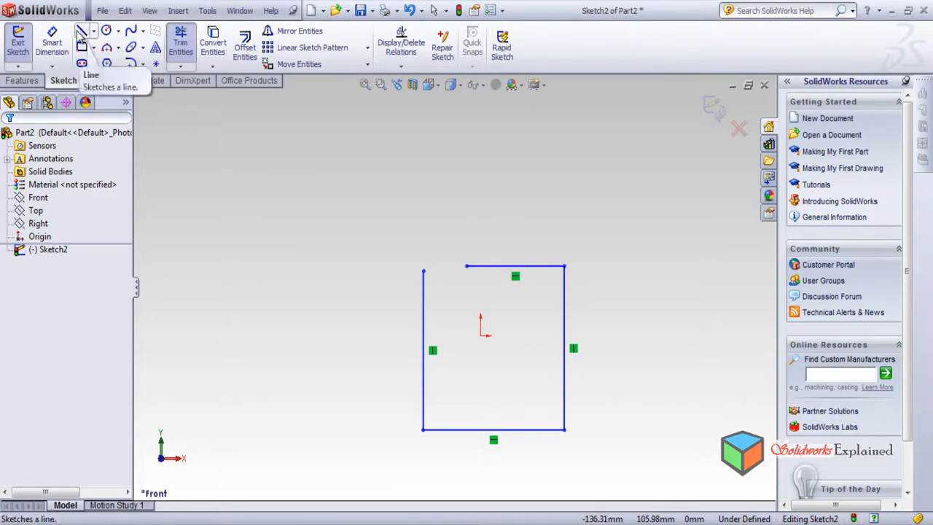
Sketch a short horizontal line and a vertical line crossing it near the origin, inside the open rectangle.
click(81, 32)
mouse_move(458, 314)
mouse_down()
mouse_move(530, 314)
mouse_move(512, 294)
mouse_move(497, 299)
mouse_up()
key(Escape)
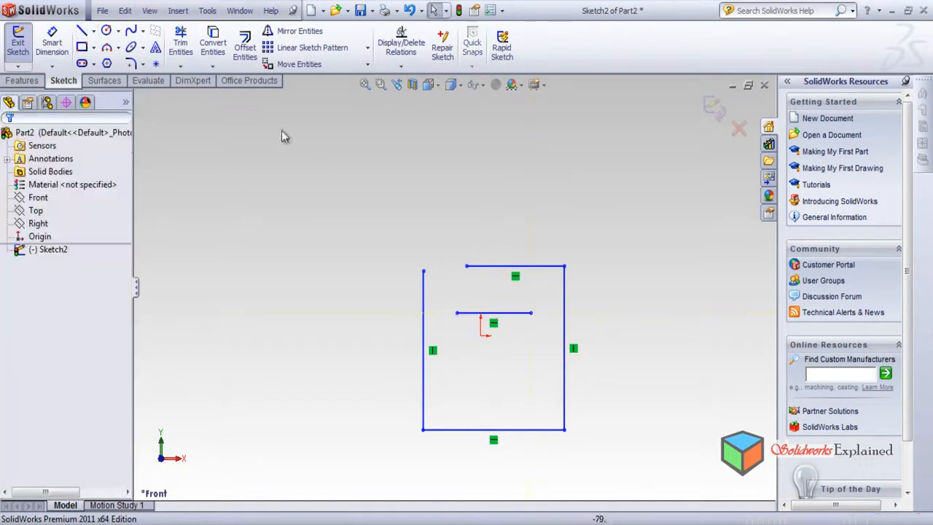
click(93, 31)
click(106, 47)
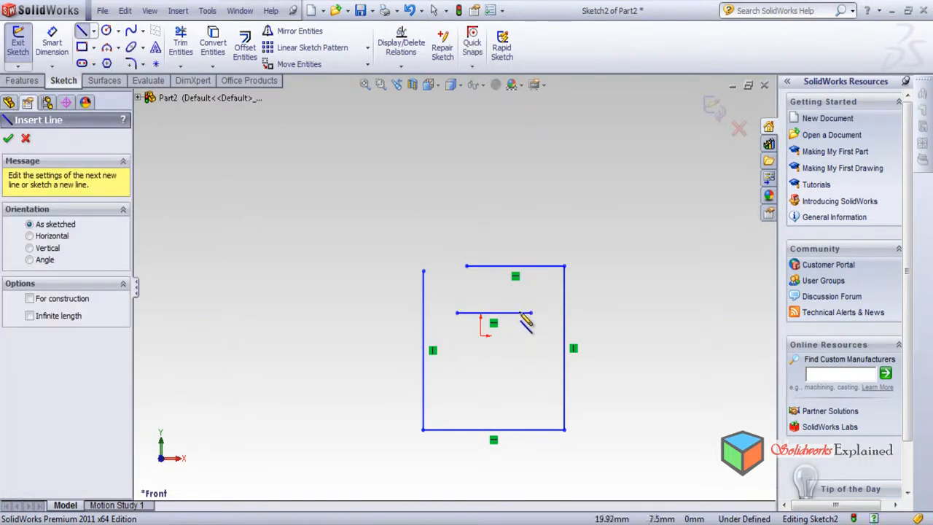
click(499, 375)
key(Escape)
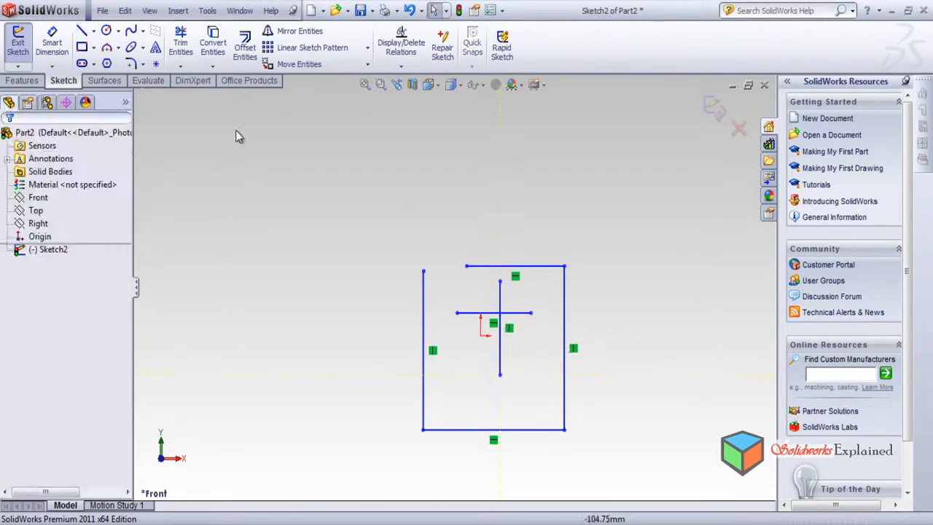
Extend both ends of the inner vertical and horizontal crossing lines to the surrounding outline with Extend.
click(209, 14)
mouse_move(208, 10)
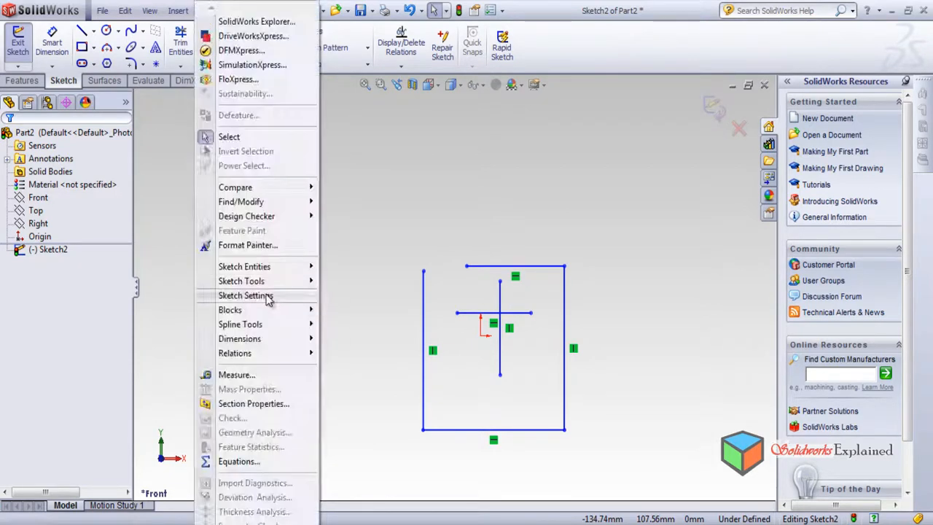
mouse_move(252, 280)
click(353, 119)
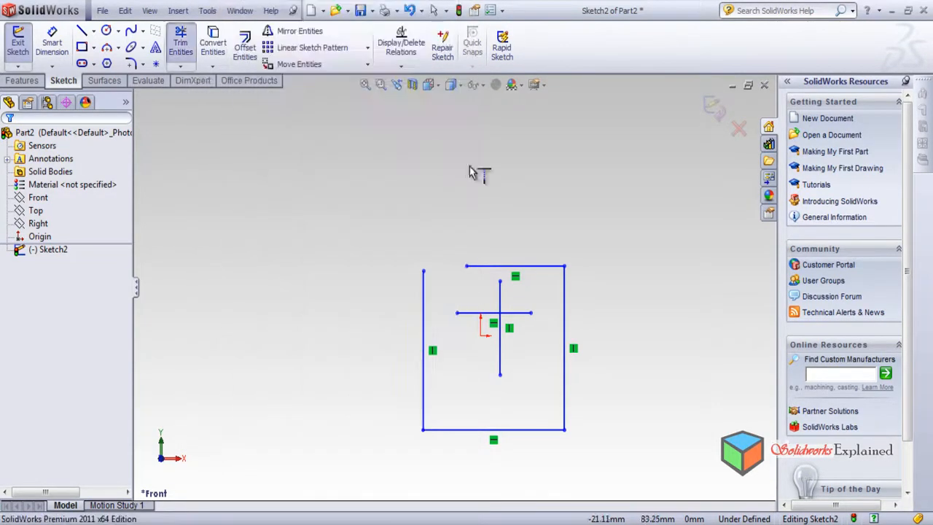
click(499, 284)
click(502, 376)
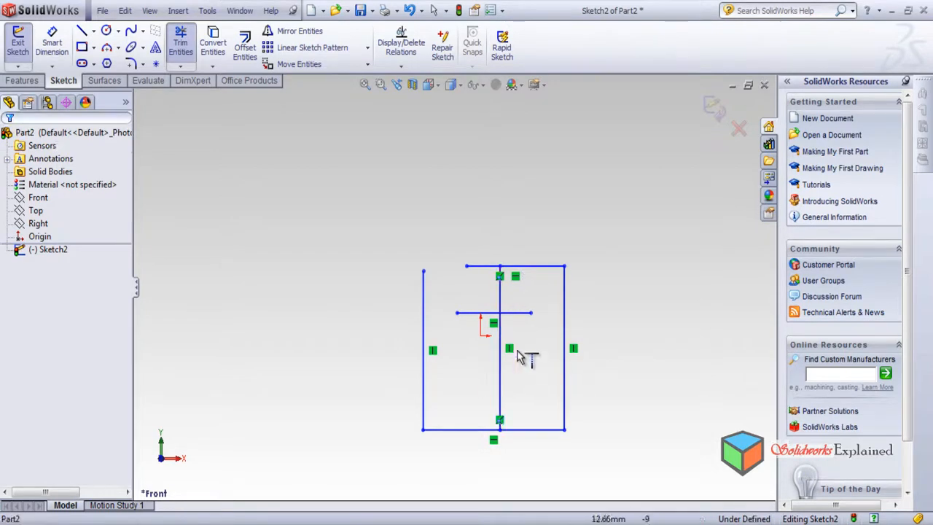
click(524, 314)
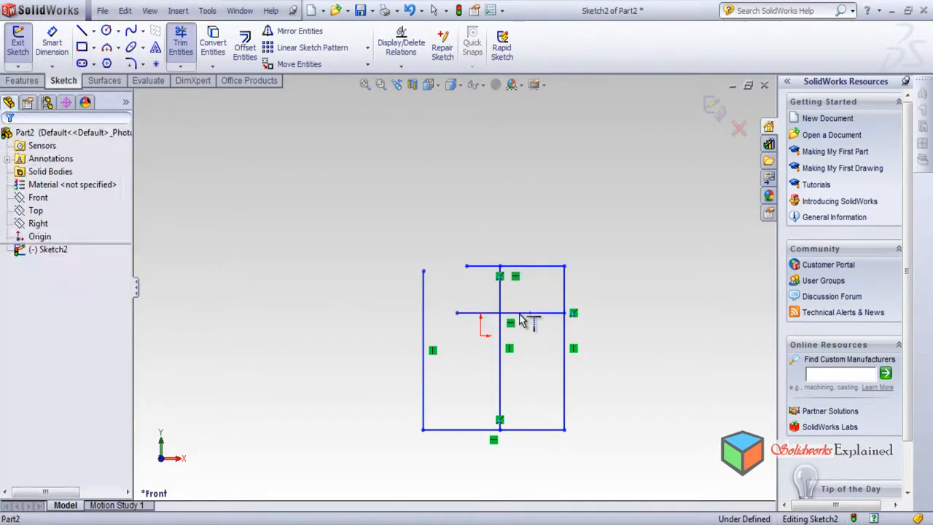
click(464, 318)
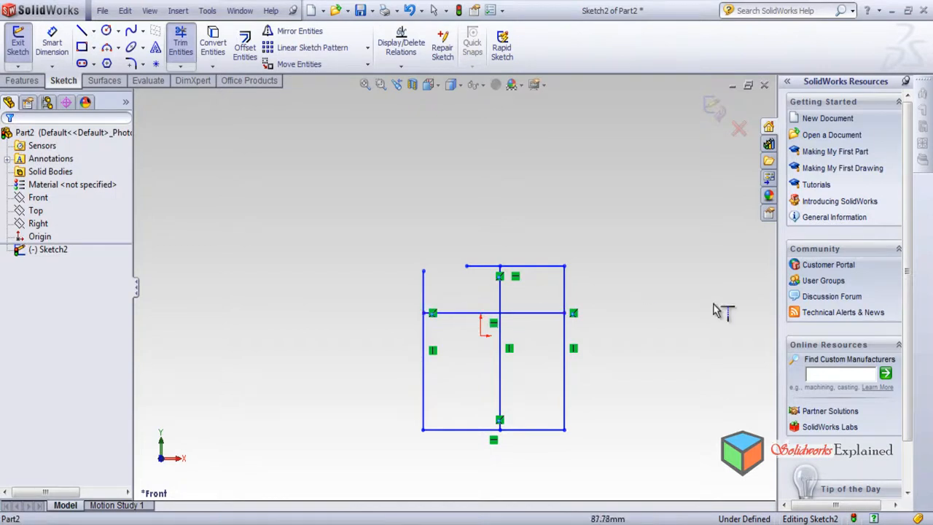
Sketch a vertical line about 2.2 mm long from the left line's upper end, reaching level with the upper horizontal line.
scroll(688, 291, down, 2)
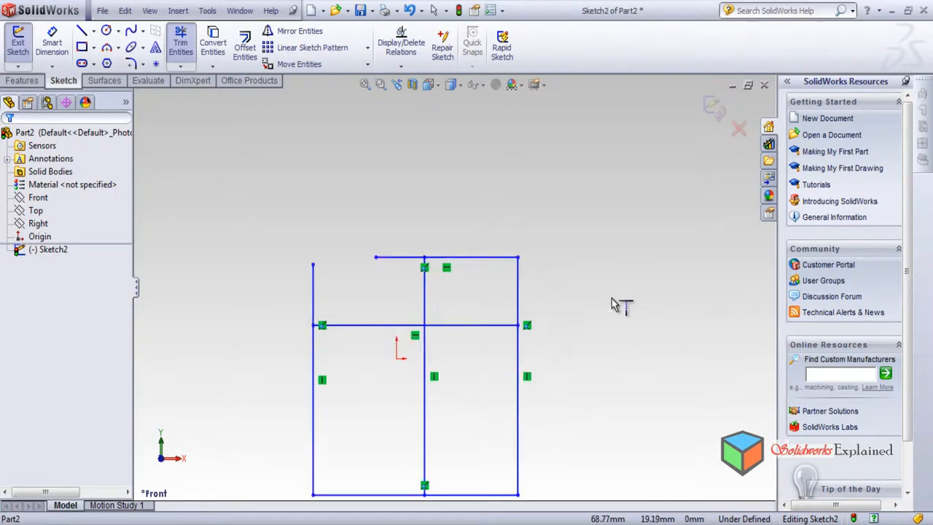
scroll(412, 416, down, 2)
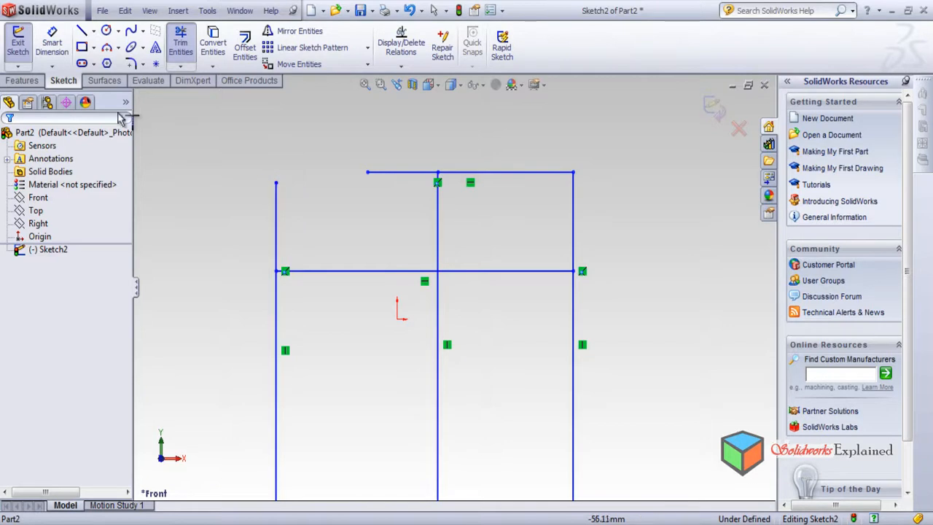
click(82, 30)
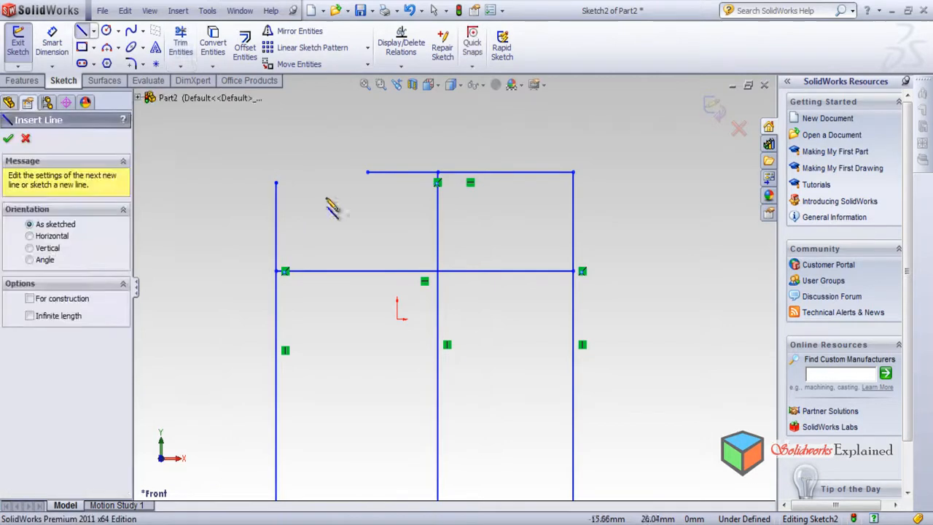
click(276, 182)
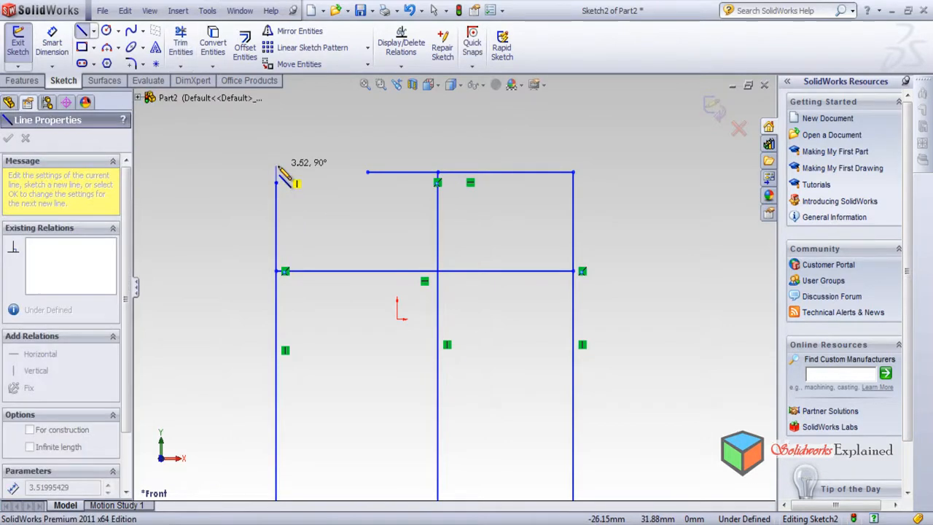
click(276, 173)
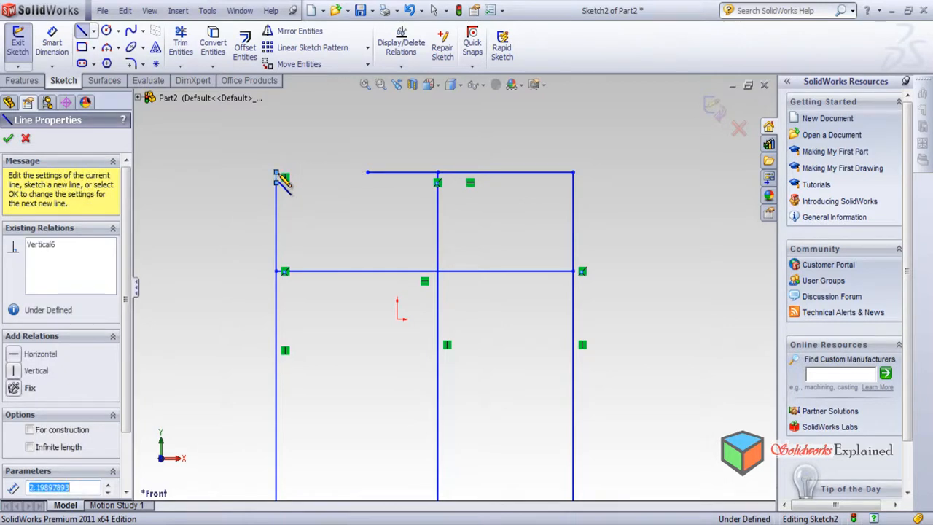
key(Escape)
key(Escape)
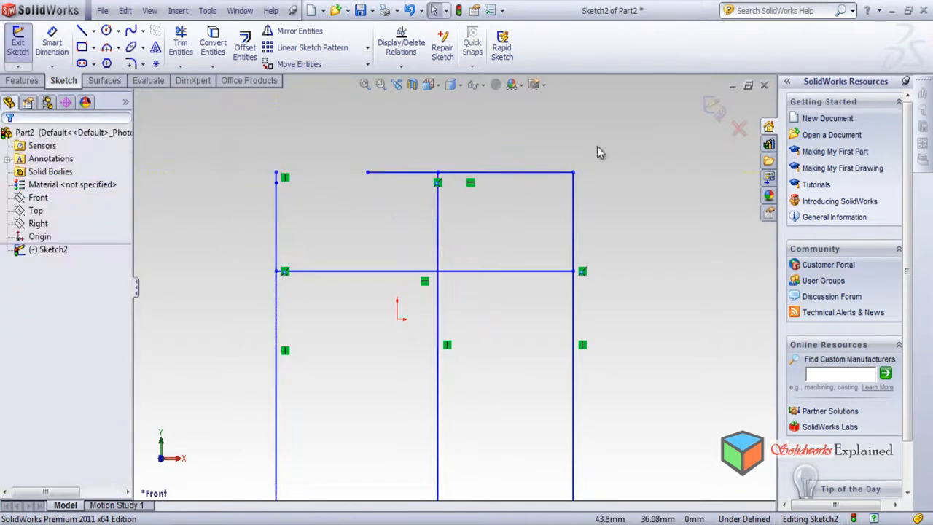
Extend the upper horizontal line's left end to the short vertical line at the upper left corner.
scroll(288, 179, down, 3)
scroll(257, 206, down, 8)
scroll(399, 246, up, 10)
scroll(588, 317, down, 4)
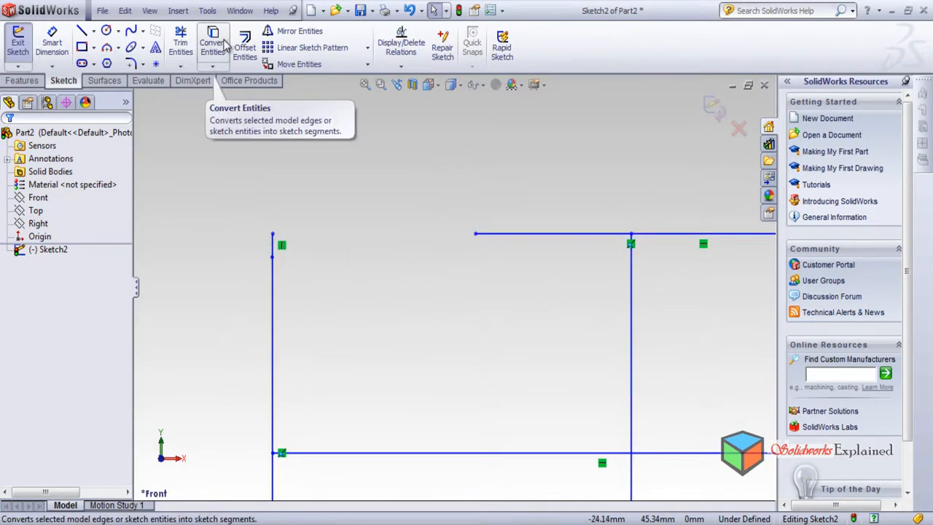
click(207, 10)
mouse_move(240, 10)
mouse_move(209, 11)
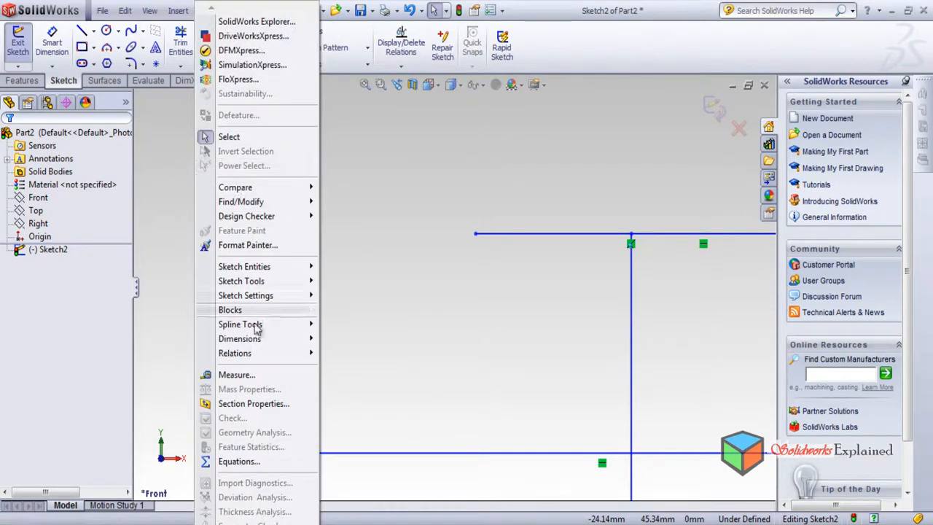
mouse_move(255, 282)
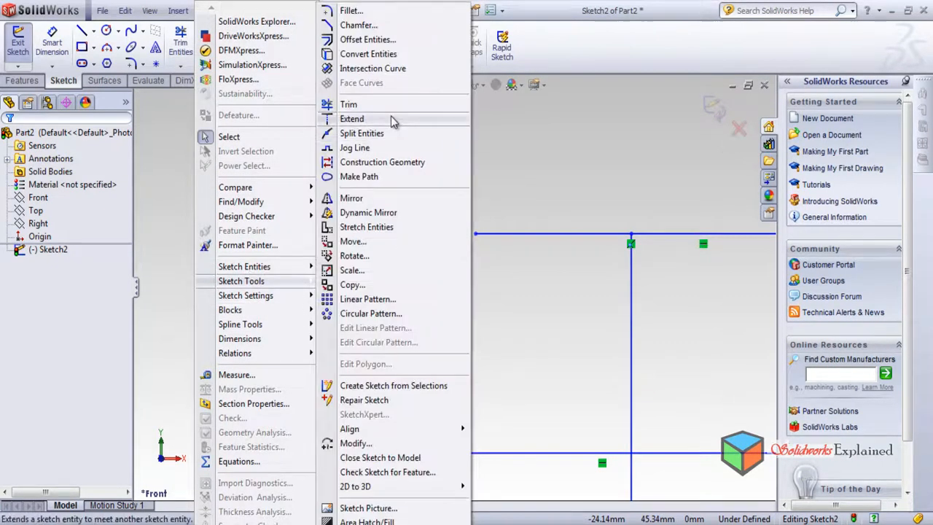
click(392, 121)
click(275, 280)
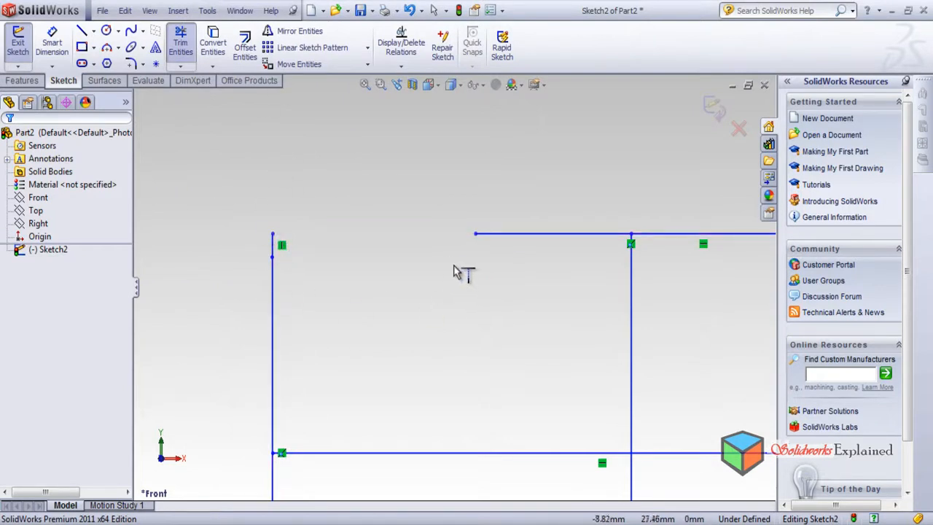
click(499, 236)
Exit the sketch and clear its selection.
click(714, 108)
scroll(491, 243, down, 2)
scroll(451, 232, up, 10)
scroll(493, 337, down, 3)
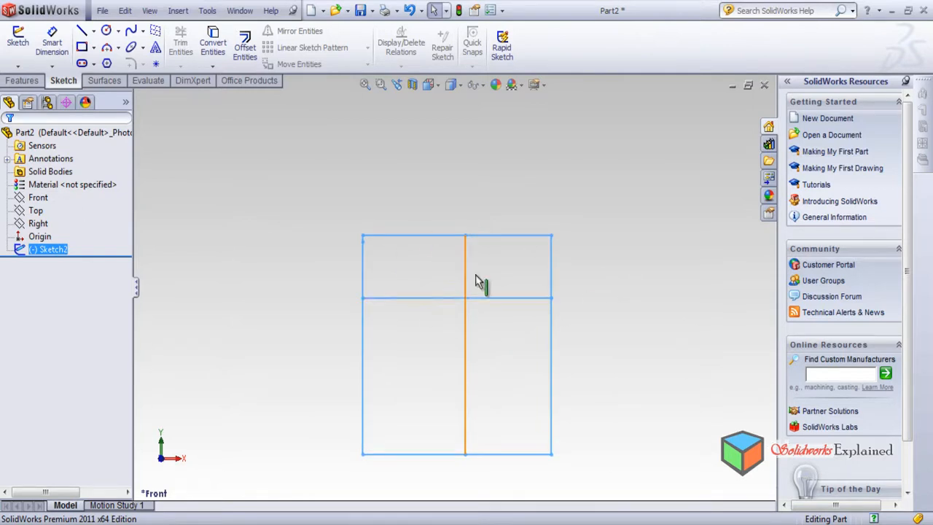
click(574, 177)
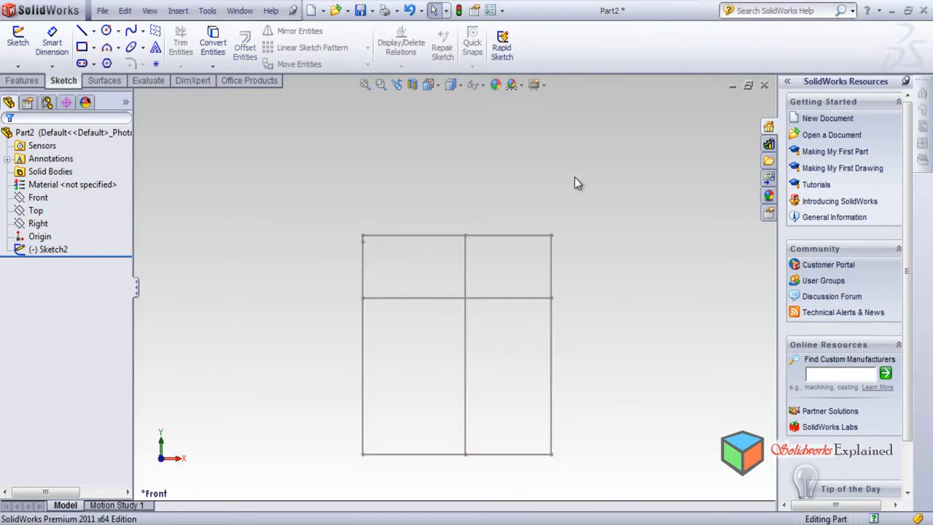
Start the Arc command and reopen the existing rectangle sketch to add an arc.
click(105, 49)
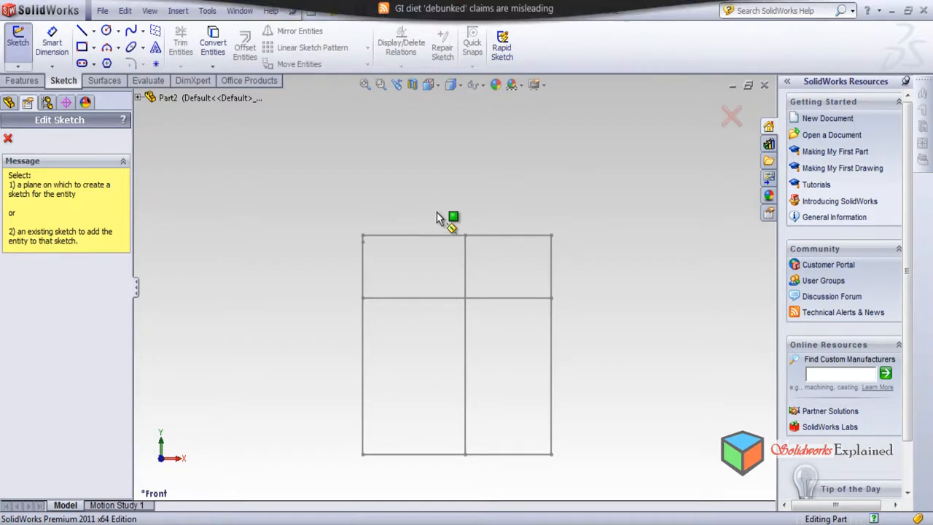
click(108, 49)
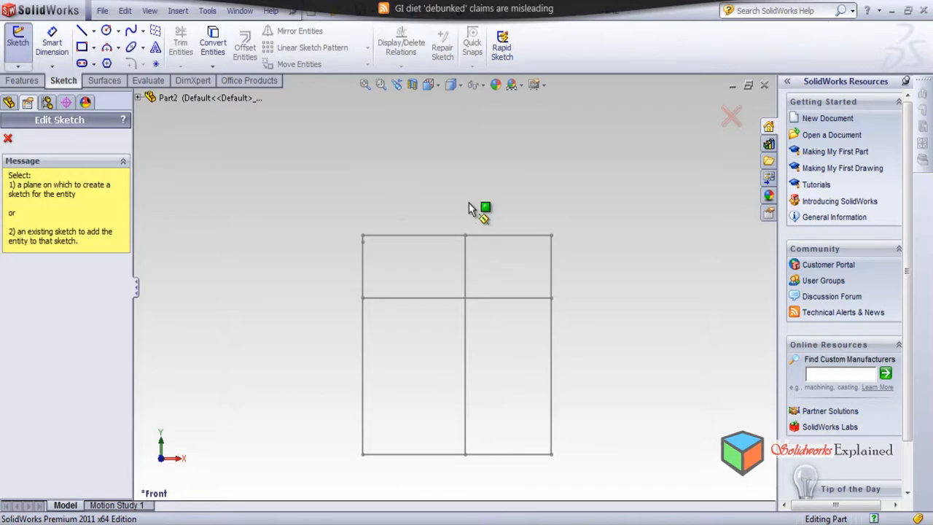
click(388, 236)
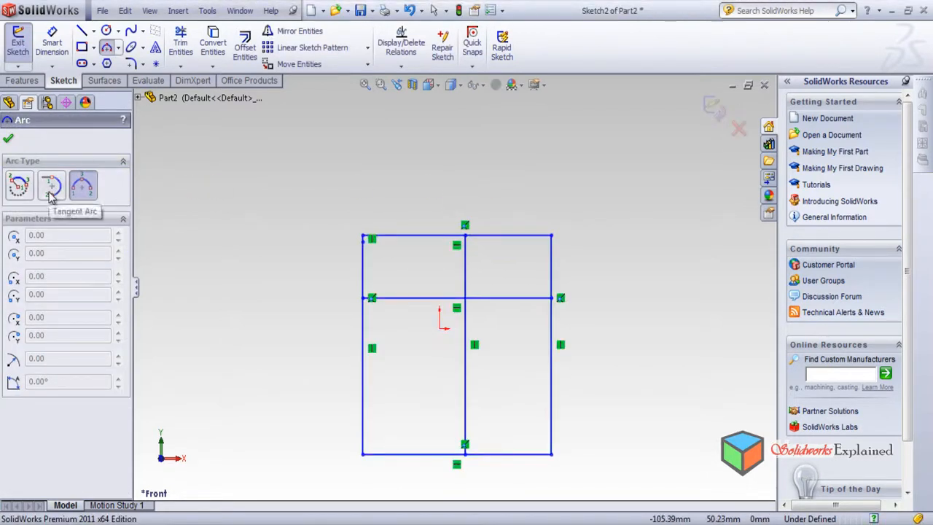
Draw a three-point arc of about 63 mm radius from the rectangle's upper-left corner to a point level with it beyond the right edge.
key(Escape)
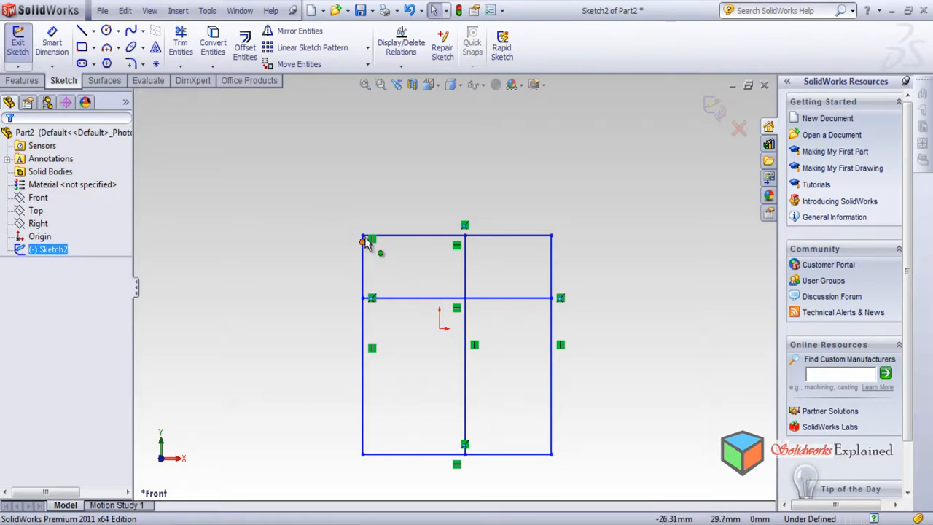
click(363, 236)
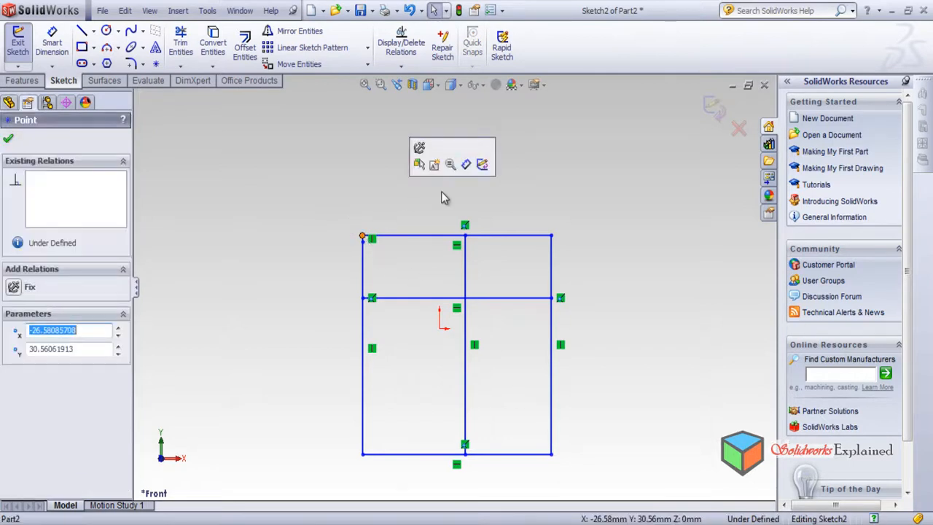
click(441, 193)
click(107, 47)
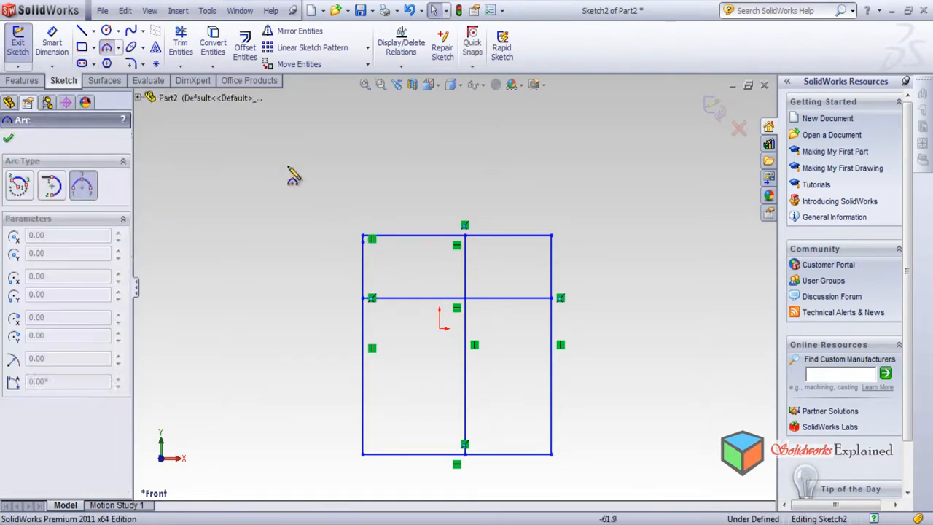
click(363, 236)
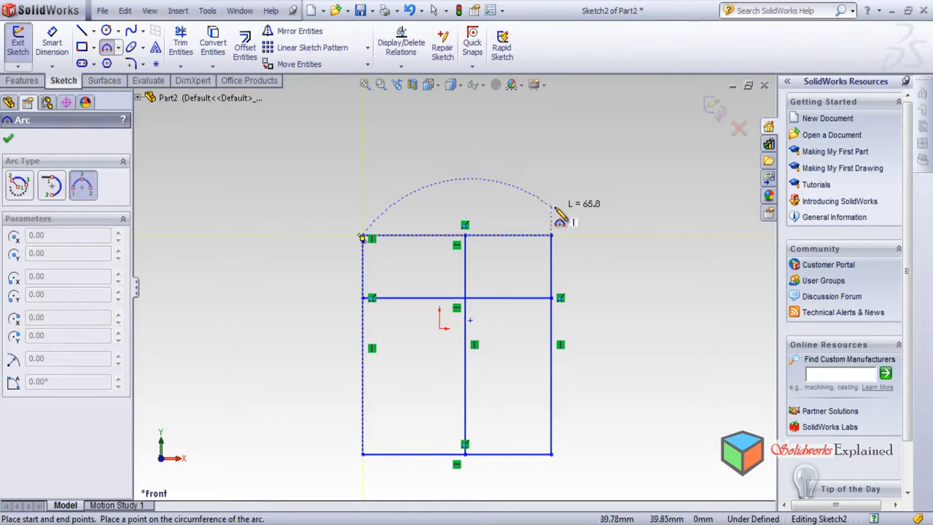
click(621, 235)
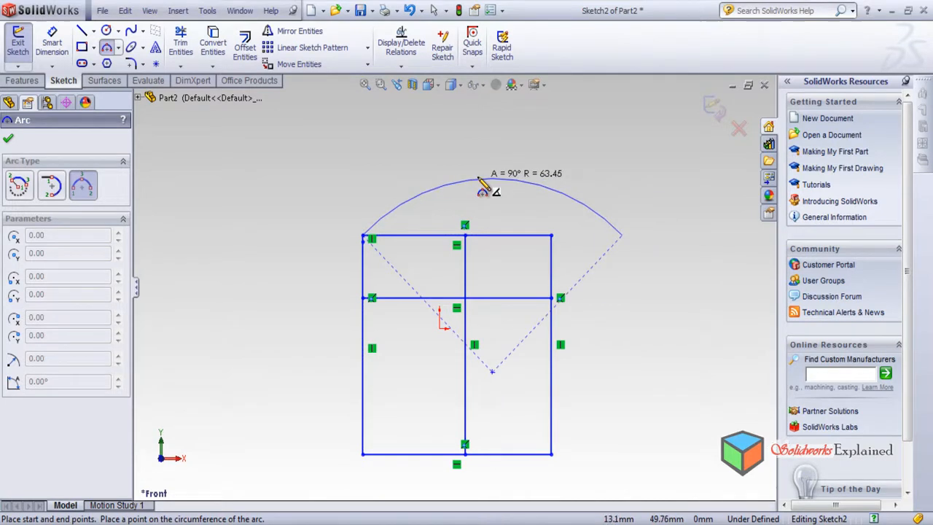
click(478, 178)
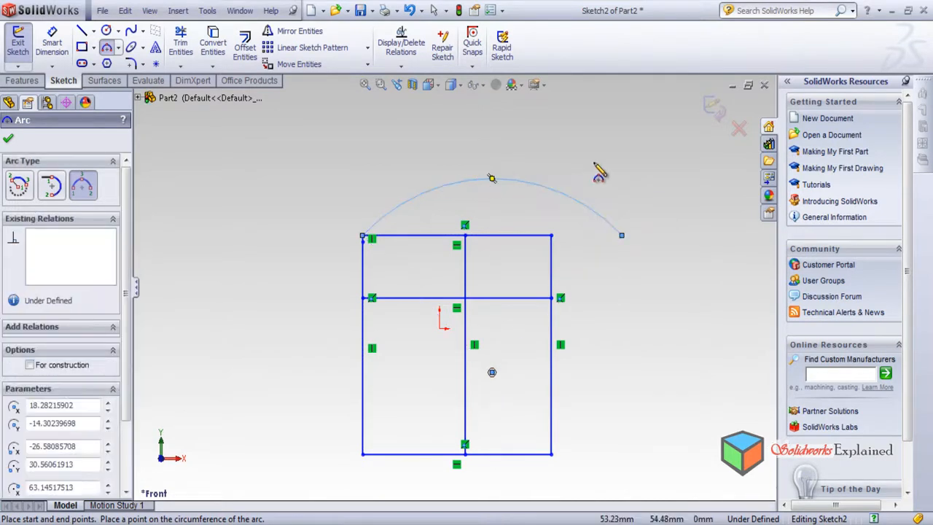
click(8, 142)
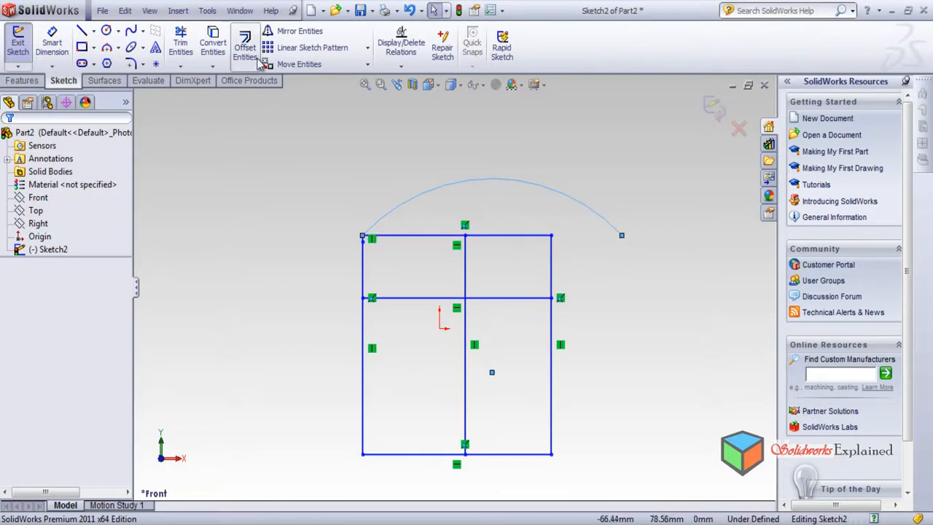
Extend the rectangle's top line to the arc's right endpoint with the Extend tool.
click(208, 11)
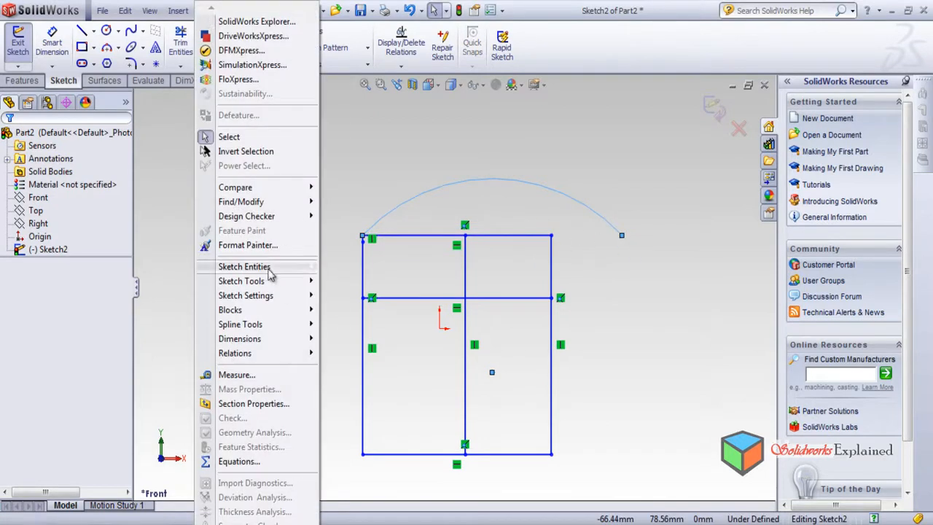
mouse_move(259, 281)
click(430, 102)
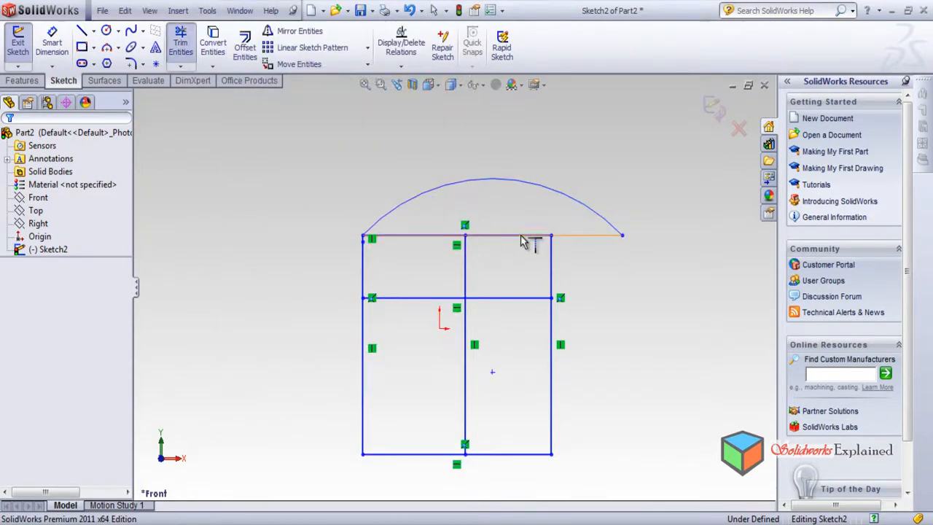
click(528, 237)
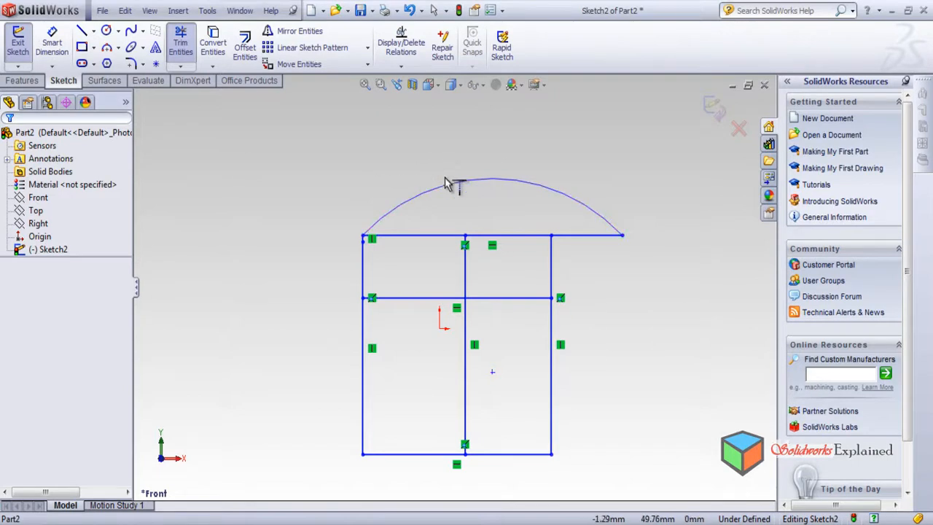
Exit the sketch, select its left vertical line outside editing and delete the whole sketch.
click(712, 110)
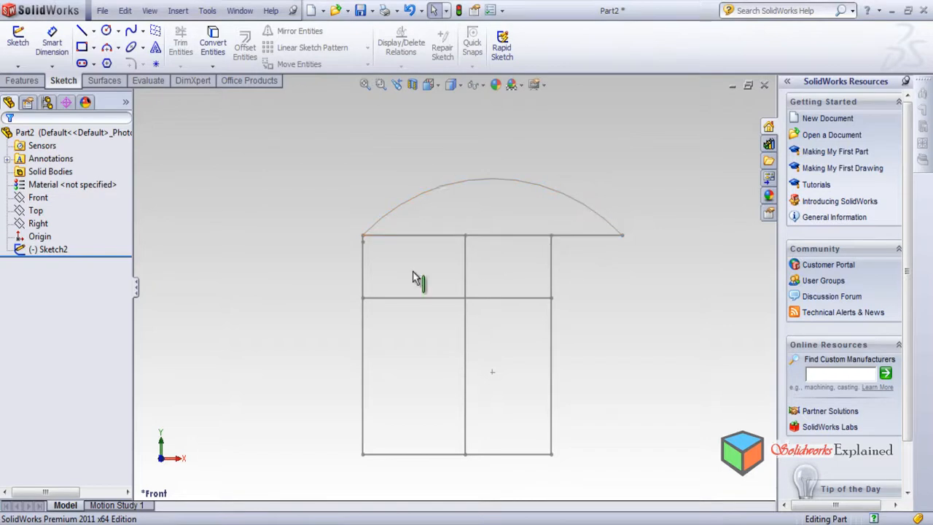
click(363, 283)
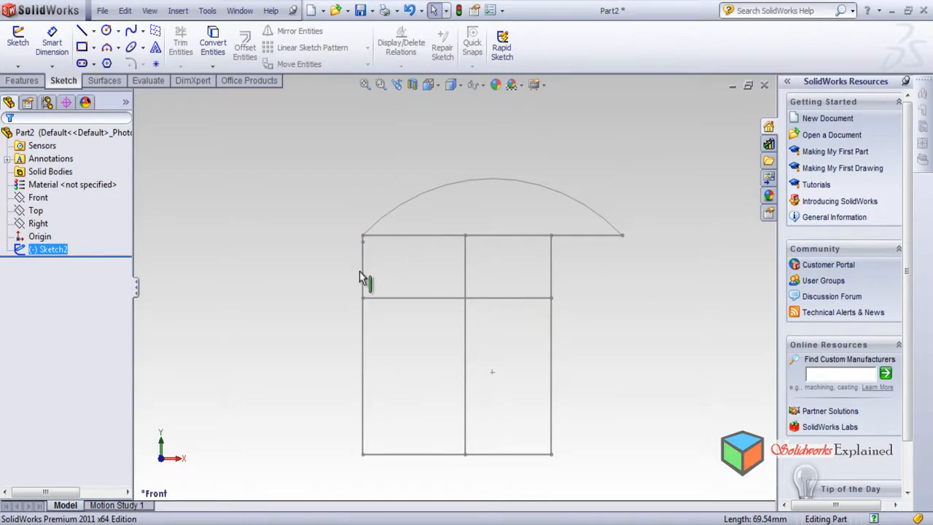
click(363, 273)
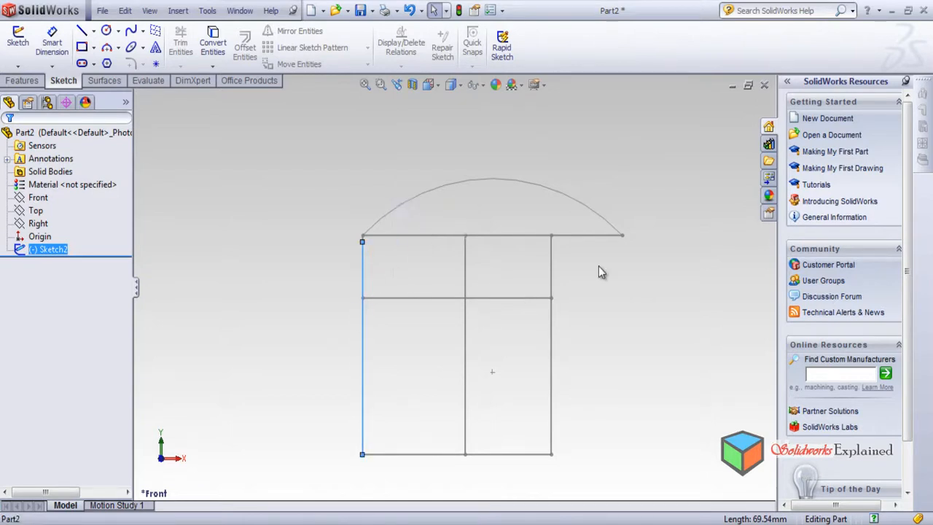
key(Delete)
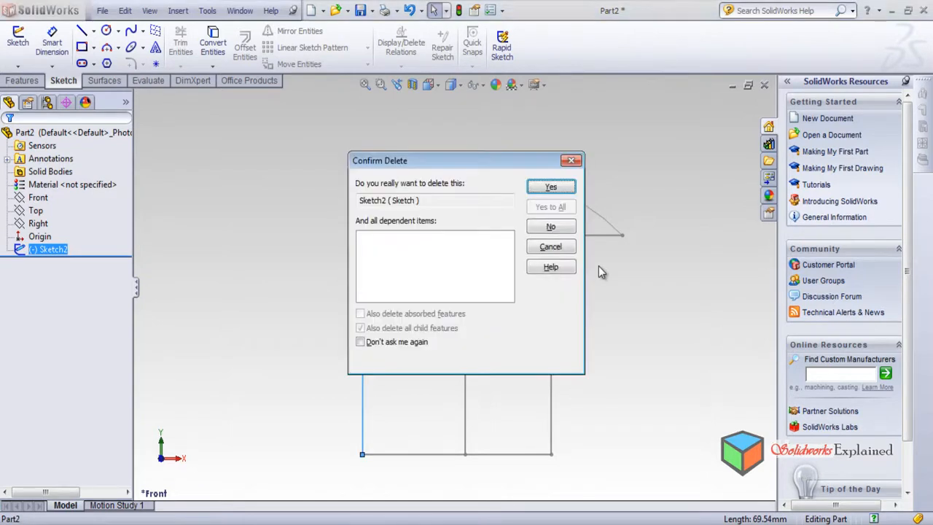
key(Return)
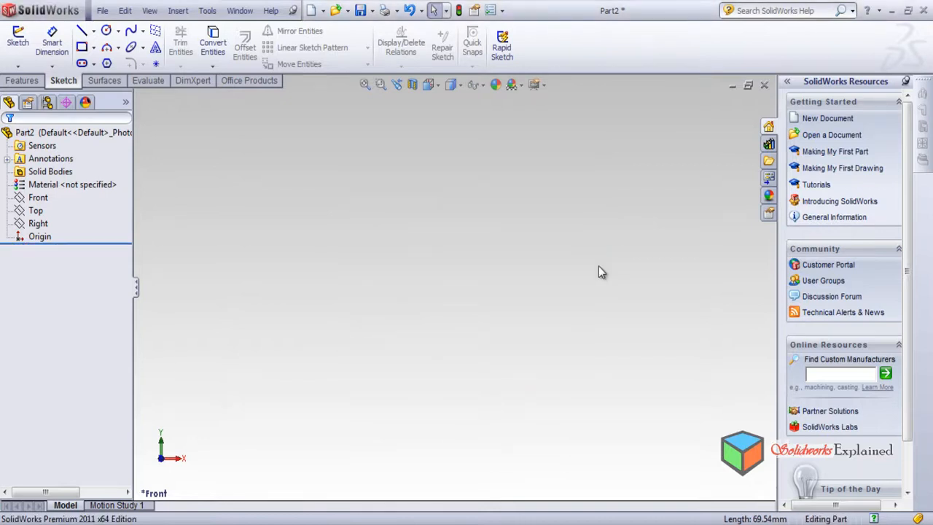
Undo the sketch deletion and reopen Sketch2 for editing.
key(ctrl+z)
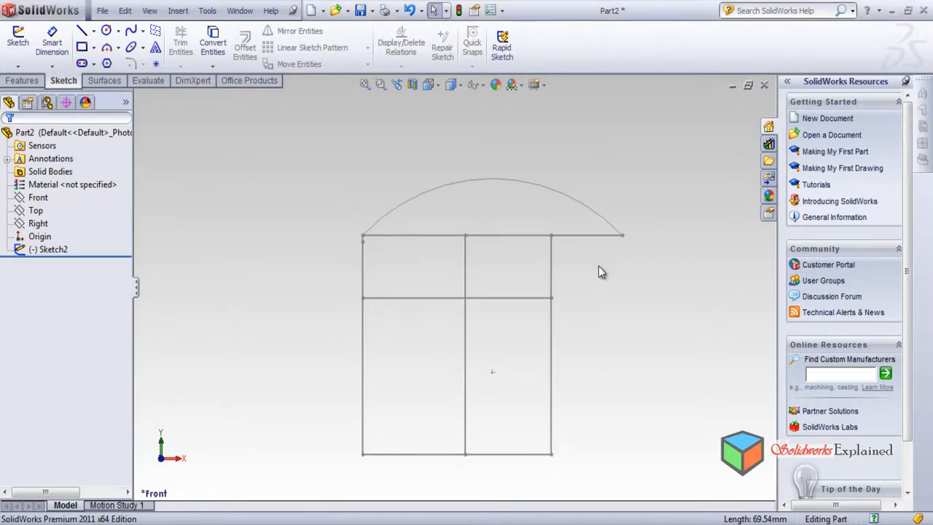
click(364, 274)
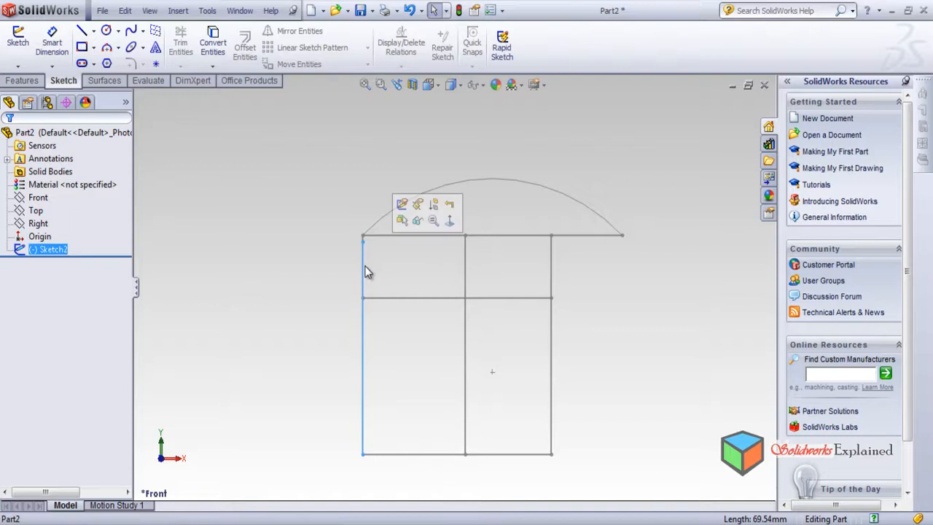
click(37, 250)
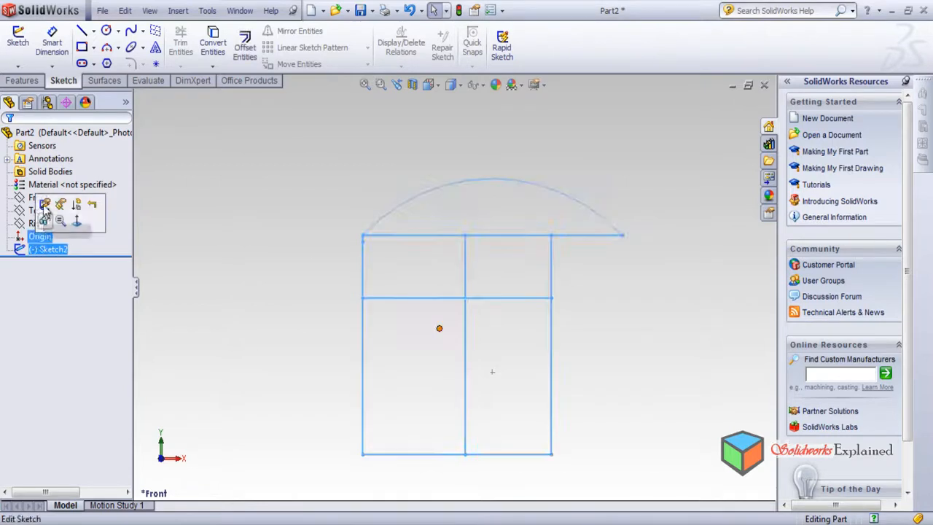
click(42, 206)
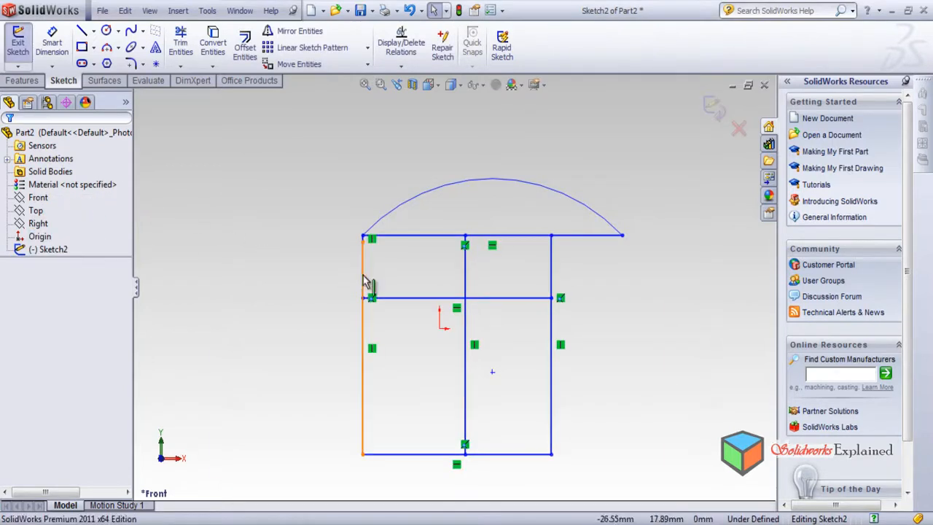
Delete the rectangle's entire left vertical line, and undo that deletion.
click(364, 285)
key(Delete)
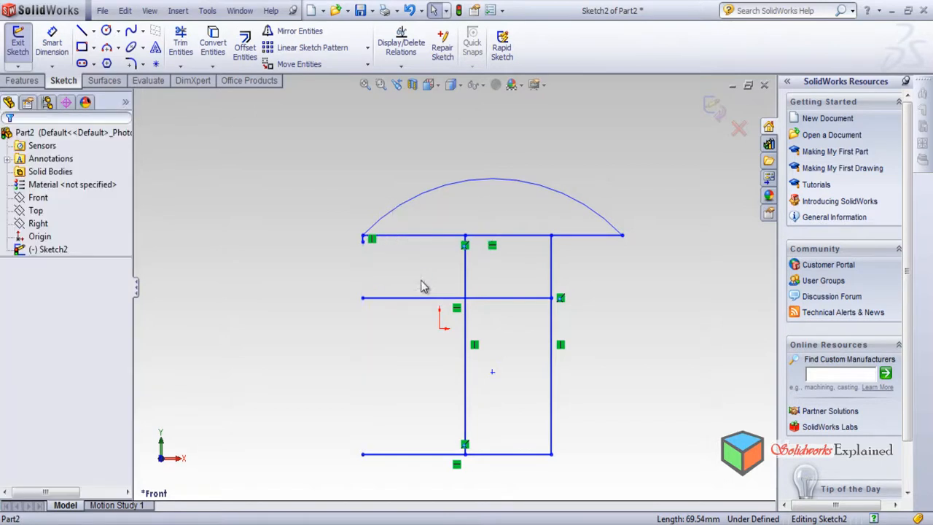
key(ctrl+z)
click(305, 241)
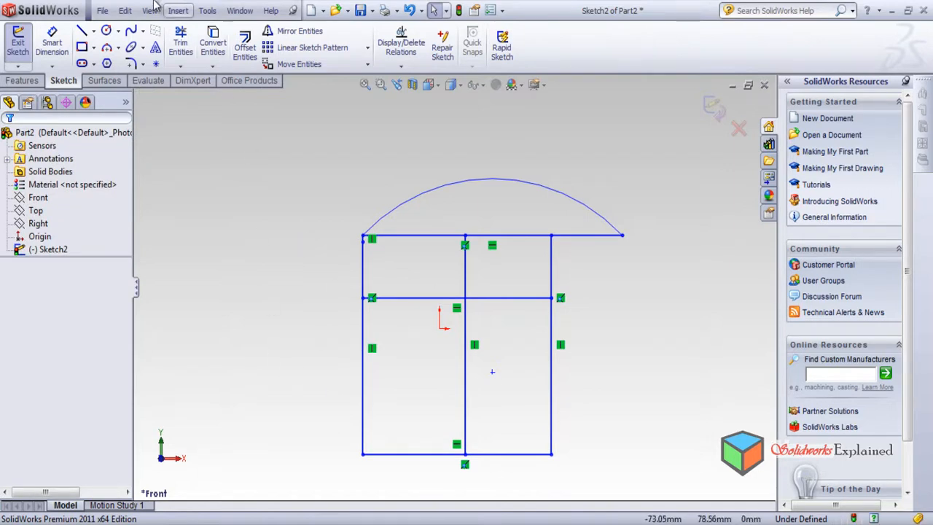
Use Split Entities to split the rectangle's left vertical line at four points below the horizontal divider.
click(207, 11)
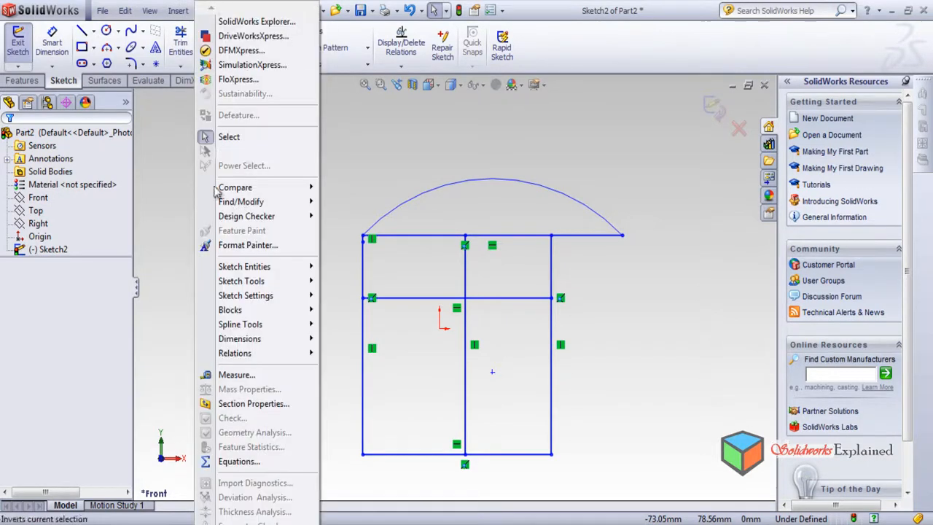
mouse_move(240, 280)
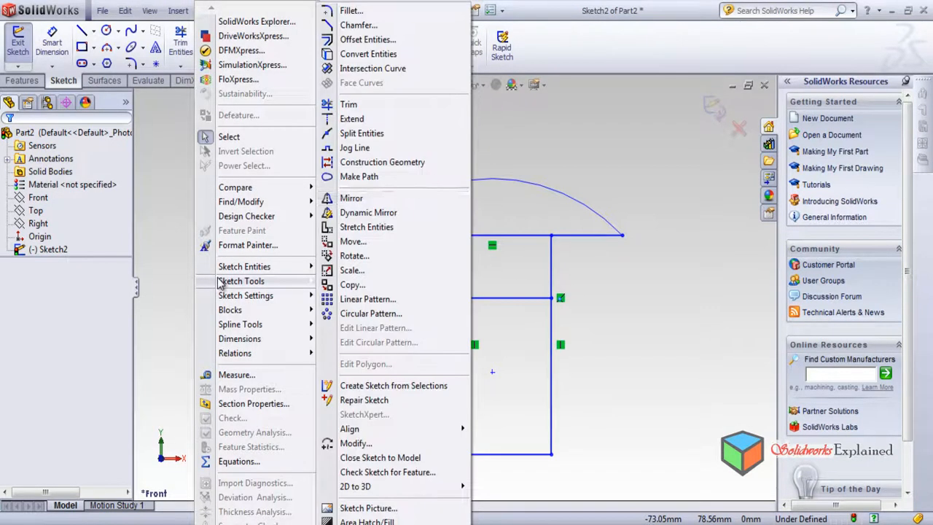
click(367, 139)
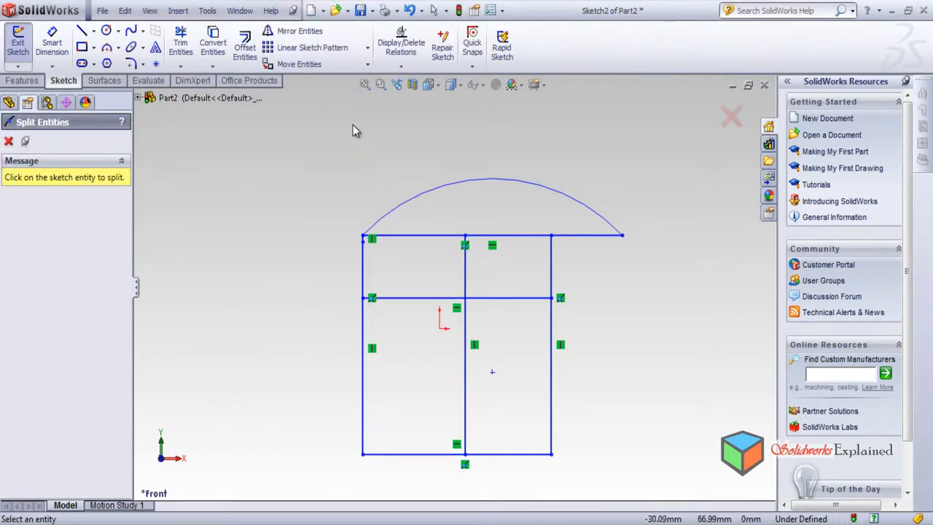
click(204, 15)
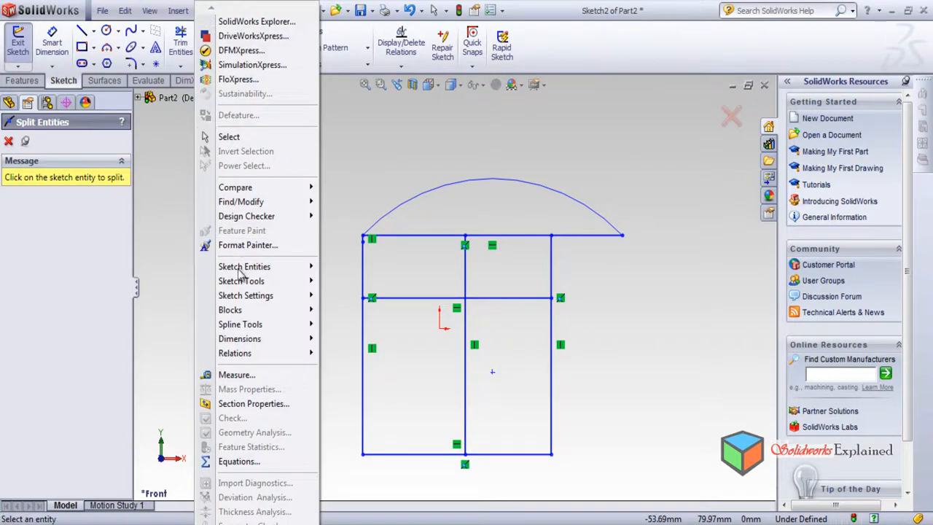
mouse_move(244, 281)
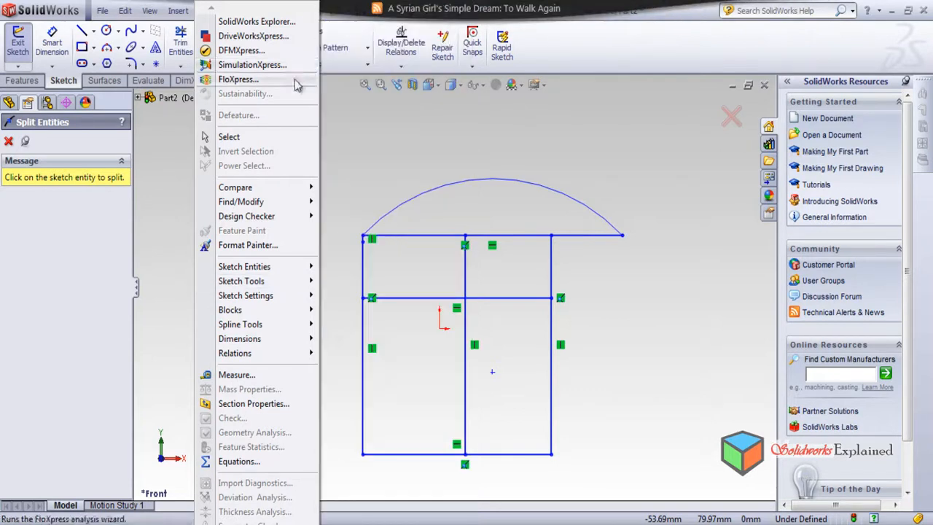
click(374, 195)
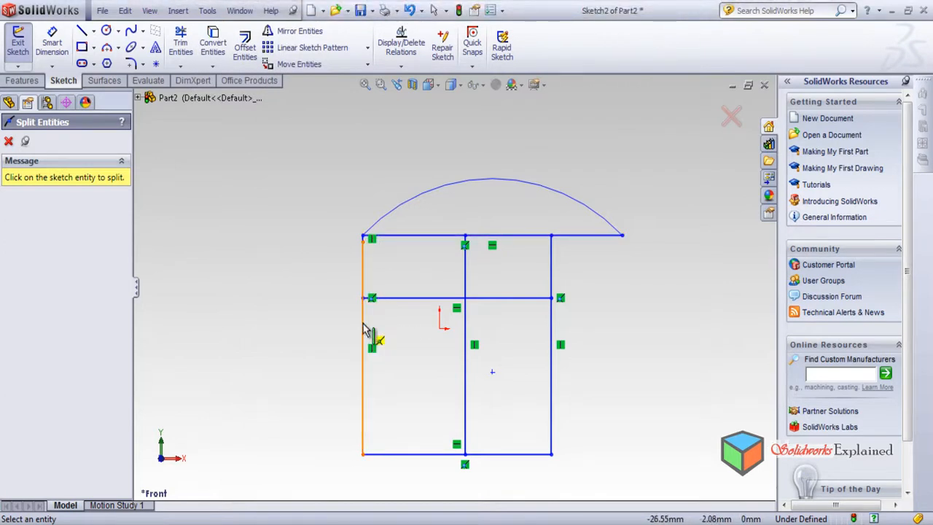
click(362, 326)
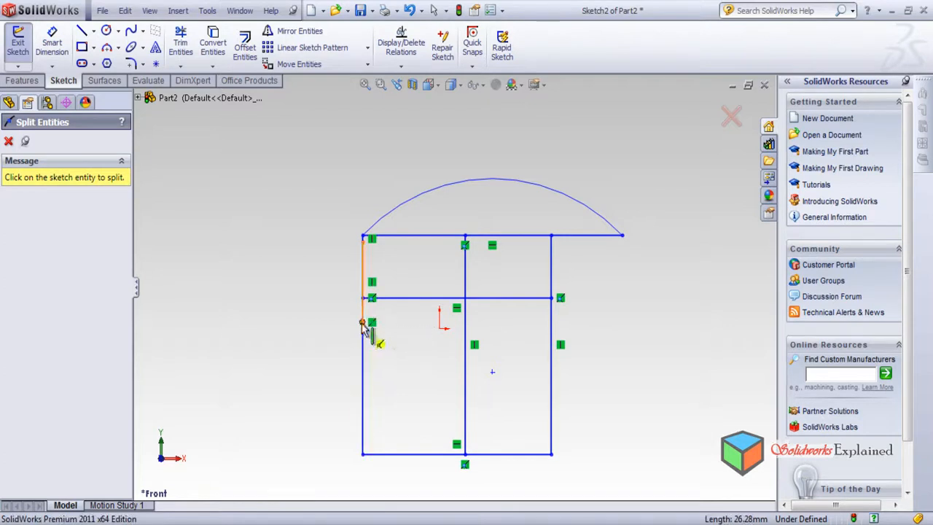
click(364, 369)
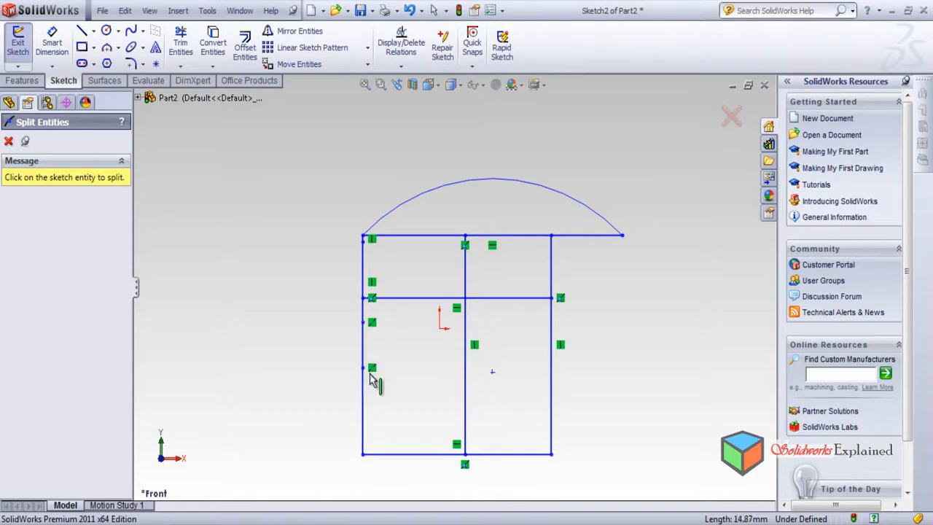
click(363, 419)
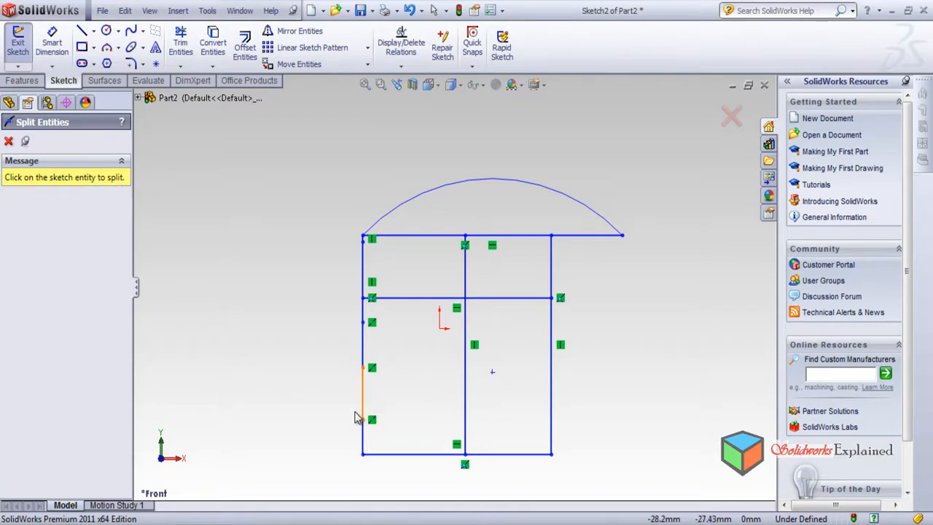
click(362, 357)
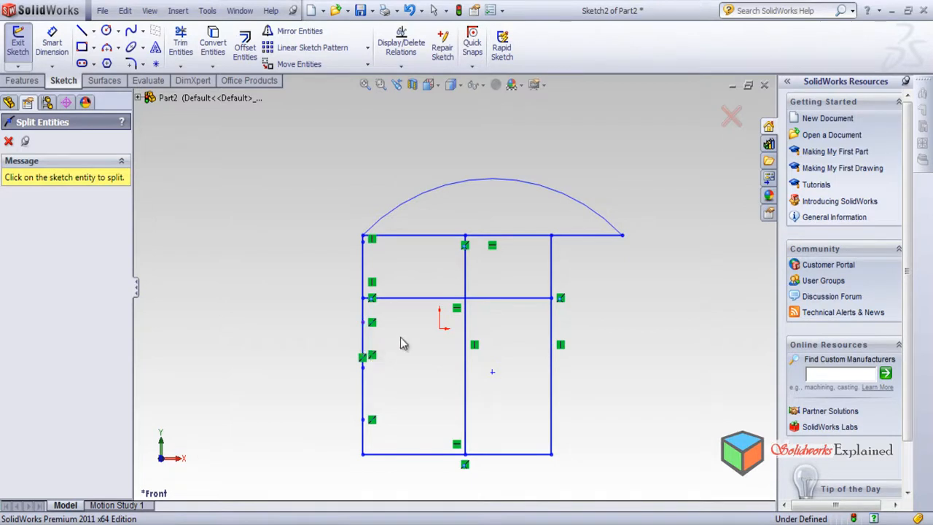
click(9, 141)
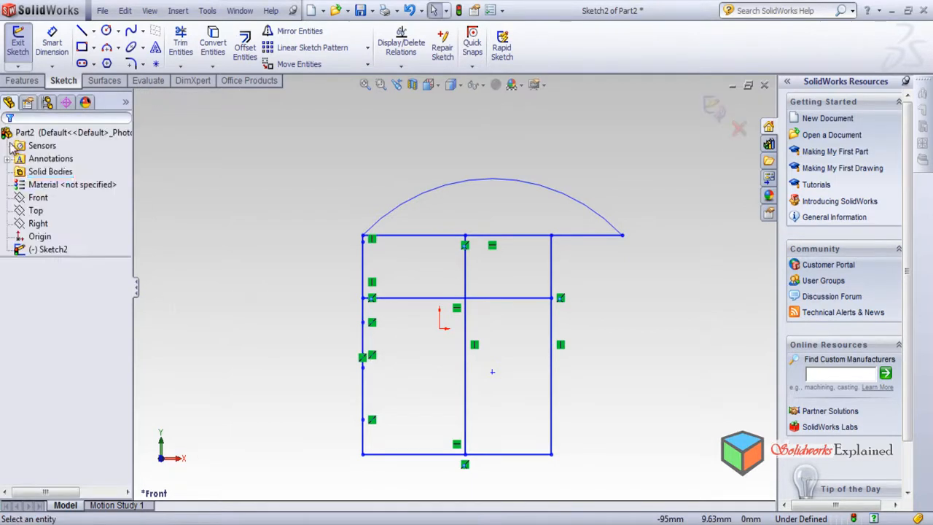
Delete the left line's segment between the upper two split points below the horizontal divider.
click(365, 340)
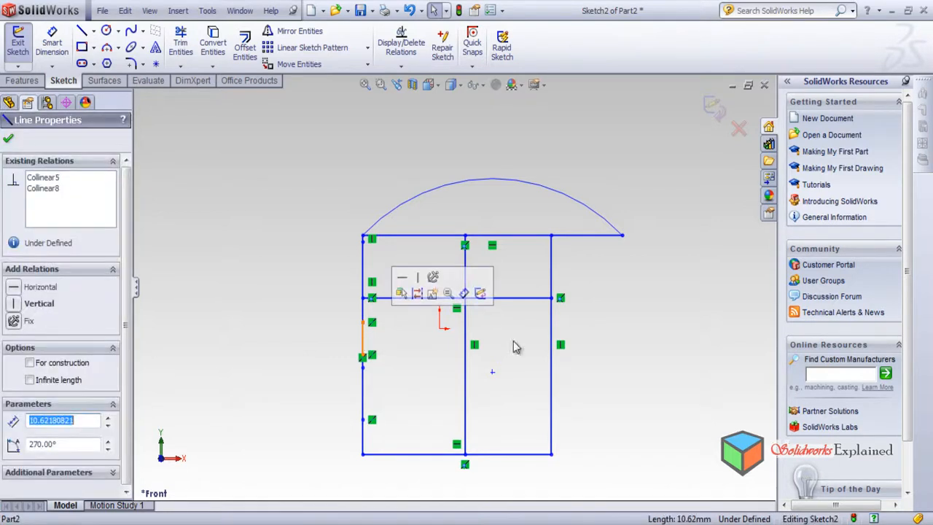
key(Delete)
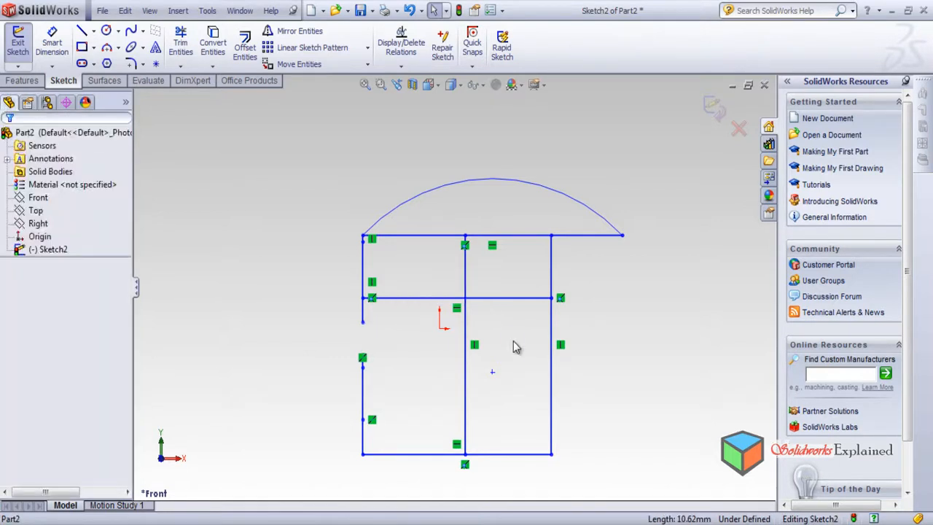
scroll(365, 360, down, 3)
scroll(437, 405, up, 2)
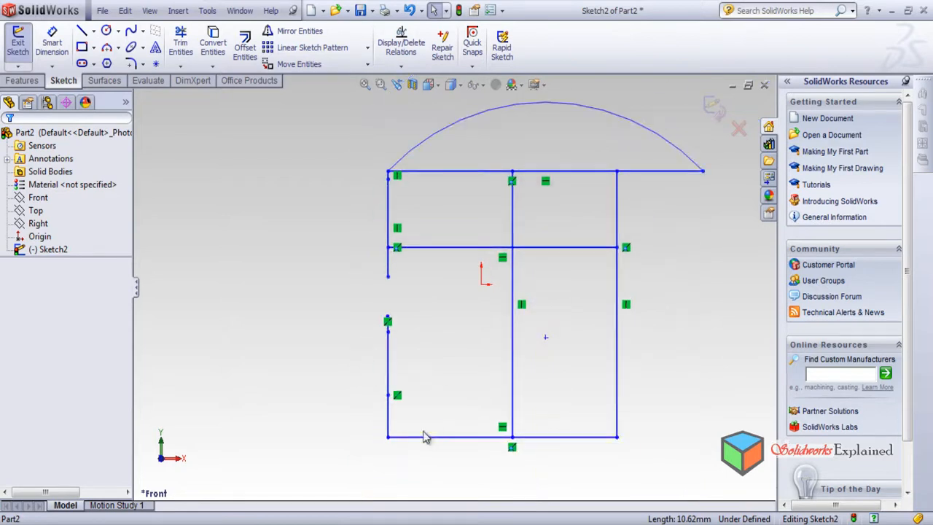
Delete the two remaining split segments of the rectangle's left vertical line, above its bottom stub.
scroll(427, 430, down, 2)
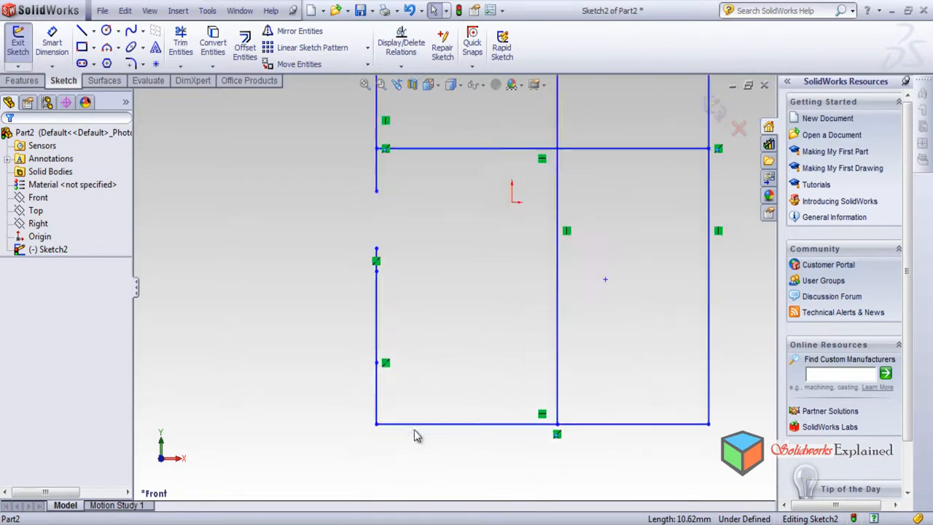
click(377, 319)
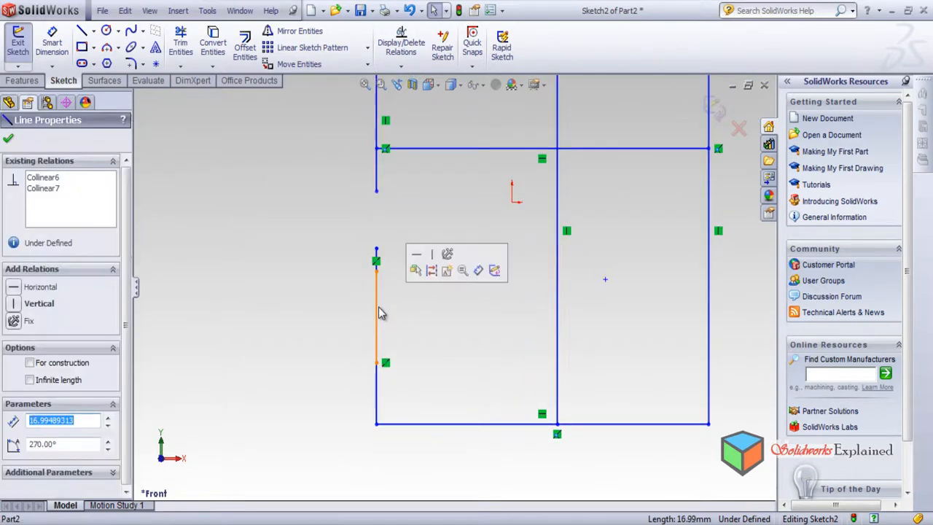
key(Delete)
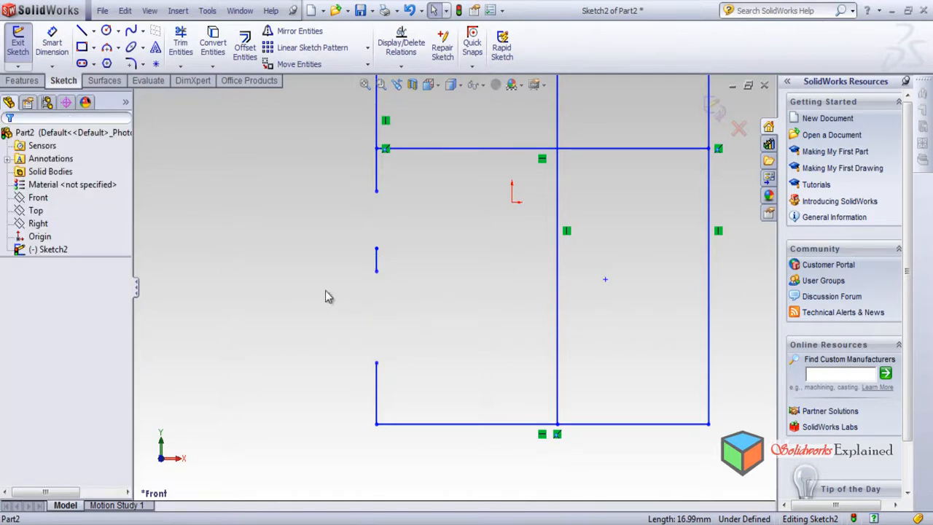
click(376, 261)
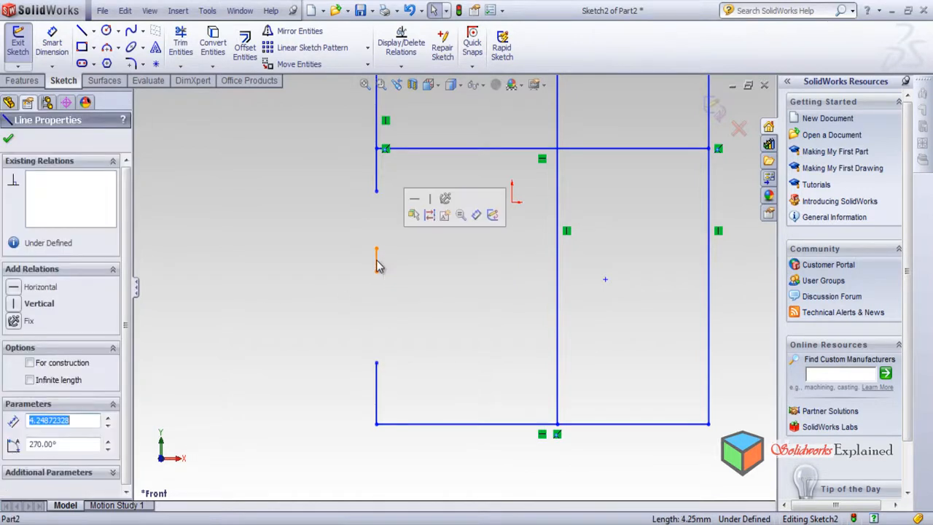
key(Delete)
scroll(445, 279, down, 2)
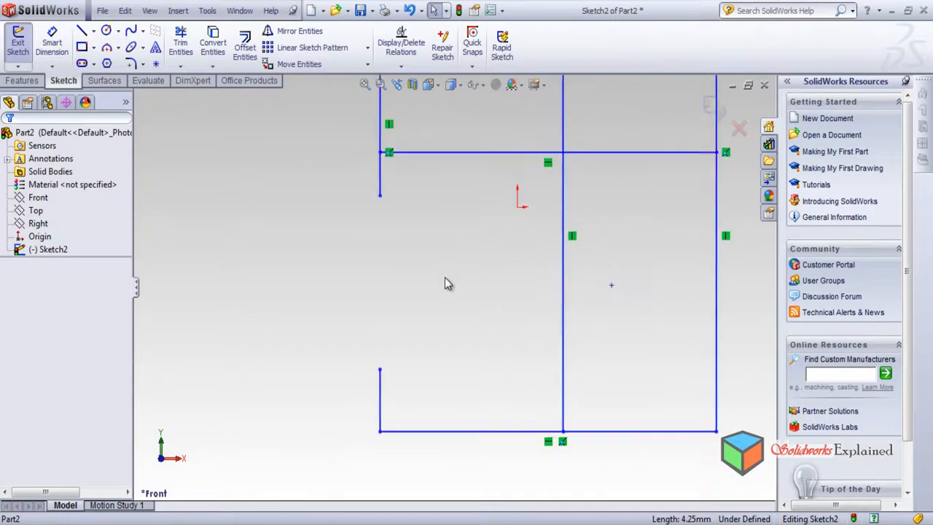
scroll(441, 281, up, 5)
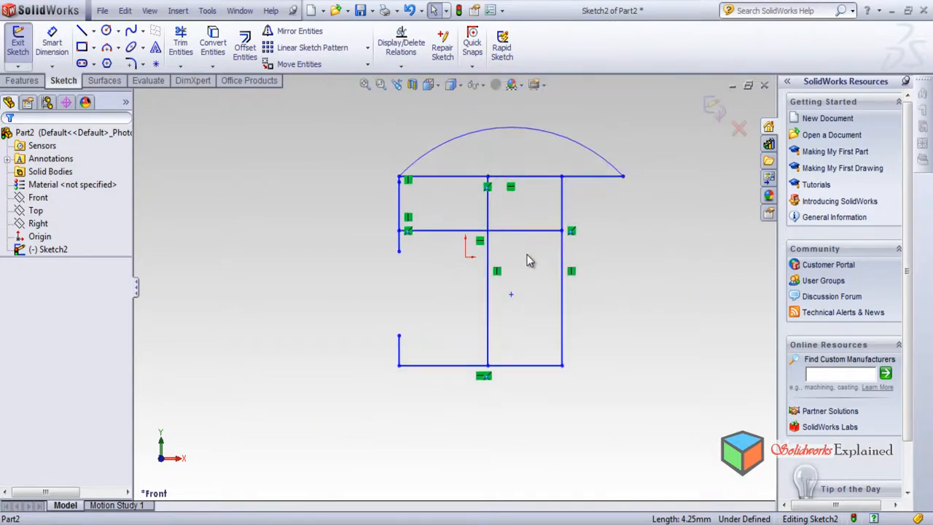
Split the arc above the rectangle at two points with Split Entities, and delete the middle portion between them.
scroll(550, 124, down, 2)
scroll(543, 115, down, 2)
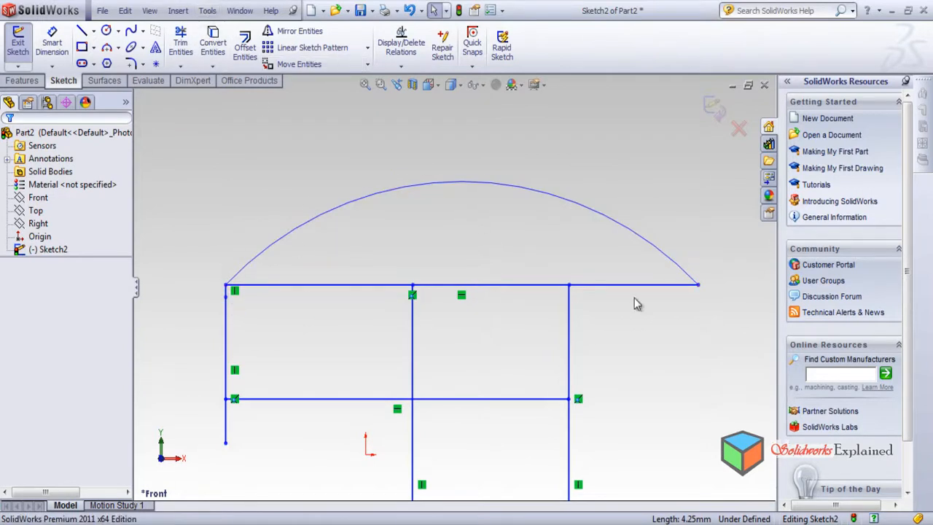
click(207, 11)
mouse_move(234, 283)
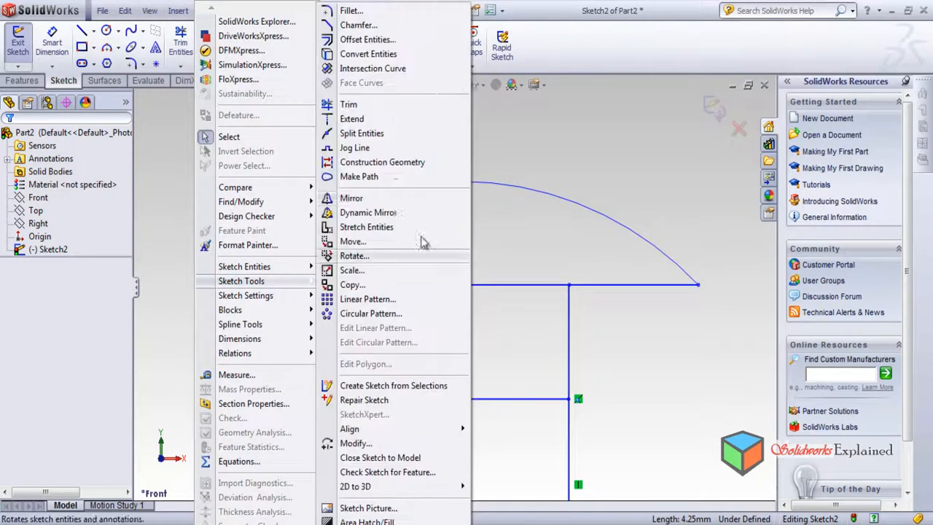
click(392, 134)
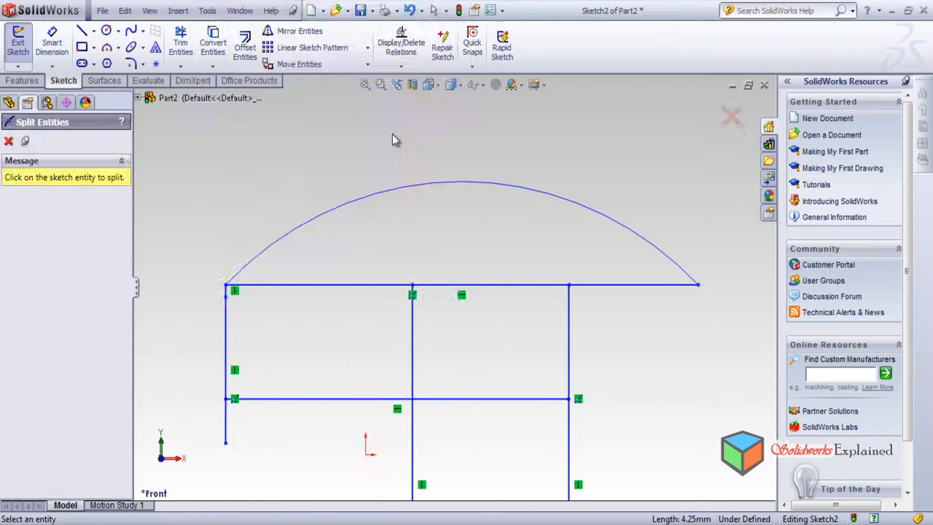
click(321, 216)
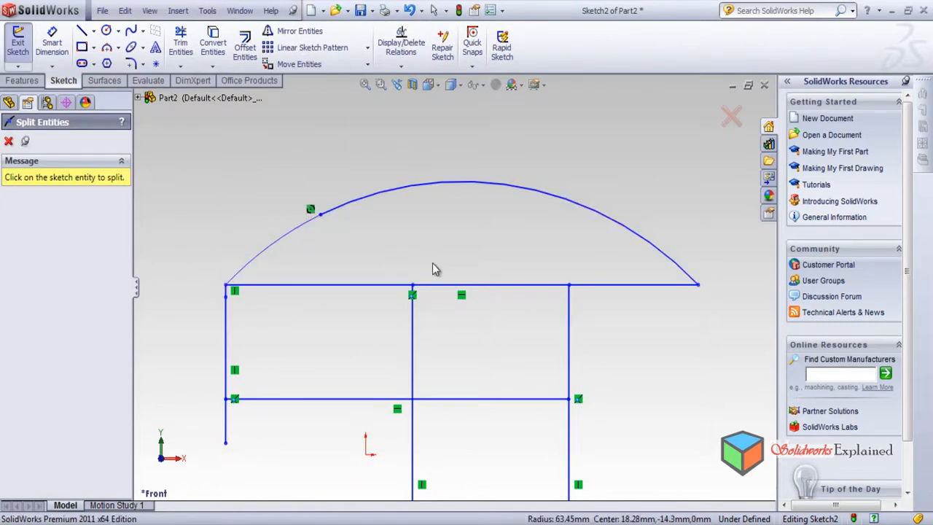
click(621, 226)
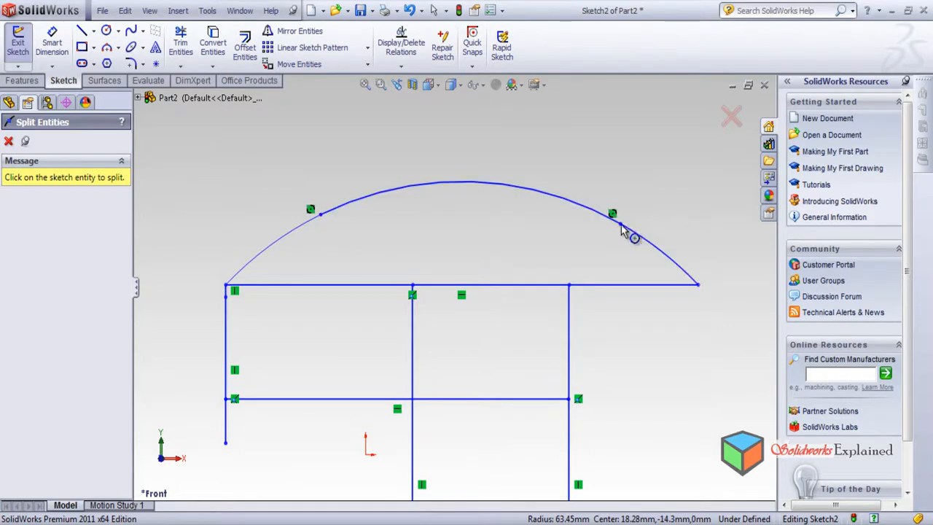
click(9, 142)
click(459, 181)
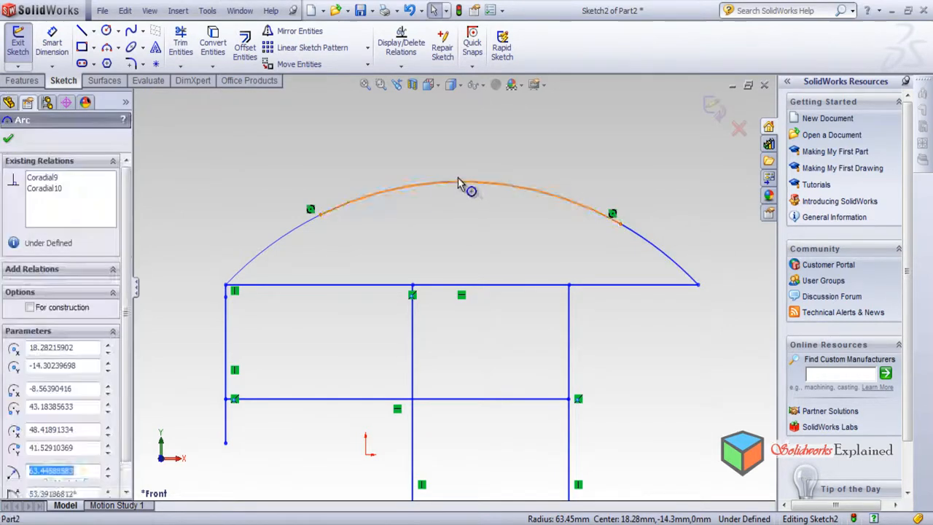
key(Delete)
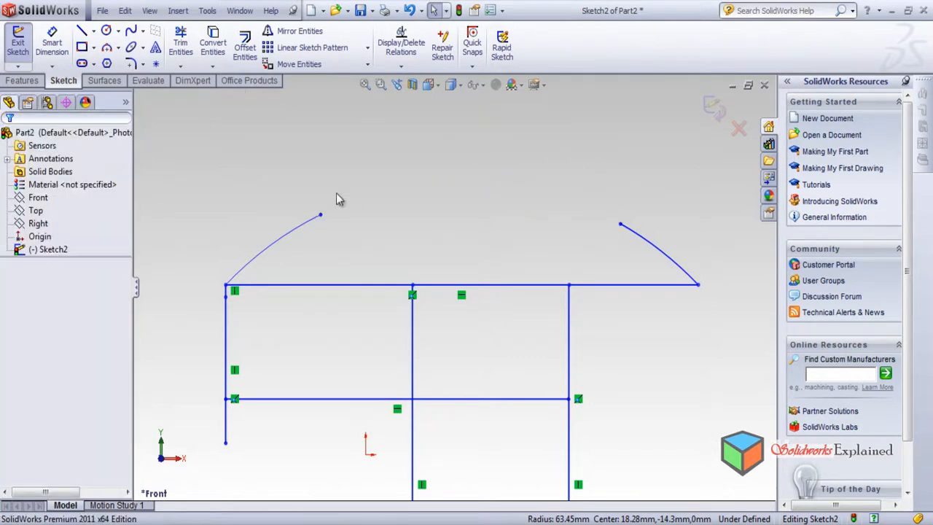
Sketch a line about 57 mm long joining the open ends of the two remaining arc pieces, and exit the sketch.
click(85, 30)
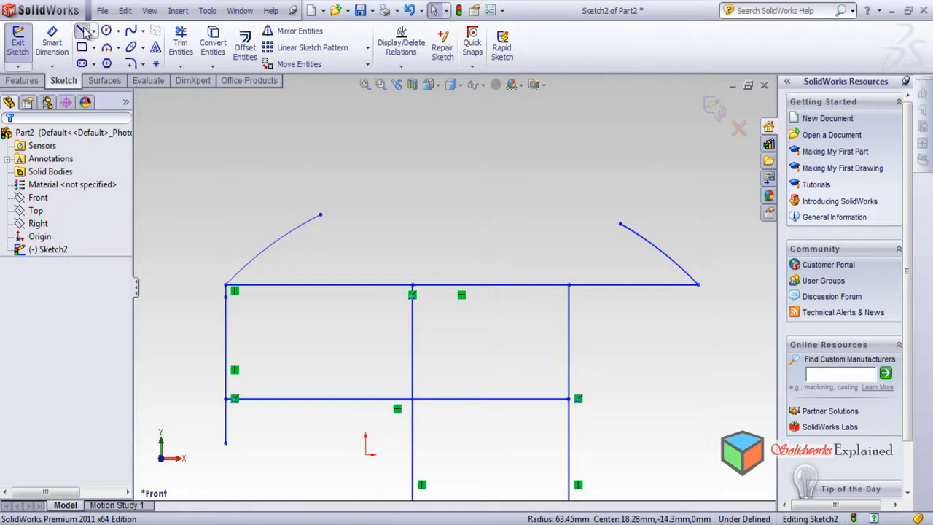
click(322, 215)
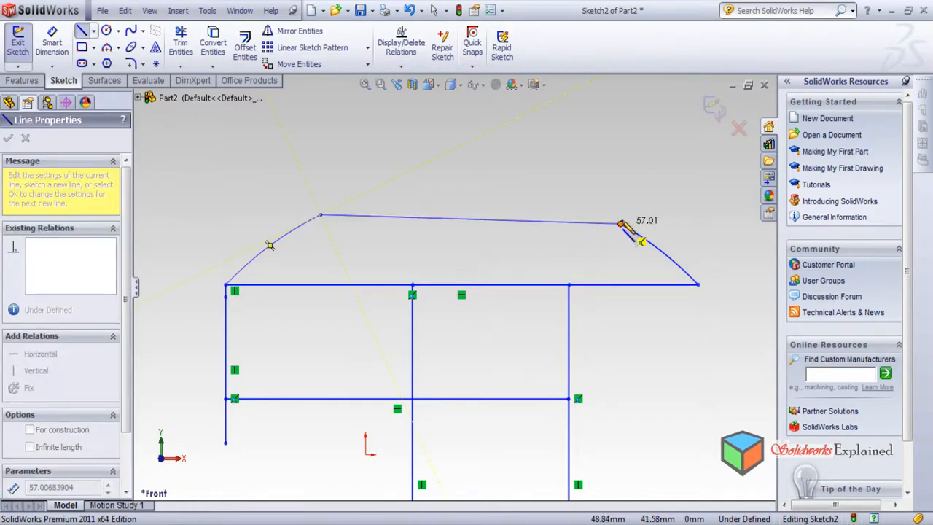
click(620, 224)
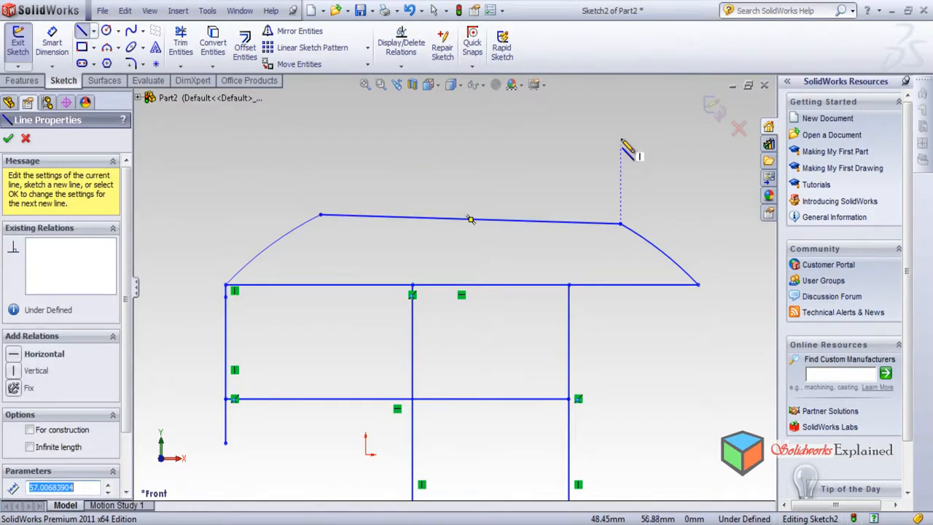
key(Escape)
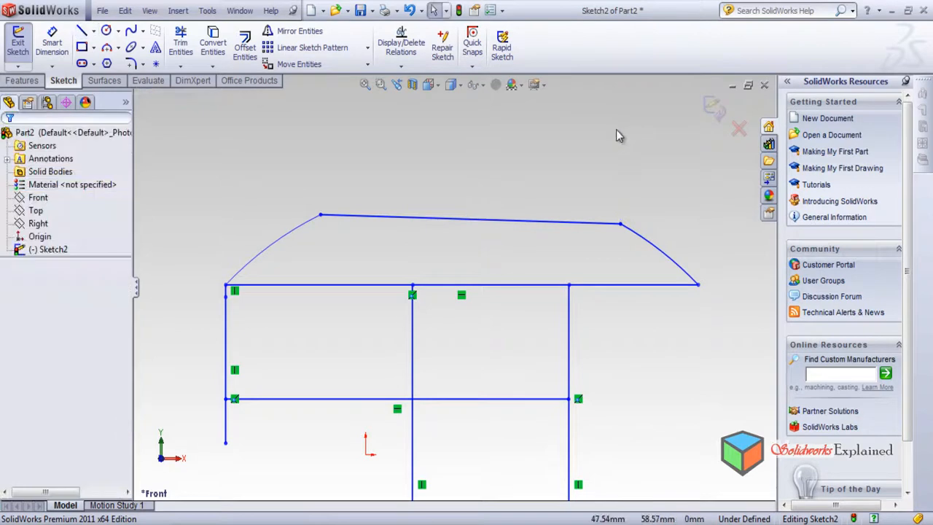
click(712, 107)
scroll(597, 316, down, 2)
scroll(553, 321, up, 4)
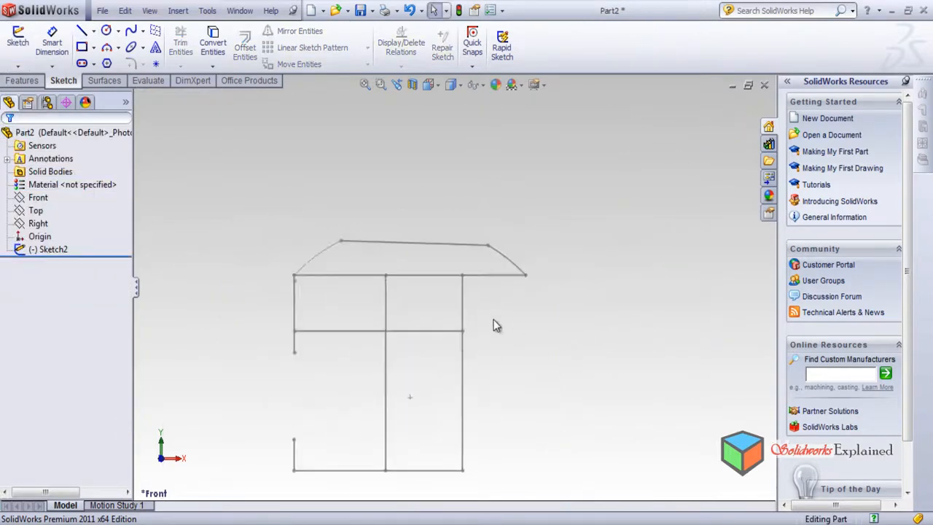
scroll(411, 297, up, 2)
scroll(408, 338, down, 3)
scroll(441, 208, up, 1)
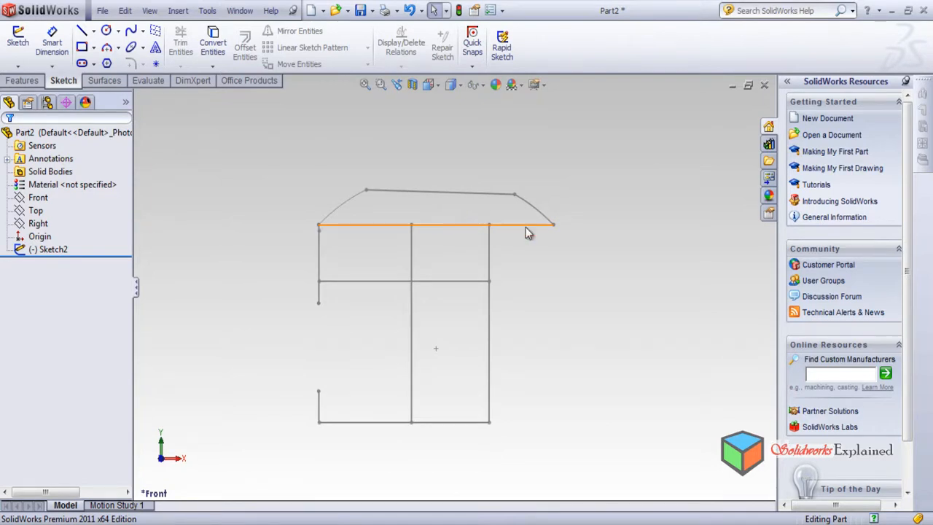
scroll(343, 320, down, 1)
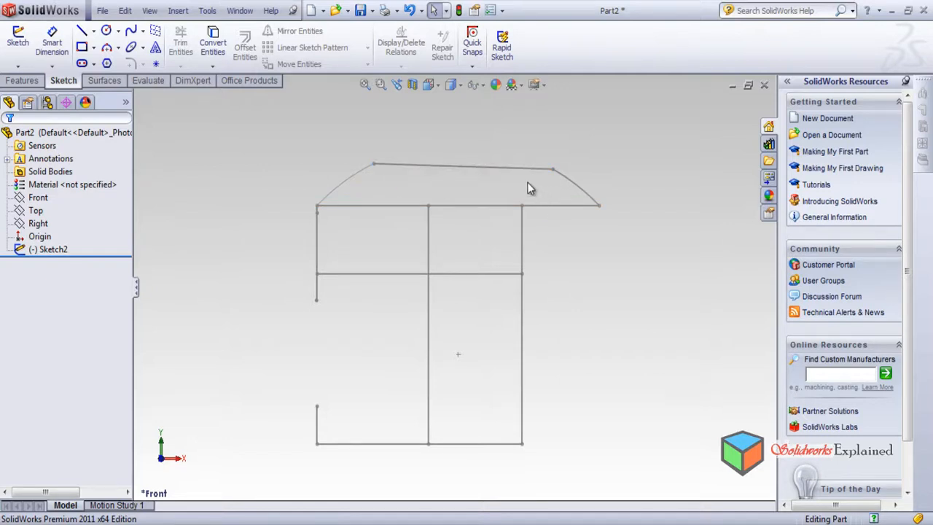
scroll(619, 310, down, 3)
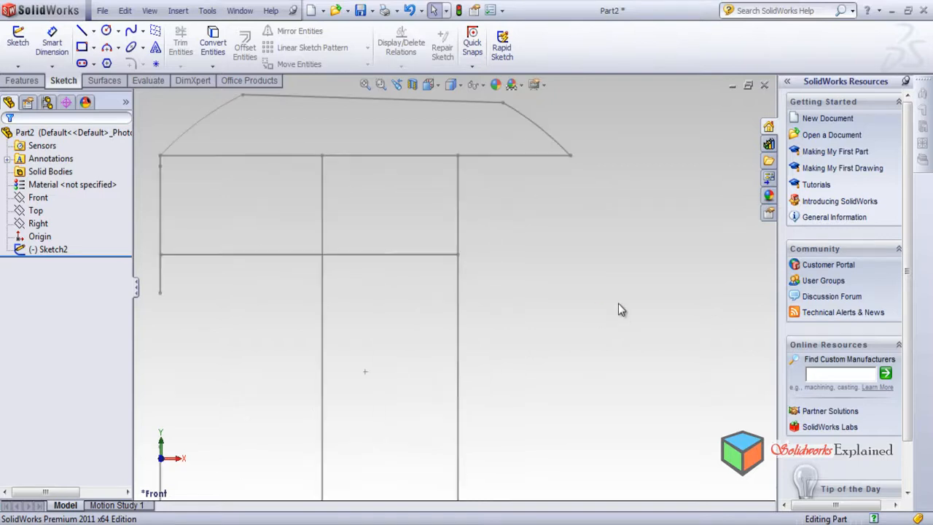
scroll(533, 263, up, 5)
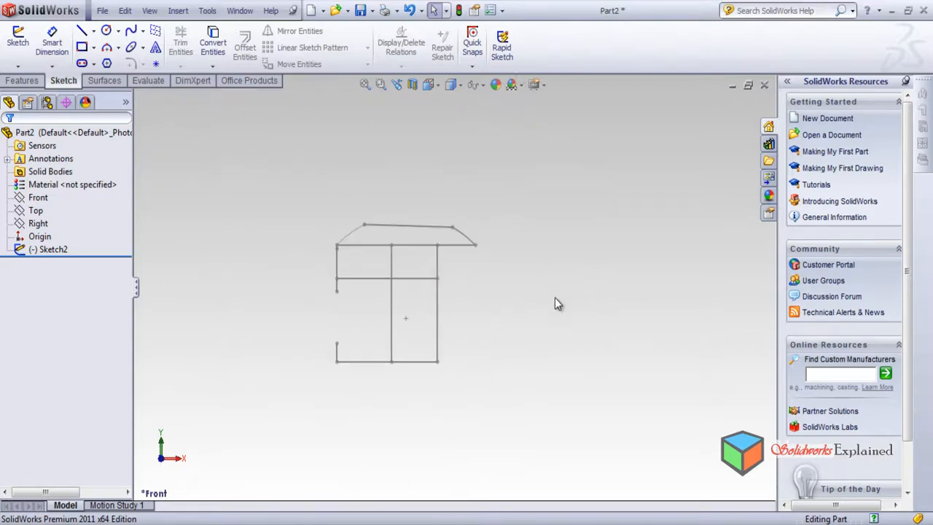
Reopen Sketch2 for editing.
click(131, 32)
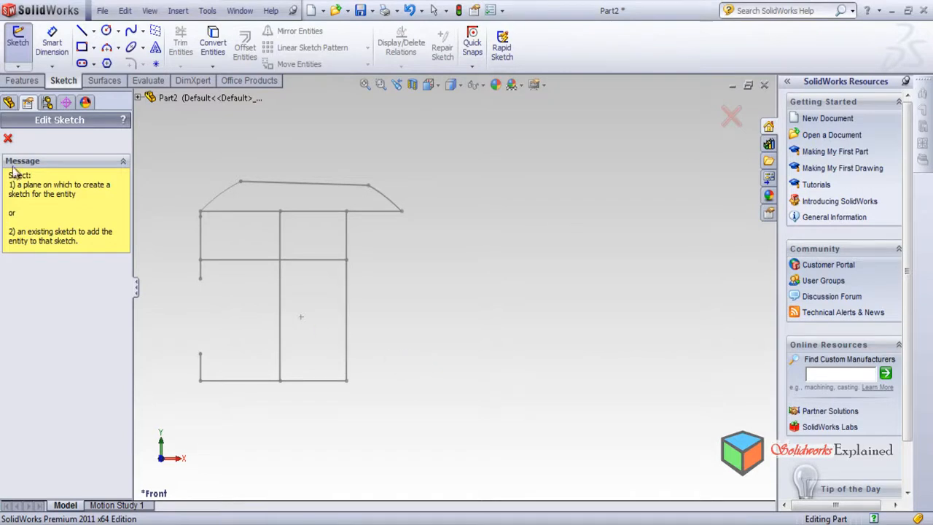
click(7, 138)
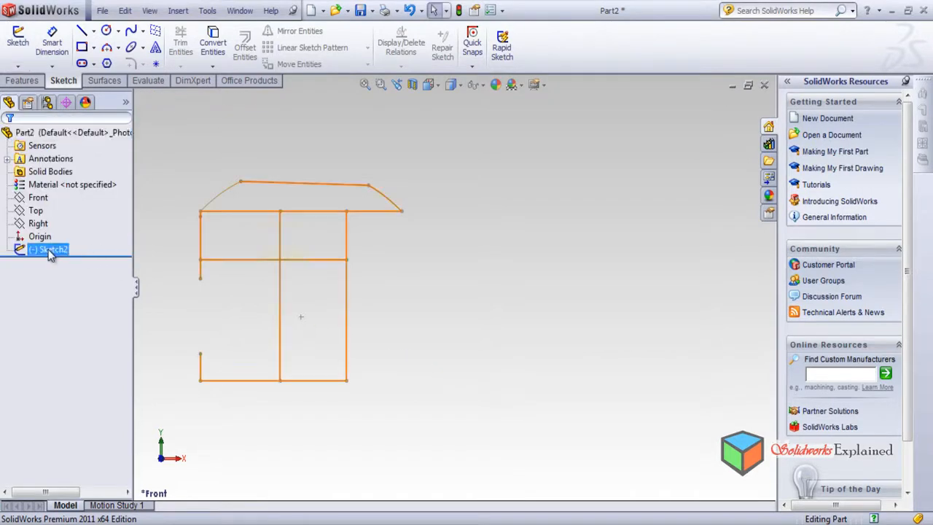
click(73, 248)
click(56, 210)
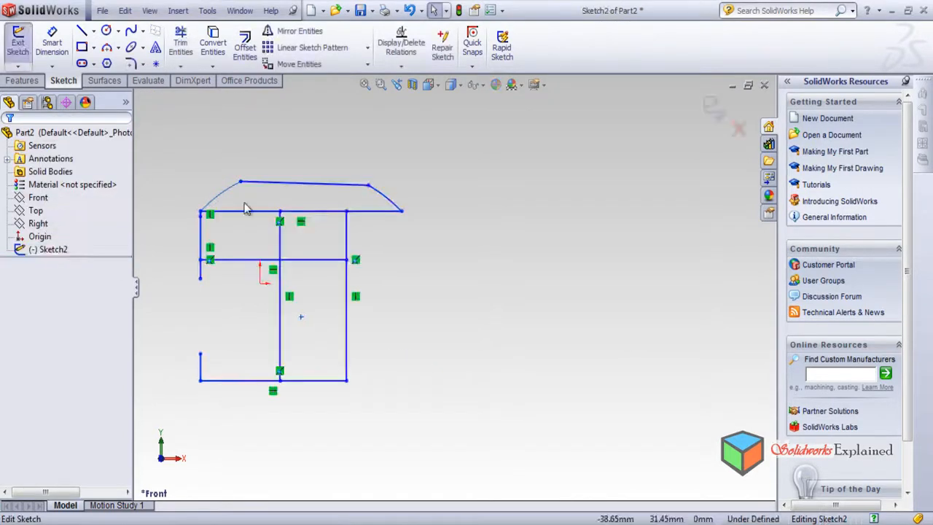
Sketch an open six-point spline to the right of the rectangle, rising to a single peak and falling on the far side.
click(130, 30)
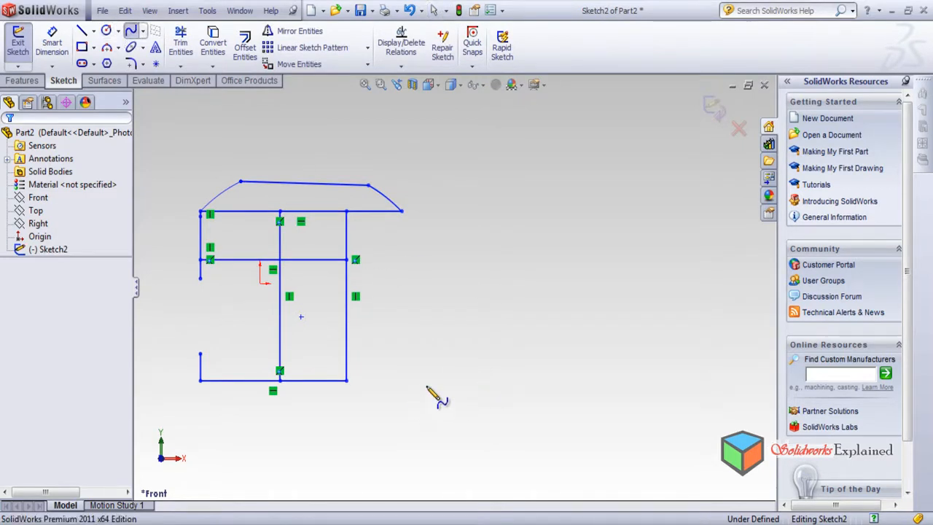
click(409, 398)
click(464, 246)
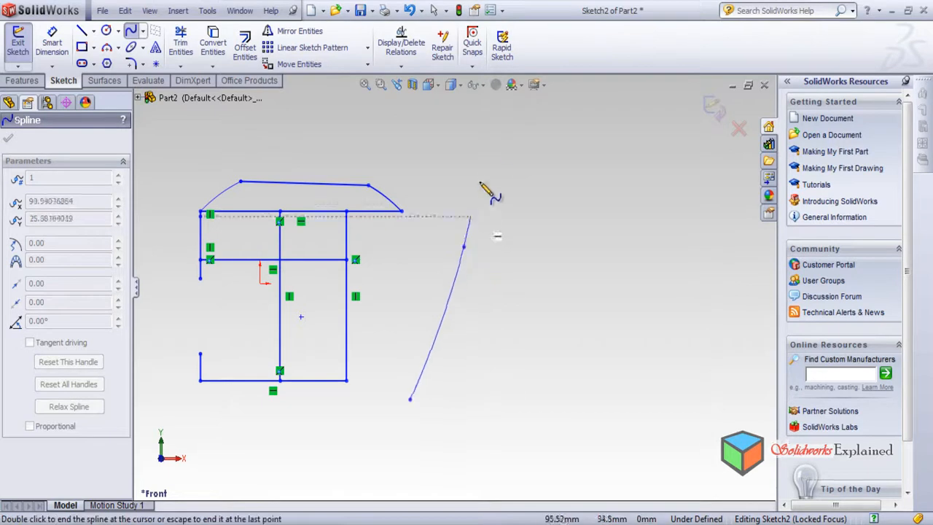
click(492, 124)
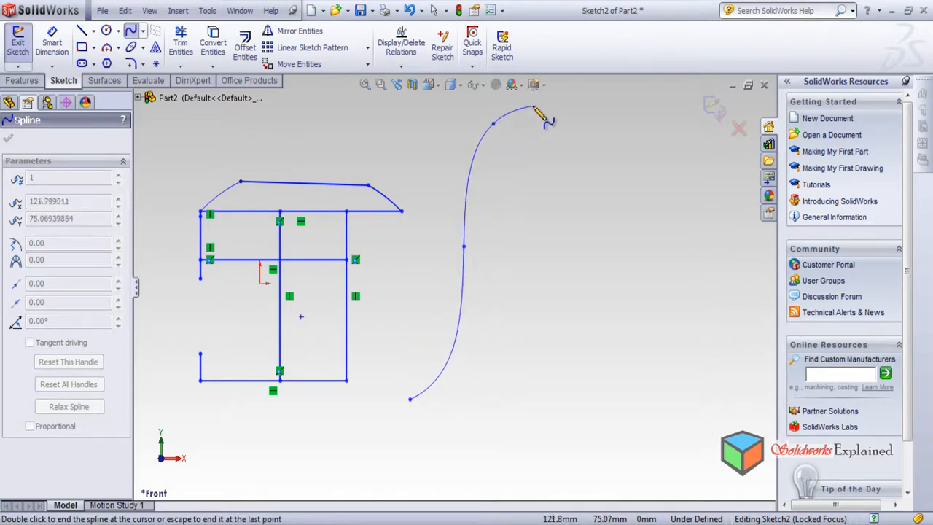
click(531, 105)
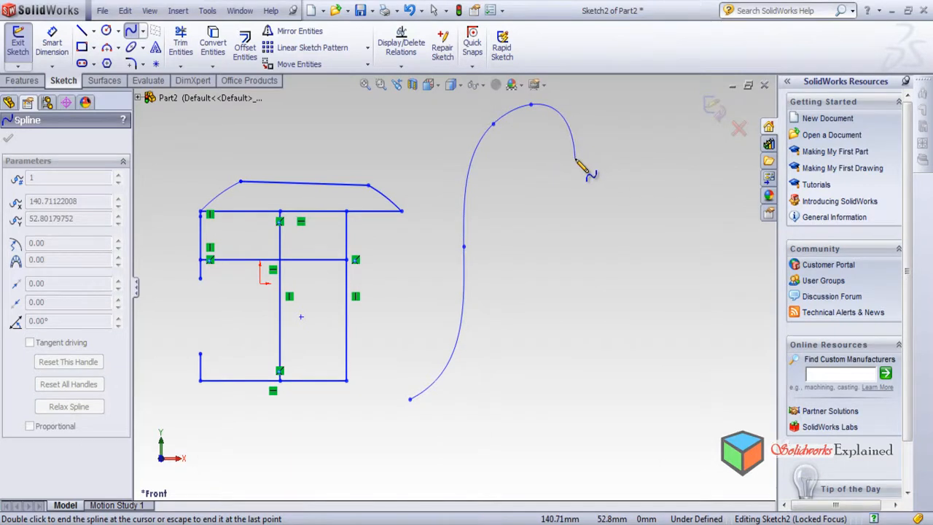
click(605, 252)
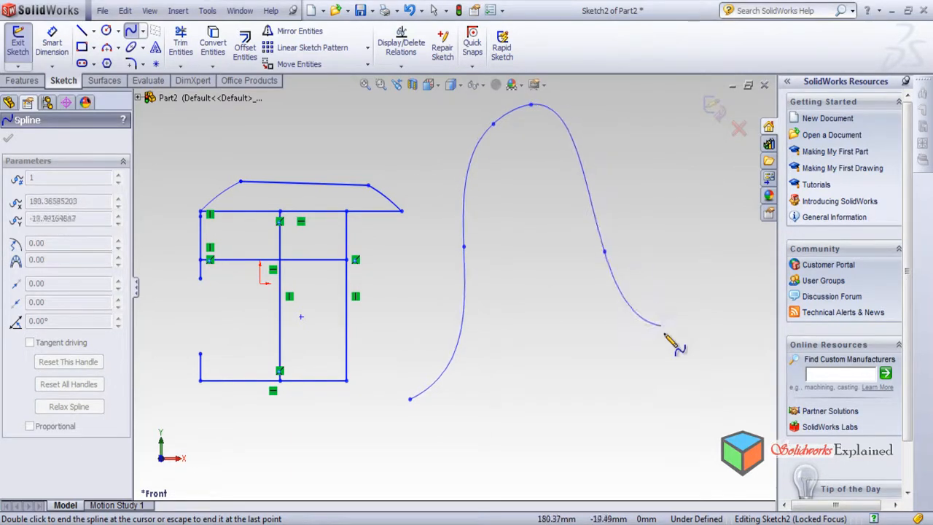
click(677, 422)
key(Escape)
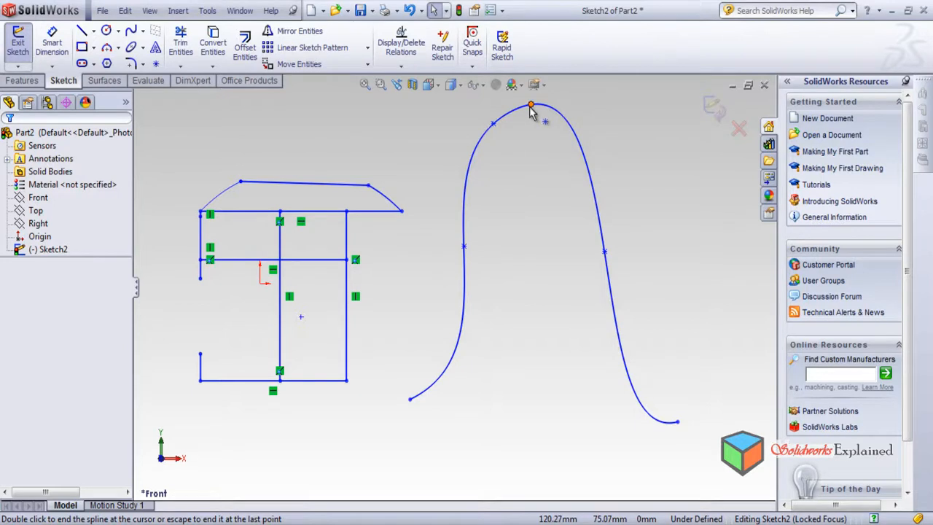
Reshape the spline into a bell curve by moving three interior points down its flanks and another to the peak.
drag(531, 107, 589, 196)
drag(607, 259, 663, 412)
drag(591, 197, 631, 349)
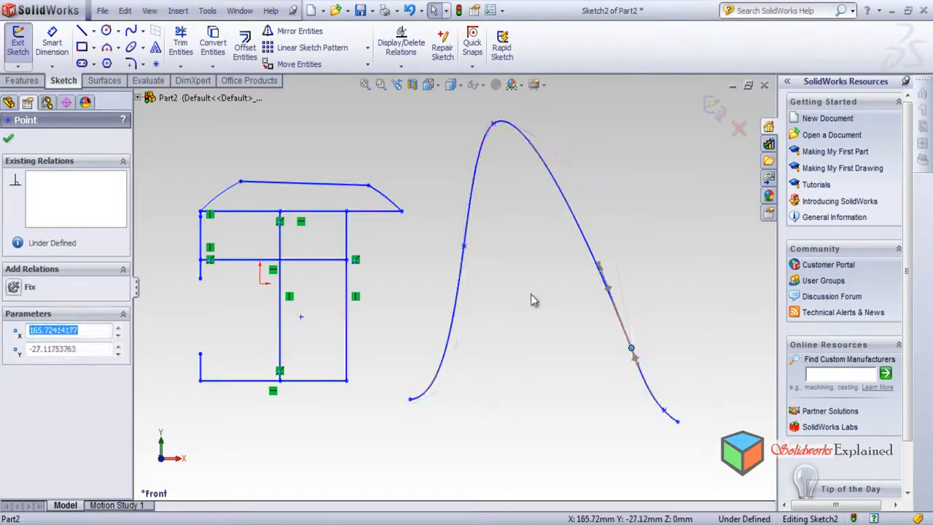
drag(463, 250, 435, 364)
drag(494, 125, 536, 111)
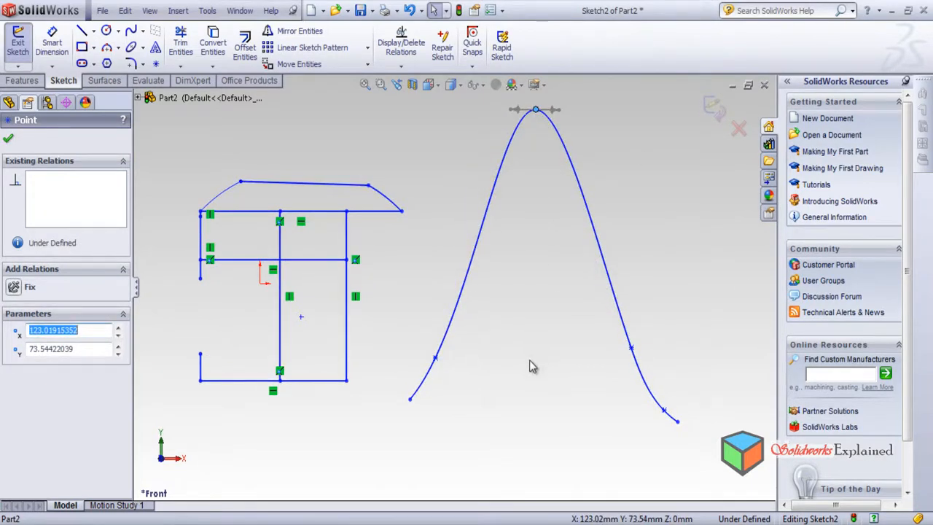
Move the spline's lower left interior point next to the left end, and slightly adjust the one near the right end.
drag(410, 398, 412, 403)
click(664, 412)
mouse_move(669, 424)
mouse_down()
mouse_move(679, 425)
mouse_move(665, 414)
mouse_up()
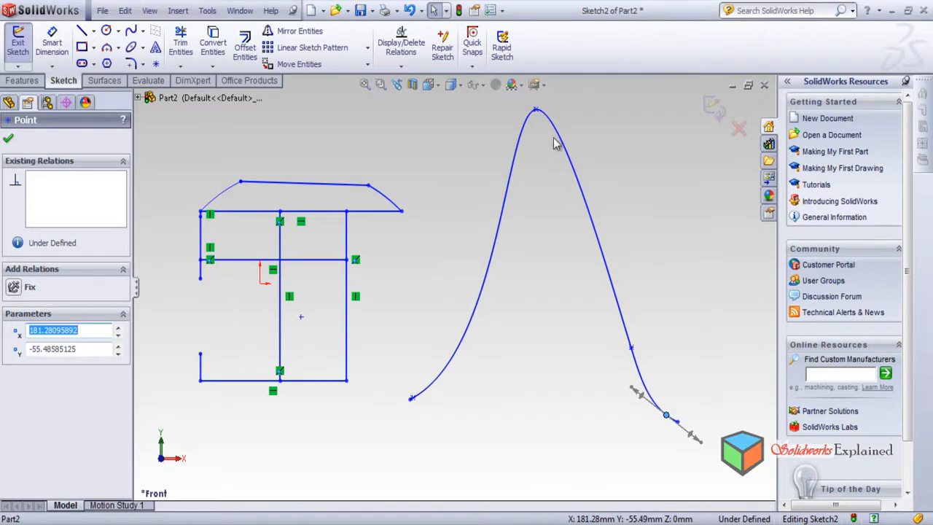
Move the spline's peak point down and back up, and shift the whole spline slightly down and to the right.
drag(535, 111, 523, 175)
drag(523, 198, 528, 110)
mouse_move(575, 181)
mouse_down()
mouse_move(541, 204)
mouse_move(604, 198)
mouse_move(548, 217)
mouse_move(559, 204)
mouse_move(625, 204)
mouse_move(493, 232)
mouse_move(591, 157)
mouse_move(585, 195)
mouse_up()
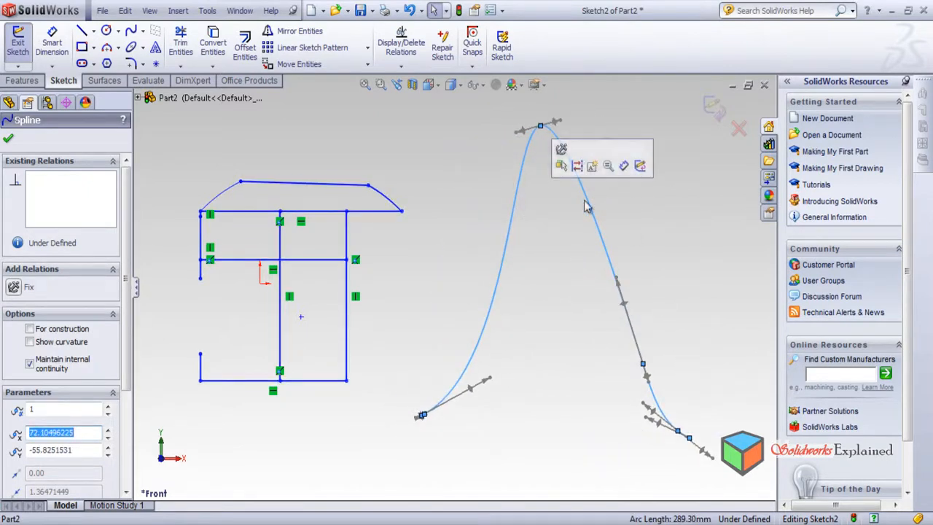
Move the interior point low on the spline's right flank slightly down, and split the spline on the upper part of that flank.
click(565, 260)
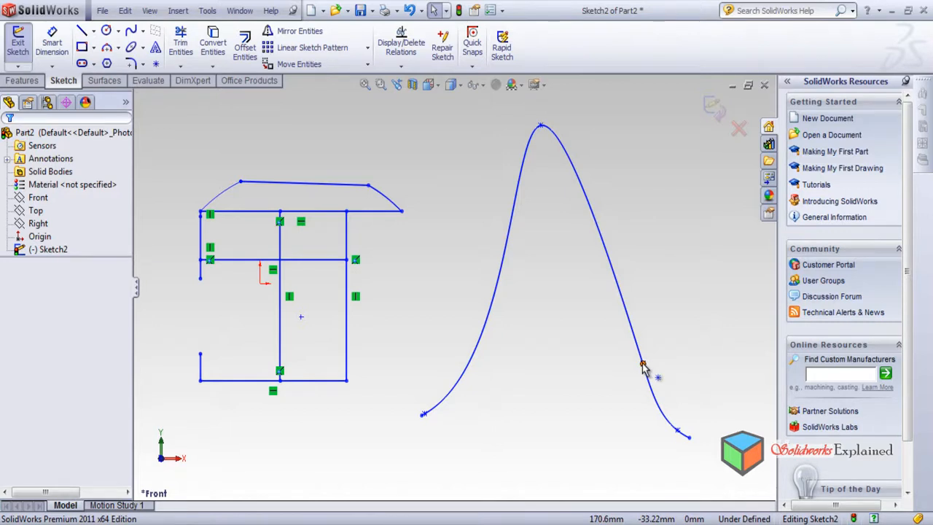
mouse_move(641, 365)
mouse_down()
mouse_move(685, 382)
mouse_move(615, 395)
mouse_move(642, 381)
mouse_up()
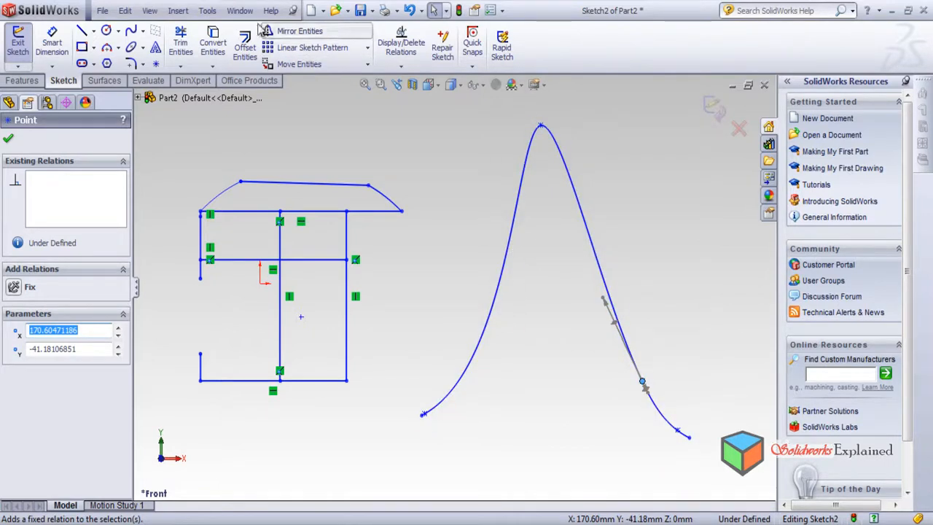
click(208, 10)
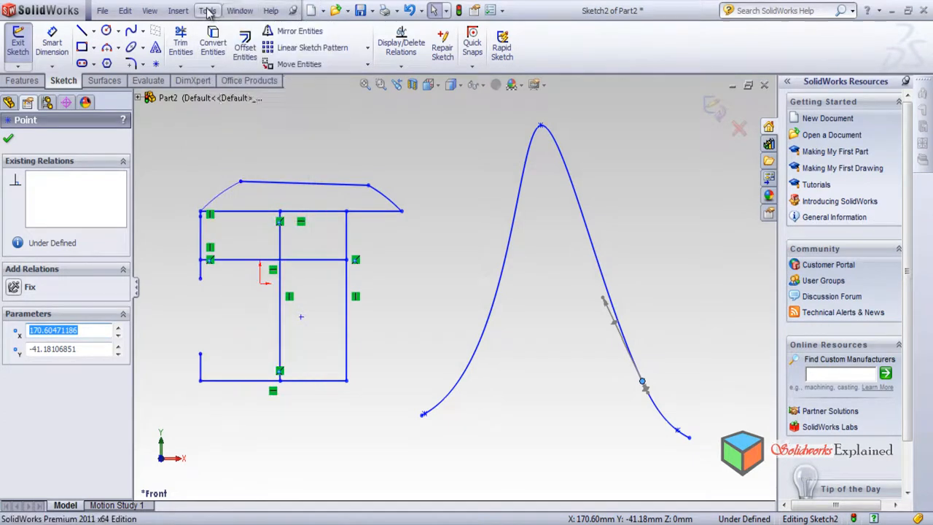
mouse_move(229, 281)
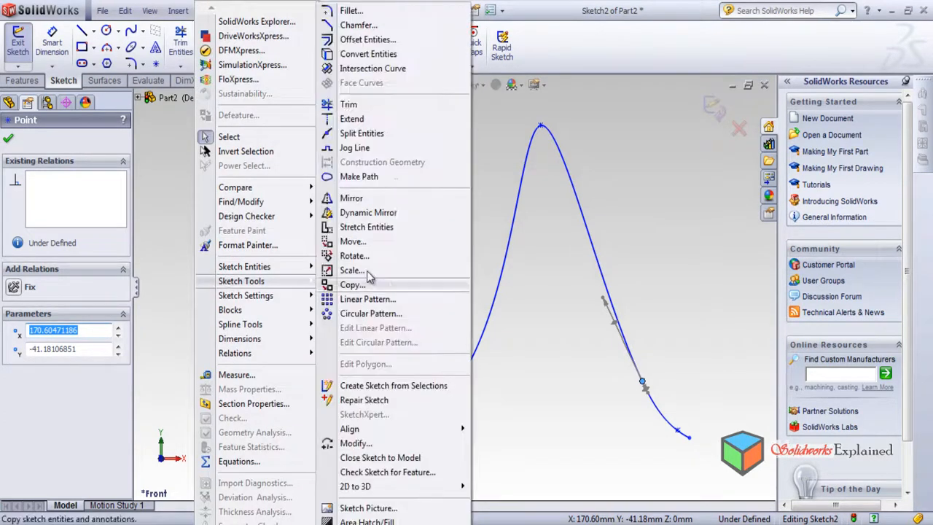
click(363, 138)
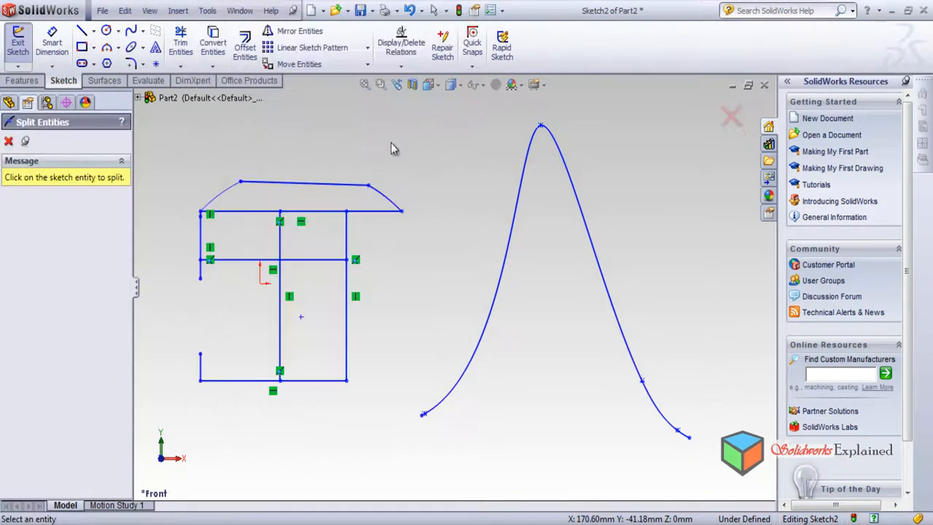
click(580, 207)
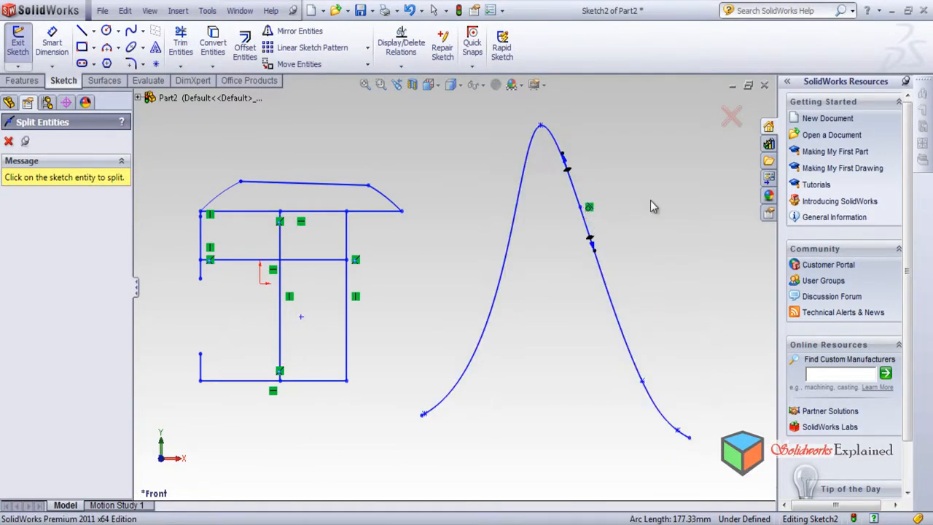
click(731, 118)
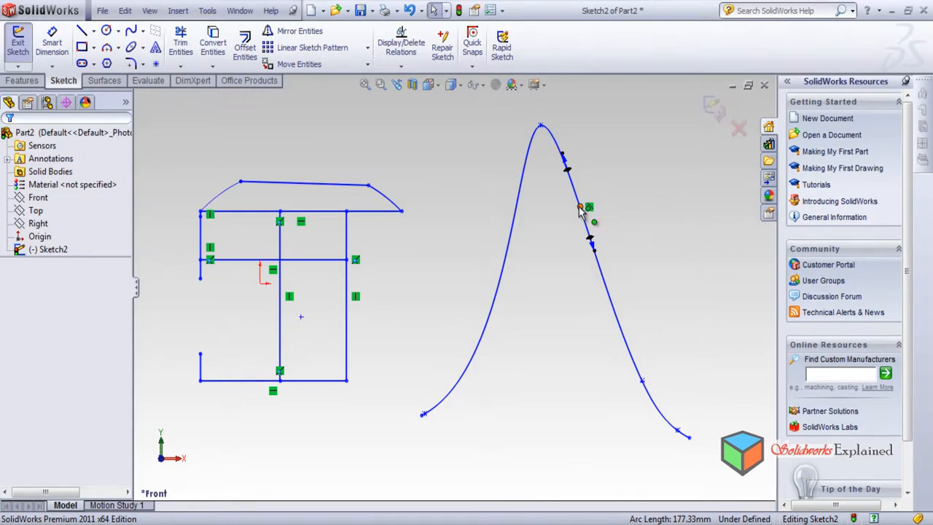
Pull the split point outward to the right and the interior point below it inward, bulging the spline's right flank.
drag(580, 209, 613, 203)
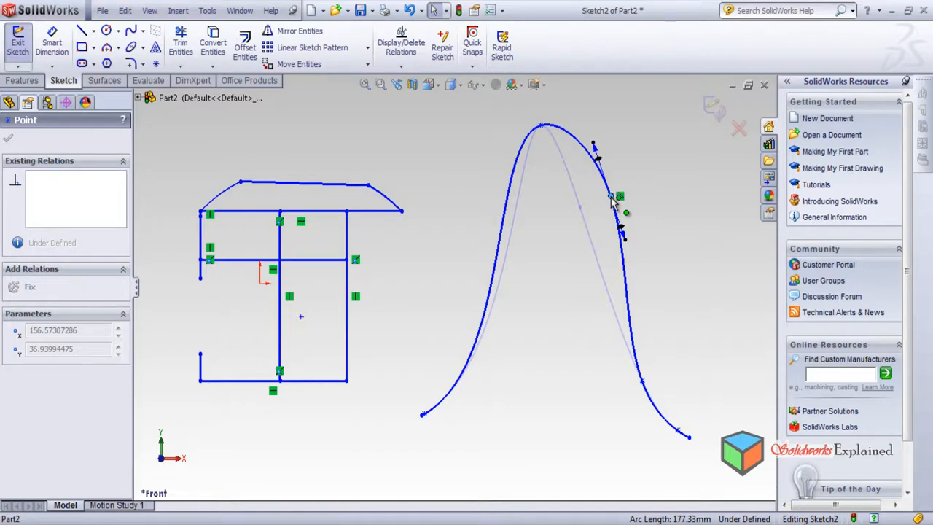
mouse_move(613, 202)
mouse_down()
mouse_move(564, 229)
mouse_move(514, 229)
mouse_move(583, 232)
mouse_move(640, 212)
mouse_move(624, 217)
mouse_up()
drag(641, 380, 614, 395)
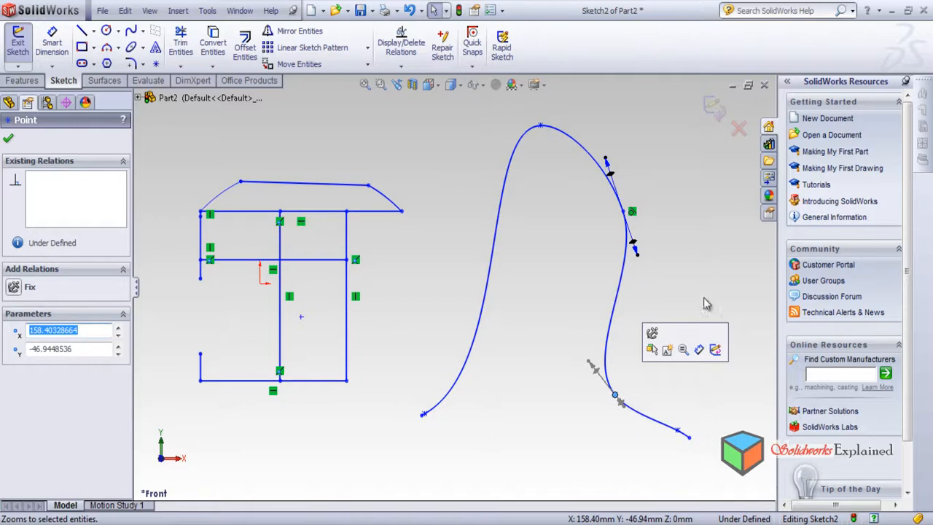
Exit Sketch2 and reopen it for editing.
click(714, 108)
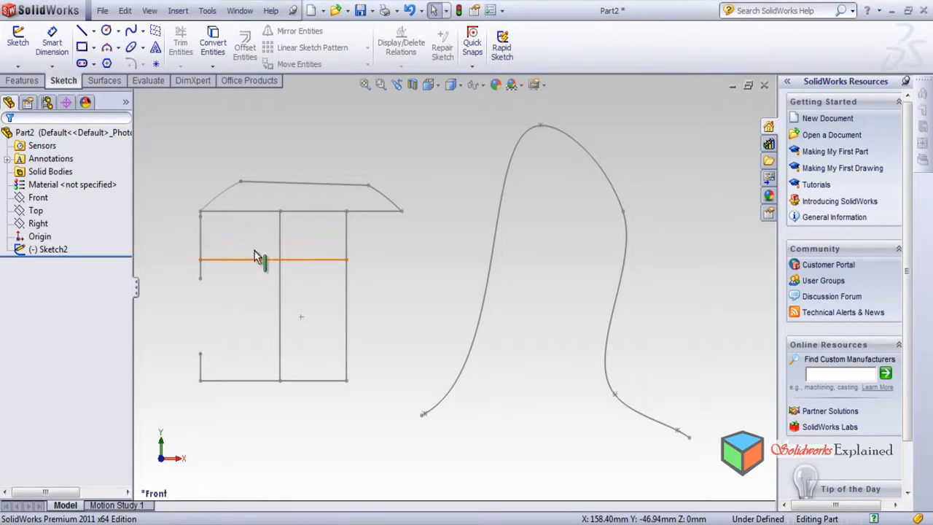
drag(437, 108, 718, 495)
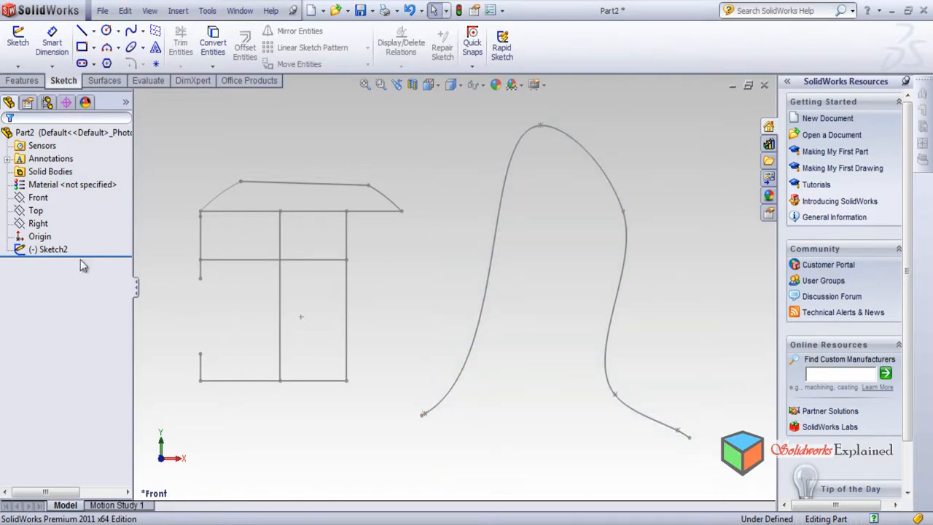
click(48, 249)
click(68, 204)
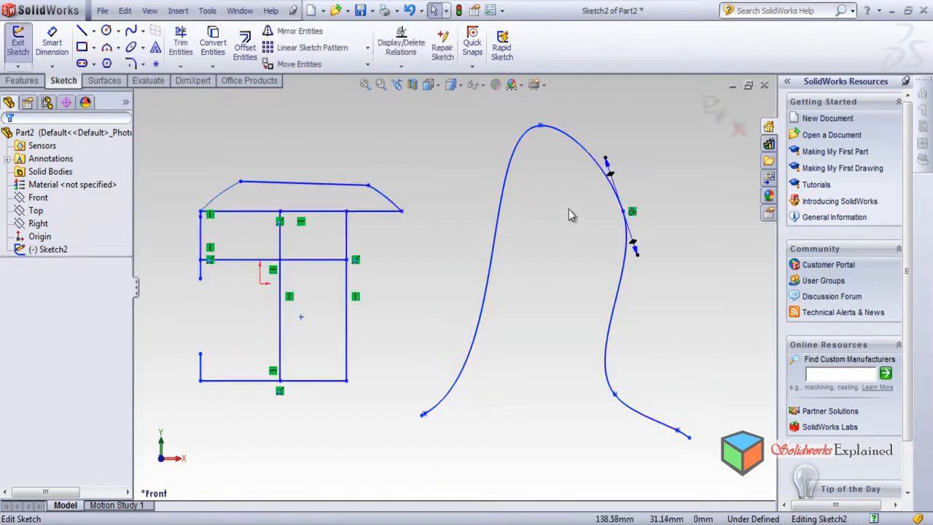
Delete the spline segment below the split point, and the remaining spline segment over the peak.
click(500, 189)
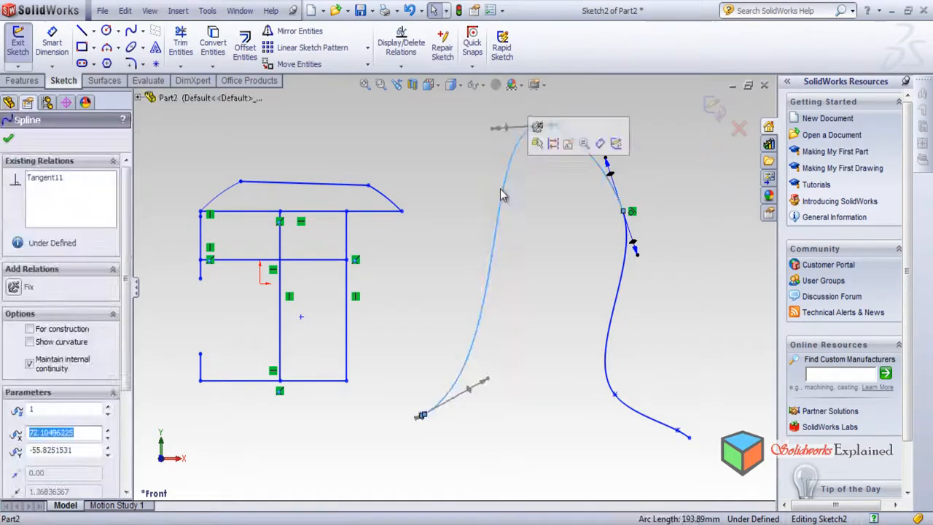
drag(468, 112, 697, 473)
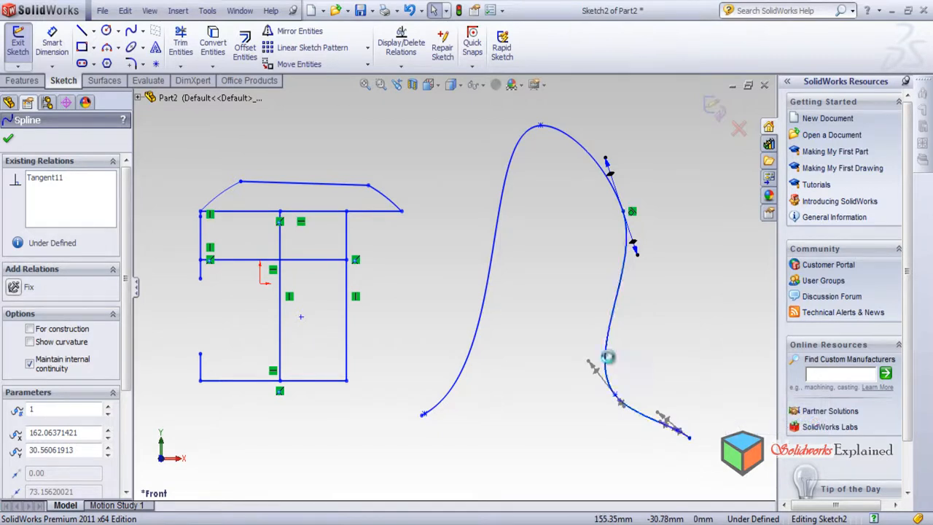
key(Delete)
drag(449, 119, 562, 384)
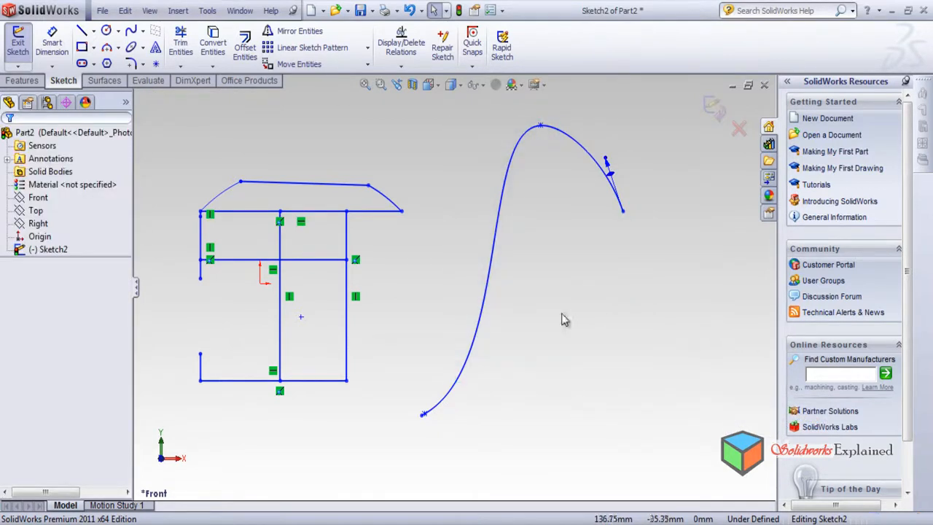
mouse_move(432, 105)
mouse_down()
mouse_move(528, 342)
mouse_move(659, 485)
mouse_move(653, 479)
mouse_up()
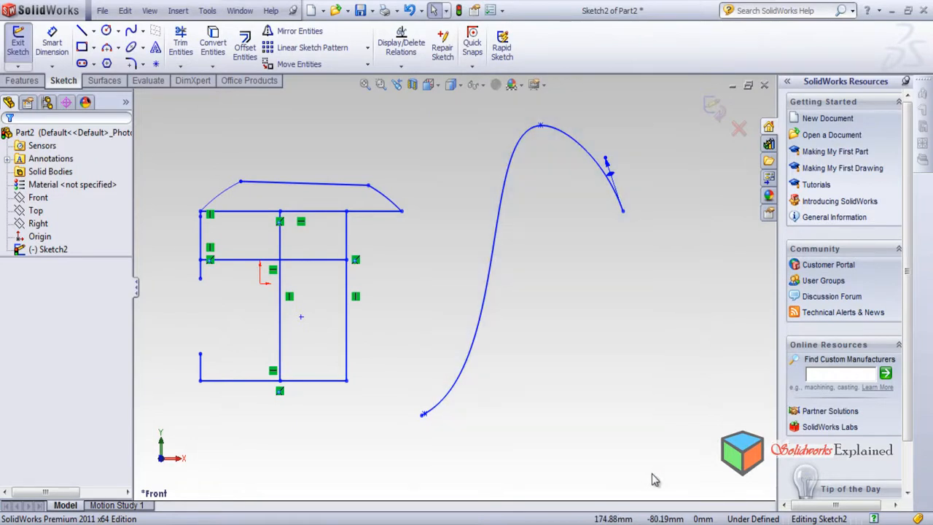
drag(656, 120, 405, 462)
key(Delete)
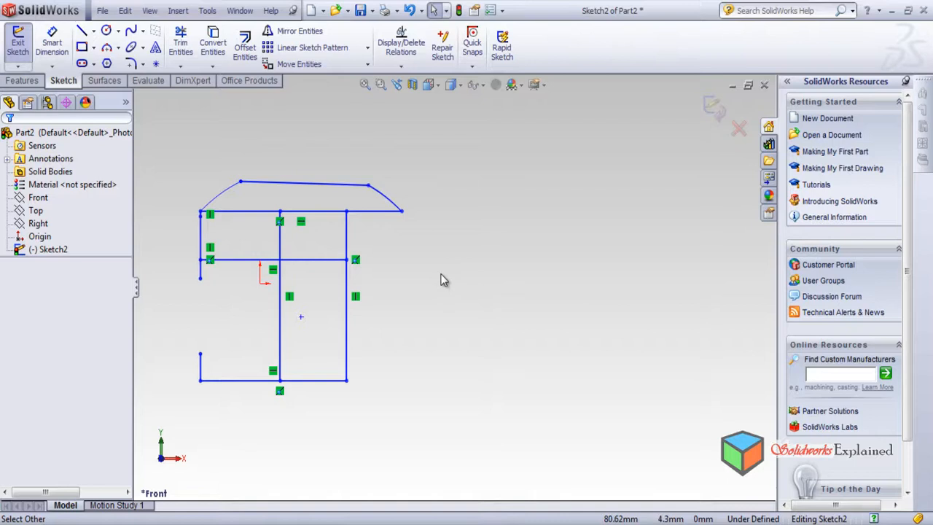
Sketch a vertical line about 113 mm long in the empty area to the right of the rectangle.
key(l)
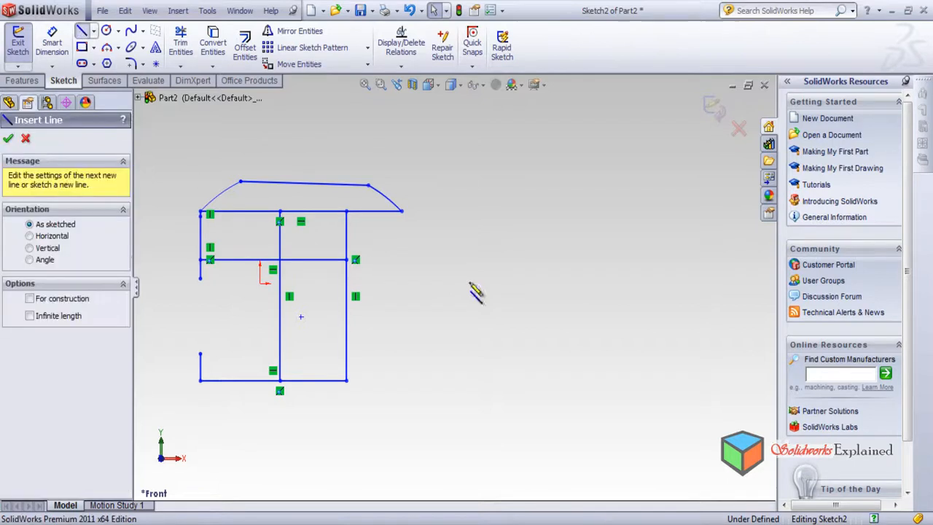
click(561, 161)
click(561, 430)
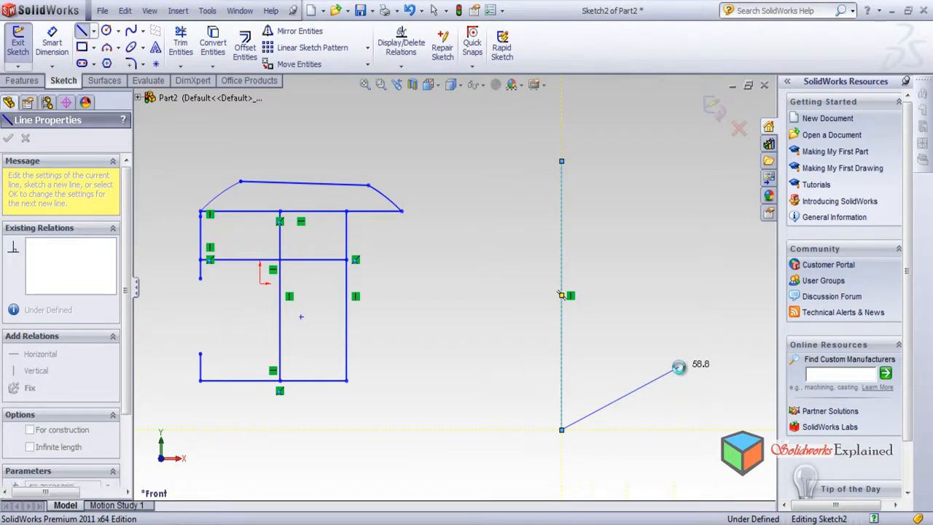
key(Escape)
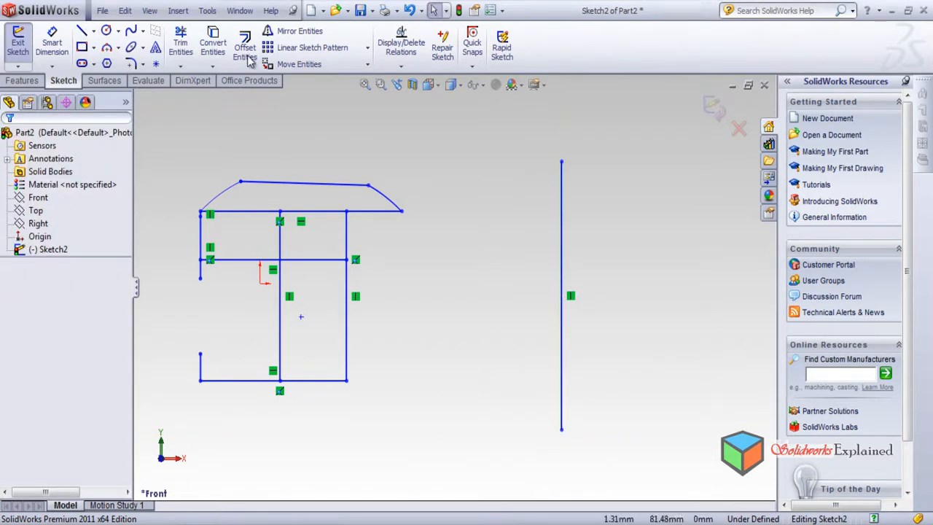
Add a rectangular jog about 61 mm long to the middle of the vertical line, projecting to the right.
click(209, 11)
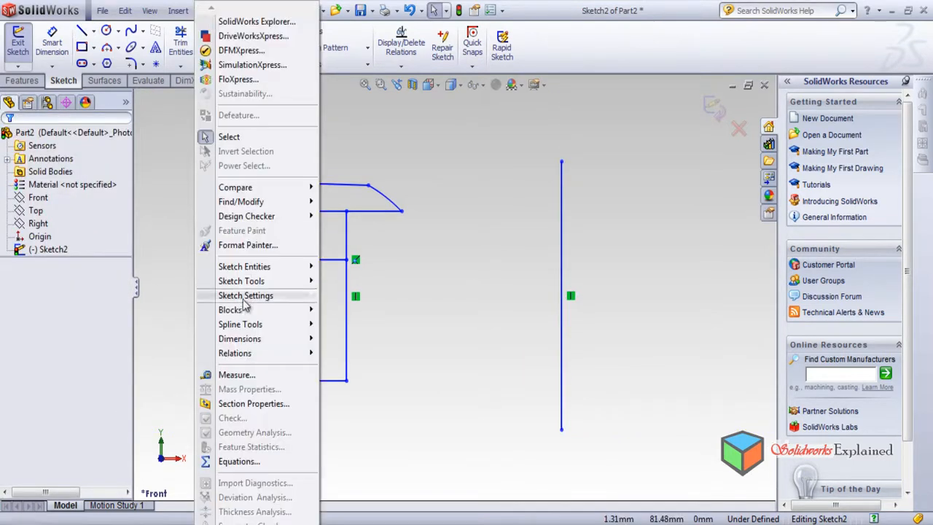
mouse_move(255, 287)
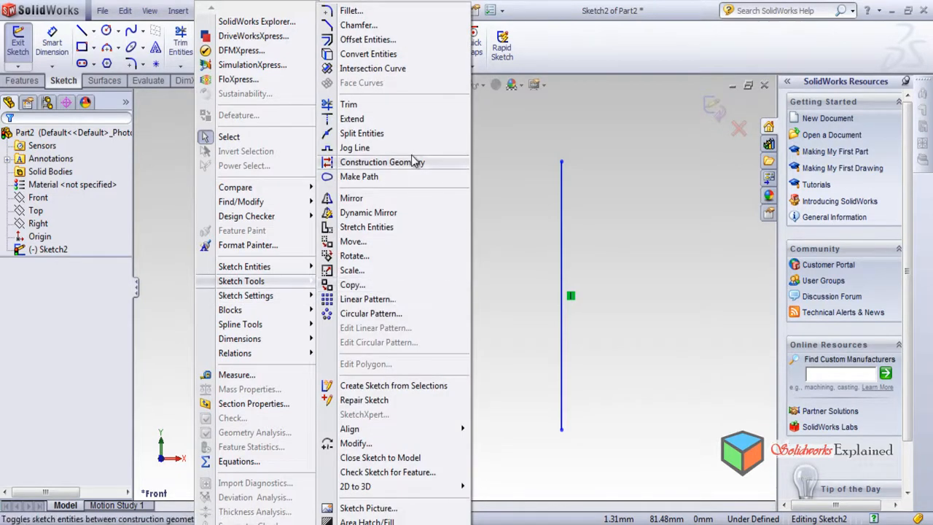
click(355, 148)
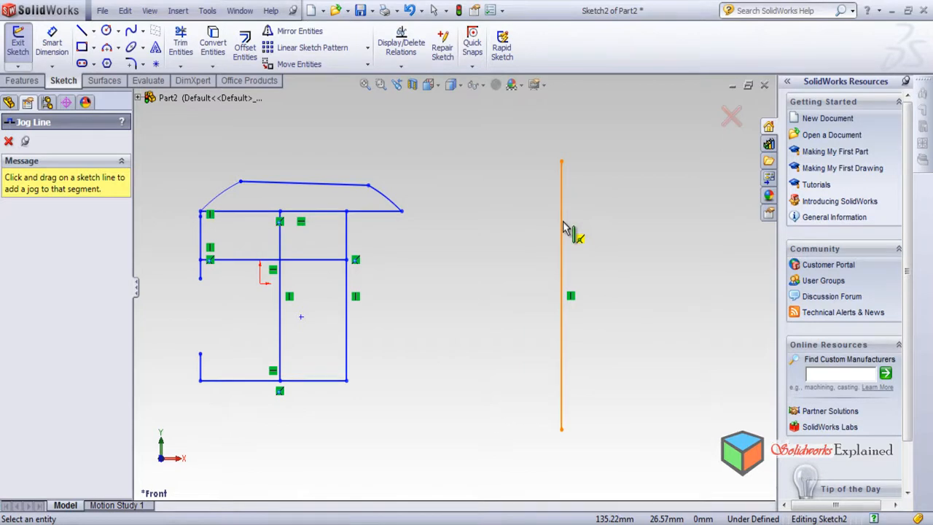
drag(568, 228, 628, 364)
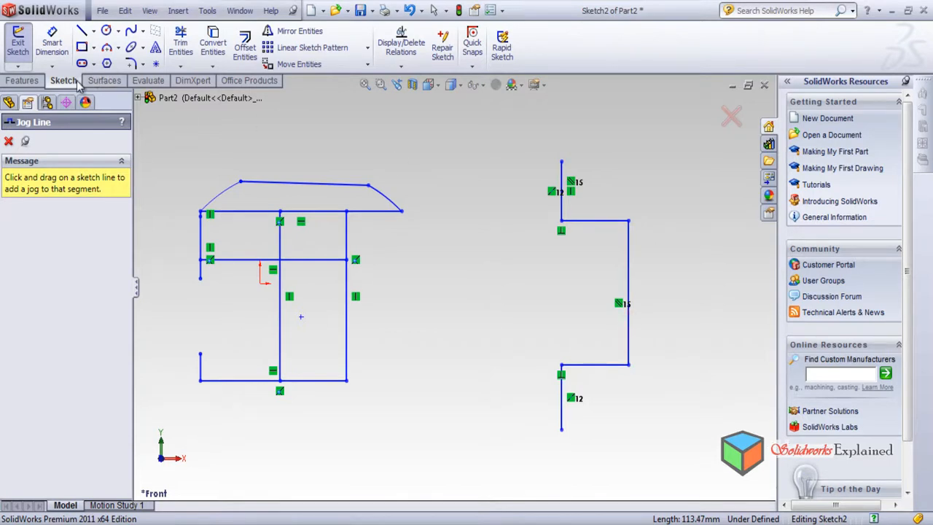
Dimension the jog's vertical side to 60 mm and its upper horizontal side to 30 mm.
click(52, 43)
click(625, 271)
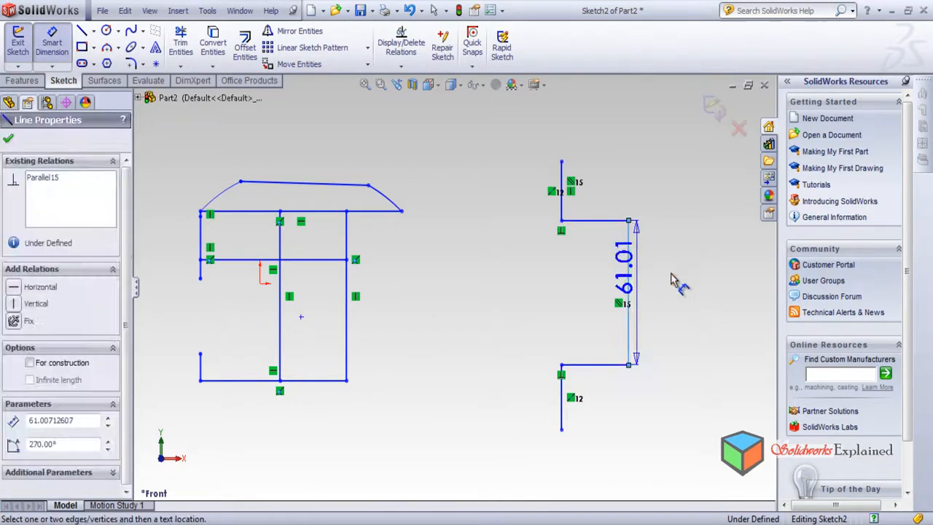
click(716, 290)
text(60)
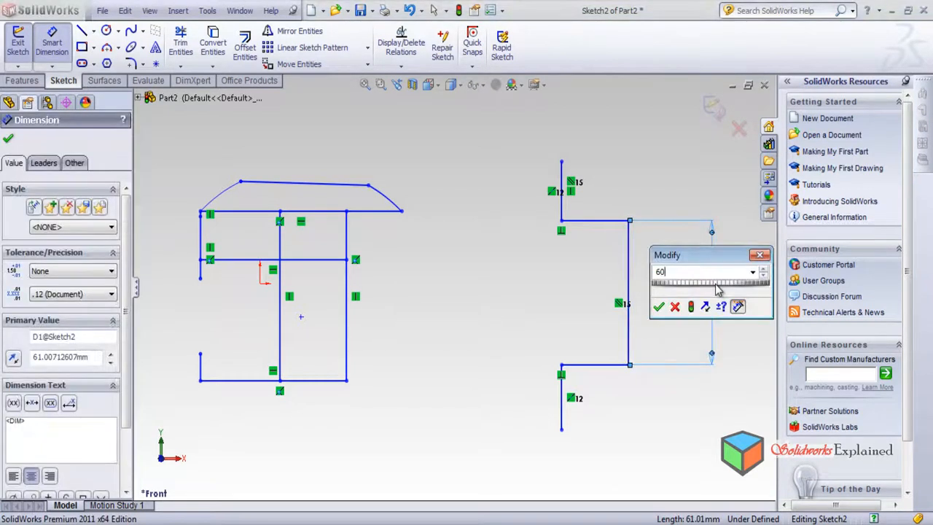
key(Return)
click(614, 223)
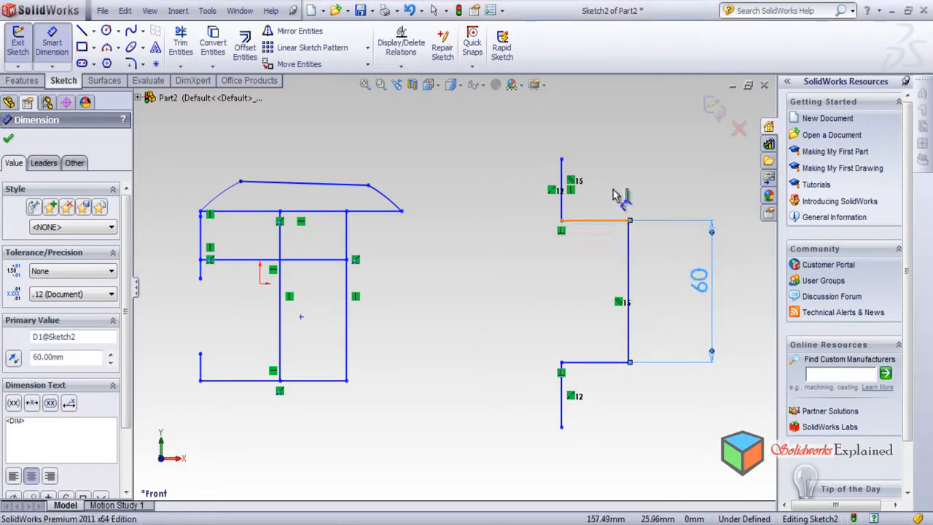
click(615, 193)
text(30)
key(Return)
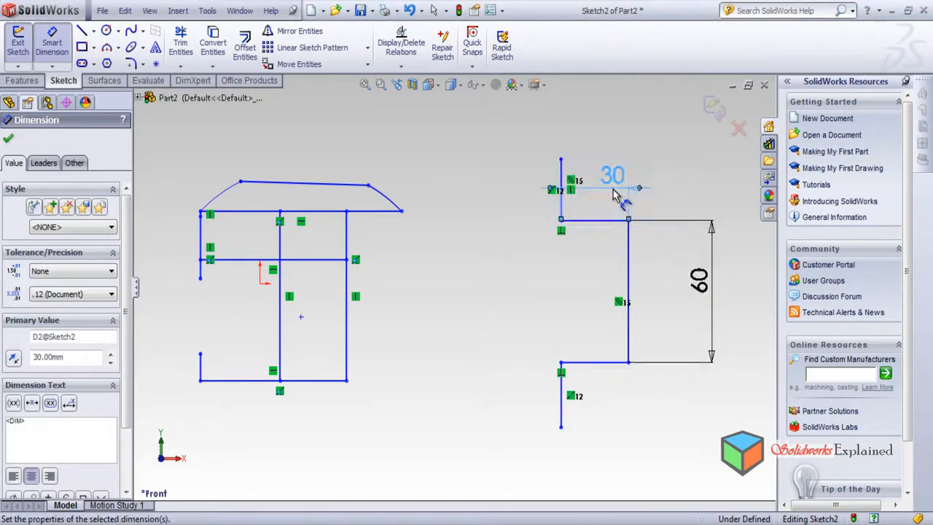
Try to add a length dimension to the jog's lower horizontal side.
click(599, 363)
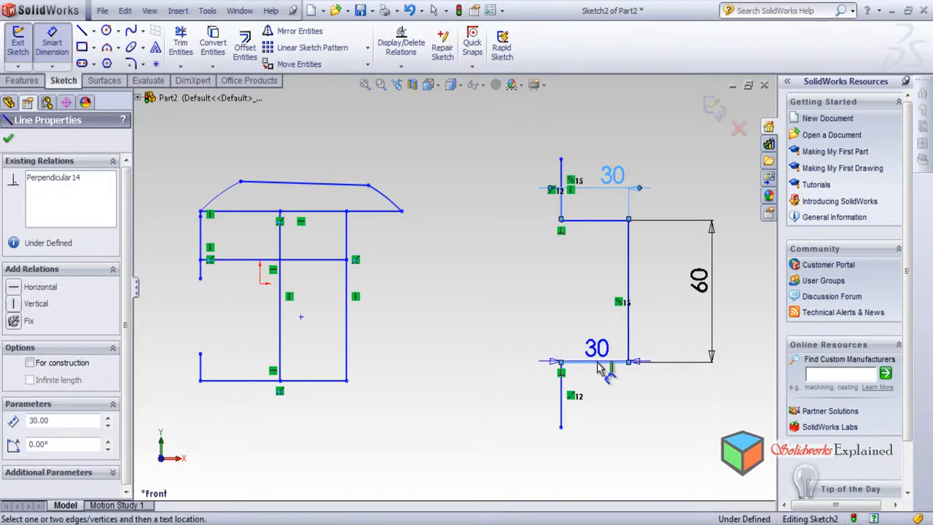
click(603, 394)
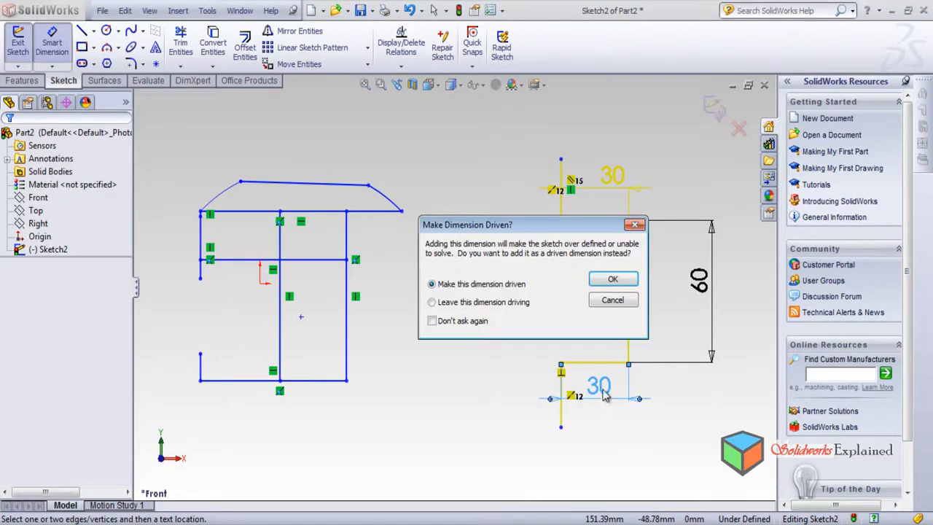
click(635, 224)
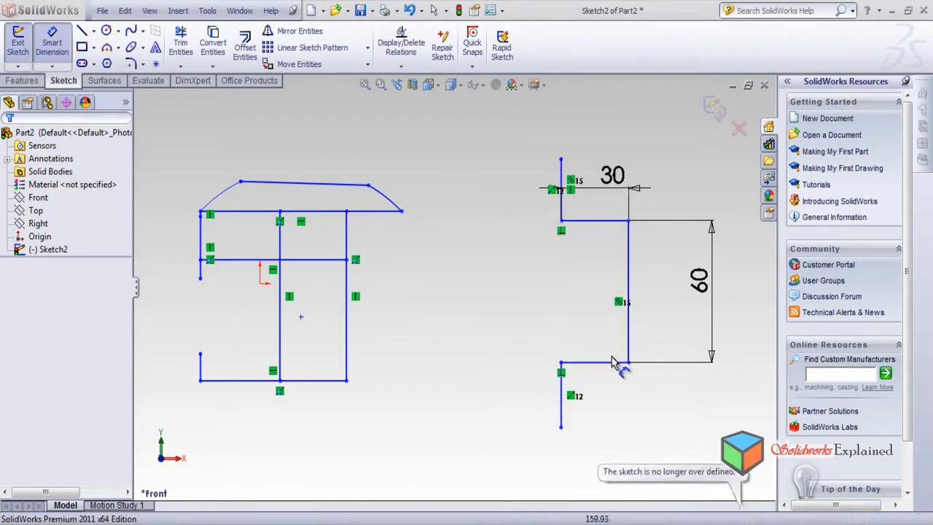
click(598, 395)
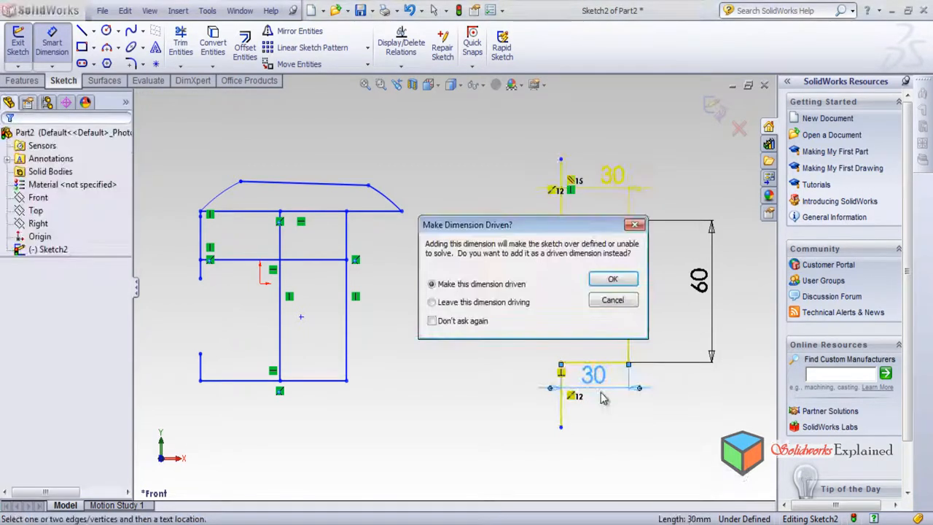
click(635, 225)
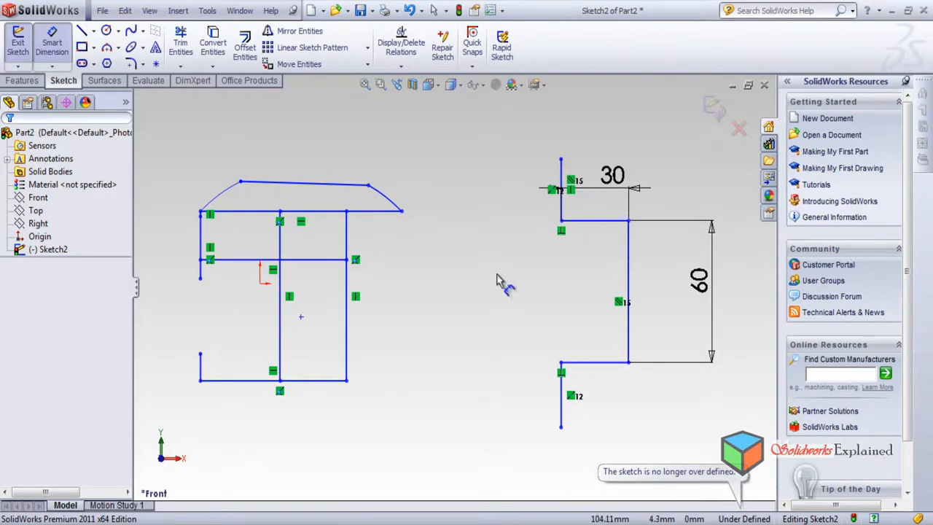
scroll(575, 269, up, 5)
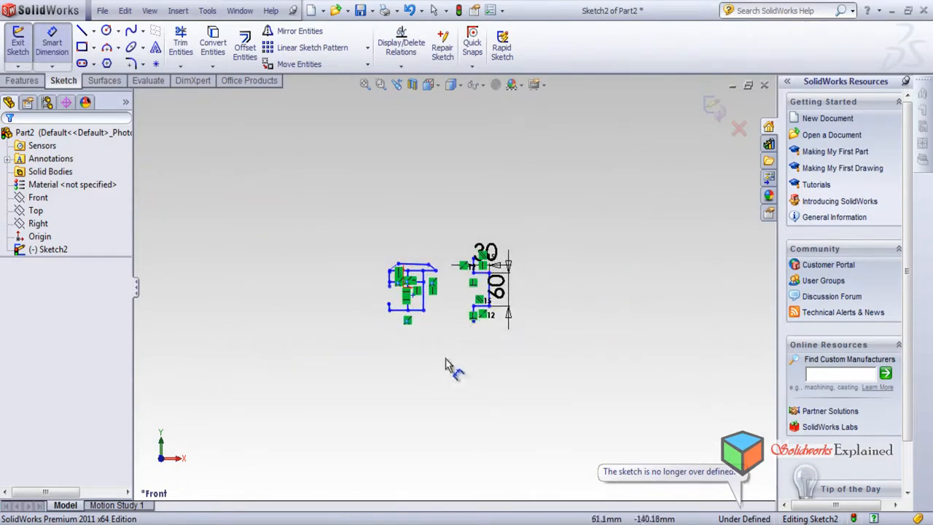
scroll(461, 337, down, 5)
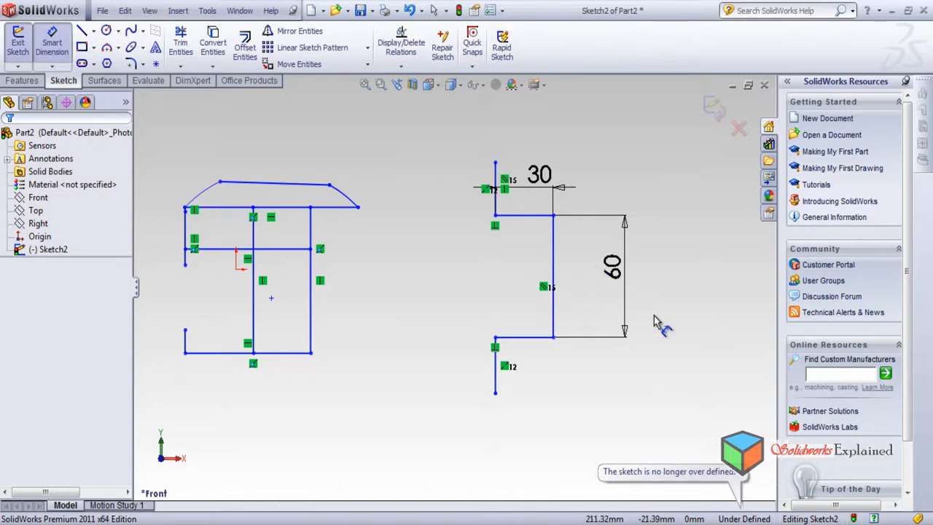
Sketch a jog-shaped chain of lines to the right of the dimensioned jog, with a 60 mm vertical side and a slanted last line.
scroll(637, 321, down, 2)
scroll(610, 292, up, 4)
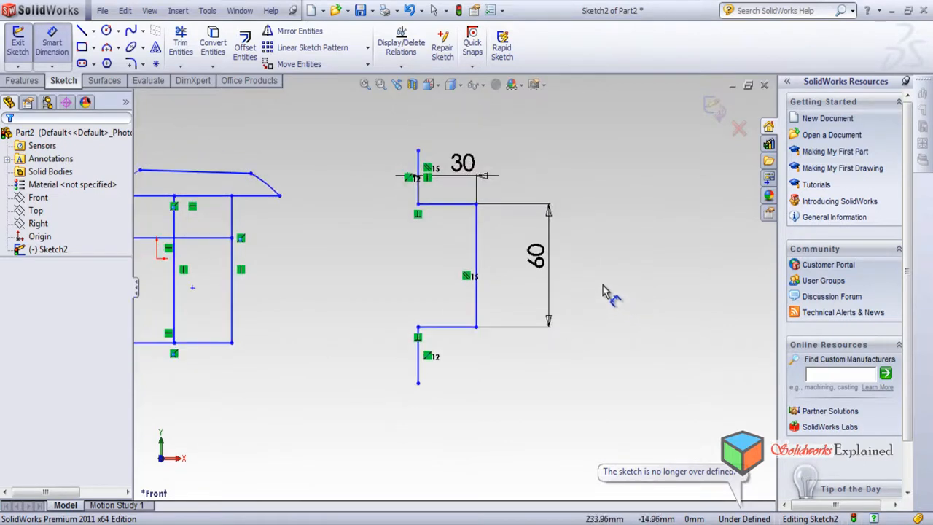
click(82, 31)
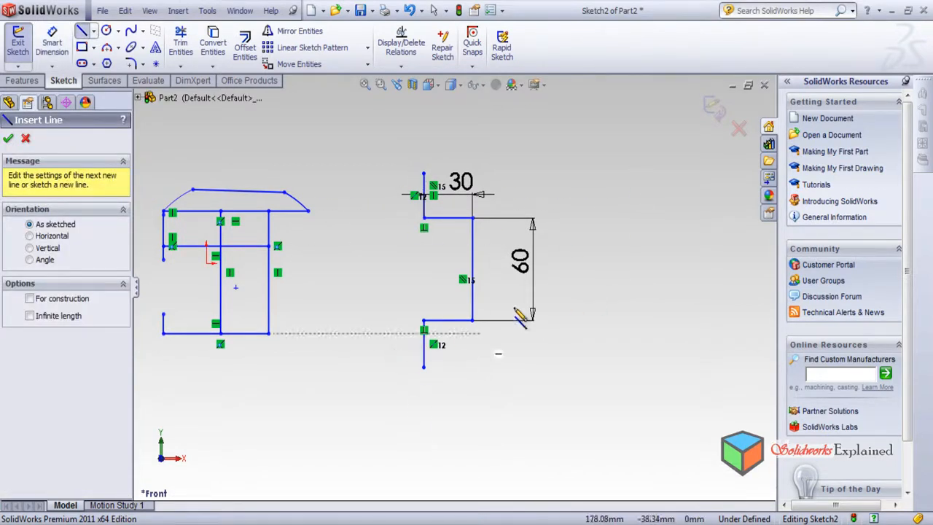
click(661, 164)
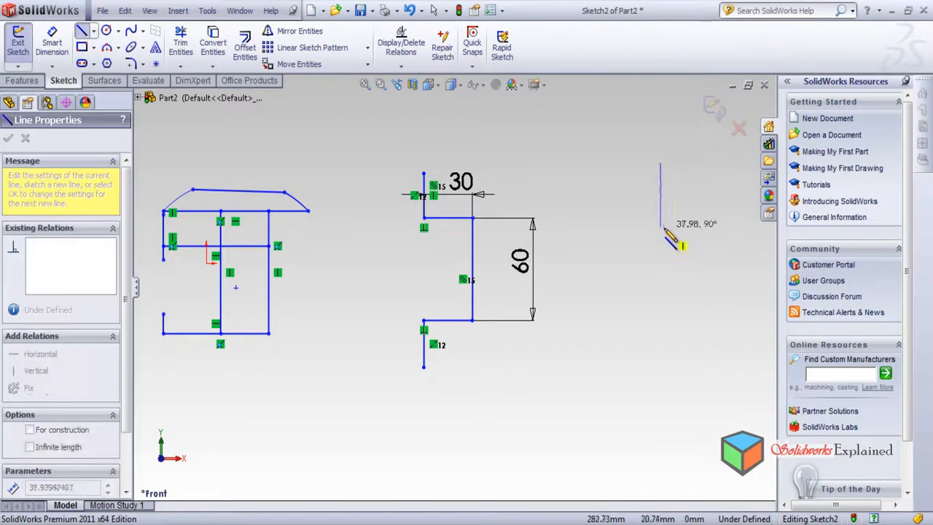
click(660, 217)
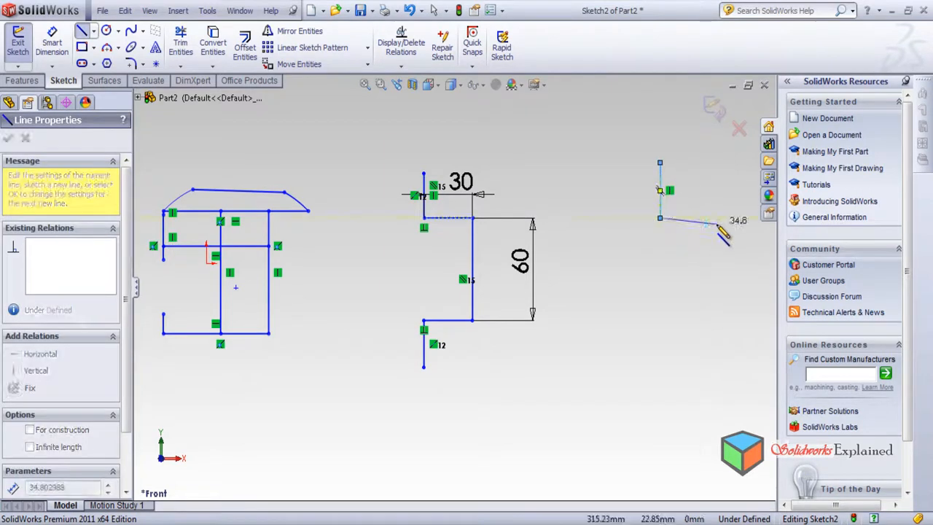
click(713, 217)
click(713, 319)
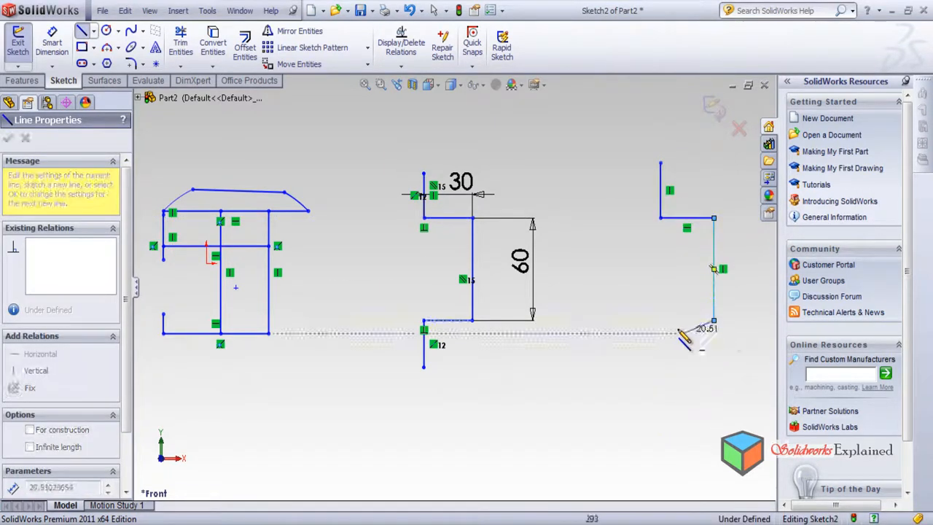
click(654, 320)
click(621, 319)
click(612, 436)
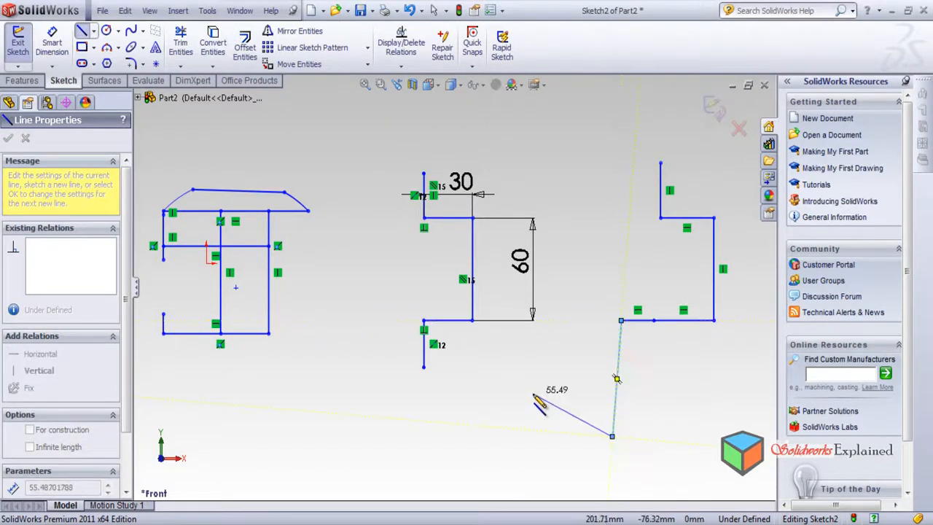
key(Escape)
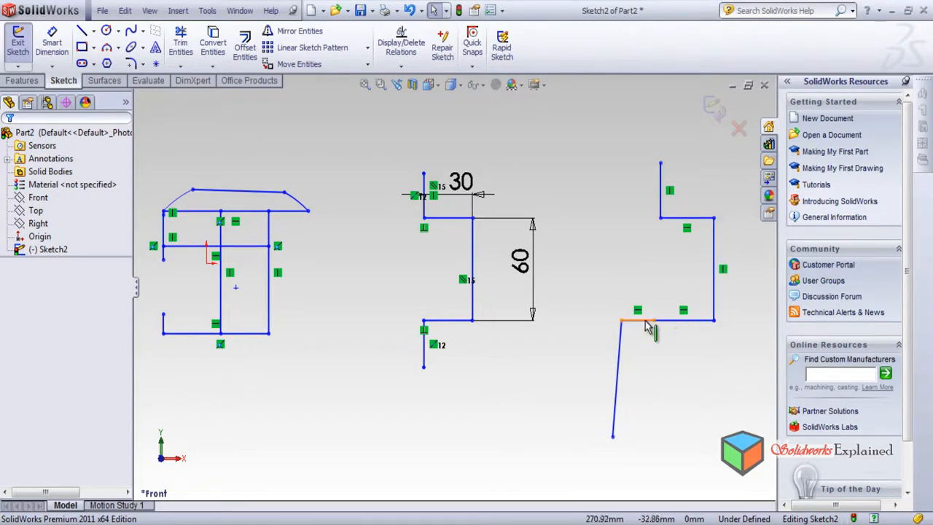
Add an Equal relation between the new chain's upper horizontal line and the lower horizontal line touching its 60 mm vertical side.
click(676, 219)
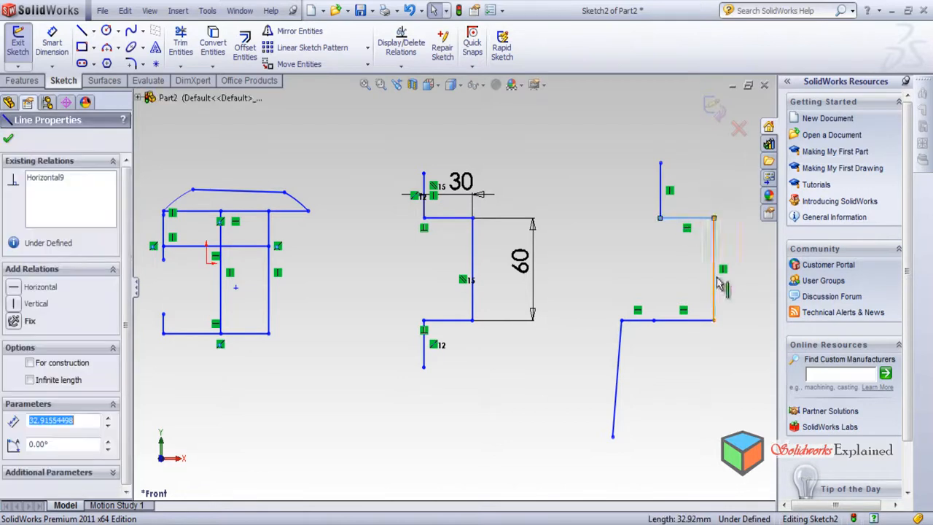
ctrl+click(671, 321)
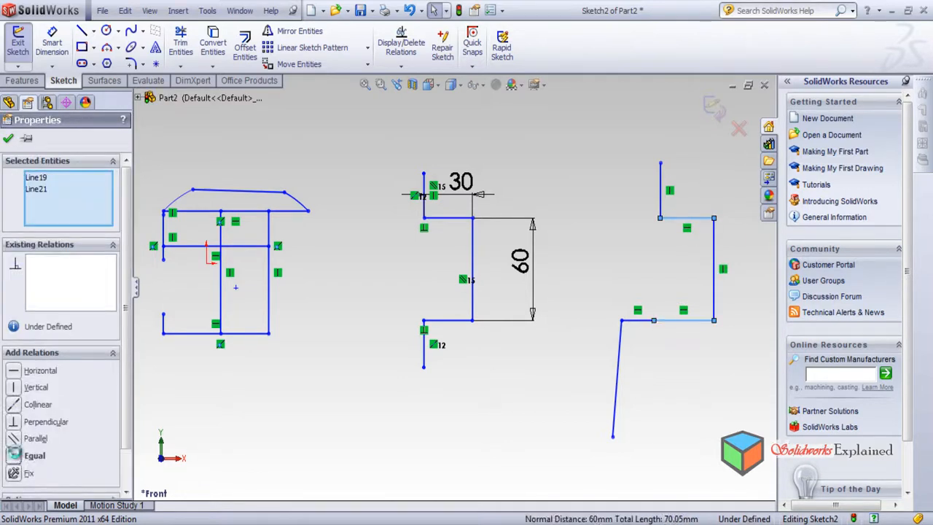
click(22, 456)
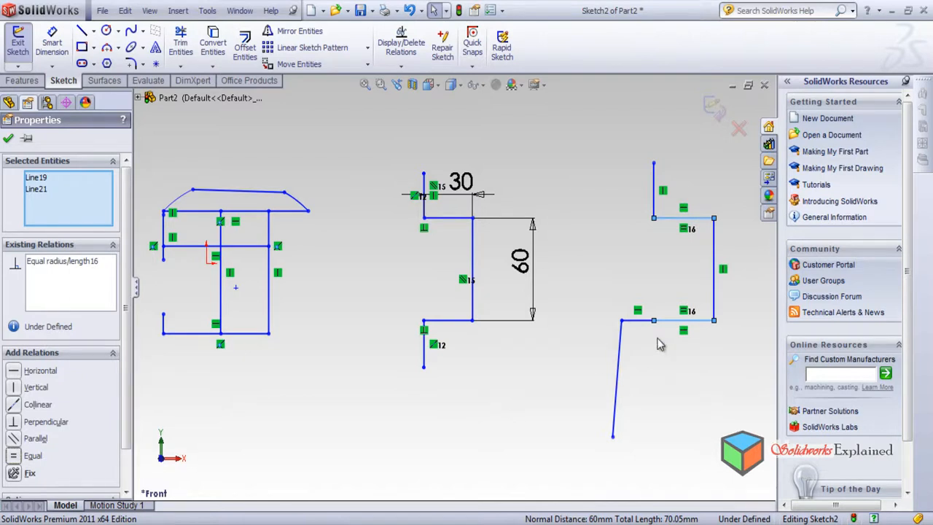
click(719, 400)
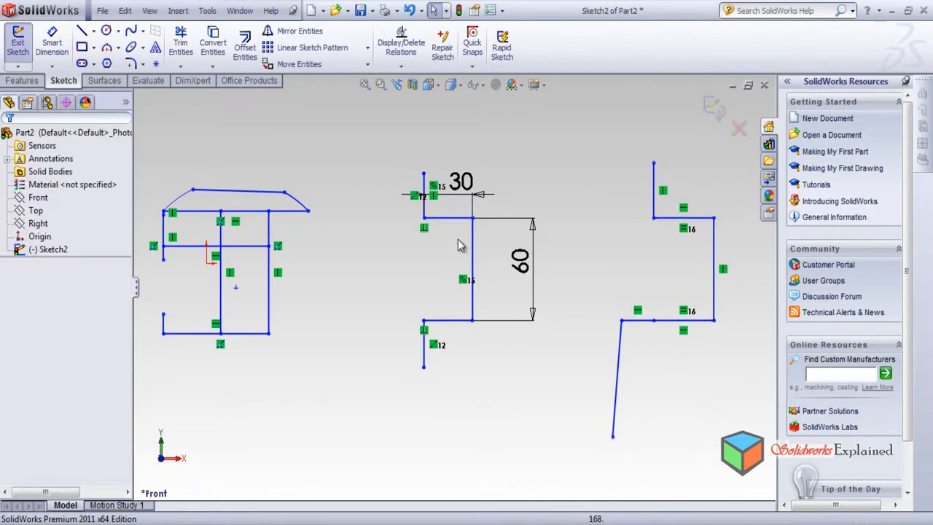
Sketch a corner rectangle about 207 mm high in the empty area below and to the left of the existing geometry.
scroll(514, 340, up, 6)
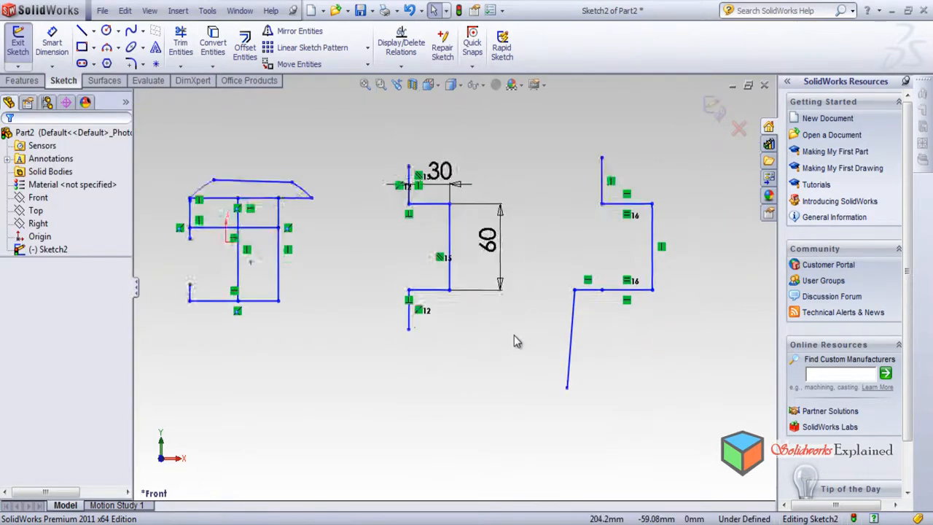
scroll(340, 400, up, 4)
scroll(323, 394, down, 4)
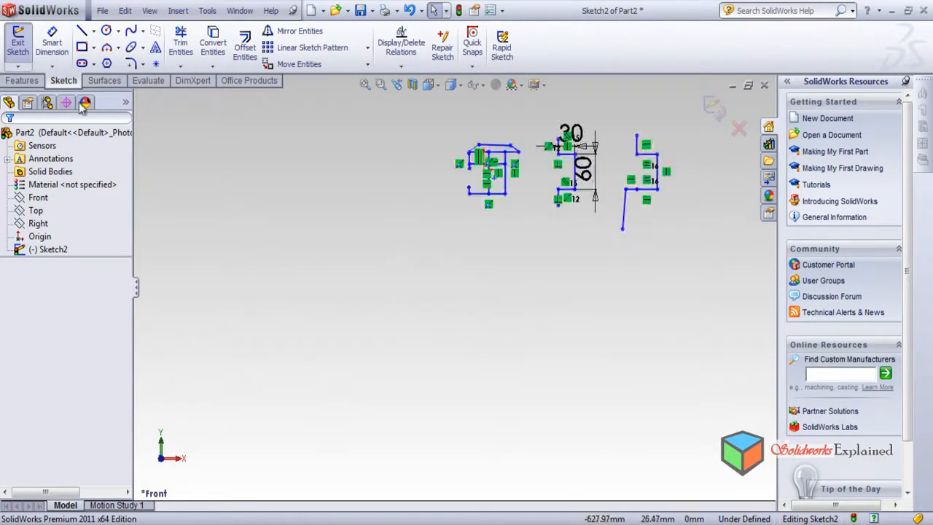
click(81, 46)
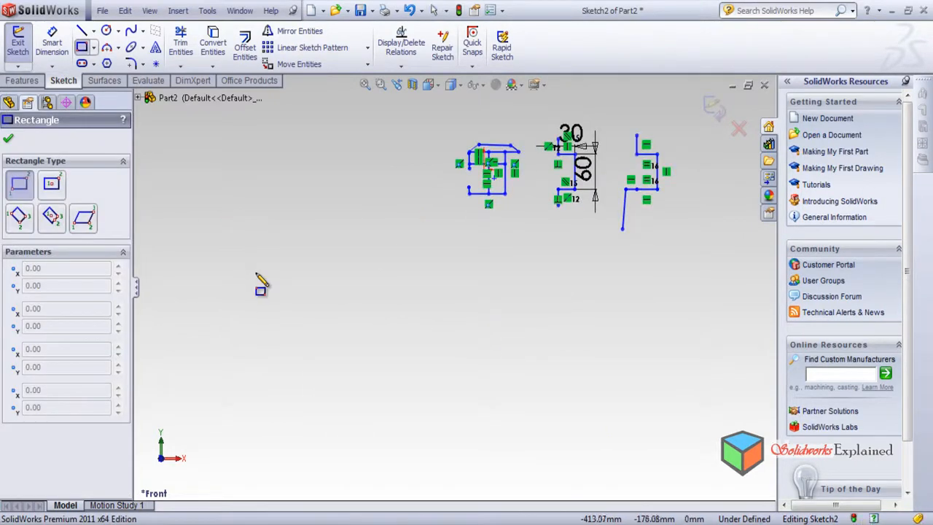
drag(256, 274, 392, 394)
click(391, 394)
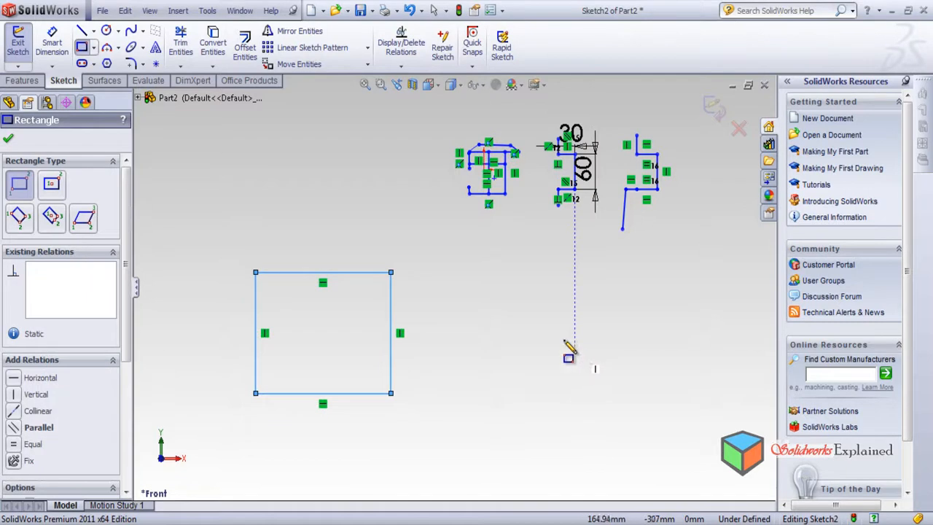
click(8, 140)
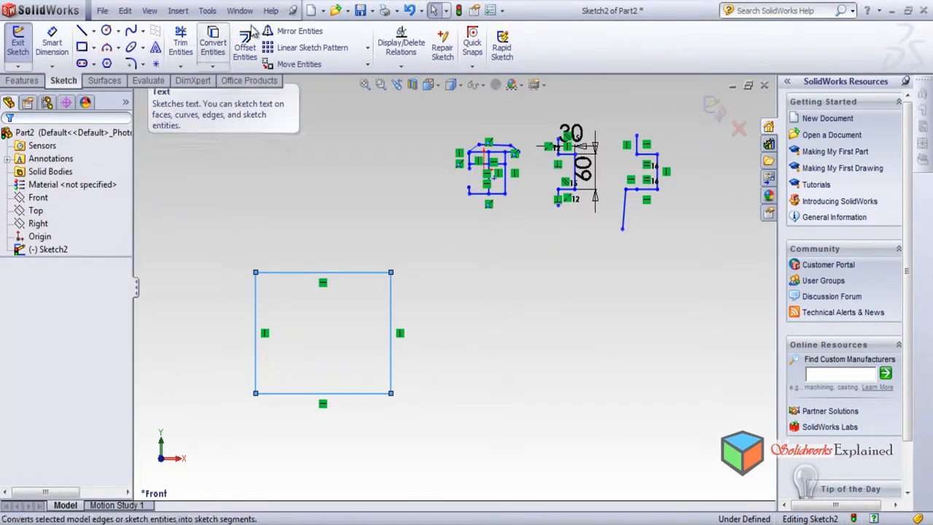
Add outward jogs to the rectangle's top and bottom edges with Jog Line, making the top one shallow and the bottom one deep.
click(210, 16)
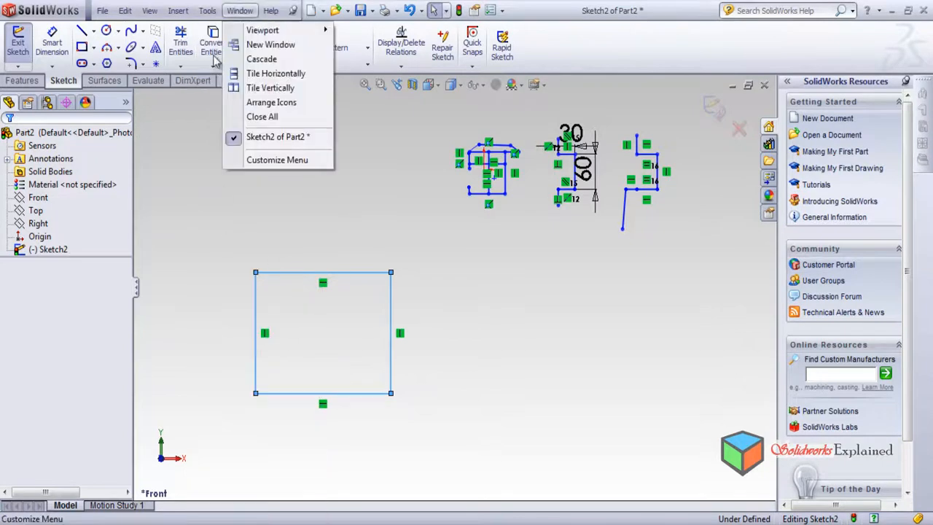
mouse_move(208, 13)
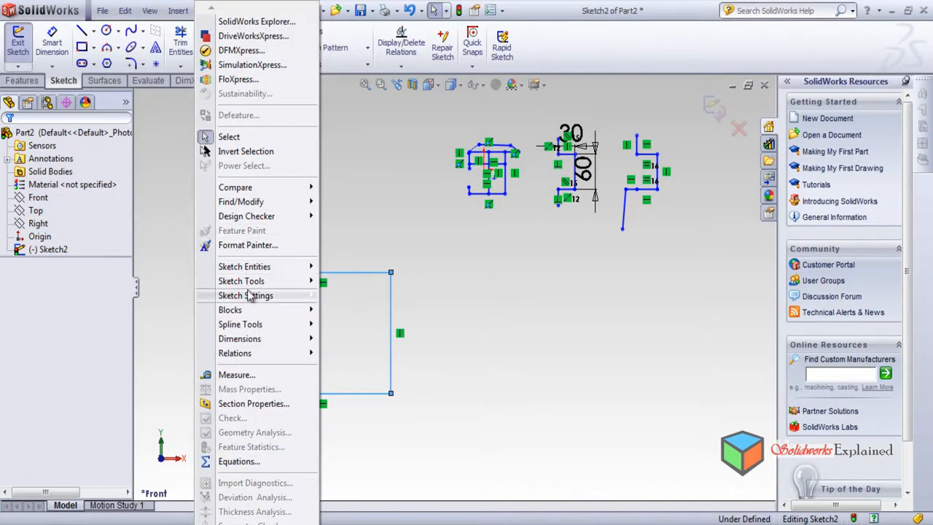
mouse_move(244, 281)
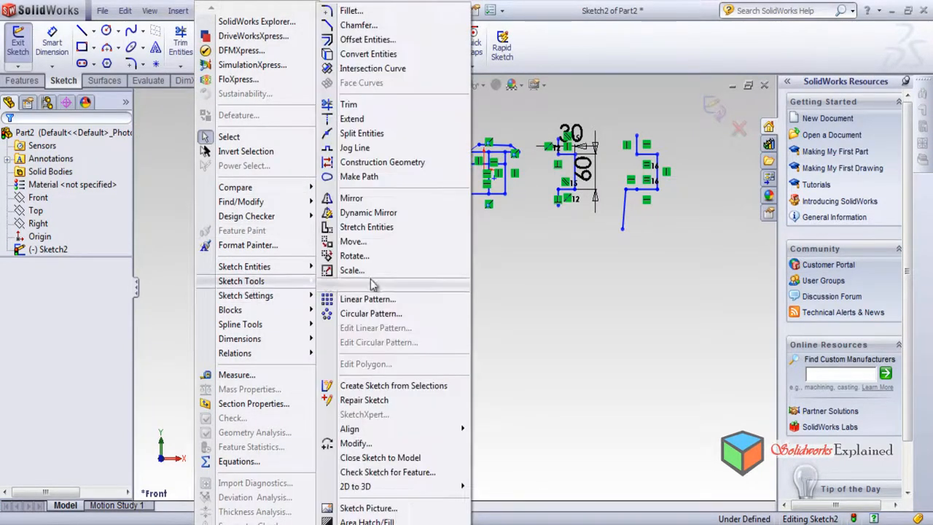
click(373, 148)
drag(284, 274, 359, 262)
mouse_move(286, 395)
mouse_down()
mouse_move(285, 429)
mouse_move(329, 468)
mouse_move(375, 470)
mouse_move(353, 495)
mouse_move(364, 490)
mouse_up()
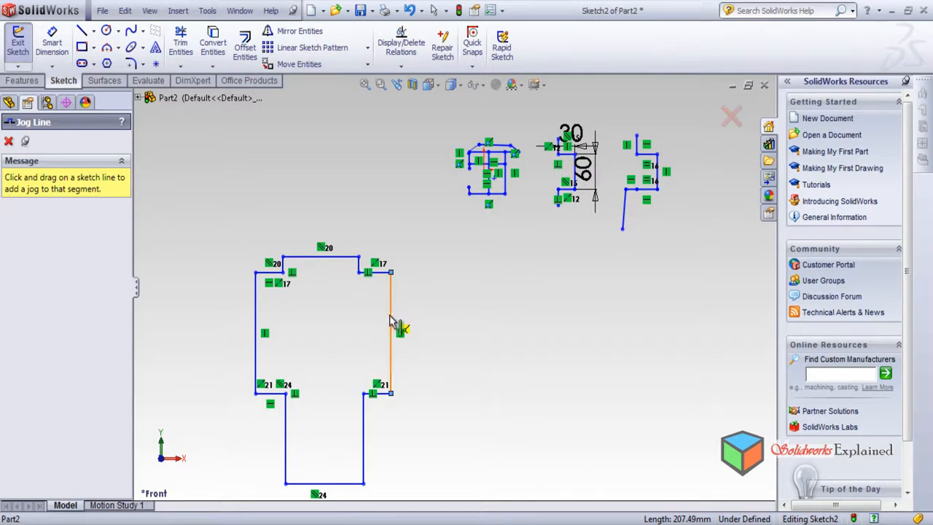
Add a small outward jog to the rectangle's right edge and a long narrow one to its left edge, ending Jog Line.
drag(398, 344, 397, 348)
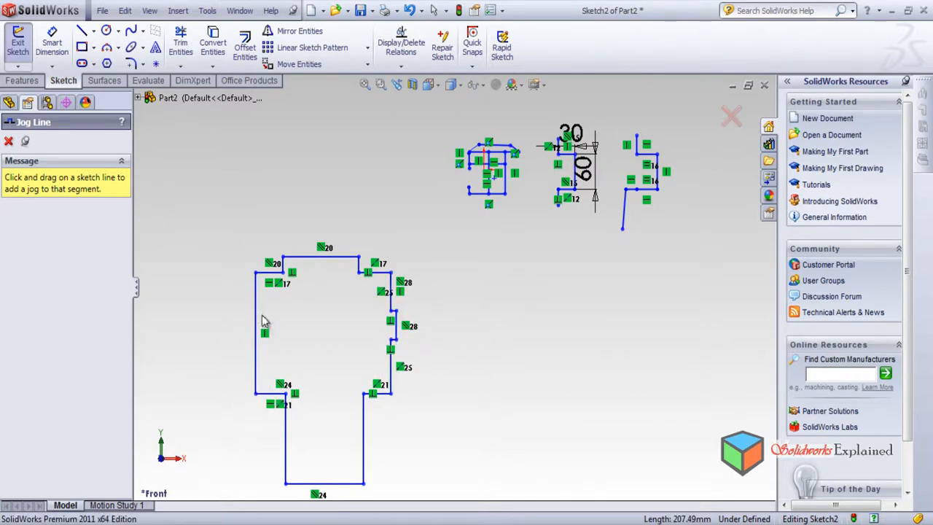
mouse_move(267, 323)
mouse_down()
mouse_move(245, 343)
mouse_move(167, 323)
mouse_move(146, 334)
mouse_up()
scroll(378, 384, down, 2)
scroll(381, 382, up, 3)
scroll(329, 390, down, 2)
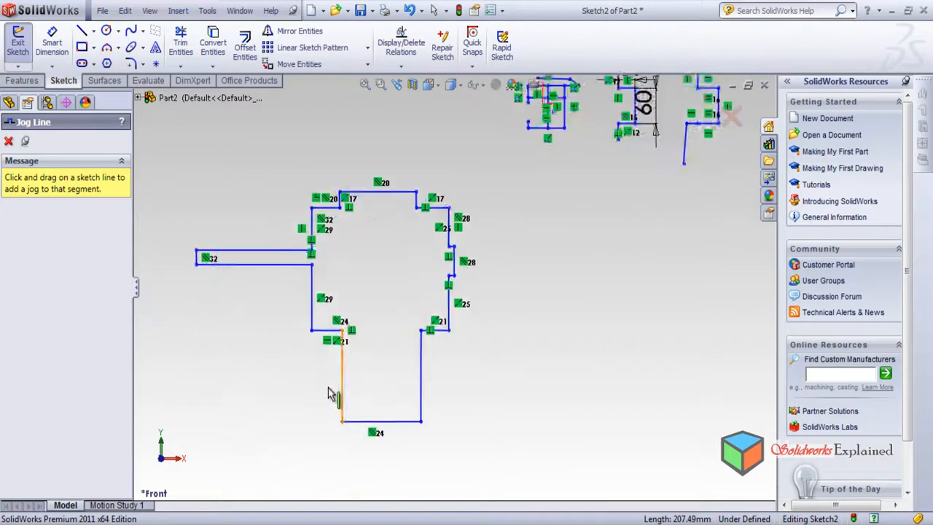
click(9, 141)
Examine the jogs on all four sides of the rectangle's outline.
scroll(419, 166, down, 2)
scroll(414, 185, up, 1)
scroll(413, 185, up, 1)
scroll(408, 181, down, 1)
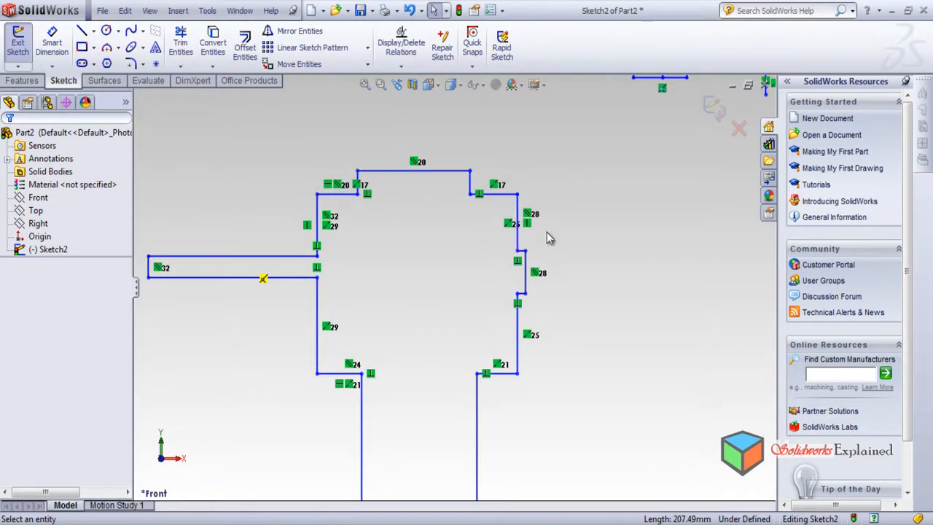
scroll(441, 408, down, 1)
scroll(279, 339, up, 2)
scroll(467, 287, down, 1)
scroll(465, 285, up, 1)
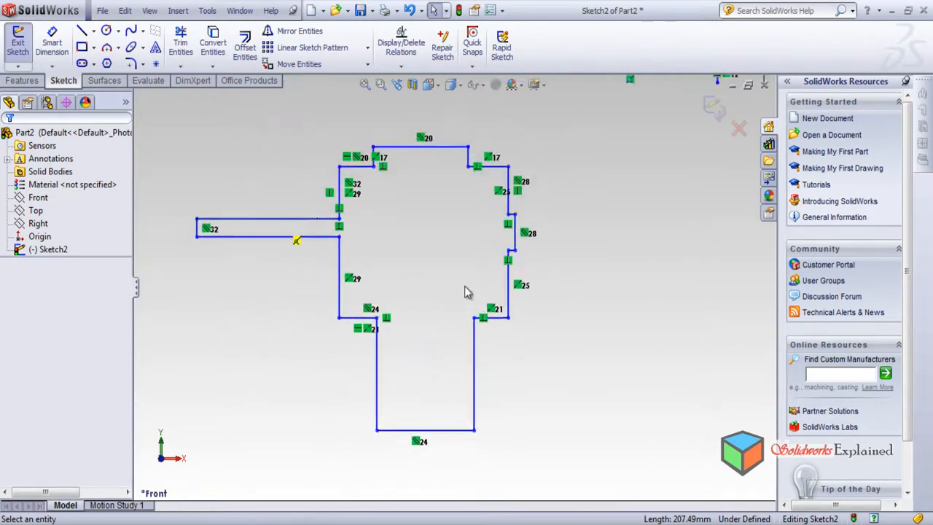
Sketch an open, irregular stepped chain of nine connected lines to the right of the jogged rectangle.
click(82, 32)
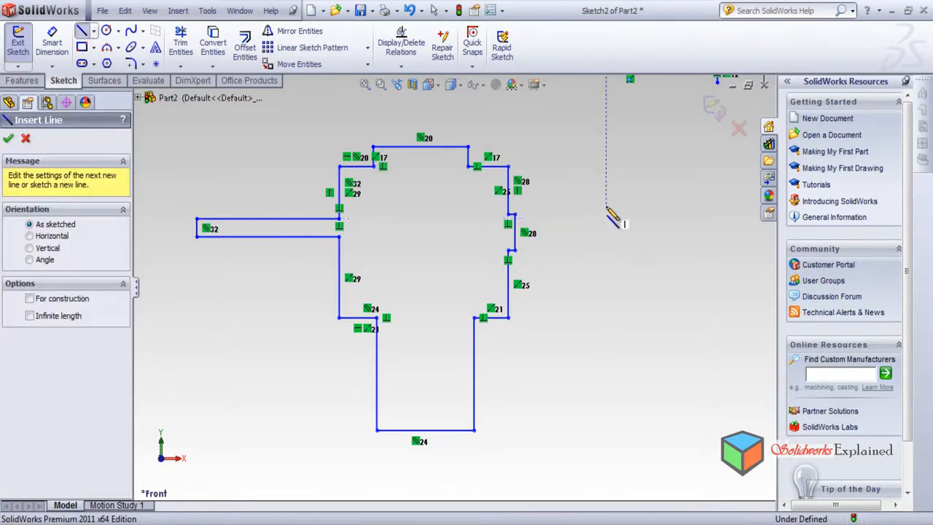
click(605, 192)
click(672, 192)
click(678, 206)
click(724, 215)
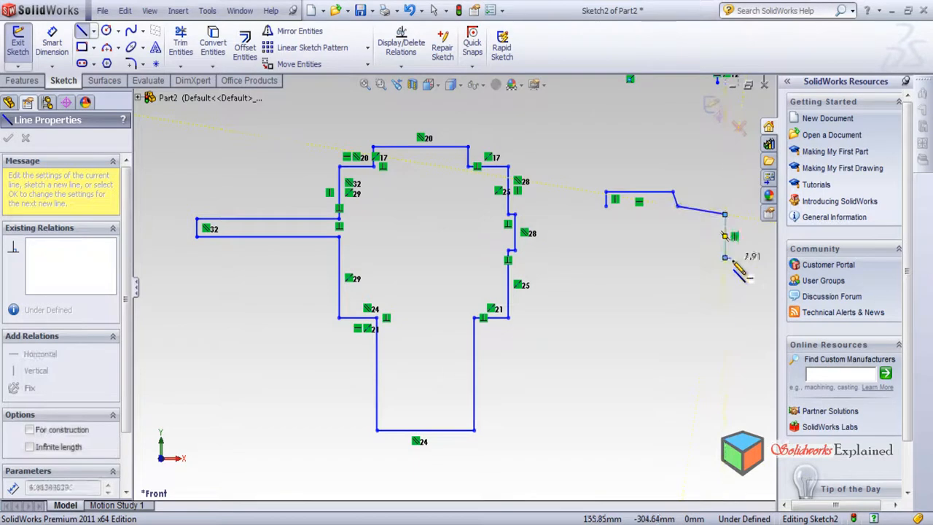
click(738, 258)
click(743, 305)
click(717, 324)
click(724, 406)
key(Escape)
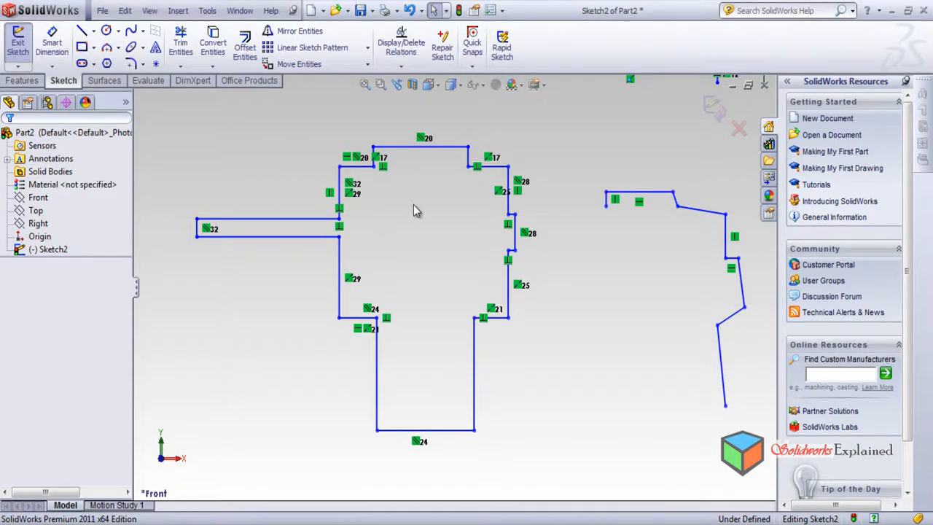
Exit Sketch2 and close Part2 without saving the changes.
click(714, 107)
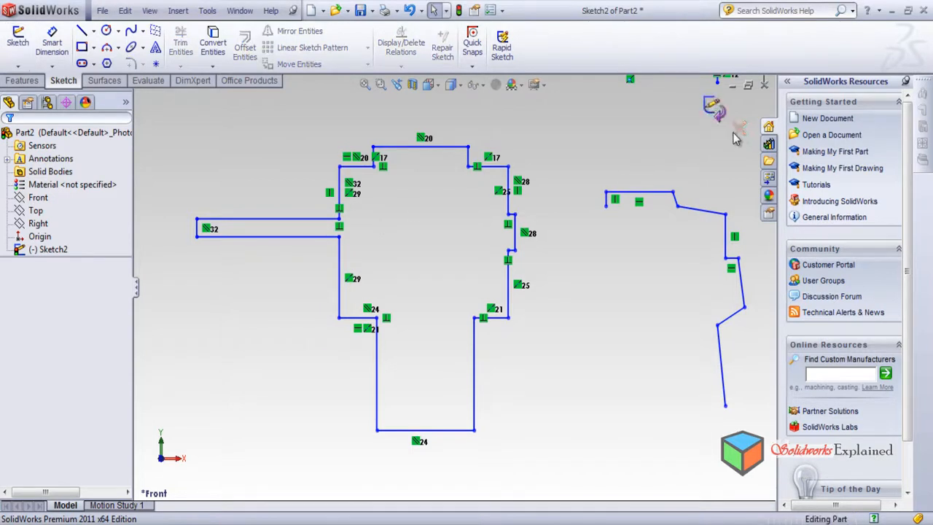
click(763, 86)
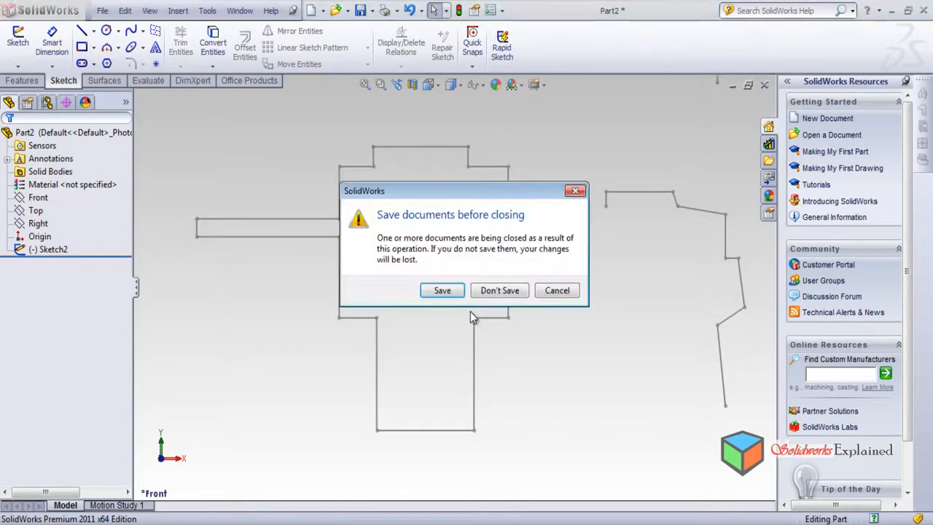
click(486, 290)
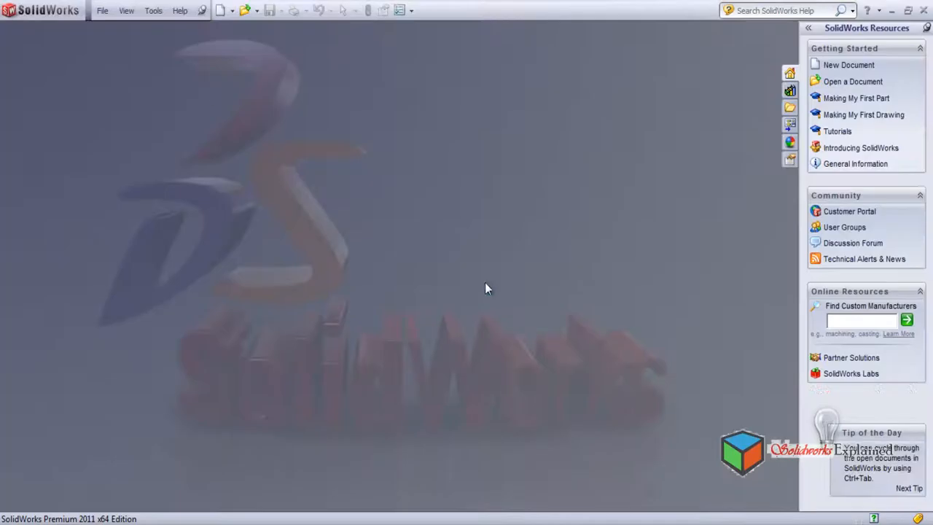
Create a new part document.
click(221, 11)
click(467, 468)
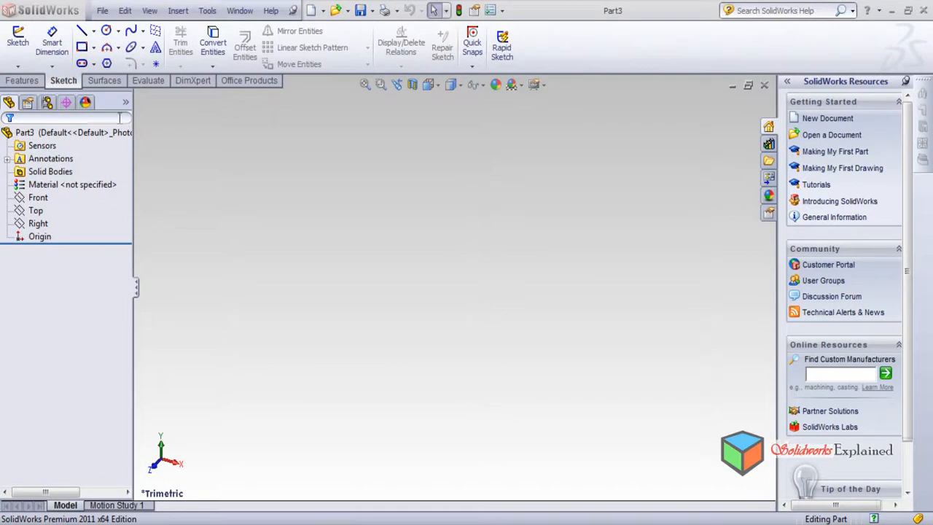
click(18, 36)
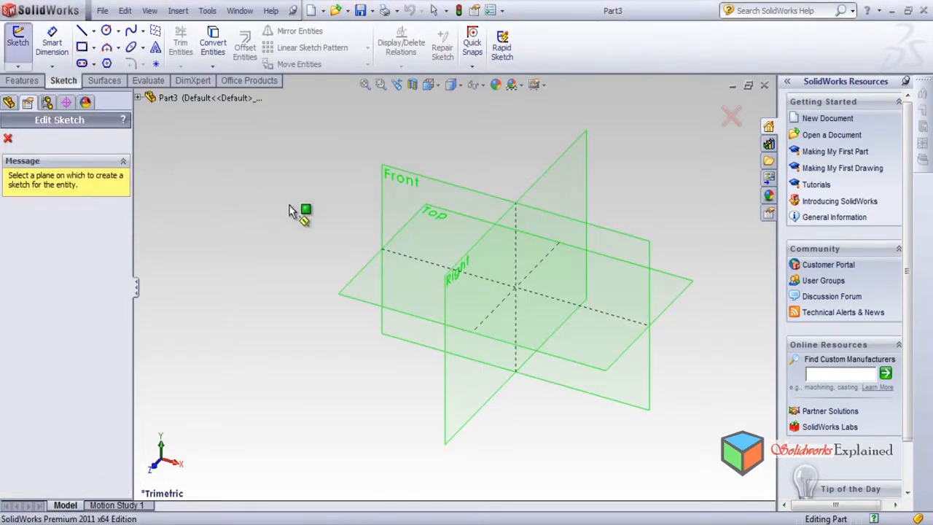
click(8, 138)
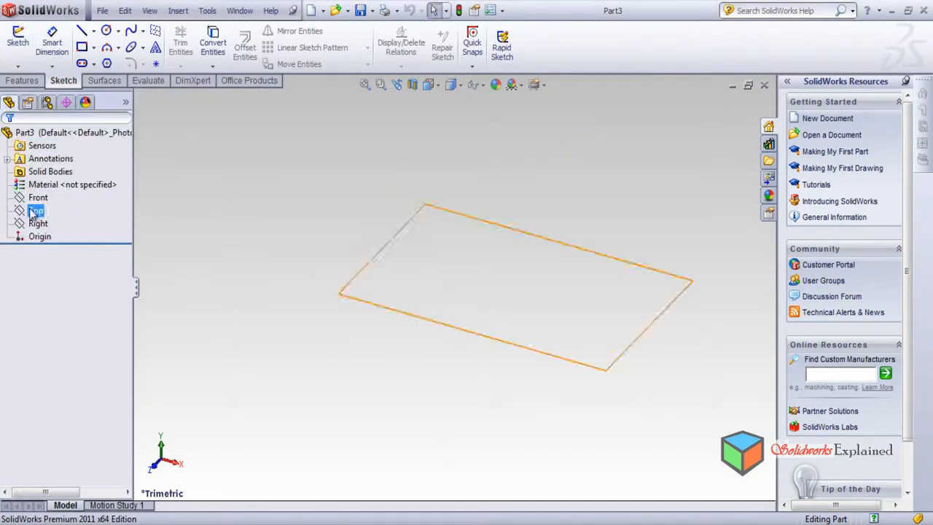
Sketch a corner rectangle about 116 by 83 mm around the origin on the Front plane.
click(38, 198)
click(93, 187)
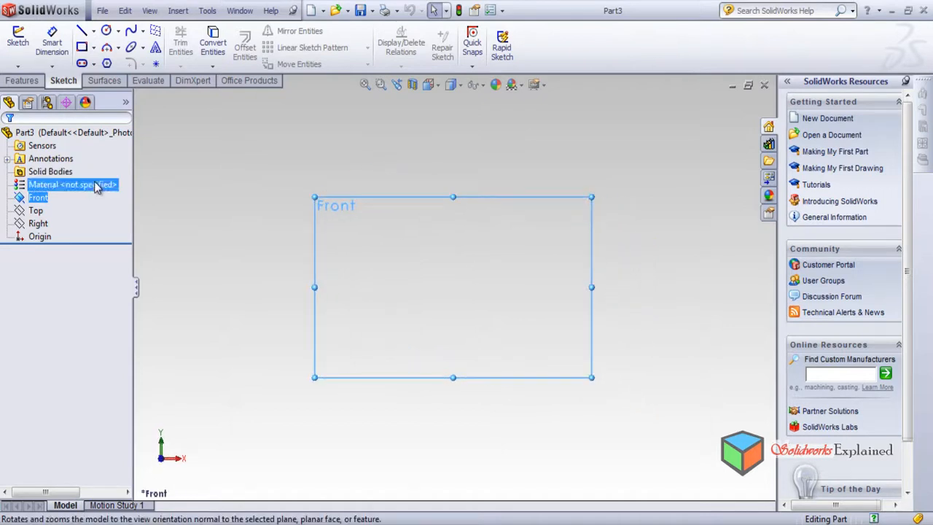
click(82, 47)
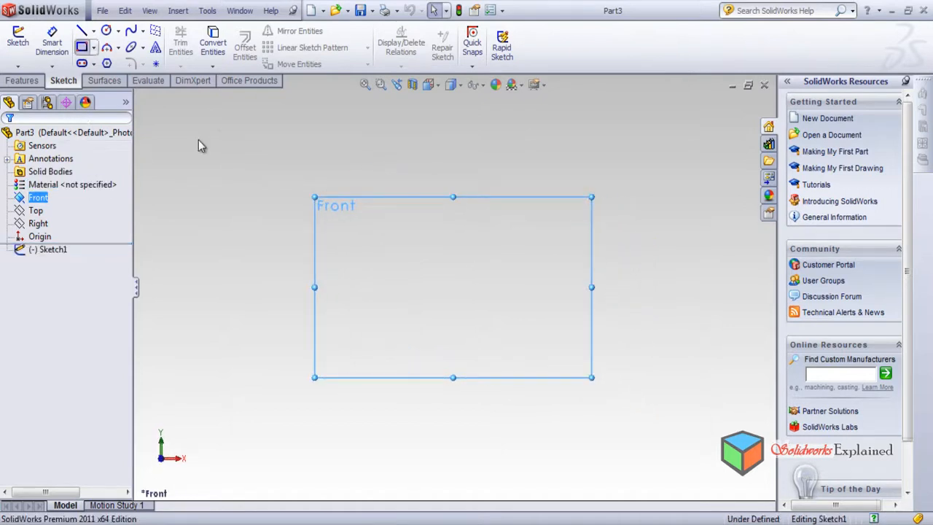
click(365, 225)
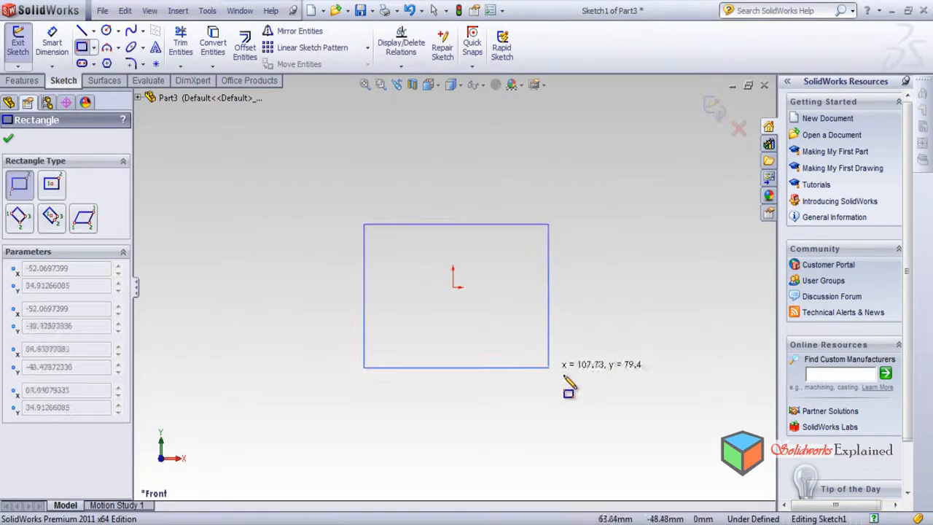
click(563, 374)
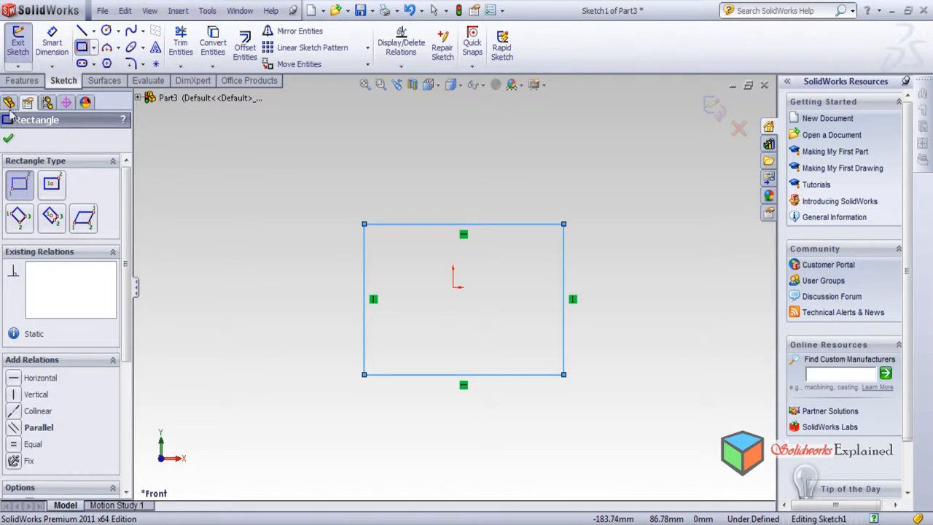
Extrude the rectangle as a blind boss 10 mm deep.
click(23, 79)
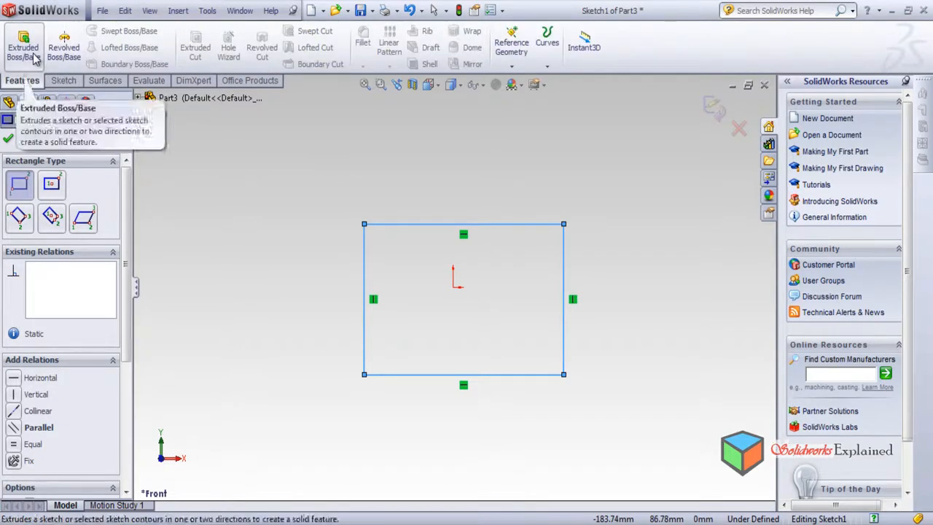
click(29, 52)
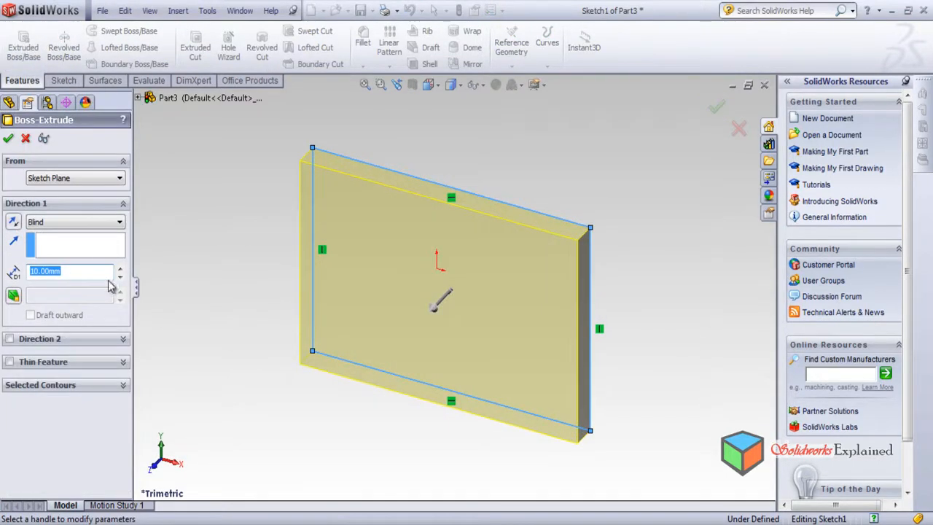
click(9, 139)
middle_drag(291, 281, 438, 247)
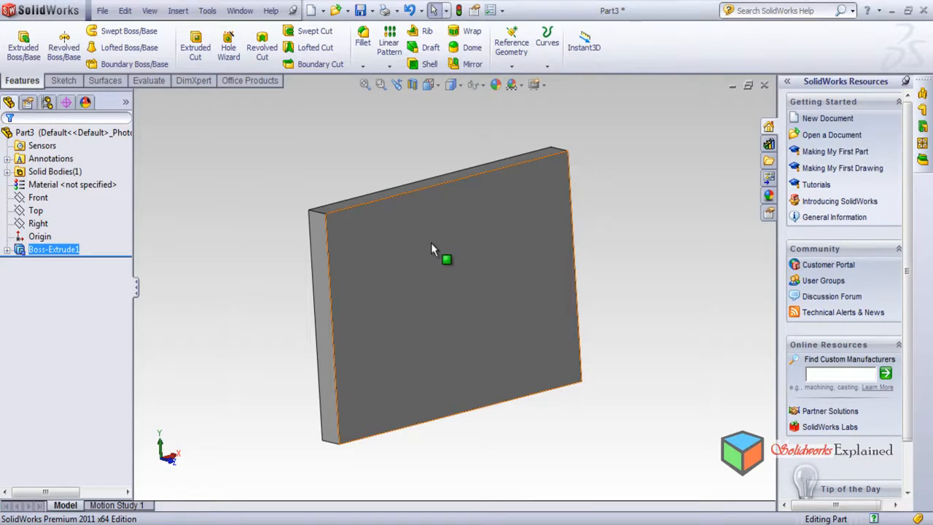
middle_drag(304, 282, 190, 232)
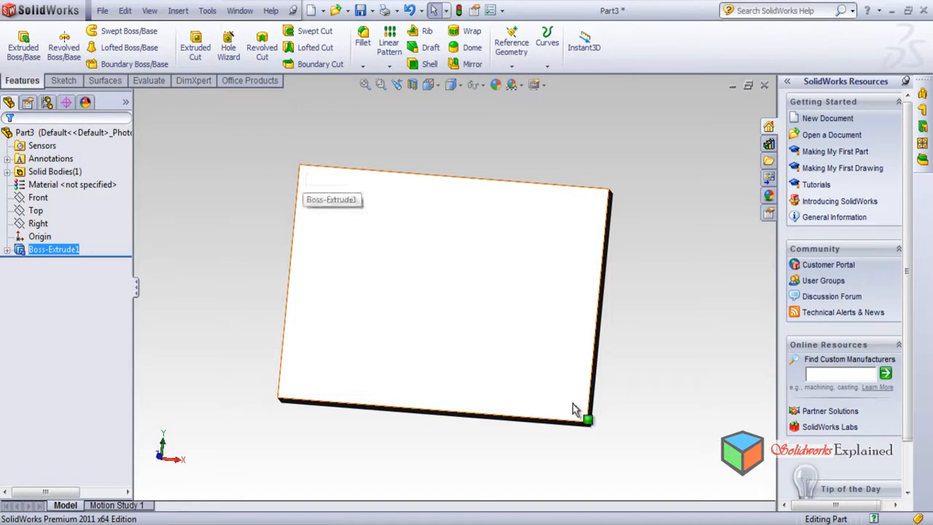
Reopen the extrusion's rectangle sketch for editing and view it normal to its plane.
click(7, 250)
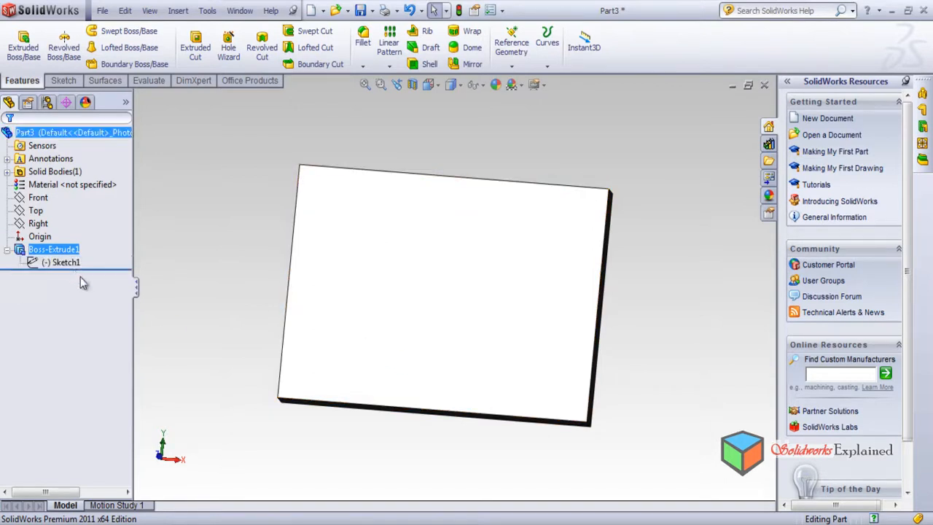
click(67, 262)
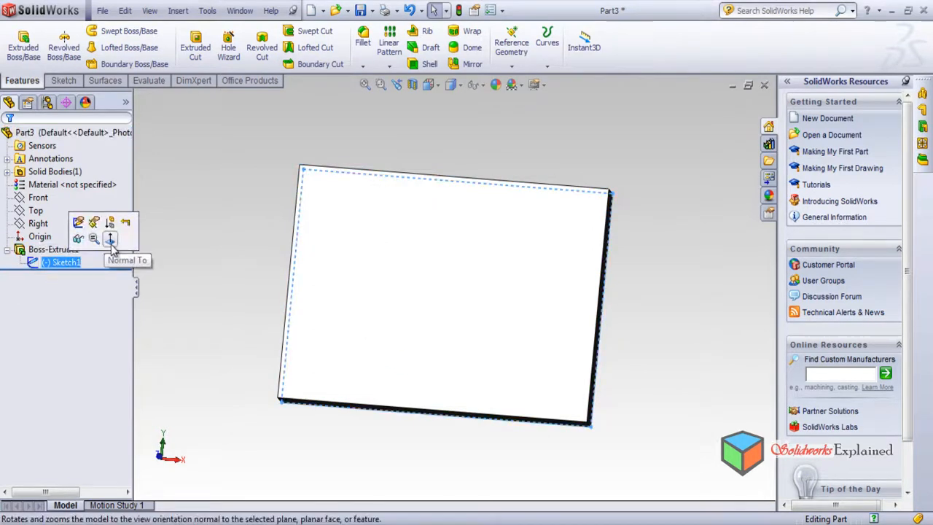
click(78, 221)
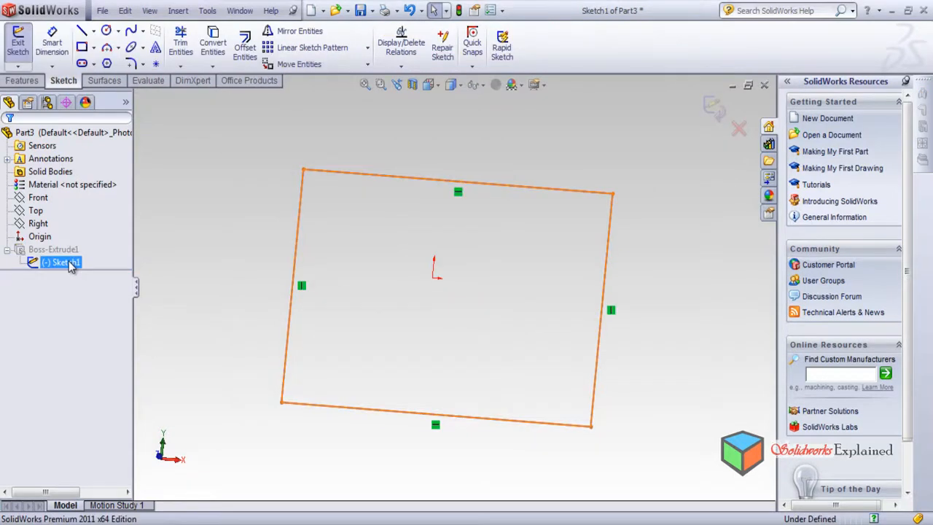
click(71, 264)
click(113, 242)
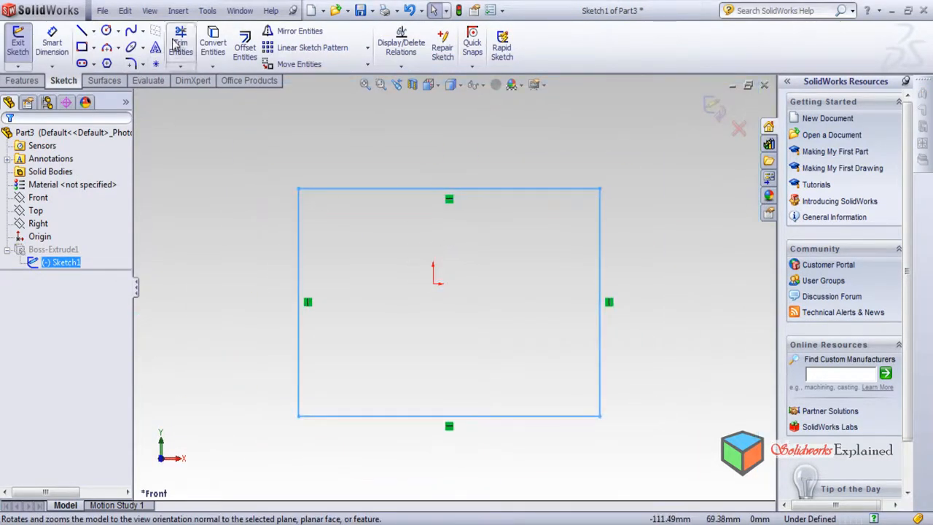
click(289, 148)
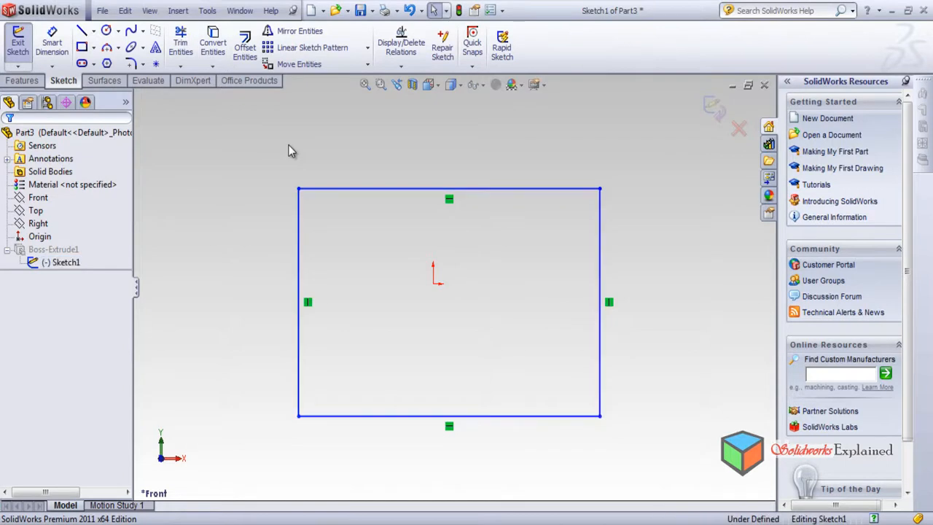
Try to convert the rectangle's upper line with the Construction Geometry tool, and leave the sketch.
click(206, 11)
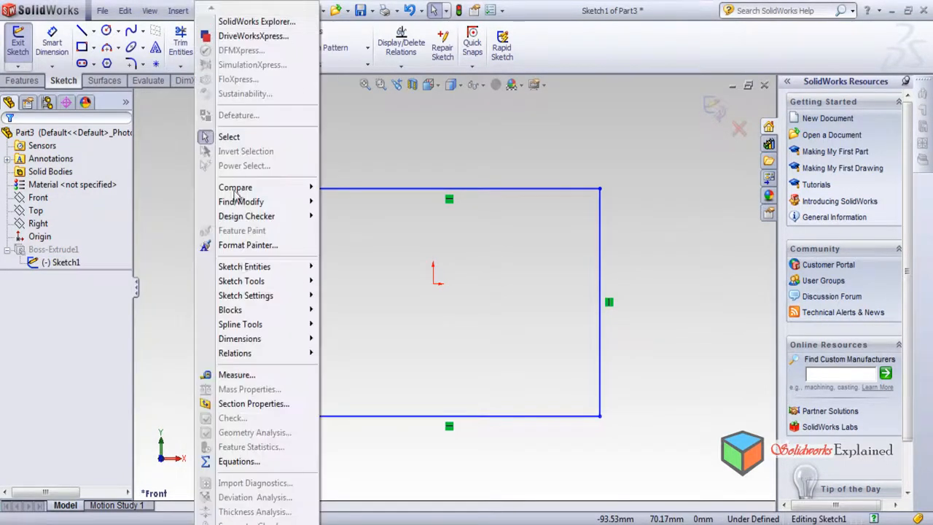
mouse_move(243, 286)
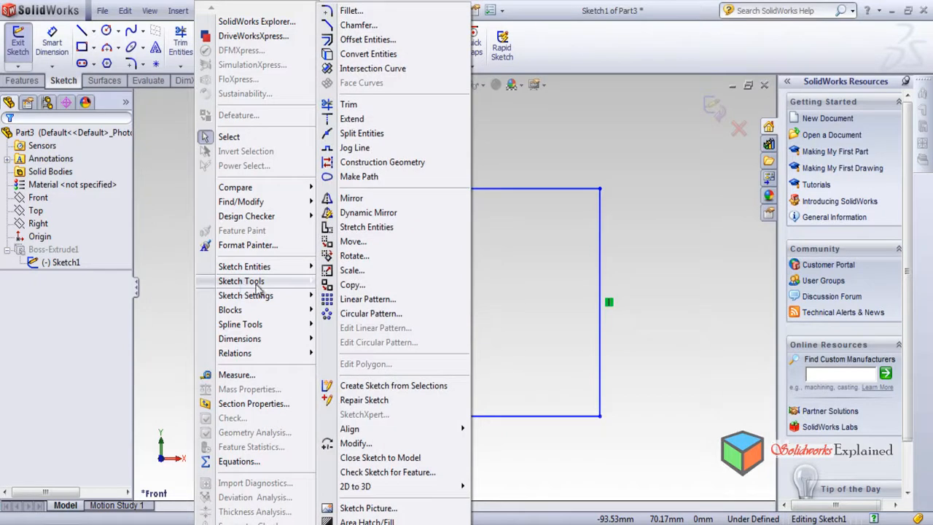
click(360, 167)
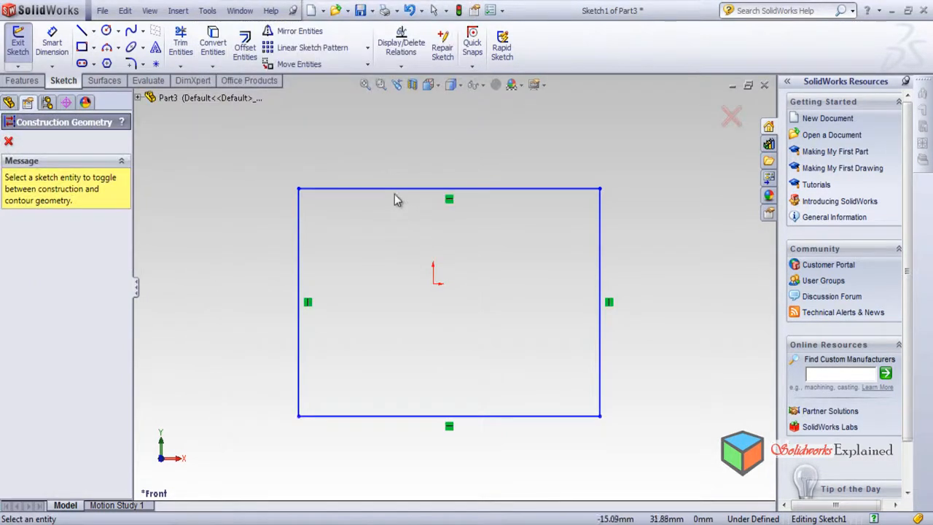
click(394, 190)
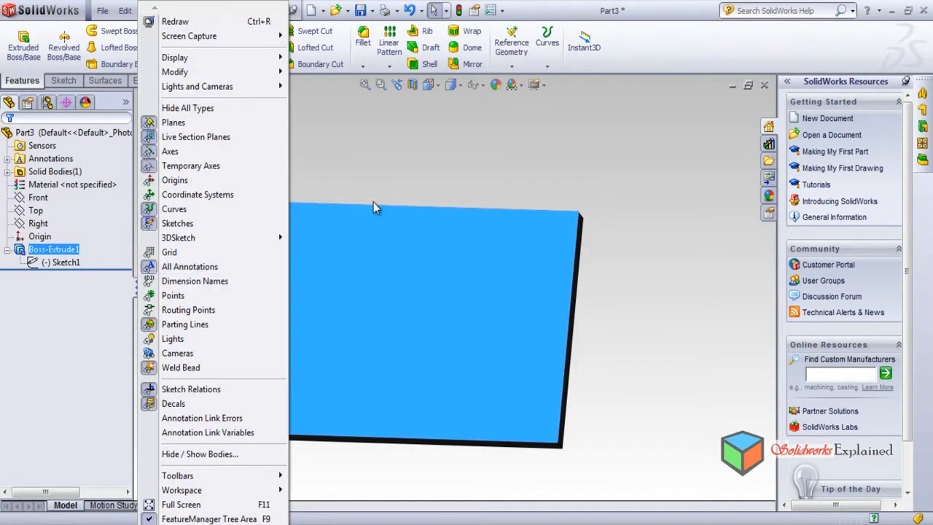
click(404, 287)
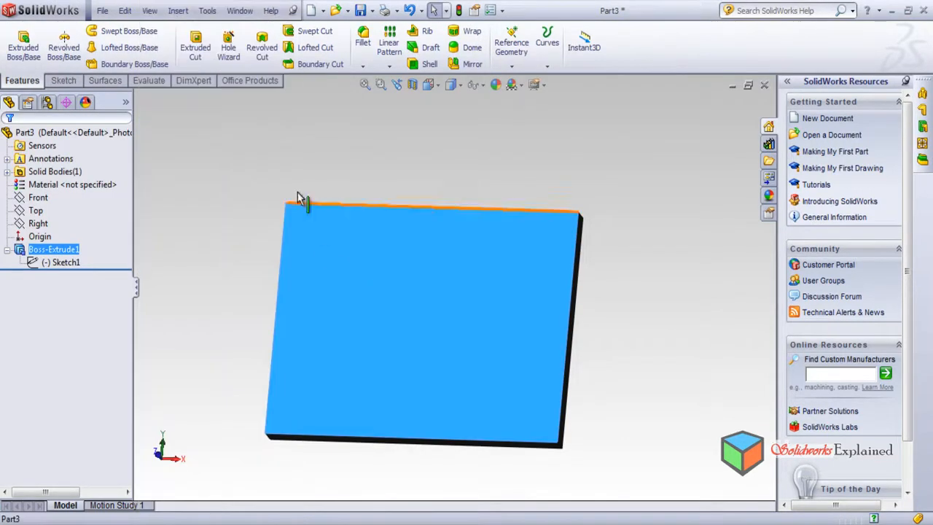
click(286, 172)
middle_drag(286, 173, 265, 351)
click(104, 185)
click(64, 262)
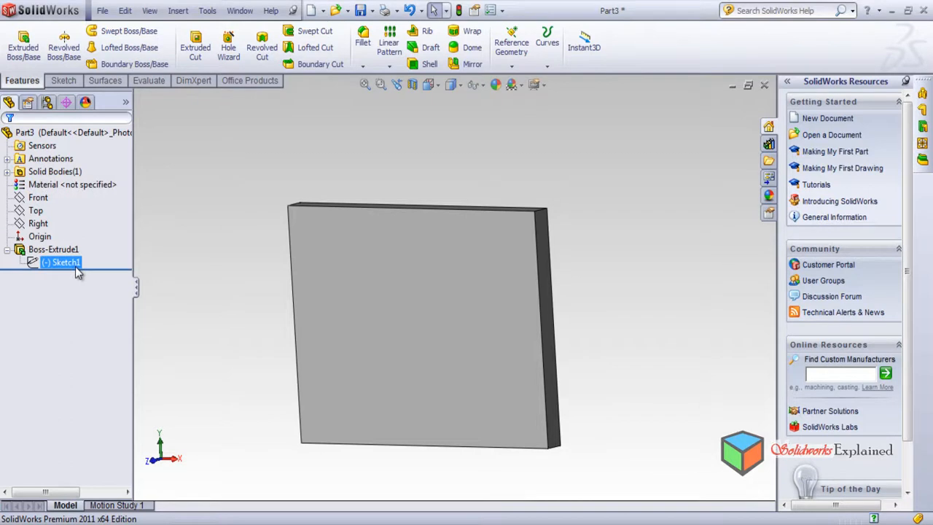
click(186, 216)
mouse_move(185, 217)
middle_down()
mouse_move(358, 183)
mouse_move(346, 236)
mouse_move(249, 229)
mouse_move(215, 188)
middle_up()
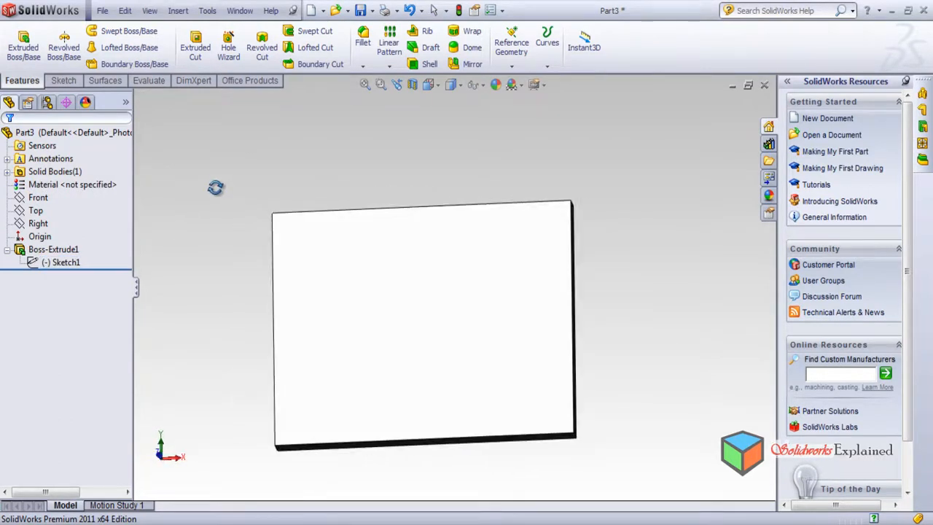
Sketch a horizontal line about 61 mm long on the block's front face, starting on its left edge above the middle.
click(62, 264)
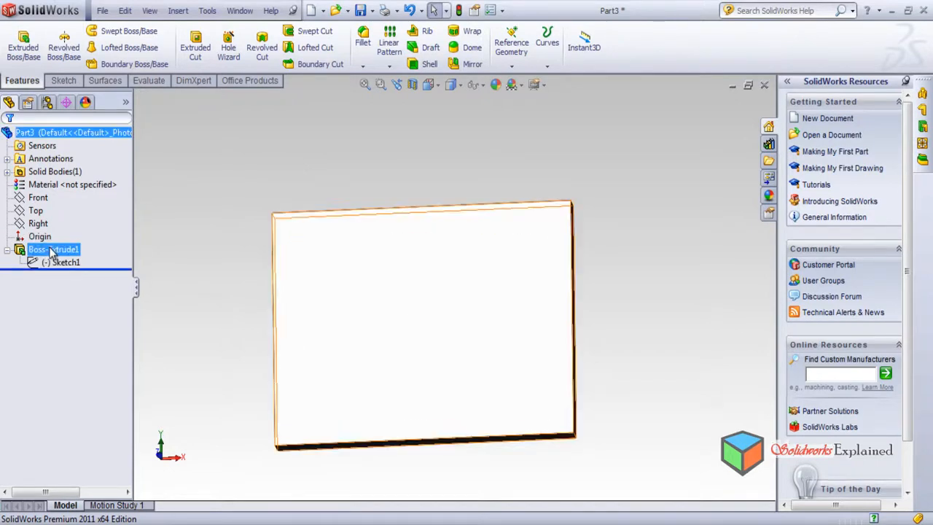
click(53, 249)
click(91, 225)
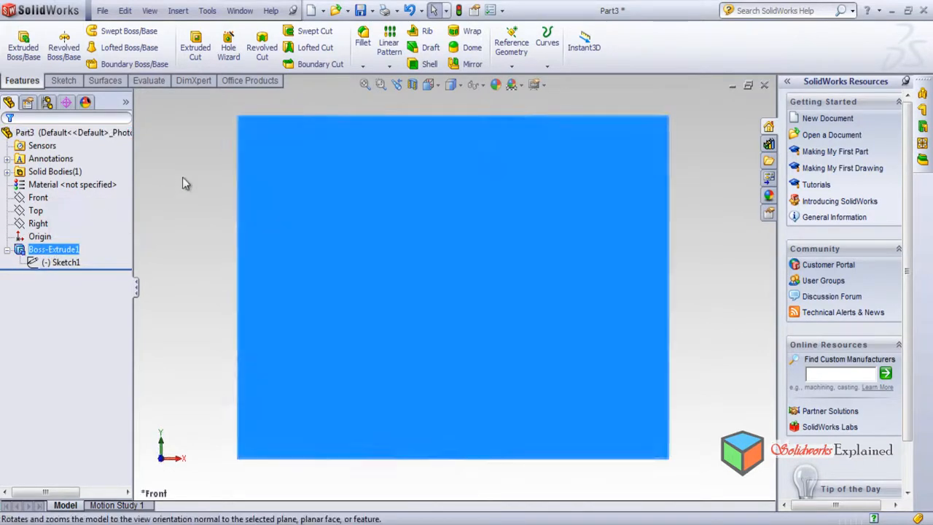
click(204, 175)
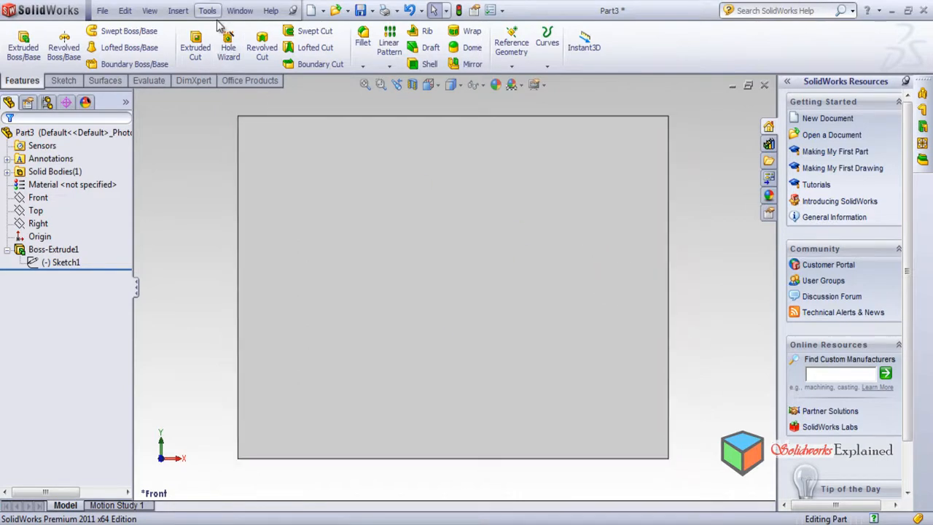
click(64, 81)
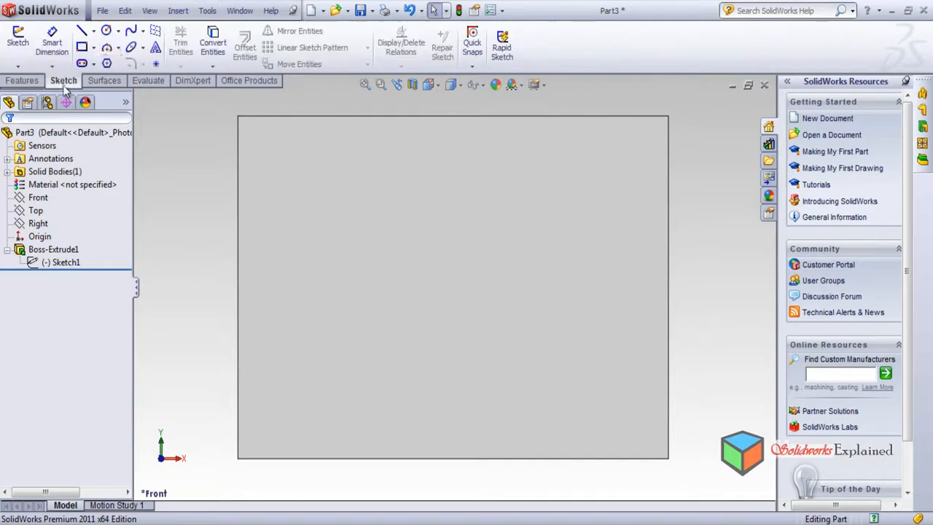
click(86, 31)
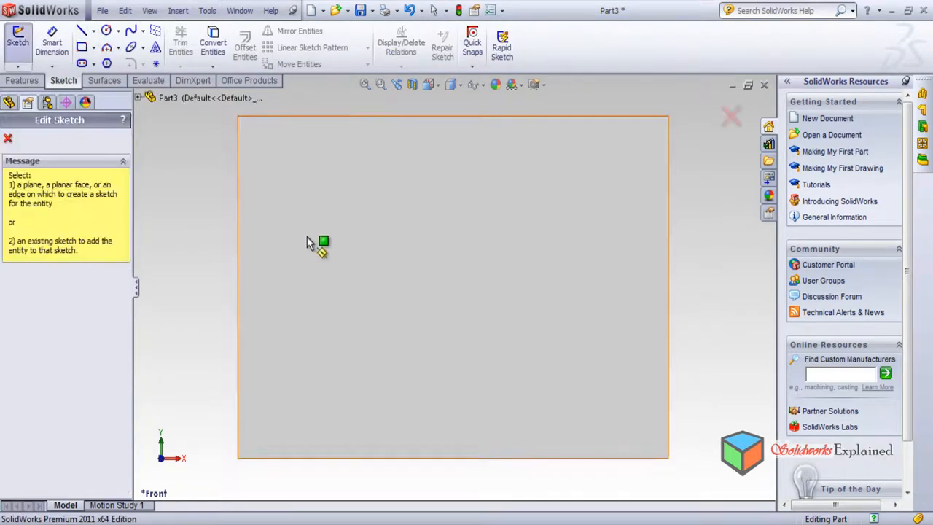
click(263, 234)
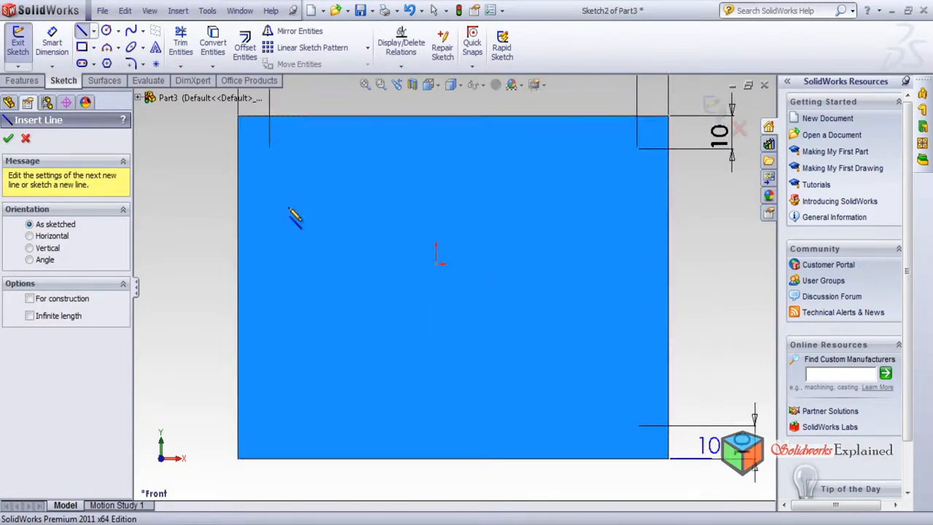
click(239, 218)
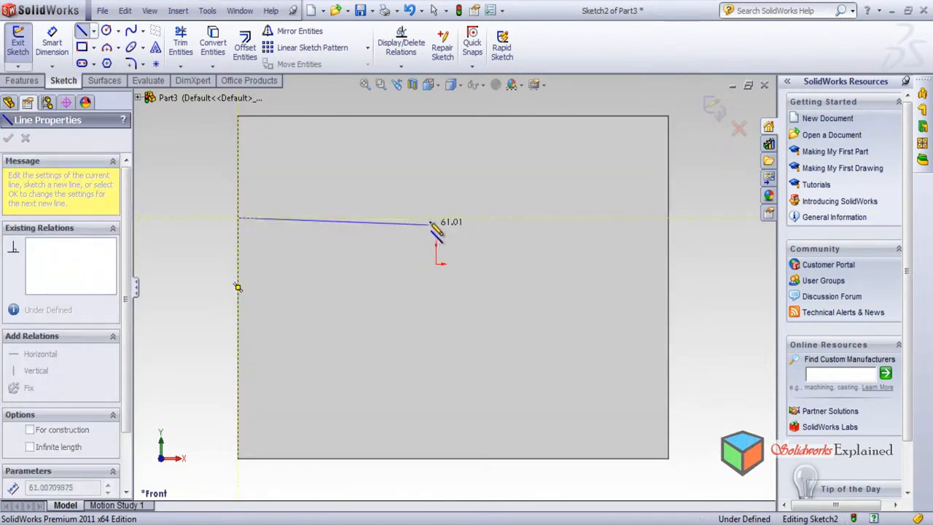
click(432, 218)
key(Escape)
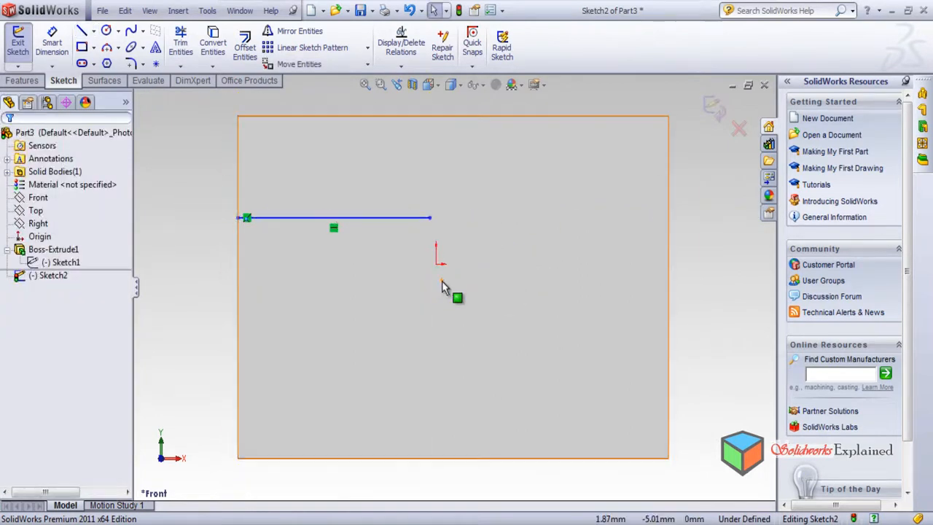
Sketch a vertical line from the face's upper edge down across the middle of the horizontal line.
click(83, 31)
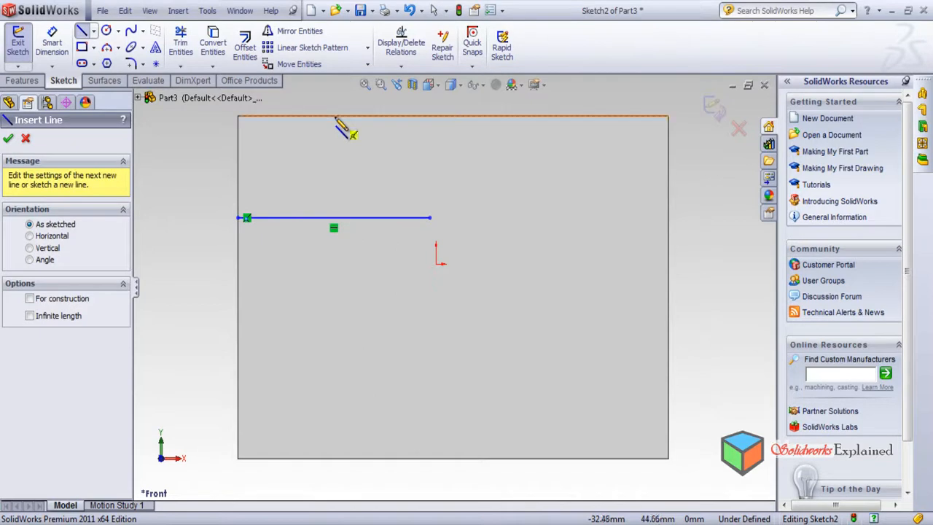
drag(336, 117, 335, 280)
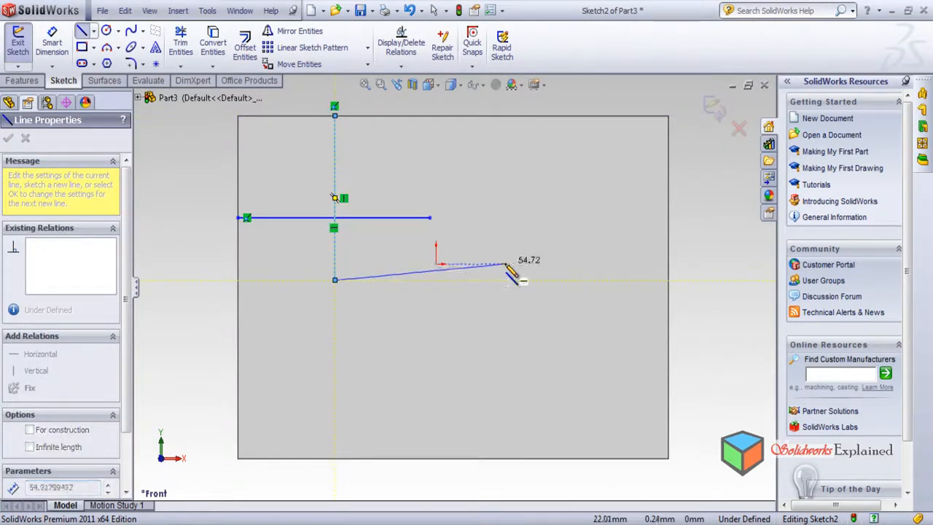
key(Escape)
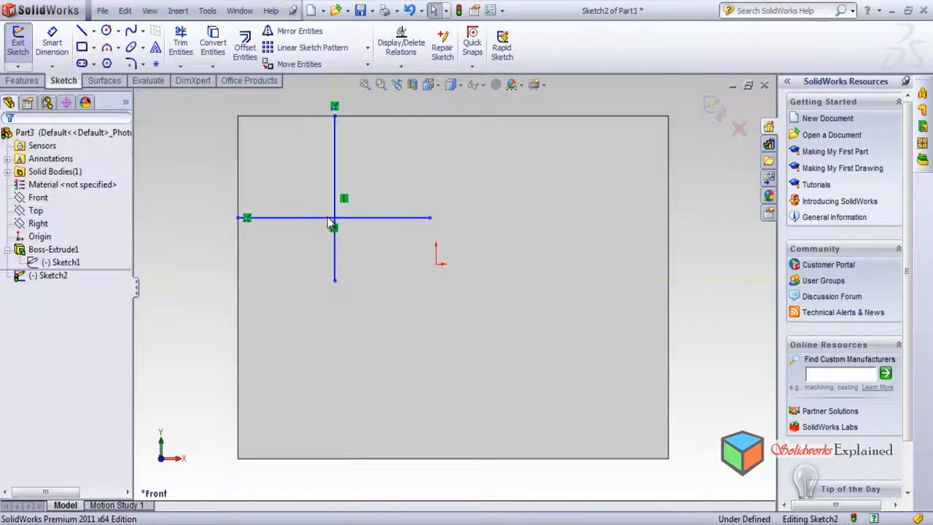
Sketch a circle of about 10.9 mm radius centred where the horizontal and vertical lines cross.
click(106, 32)
click(334, 218)
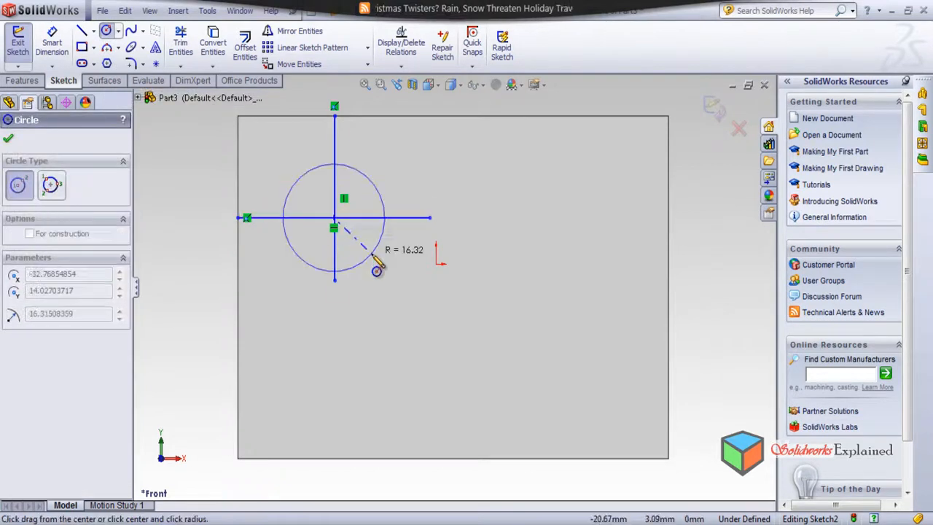
click(362, 240)
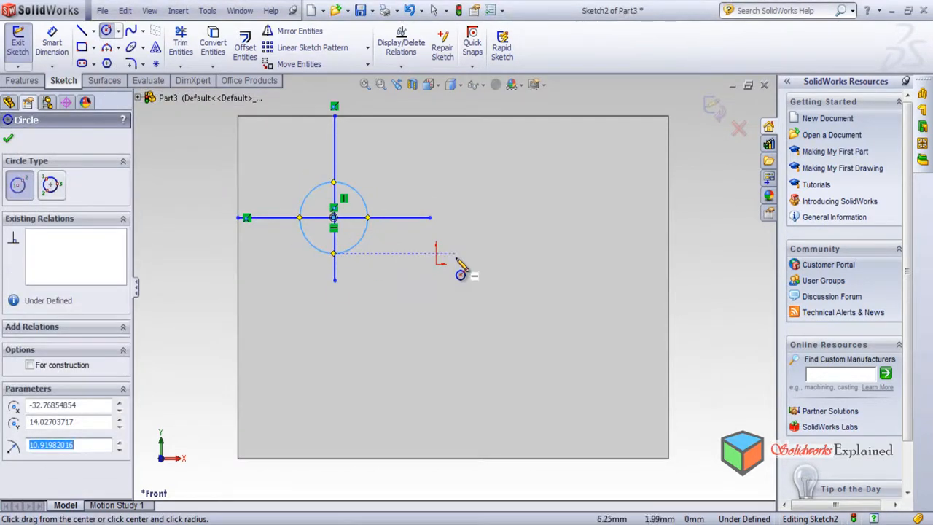
key(Escape)
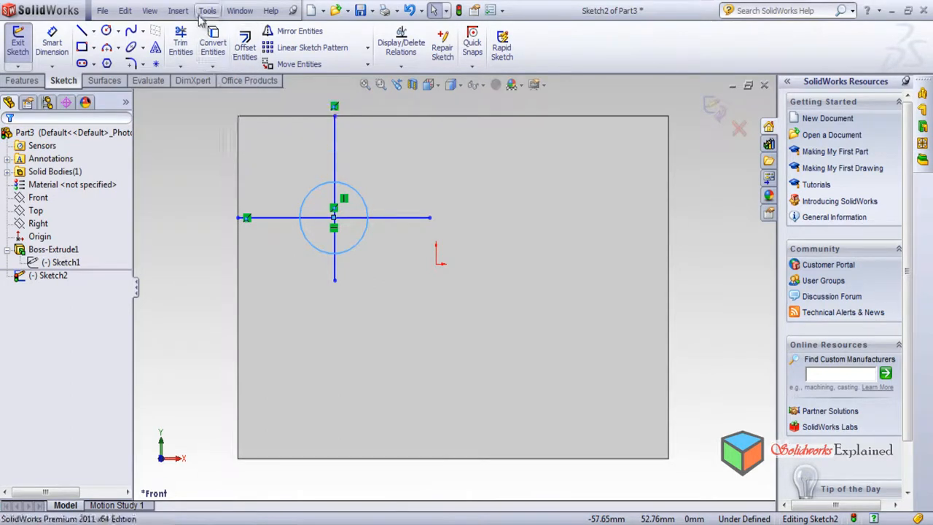
Try converting the circle to construction geometry, and undo the change.
click(207, 10)
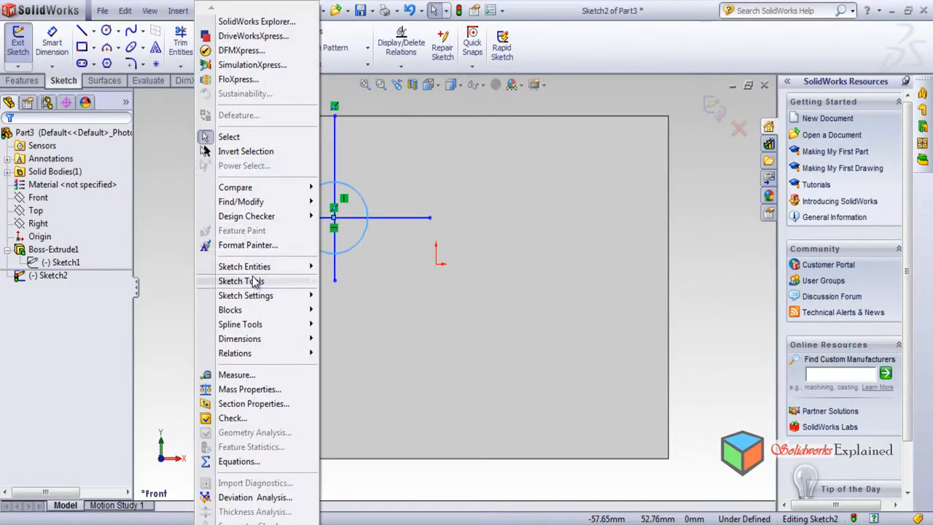
mouse_move(306, 282)
click(363, 167)
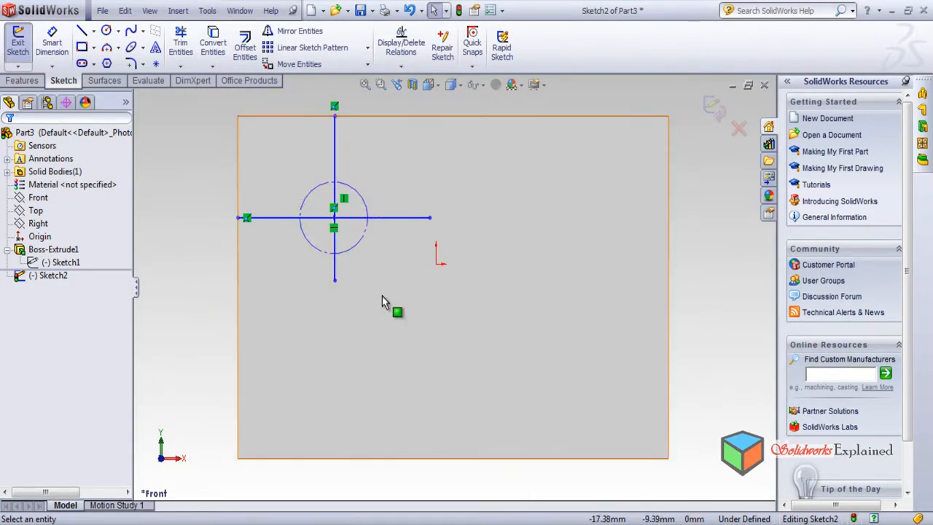
key(ctrl+z)
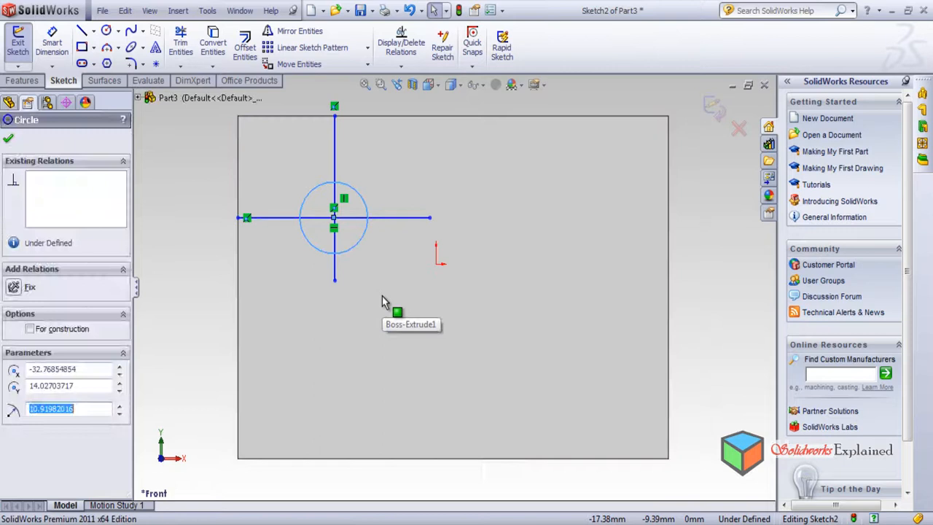
click(381, 156)
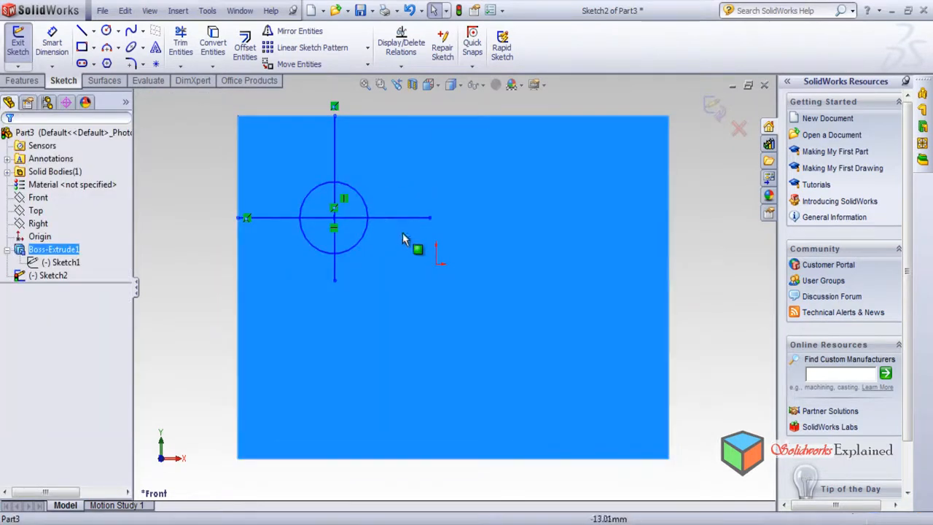
click(185, 243)
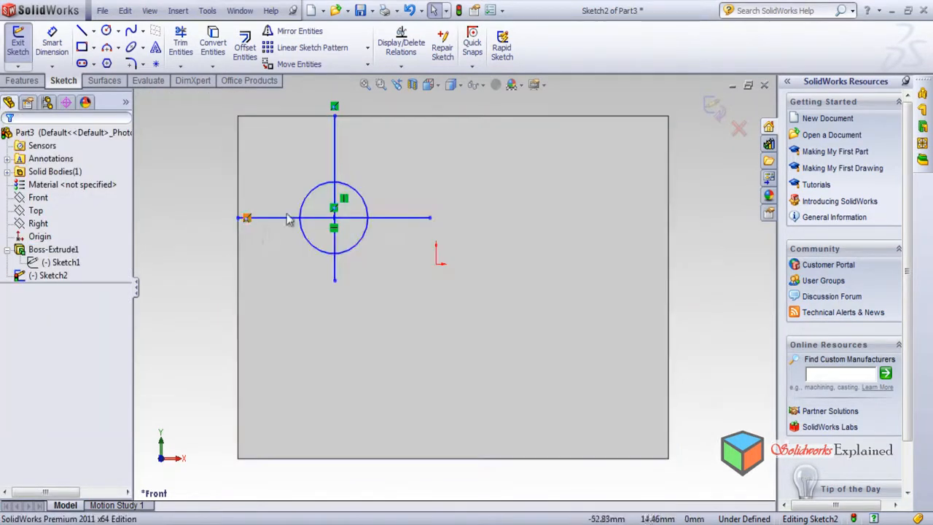
Convert the crossing vertical and horizontal lines to construction geometry.
click(336, 165)
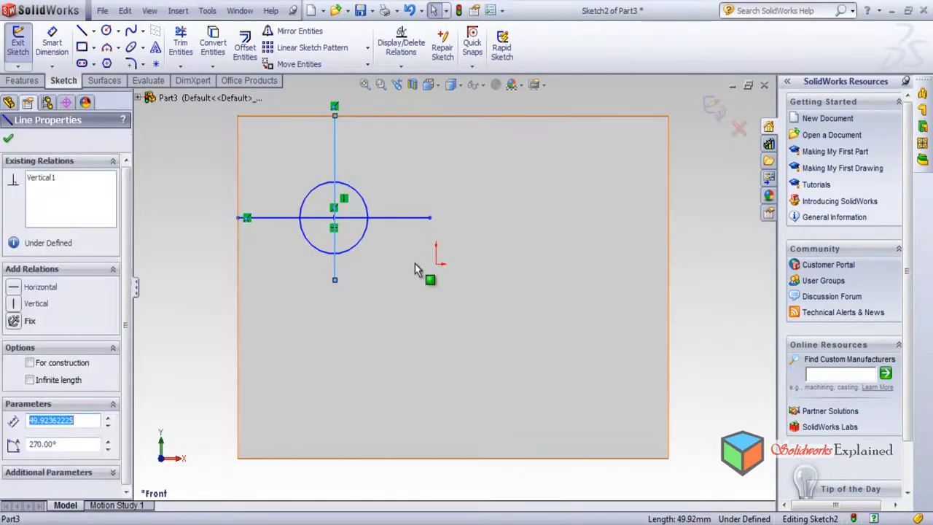
ctrl+click(391, 220)
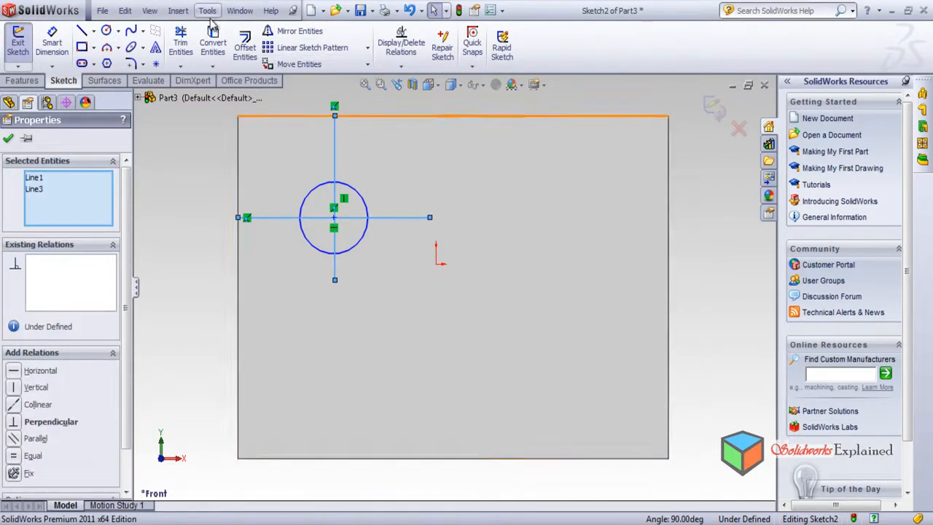
click(208, 11)
mouse_move(257, 281)
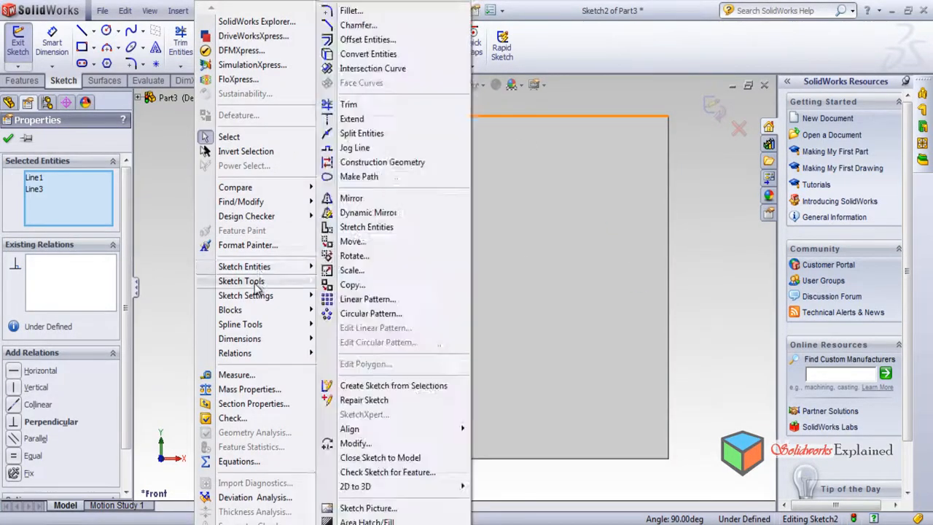
click(378, 167)
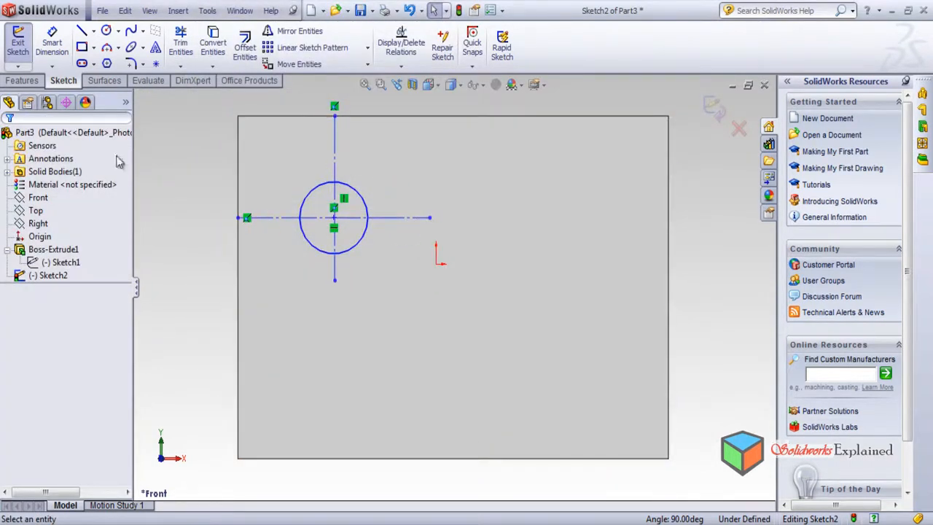
Extrude the circle as a 50 mm blind boss from the block's front face.
click(22, 81)
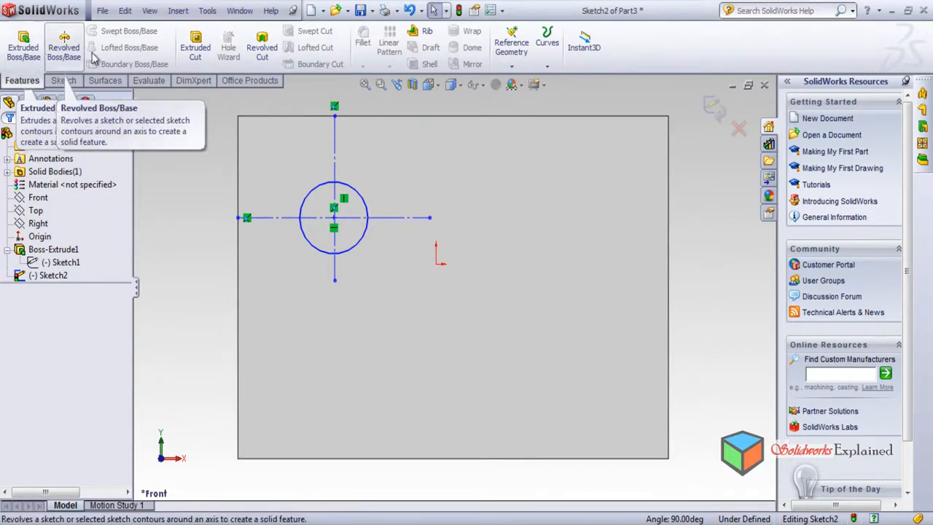
click(25, 51)
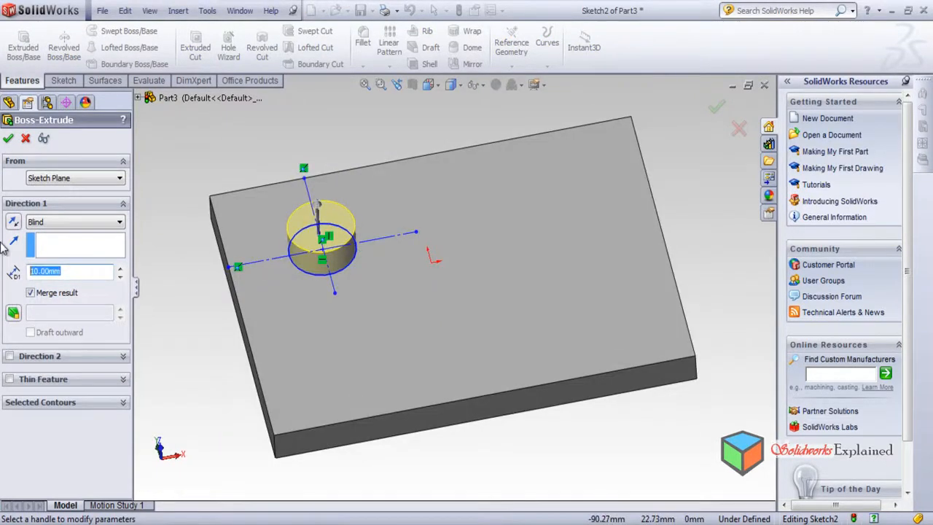
text(50)
key(Return)
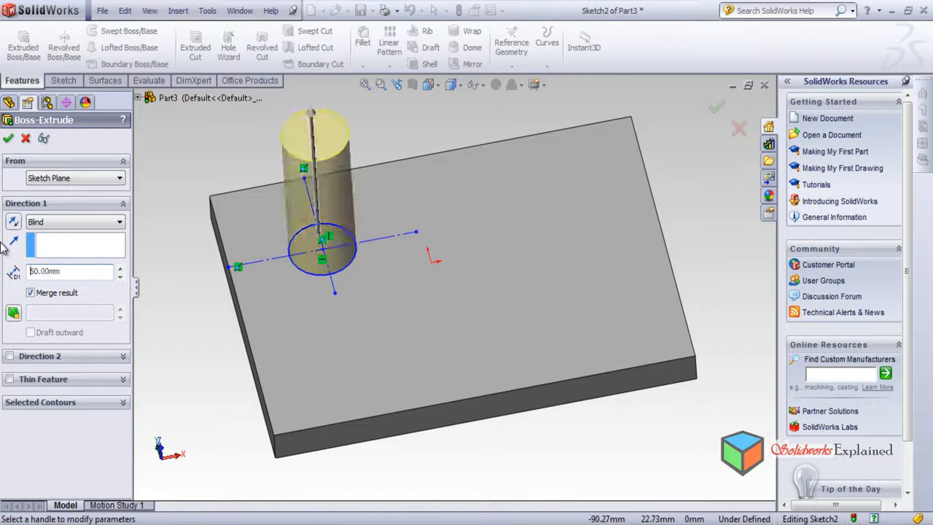
click(8, 139)
middle_drag(430, 271, 464, 327)
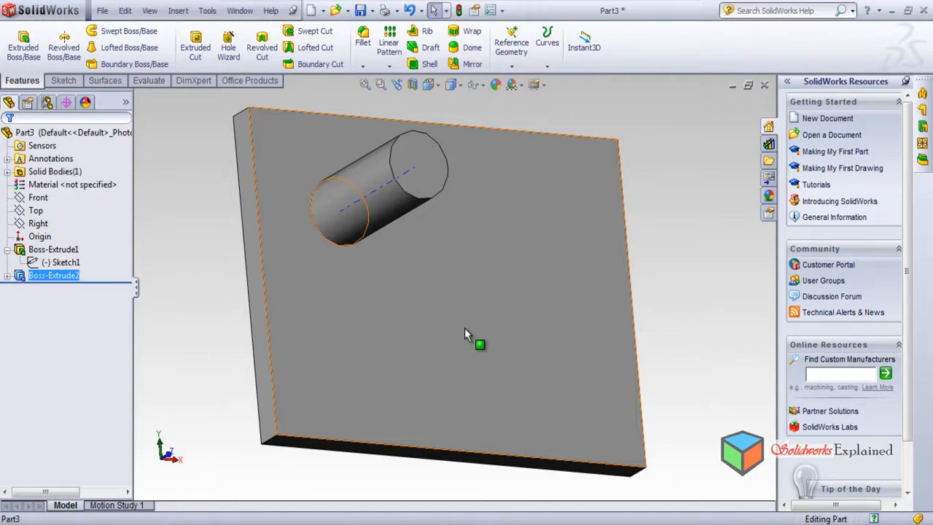
middle_drag(395, 319, 324, 301)
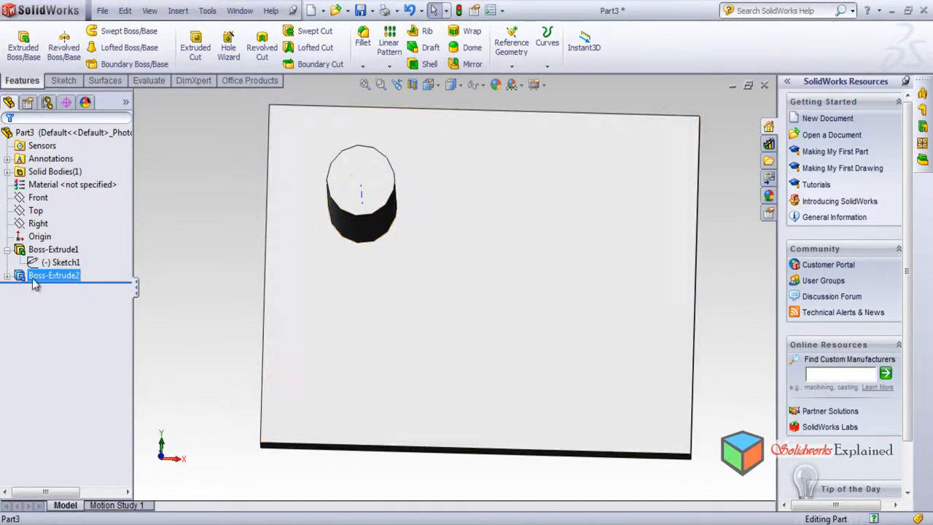
Open the cylinder's sketch to check its circle and construction lines, and leave the sketch.
click(9, 277)
click(61, 288)
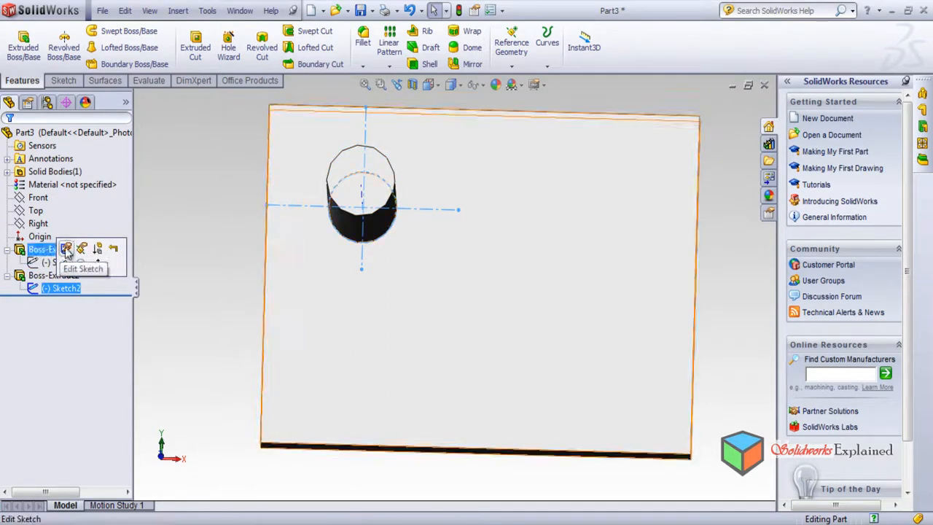
click(66, 250)
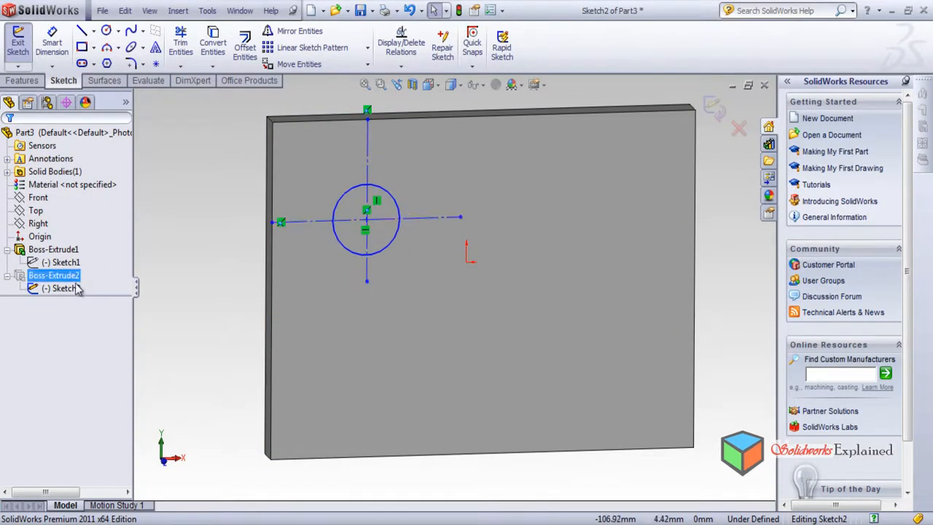
click(712, 107)
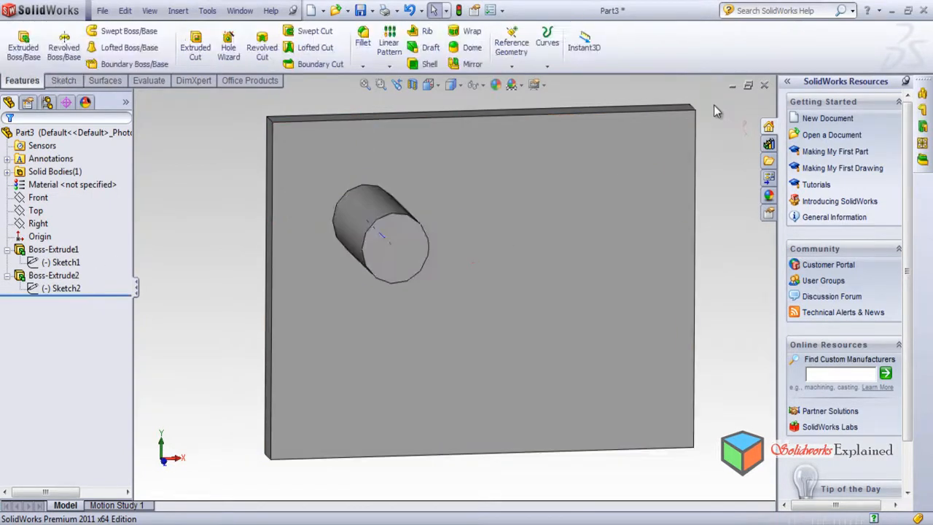
Delete the cylinder feature Boss-Extrude2 and its remaining sketch, Sketch2.
click(62, 288)
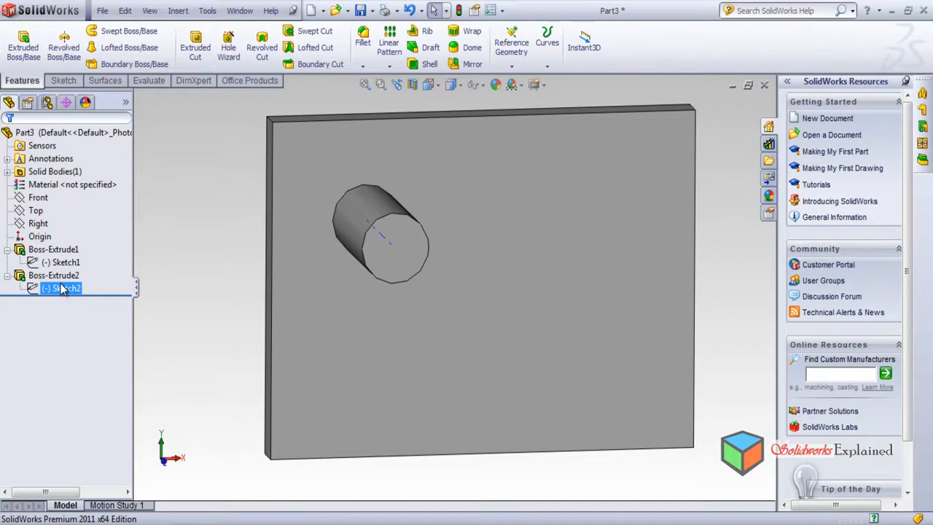
click(60, 279)
right_click(60, 278)
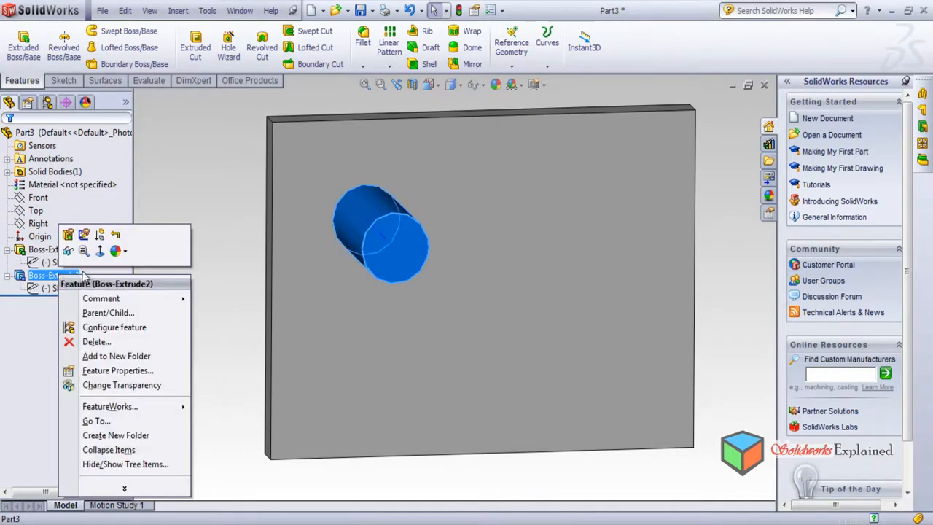
click(10, 383)
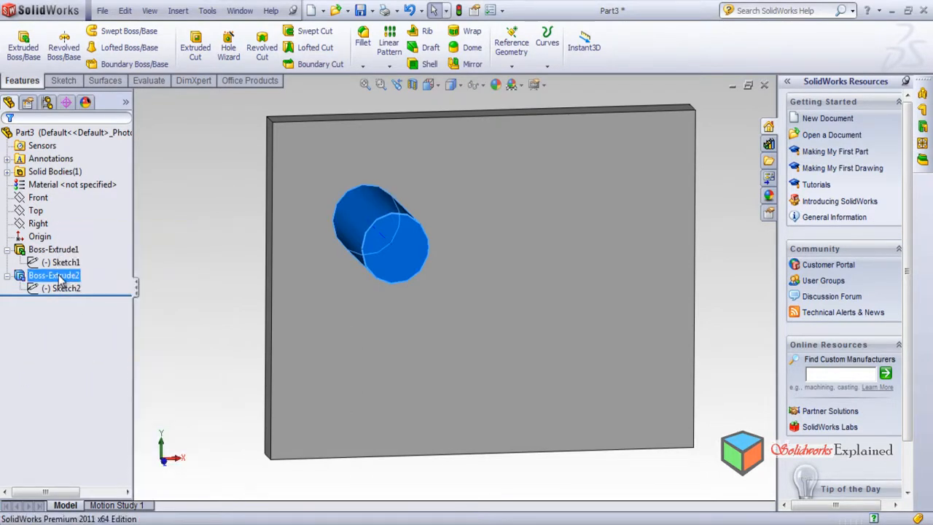
right_click(61, 277)
click(96, 341)
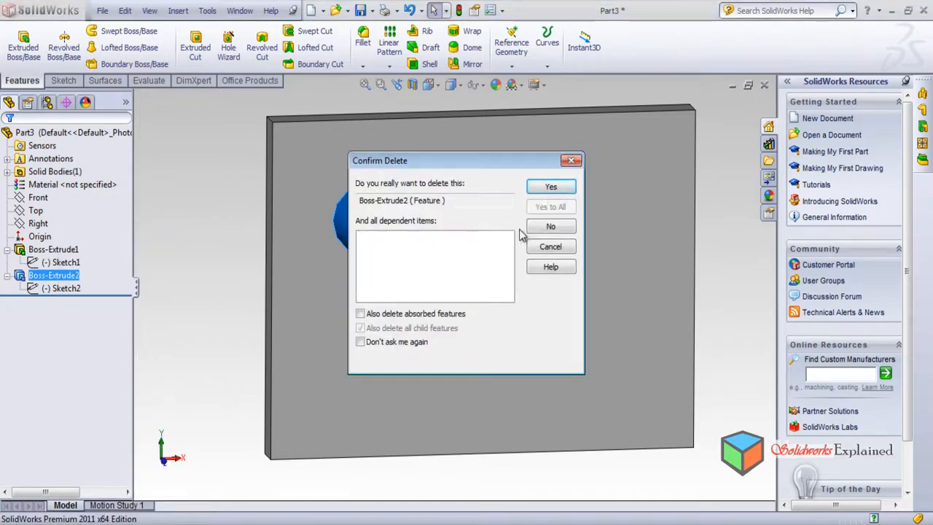
click(542, 191)
click(30, 277)
right_click(32, 282)
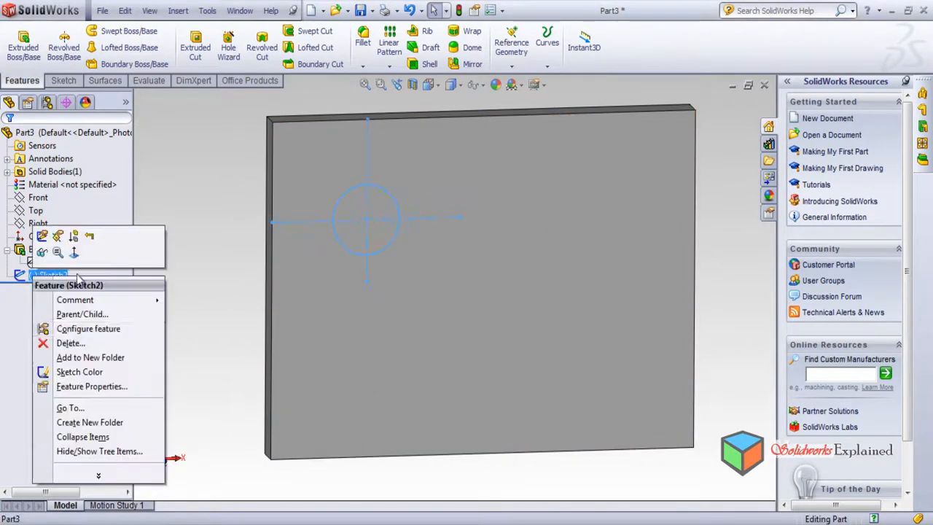
click(60, 342)
click(546, 190)
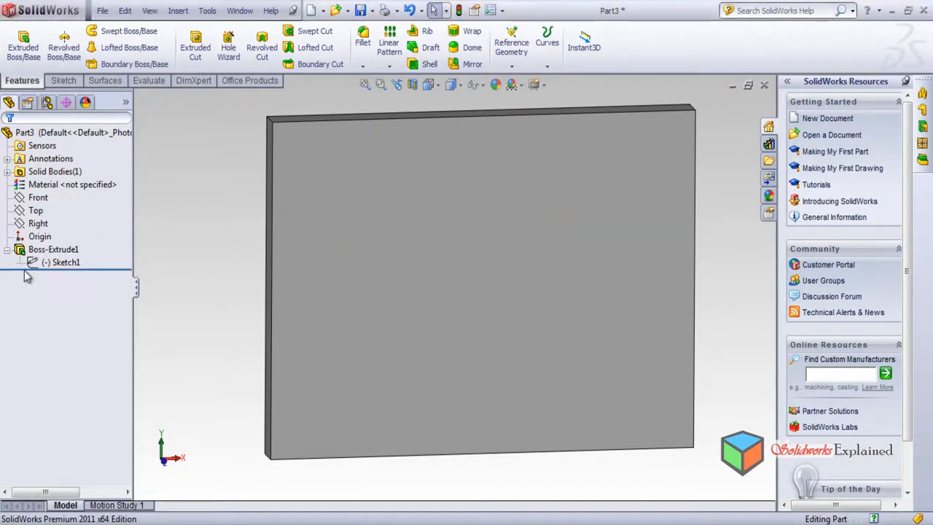
Open the block's base sketch for editing and orient the view normal to it.
click(43, 249)
click(70, 264)
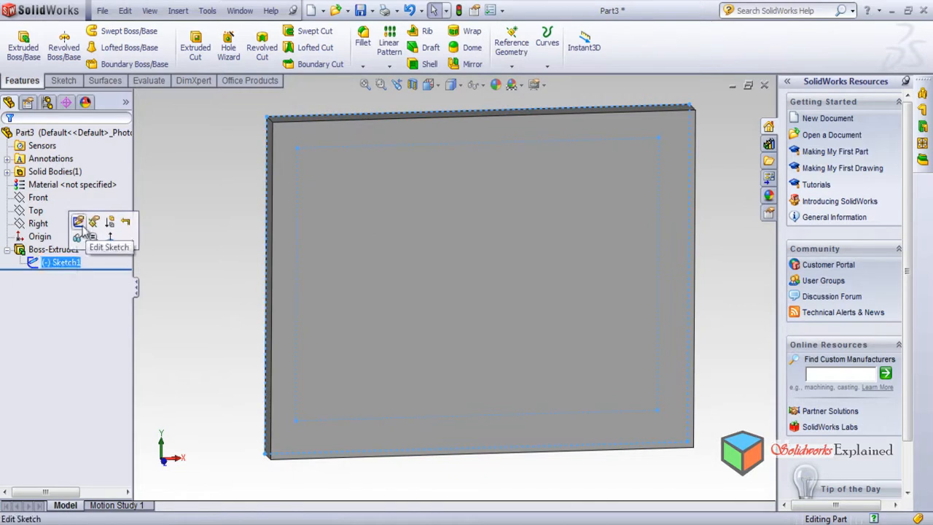
click(78, 222)
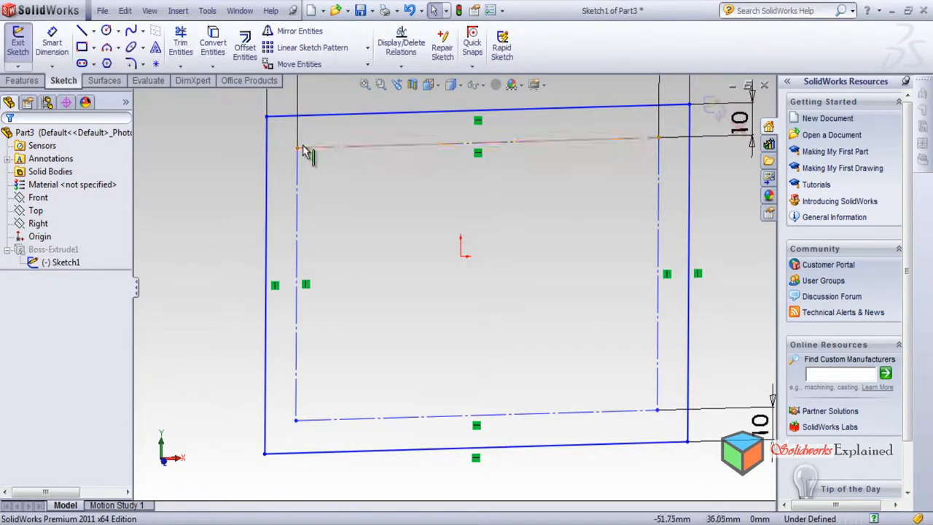
click(58, 264)
click(98, 247)
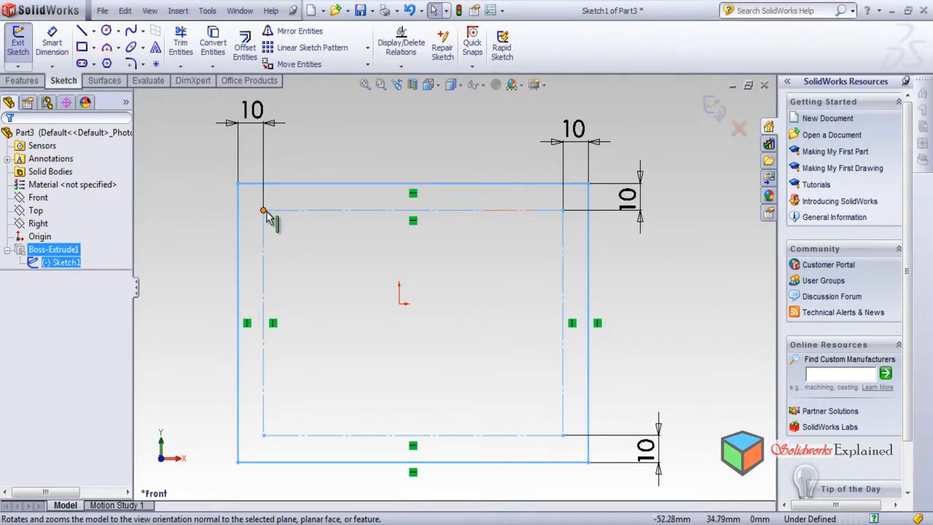
Draw a corner rectangle exactly over the inner construction rectangle, and exit the sketch to rebuild the block.
click(82, 46)
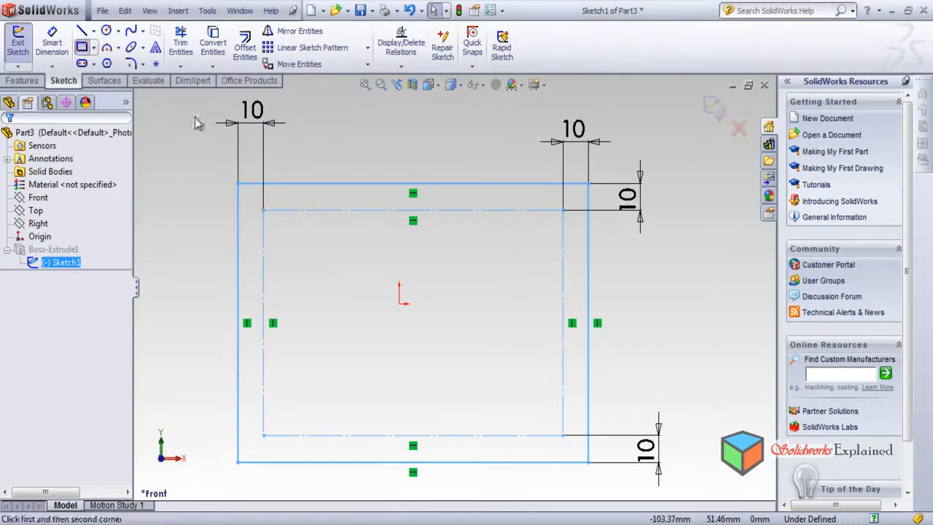
click(263, 210)
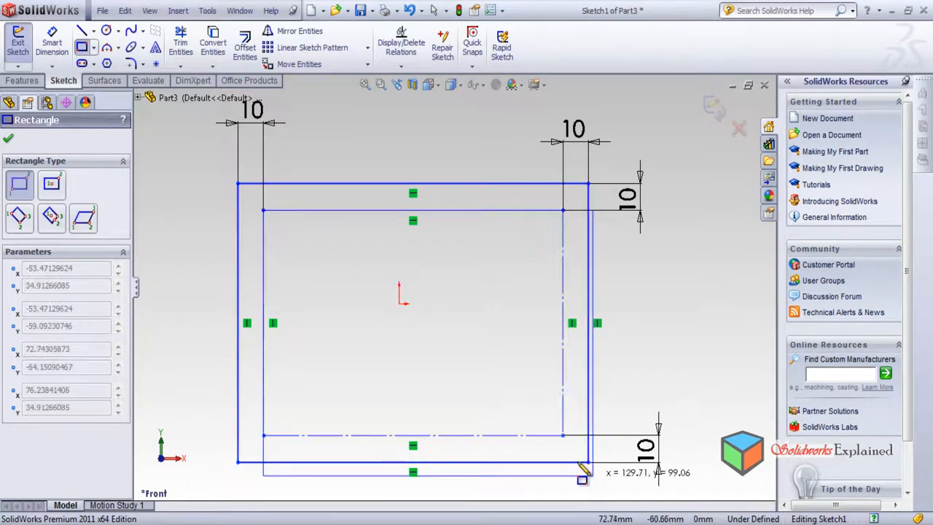
click(562, 435)
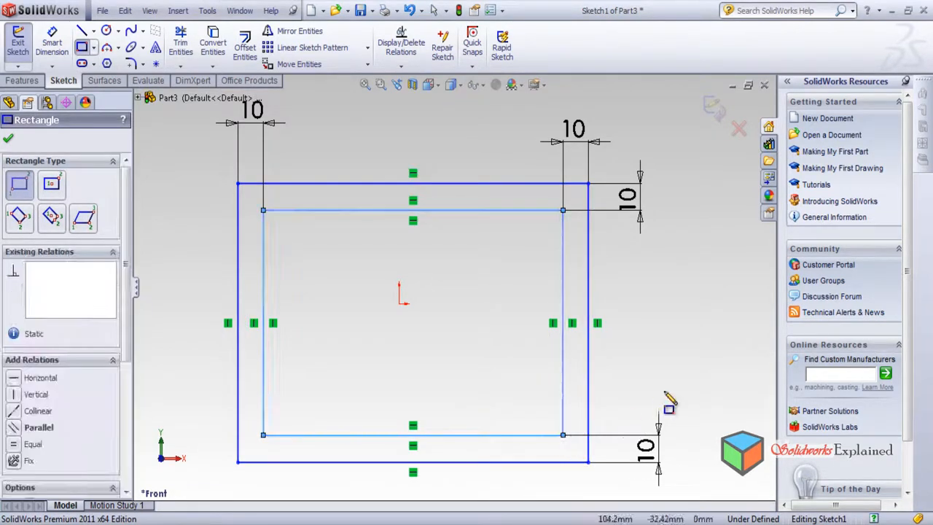
click(9, 140)
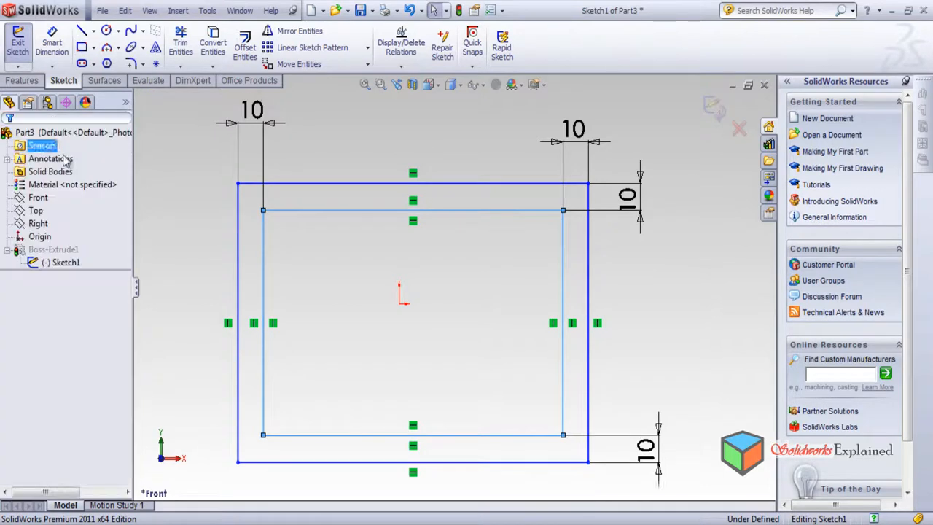
click(714, 110)
middle_drag(391, 304, 447, 267)
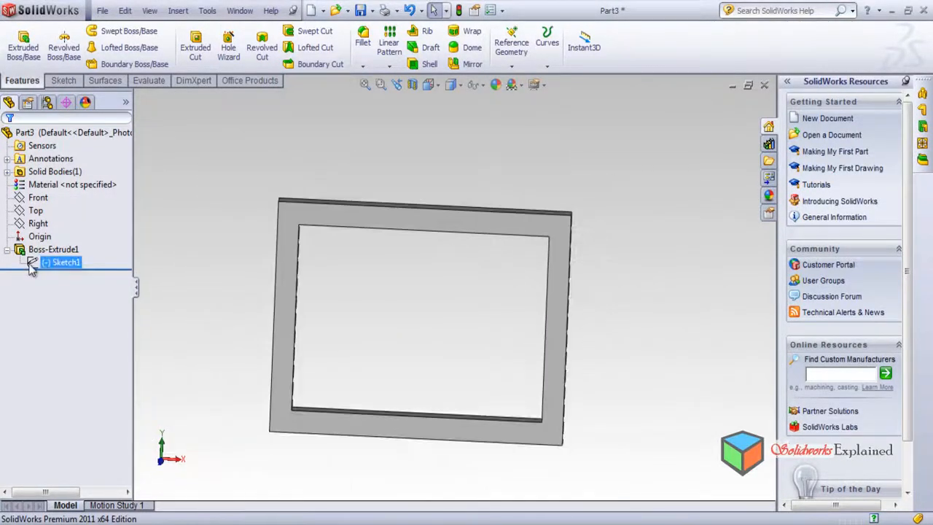
Open the frame's base sketch to review its nested rectangles and 10 mm offsets, and leave the sketch.
click(52, 266)
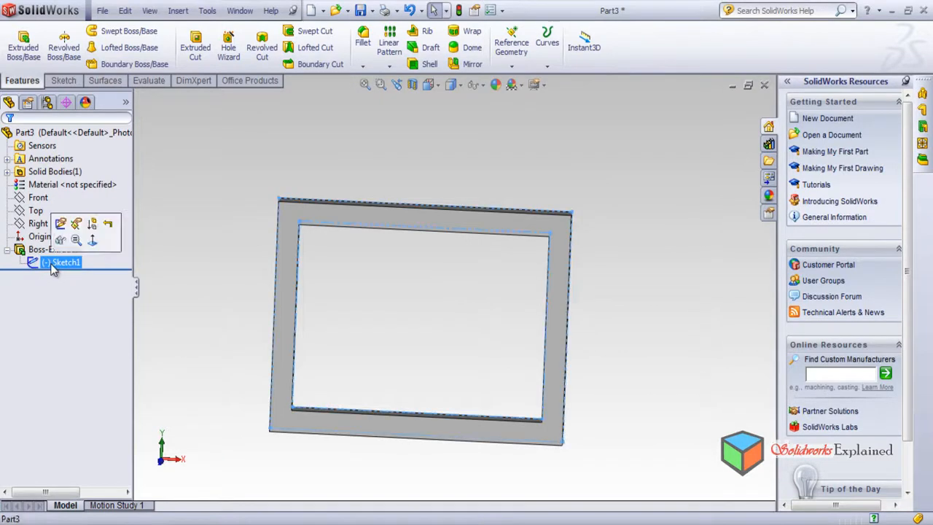
click(61, 224)
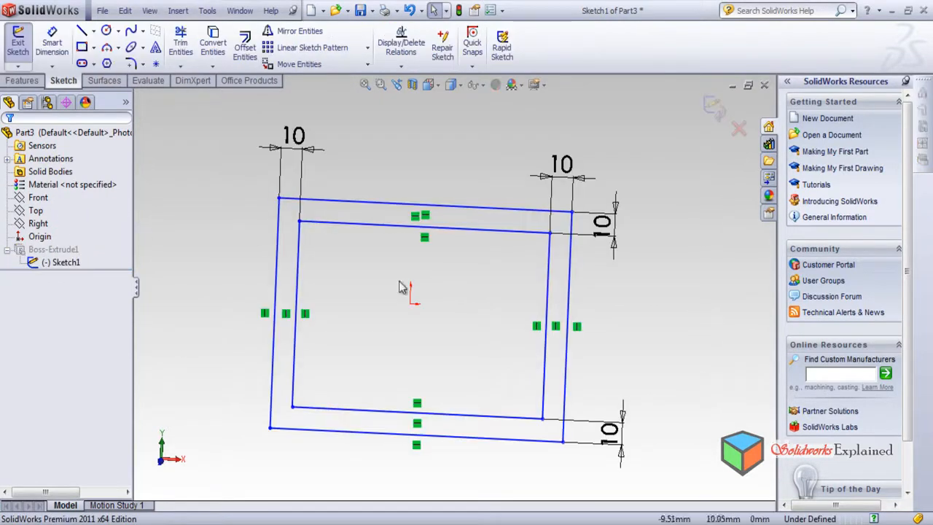
scroll(480, 246, down, 4)
scroll(474, 225, up, 6)
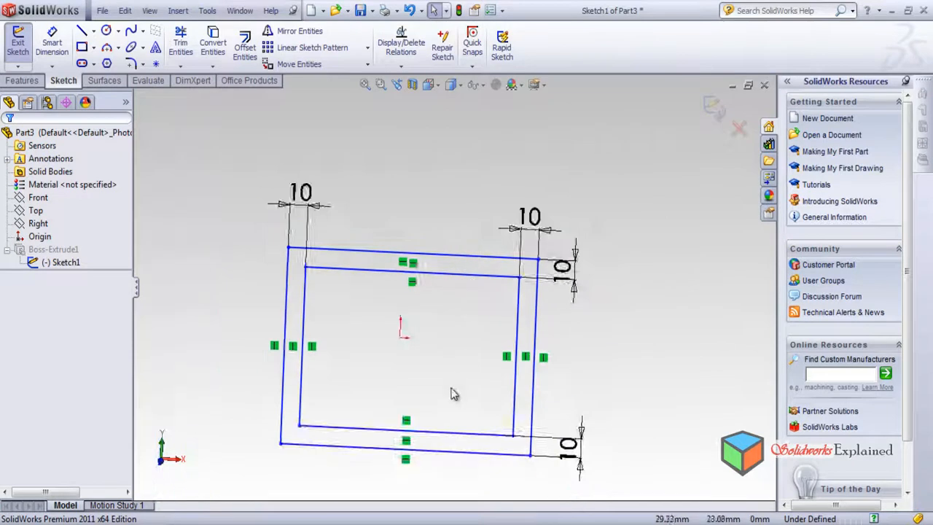
scroll(454, 381, down, 2)
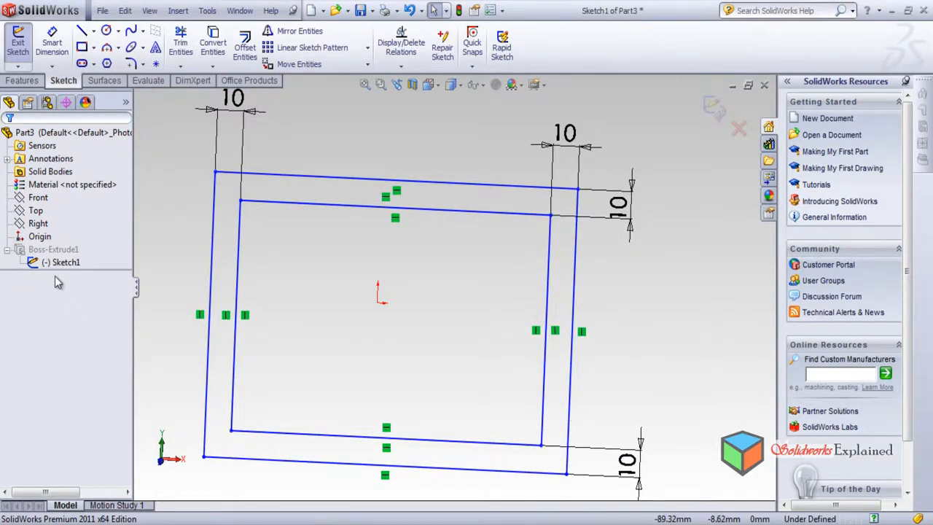
click(711, 110)
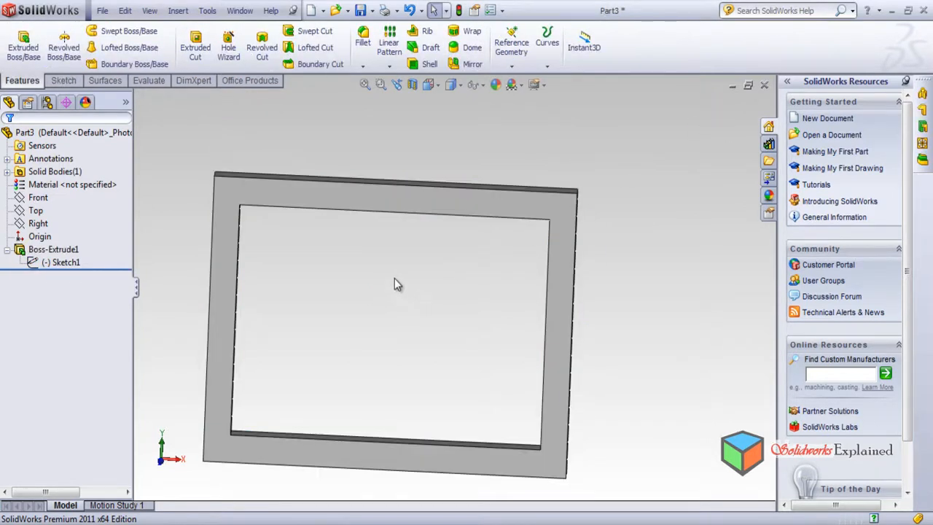
Inspect the extruded frame from several angles and locate the Construction Geometry command among the sketch tools.
middle_drag(376, 272, 345, 211)
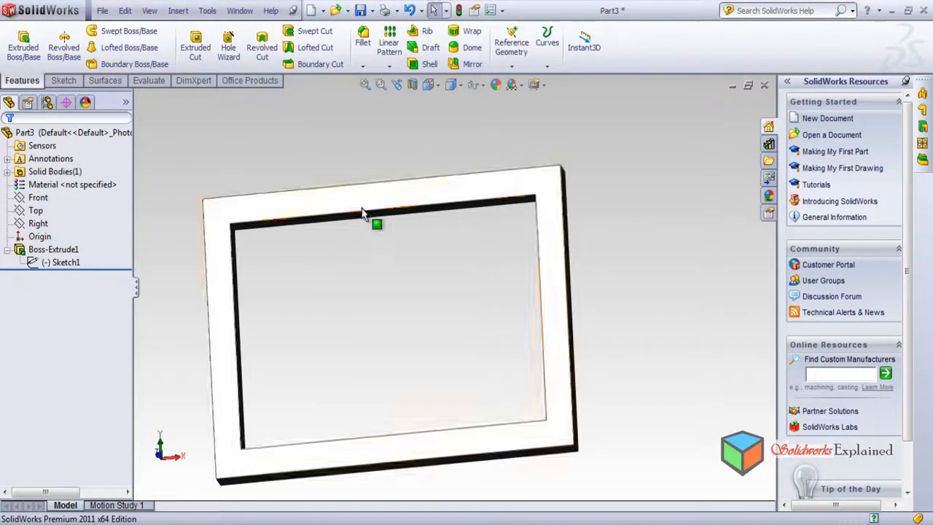
scroll(342, 323, down, 1)
scroll(347, 328, up, 2)
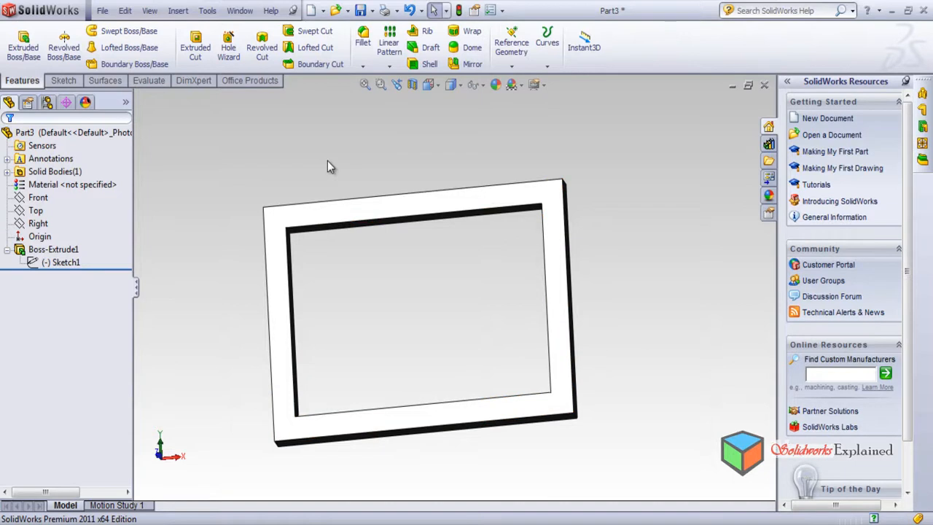
middle_drag(313, 260, 318, 298)
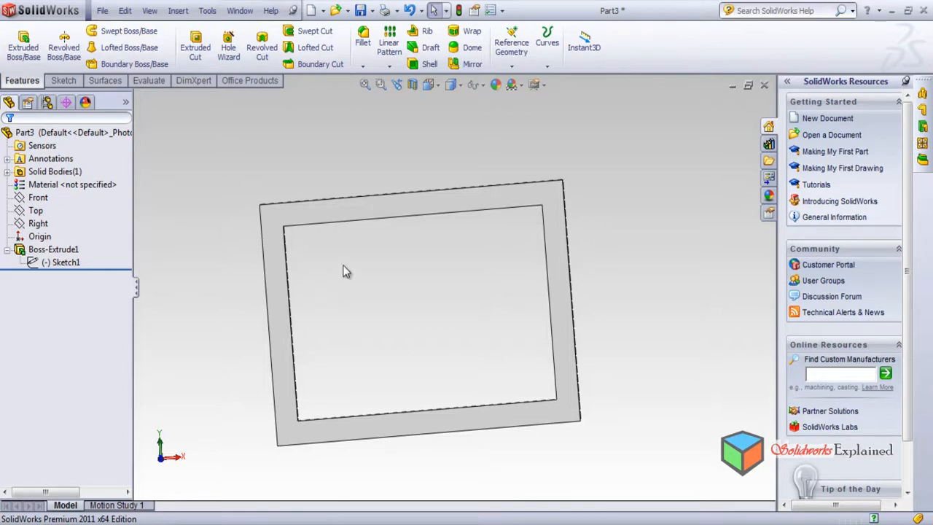
click(209, 18)
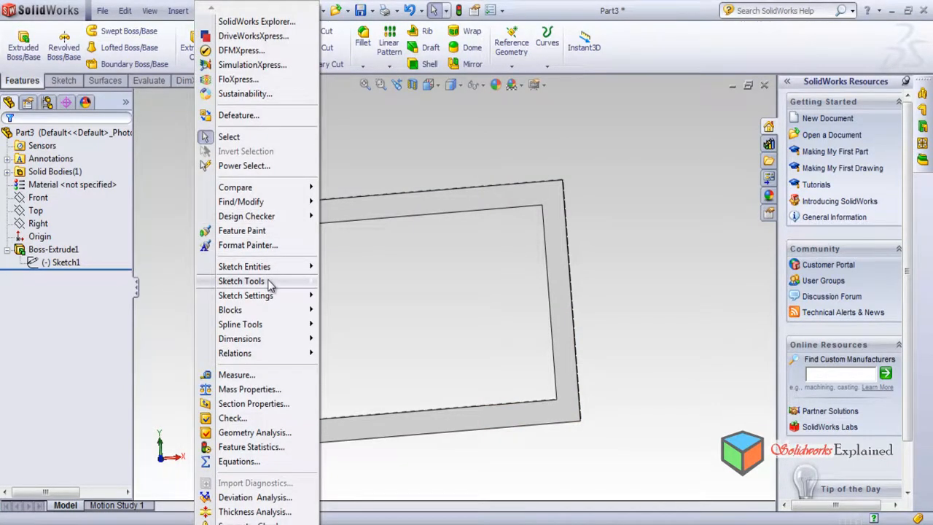
mouse_move(248, 282)
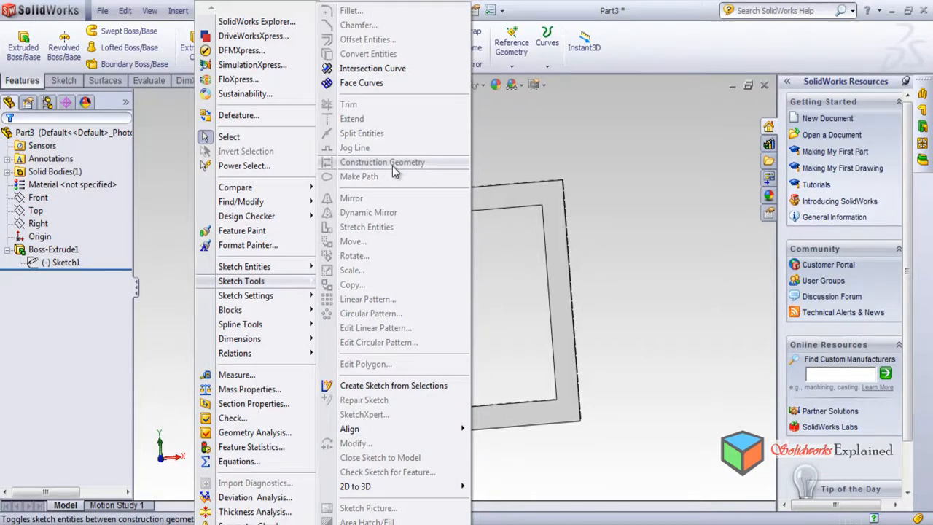
click(561, 169)
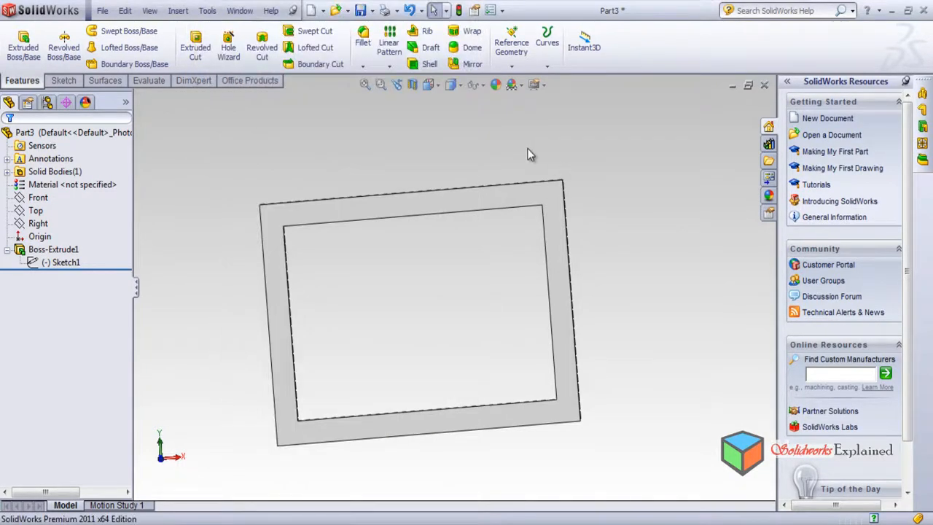
Reopen the frame's base sketch to check its inner and outer rectangles, and exit it.
click(74, 264)
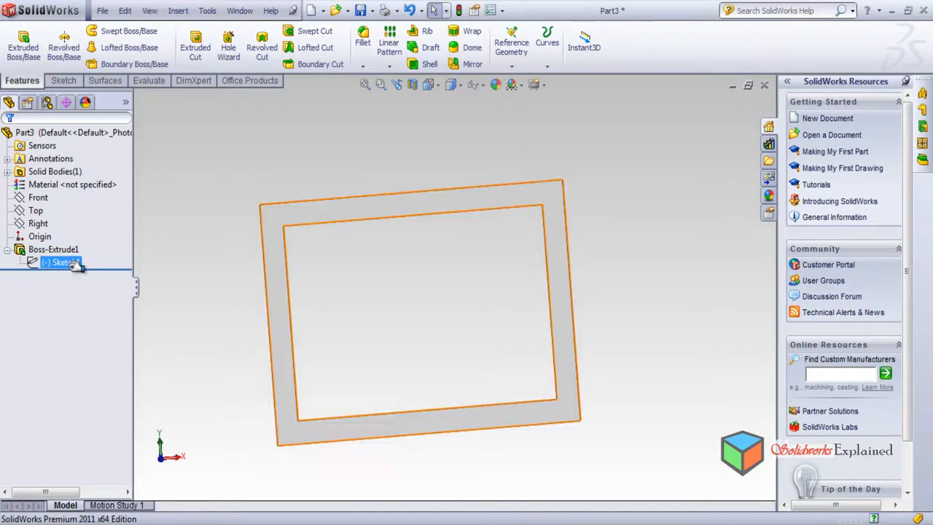
click(65, 263)
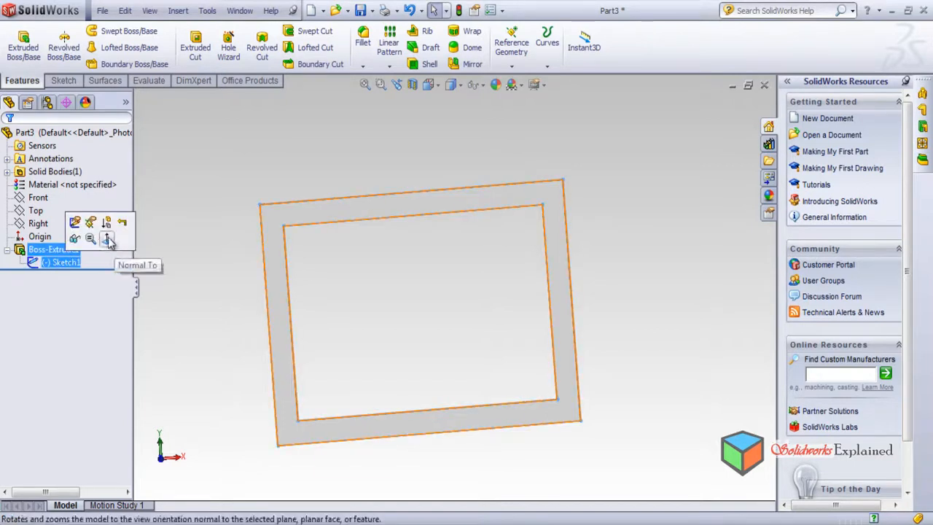
click(74, 224)
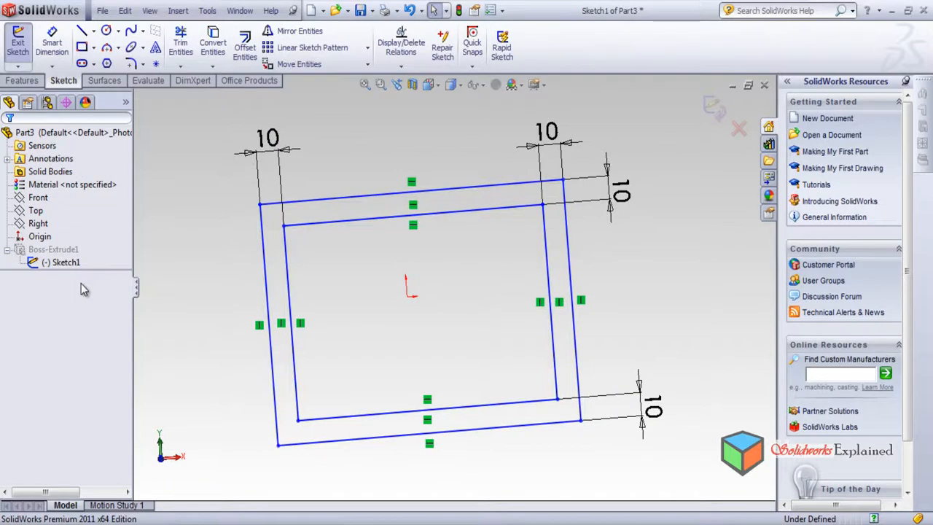
click(713, 111)
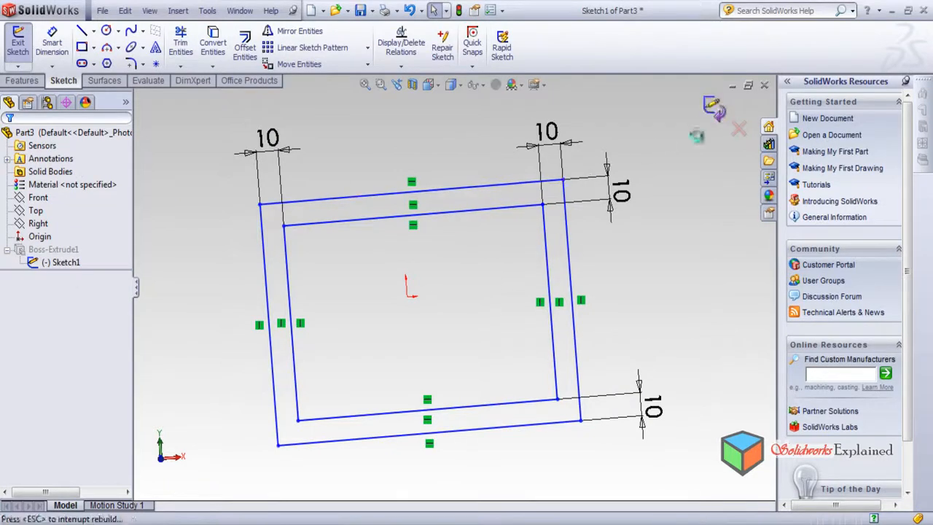
Start a sketch on the frame's front face and draw a horizontal line about 19 mm long ending on the right edge near the upper corner.
click(53, 249)
click(93, 225)
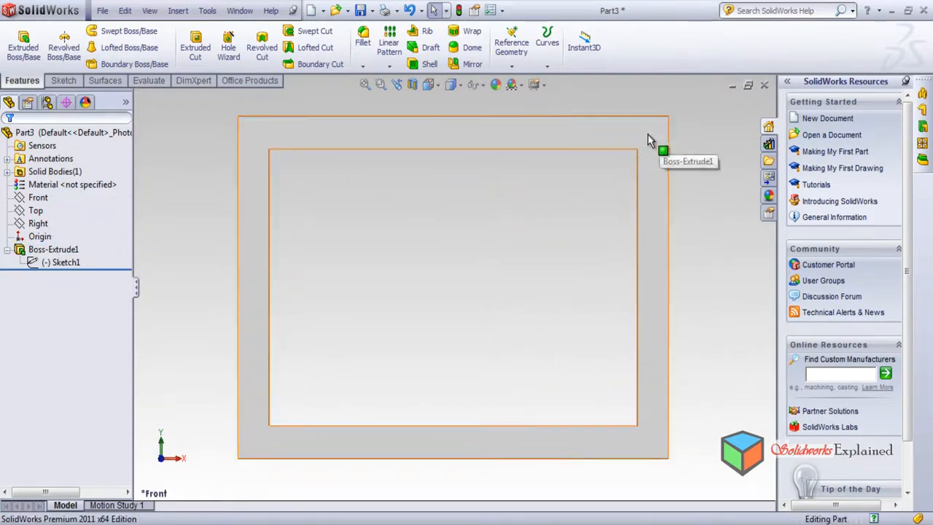
click(63, 80)
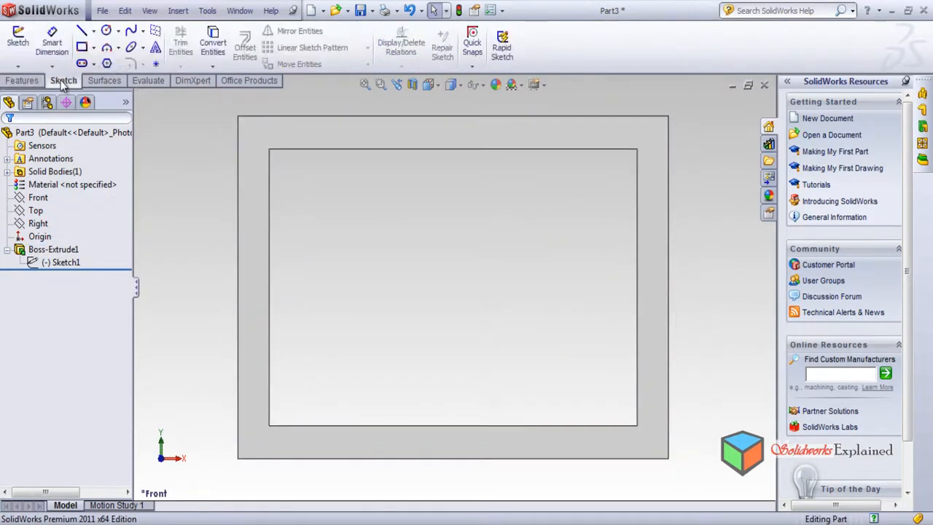
click(82, 31)
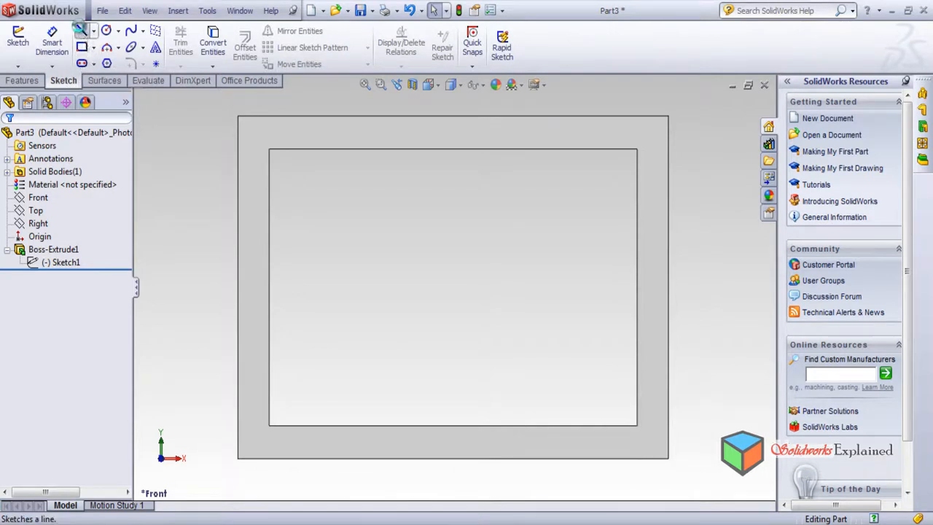
click(609, 137)
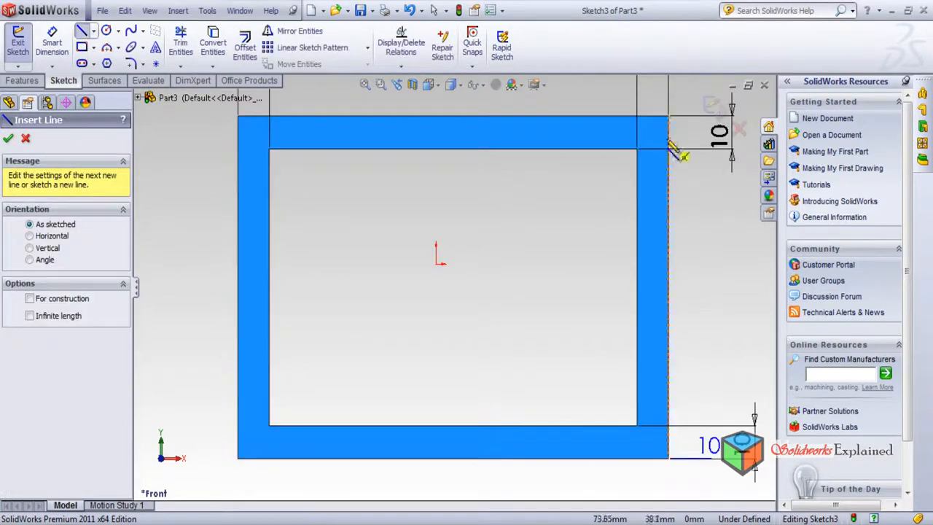
click(608, 136)
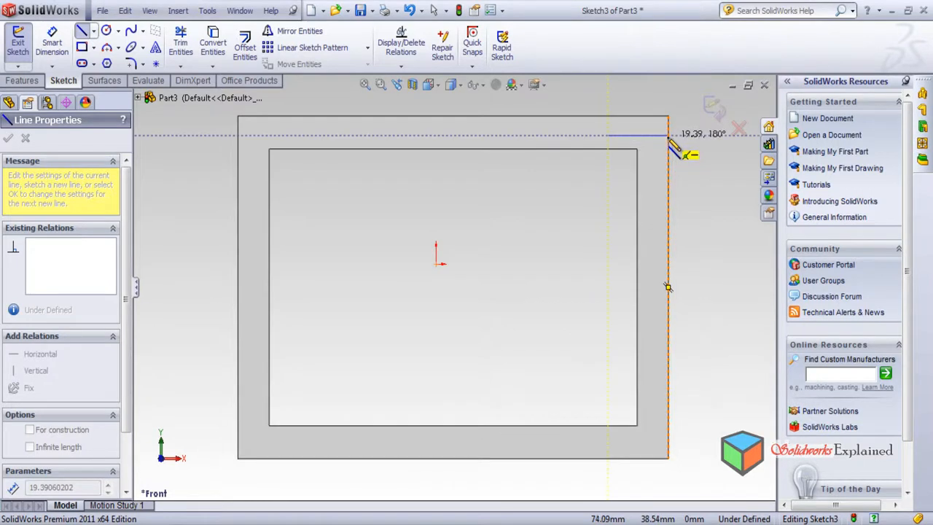
click(668, 136)
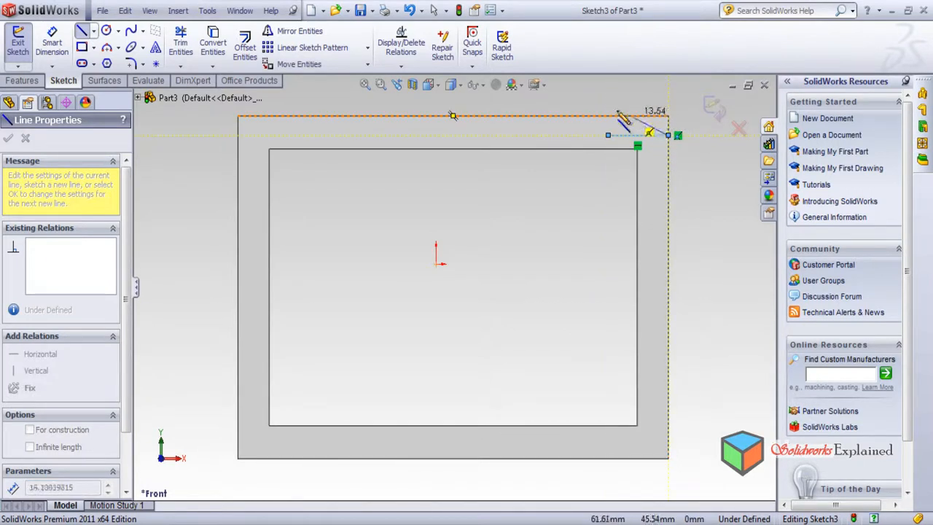
click(82, 33)
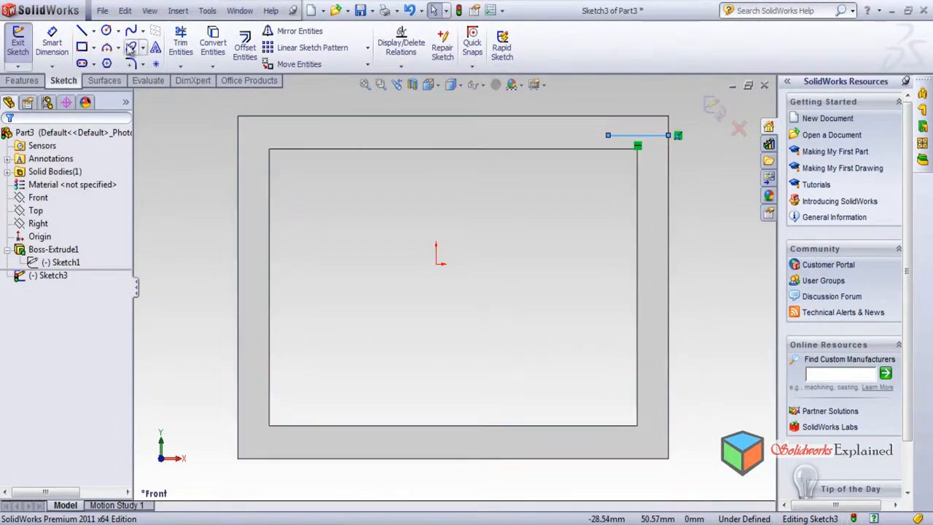
Draw two connected vertical lines down the frame's right side, crossing the short horizontal line and ending near the lower edge.
click(82, 31)
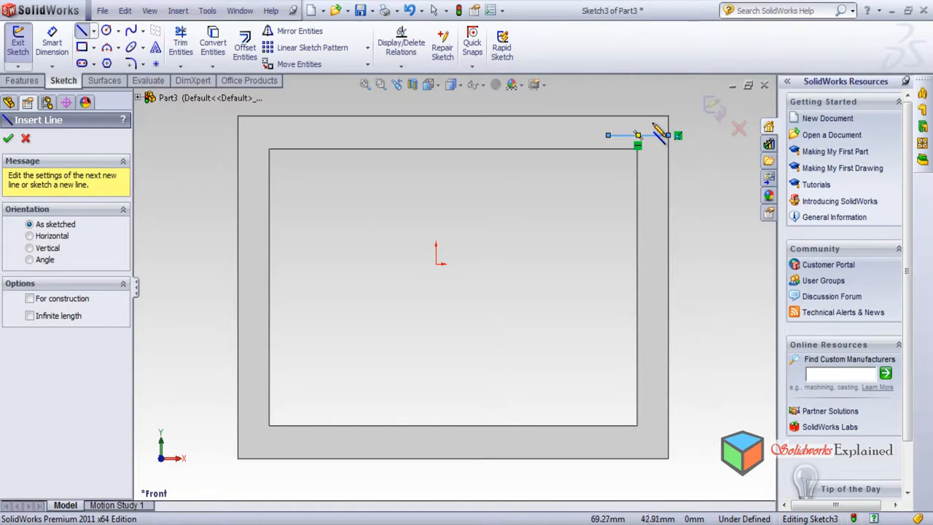
click(652, 143)
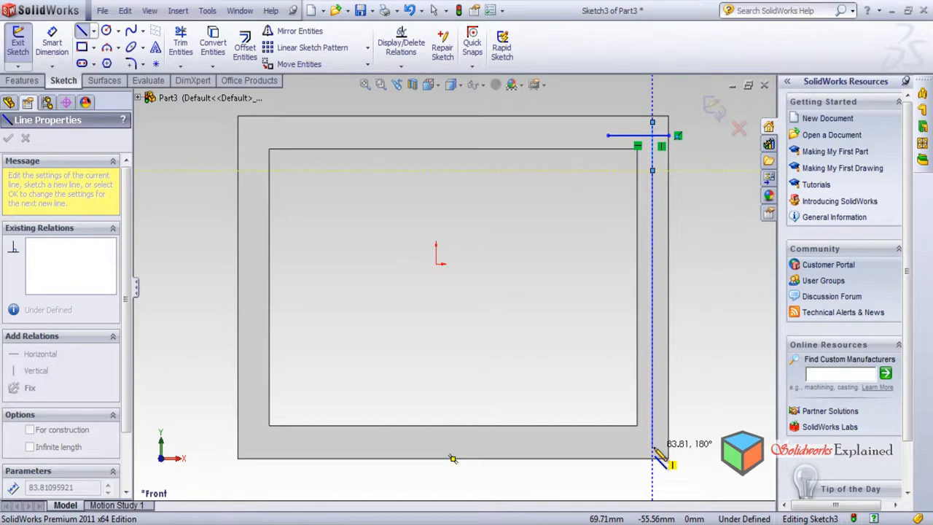
click(652, 449)
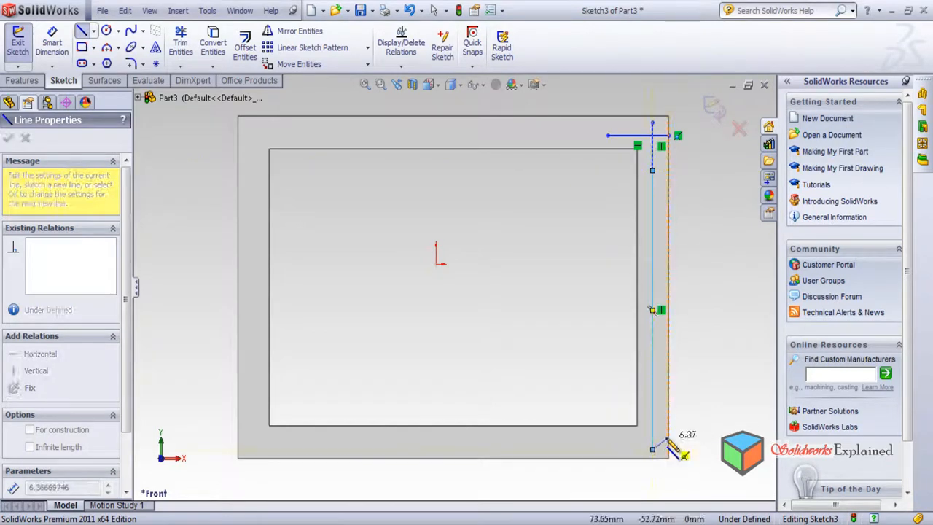
key(Escape)
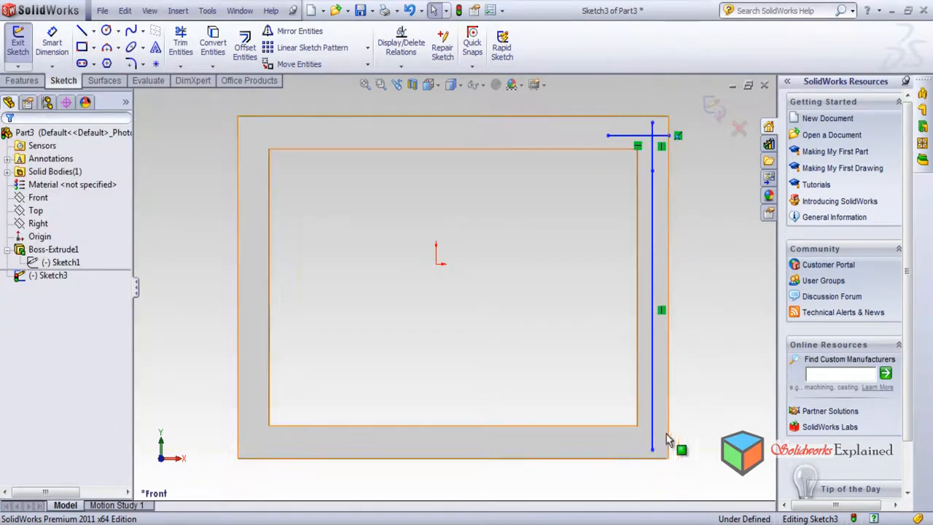
Draw a horizontal line about 133 mm long along the frame's lower side, crossing the right vertical line.
click(82, 33)
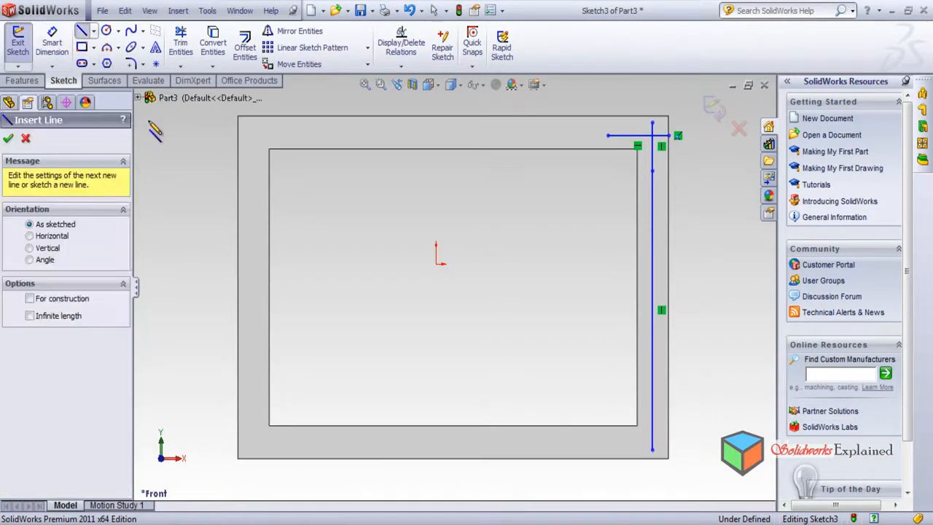
click(660, 444)
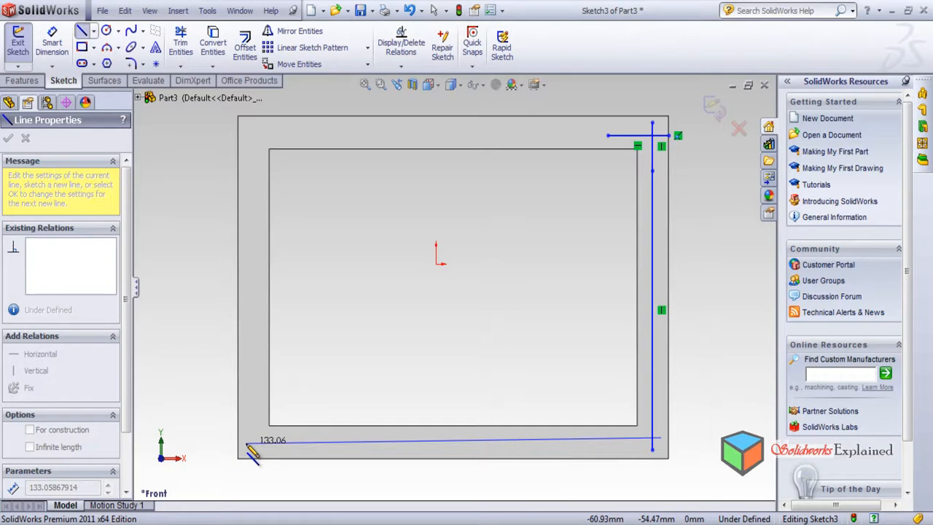
click(246, 438)
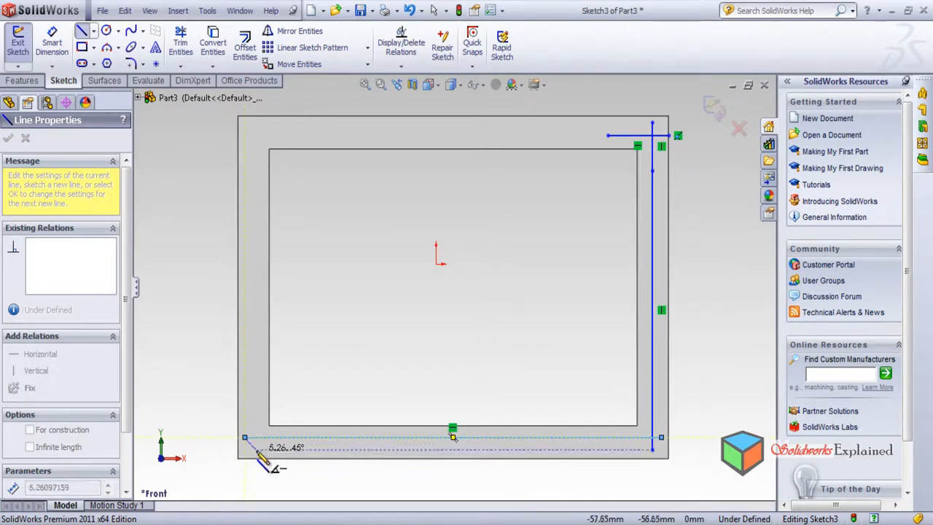
key(Escape)
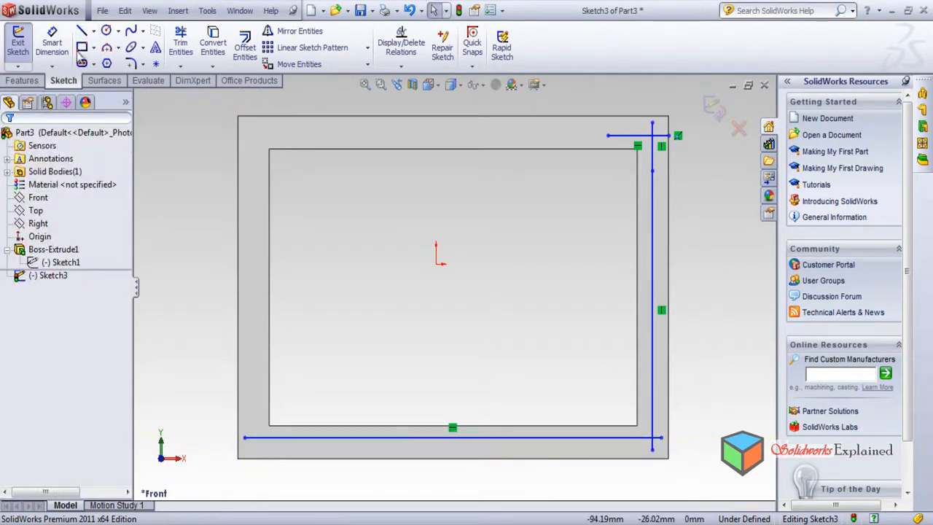
Draw a vertical line up the frame's left side, from below the lower horizontal line to near the upper edge.
click(82, 31)
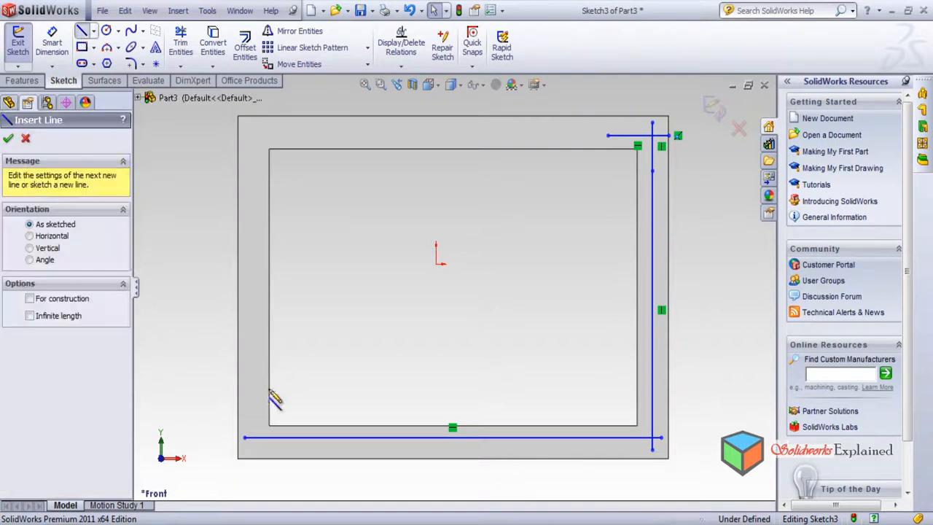
click(256, 448)
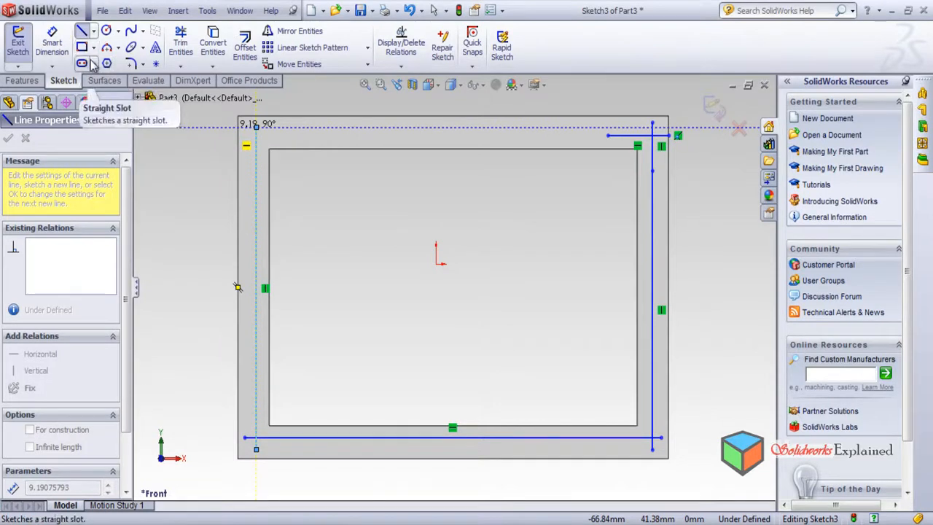
click(255, 128)
key(Escape)
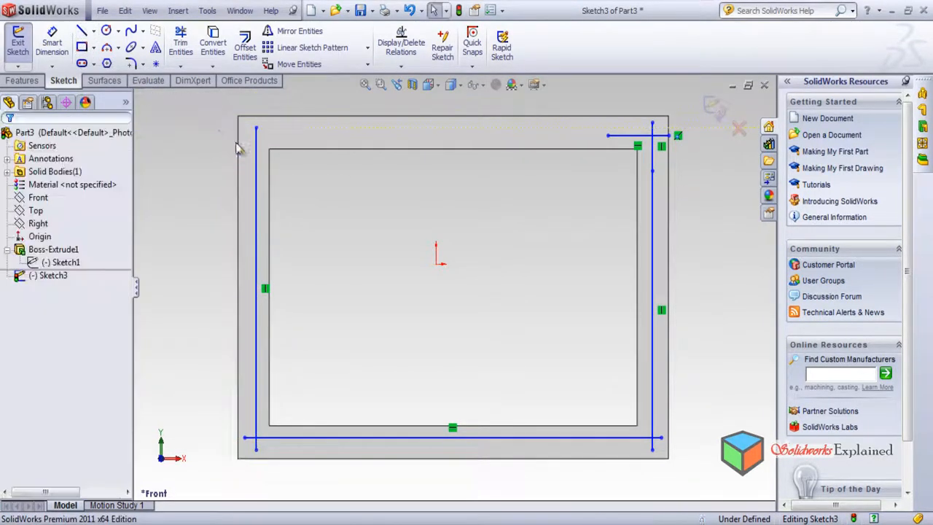
Draw a horizontal line about 116 mm long along the frame's upper side, joining the short line's left end.
click(81, 30)
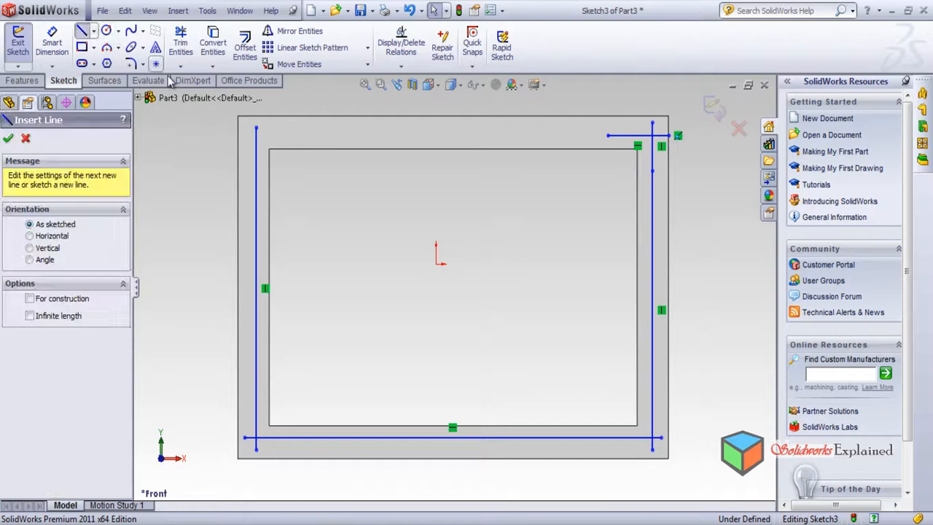
click(244, 137)
click(607, 135)
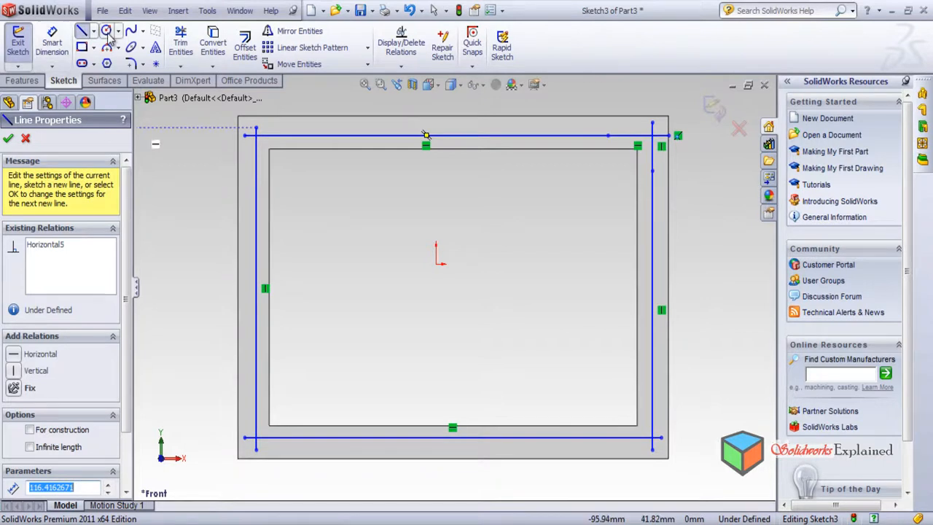
Draw a circle of about 1.7 mm radius centred where the lines cross at the frame's lower-right corner.
click(81, 47)
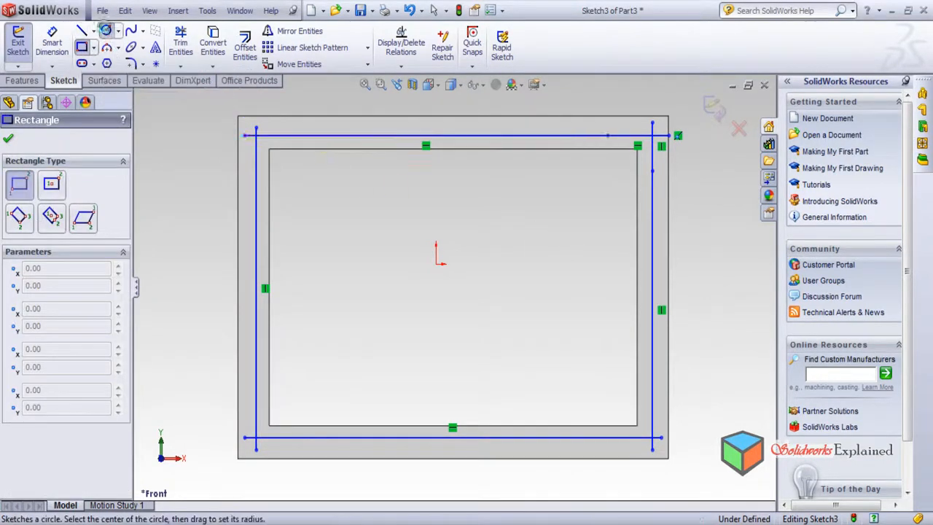
click(106, 30)
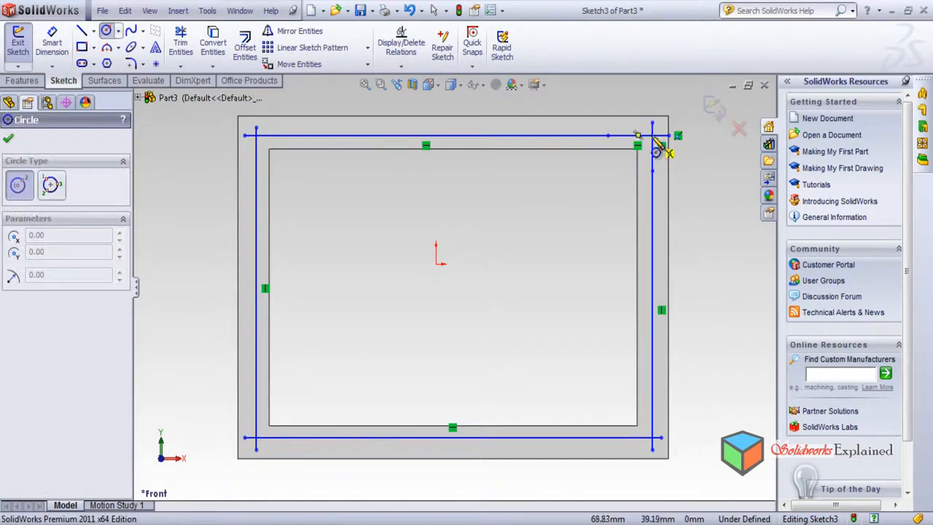
scroll(659, 156, up, 1)
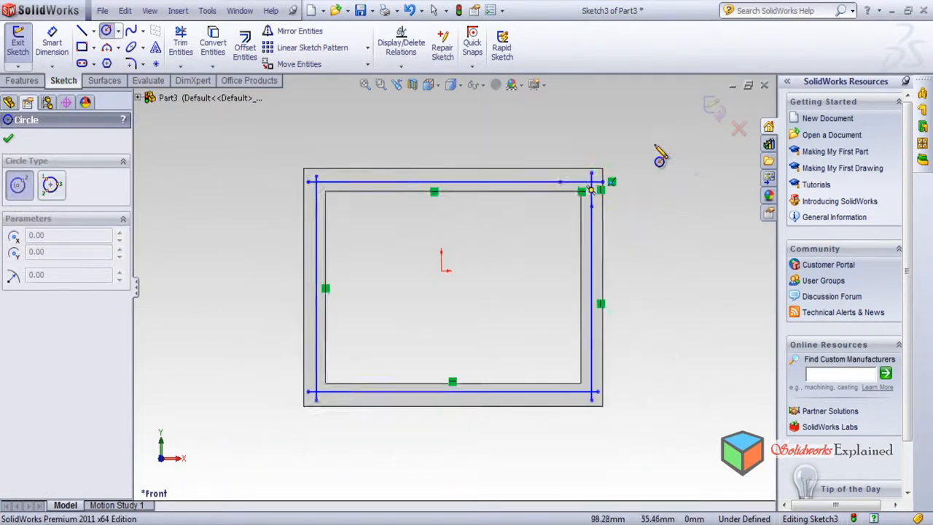
scroll(658, 156, down, 4)
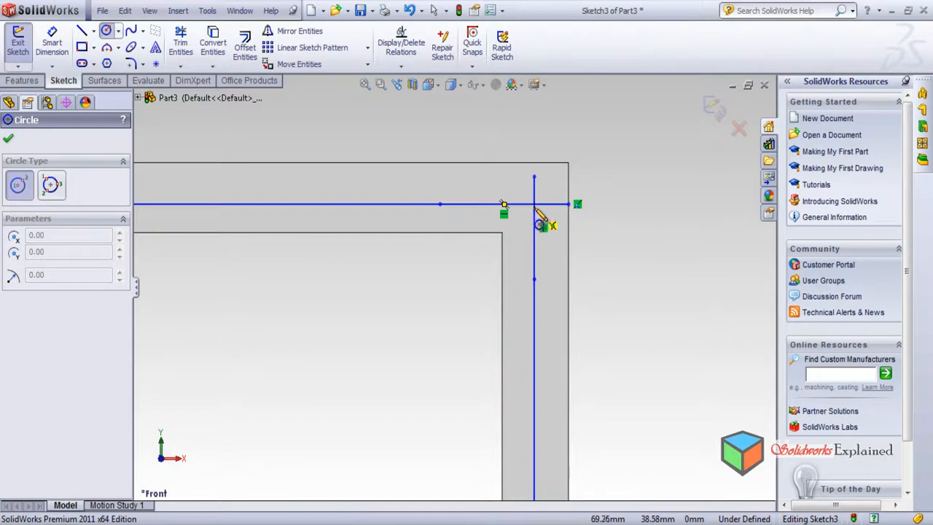
scroll(537, 226, up, 5)
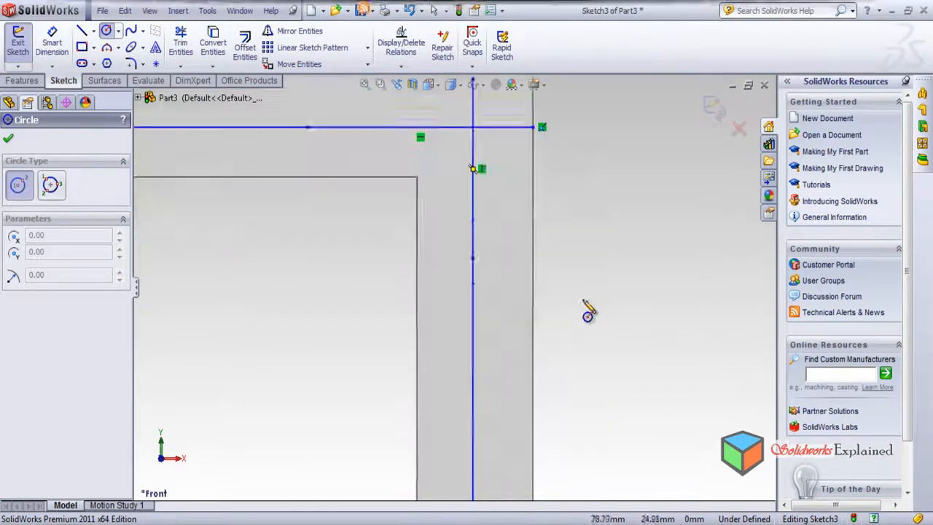
scroll(422, 313, down, 5)
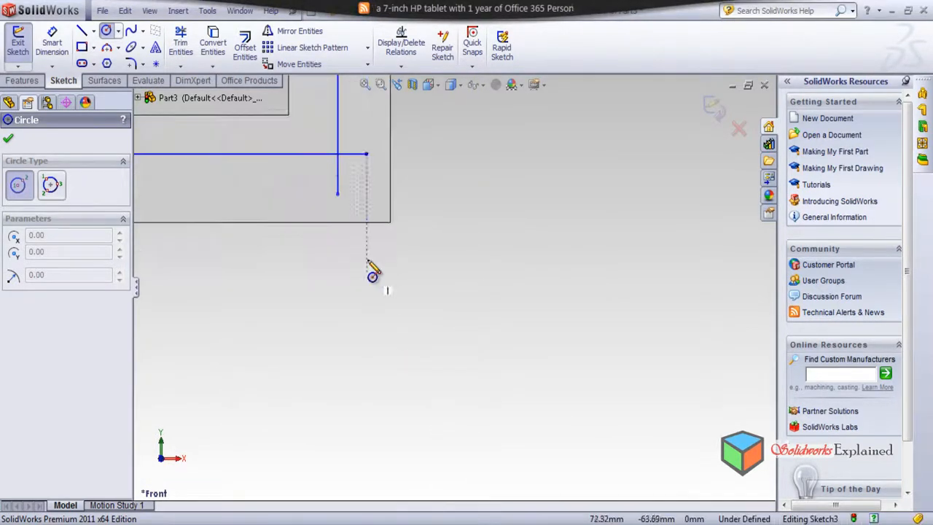
click(337, 153)
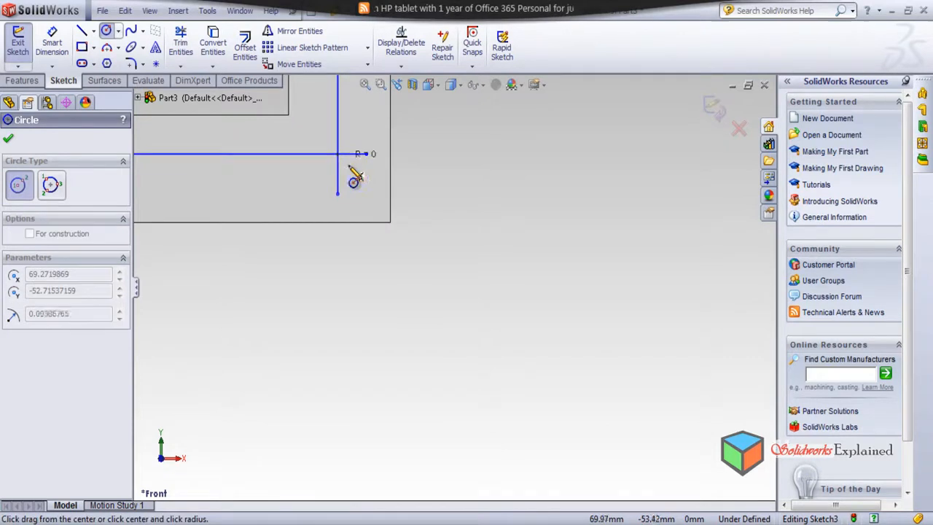
click(349, 166)
Draw a circle of about 1.8 mm radius centred on the line crossing at the frame's lower-left corner.
scroll(470, 281, up, 5)
scroll(232, 286, down, 5)
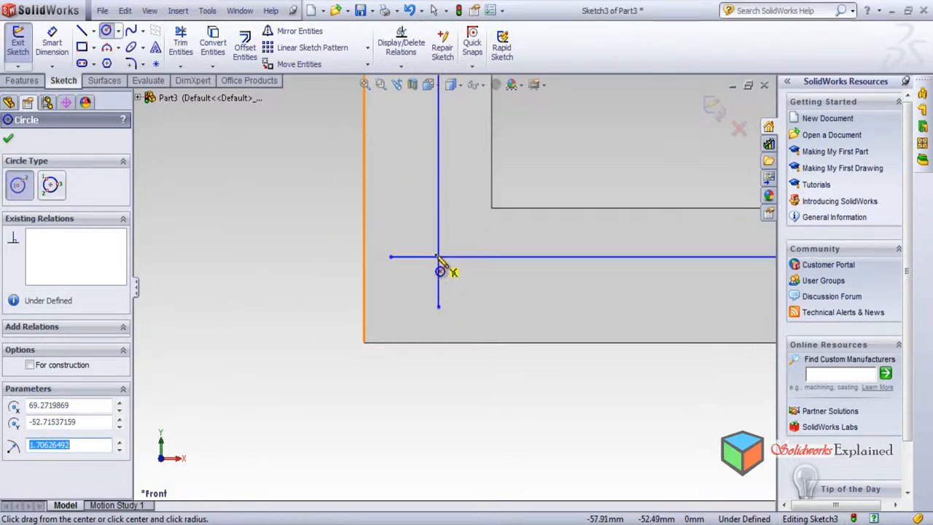
click(438, 256)
click(458, 268)
Draw a circle of about 2.6 mm radius centred on the line crossing at the frame's upper-left corner.
scroll(468, 280, up, 5)
scroll(437, 194, down, 5)
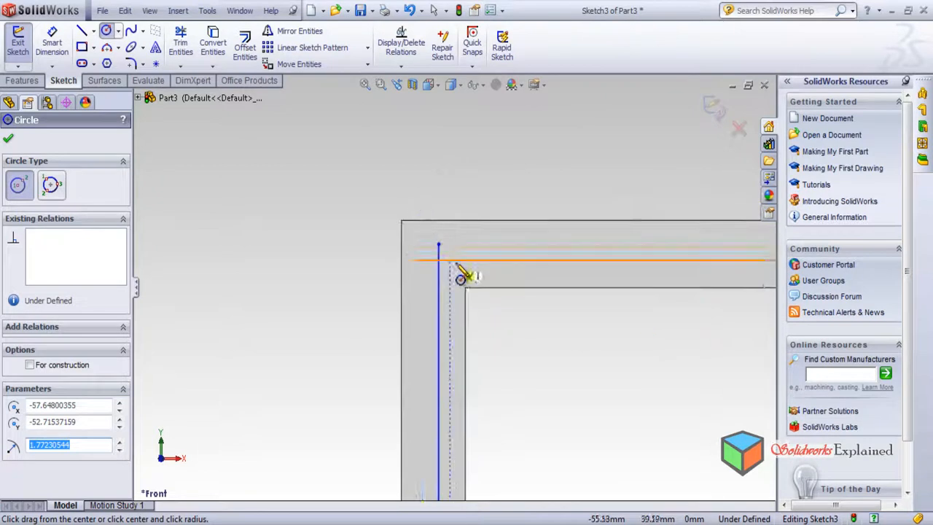
click(438, 259)
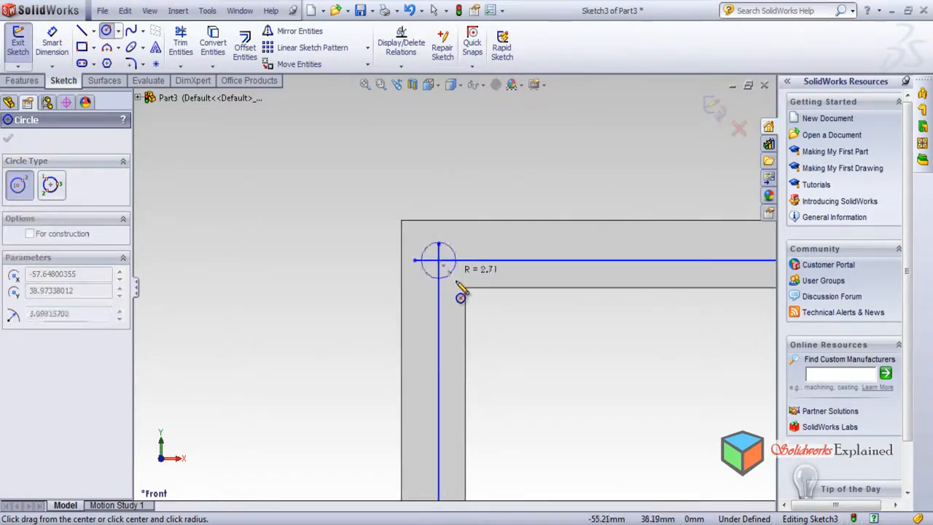
click(454, 290)
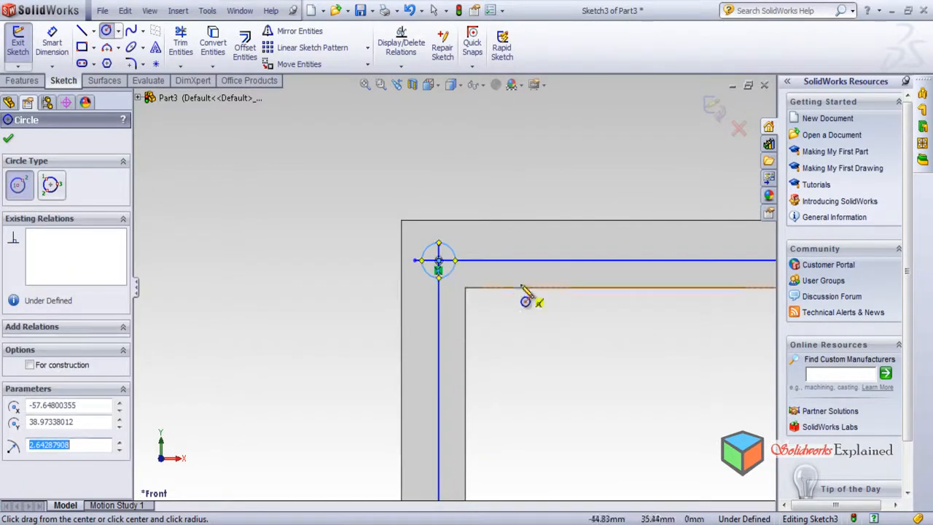
Draw a circle of about 2.4 mm radius centred on the line crossing at the frame's upper-right corner.
scroll(597, 337, up, 4)
scroll(739, 344, down, 6)
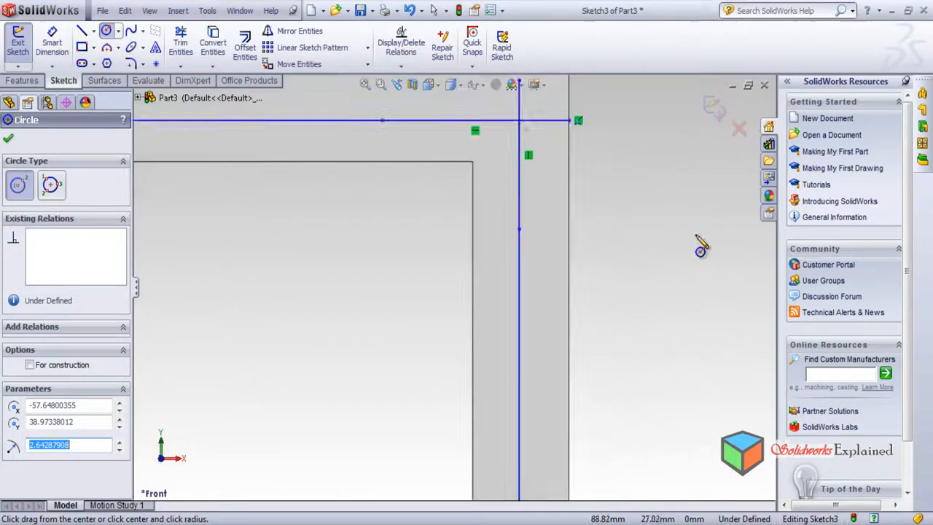
drag(519, 120, 535, 144)
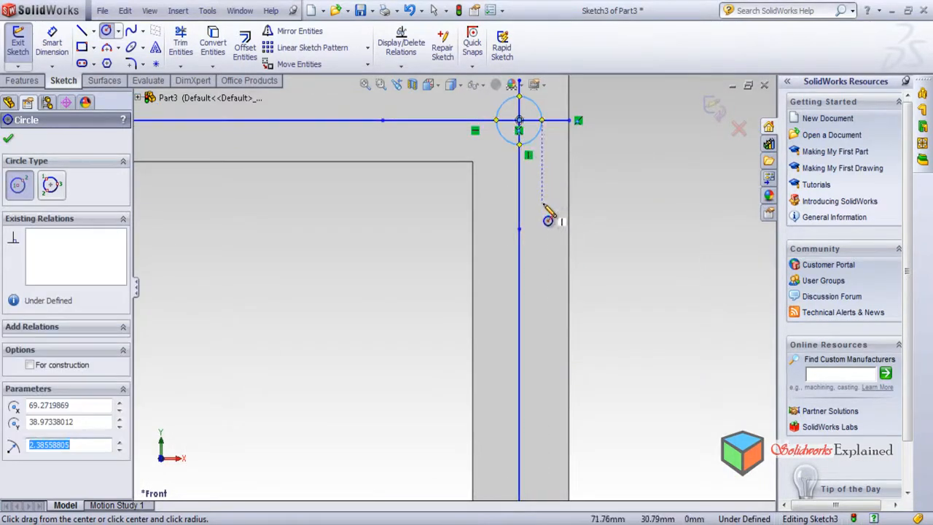
key(Escape)
scroll(525, 269, up, 5)
mouse_move(314, 408)
ctrl+middle_down()
mouse_move(434, 357)
mouse_move(434, 284)
ctrl+middle_up()
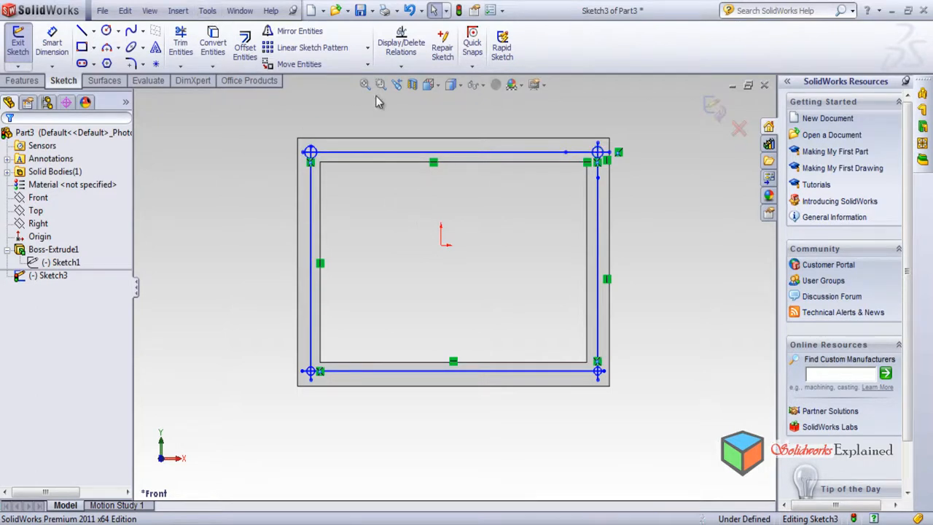
Convert the four long lines along the frame's upper, left, lower and right sides to construction geometry.
click(208, 11)
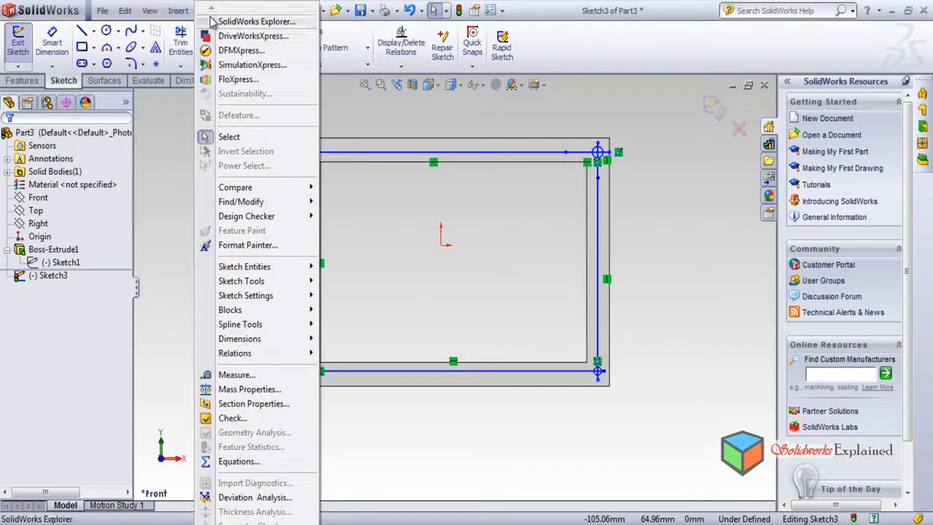
click(391, 156)
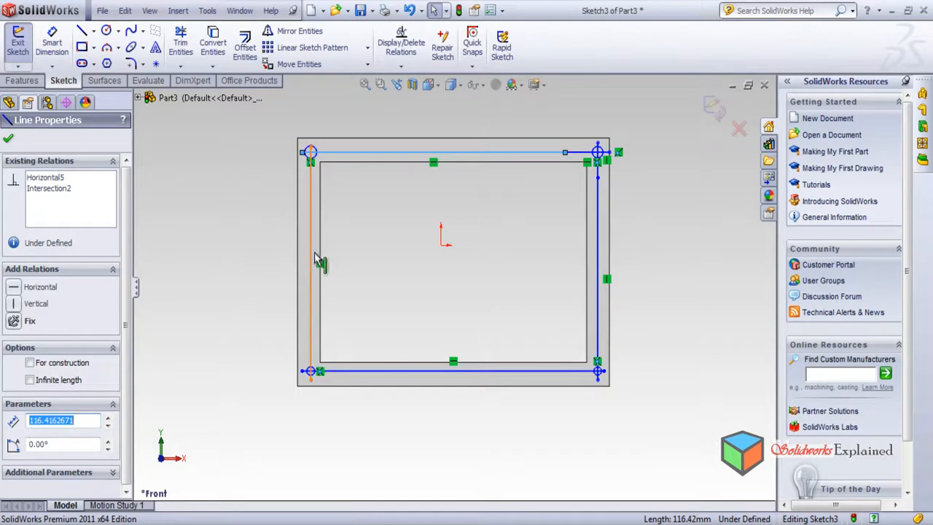
ctrl+click(317, 266)
ctrl+click(396, 371)
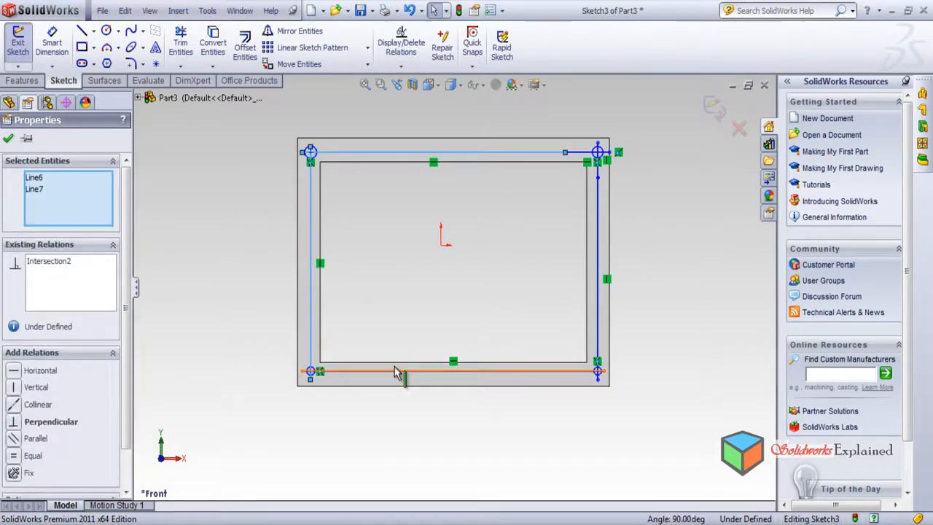
ctrl+click(599, 350)
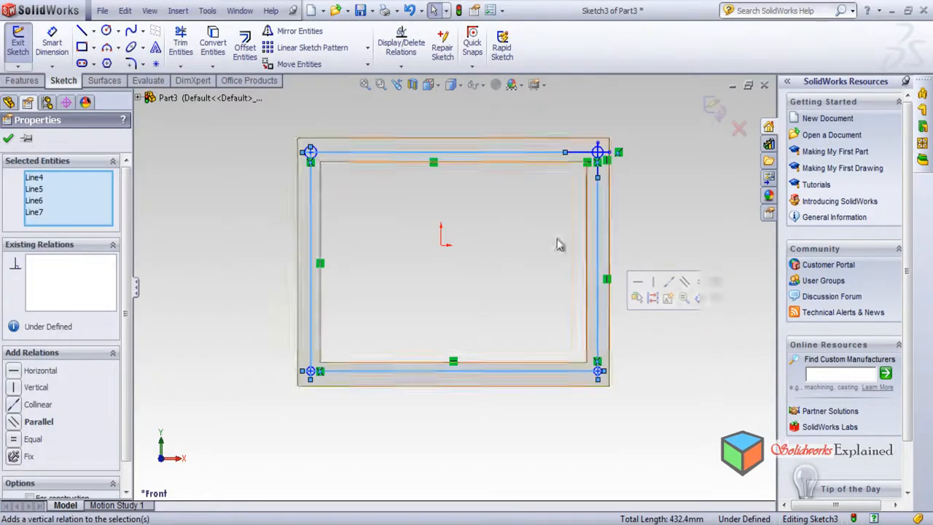
click(207, 11)
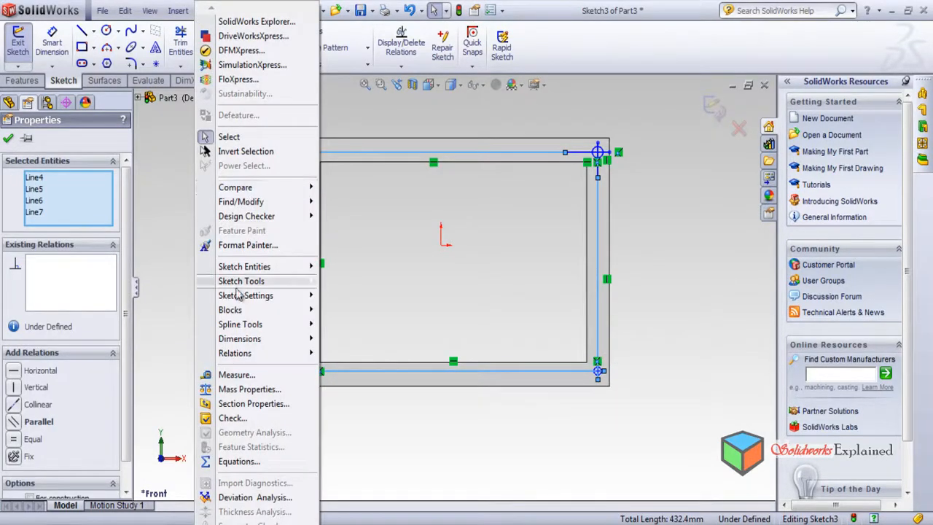
mouse_move(242, 290)
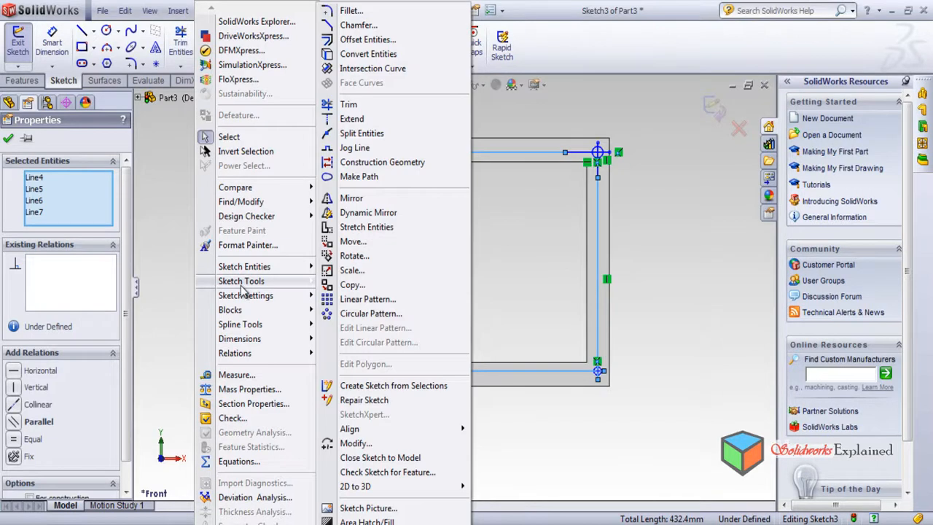
click(413, 163)
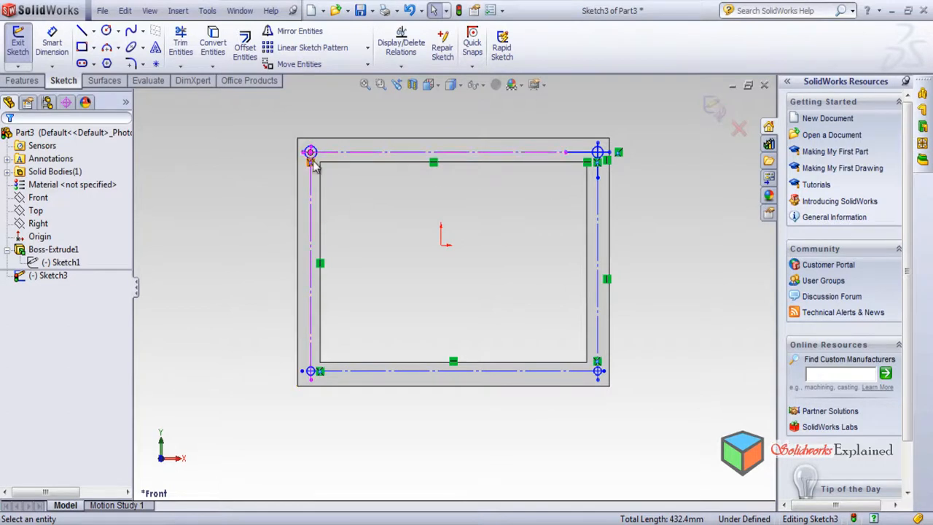
Select all four corner circles together, from the upper-left one around the frame to the upper-right one.
scroll(308, 147, down, 5)
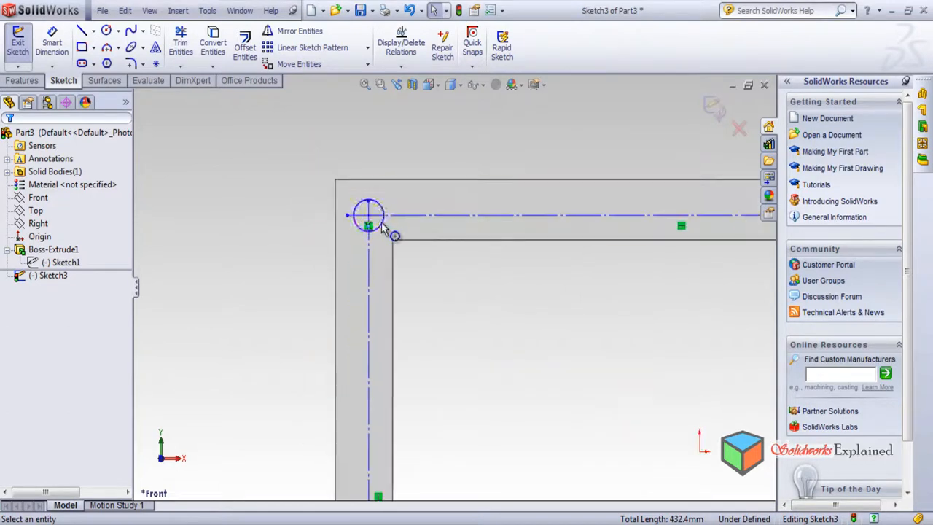
click(379, 223)
scroll(437, 269, up, 5)
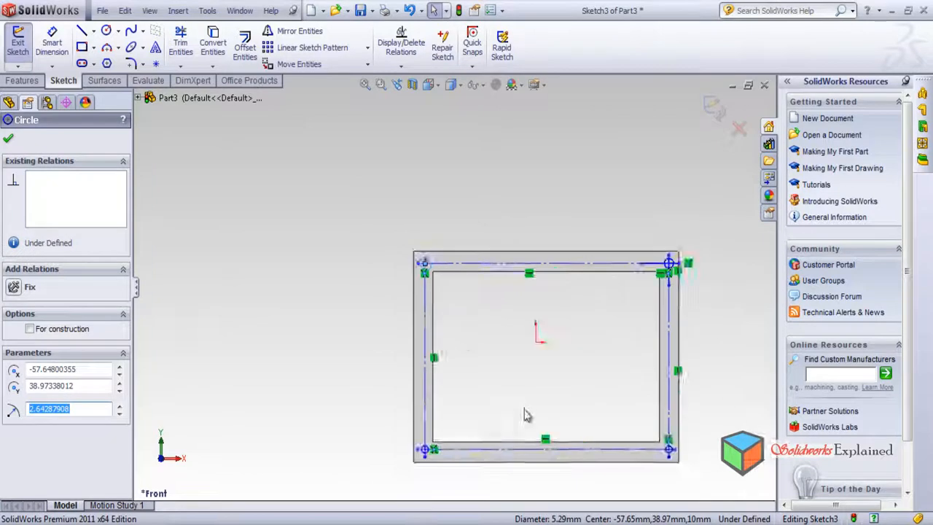
scroll(336, 437, down, 5)
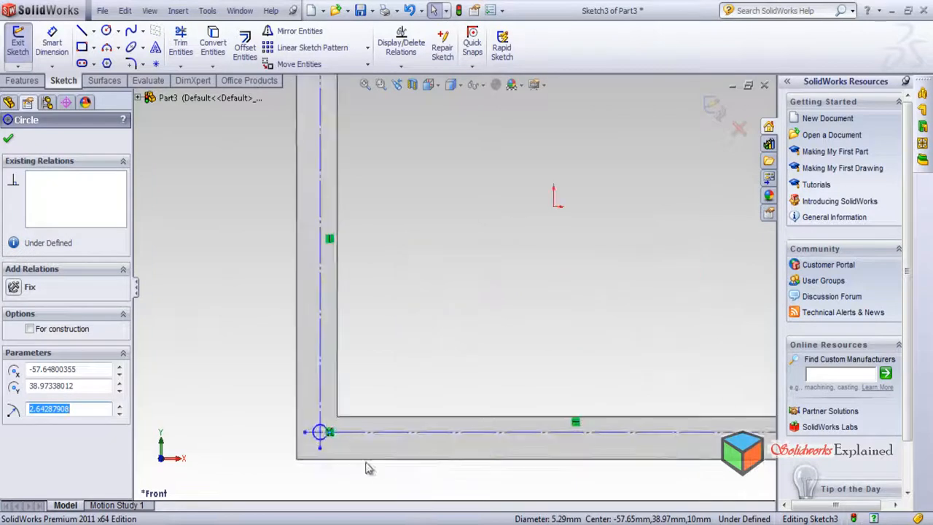
ctrl+click(321, 435)
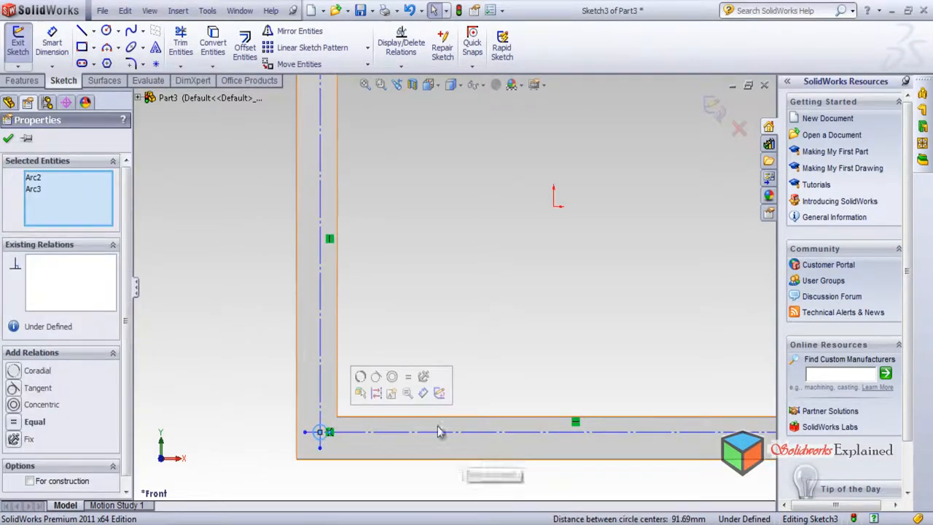
scroll(466, 386, down, 3)
scroll(503, 381, up, 4)
scroll(717, 357, up, 2)
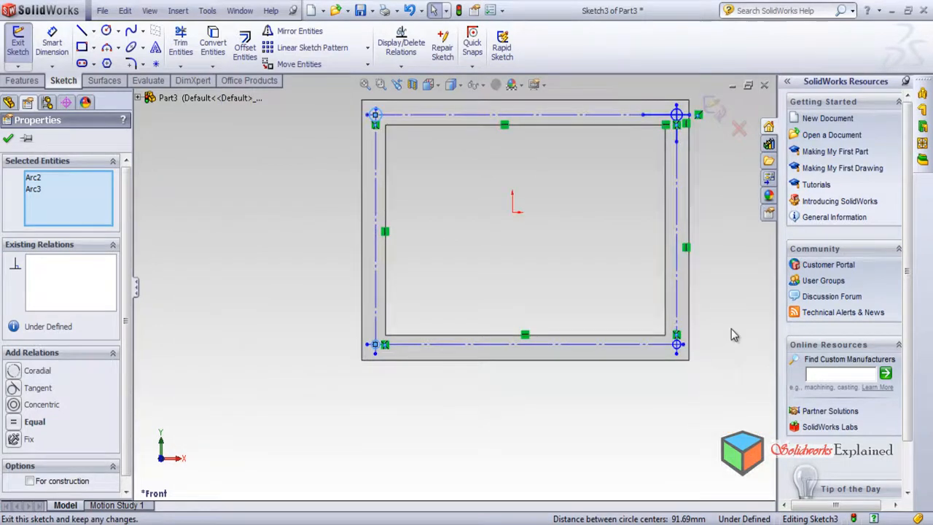
scroll(655, 343, down, 3)
scroll(408, 452, down, 2)
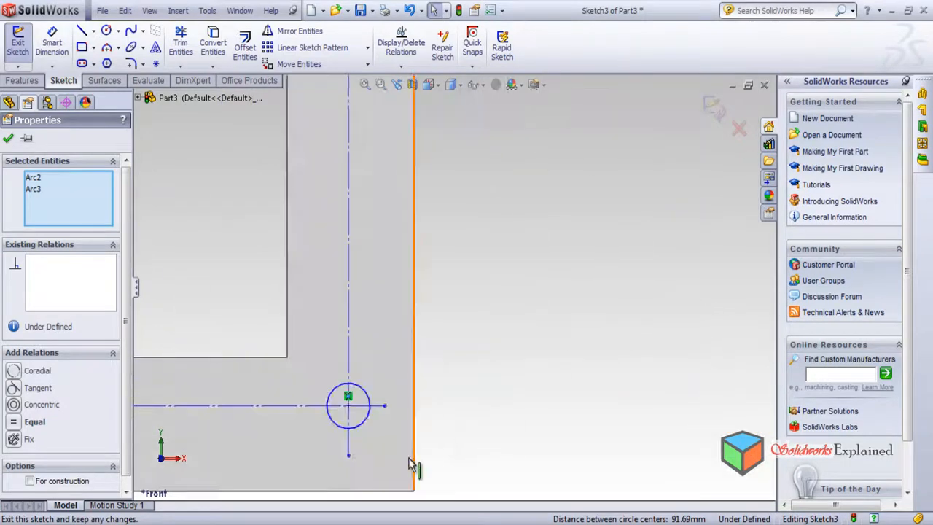
ctrl+click(358, 425)
scroll(393, 383, up, 4)
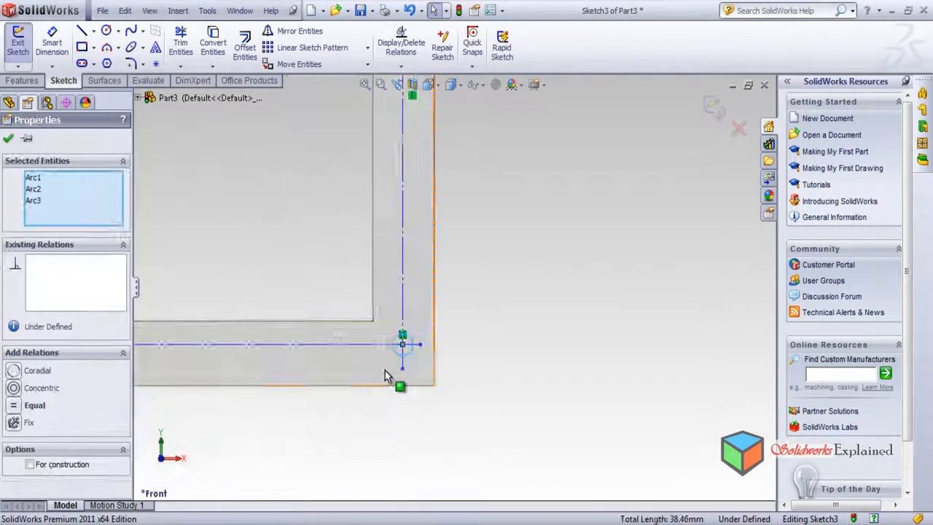
scroll(452, 215, up, 4)
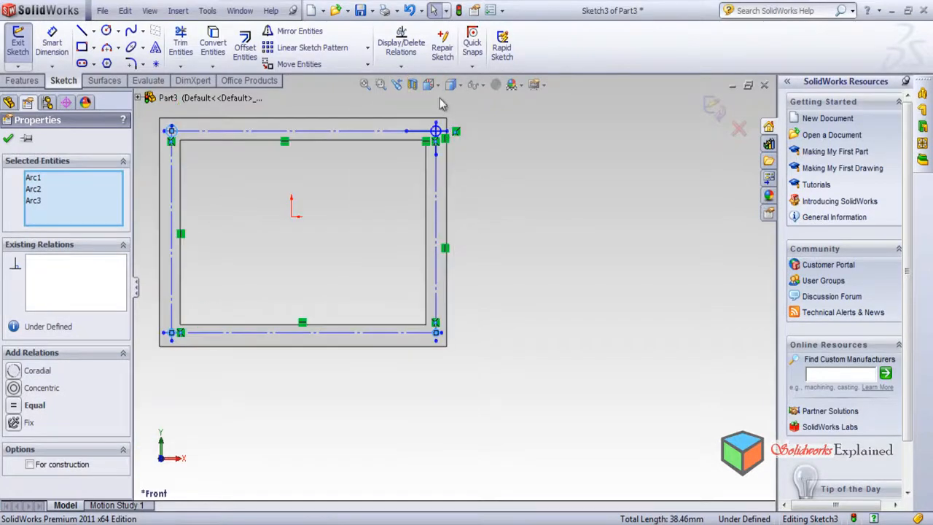
scroll(441, 171, down, 4)
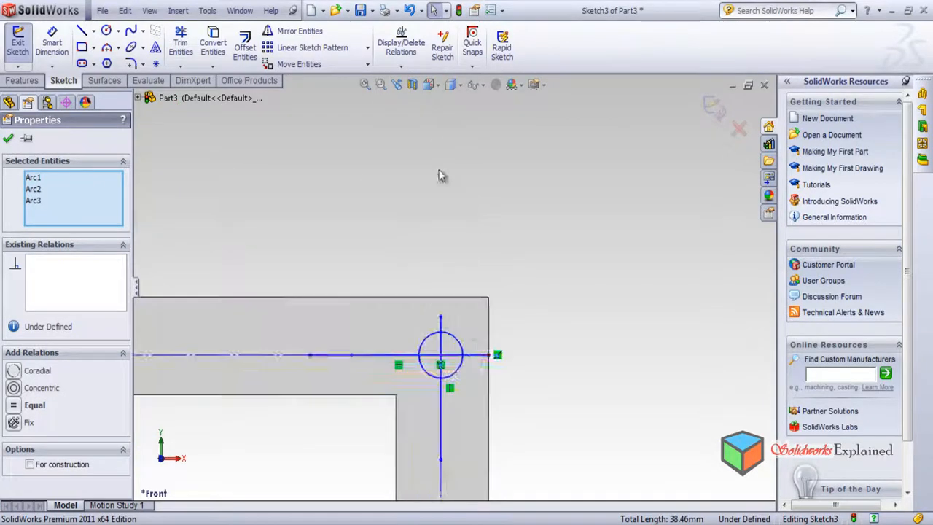
ctrl+click(453, 342)
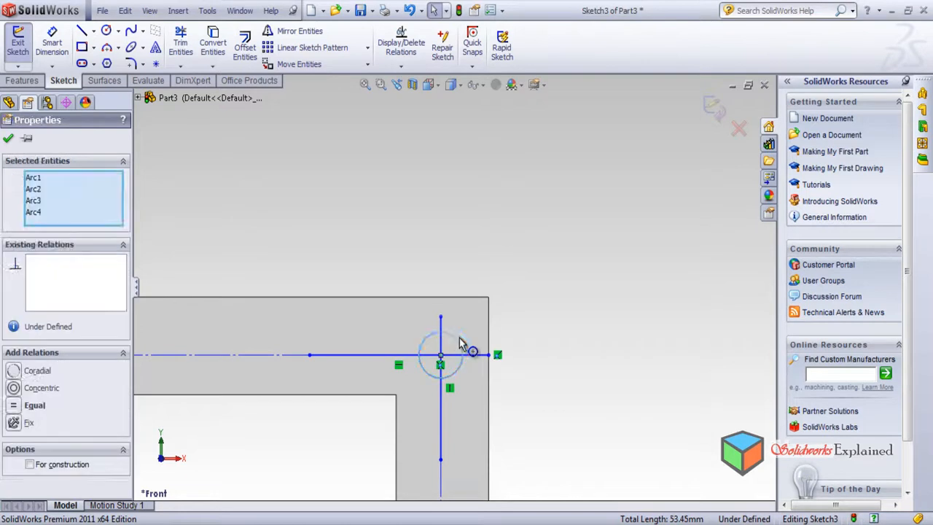
Extrude the sketch as a 50 mm blind, merged boss, using the lower-right corner circle and the surrounding frame region as contours.
click(24, 81)
click(21, 50)
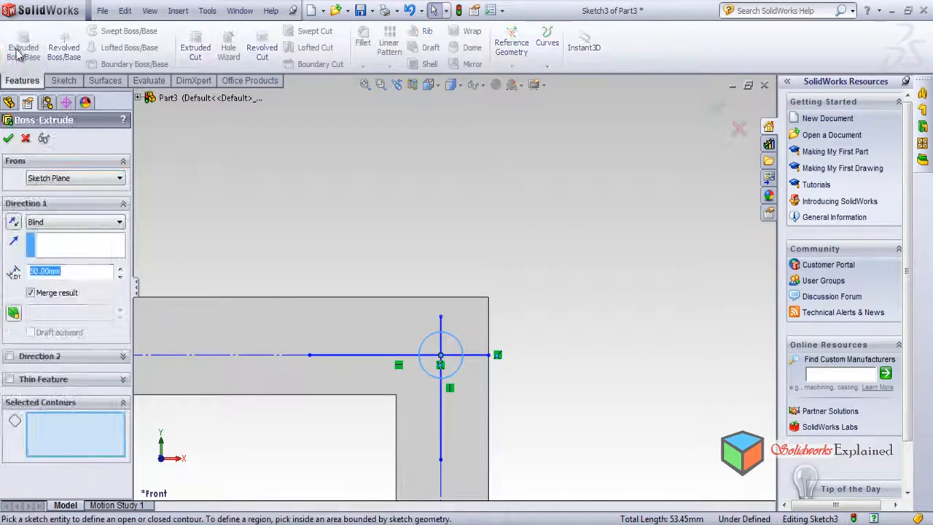
scroll(445, 344, down, 3)
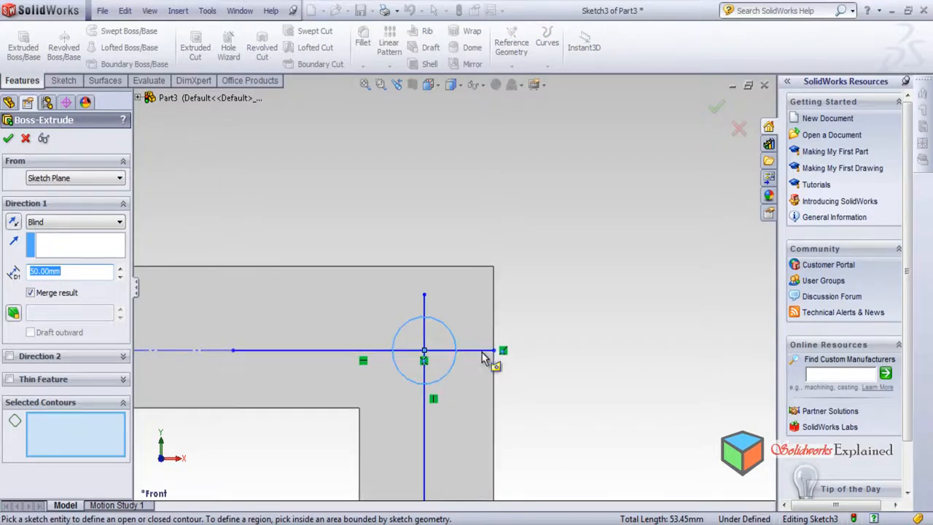
scroll(465, 388, up, 5)
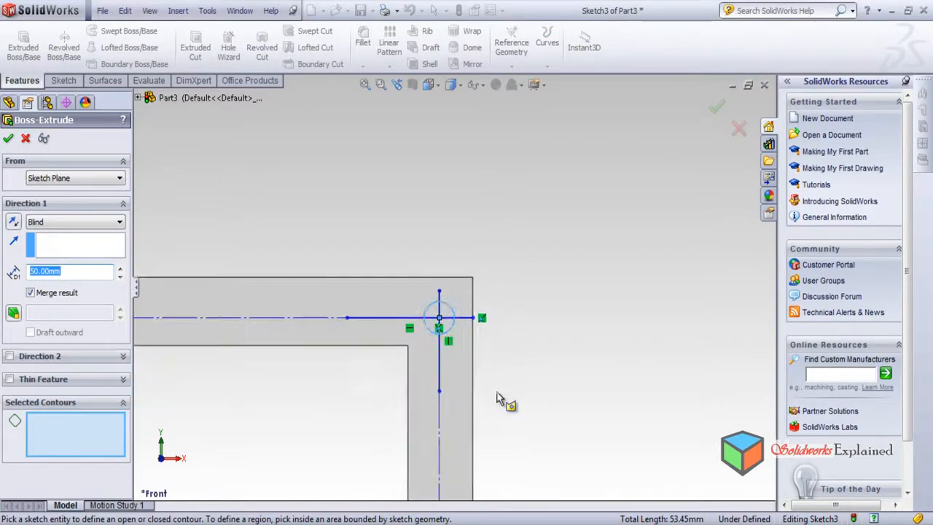
scroll(527, 410, down, 4)
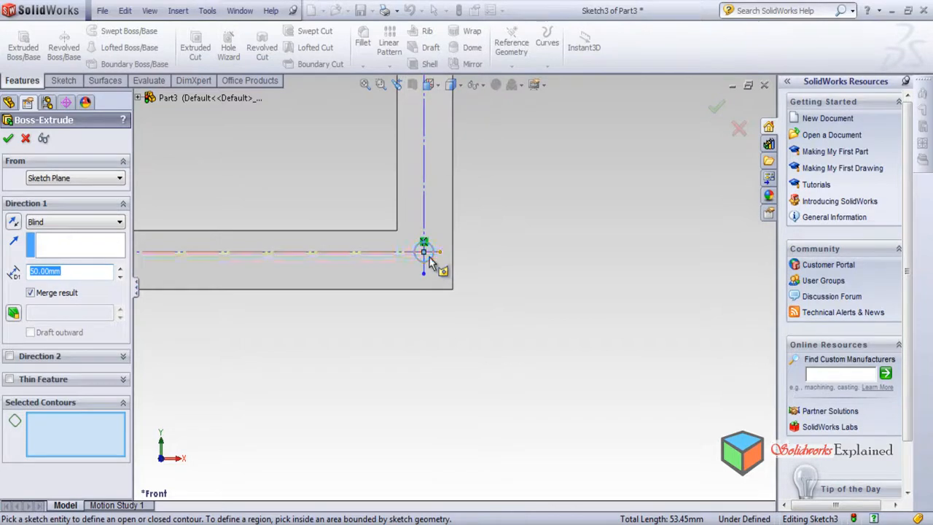
click(431, 267)
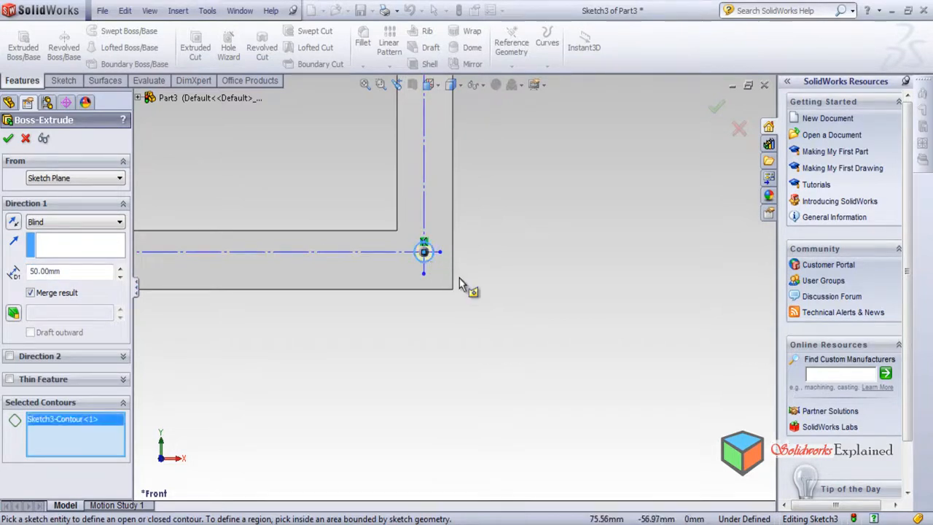
click(432, 290)
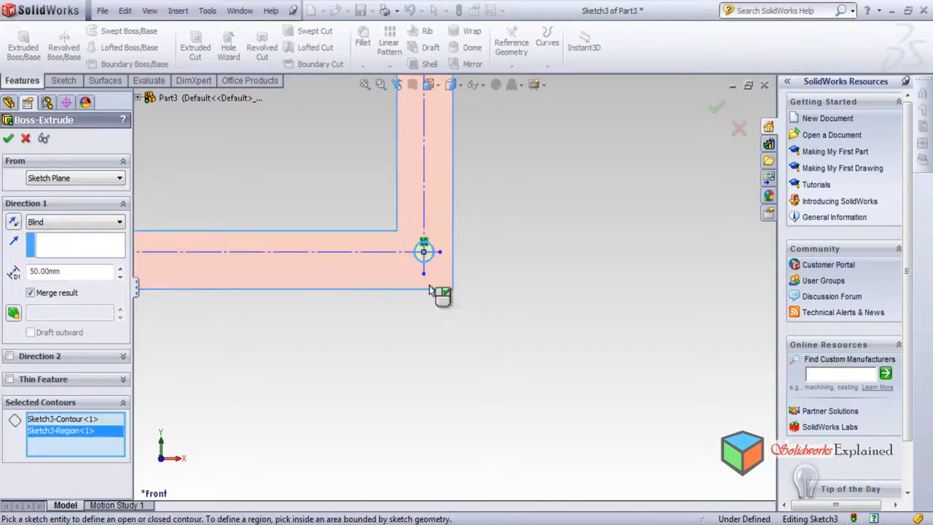
scroll(500, 357, up, 5)
middle_drag(370, 331, 369, 262)
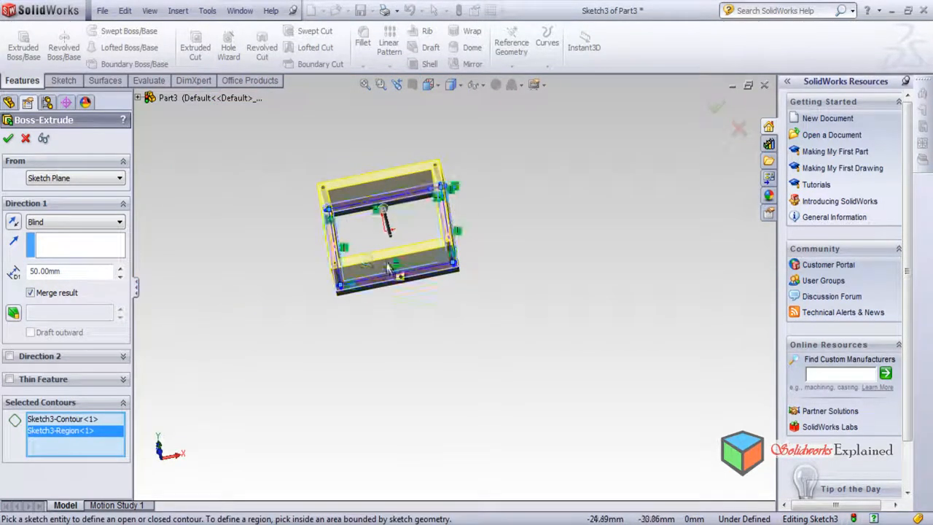
scroll(412, 246, down, 3)
scroll(420, 216, down, 3)
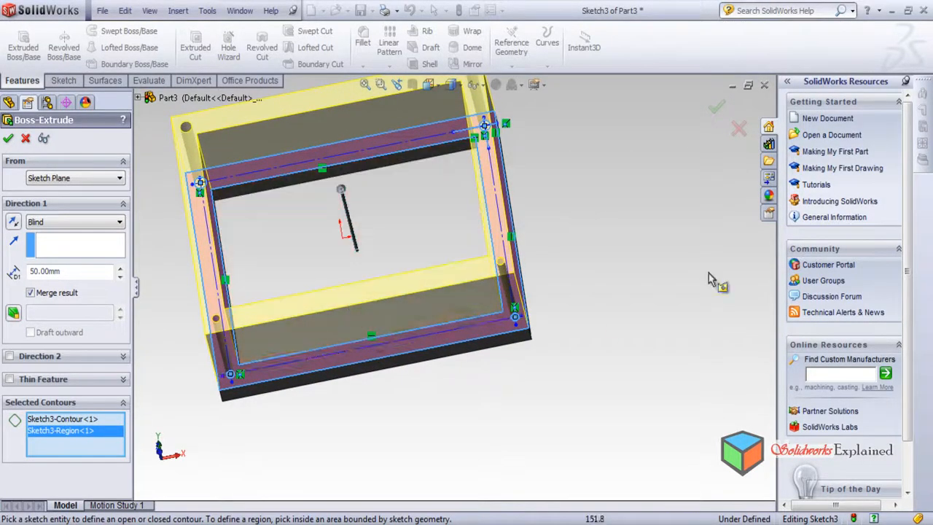
click(715, 110)
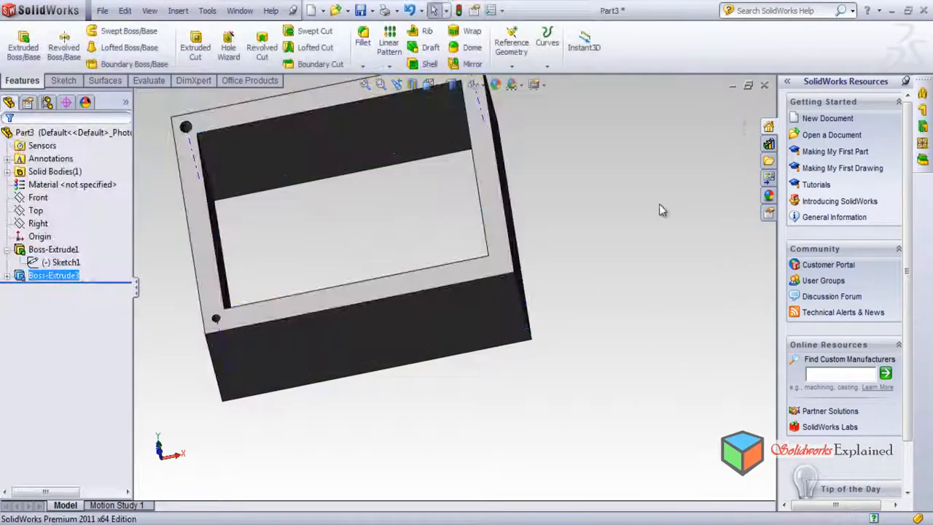
Examine the extruded frame from several angles, checking the circular openings at its front corners.
scroll(493, 306, down, 1)
scroll(502, 270, up, 3)
middle_drag(499, 255, 457, 200)
middle_drag(375, 317, 441, 153)
middle_drag(442, 249, 453, 207)
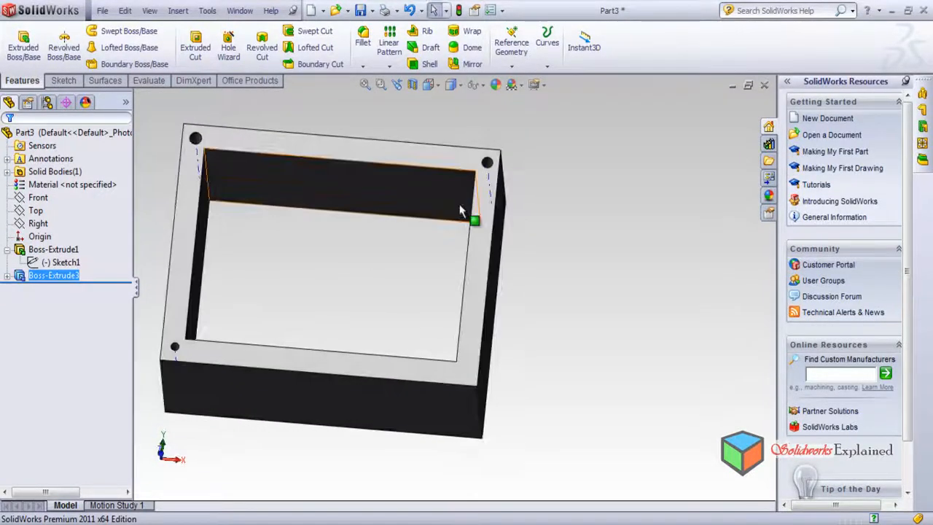
scroll(484, 186, up, 3)
scroll(493, 191, up, 5)
middle_drag(402, 296, 406, 340)
scroll(415, 341, down, 2)
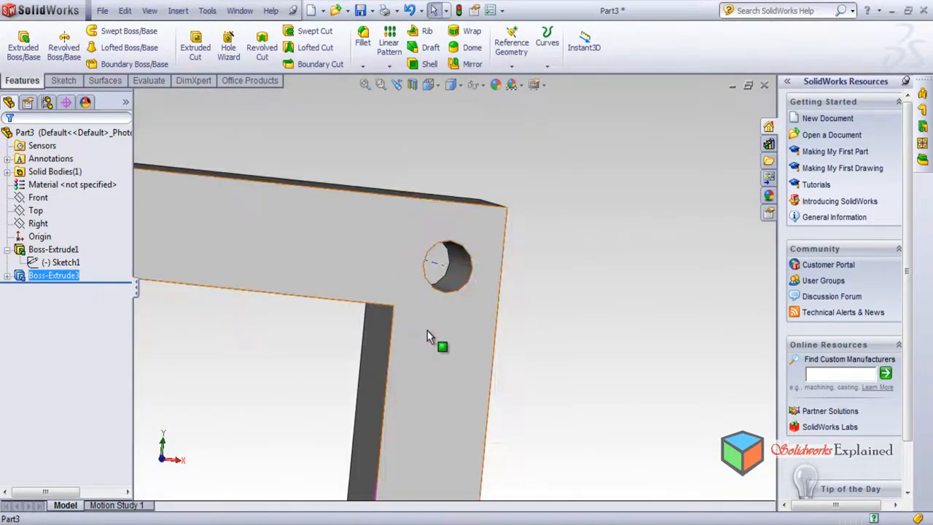
scroll(446, 313, up, 1)
scroll(453, 283, down, 13)
middle_drag(392, 339, 341, 363)
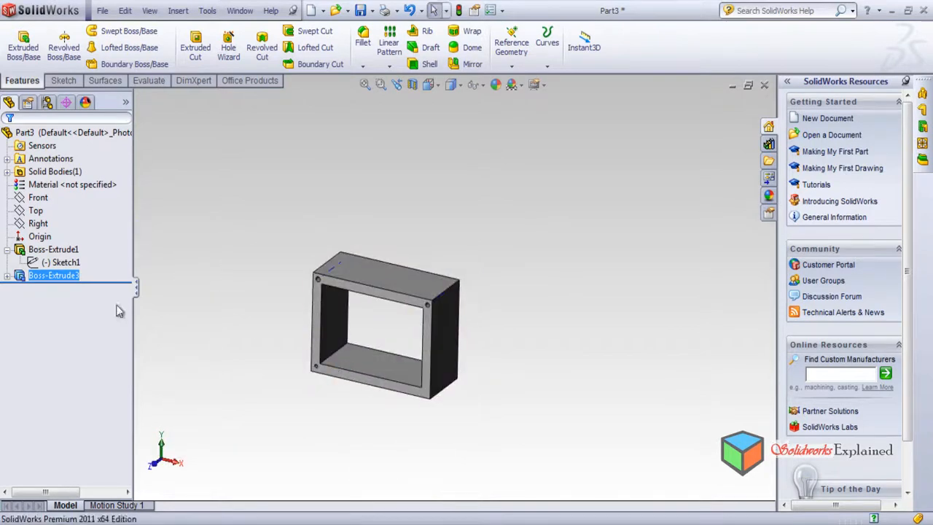
Reopen the second extrusion's sketch to examine its upper-right and lower-right corner circles, and exit back to the solid frame.
click(6, 278)
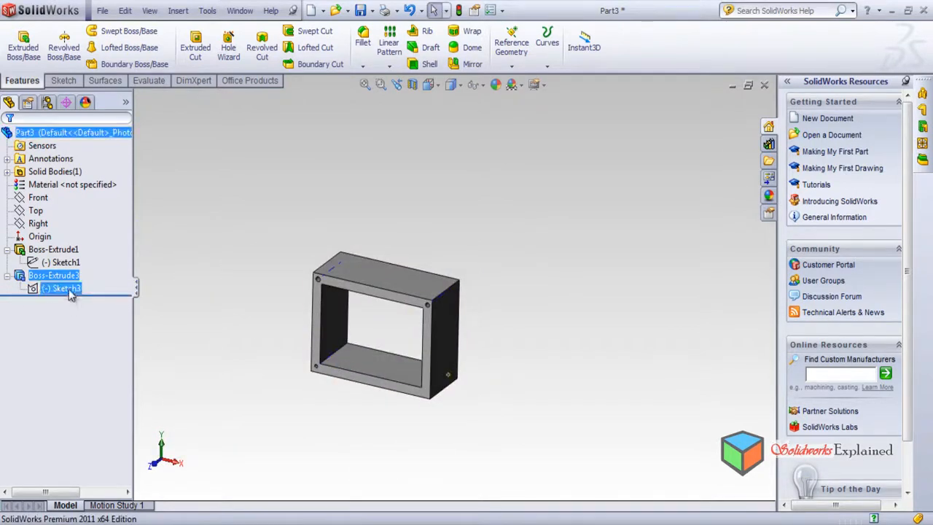
click(80, 255)
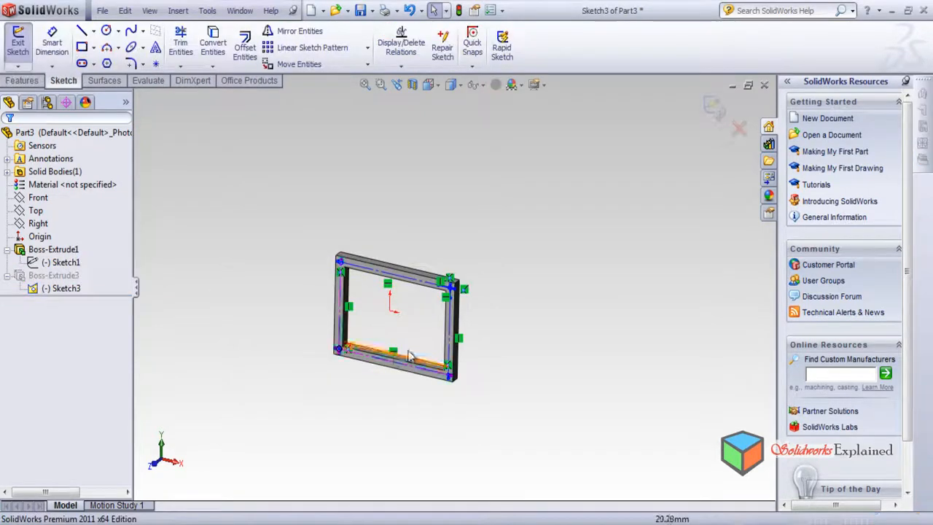
scroll(446, 324, down, 5)
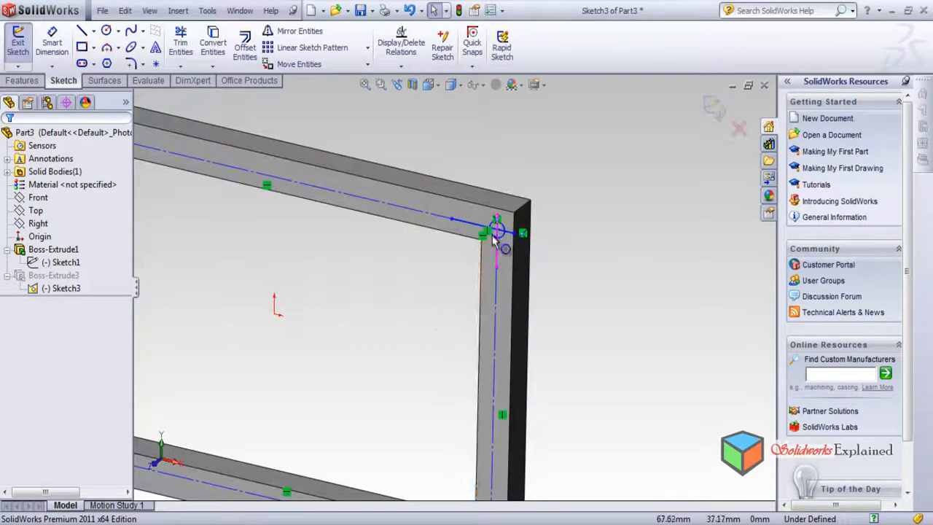
scroll(408, 299, up, 3)
scroll(464, 428, down, 2)
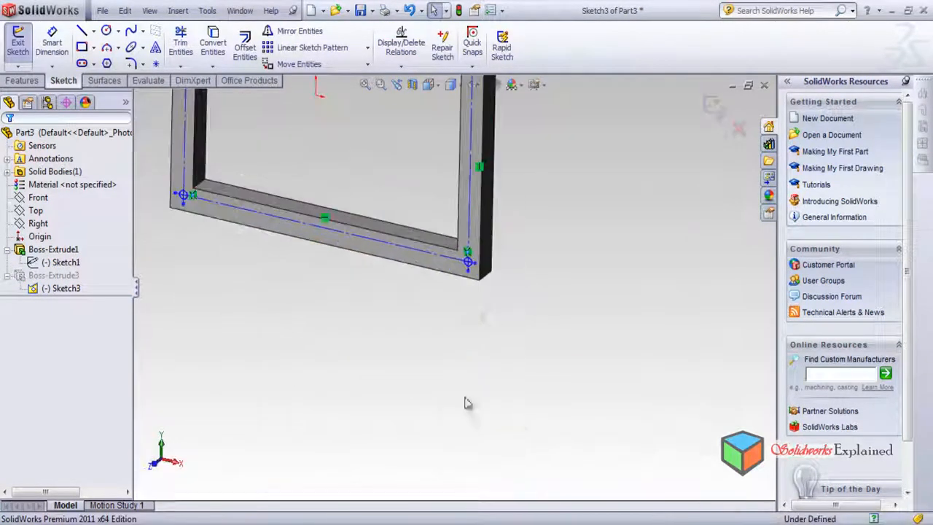
scroll(462, 261, down, 2)
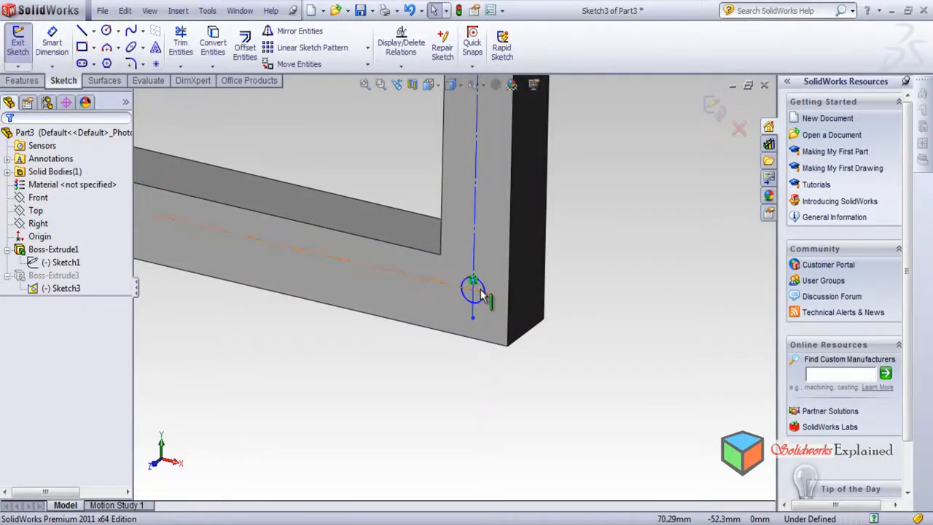
scroll(498, 256, down, 2)
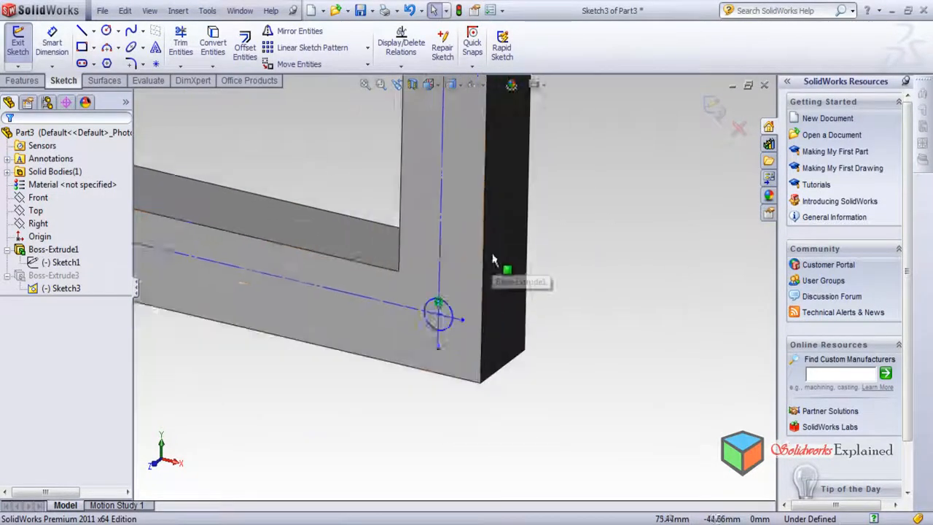
scroll(493, 260, up, 3)
click(714, 108)
scroll(455, 317, down, 2)
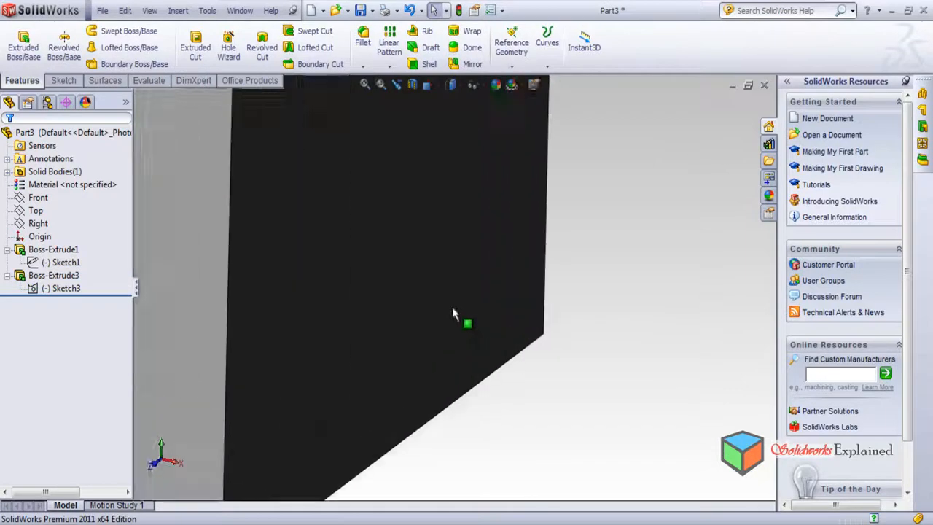
scroll(459, 323, up, 6)
middle_drag(381, 344, 357, 207)
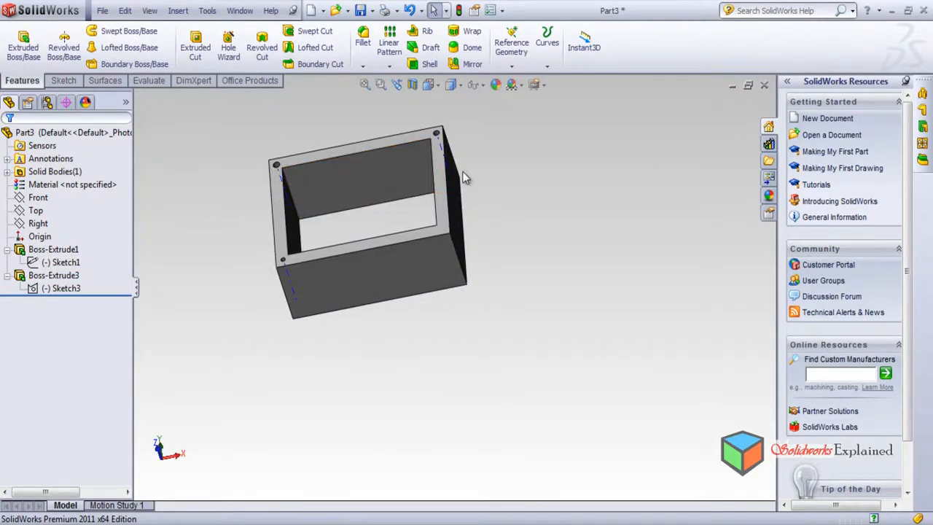